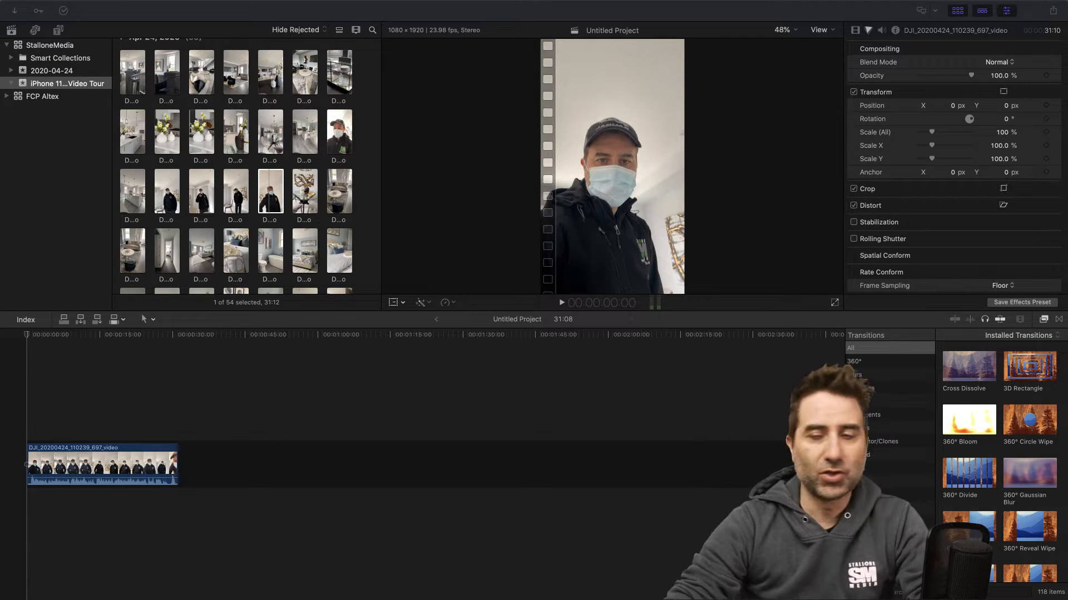
- Move the first Apr 24, 2020 clip, DJI_20200424_105328_306_video, from the event to the trash
{"action": "scroll", "coordinate": [249, 167], "scroll_direction": "up", "scroll_amount": 2}
{"action": "scroll", "coordinate": [133, 132], "scroll_direction": "up", "scroll_amount": 2}
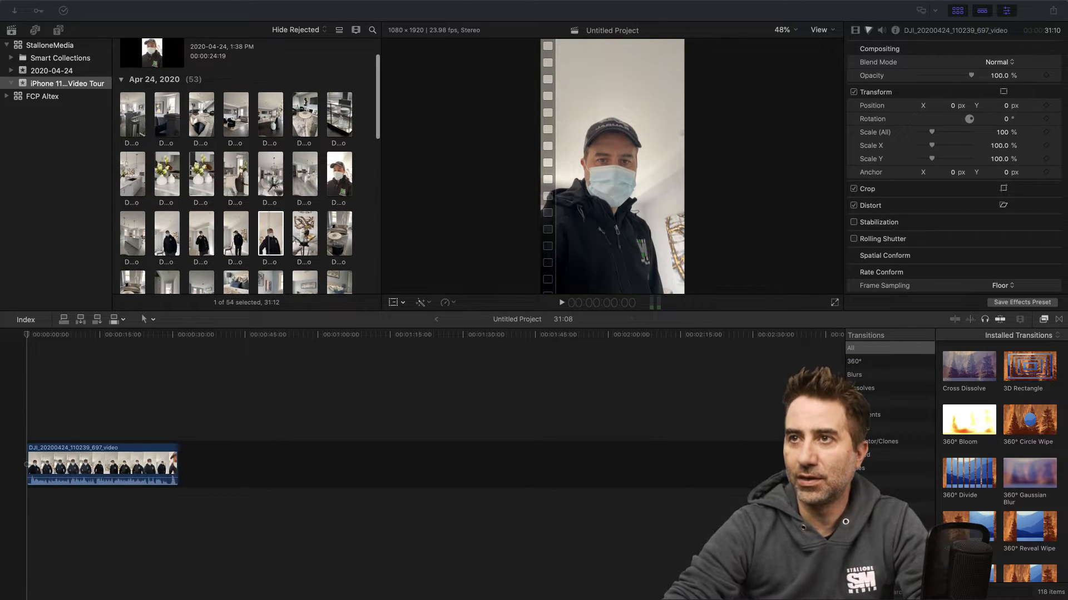
{"action": "left_click", "coordinate": [133, 132]}
{"action": "left_click", "coordinate": [133, 132]}
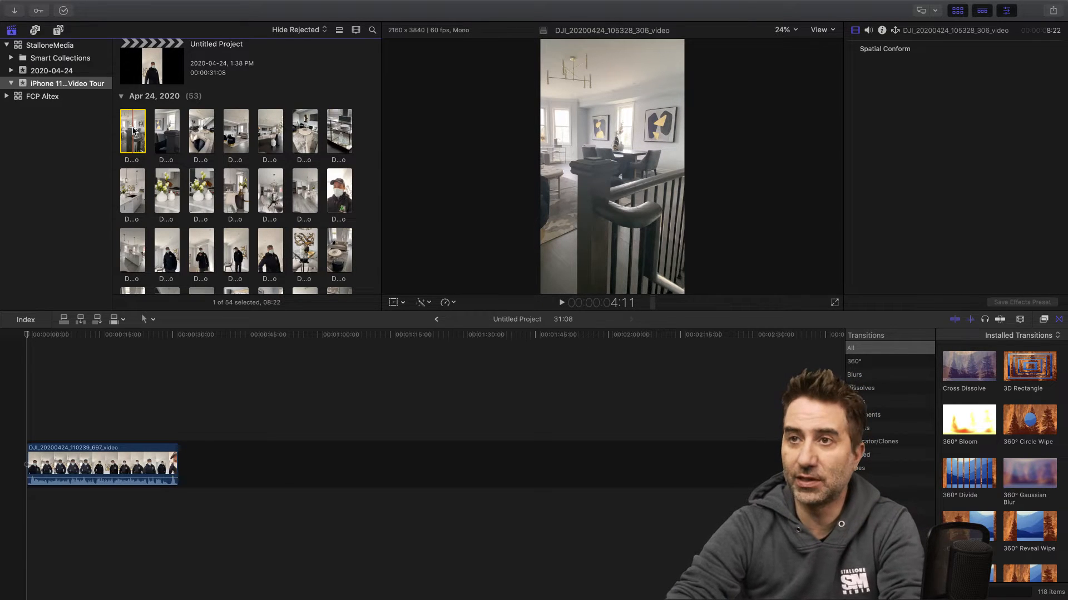
{"action": "right_click", "coordinate": [133, 130]}
{"action": "left_click", "coordinate": [175, 271]}
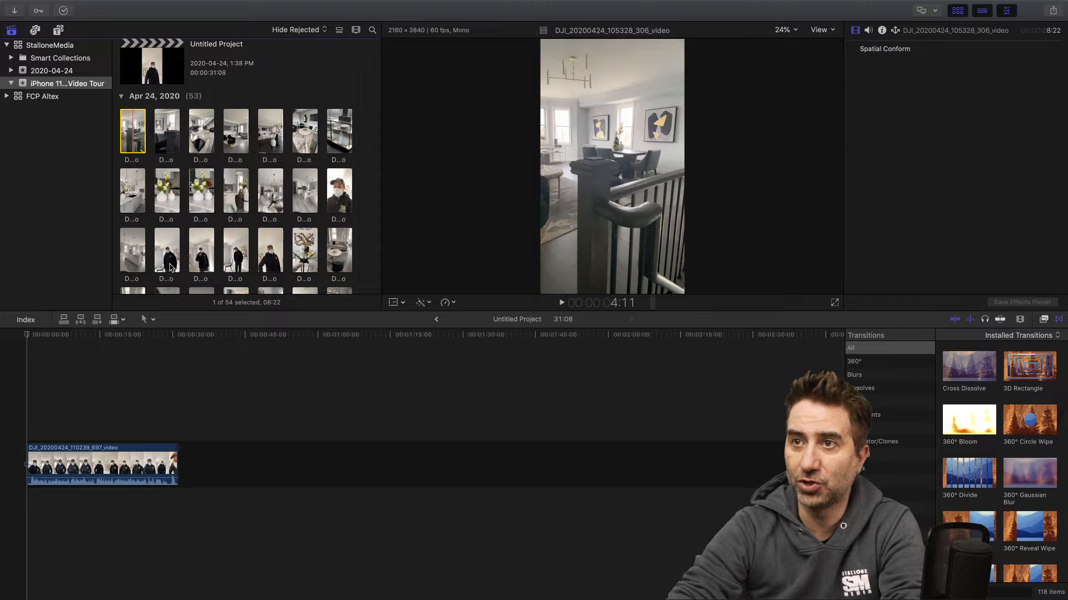
{"action": "key", "text": "Return"}
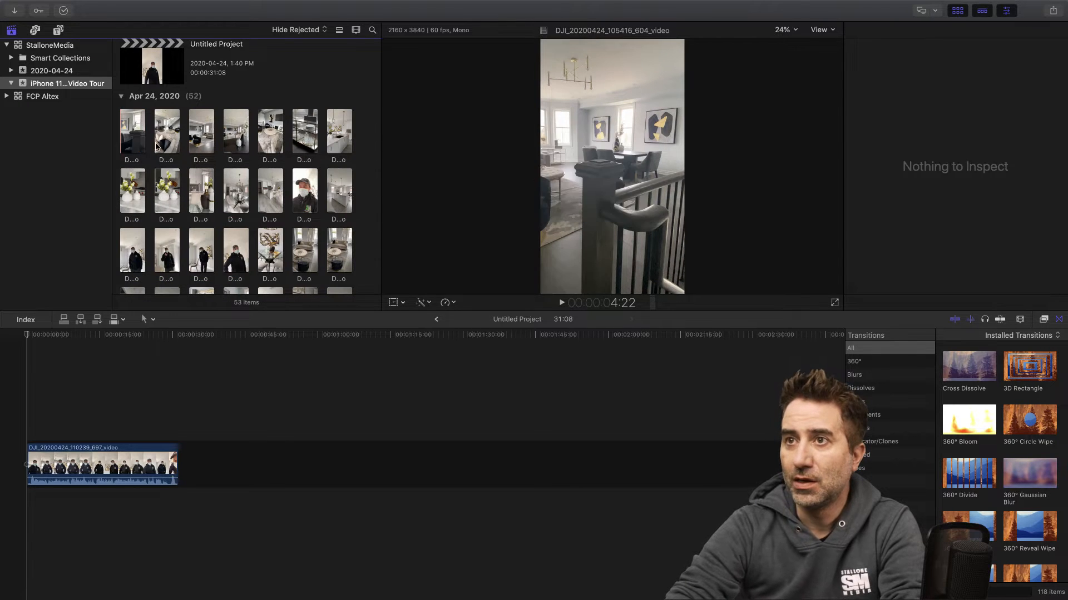
- Append the living room clip DJI_20200424_105538_669_video to the timeline directly after the presenter's intro clip
{"action": "left_click", "coordinate": [139, 132]}
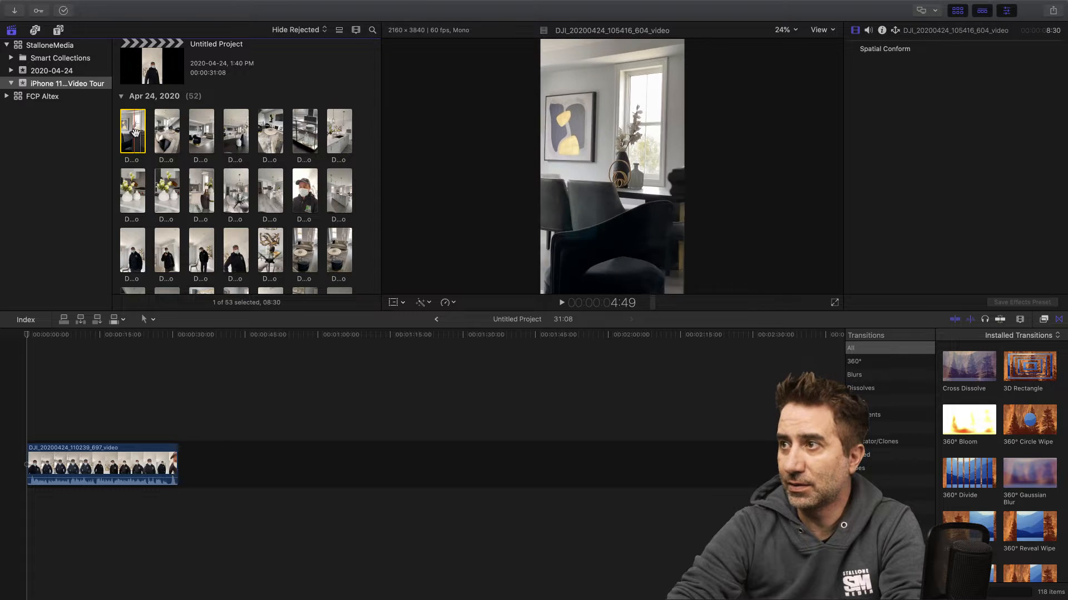
{"action": "left_click", "coordinate": [201, 129]}
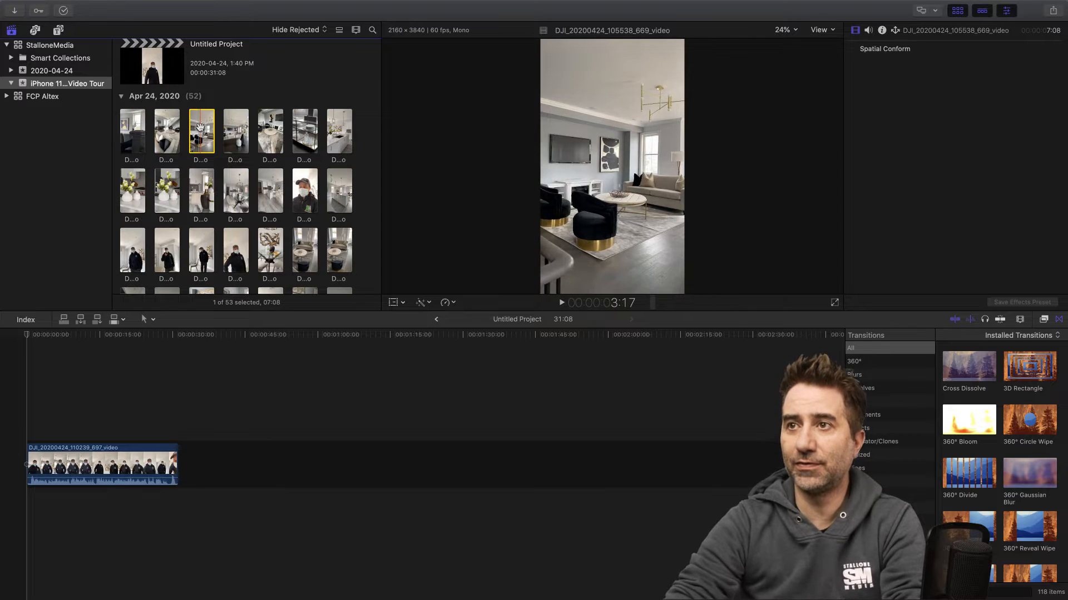
{"action": "left_click_drag", "start_coordinate": [201, 129], "coordinate": [192, 464]}
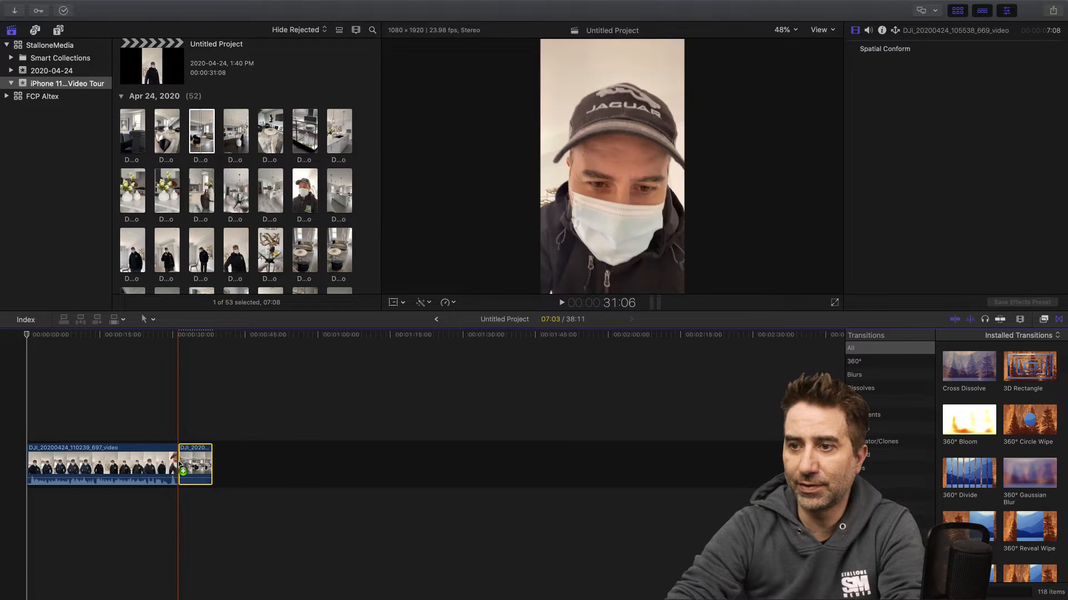
- Scrub through the start of the intro clip and through the living room clip to review the footage
{"action": "left_click", "coordinate": [32, 336]}
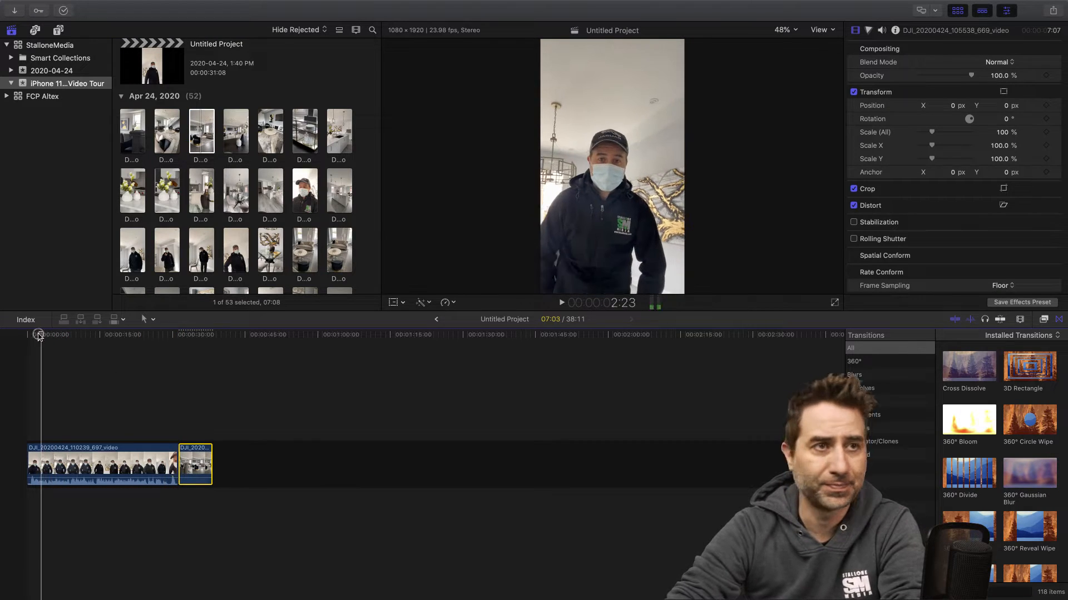
{"action": "left_click_drag", "start_coordinate": [32, 334], "coordinate": [49, 336]}
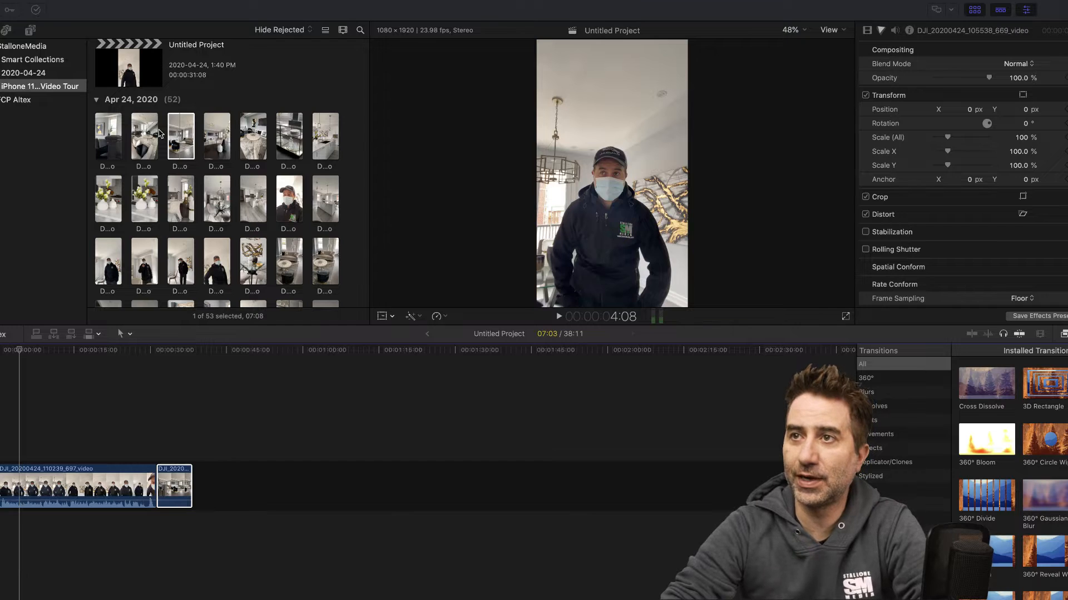
{"action": "scroll", "coordinate": [166, 136], "scroll_direction": "up", "scroll_amount": 1}
{"action": "left_click", "coordinate": [183, 141]}
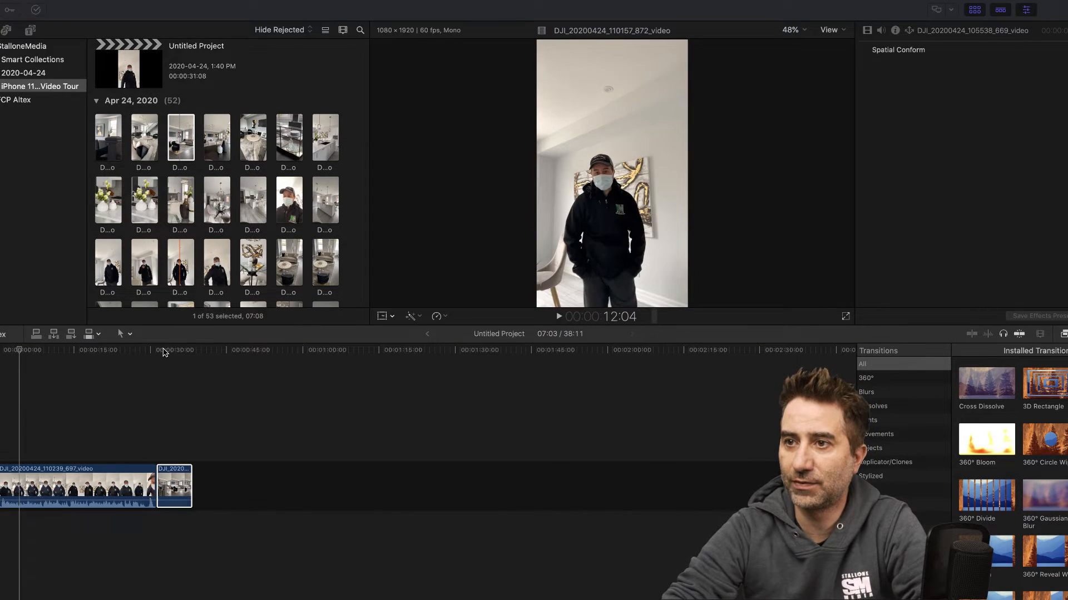
{"action": "left_click_drag", "start_coordinate": [162, 350], "coordinate": [169, 352]}
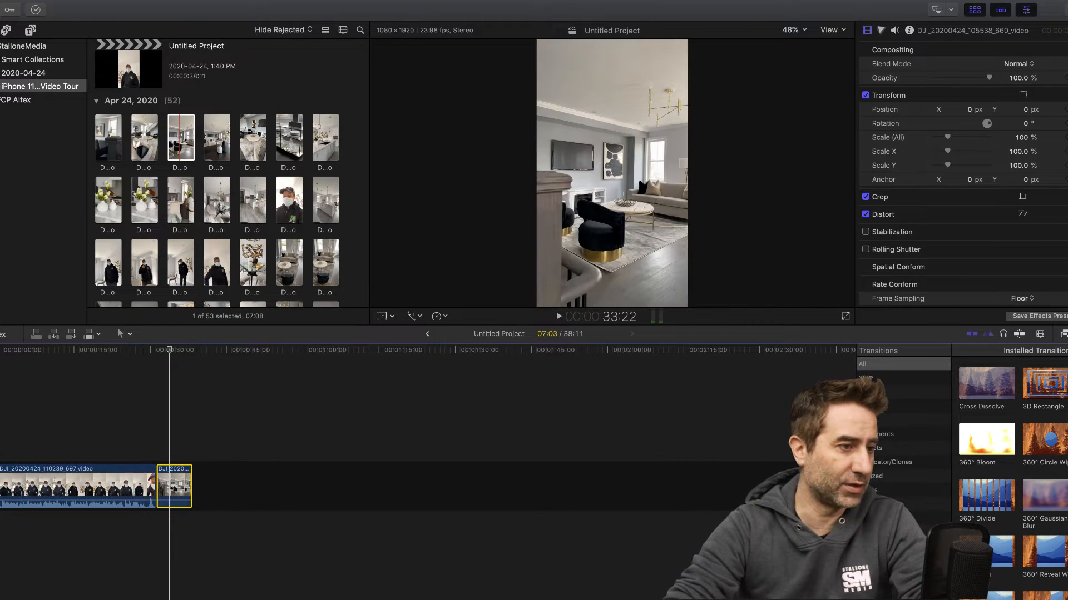
- Add the Never_Let_You_Go_My_Buddy_Mike_MP3 music beneath the video clips at the project's start and listen to it
{"action": "key", "text": "super+Tab"}
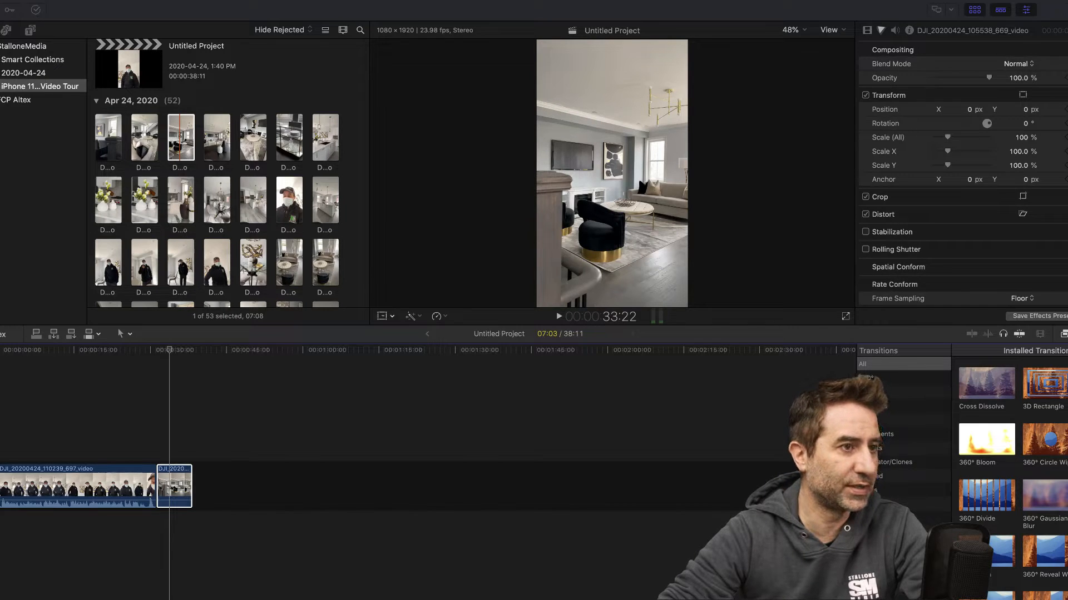
{"action": "mouse_move", "coordinate": [0, 510]}
{"action": "left_mouse_down"}
{"action": "mouse_move", "coordinate": [139, 547]}
{"action": "mouse_move", "coordinate": [2, 525]}
{"action": "left_mouse_up"}
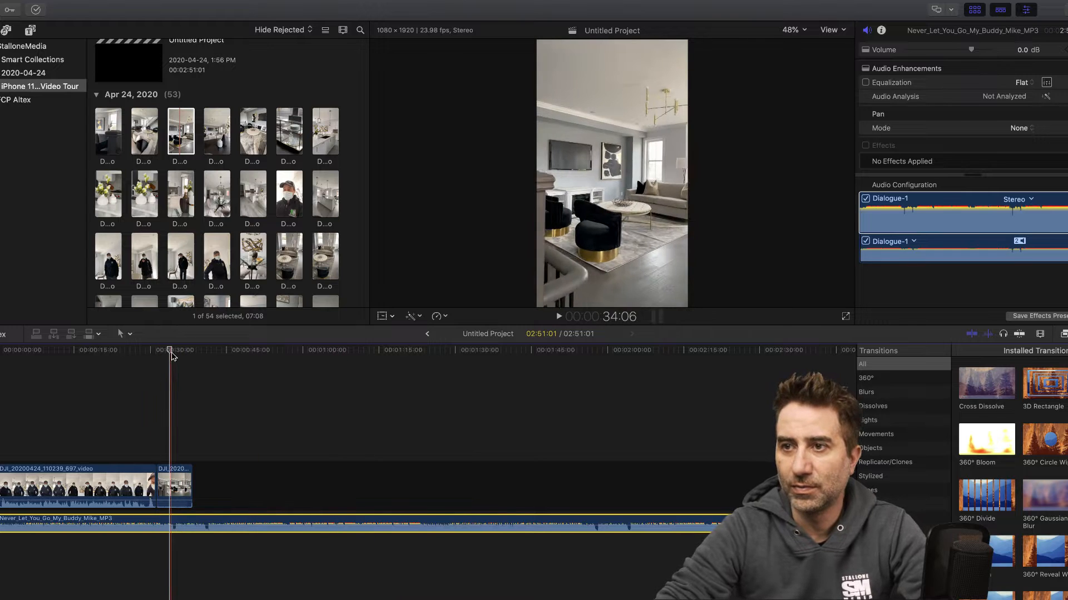
{"action": "left_click_drag", "start_coordinate": [170, 350], "coordinate": [0, 351]}
{"action": "key", "text": "space"}
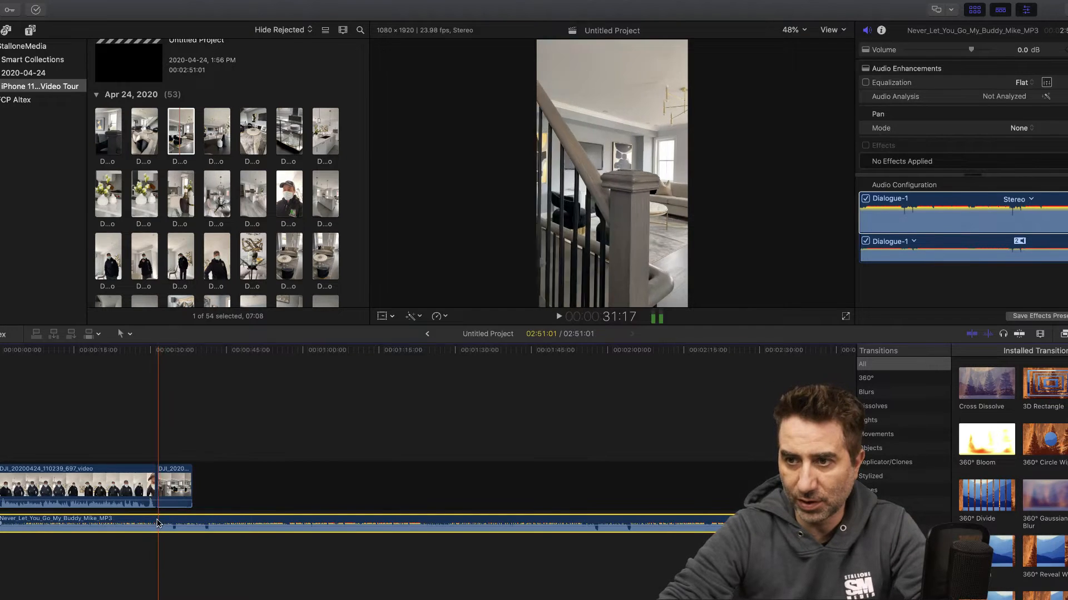
- Move the music to start about 25 seconds into the timeline, fade in its beginning, and preview the transition
{"action": "left_click_drag", "start_coordinate": [157, 521], "coordinate": [239, 521]}
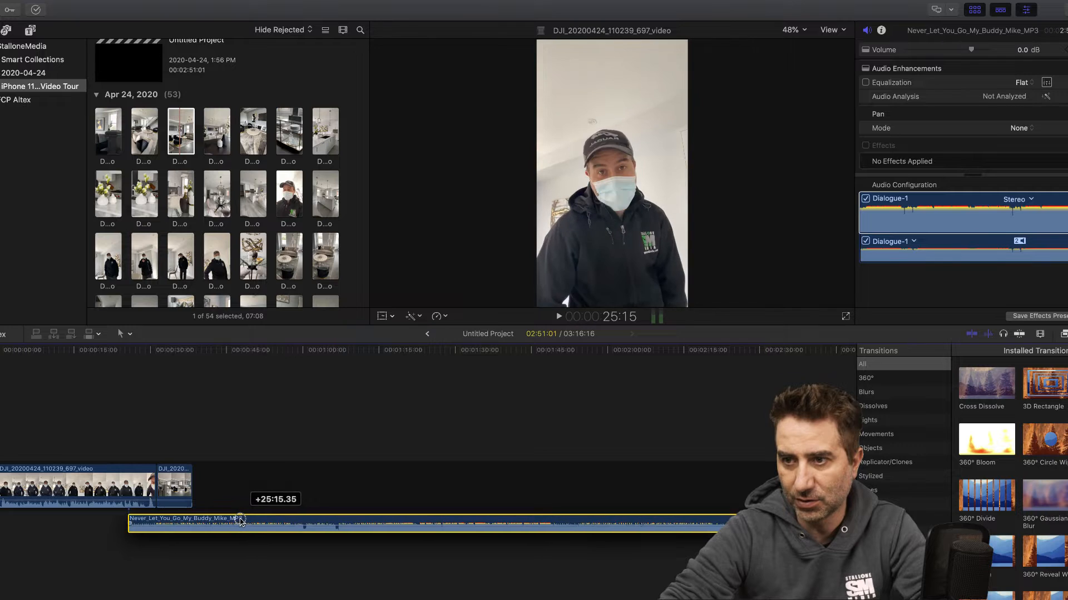
{"action": "mouse_move", "coordinate": [128, 521]}
{"action": "left_mouse_down"}
{"action": "mouse_move", "coordinate": [111, 522]}
{"action": "mouse_move", "coordinate": [138, 523]}
{"action": "mouse_move", "coordinate": [118, 524]}
{"action": "mouse_move", "coordinate": [127, 525]}
{"action": "left_mouse_up"}
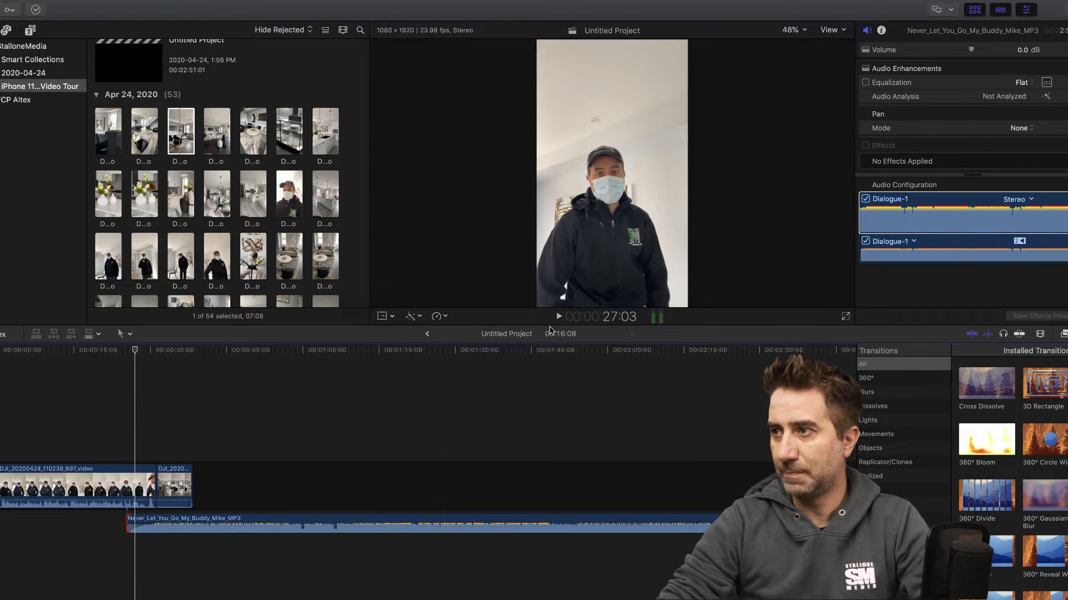
{"action": "left_click", "coordinate": [558, 318]}
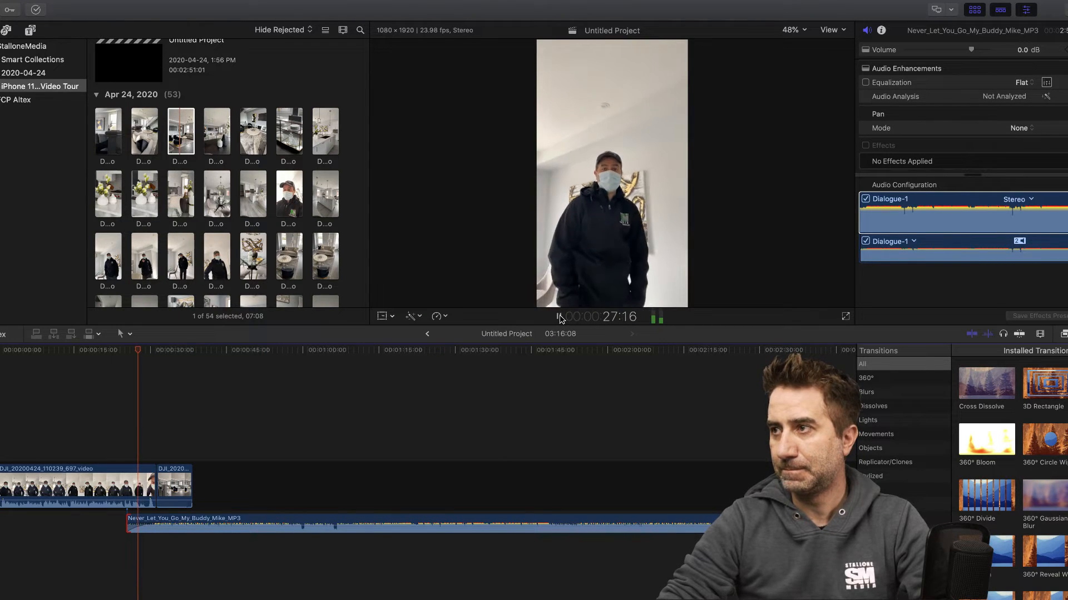
{"action": "left_click", "coordinate": [560, 317]}
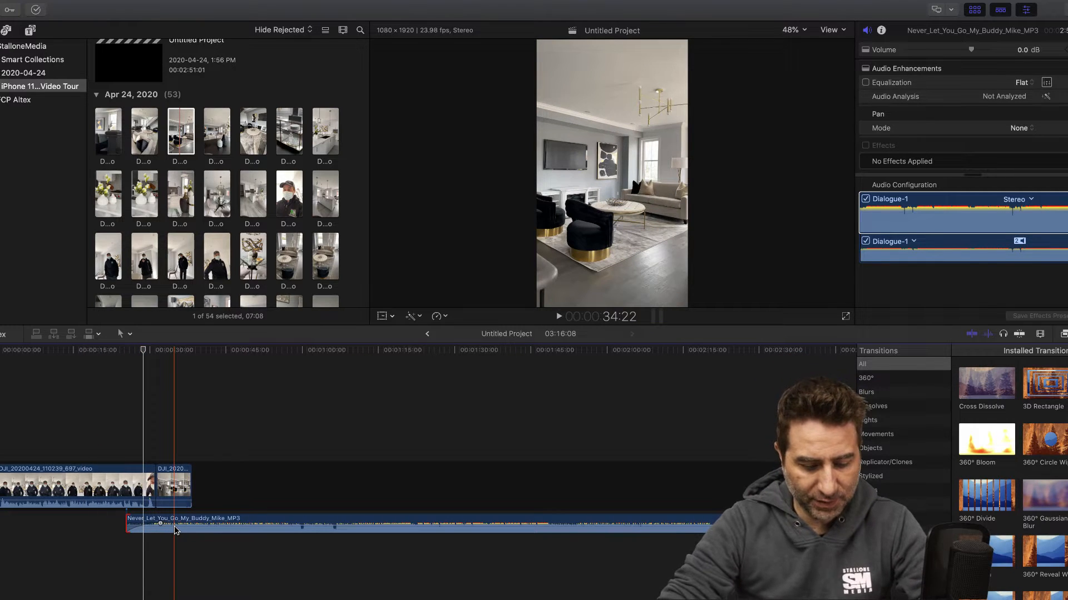
- Add two volume keyframes near the music's start, lowering the first to -26 dB and the level after the second to -7 dB
{"action": "key", "text": "b"}
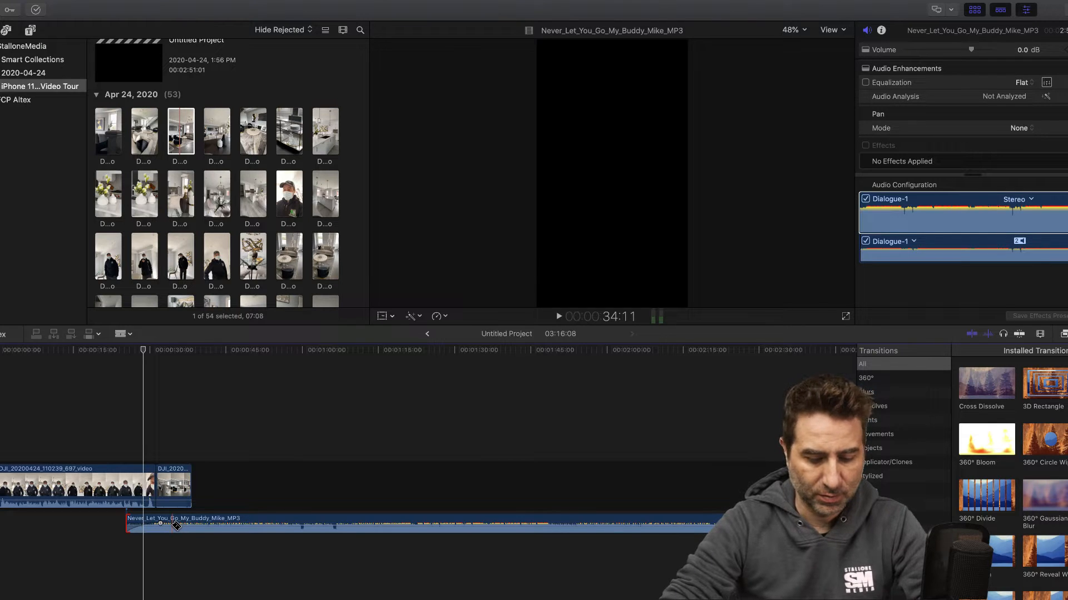
{"action": "key", "text": "a"}
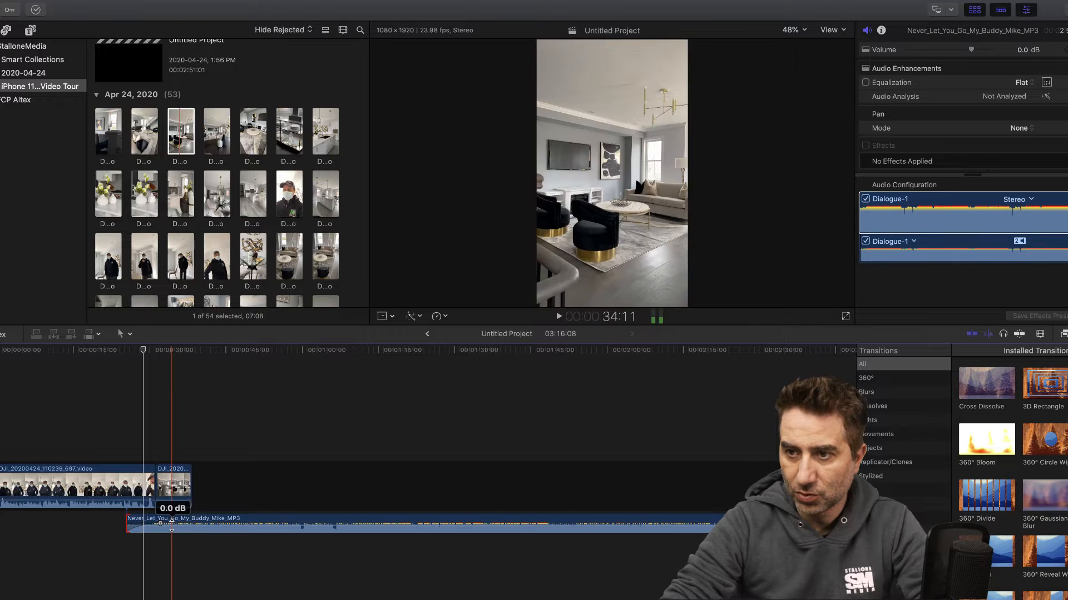
{"action": "left_click", "coordinate": [171, 525], "text": "alt"}
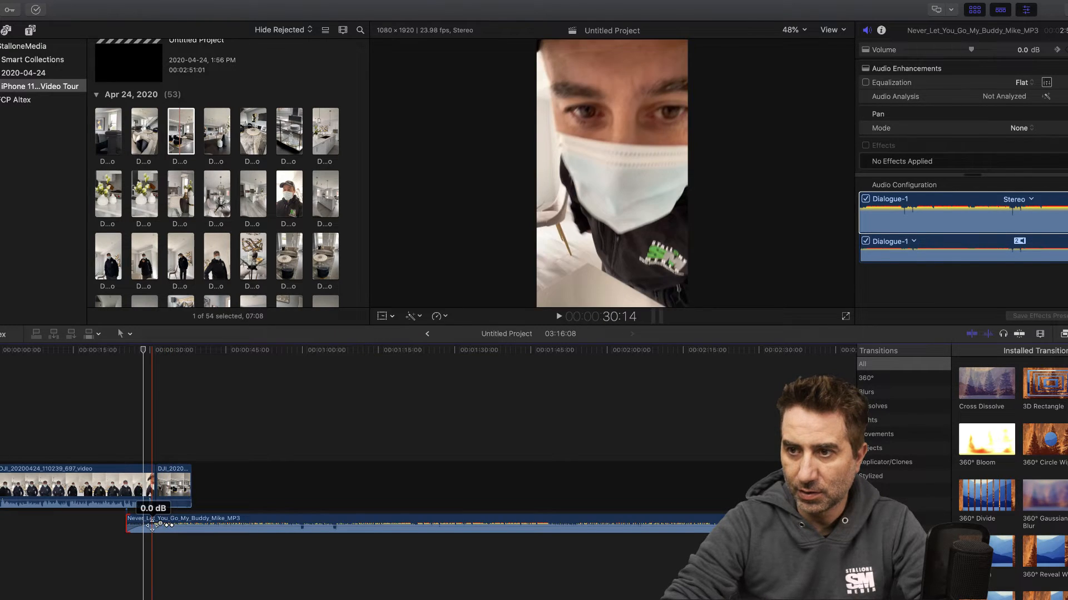
{"action": "left_click_drag", "start_coordinate": [153, 525], "coordinate": [148, 529]}
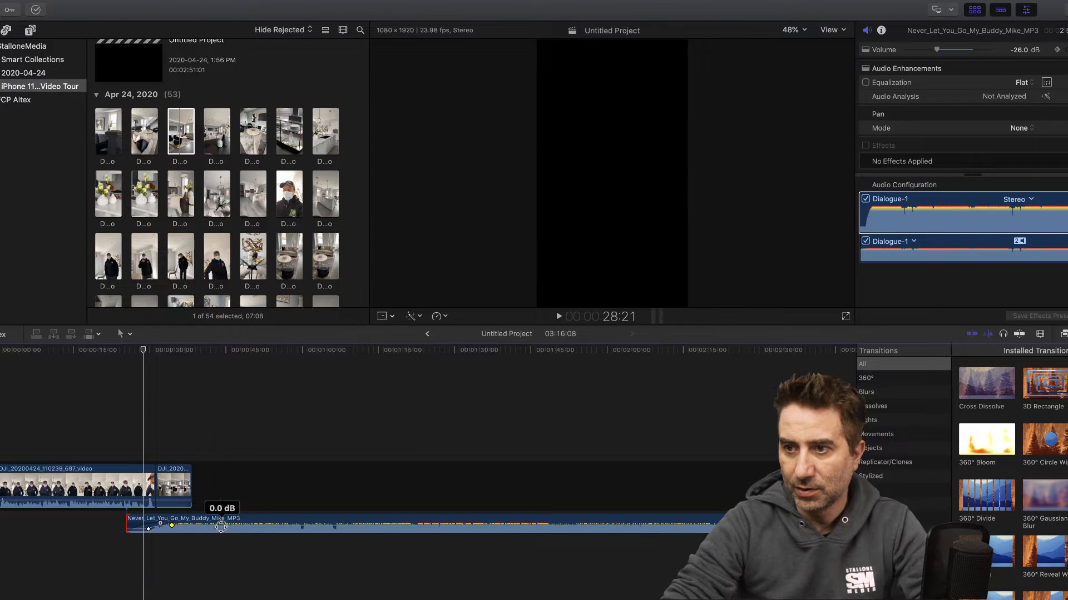
{"action": "left_click_drag", "start_coordinate": [220, 525], "coordinate": [221, 527]}
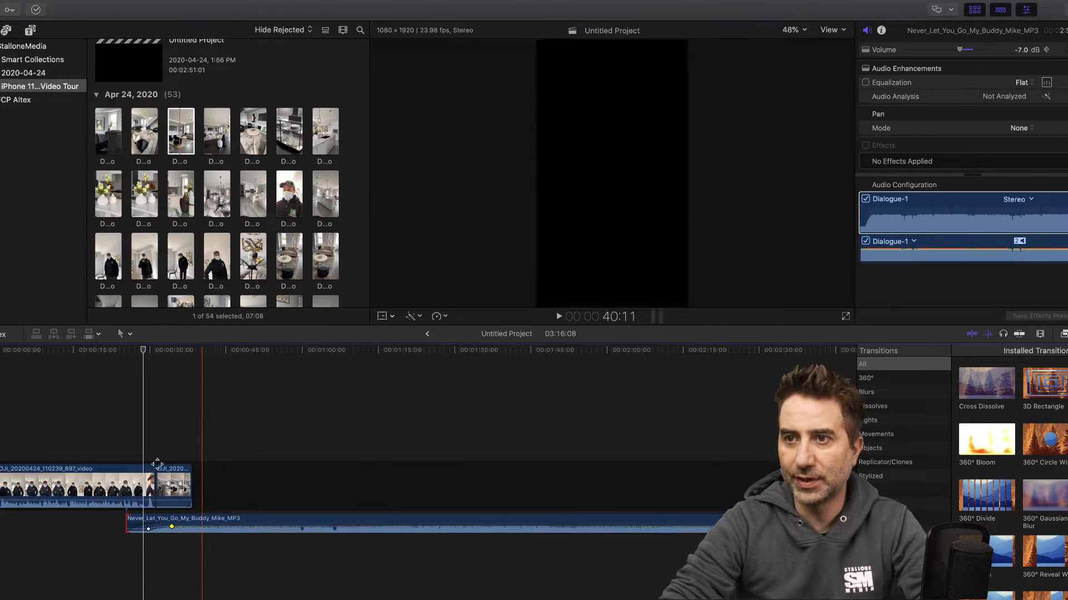
- Play the project from the beginning into the living room clip to check the music level under the voice
{"action": "left_click", "coordinate": [4, 351]}
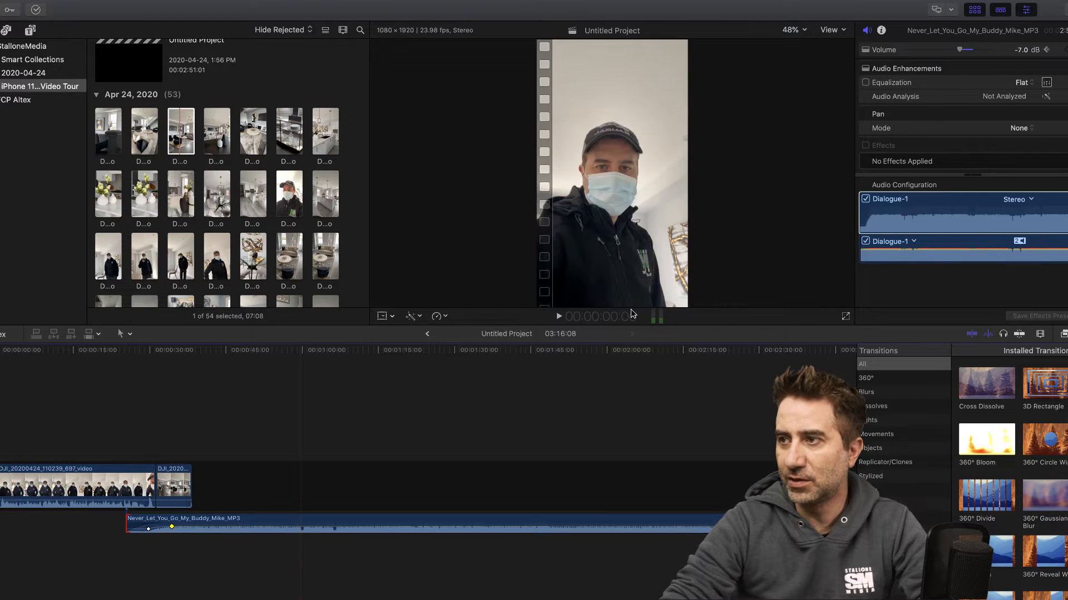
{"action": "left_click", "coordinate": [295, 496]}
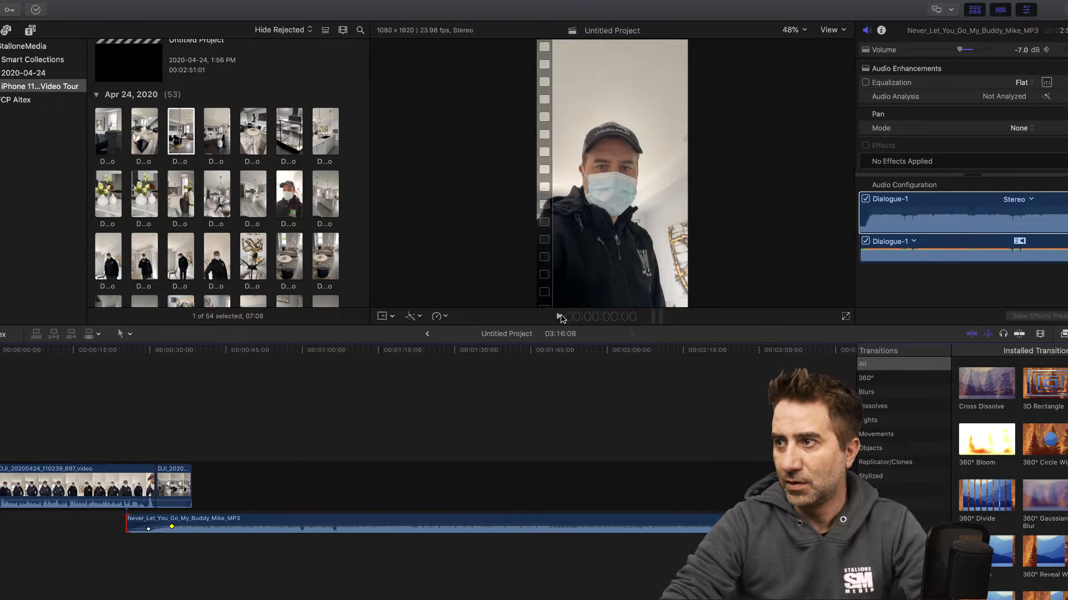
{"action": "left_click", "coordinate": [560, 317]}
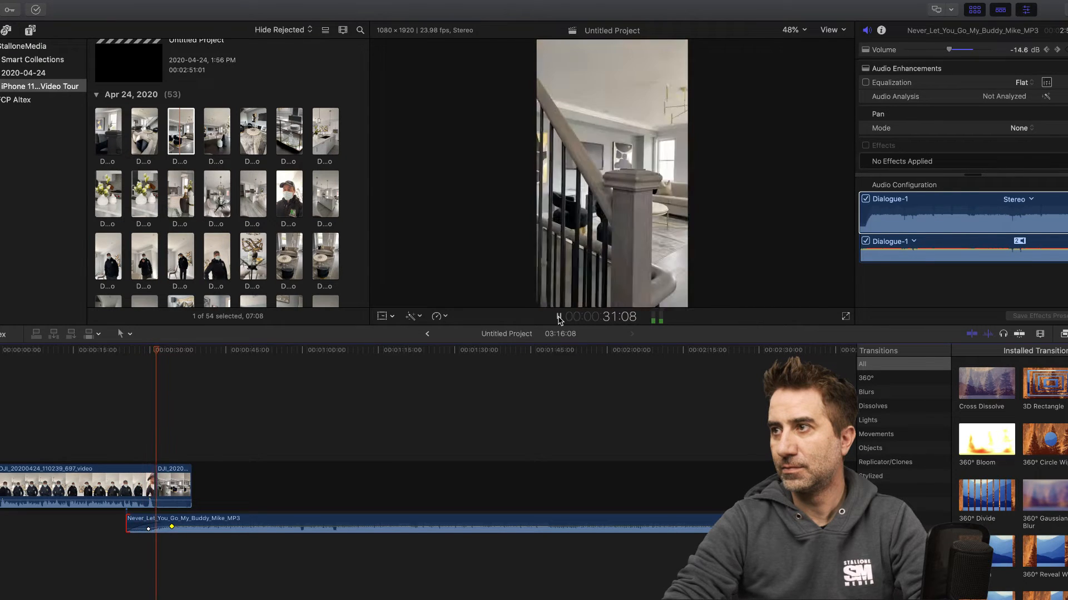
{"action": "left_click", "coordinate": [559, 317]}
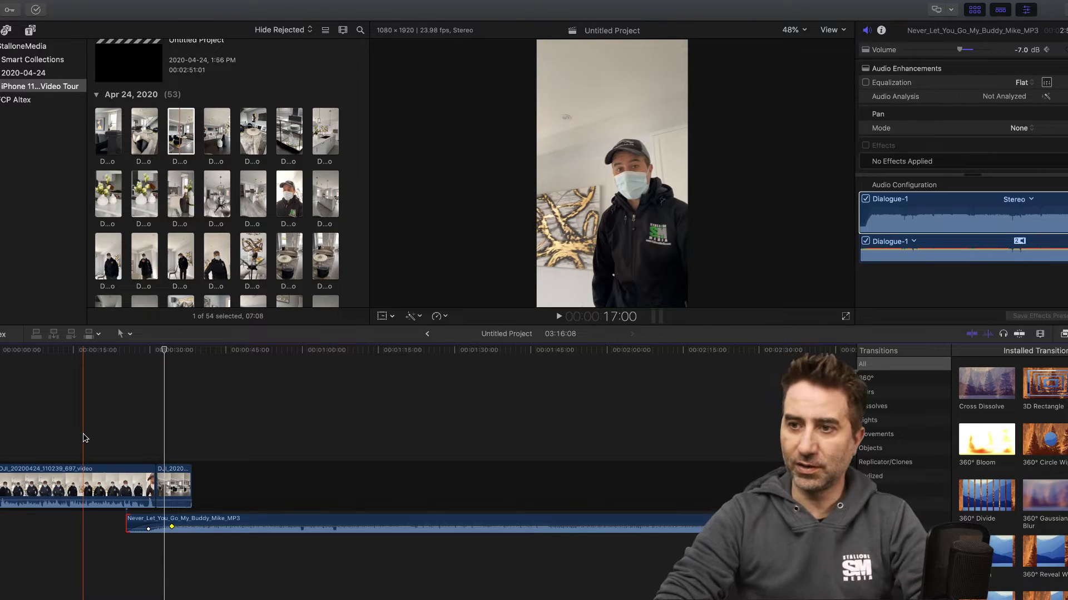
- Detach the audio from the living room clip and delete the detached audio
{"action": "left_click", "coordinate": [177, 481]}
{"action": "right_click", "coordinate": [177, 481]}
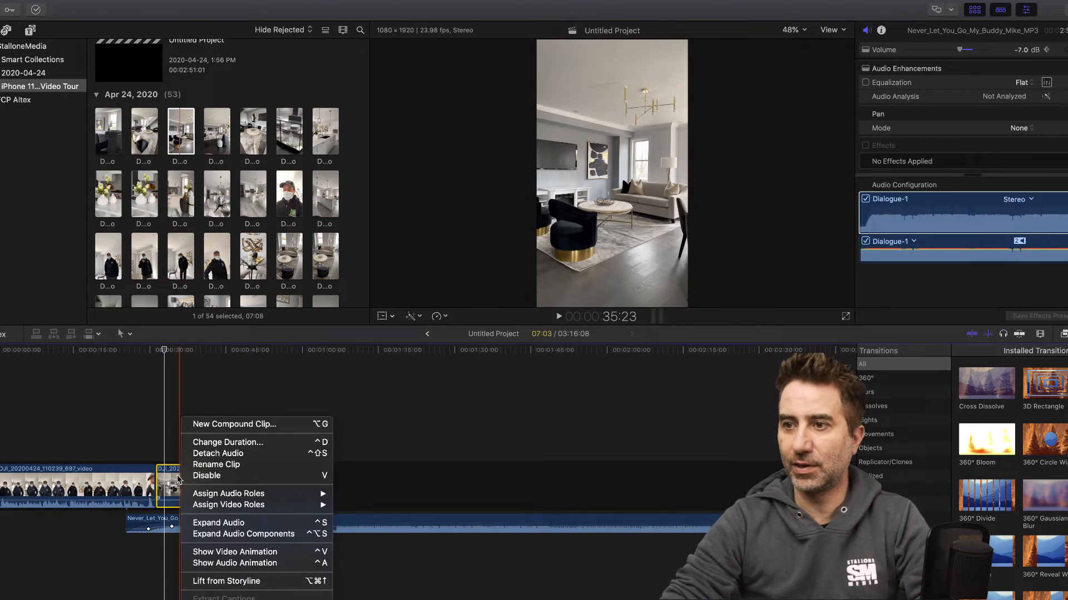
{"action": "left_click", "coordinate": [226, 455]}
{"action": "left_click", "coordinate": [180, 544]}
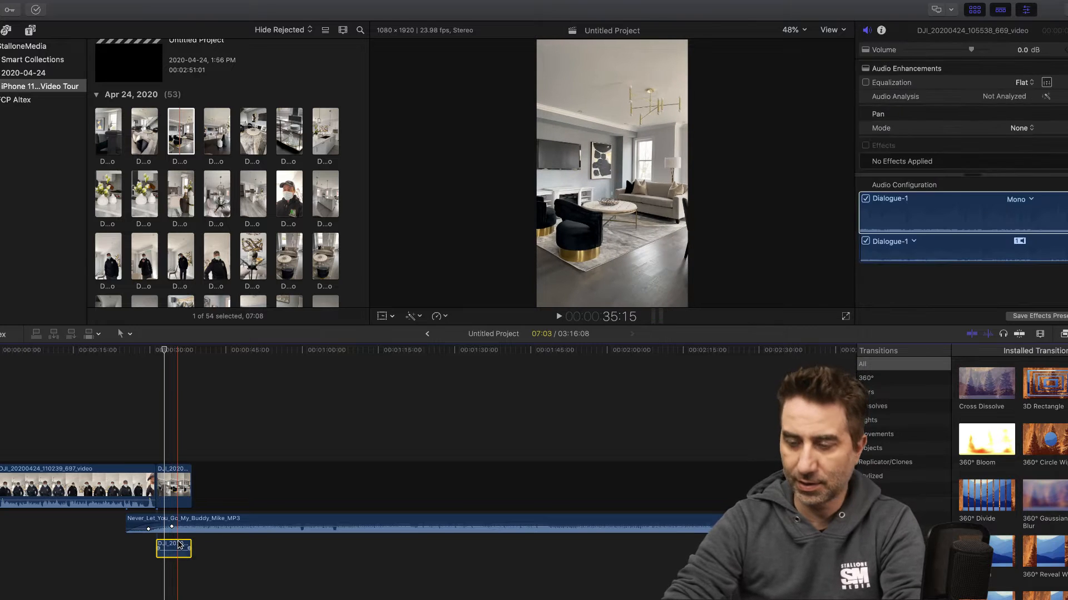
{"action": "key", "text": "Delete"}
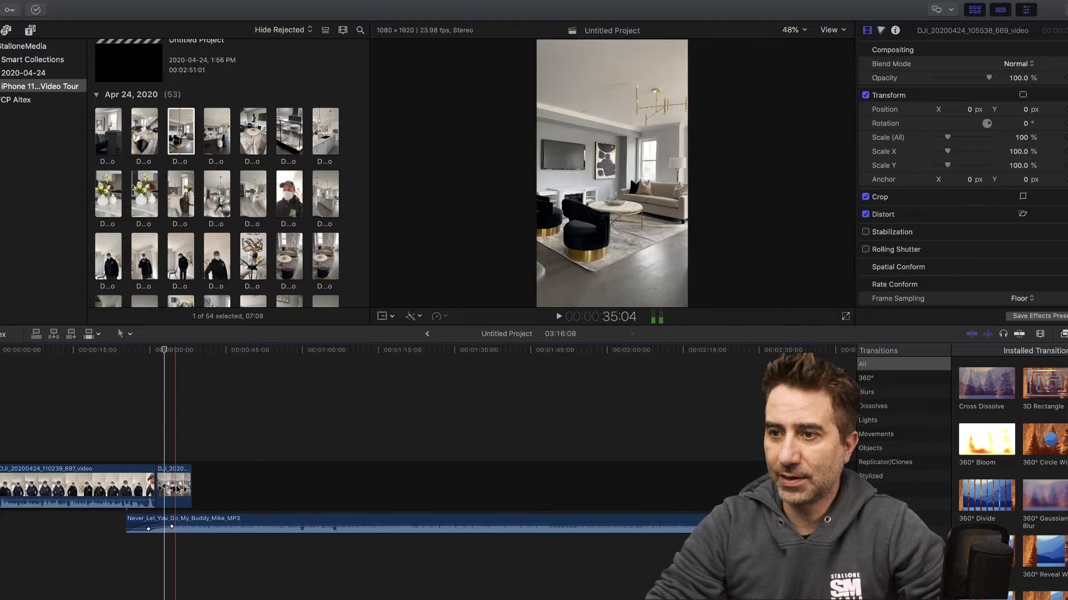
- Trim a short section off the start of the living room clip and play back the cut from the intro
{"action": "left_click", "coordinate": [142, 353]}
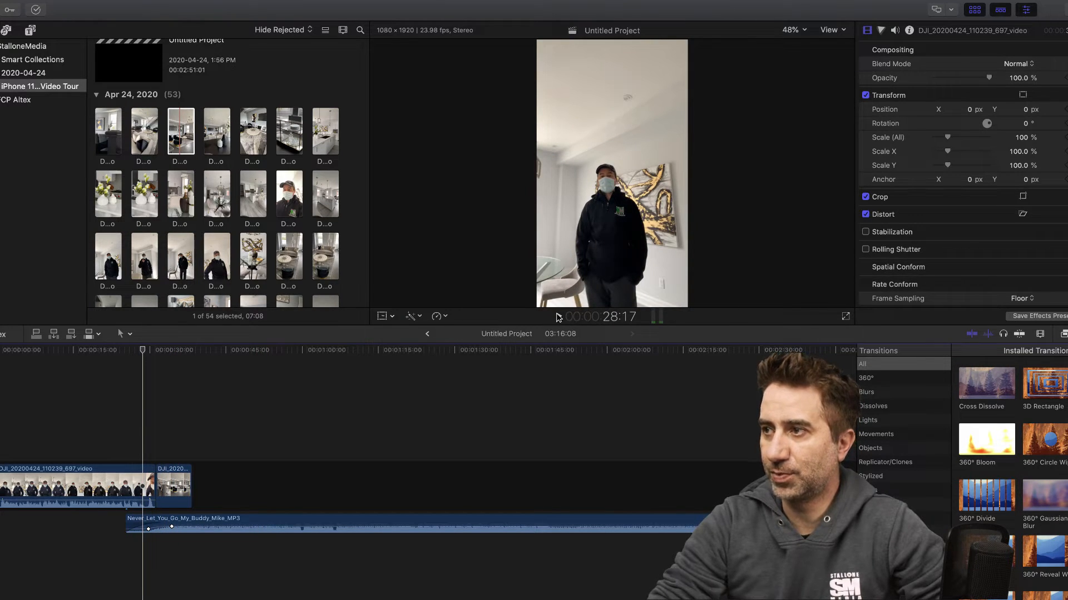
{"action": "left_click", "coordinate": [558, 317]}
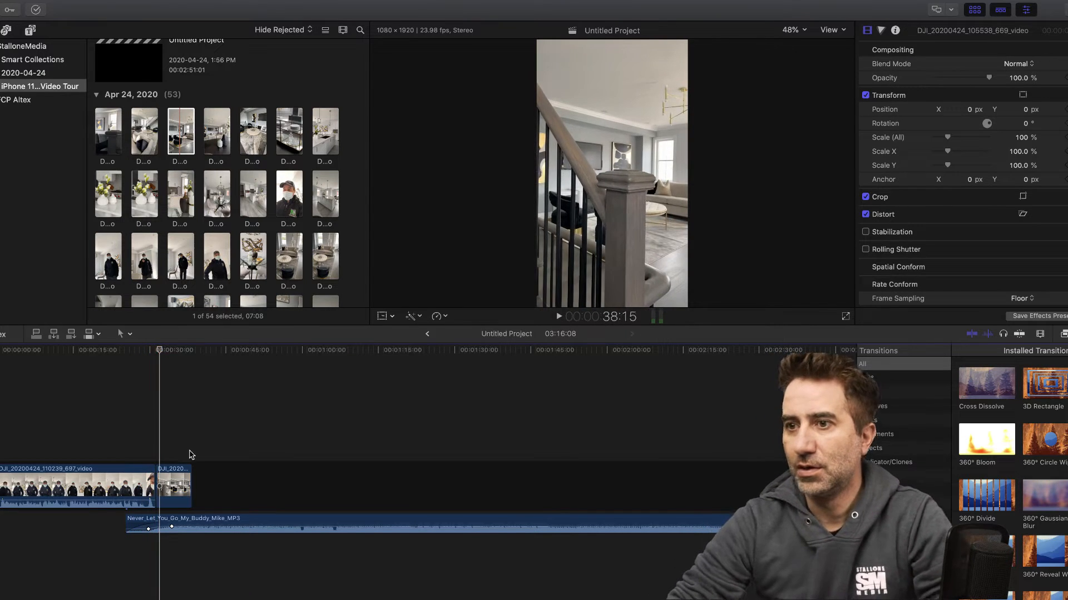
{"action": "left_click_drag", "start_coordinate": [161, 476], "coordinate": [164, 477]}
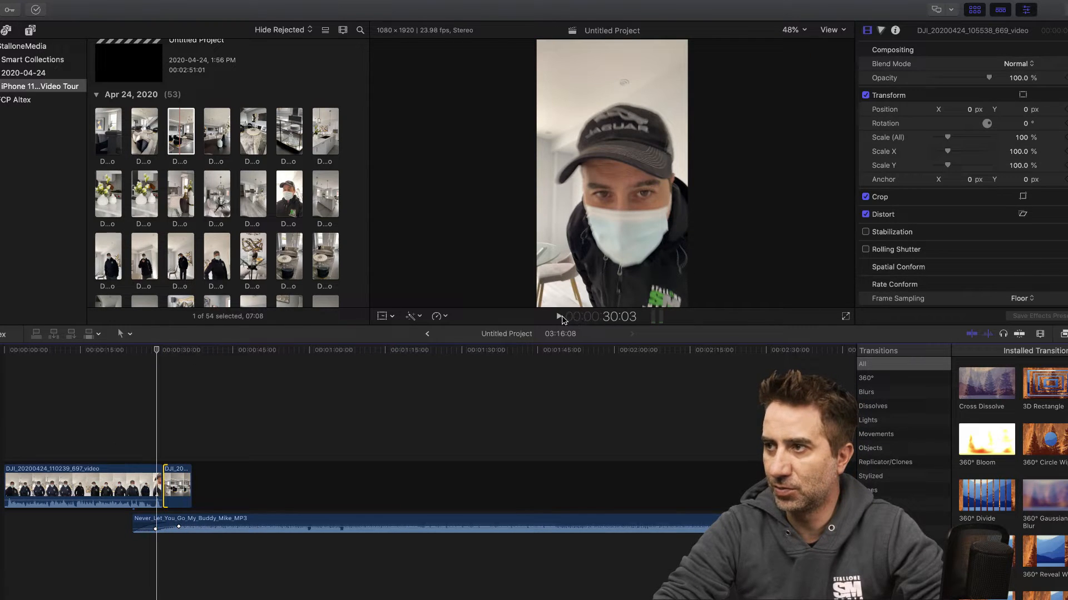
{"action": "left_click", "coordinate": [559, 317]}
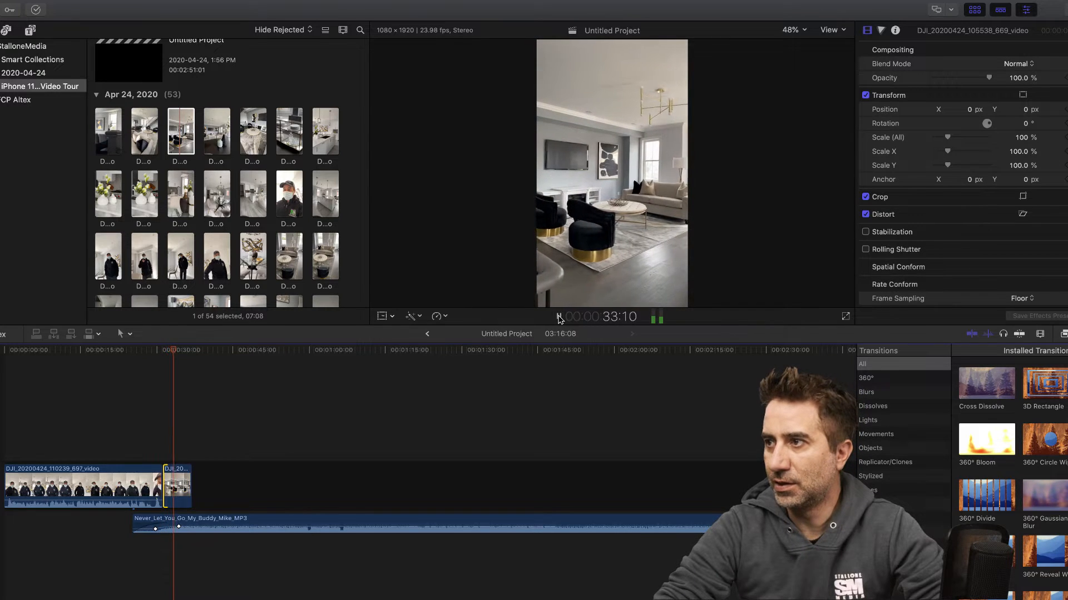
{"action": "left_click", "coordinate": [558, 316]}
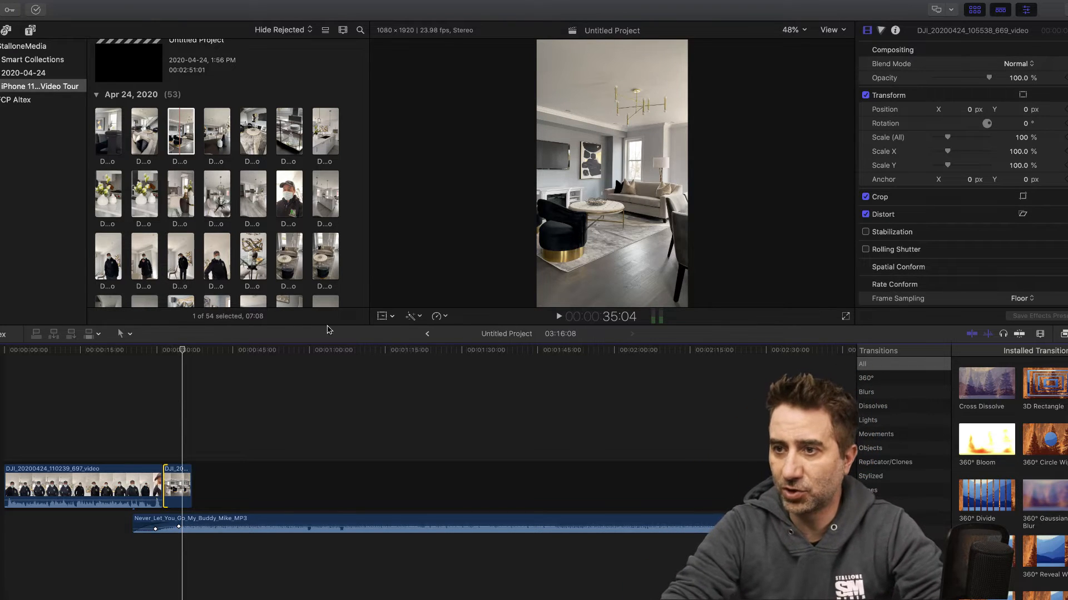
- Replay the cut from the intro into the living room clip and add a transition between the two clips
{"action": "left_click", "coordinate": [169, 349]}
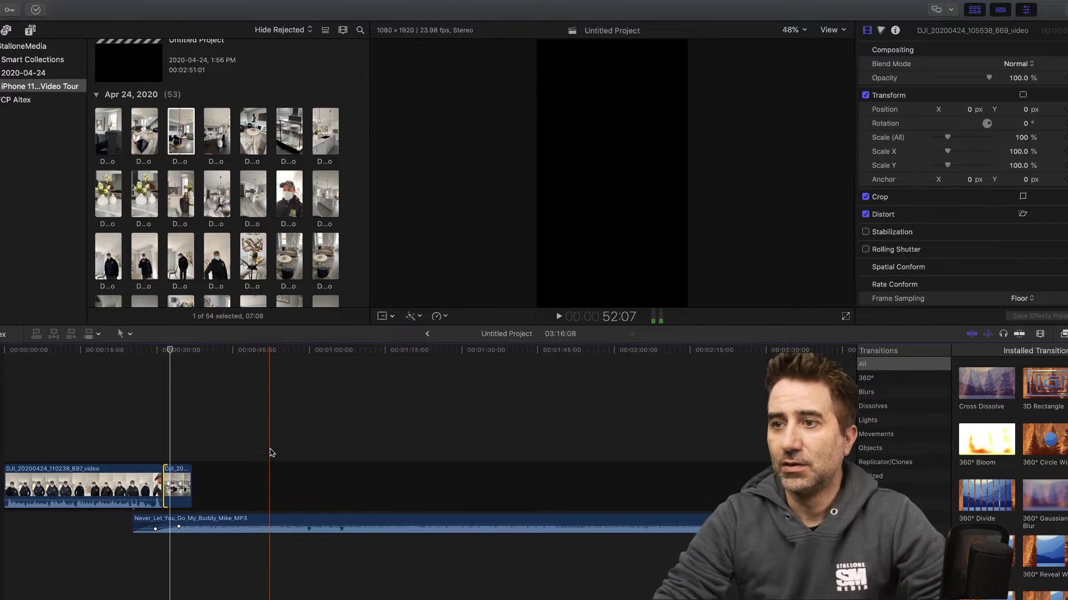
{"action": "left_click", "coordinate": [154, 349]}
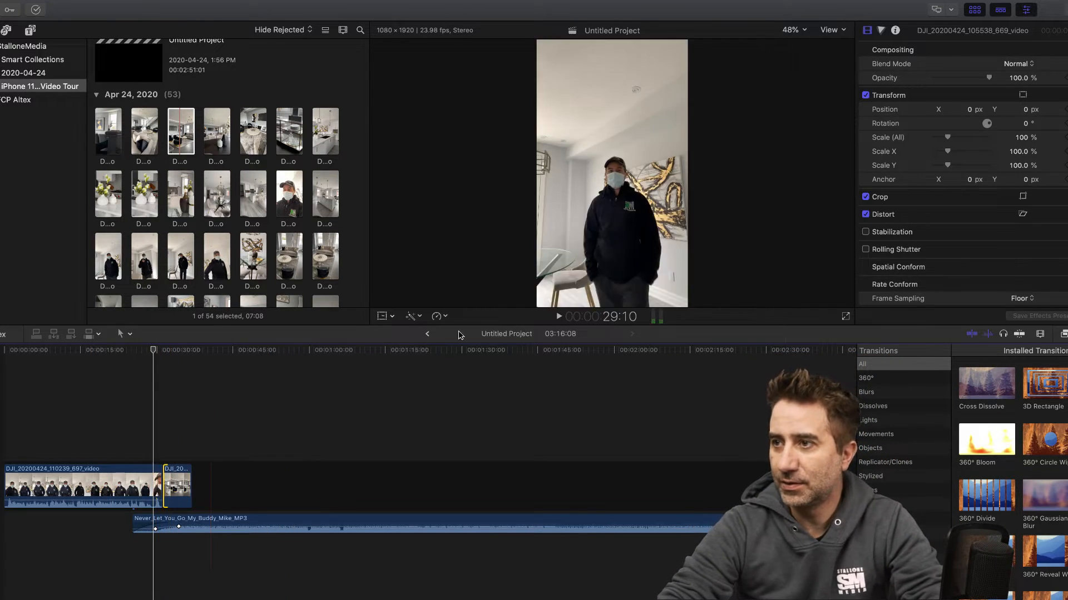
{"action": "left_click", "coordinate": [558, 317]}
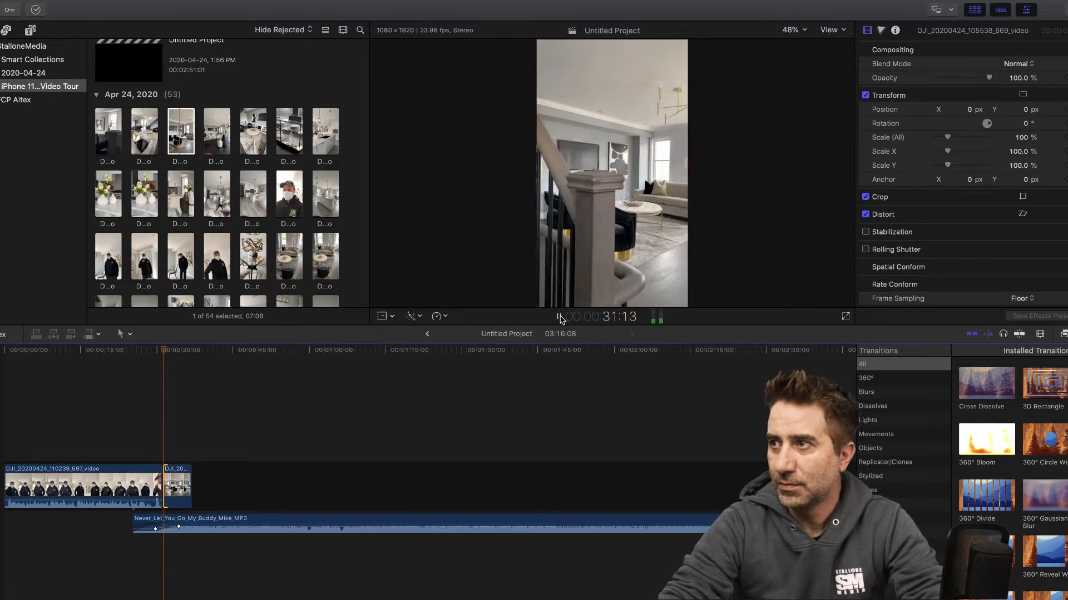
{"action": "left_click", "coordinate": [560, 318]}
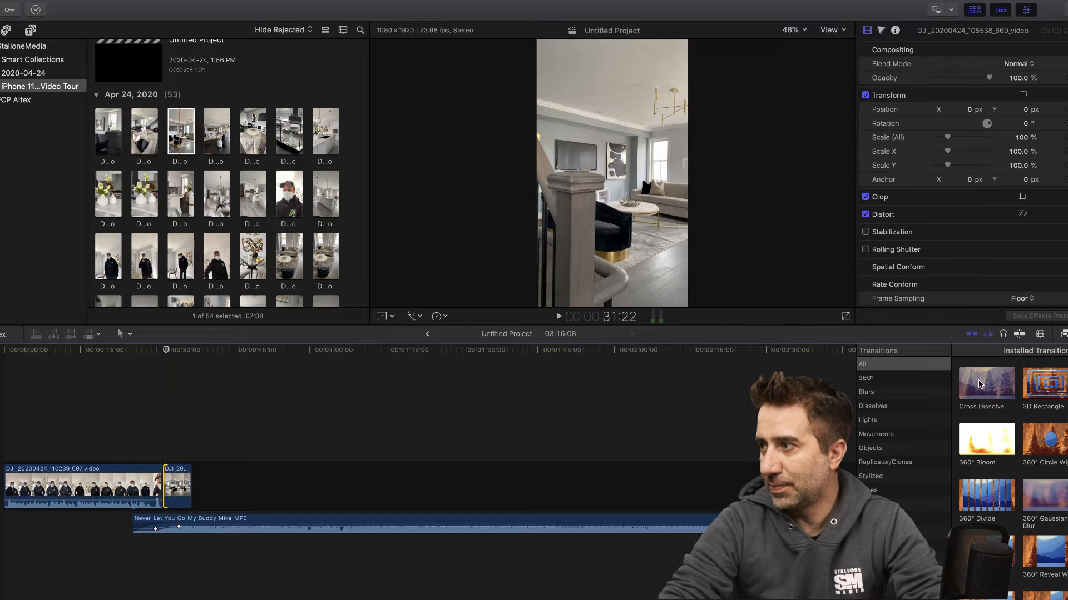
{"action": "left_click_drag", "start_coordinate": [1058, 389], "coordinate": [165, 492]}
{"action": "left_click", "coordinate": [577, 226]}
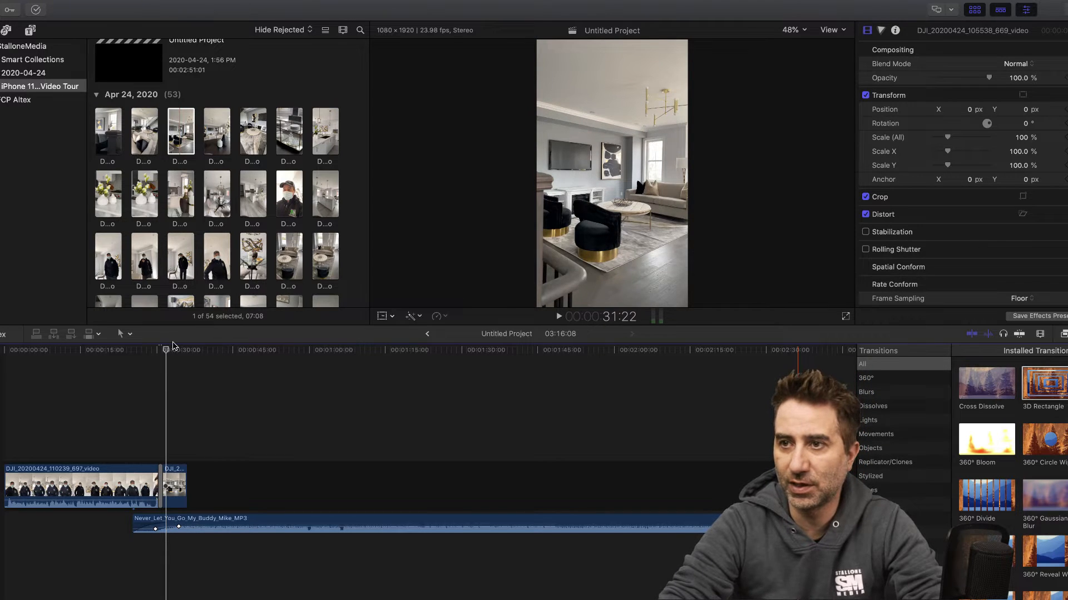
- Play back the transition from the intro and continue through the living room clip to find where it should end
{"action": "left_click", "coordinate": [142, 349]}
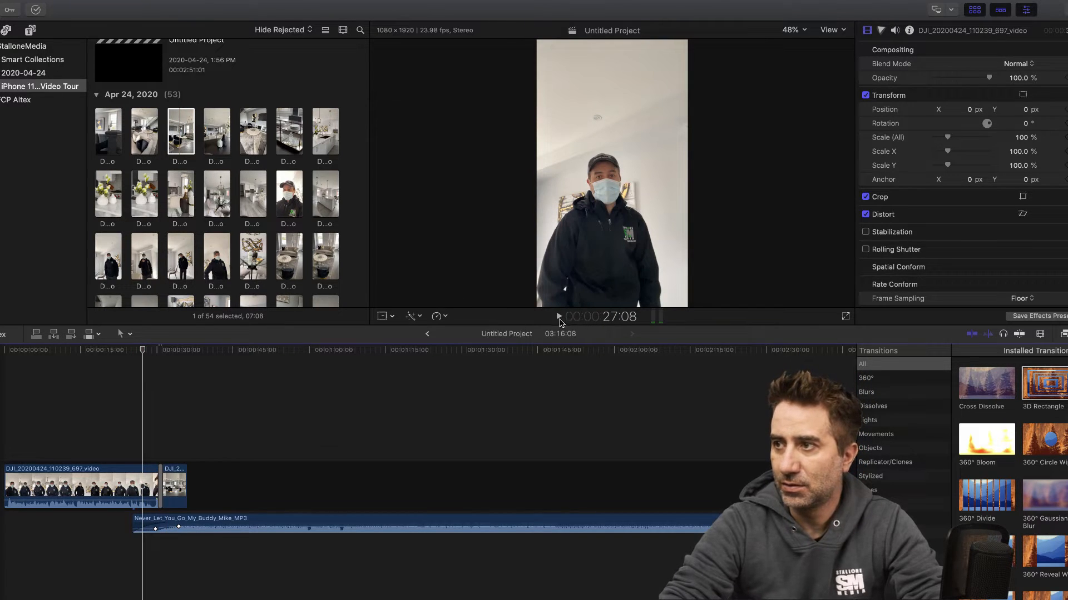
{"action": "left_click", "coordinate": [560, 317]}
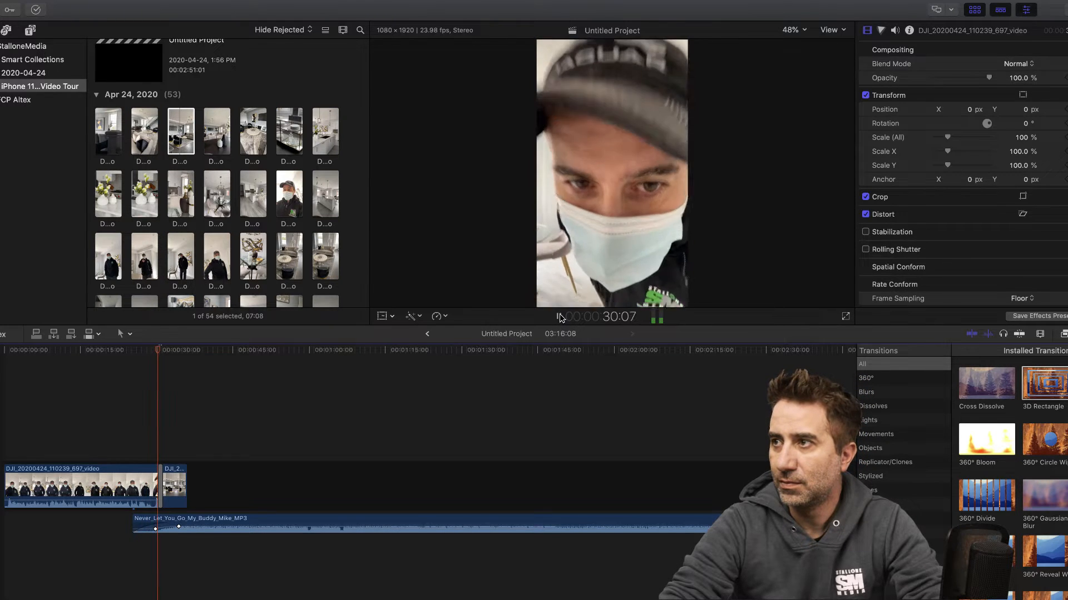
{"action": "left_click", "coordinate": [559, 317]}
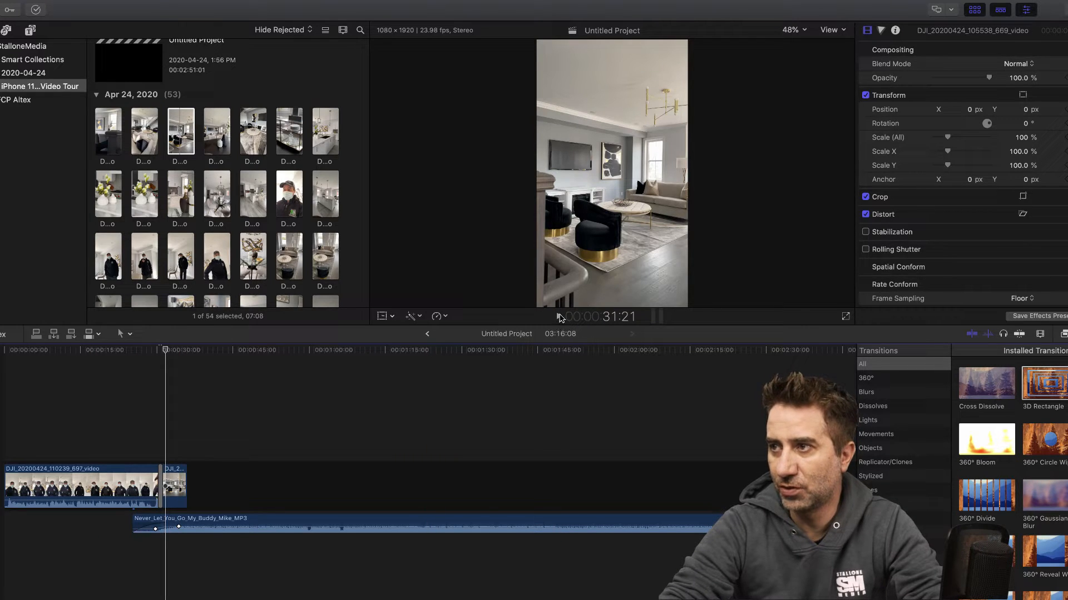
{"action": "left_click", "coordinate": [559, 317]}
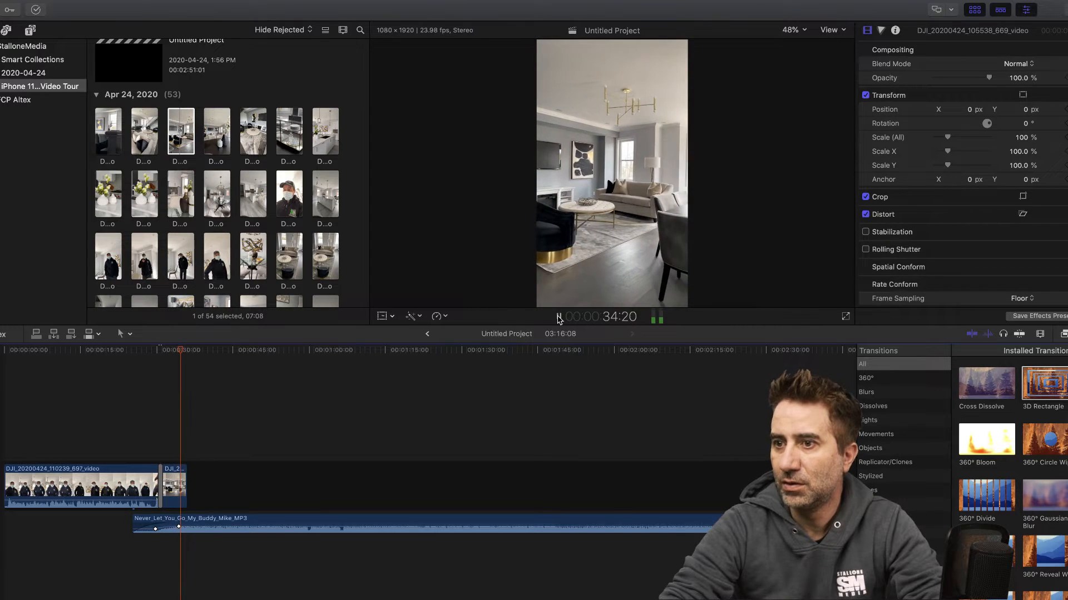
{"action": "left_click", "coordinate": [556, 318]}
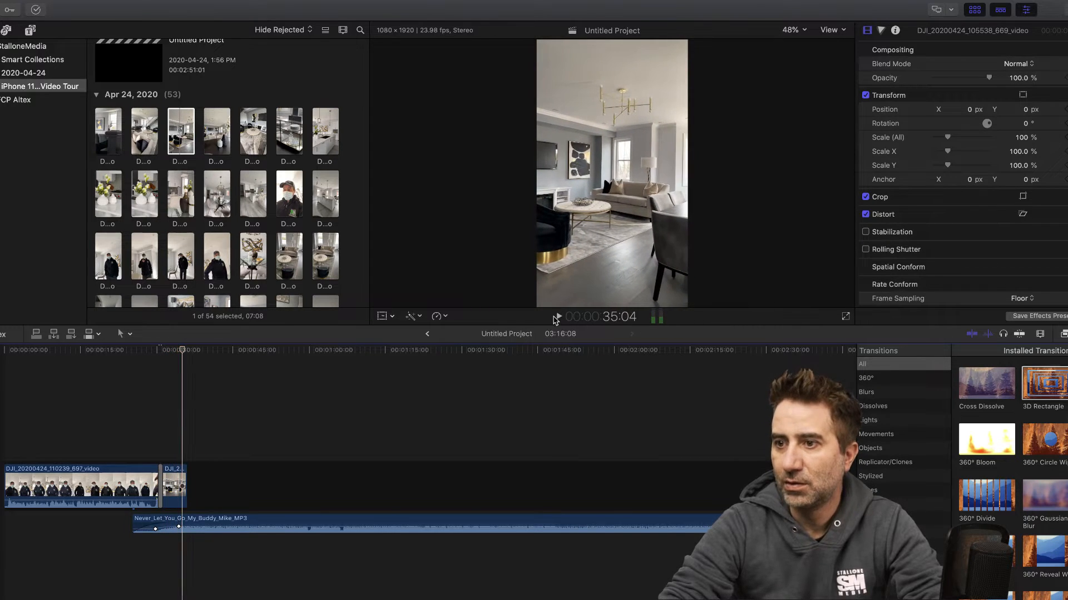
- Trim the end of the living room clip back to about 34:21 in the timeline
{"action": "left_click", "coordinate": [1041, 334]}
{"action": "left_click_drag", "start_coordinate": [1028, 361], "coordinate": [1029, 365]}
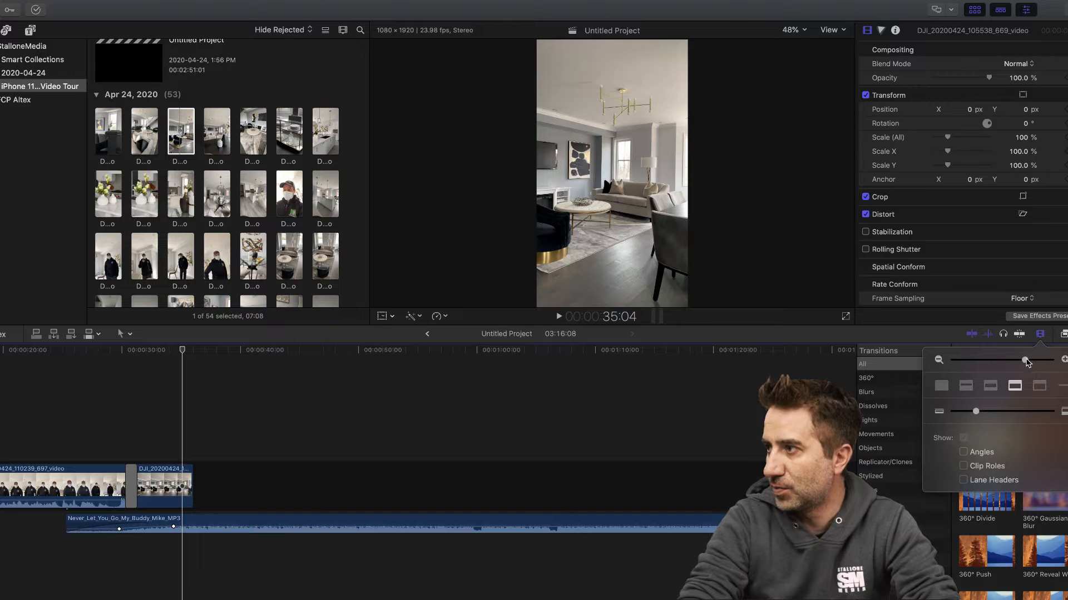
{"action": "left_click_drag", "start_coordinate": [1026, 362], "coordinate": [1038, 361]}
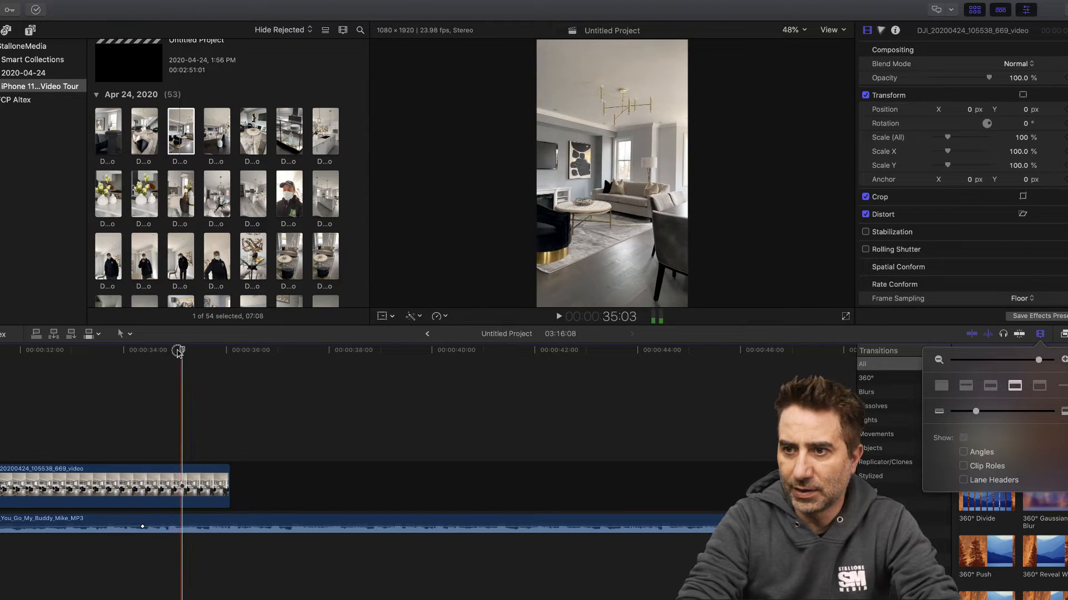
{"action": "left_click_drag", "start_coordinate": [179, 351], "coordinate": [166, 350]}
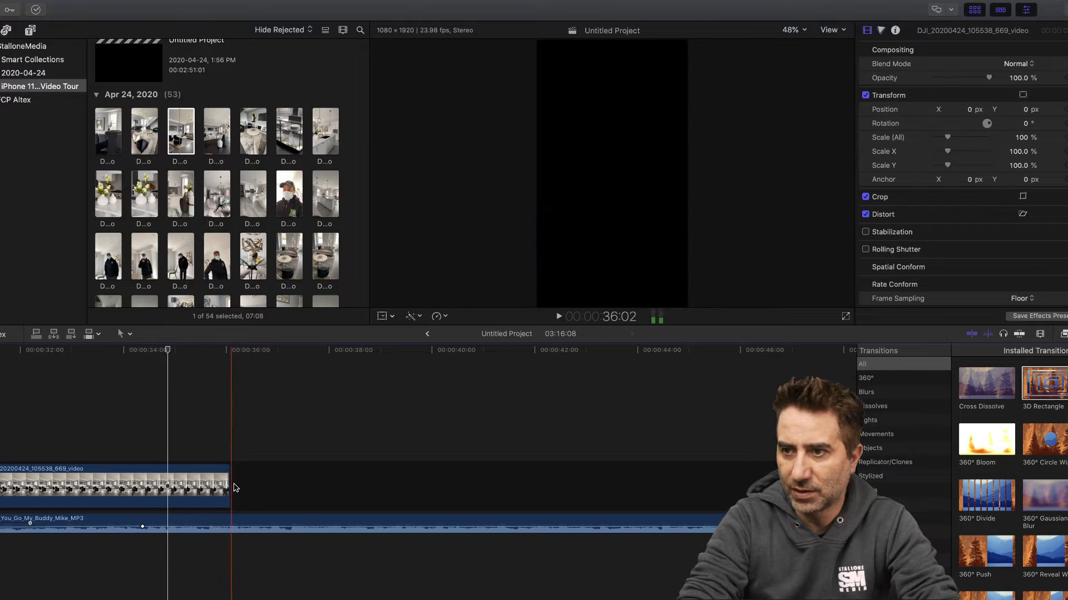
{"action": "left_click_drag", "start_coordinate": [230, 487], "coordinate": [165, 482]}
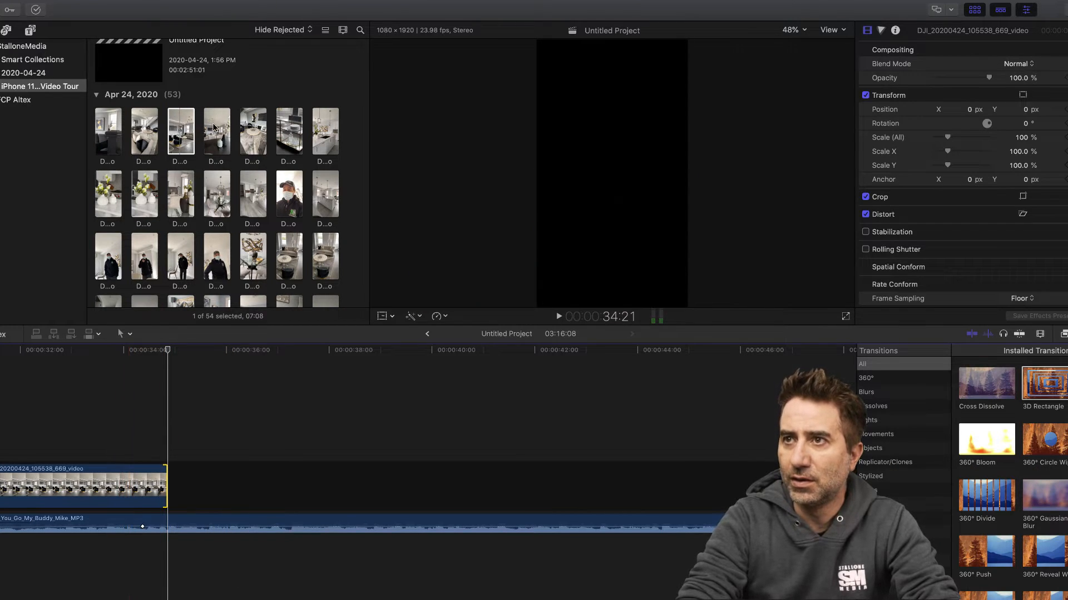
- Browse the April 24 clips and append the coffee table clip DJI_20200424_105619_456_video after the living room clip
{"action": "left_click", "coordinate": [217, 129]}
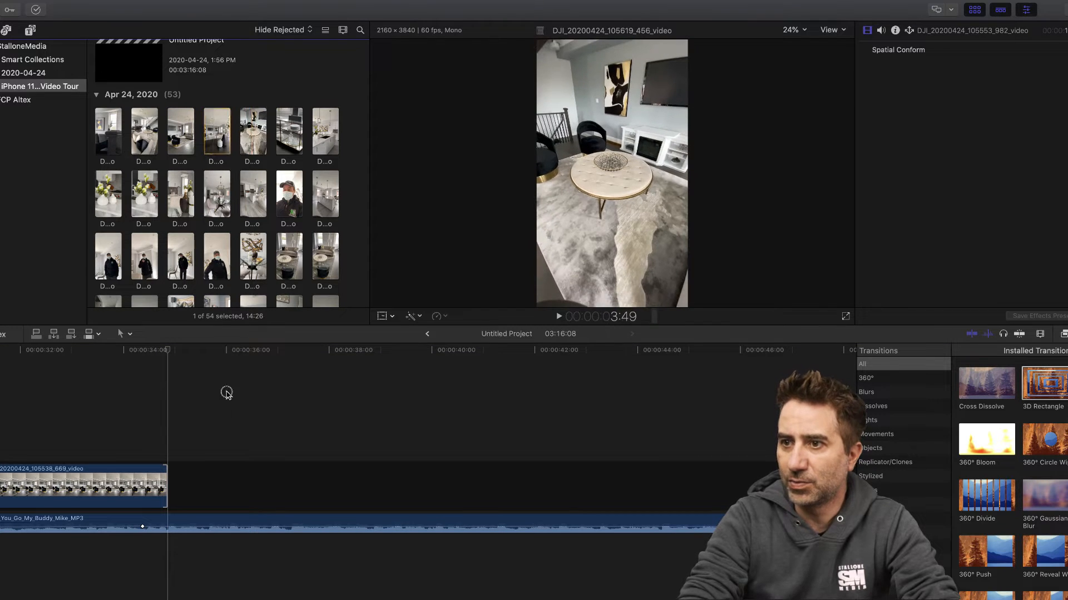
{"action": "left_click_drag", "start_coordinate": [226, 393], "coordinate": [217, 427]}
{"action": "scroll", "coordinate": [305, 128], "scroll_direction": "up", "scroll_amount": 5}
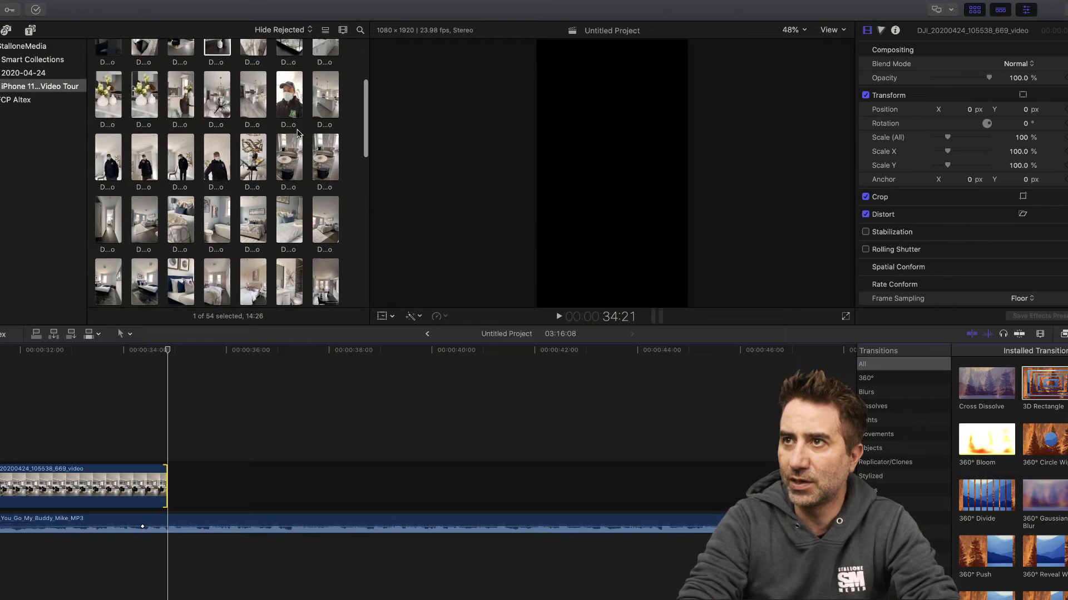
{"action": "scroll", "coordinate": [297, 132], "scroll_direction": "up", "scroll_amount": 4}
{"action": "left_click", "coordinate": [214, 156]}
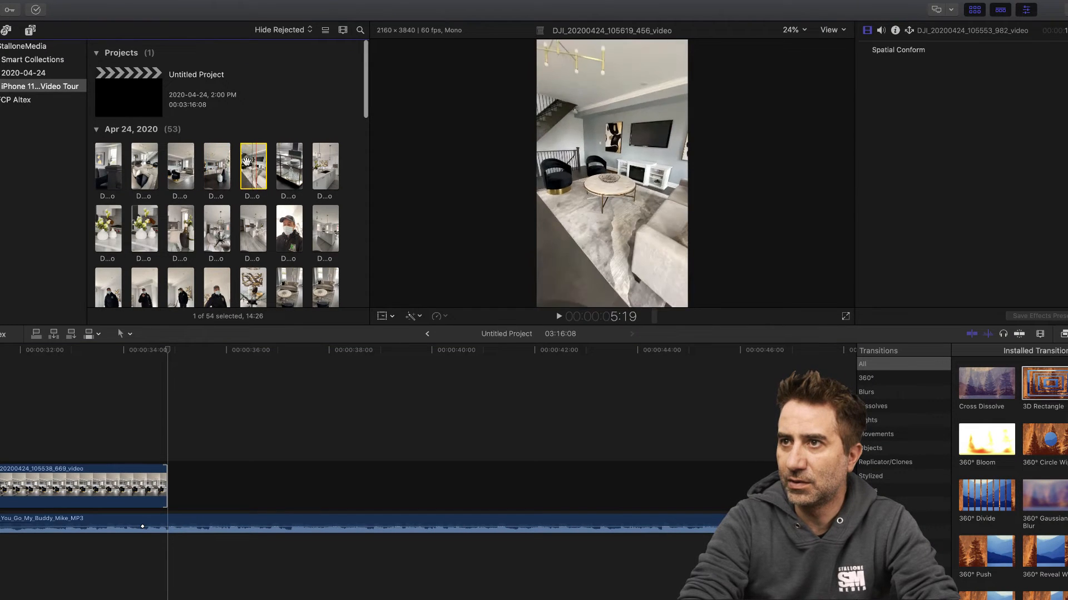
{"action": "left_click_drag", "start_coordinate": [253, 169], "coordinate": [168, 485]}
- Trim about two seconds off the start of the coffee table clip and remove its audio
{"action": "left_click", "coordinate": [185, 352]}
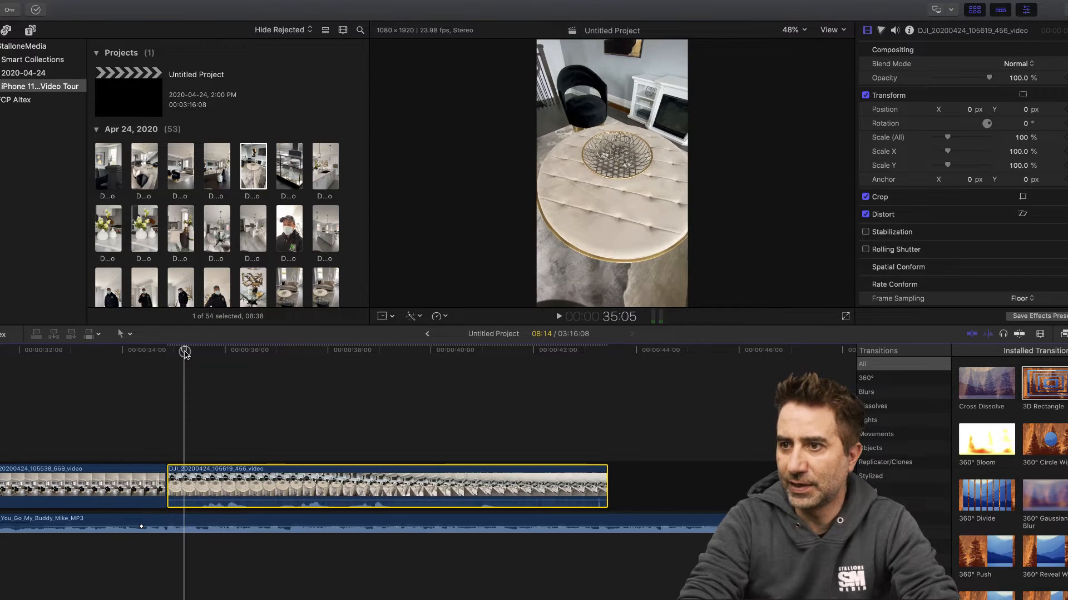
{"action": "left_click_drag", "start_coordinate": [187, 353], "coordinate": [274, 361]}
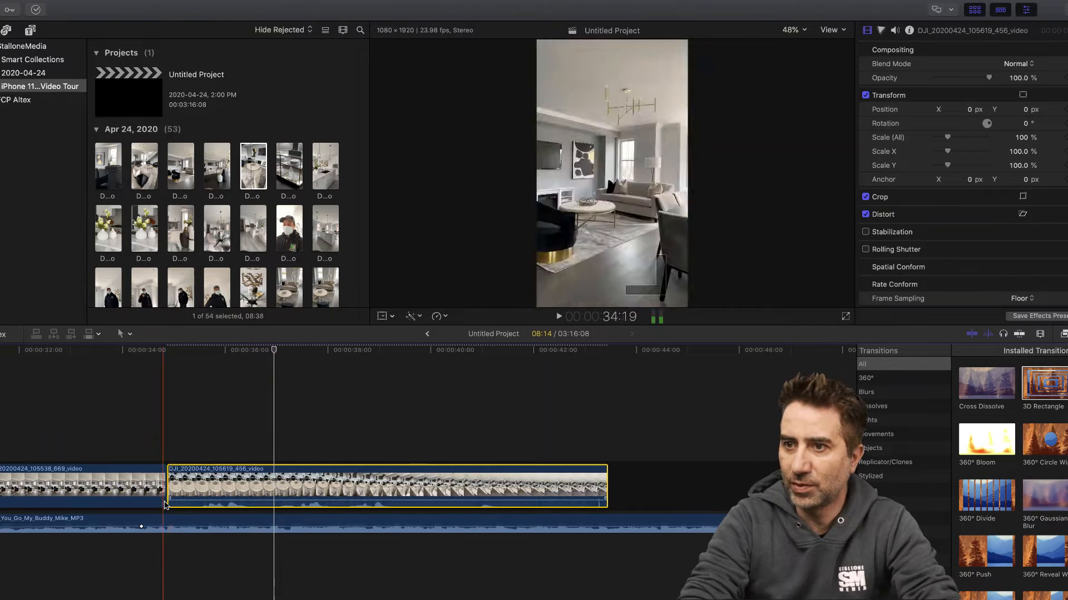
{"action": "left_click_drag", "start_coordinate": [168, 489], "coordinate": [280, 489]}
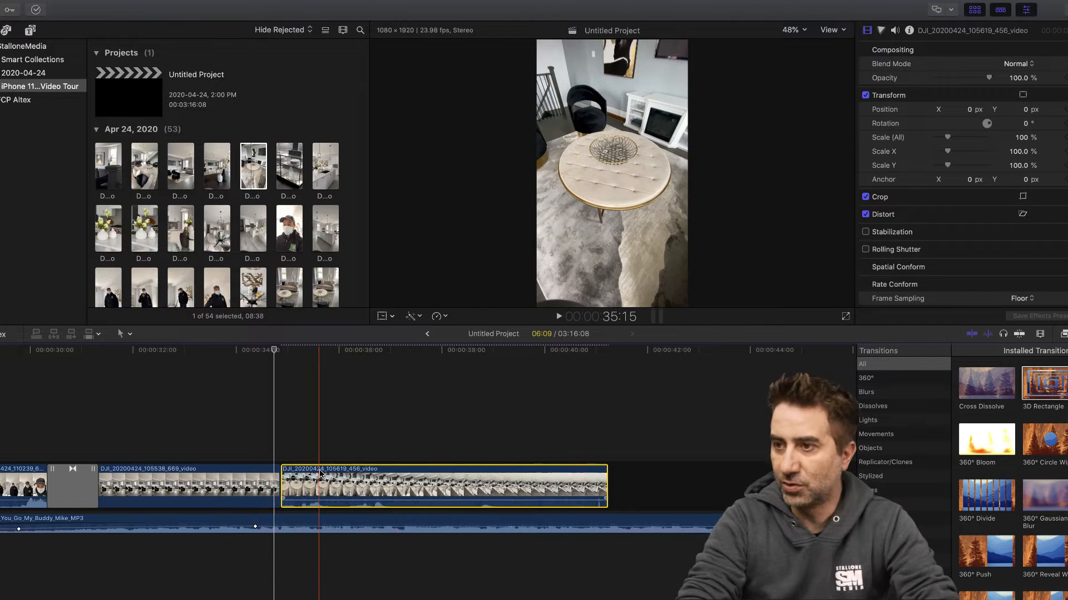
{"action": "right_click", "coordinate": [320, 474]}
{"action": "left_click", "coordinate": [364, 454]}
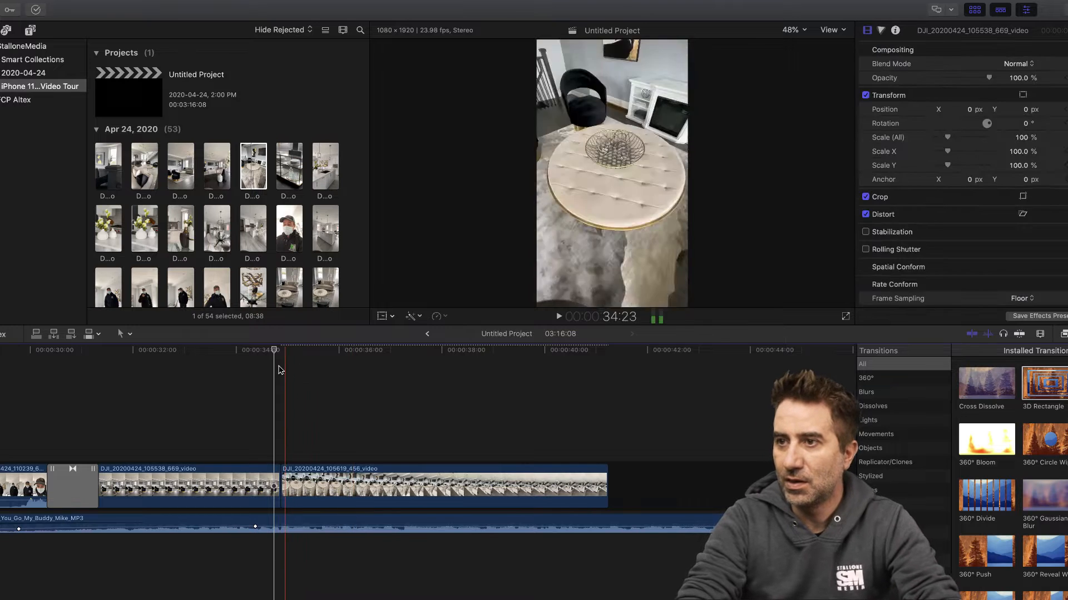
- Play from about 34:00 across the cut into the coffee table clip to review its pacing and ending
{"action": "left_click", "coordinate": [248, 357]}
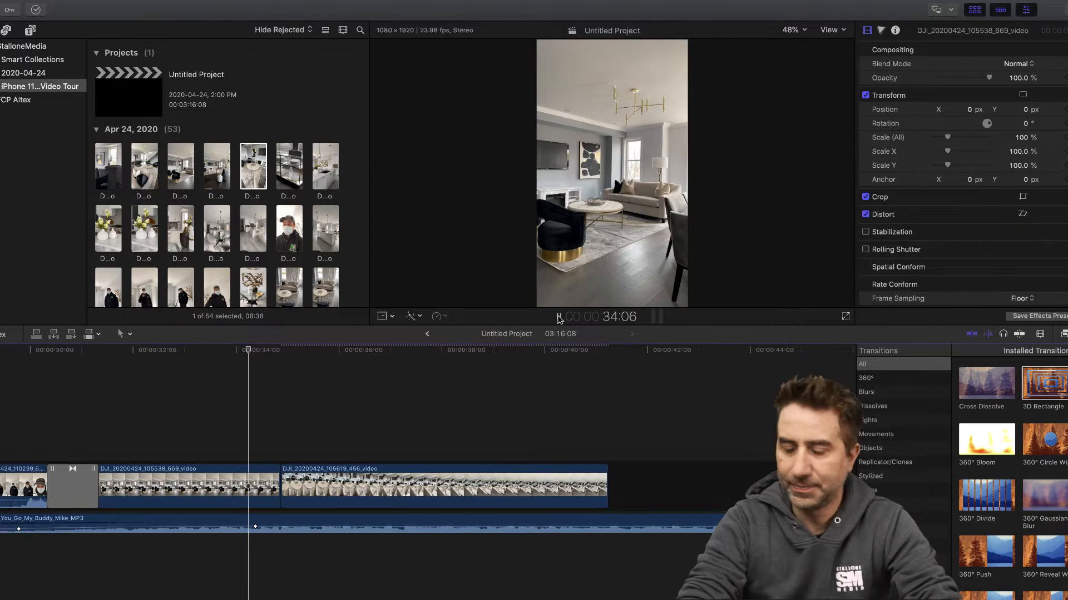
{"action": "left_click", "coordinate": [558, 318]}
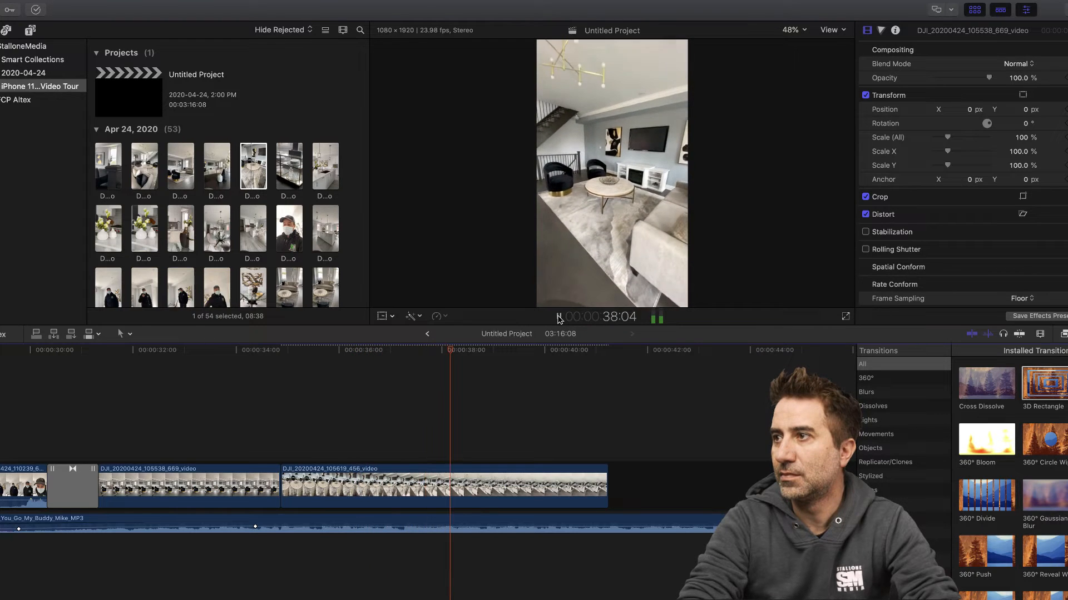
{"action": "left_click", "coordinate": [558, 318]}
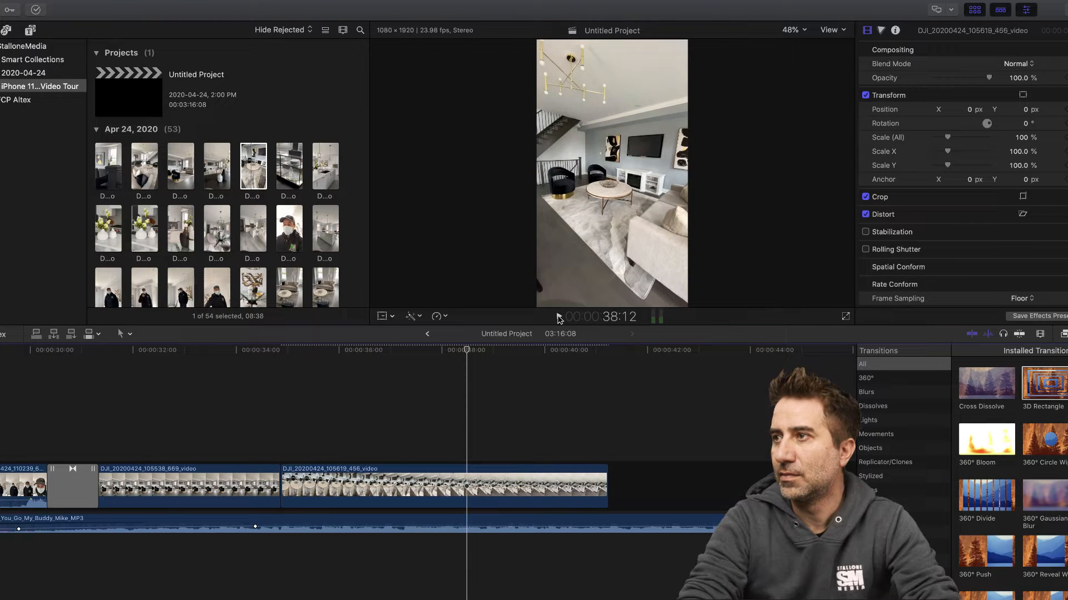
{"action": "left_click", "coordinate": [558, 318]}
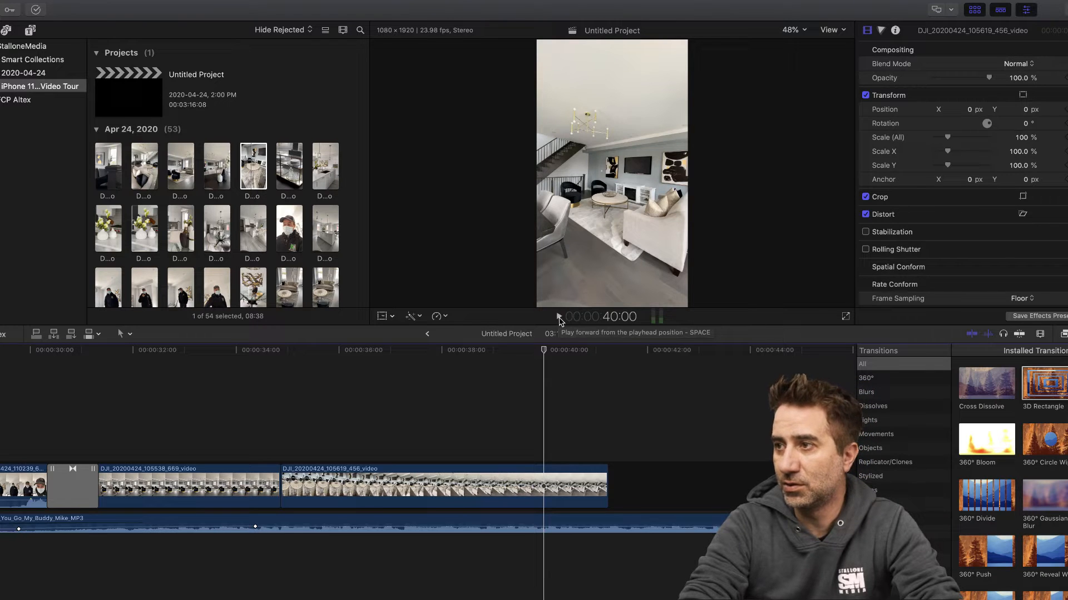
{"action": "left_click", "coordinate": [559, 317]}
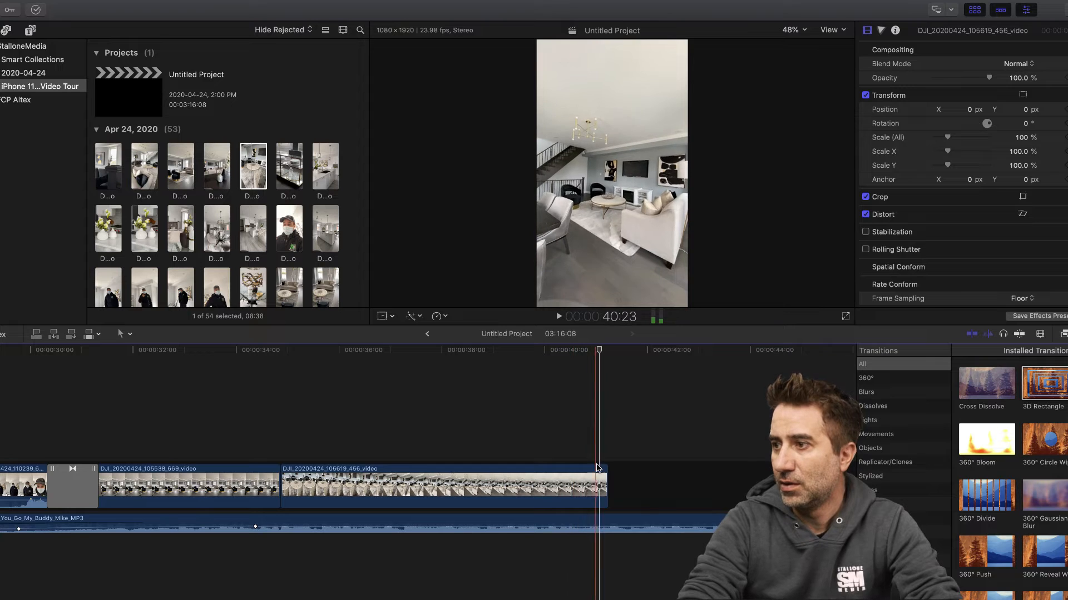
- Trim about one second off the end of the coffee table clip and replay its second half
{"action": "left_click_drag", "start_coordinate": [606, 477], "coordinate": [555, 471]}
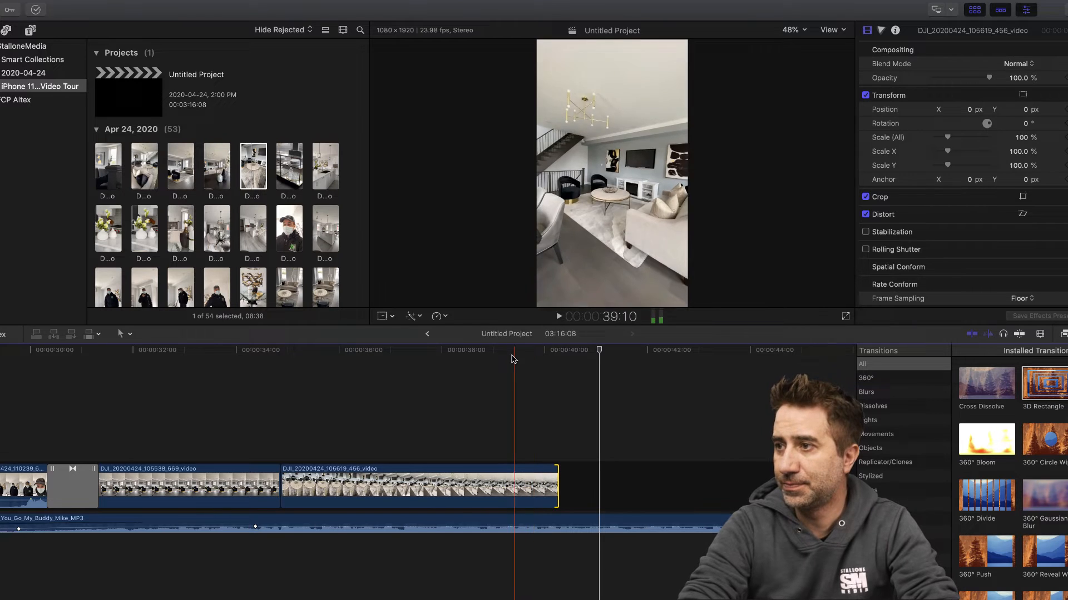
{"action": "left_click", "coordinate": [512, 359]}
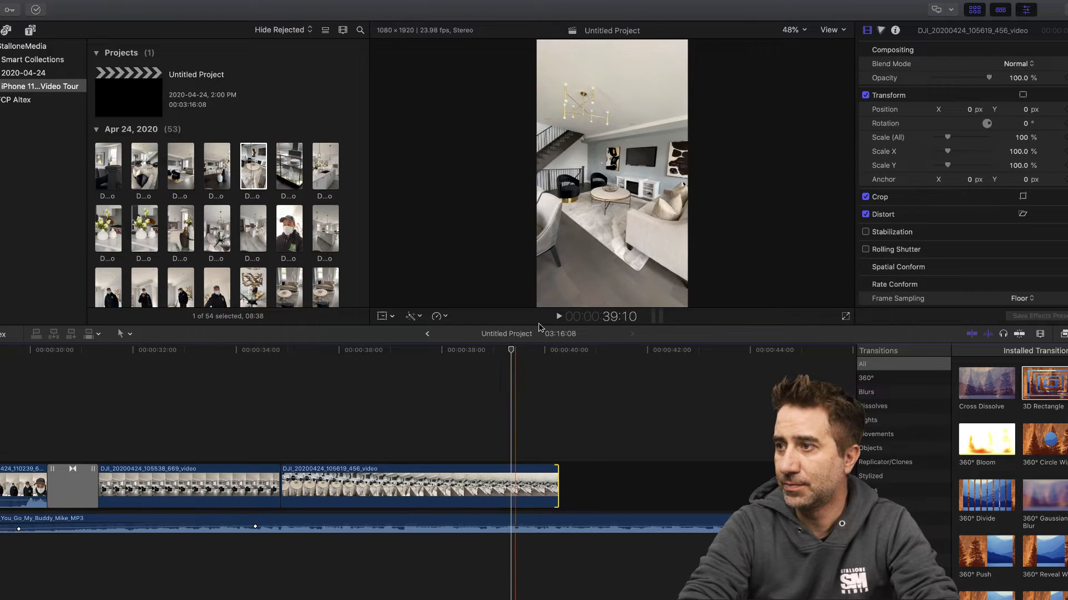
{"action": "left_click", "coordinate": [559, 316]}
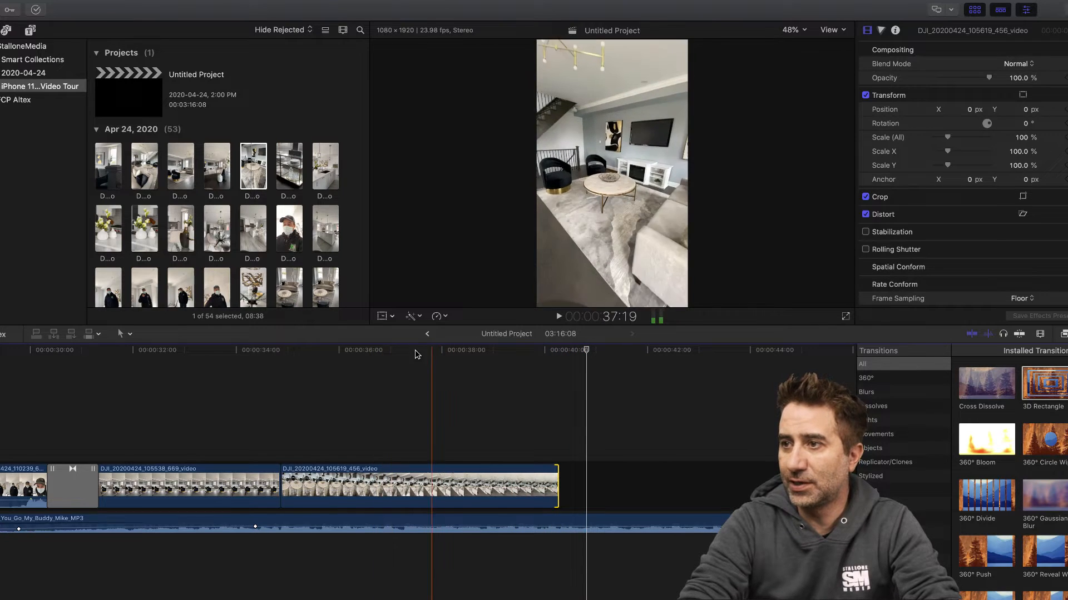
{"action": "left_click", "coordinate": [389, 356]}
{"action": "left_click", "coordinate": [558, 316]}
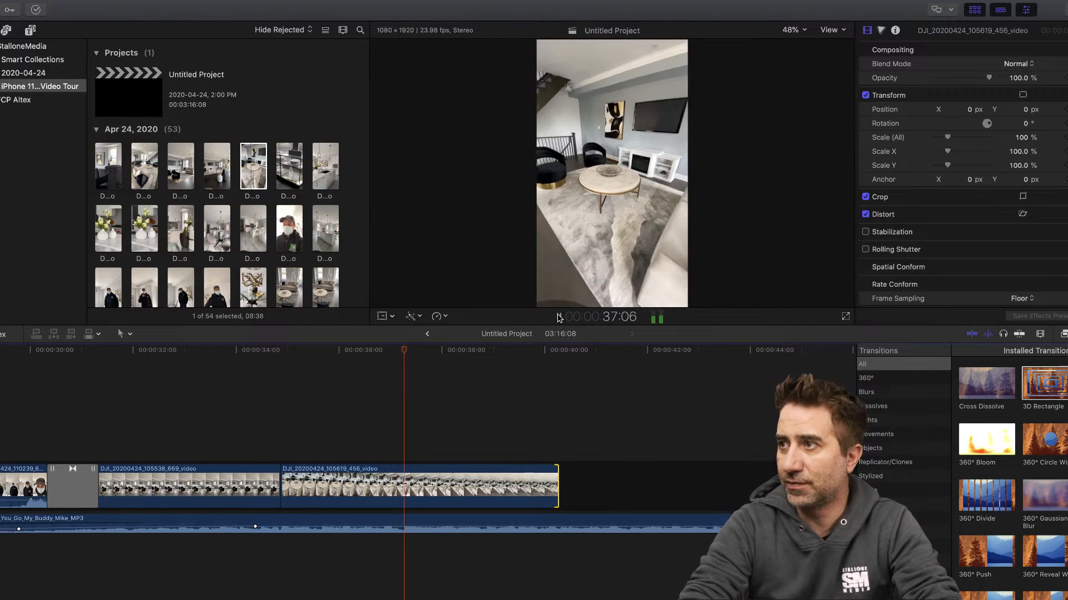
{"action": "left_click", "coordinate": [559, 316]}
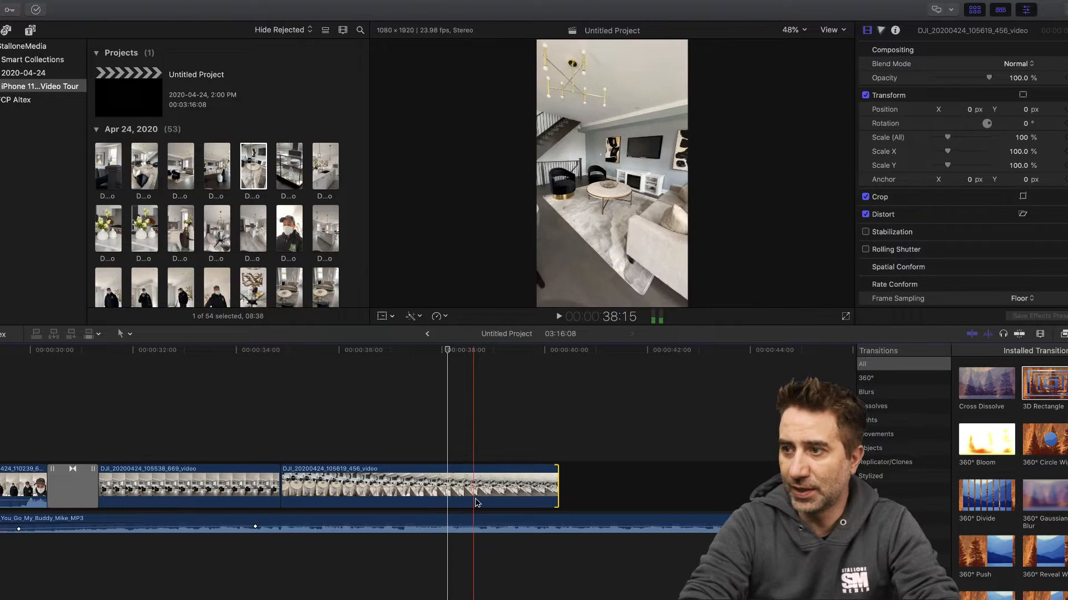
- Split the coffee table clip into three speed segments with blade speed cuts at about 37:05 and 39:12
{"action": "left_click", "coordinate": [426, 352]}
{"action": "left_click_drag", "start_coordinate": [425, 352], "coordinate": [402, 348]}
{"action": "left_click", "coordinate": [403, 484]}
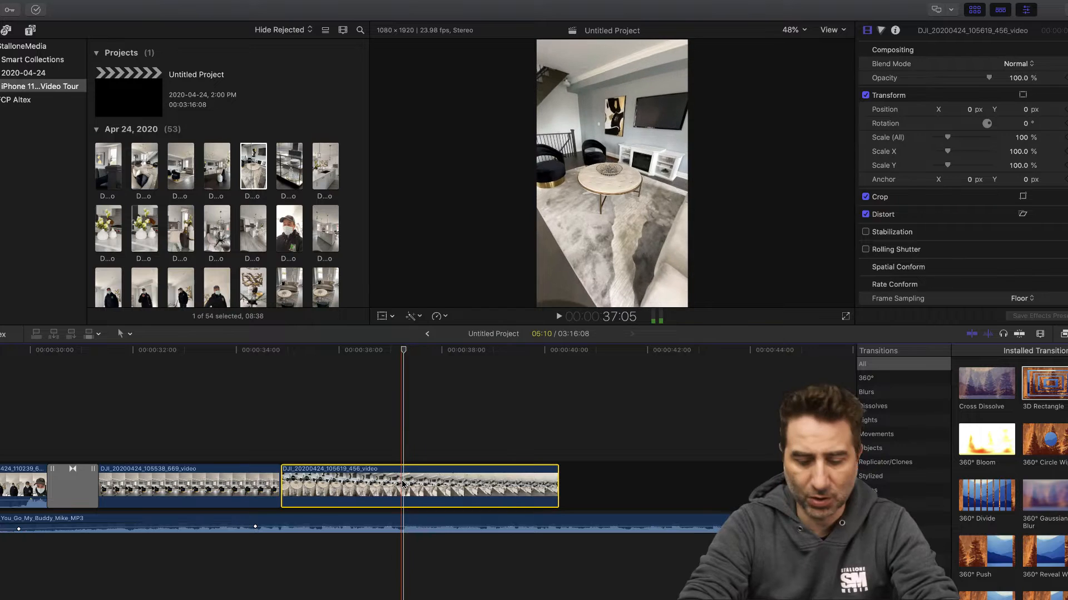
{"action": "key", "text": "b"}
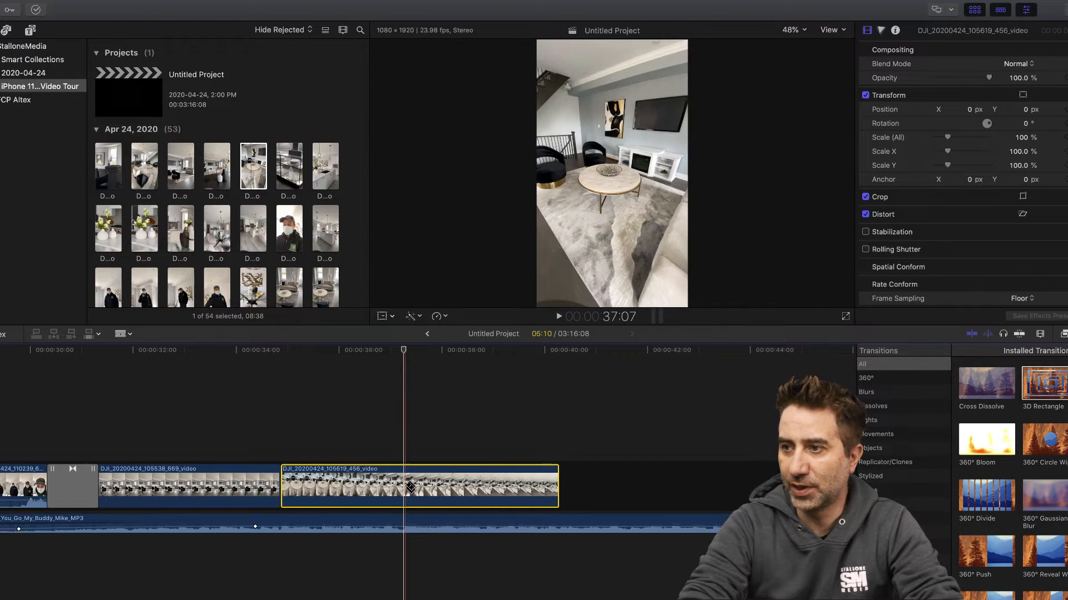
{"action": "key", "text": "super+r"}
{"action": "key", "text": "shift+b"}
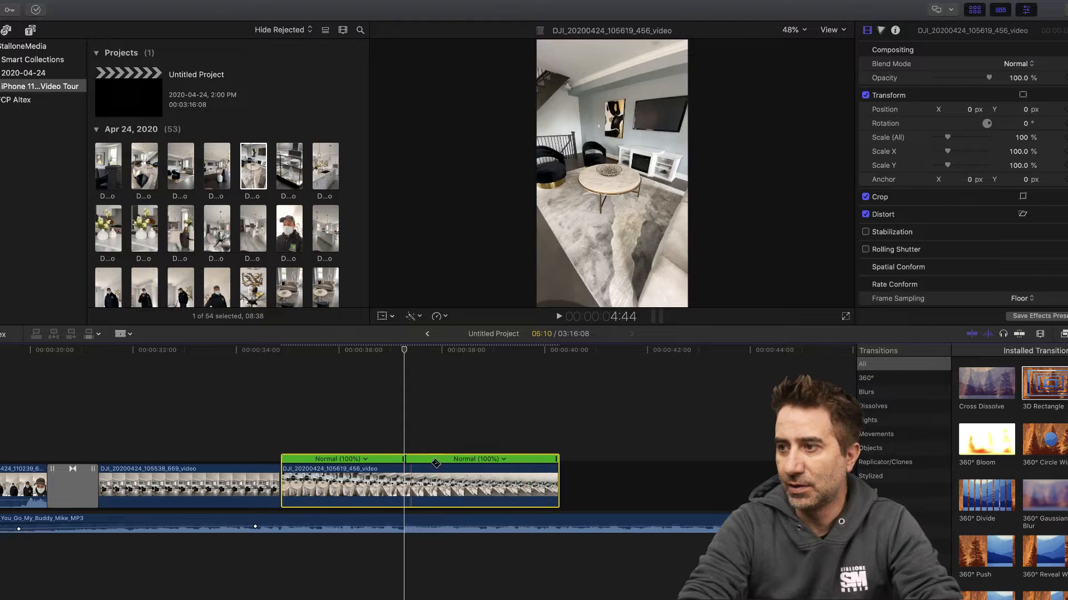
{"action": "left_click", "coordinate": [520, 489]}
{"action": "key", "text": "shift+b"}
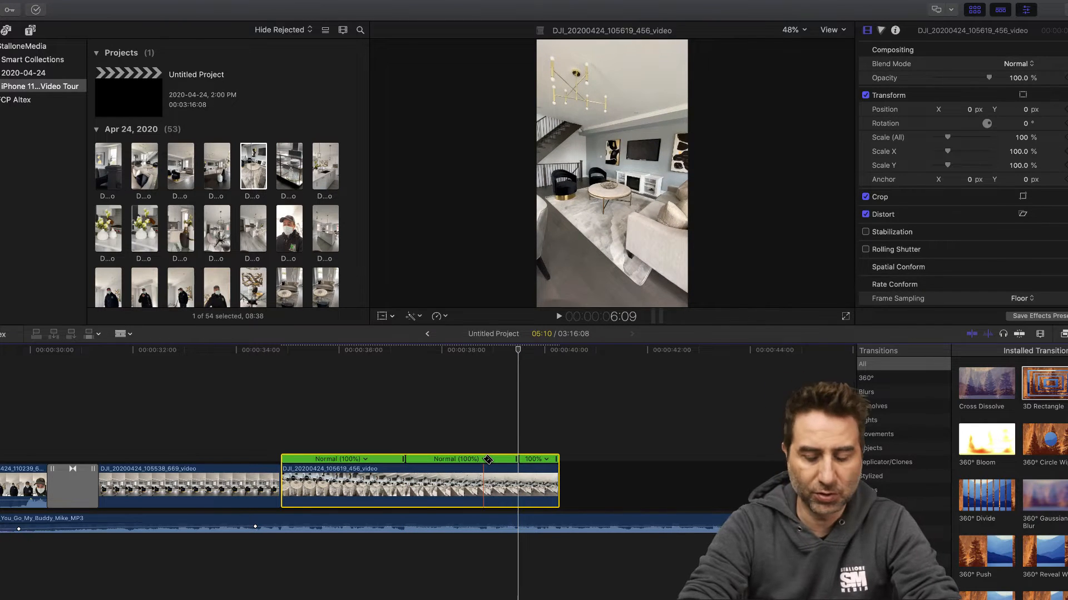
- Speed up the middle segment of the coffee table clip to 8x and play the clip from about 35:09
{"action": "key", "text": "a"}
{"action": "left_click", "coordinate": [484, 459]}
{"action": "mouse_move", "coordinate": [506, 481]}
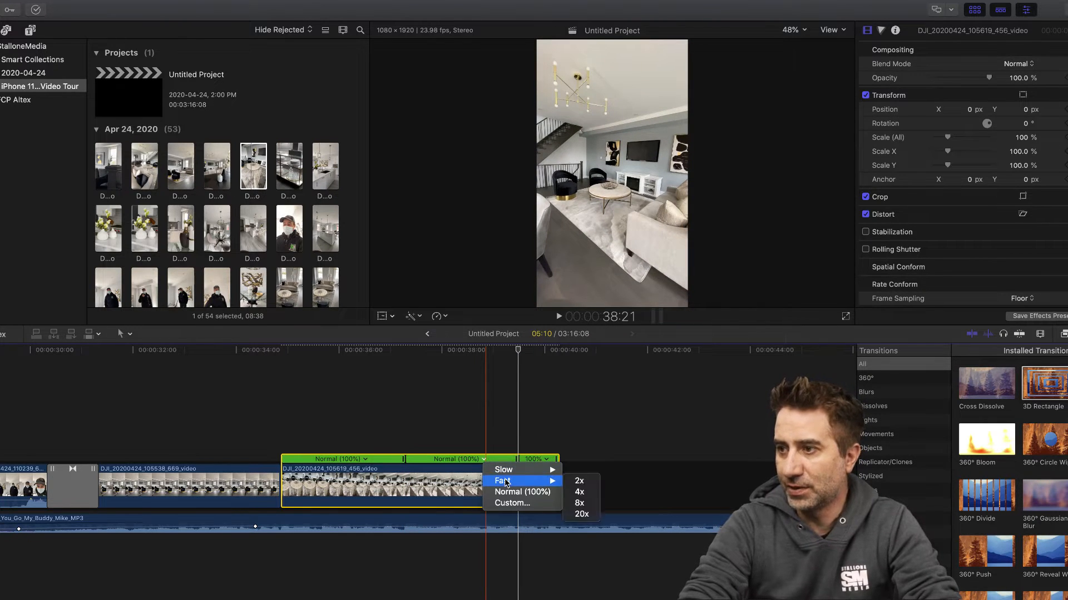
{"action": "left_click", "coordinate": [579, 503]}
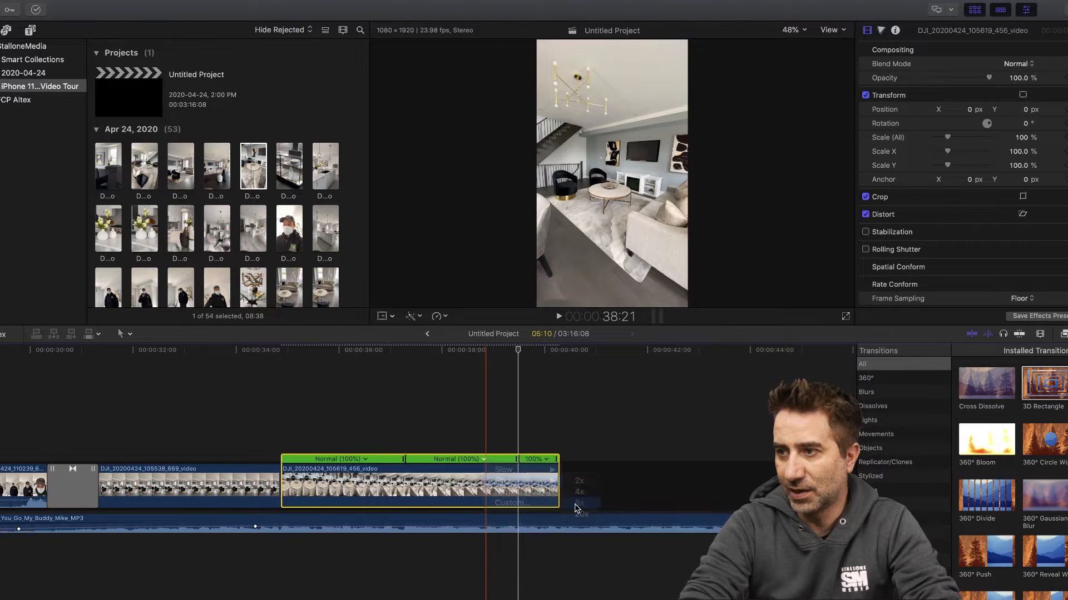
{"action": "left_click", "coordinate": [340, 351]}
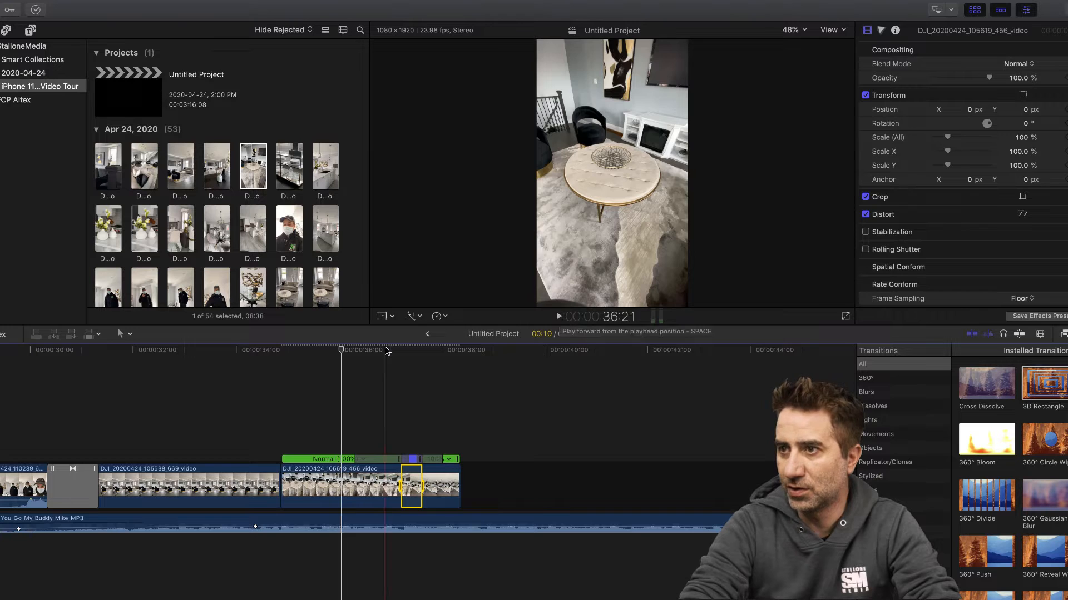
{"action": "left_click", "coordinate": [308, 350]}
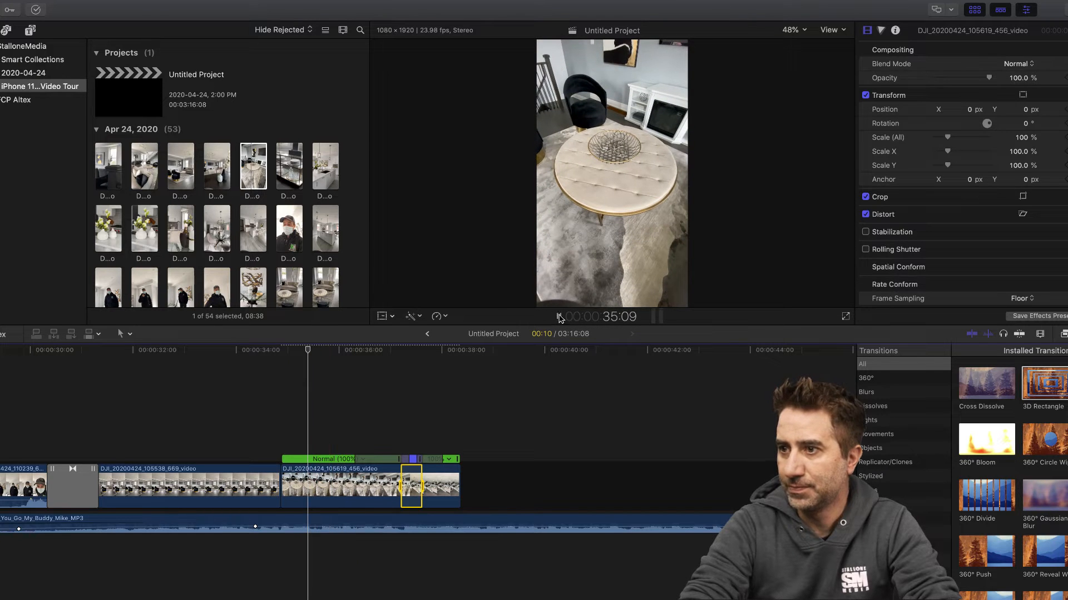
{"action": "left_click", "coordinate": [559, 316]}
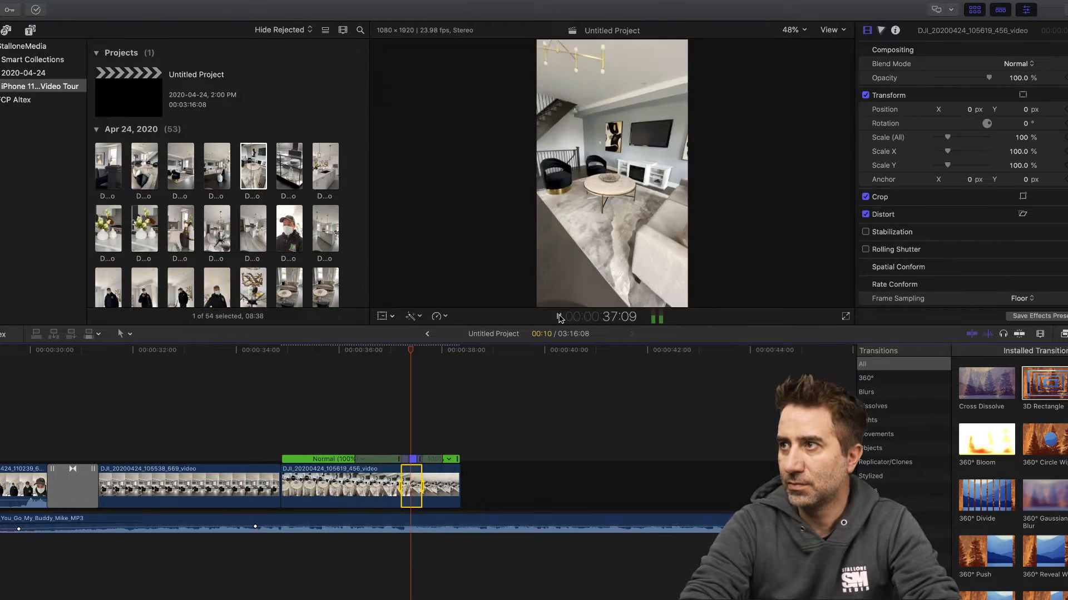
{"action": "left_click", "coordinate": [559, 317]}
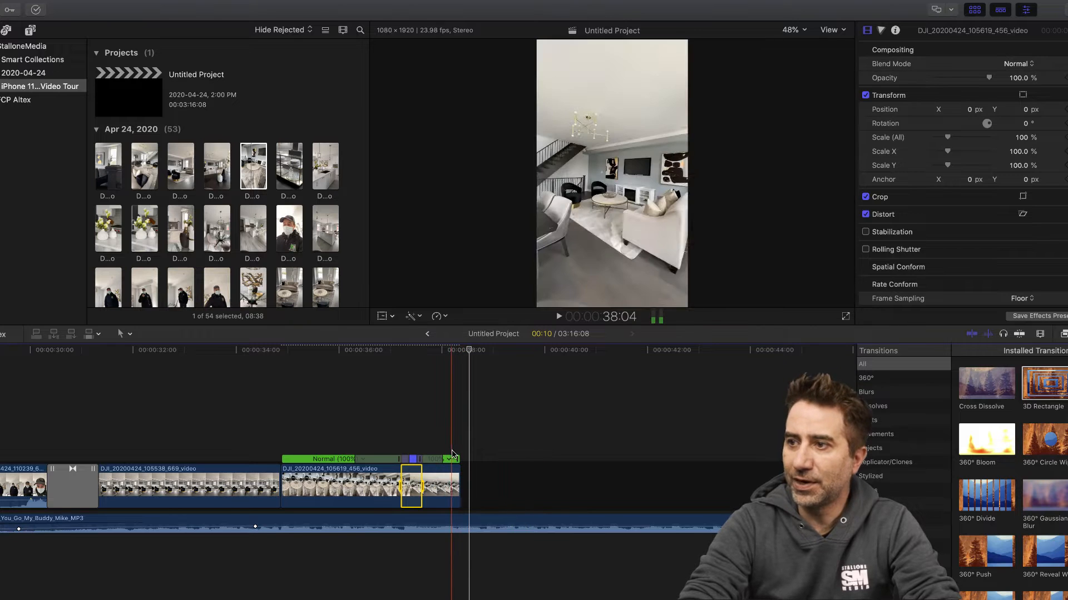
- Slow the last speed segment of the coffee table clip by stretching the clip to 04:00 total, and play across it
{"action": "left_click_drag", "start_coordinate": [454, 459], "coordinate": [484, 459]}
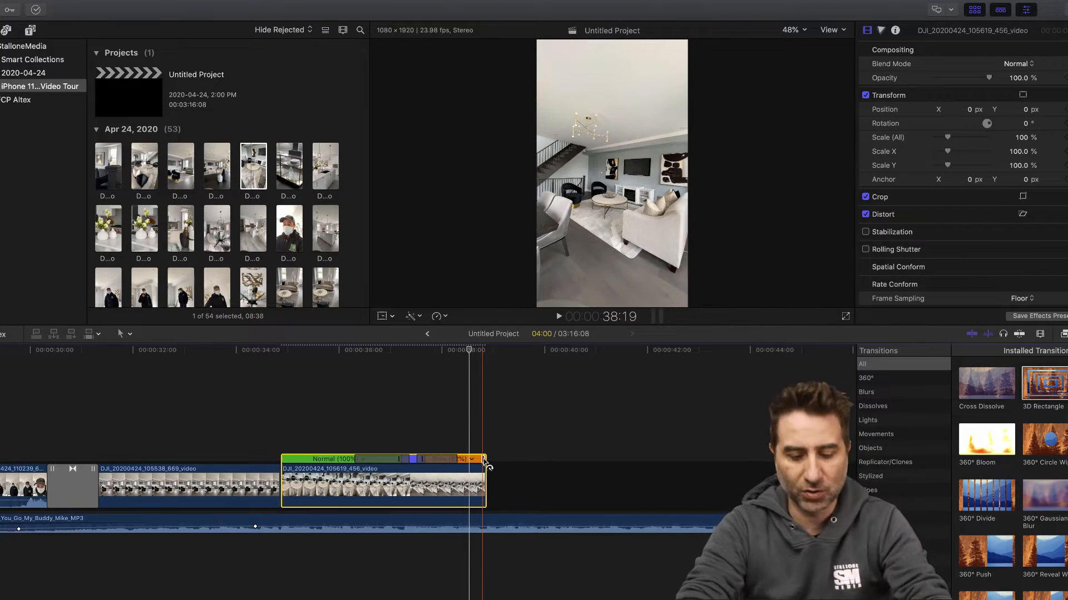
{"action": "left_click", "coordinate": [205, 390]}
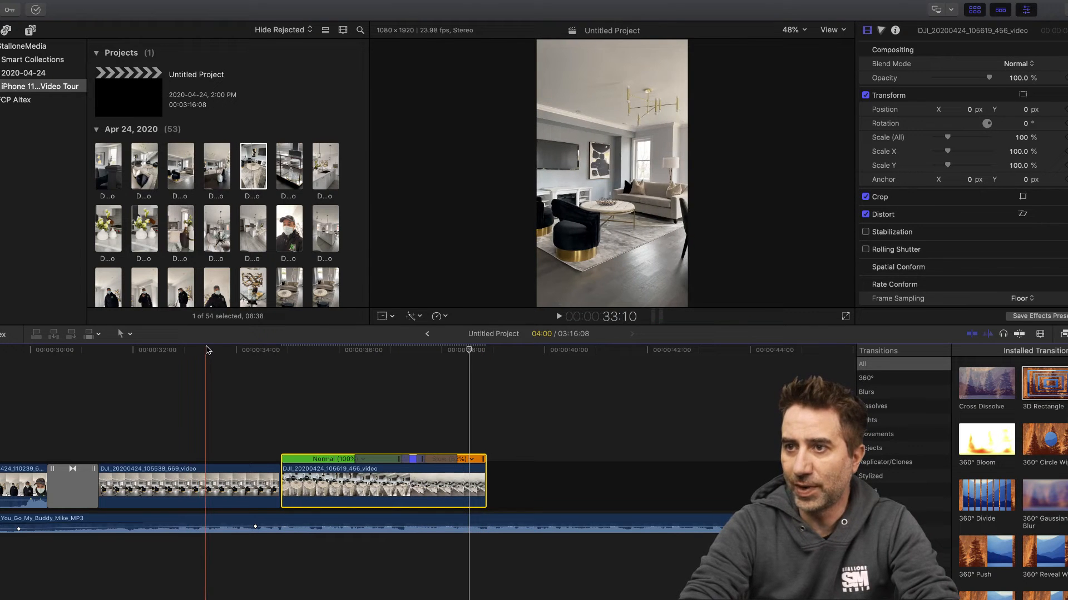
{"action": "left_click", "coordinate": [559, 317]}
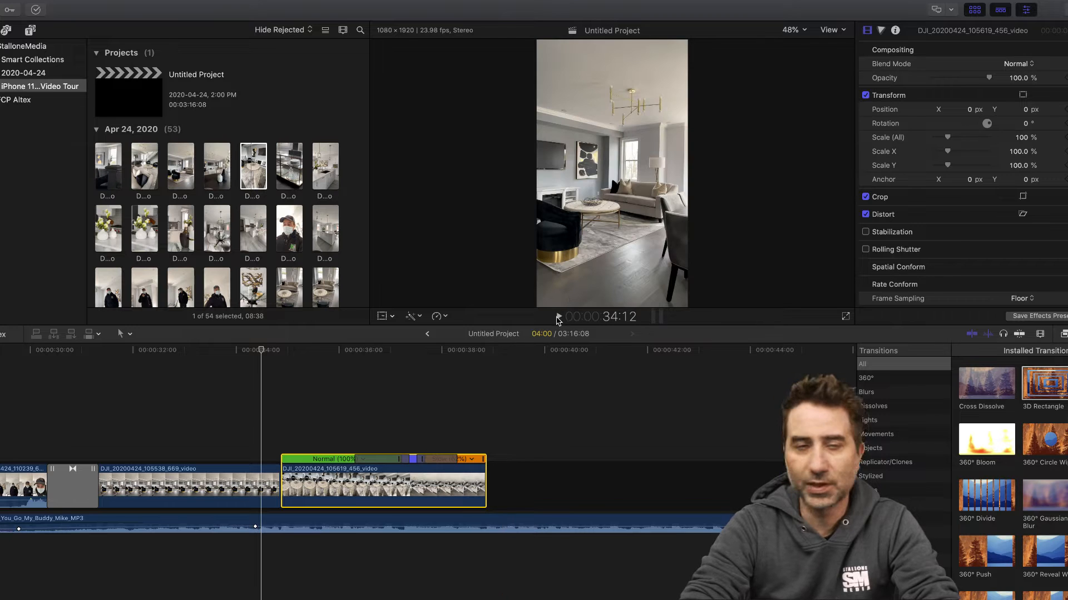
{"action": "left_click", "coordinate": [558, 316]}
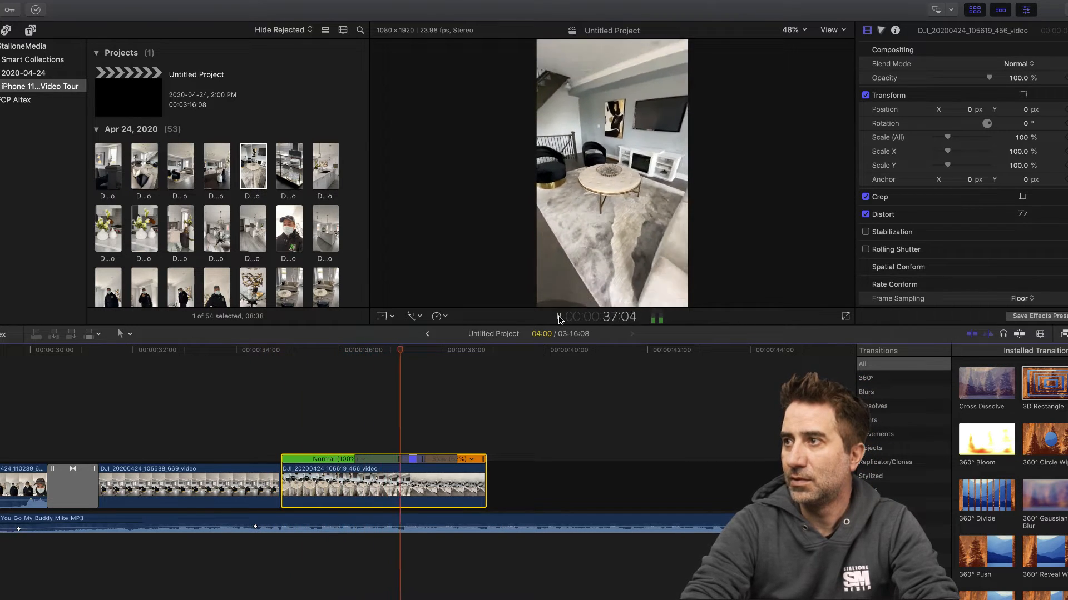
{"action": "left_click", "coordinate": [558, 317]}
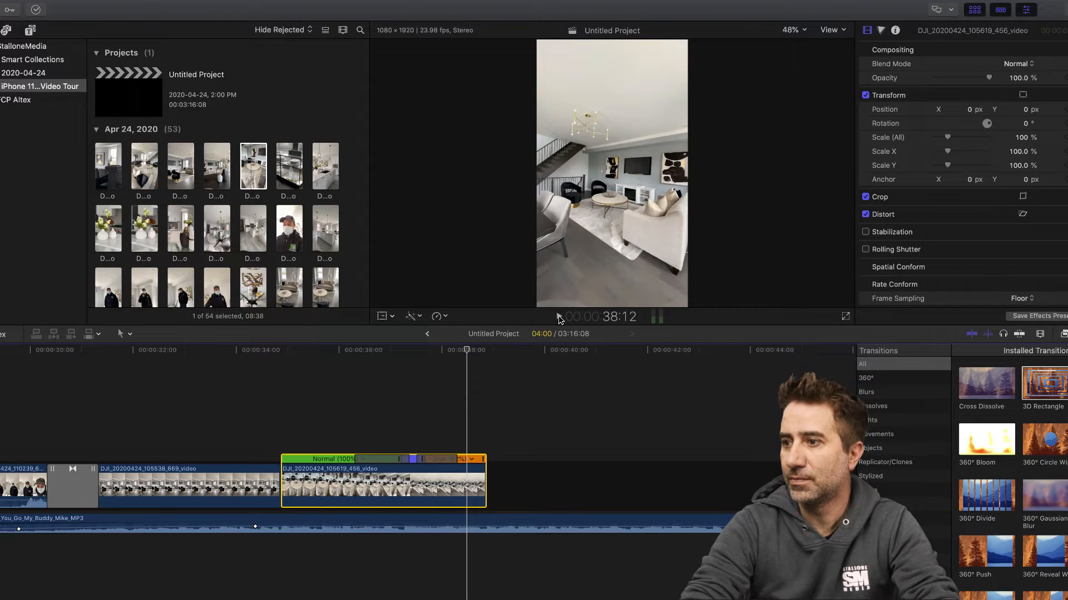
{"action": "left_click", "coordinate": [558, 317]}
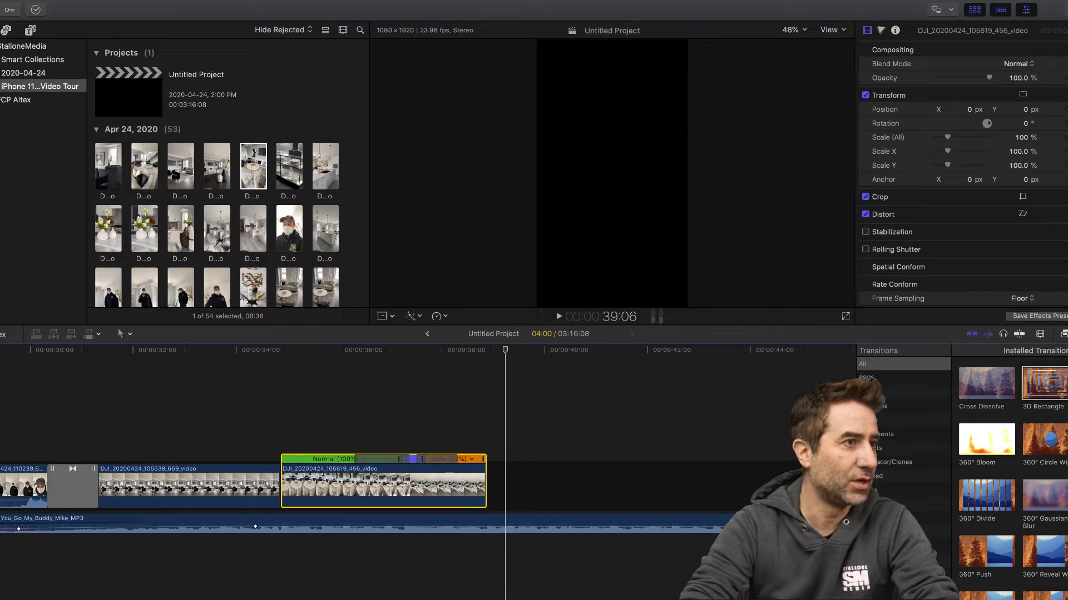
{"action": "key", "text": "super+Tab"}
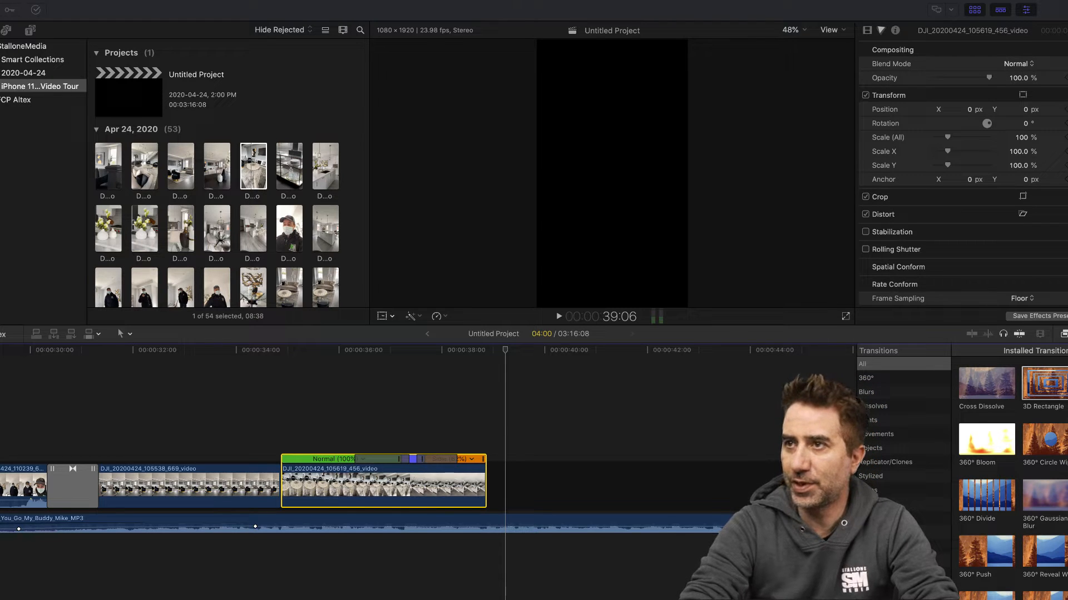
- Append the glass shelf clip DJI_20200424_105707_120 after the coffee table clip and play its beginning up to about 41:04
{"action": "left_click", "coordinate": [289, 166]}
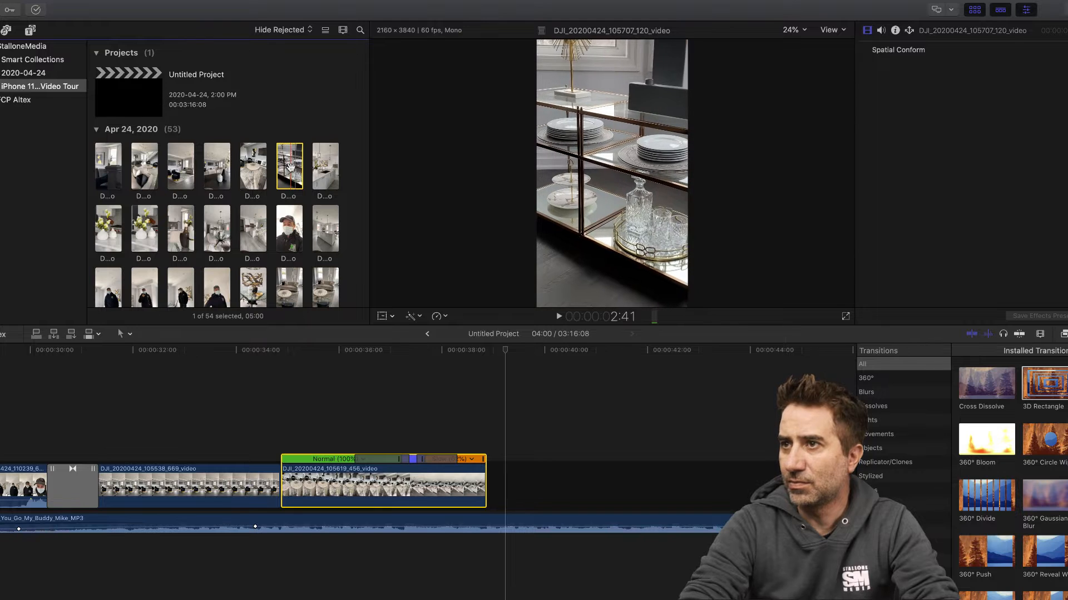
{"action": "left_click_drag", "start_coordinate": [289, 167], "coordinate": [492, 481]}
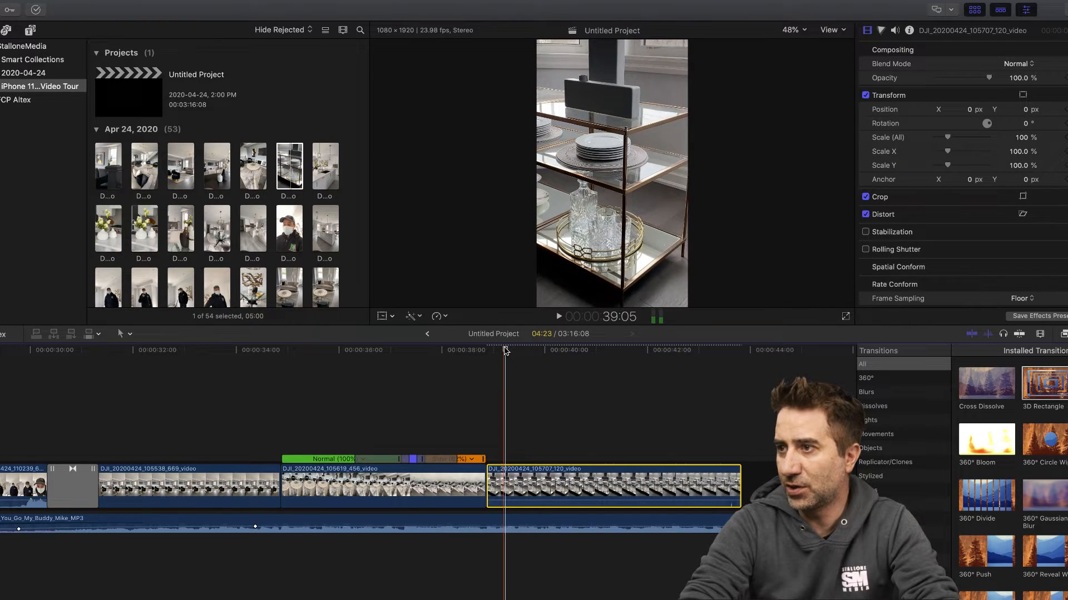
{"action": "key", "text": "space"}
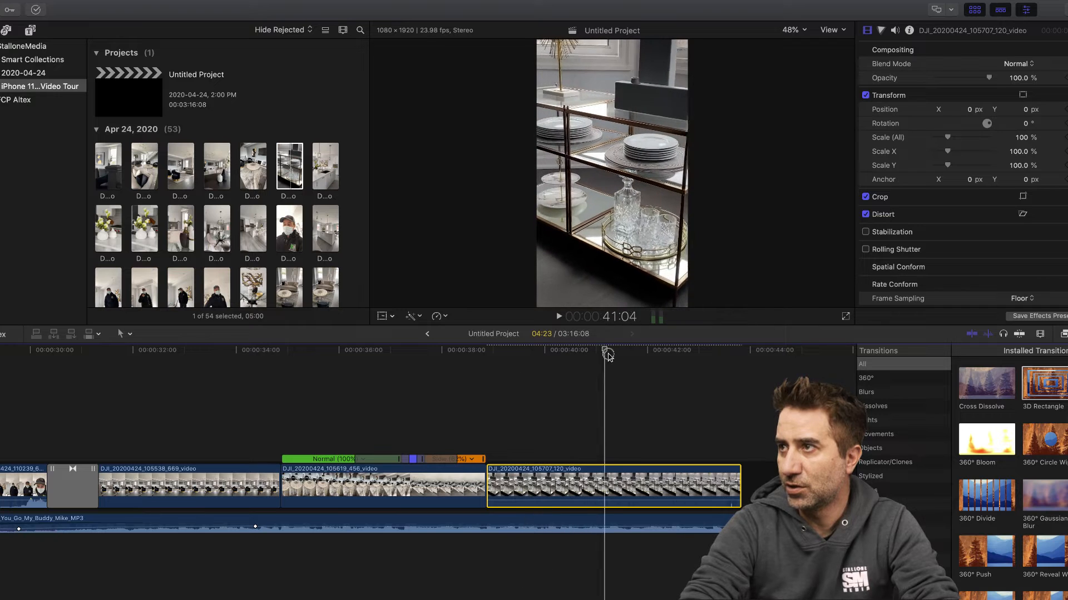
{"action": "key", "text": "space"}
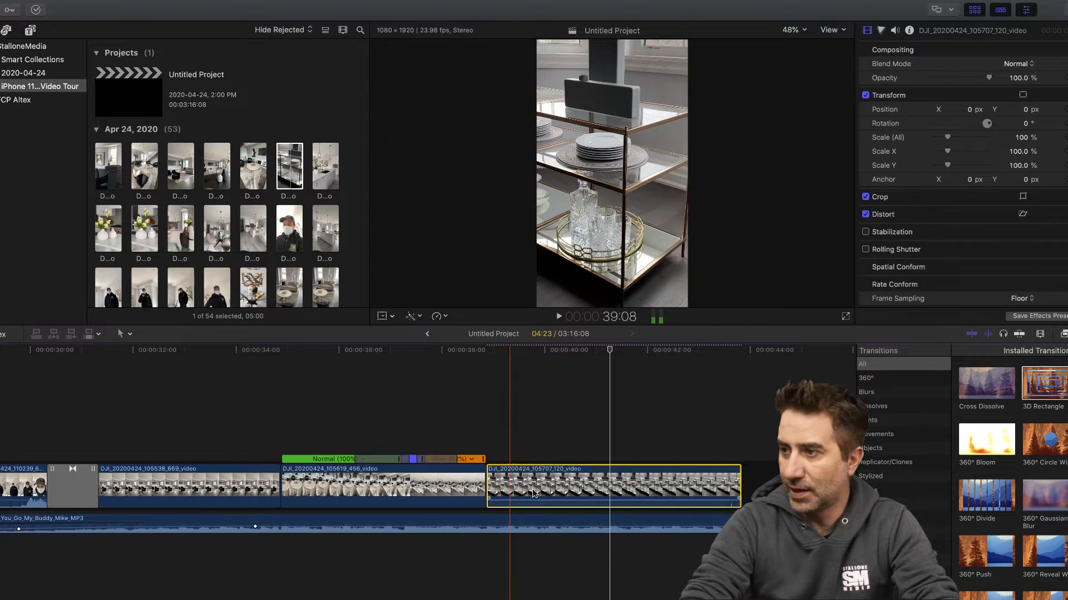
- Cut the glass shelf clip at about 41:04 and 42:13 and delete the outer pieces, keeping a 01:09 middle section
{"action": "key", "text": "b"}
{"action": "left_click", "coordinate": [606, 487]}
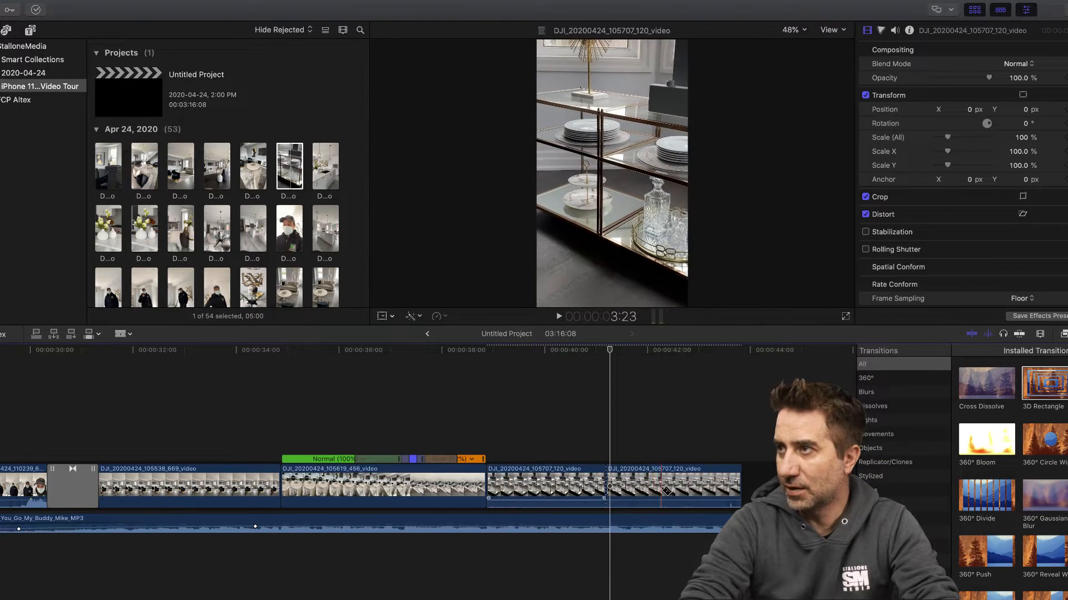
{"action": "left_click", "coordinate": [676, 489]}
{"action": "key", "text": "a"}
{"action": "left_click", "coordinate": [573, 492]}
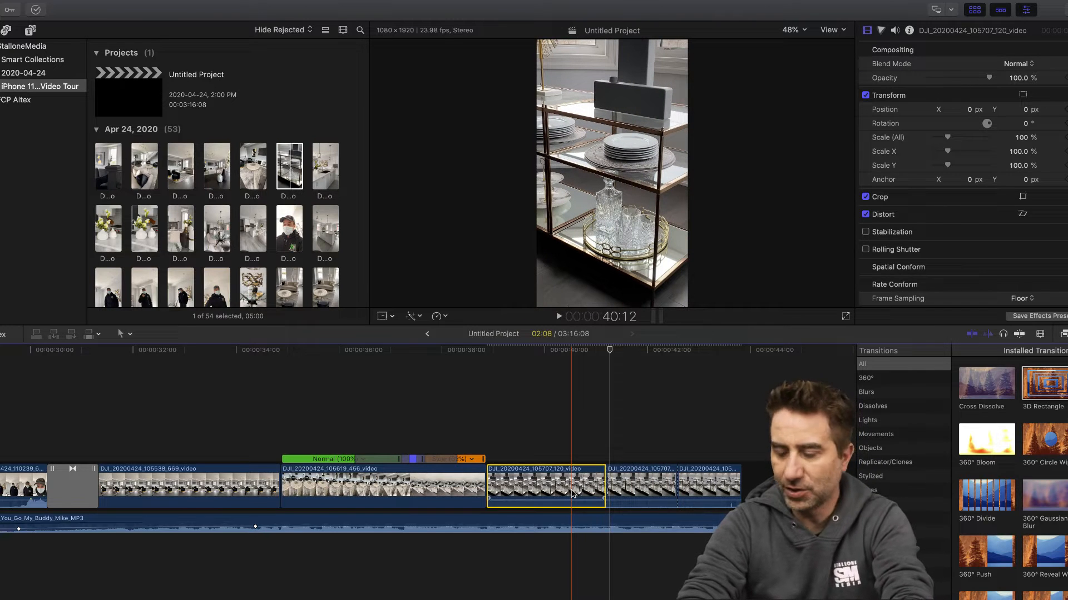
{"action": "key", "text": "Delete"}
{"action": "left_click", "coordinate": [573, 490]}
{"action": "key", "text": "Delete"}
- Detach the audio from the shortened glass shelf clip and delete it
{"action": "left_click", "coordinate": [521, 481]}
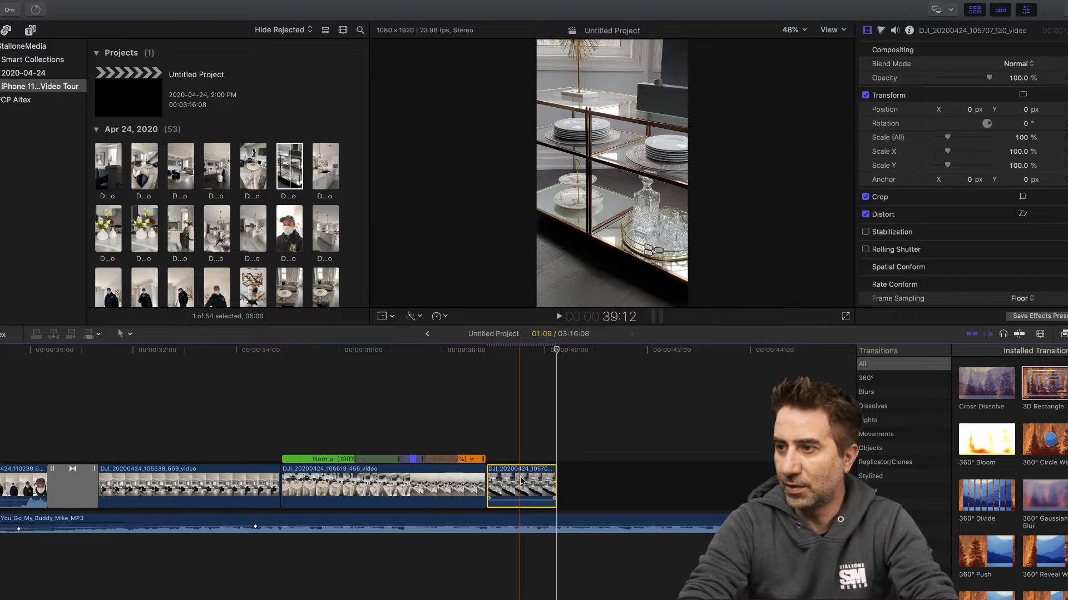
{"action": "right_click", "coordinate": [521, 481]}
{"action": "left_click", "coordinate": [579, 454]}
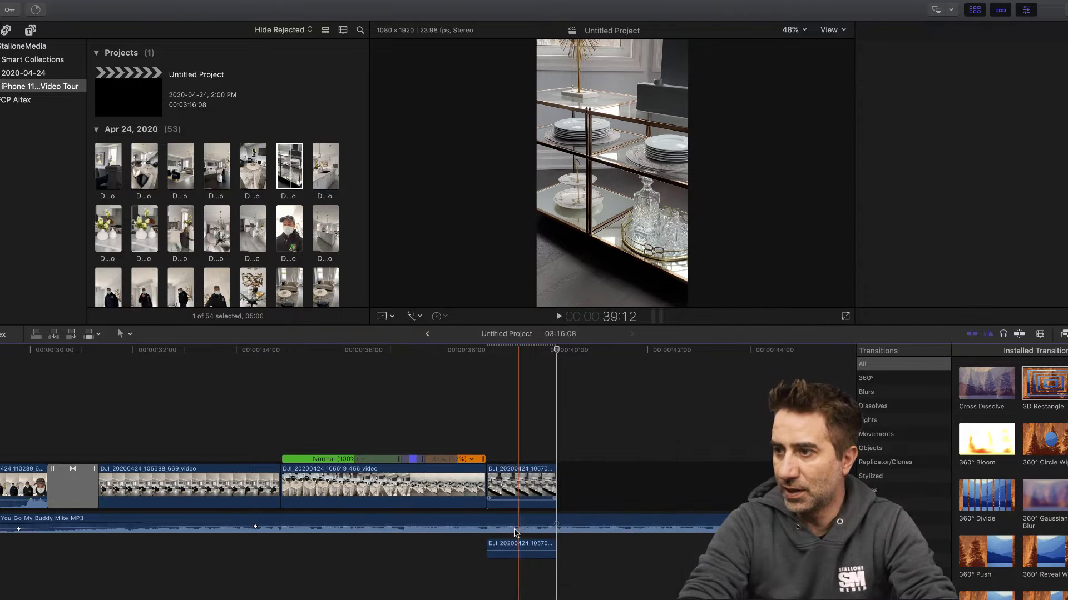
{"action": "key", "text": "Delete"}
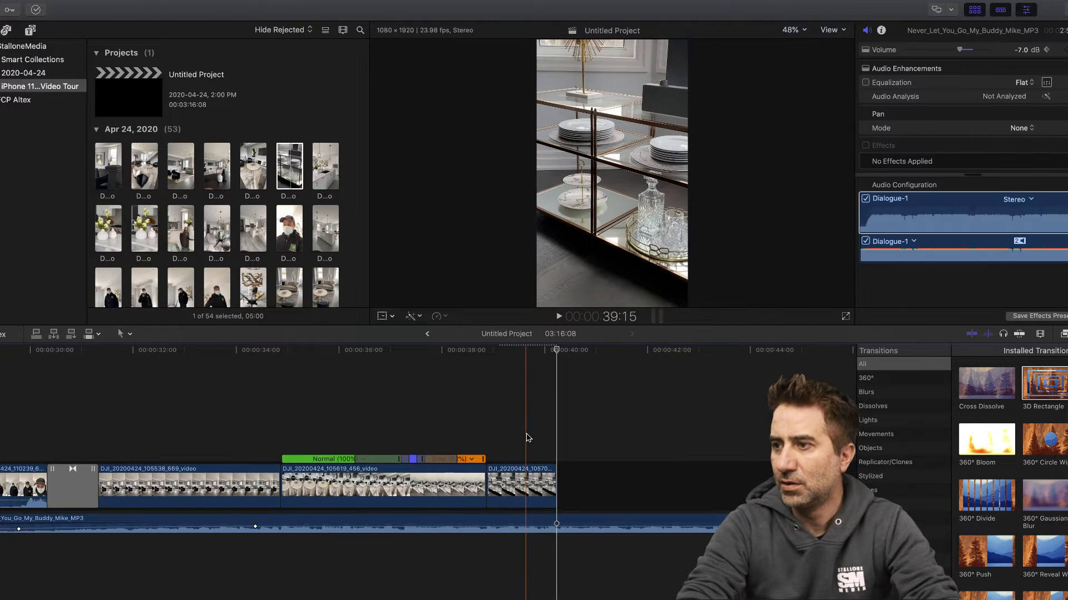
- Apply Normal (100%) speed to the glass shelf clip and play from 38:00 across the cut into it
{"action": "left_click", "coordinate": [524, 489]}
{"action": "left_click", "coordinate": [449, 318]}
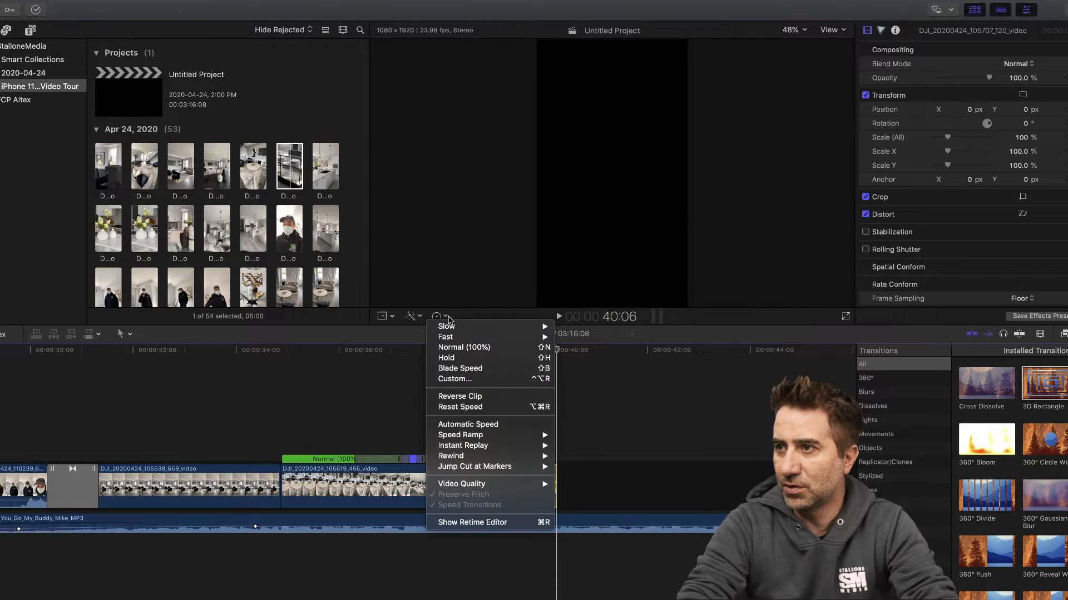
{"action": "left_click", "coordinate": [457, 349]}
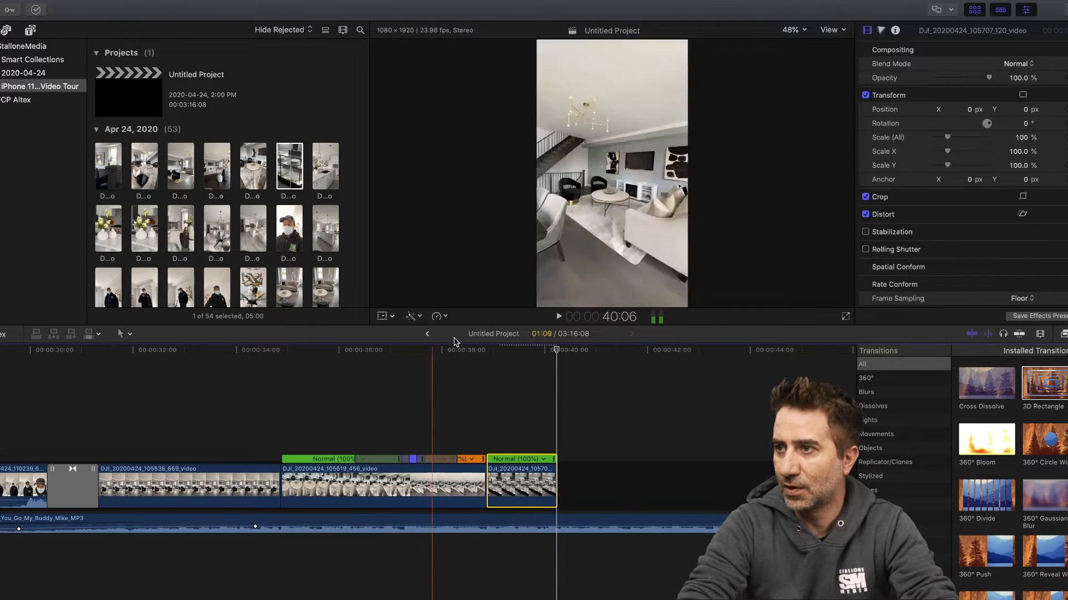
{"action": "left_click", "coordinate": [441, 350]}
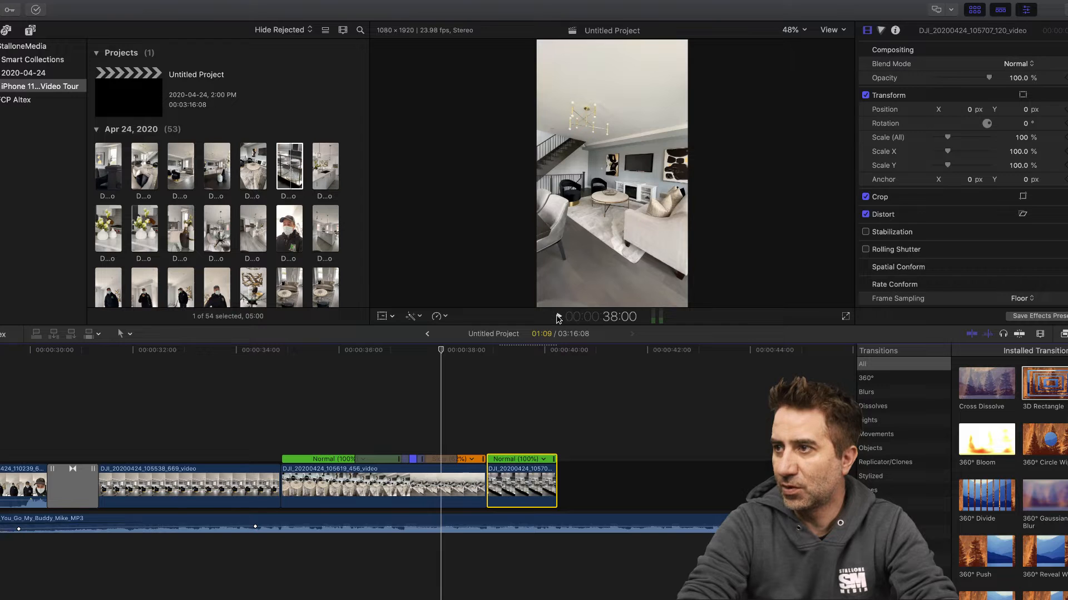
{"action": "left_click", "coordinate": [557, 316]}
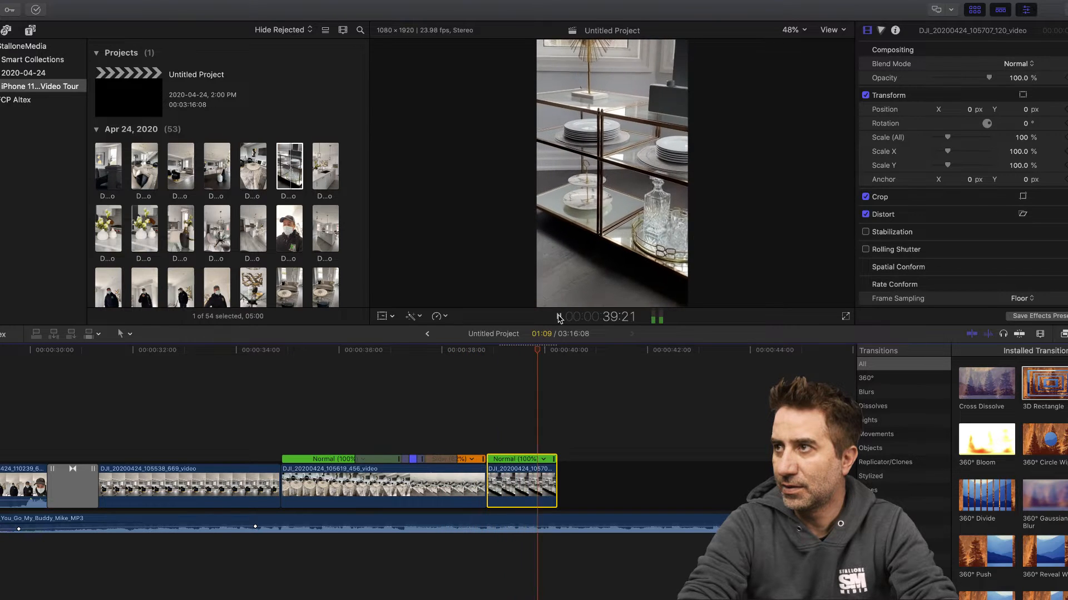
{"action": "left_click", "coordinate": [558, 316]}
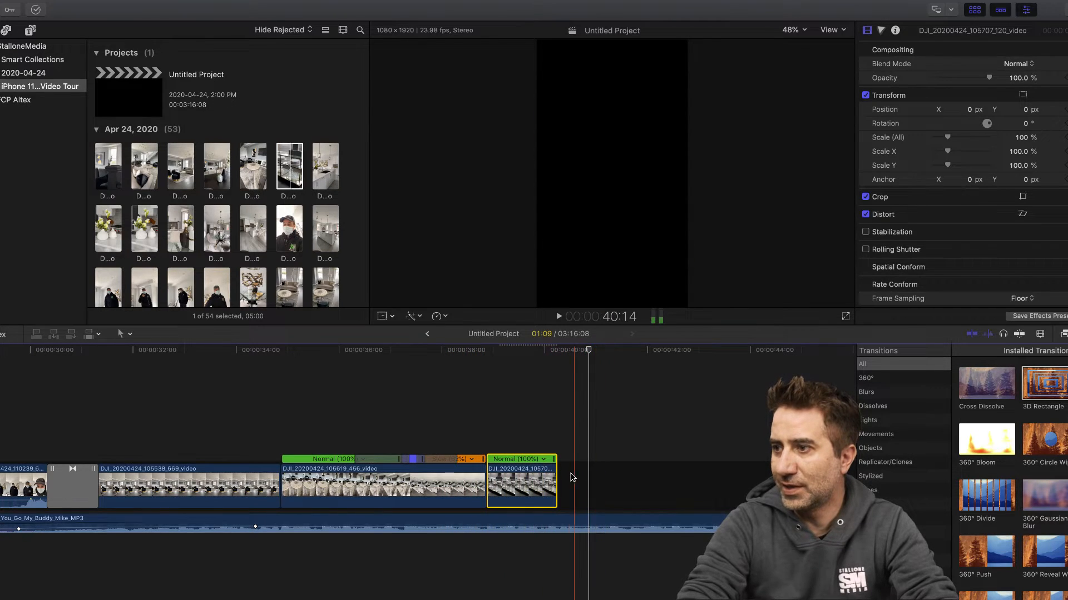
- Extend the end of the glass shelf clip by about half a second in two small trims, replaying after each
{"action": "left_click_drag", "start_coordinate": [556, 484], "coordinate": [566, 484]}
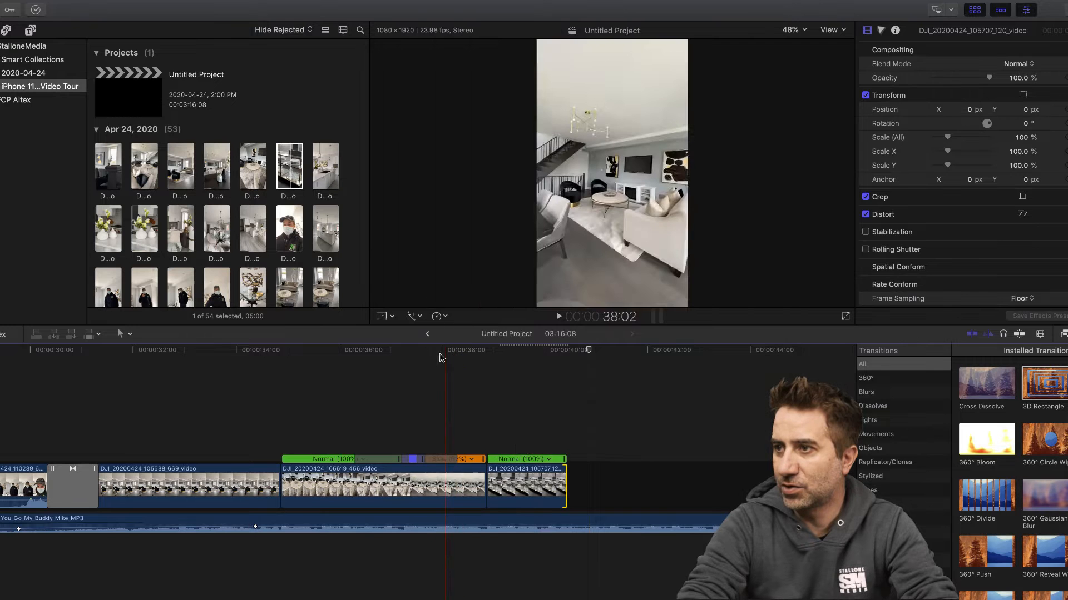
{"action": "left_click", "coordinate": [448, 356]}
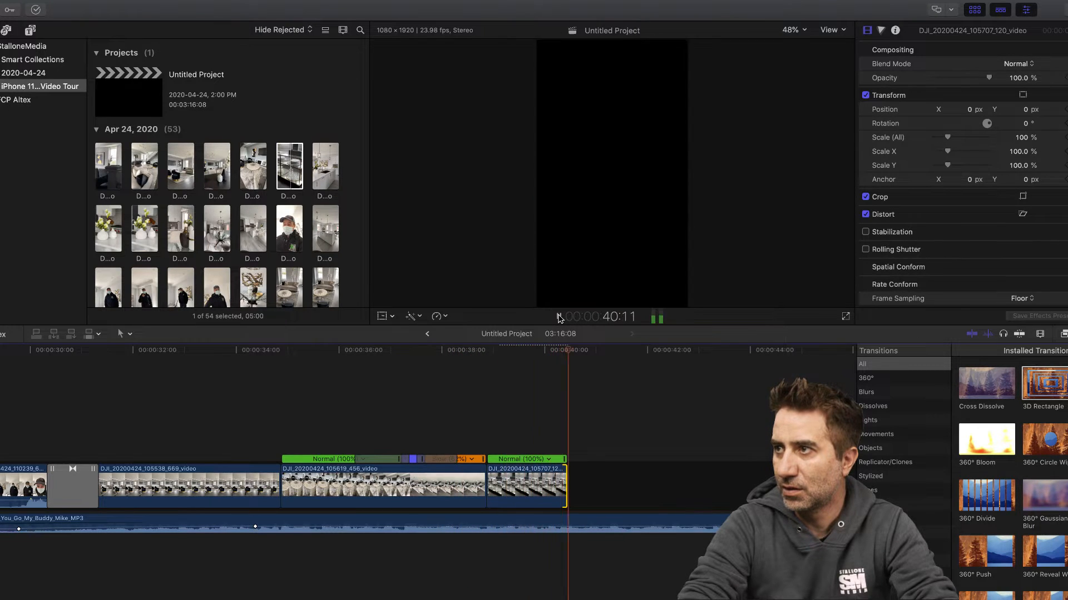
{"action": "left_click", "coordinate": [559, 317]}
{"action": "left_click_drag", "start_coordinate": [566, 488], "coordinate": [578, 488]}
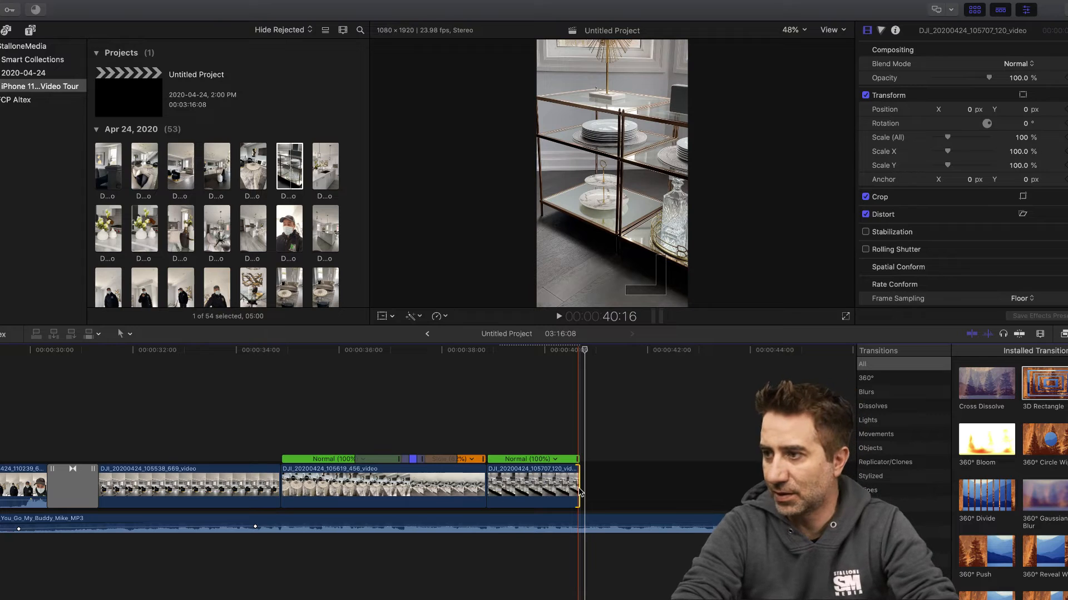
{"action": "left_click", "coordinate": [541, 397]}
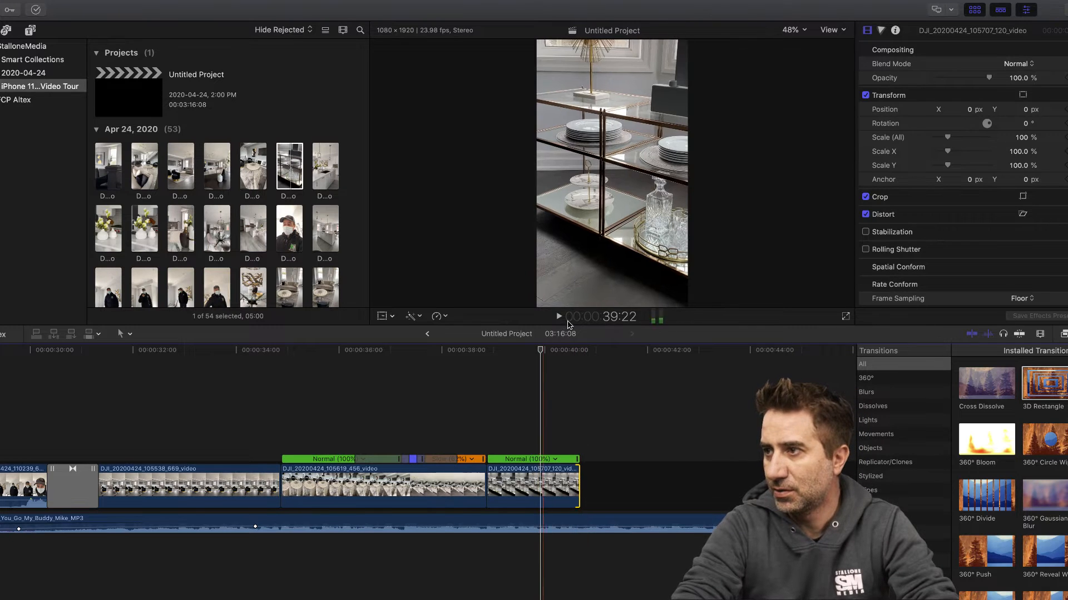
{"action": "left_click", "coordinate": [559, 316]}
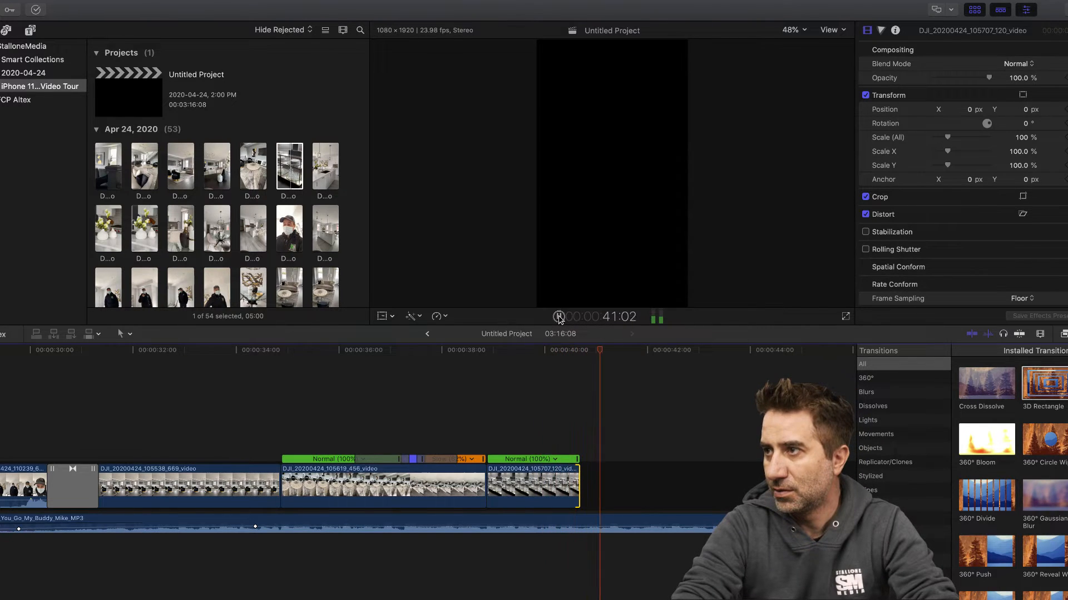
{"action": "left_click", "coordinate": [559, 316]}
- Find the living room clip DJI_20200424_110547_267_video in the browser and append it to the end of the timeline
{"action": "left_click", "coordinate": [327, 169]}
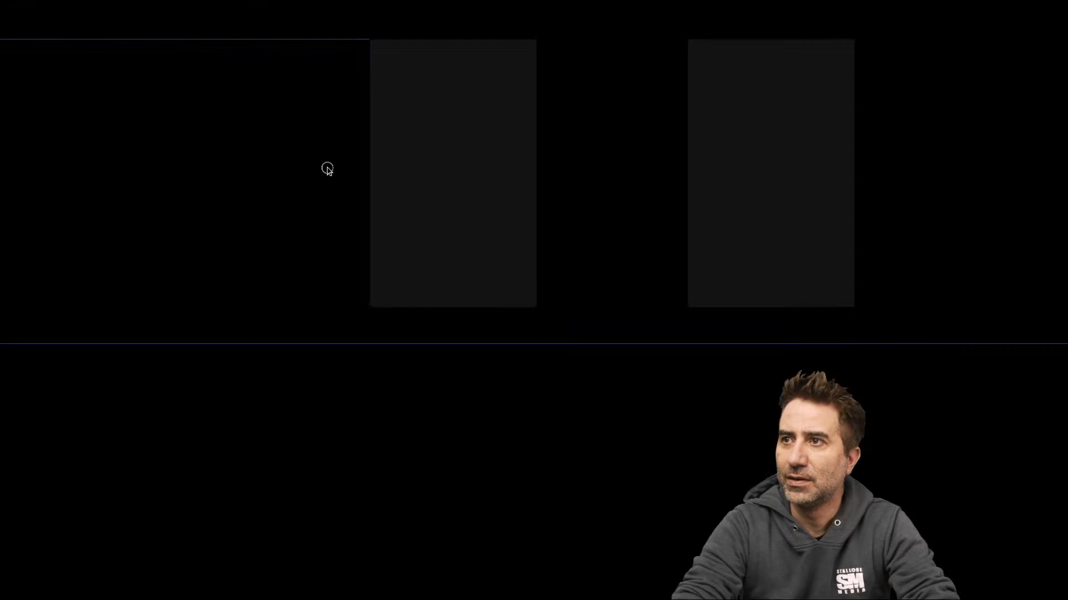
{"action": "scroll", "coordinate": [156, 225], "scroll_direction": "down", "scroll_amount": 4}
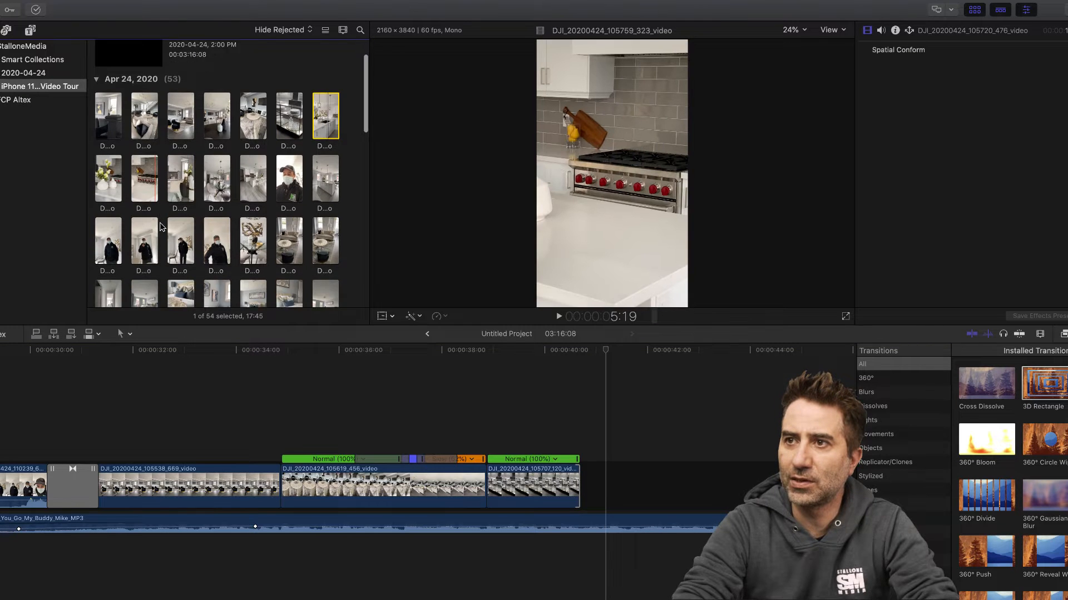
{"action": "scroll", "coordinate": [162, 227], "scroll_direction": "down", "scroll_amount": 3}
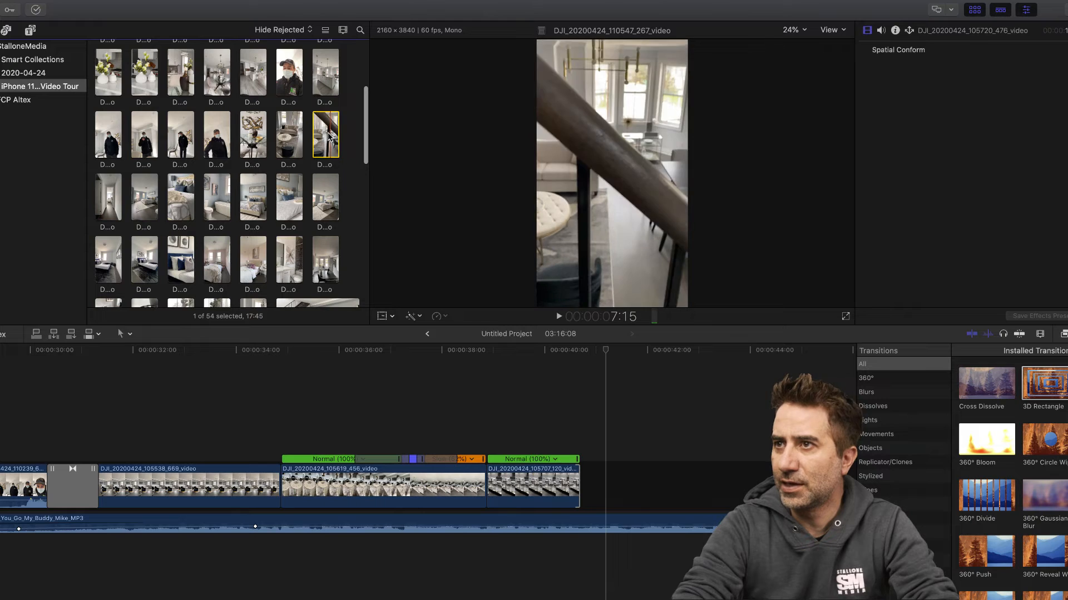
{"action": "left_click_drag", "start_coordinate": [328, 135], "coordinate": [600, 470]}
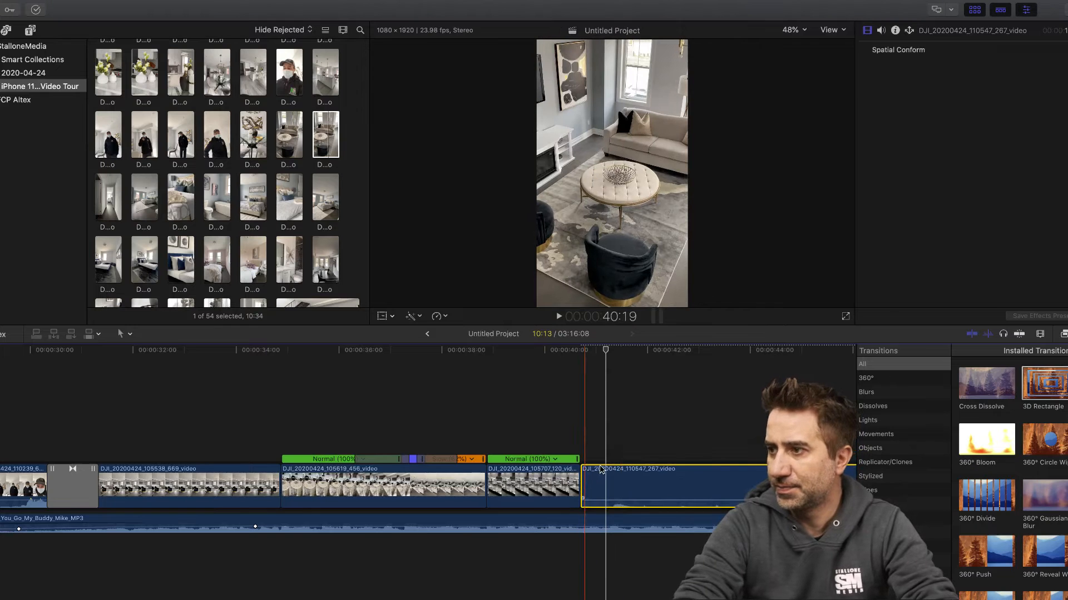
- Detach the audio from the living room clip and delete the detached audio
{"action": "right_click", "coordinate": [623, 472]}
{"action": "left_click", "coordinate": [670, 456]}
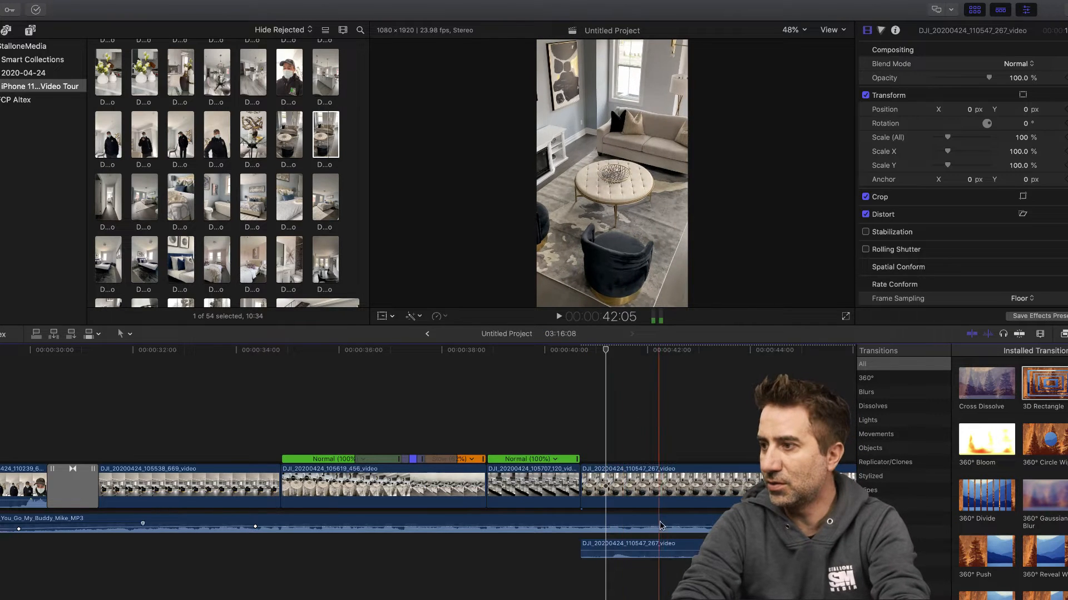
{"action": "left_click", "coordinate": [660, 548]}
{"action": "key", "text": "Delete"}
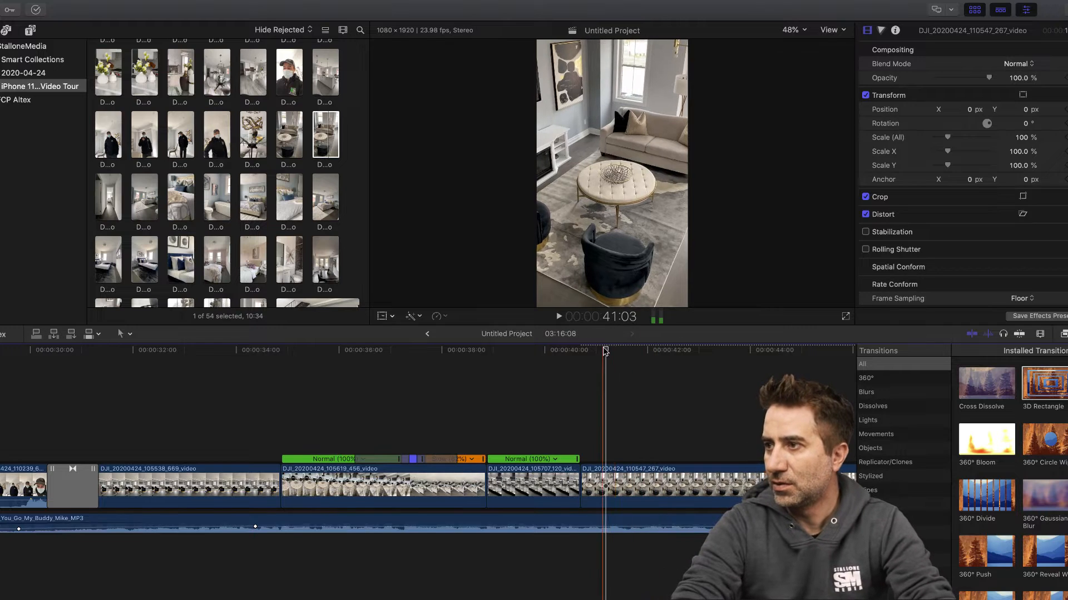
- Play across the cut into the living room clip and trim roughly two and a half seconds off its start
{"action": "scroll", "coordinate": [604, 351], "scroll_direction": "left", "scroll_amount": 1}
{"action": "left_click", "coordinate": [602, 350]}
{"action": "left_click", "coordinate": [559, 317]}
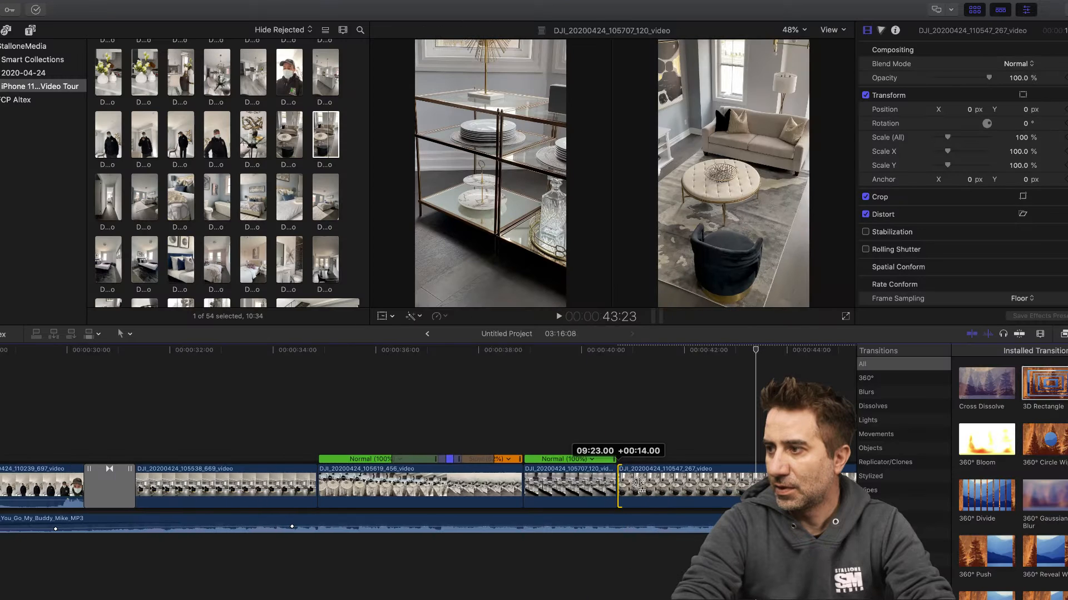
{"action": "left_click_drag", "start_coordinate": [617, 483], "coordinate": [742, 480]}
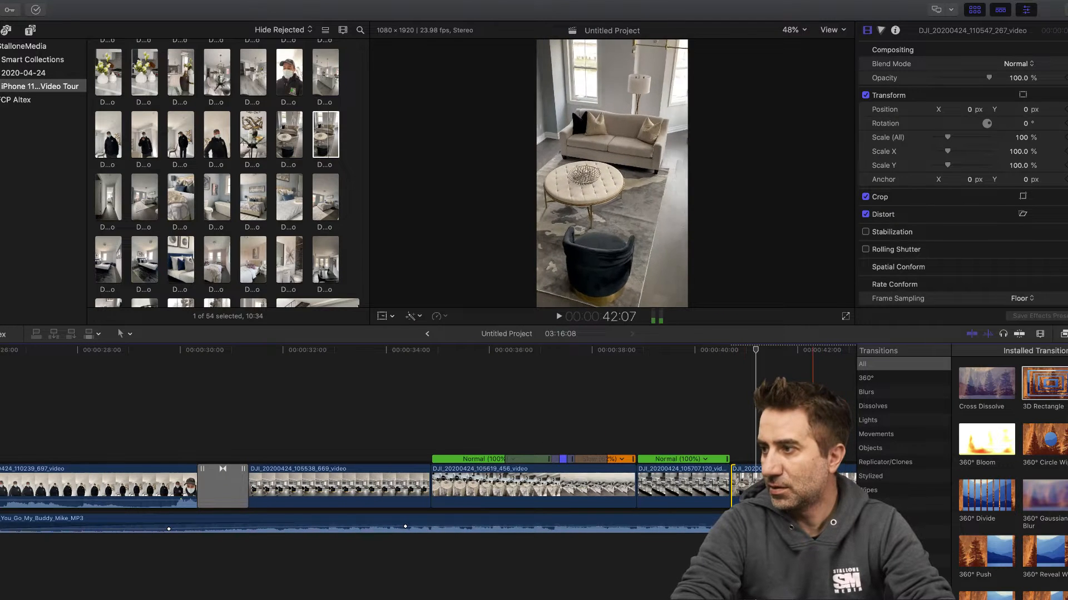
- Cut out the middle of the living room clip, keeping a short opening up to 41:10 and the short dining table ending
{"action": "key", "text": "a"}
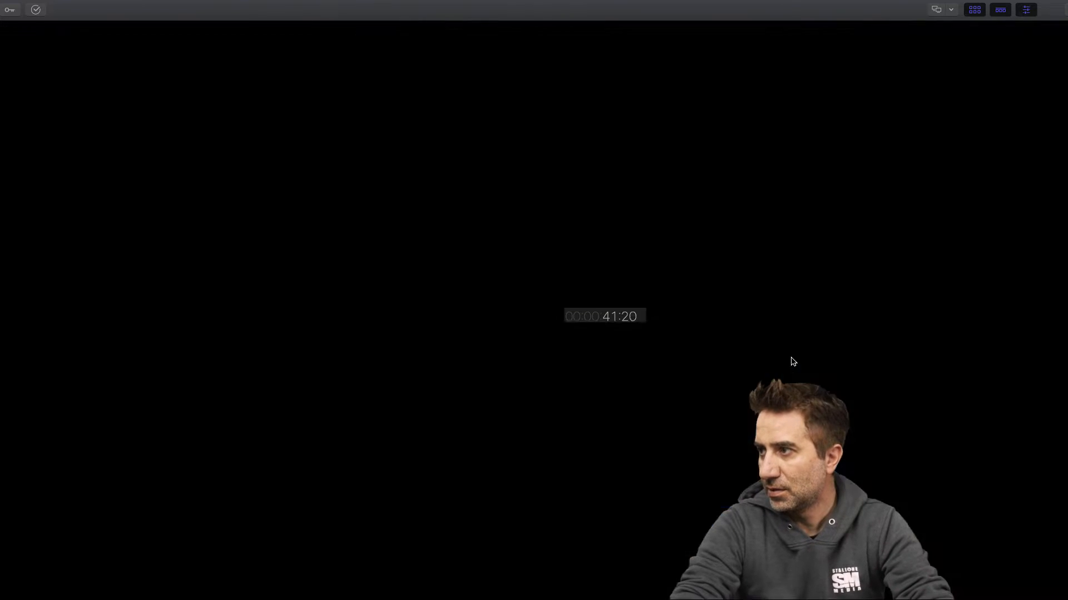
{"action": "left_click", "coordinate": [796, 352]}
{"action": "left_click_drag", "start_coordinate": [850, 351], "coordinate": [167, 401]}
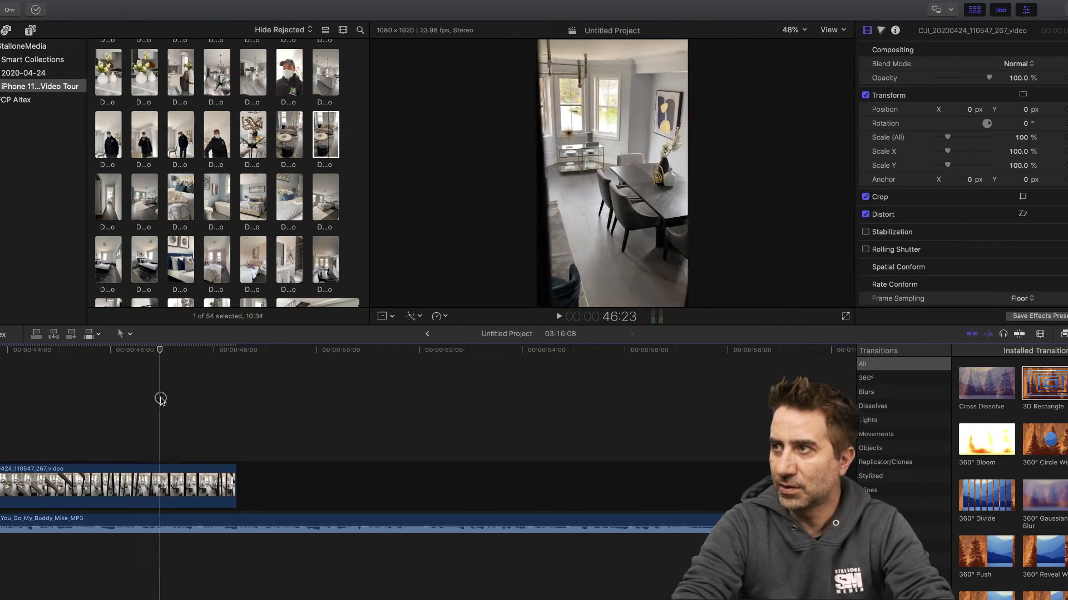
{"action": "key", "text": "Left"}
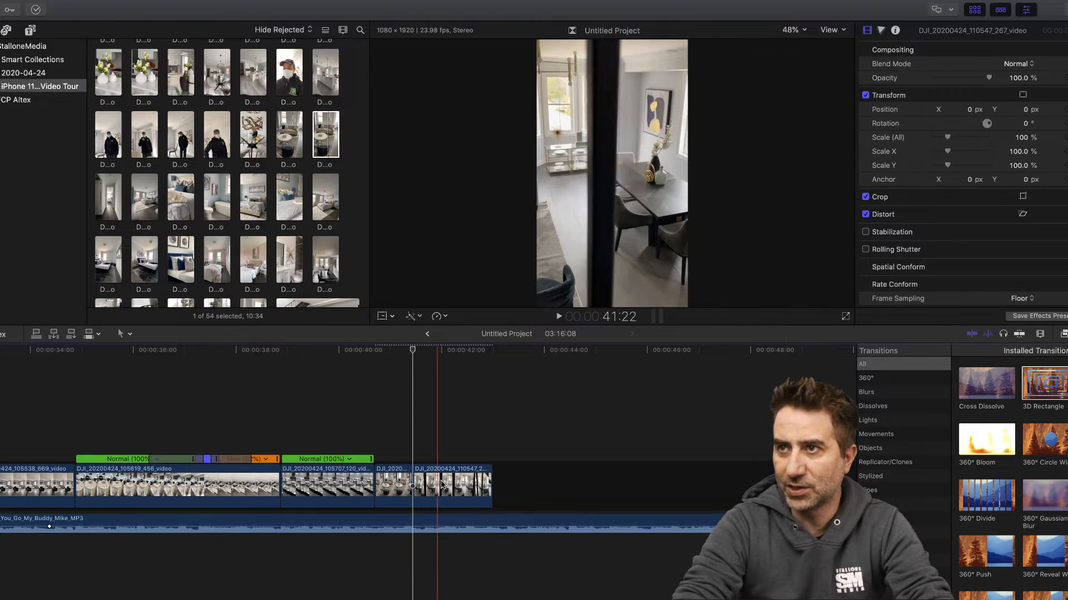
- Find the dining table clip DJI_20200424_111216_236_video in the browser and insert it at 41:10 between the two living room pieces
{"action": "left_click", "coordinate": [231, 191]}
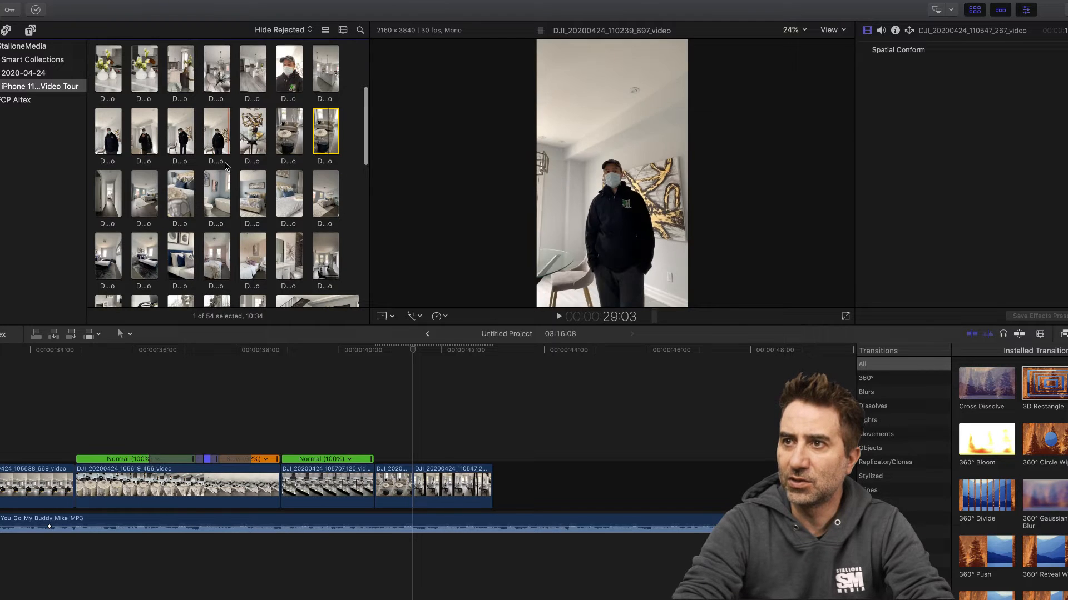
{"action": "scroll", "coordinate": [223, 150], "scroll_direction": "down", "scroll_amount": 5}
{"action": "scroll", "coordinate": [226, 166], "scroll_direction": "up", "scroll_amount": 3}
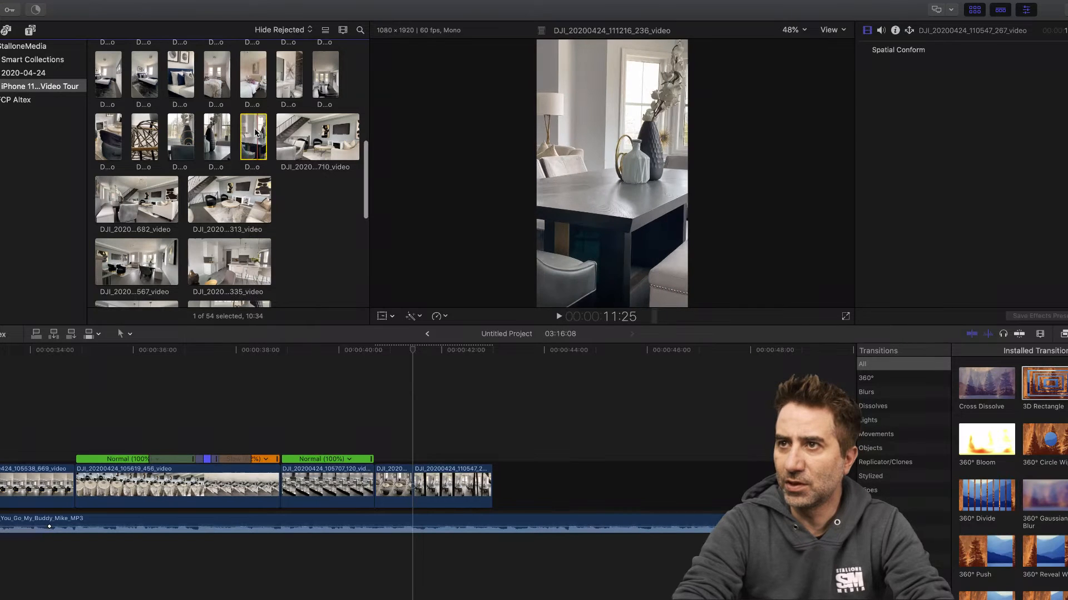
{"action": "left_click_drag", "start_coordinate": [258, 139], "coordinate": [414, 475]}
{"action": "left_click", "coordinate": [456, 479]}
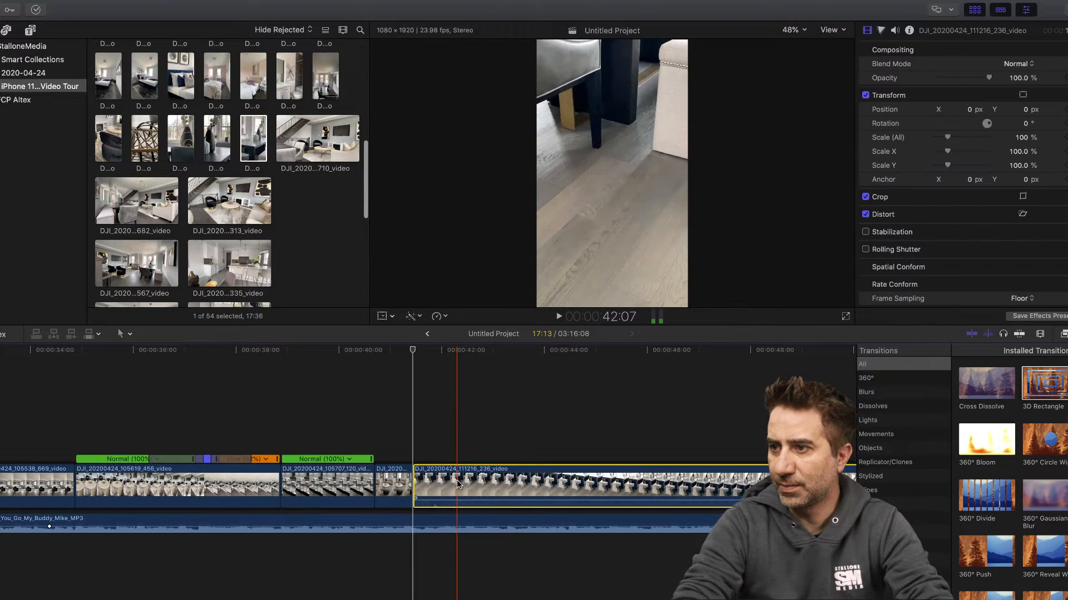
- Detach the audio from the inserted dining table clip and delete the detached audio
{"action": "right_click", "coordinate": [458, 482]}
{"action": "left_click", "coordinate": [496, 454]}
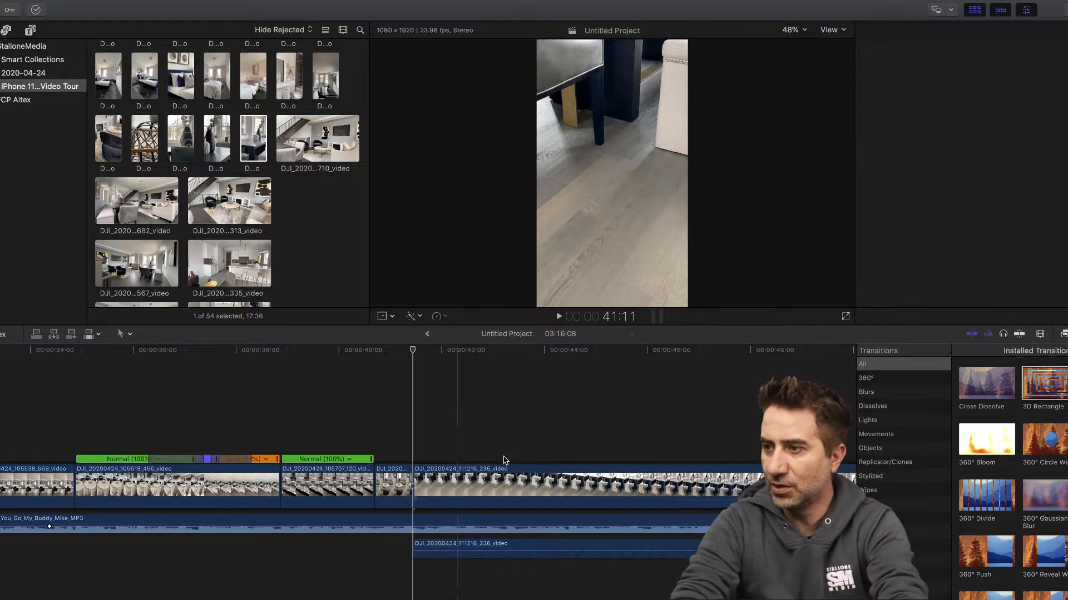
{"action": "left_click", "coordinate": [482, 545]}
{"action": "key", "text": "Delete"}
- Scrub through the dining table clip, cut it at 52:13 and delete the portion before the cut
{"action": "left_click", "coordinate": [415, 352]}
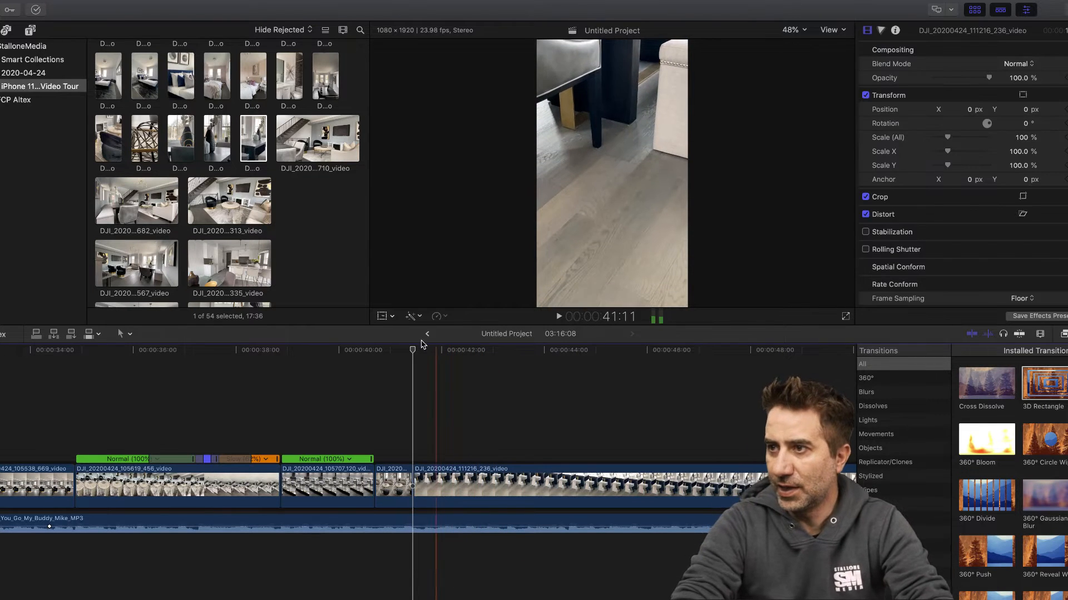
{"action": "left_click_drag", "start_coordinate": [417, 351], "coordinate": [732, 364]}
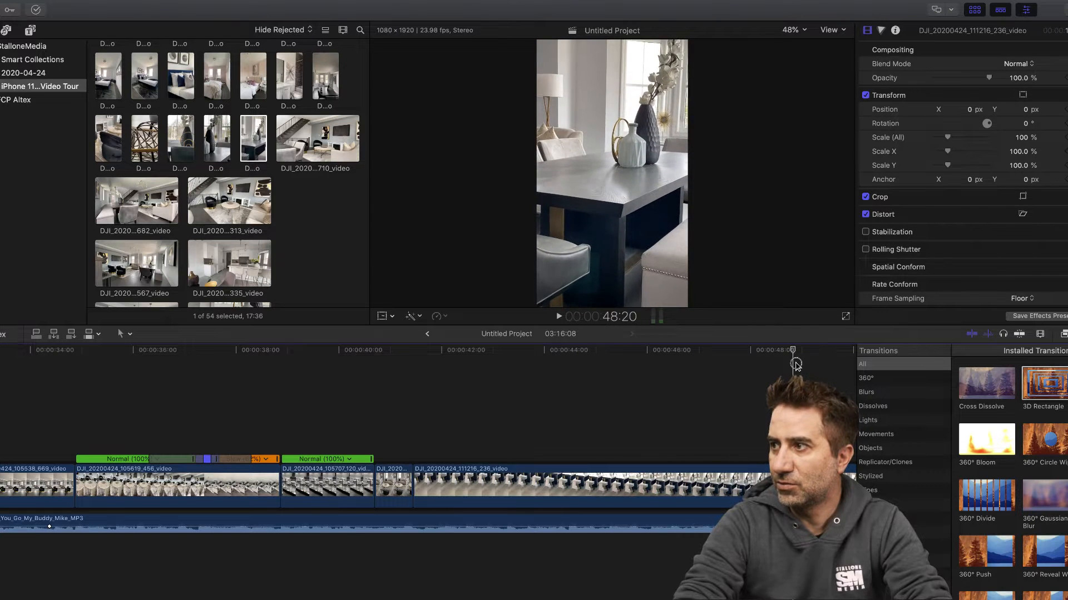
{"action": "left_click_drag", "start_coordinate": [854, 362], "coordinate": [675, 357]}
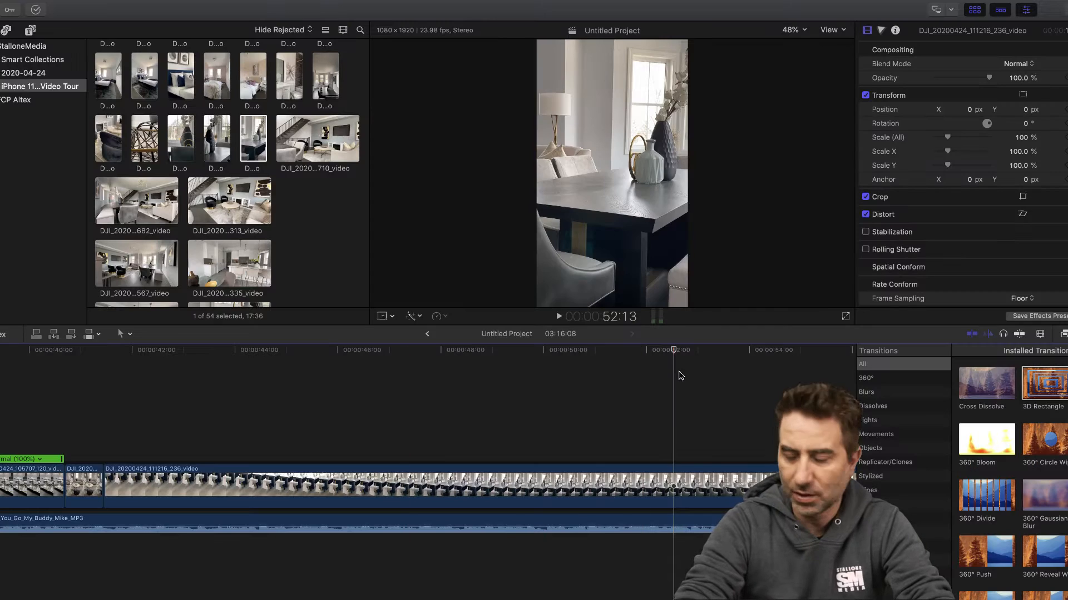
{"action": "key", "text": "b"}
{"action": "key", "text": "a"}
{"action": "left_click", "coordinate": [602, 488]}
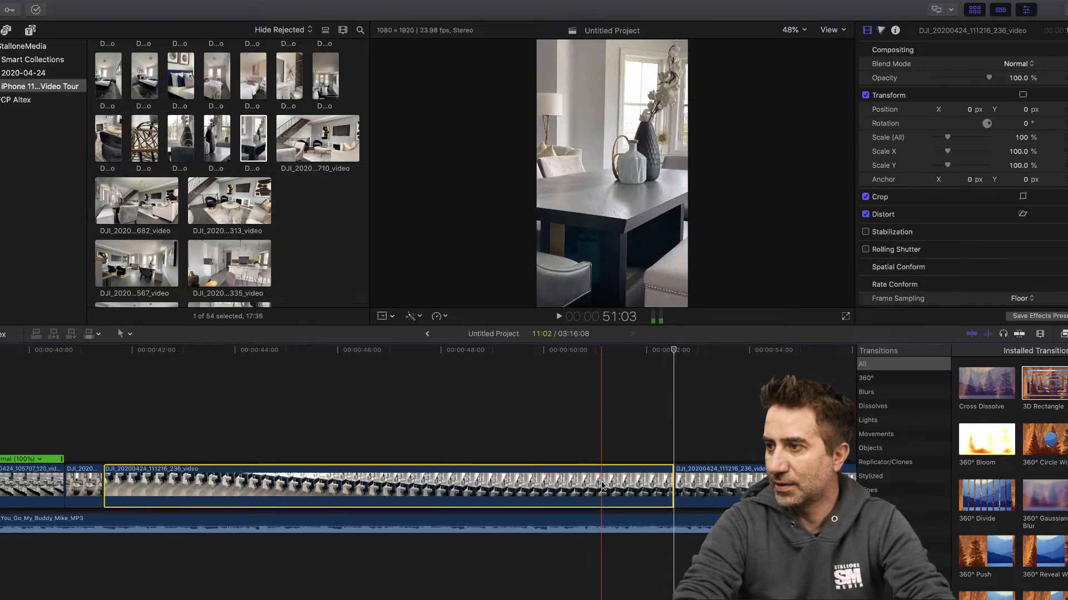
{"action": "key", "text": "BackSpace"}
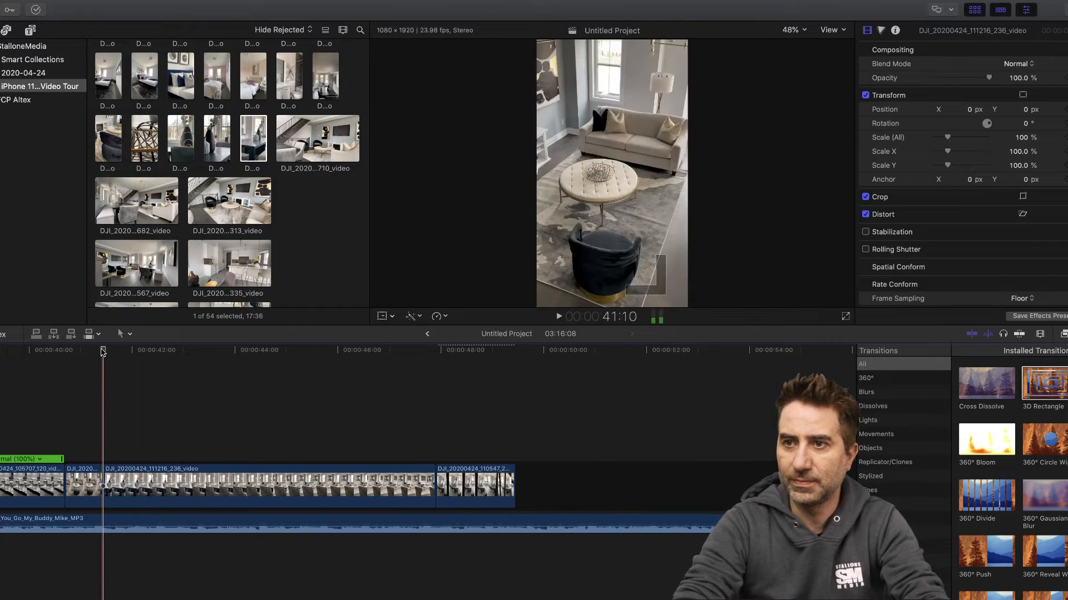
- Cut the dining table clip at 42:10 and delete its remainder along with the leftover living room piece after it
{"action": "left_click_drag", "start_coordinate": [103, 353], "coordinate": [152, 355]}
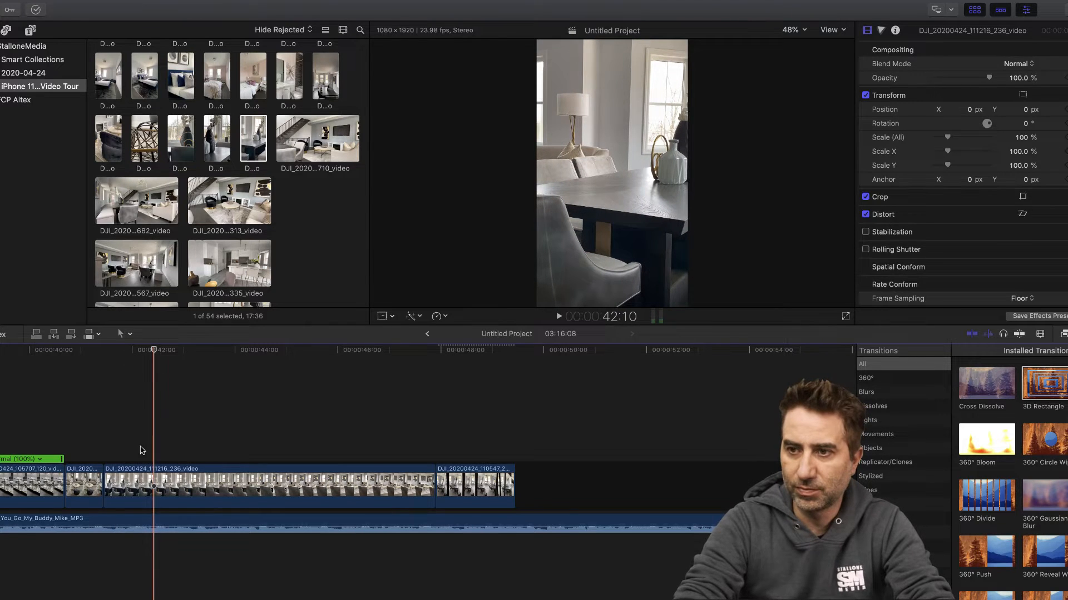
{"action": "left_click", "coordinate": [159, 490]}
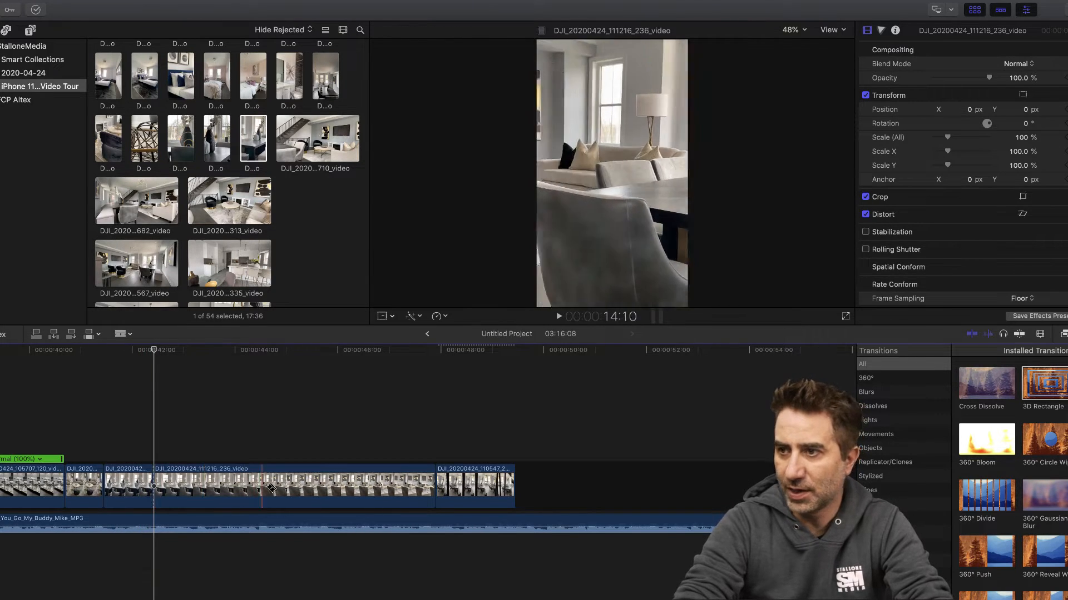
{"action": "scroll", "coordinate": [337, 494], "scroll_direction": "right", "scroll_amount": 1}
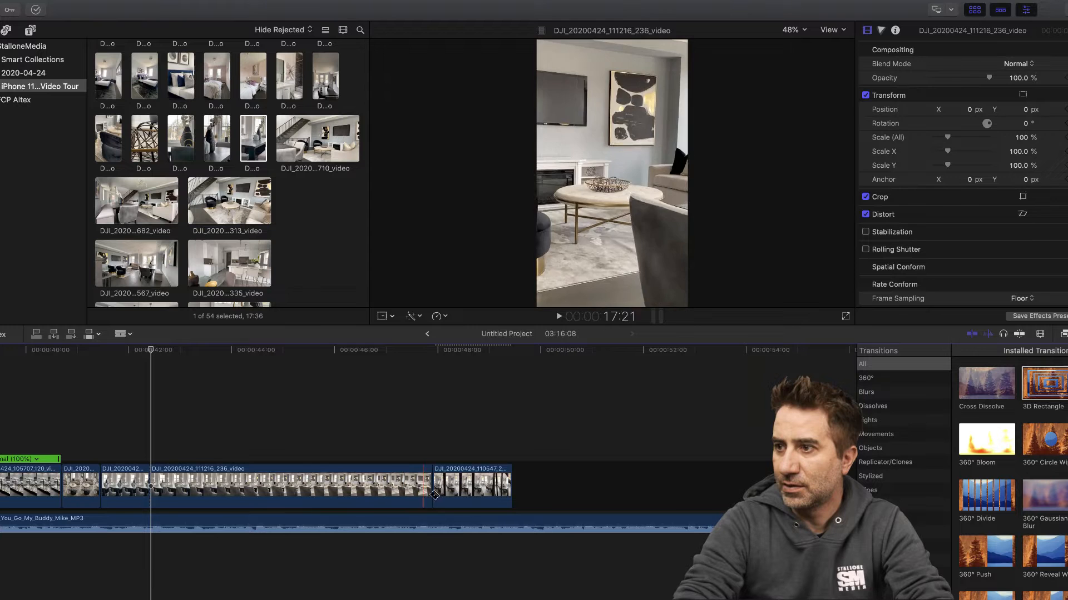
{"action": "left_click", "coordinate": [393, 489]}
{"action": "key", "text": "Delete"}
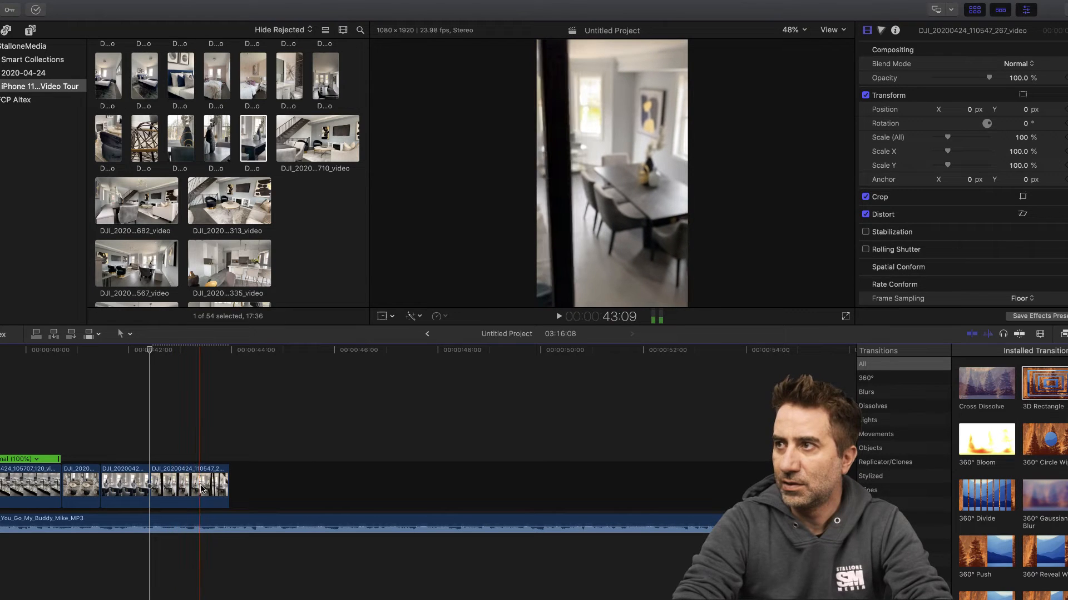
{"action": "left_click", "coordinate": [203, 489]}
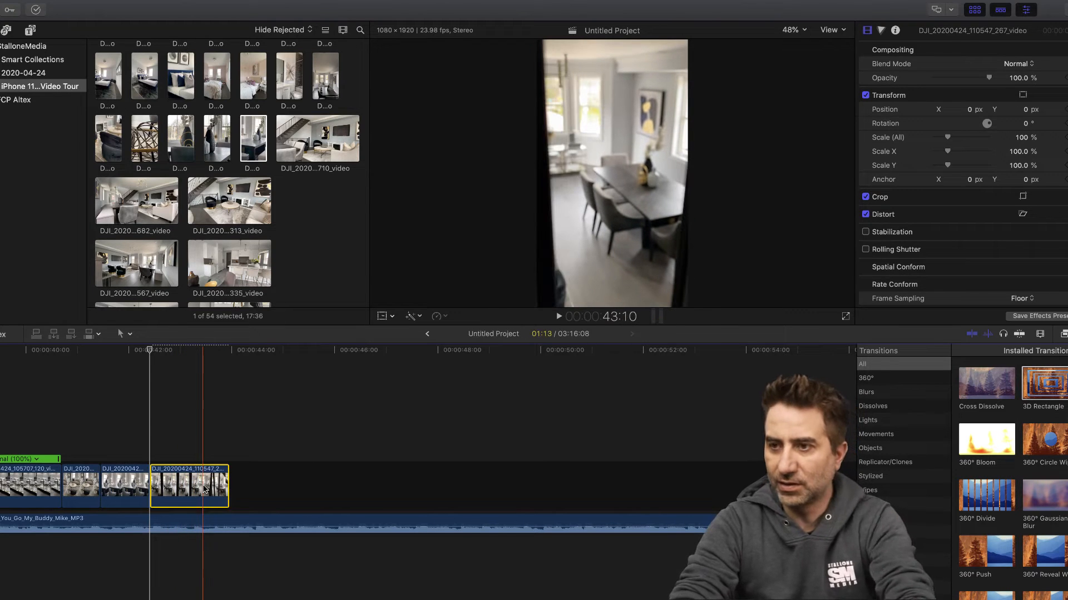
{"action": "key", "text": "Delete"}
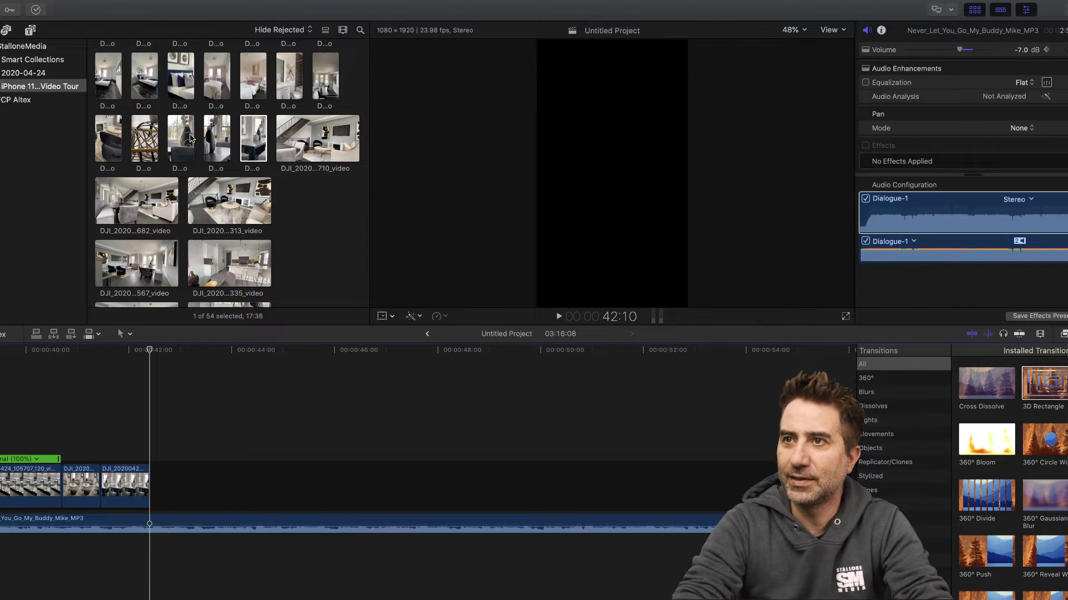
- Append the vase clip DJI_20200424_111155_705_video at 42:10, detach its audio and delete that audio
{"action": "left_click", "coordinate": [187, 141]}
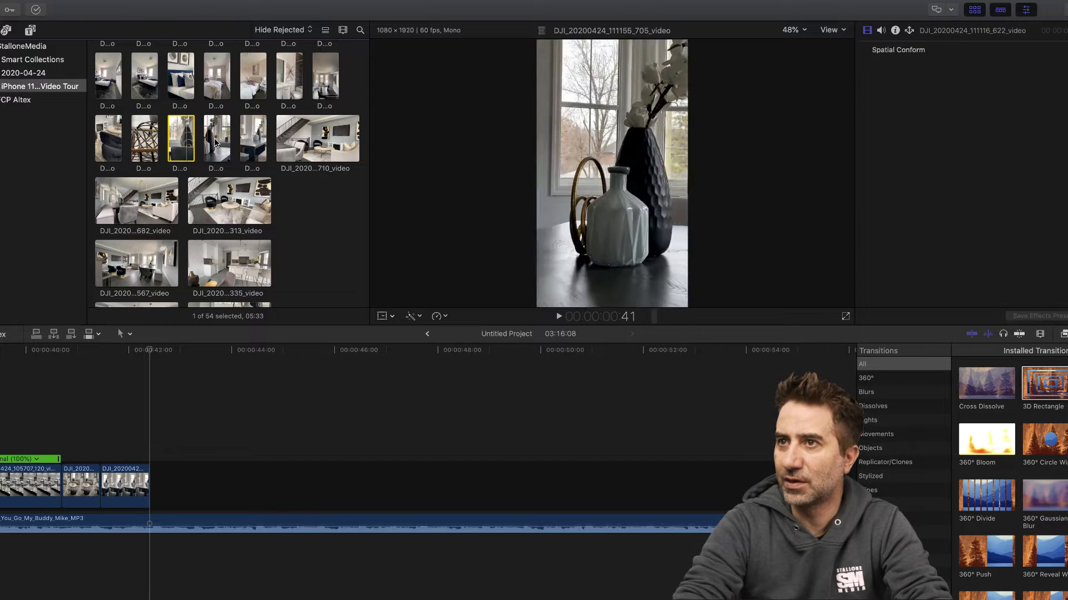
{"action": "left_click_drag", "start_coordinate": [217, 143], "coordinate": [161, 482]}
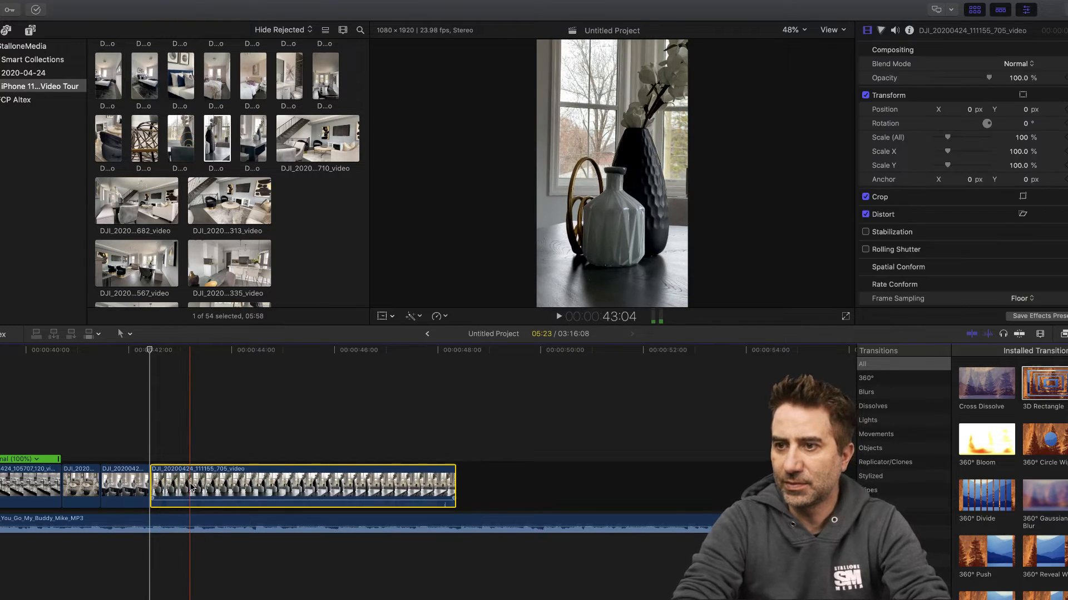
{"action": "right_click", "coordinate": [194, 484]}
{"action": "left_click", "coordinate": [252, 457]}
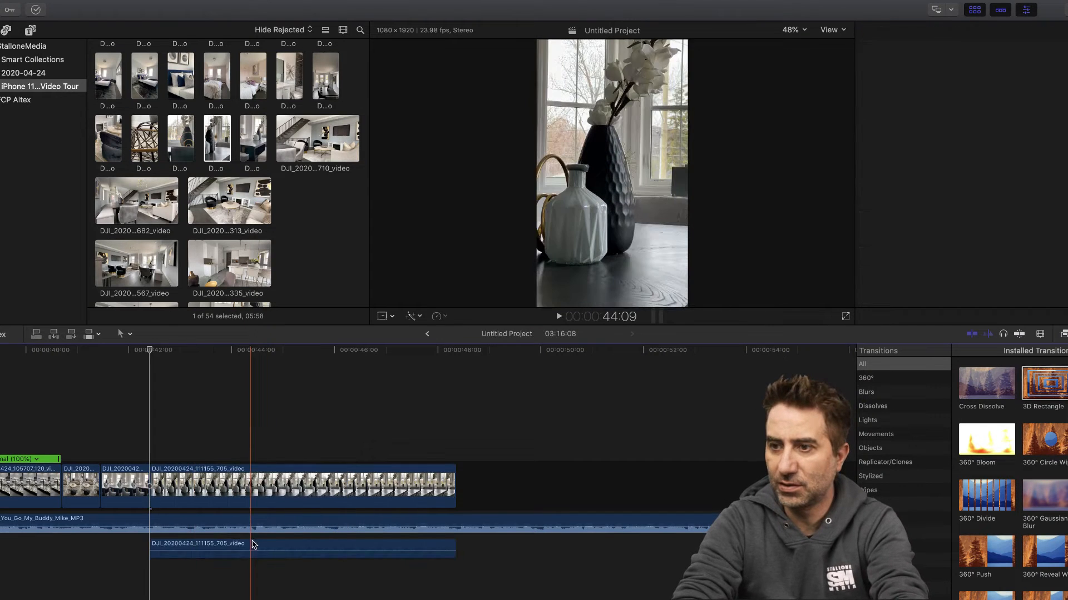
{"action": "left_click", "coordinate": [246, 547]}
{"action": "key", "text": "Delete"}
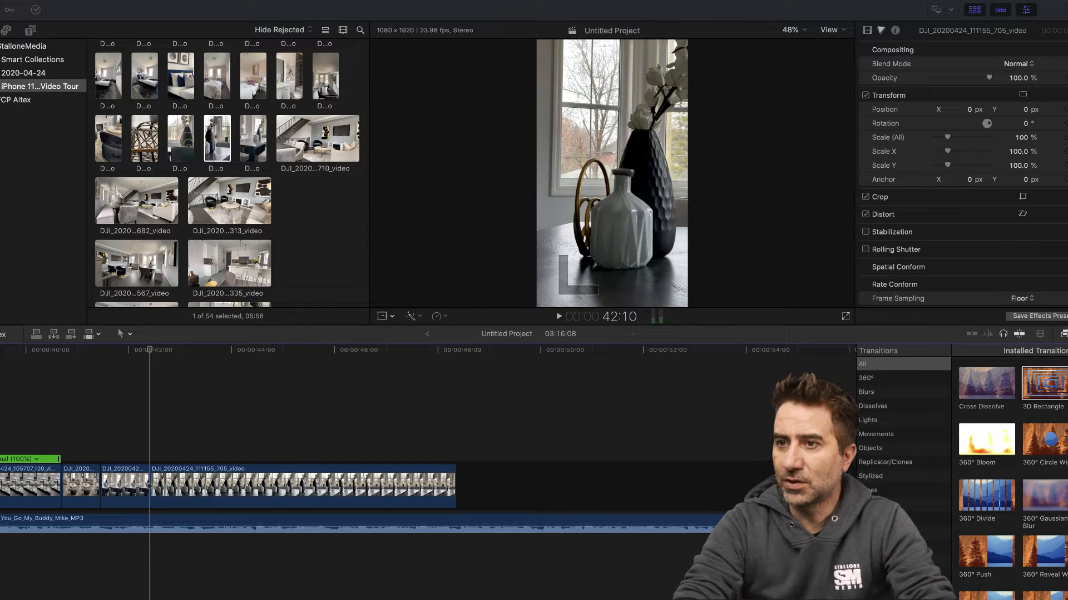
- Play the vase clip from 42:10, cut it at about 45:08 and delete the portion before the cut
{"action": "left_click", "coordinate": [176, 354]}
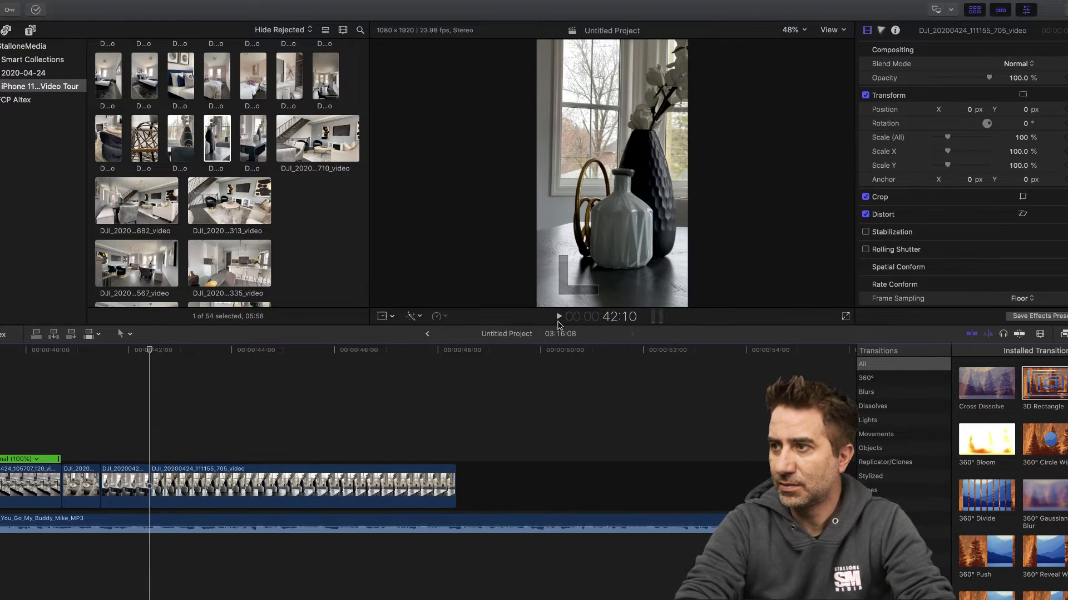
{"action": "left_click", "coordinate": [556, 317]}
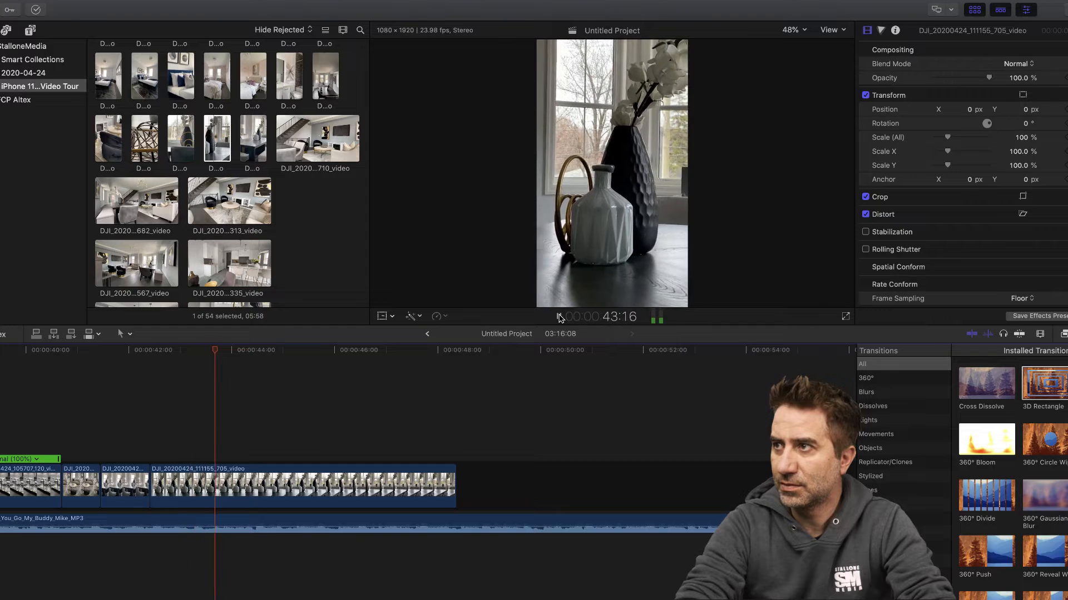
{"action": "left_click", "coordinate": [559, 318]}
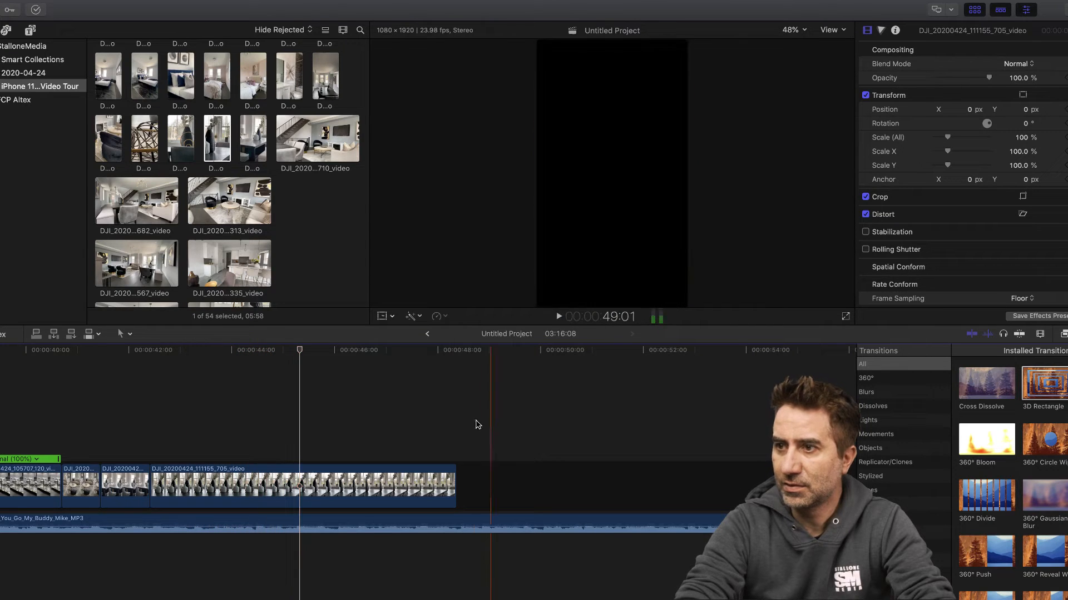
{"action": "key", "text": "super+b"}
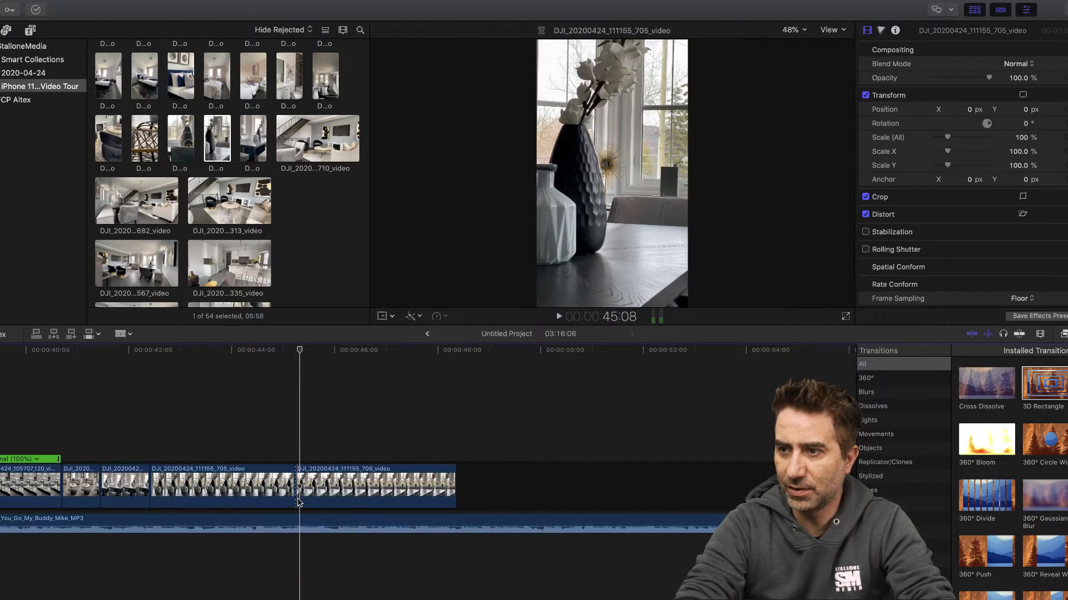
{"action": "left_click", "coordinate": [265, 489]}
{"action": "key", "text": "Delete"}
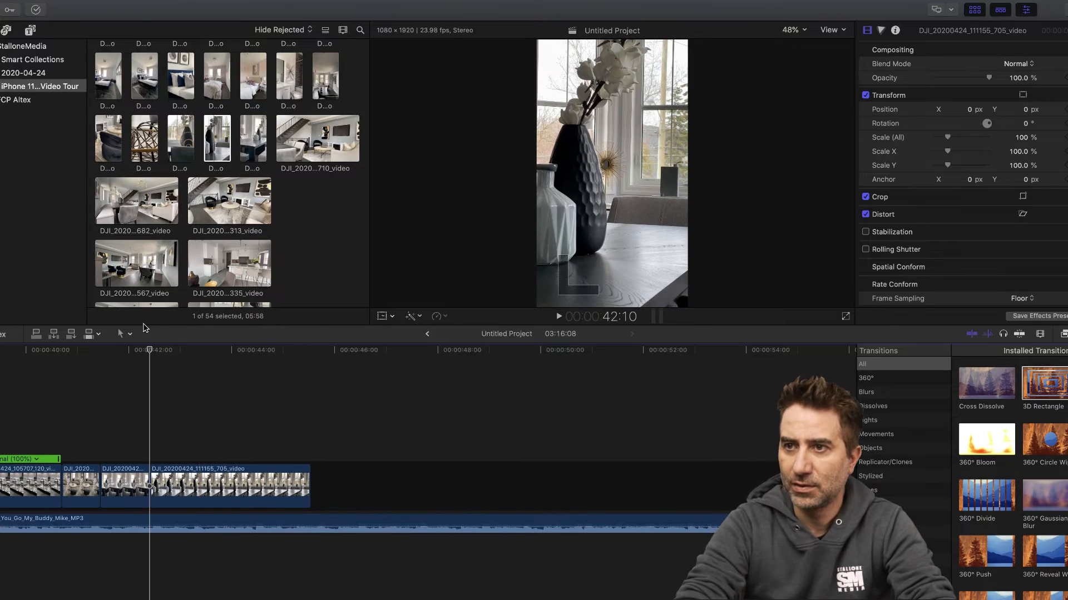
- Cut the vase clip to a length of 01:06 and delete the remainder after the cut
{"action": "left_click_drag", "start_coordinate": [151, 354], "coordinate": [215, 352]}
{"action": "key", "text": "b"}
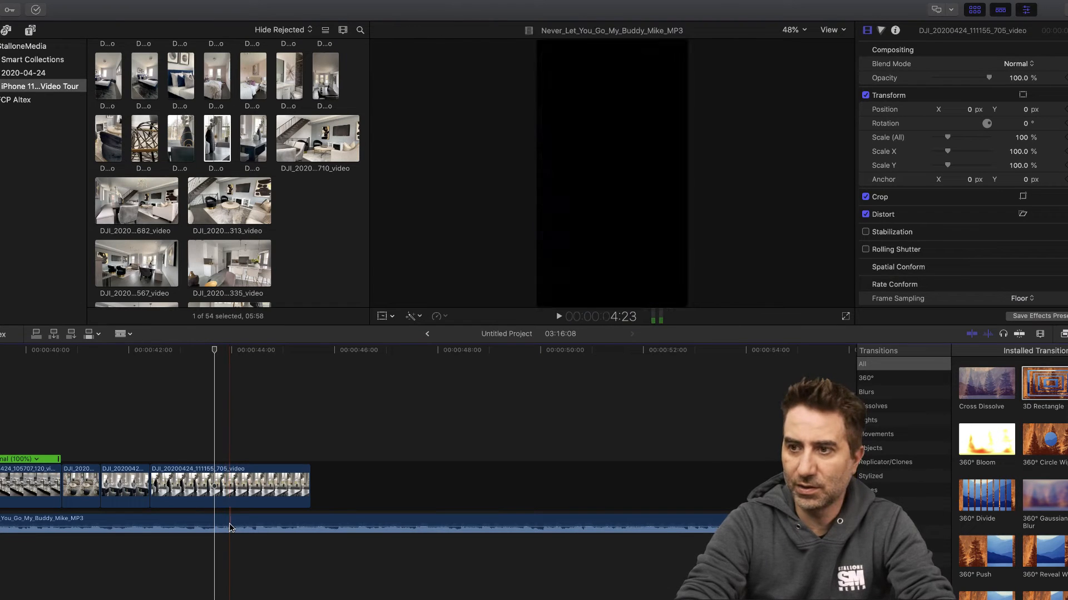
{"action": "left_click", "coordinate": [220, 503]}
{"action": "key", "text": "a"}
{"action": "left_click", "coordinate": [252, 489]}
{"action": "key", "text": "Delete"}
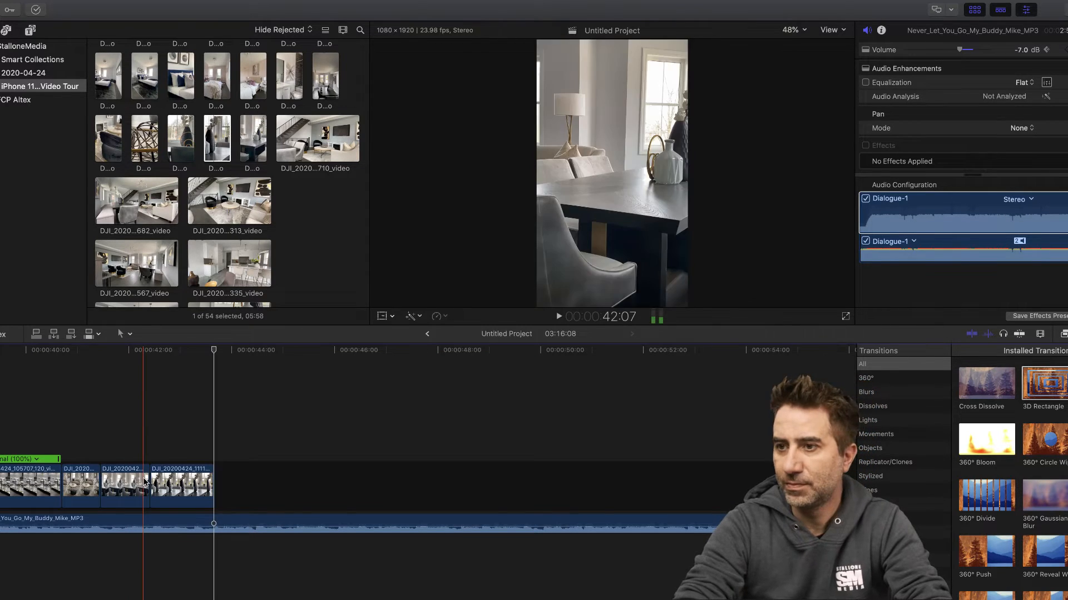
- Play the edit from 41:17 into the vase clip and turn on Stabilization for the vase clip
{"action": "scroll", "coordinate": [126, 350], "scroll_direction": "left", "scroll_amount": 1}
{"action": "left_click", "coordinate": [126, 350]}
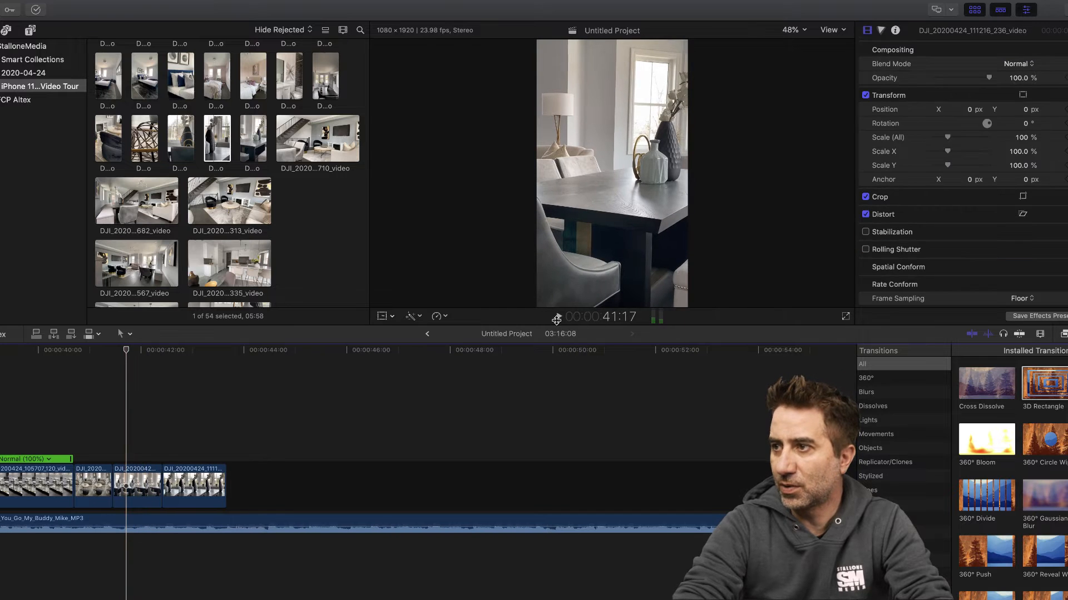
{"action": "left_click", "coordinate": [561, 316]}
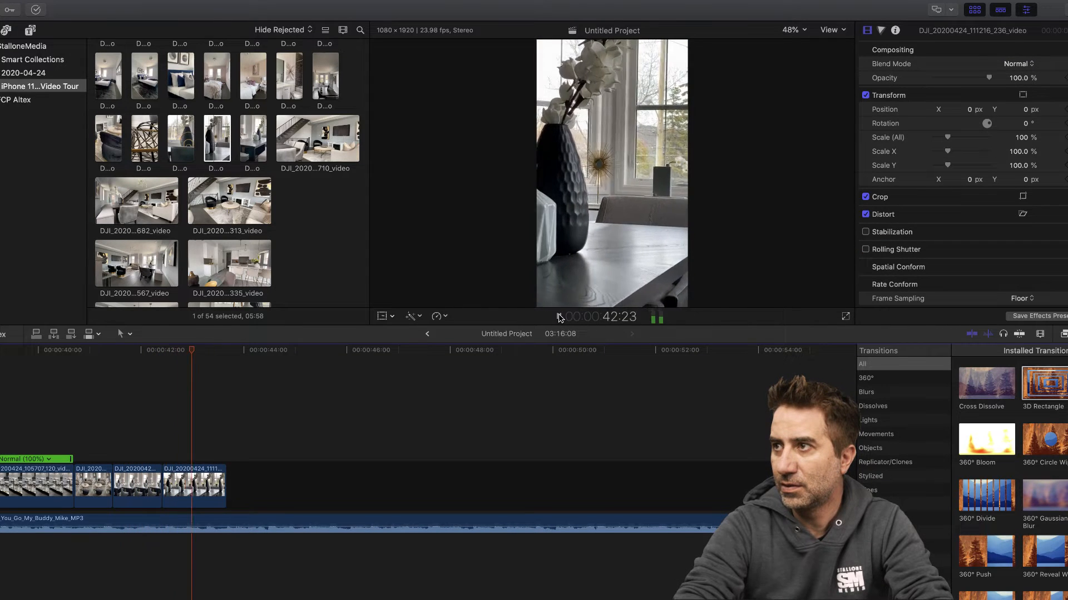
{"action": "left_click", "coordinate": [560, 317]}
{"action": "left_click", "coordinate": [190, 485]}
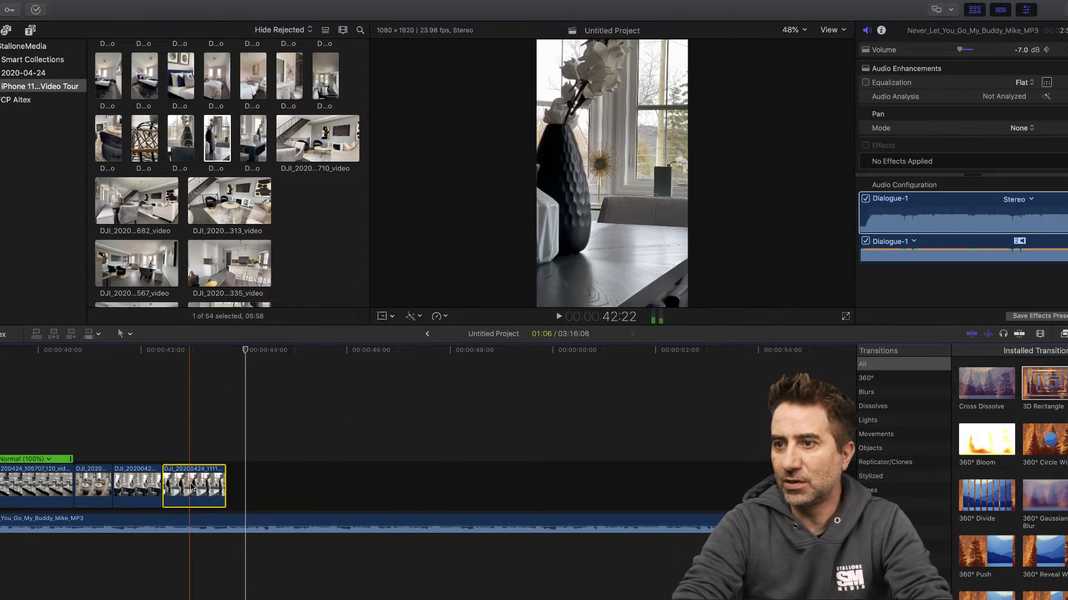
{"action": "left_click", "coordinate": [198, 375]}
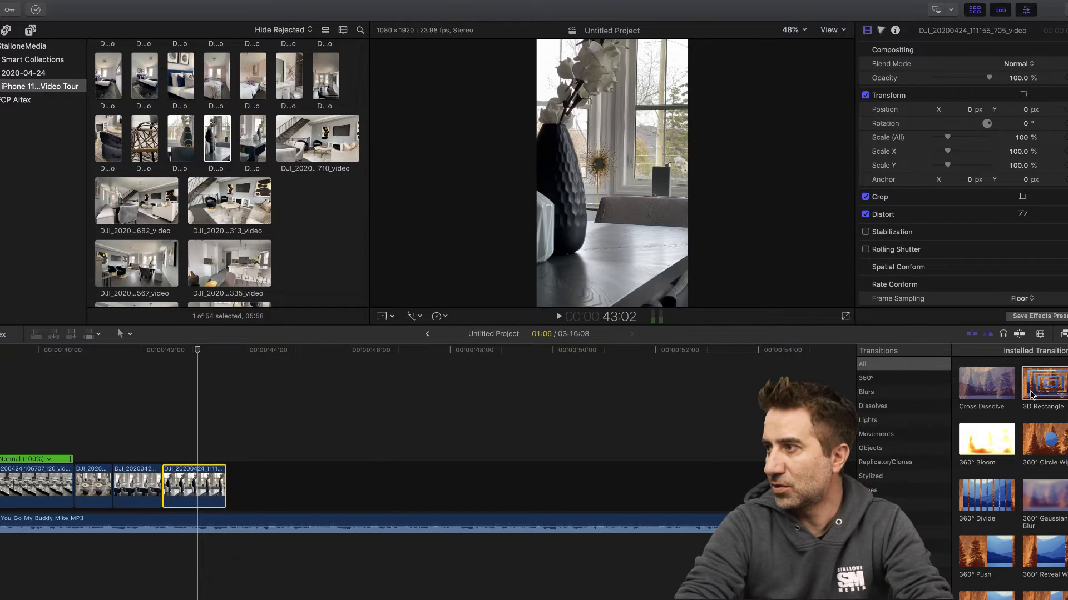
{"action": "left_click", "coordinate": [864, 232]}
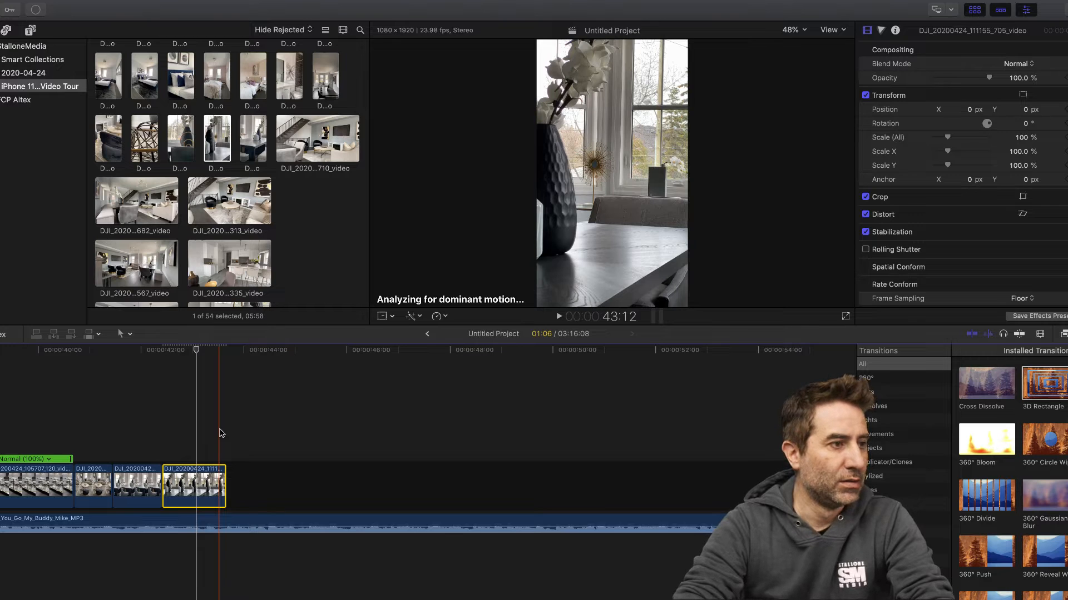
{"action": "scroll", "coordinate": [163, 356], "scroll_direction": "left", "scroll_amount": 1}
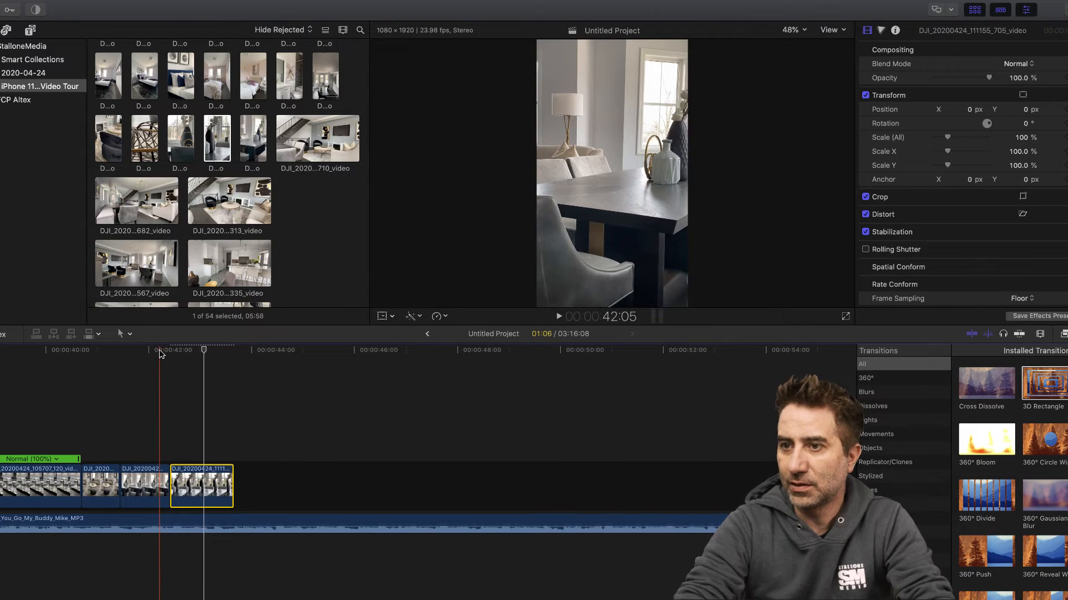
{"action": "scroll", "coordinate": [160, 355], "scroll_direction": "right", "scroll_amount": 1}
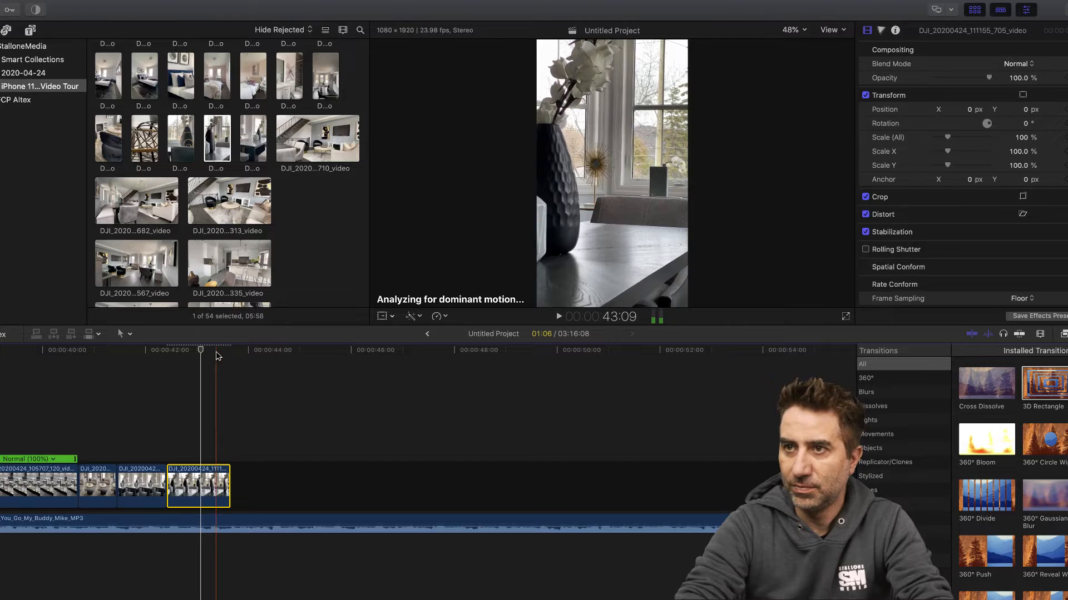
- Append the woven chair clip DJI_20200424_111105_856_video after the vase clip, cut it at about 46:00 and delete the portion before the cut
{"action": "left_click", "coordinate": [146, 149]}
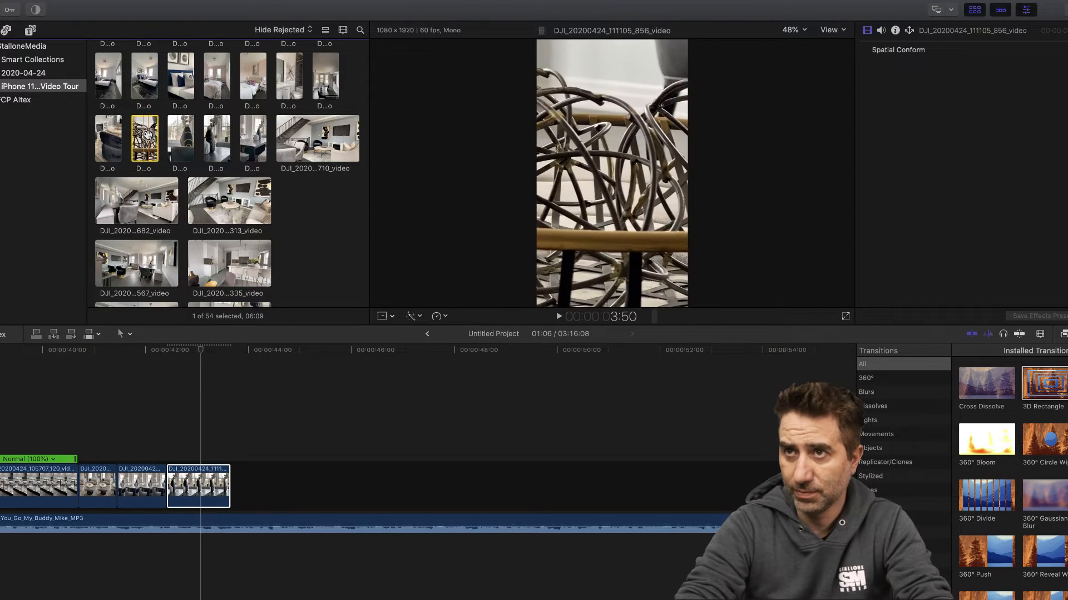
{"action": "left_click_drag", "start_coordinate": [147, 135], "coordinate": [239, 476]}
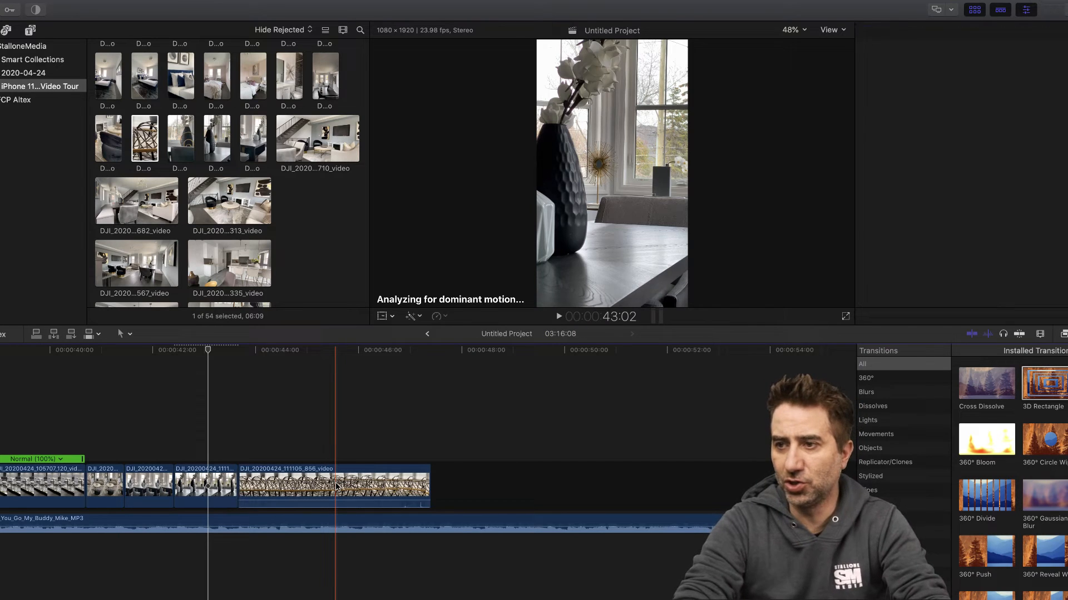
{"action": "left_click", "coordinate": [311, 485]}
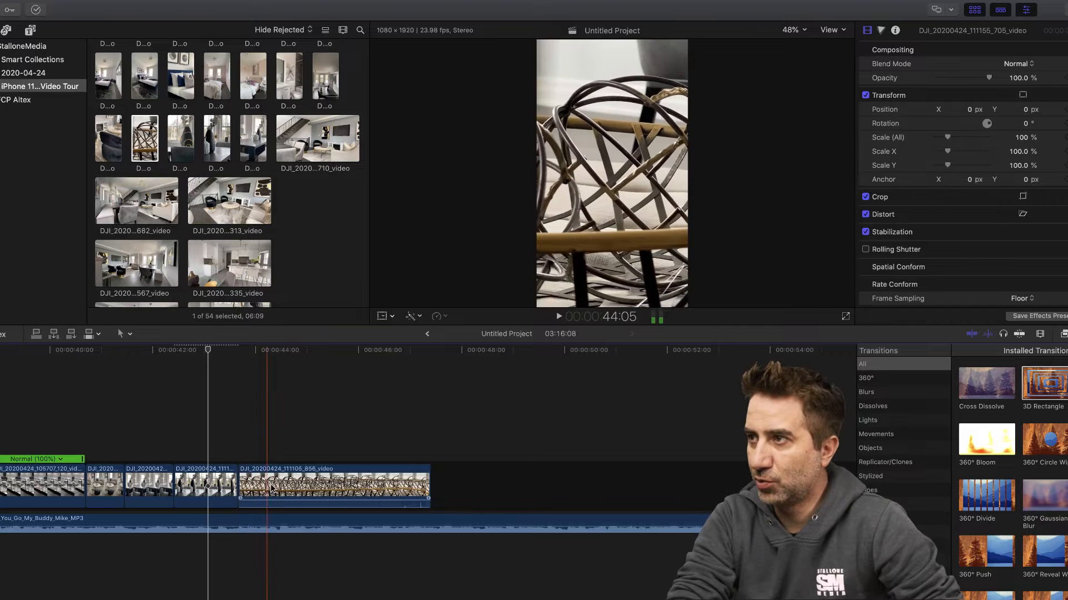
- Cut the woven chair clip at 44:19 and delete its remainder
{"action": "key", "text": "b"}
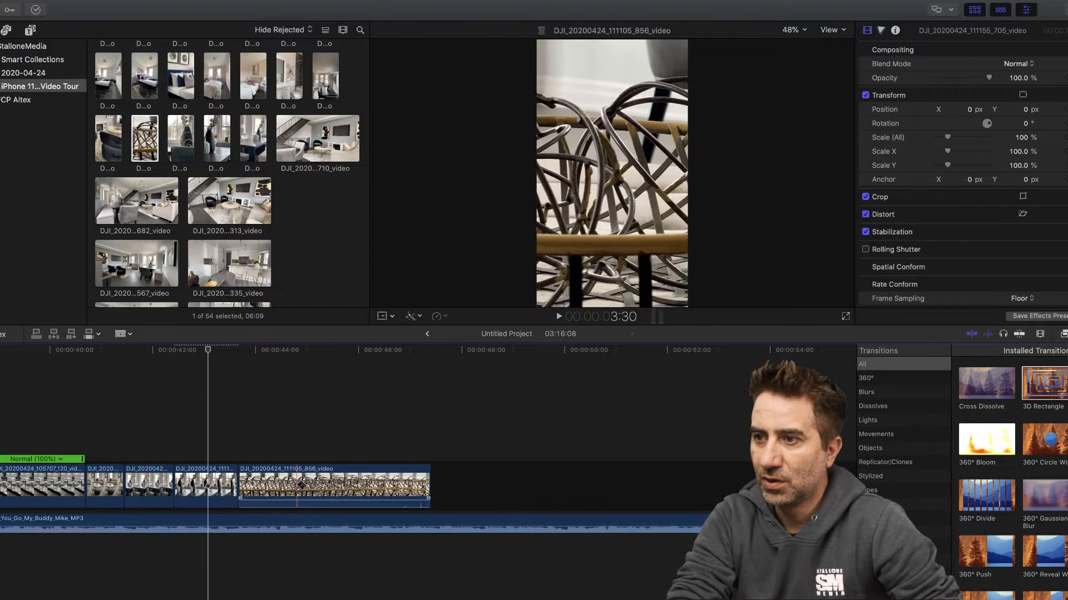
{"action": "left_click", "coordinate": [297, 485]}
{"action": "key", "text": "a"}
{"action": "left_click", "coordinate": [347, 484]}
{"action": "key", "text": "Delete"}
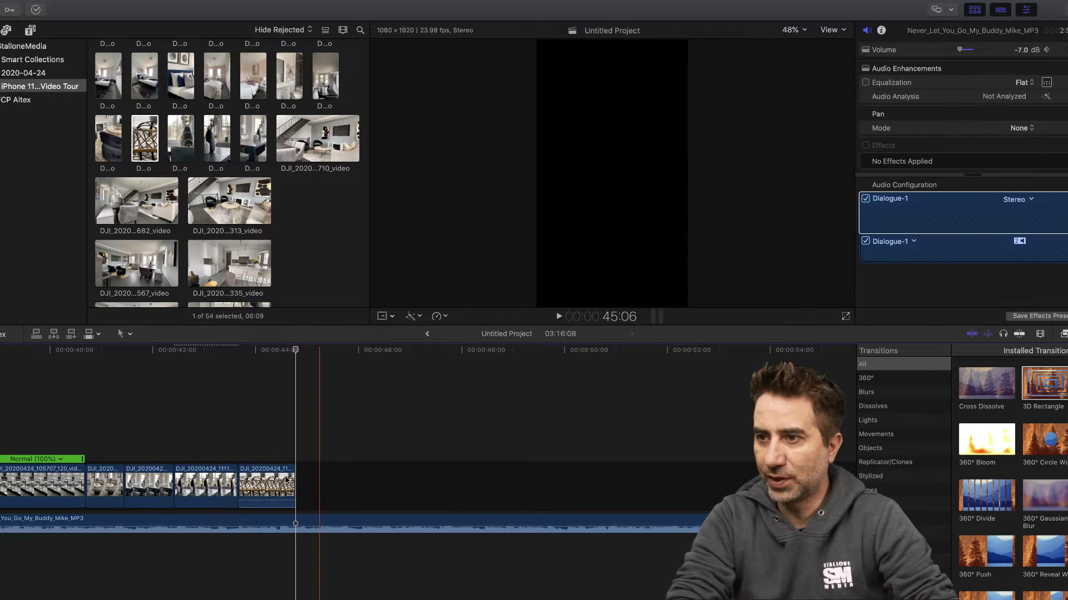
- Detach the audio from the woven chair clip and delete that audio
{"action": "left_click", "coordinate": [259, 479]}
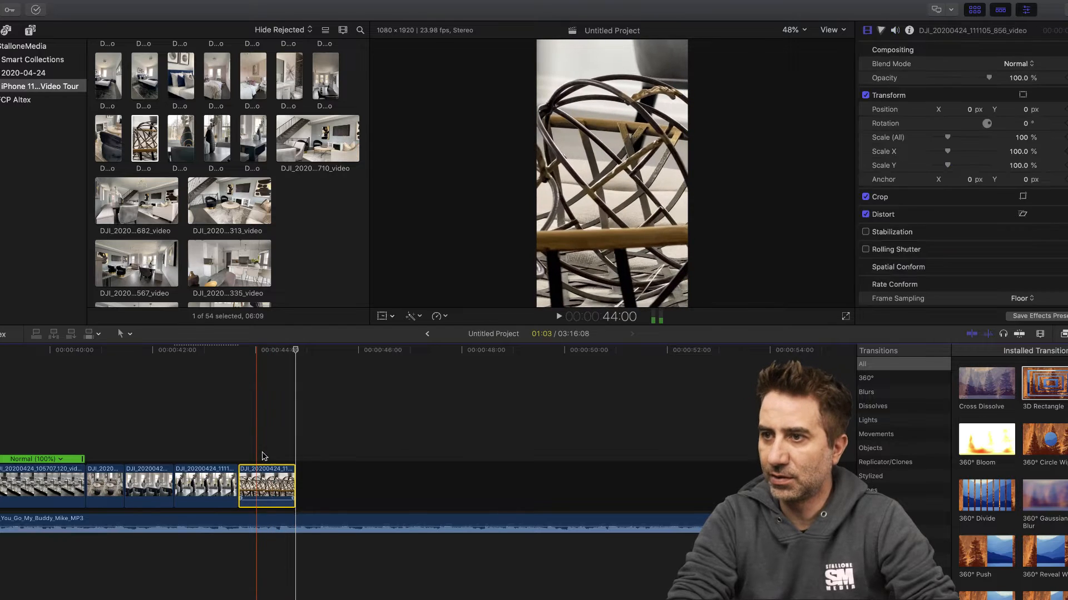
{"action": "right_click", "coordinate": [258, 478]}
{"action": "left_click", "coordinate": [289, 460]}
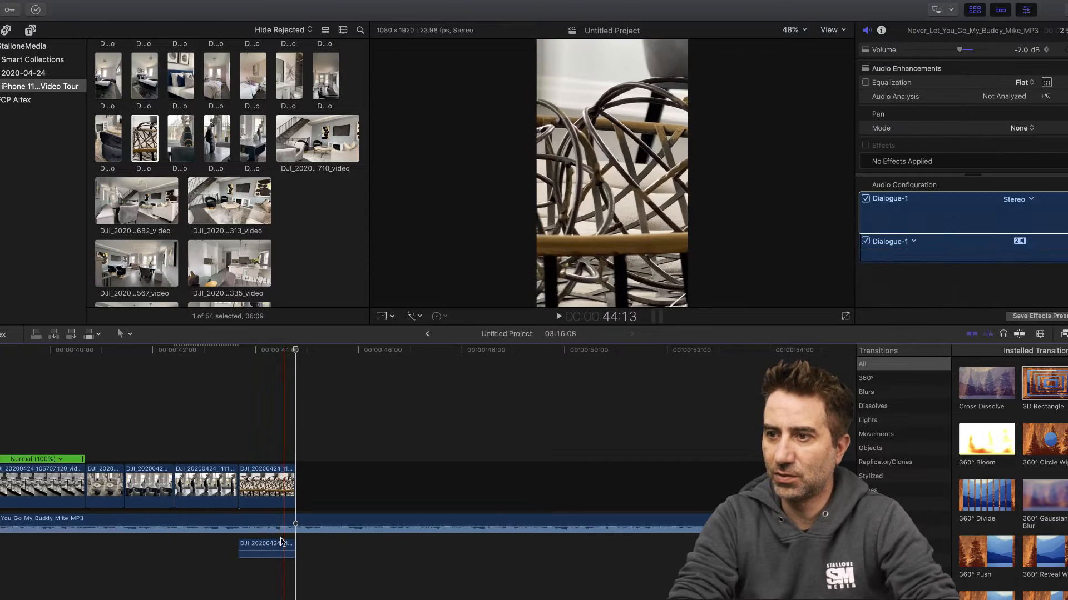
{"action": "left_click", "coordinate": [277, 546]}
{"action": "key", "text": "Delete"}
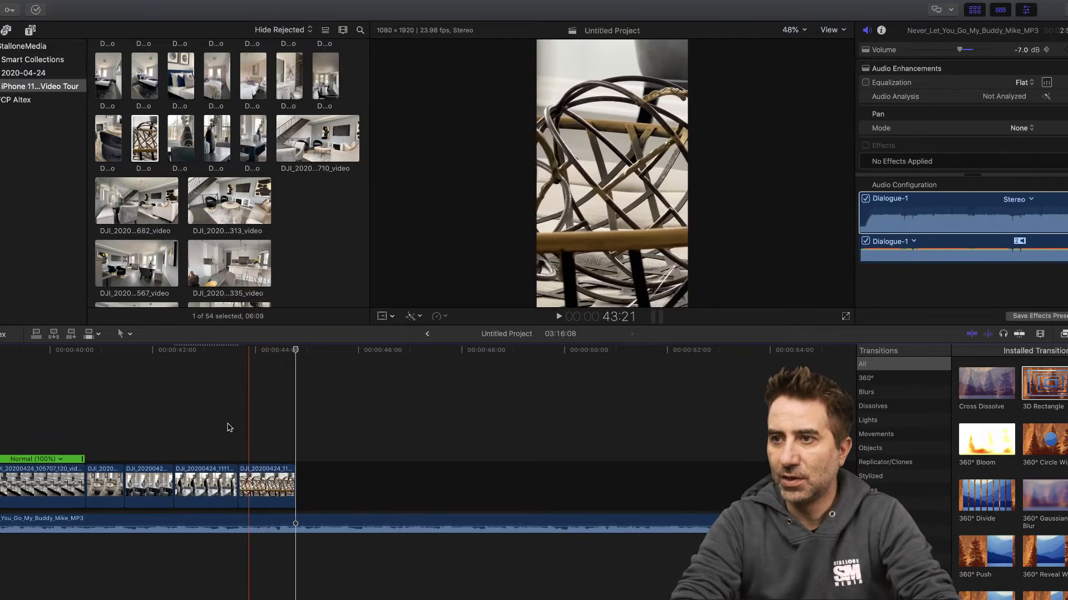
- Play back the change from vase to woven chair and retime the woven chair clip to Slow (26%)
{"action": "left_click", "coordinate": [212, 350]}
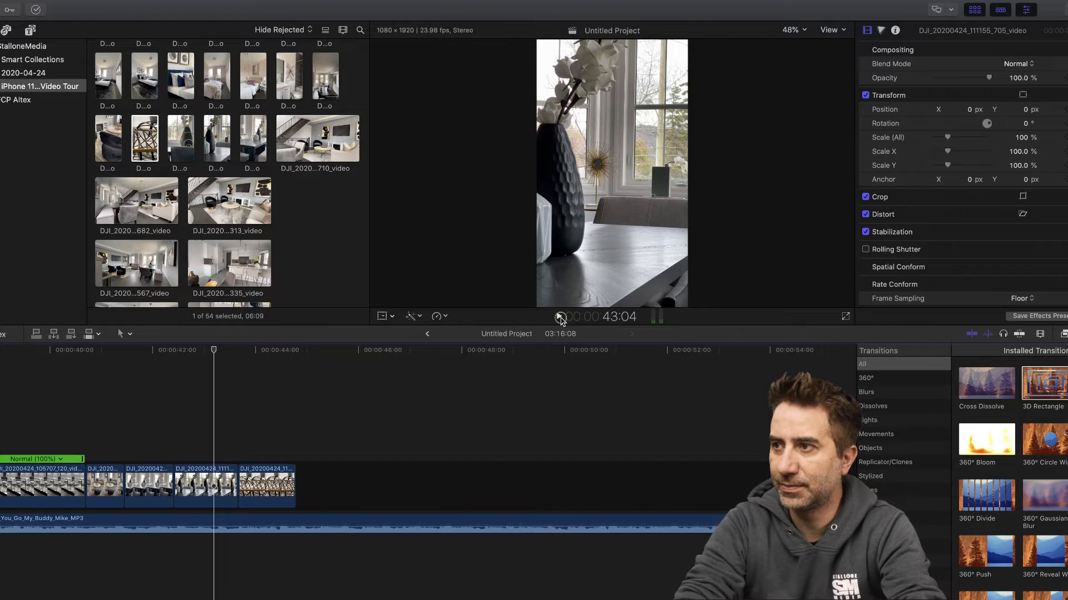
{"action": "left_click", "coordinate": [560, 317]}
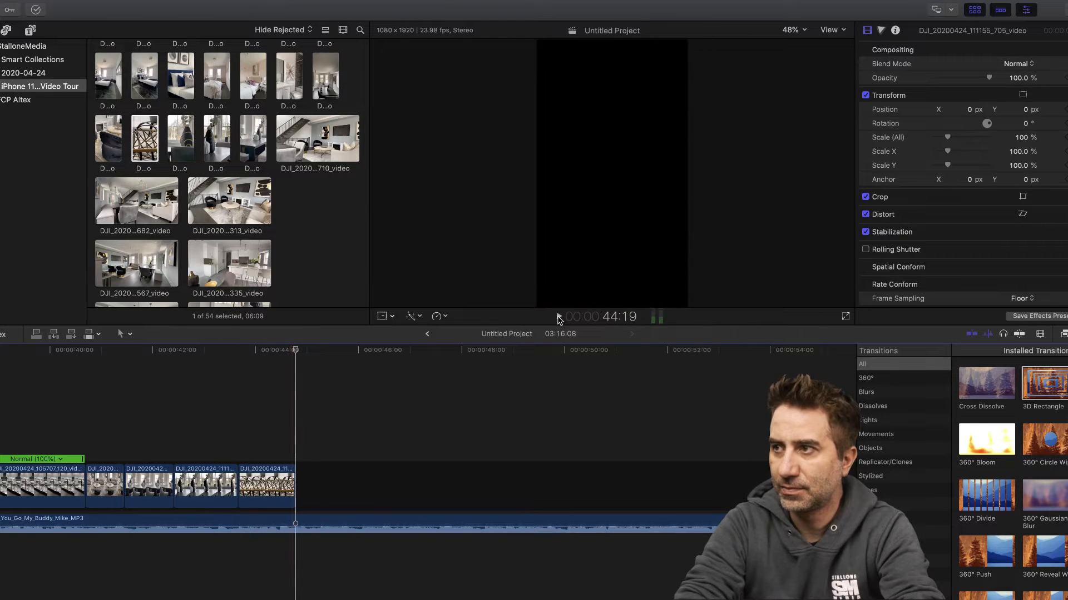
{"action": "left_click", "coordinate": [220, 358]}
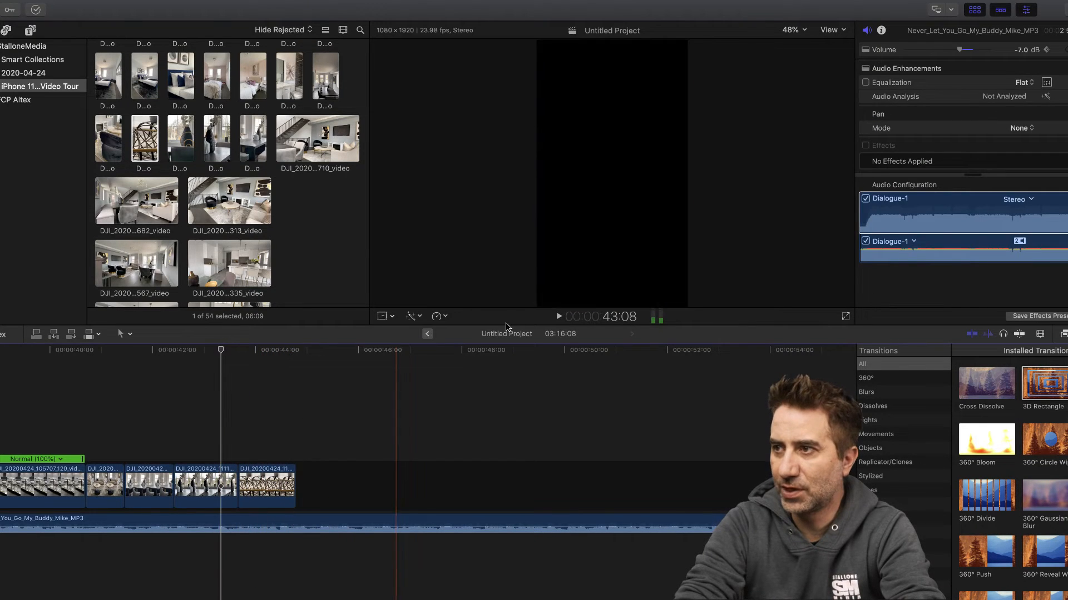
{"action": "left_click", "coordinate": [559, 317]}
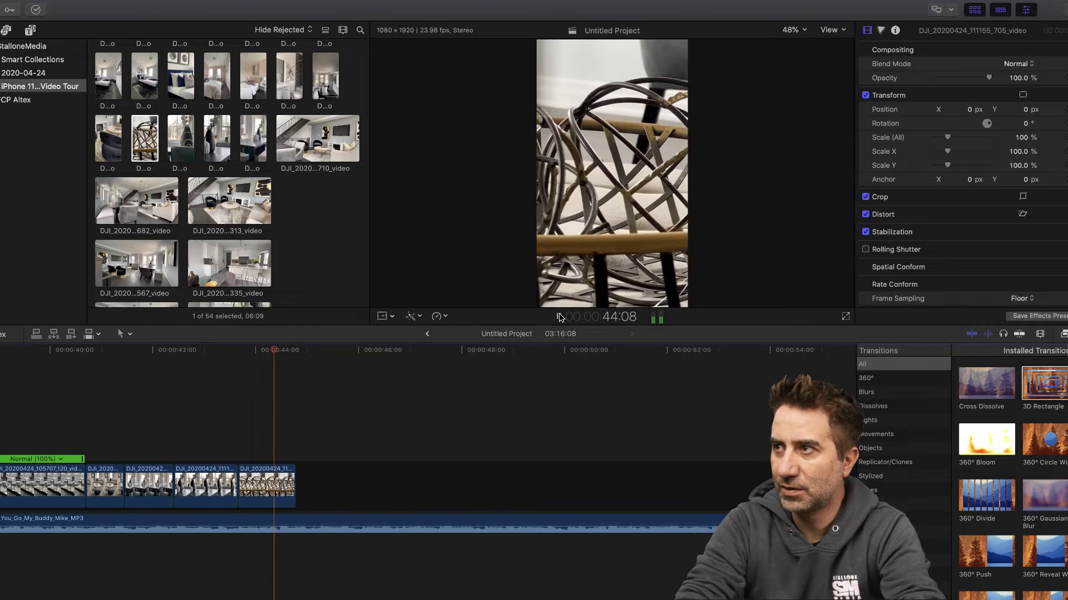
{"action": "left_click", "coordinate": [560, 317]}
{"action": "left_click", "coordinate": [267, 487]}
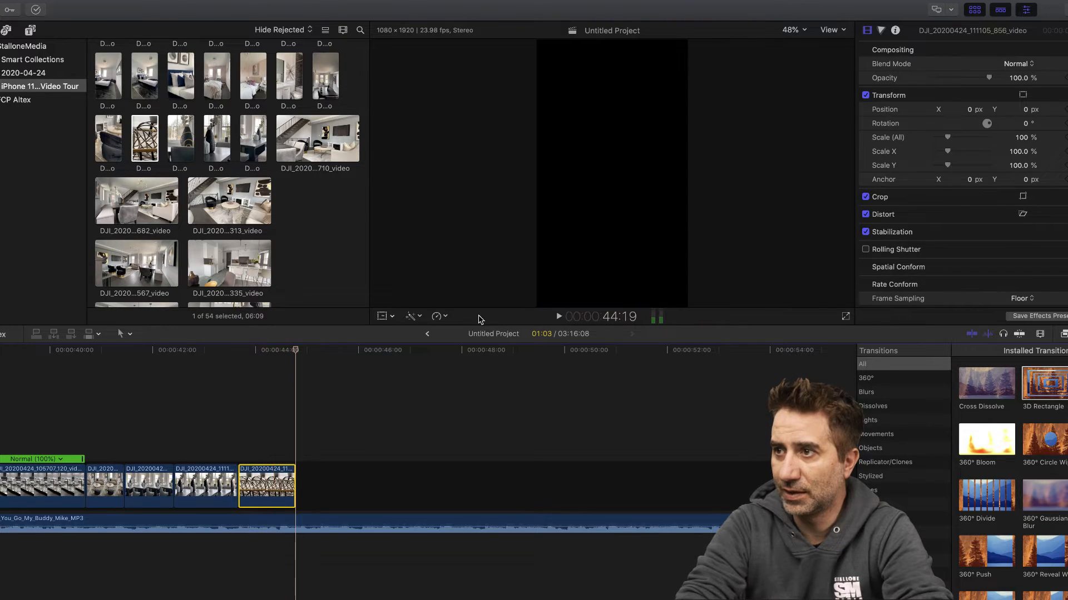
{"action": "left_click", "coordinate": [447, 317]}
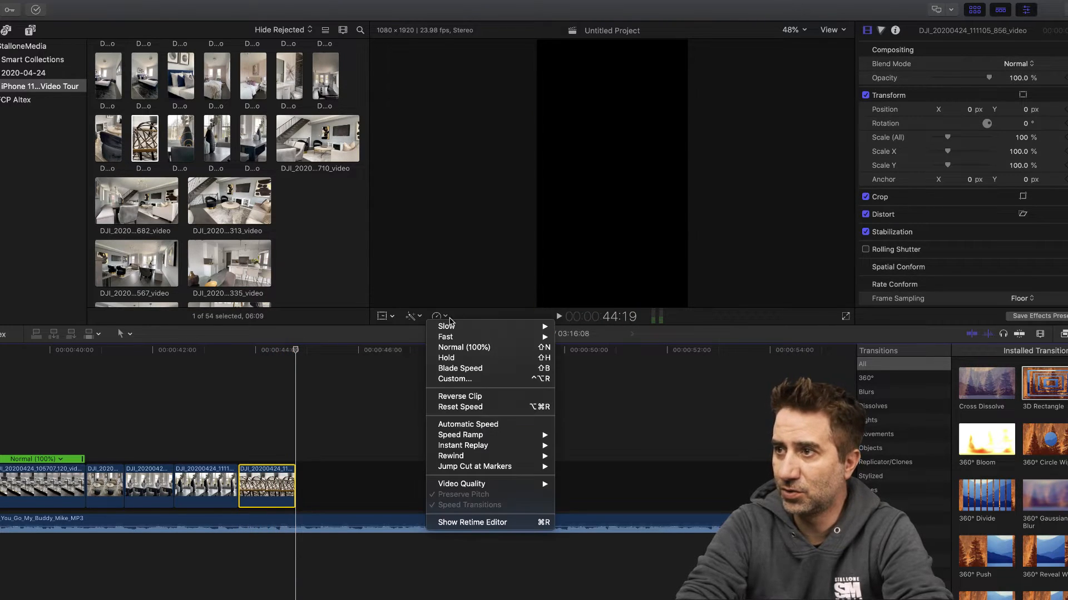
{"action": "left_click", "coordinate": [461, 348]}
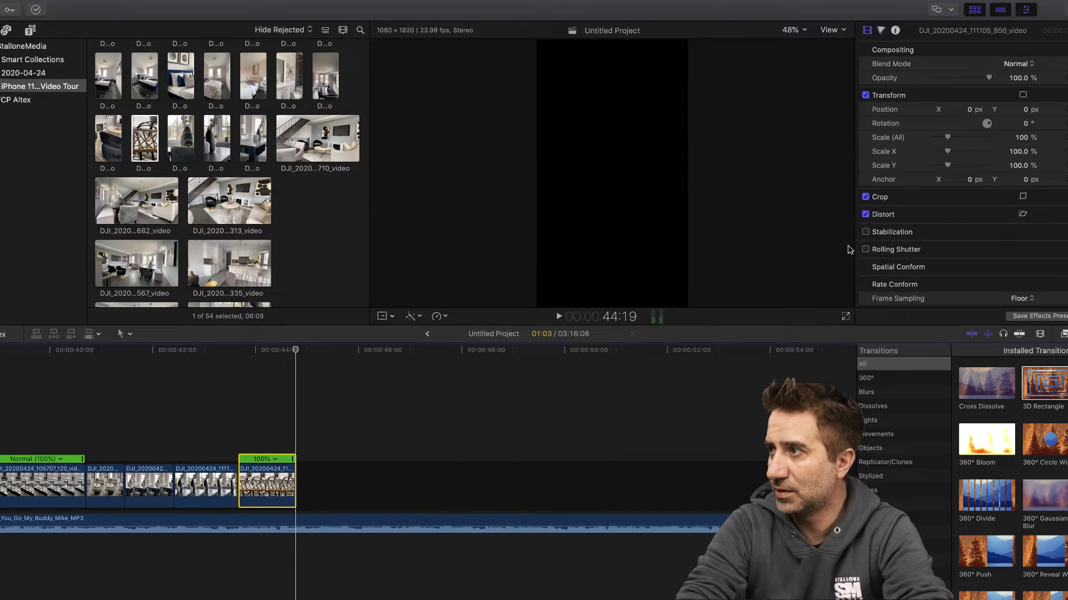
{"action": "left_click_drag", "start_coordinate": [294, 459], "coordinate": [461, 460]}
- Play the slowed woven chair clip from 43:19, cut it to a length of 01:21 and delete its remainder
{"action": "left_click", "coordinate": [245, 351]}
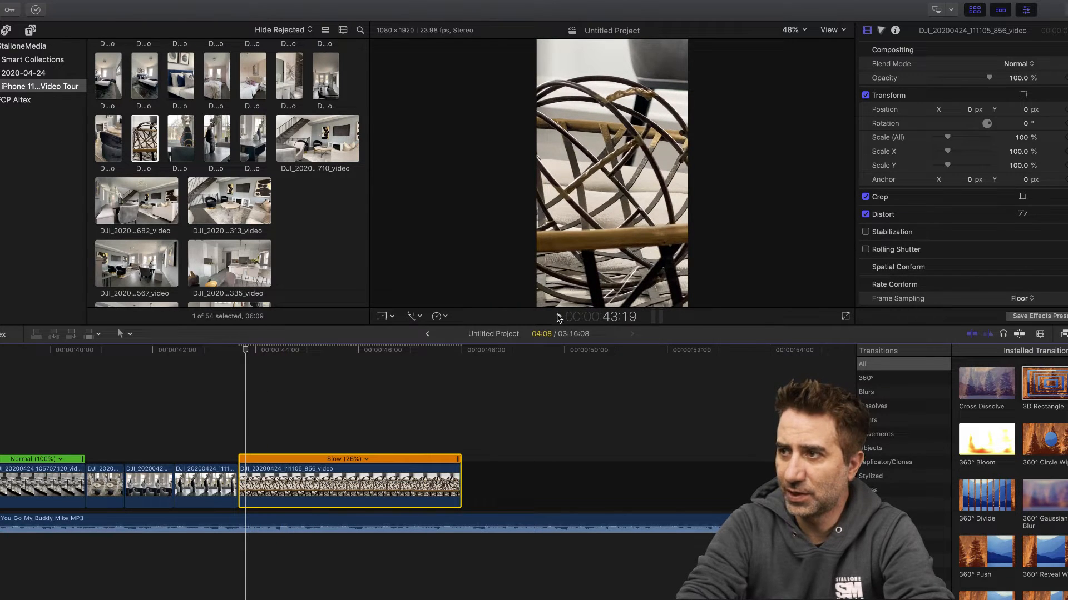
{"action": "left_click", "coordinate": [558, 317]}
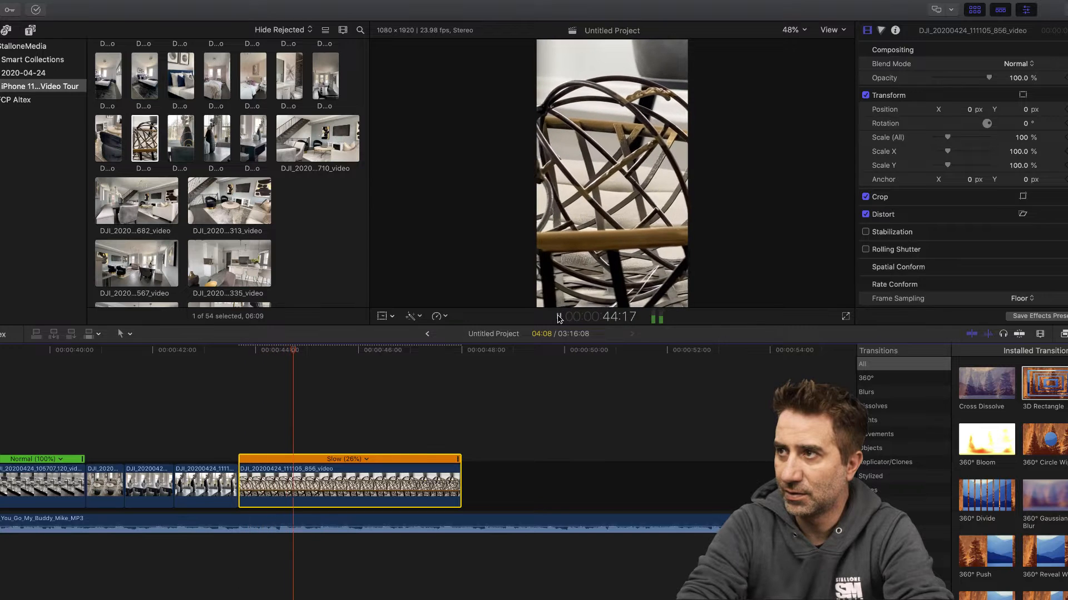
{"action": "key", "text": "b"}
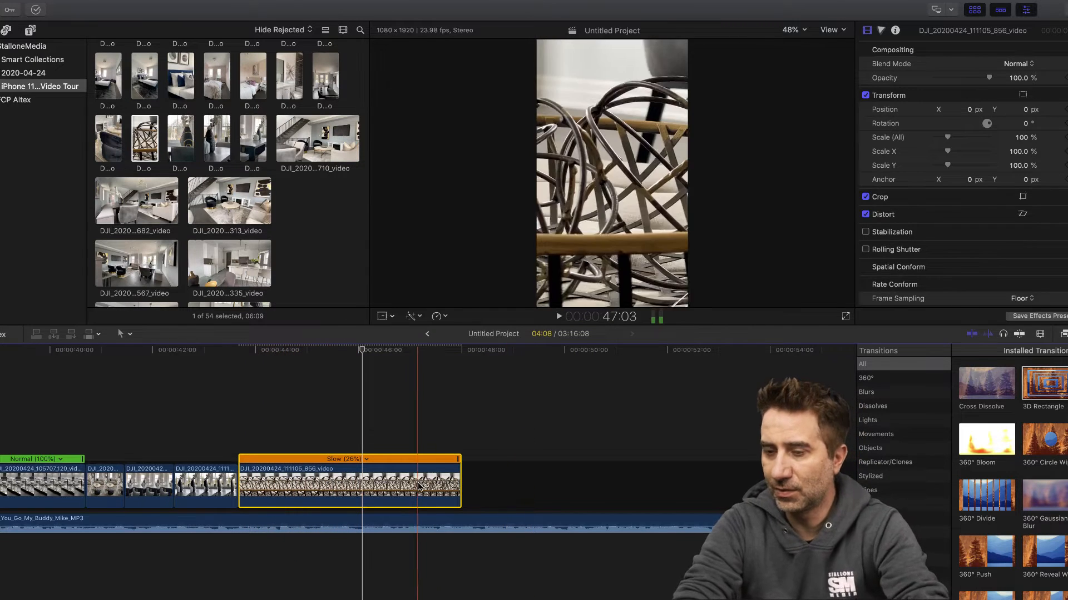
{"action": "left_click", "coordinate": [336, 492]}
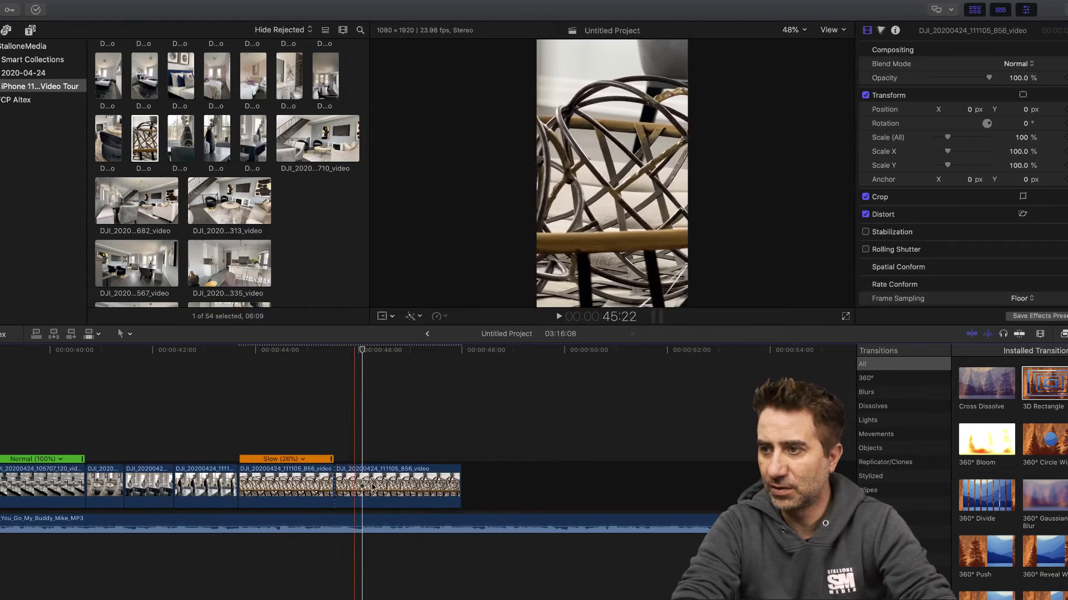
{"action": "key", "text": "a"}
{"action": "left_click", "coordinate": [368, 488]}
{"action": "key", "text": "Delete"}
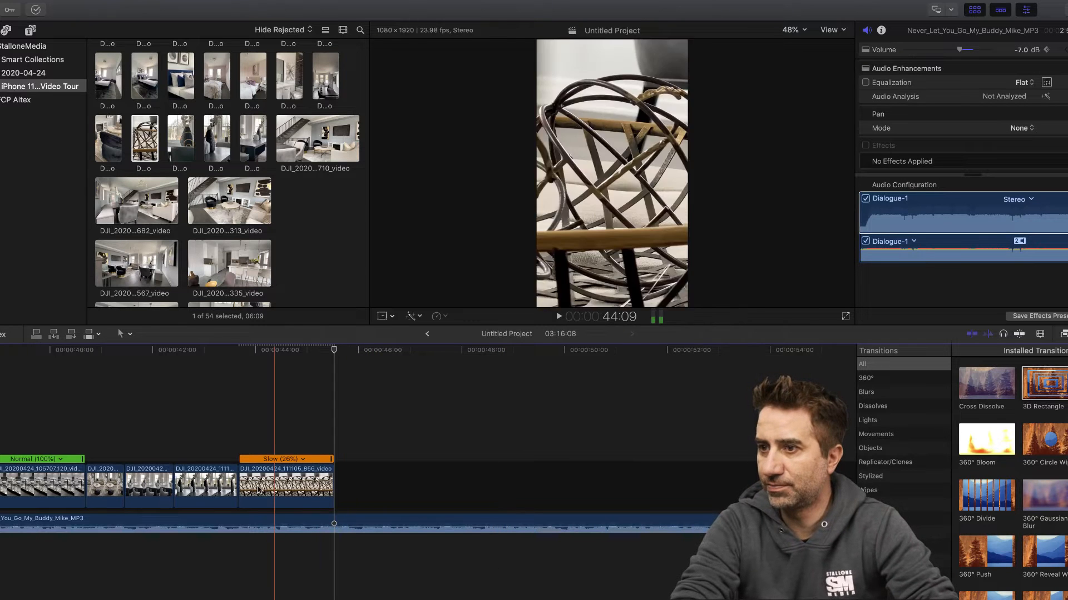
- Set the slowed woven chair clip's frame sampling to Optical Flow
{"action": "left_click", "coordinate": [286, 487]}
{"action": "left_click", "coordinate": [298, 351]}
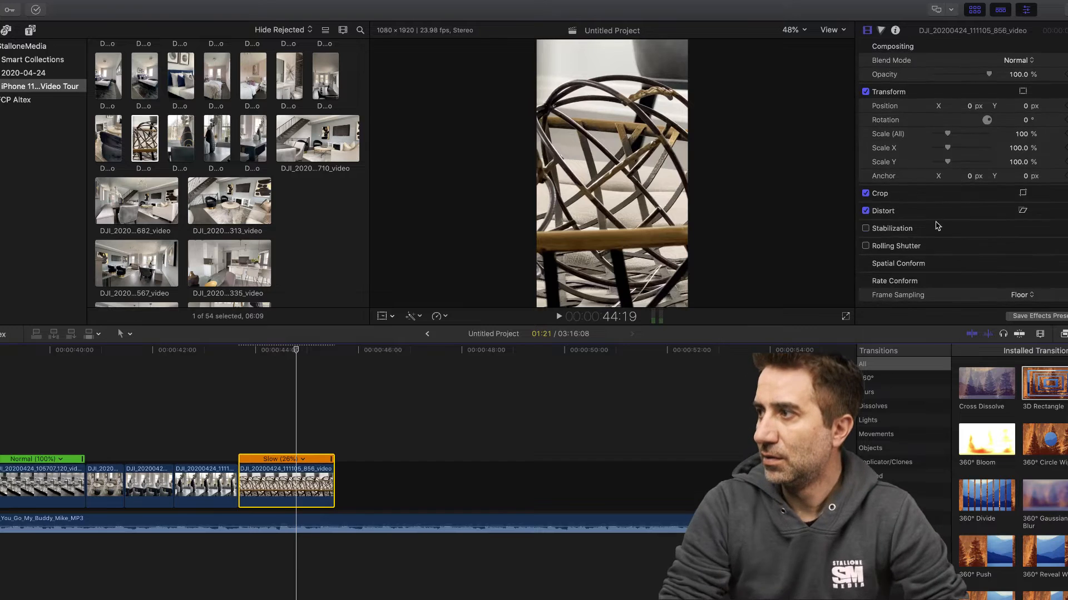
{"action": "scroll", "coordinate": [923, 245], "scroll_direction": "down", "scroll_amount": 1}
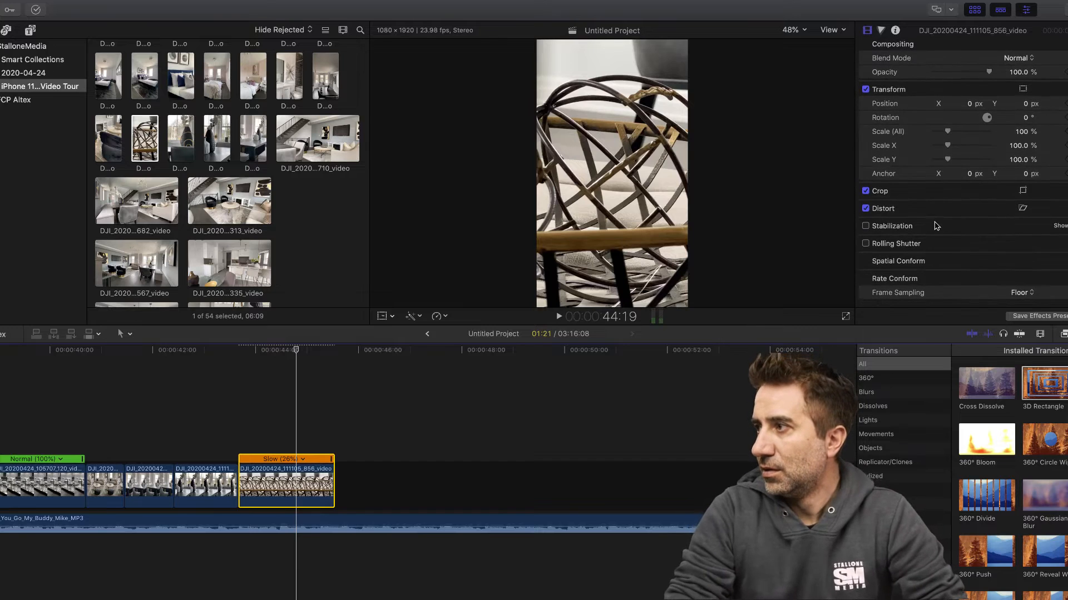
{"action": "left_click", "coordinate": [1017, 294]}
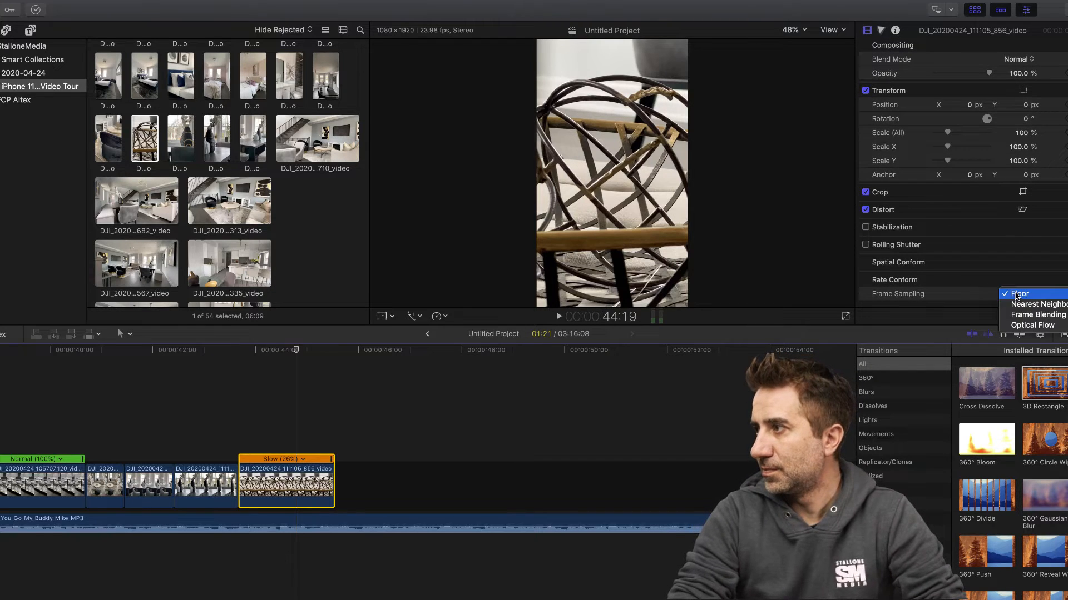
{"action": "left_click", "coordinate": [1032, 325]}
- Play the woven chair clip from 43:12 to check its motion and set its frame sampling to Frame Blending
{"action": "left_click", "coordinate": [231, 351]}
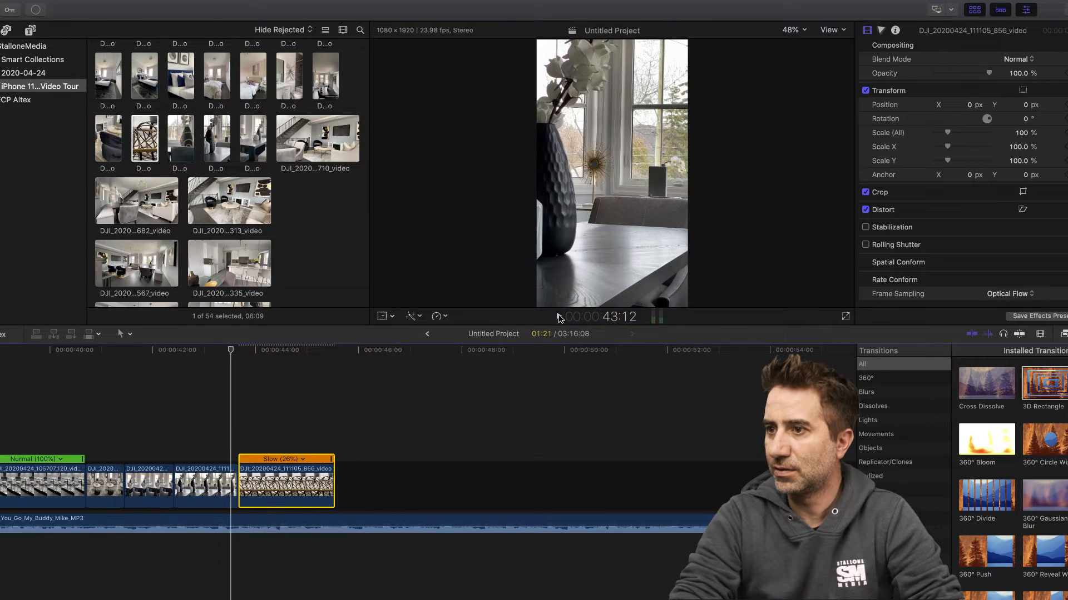
{"action": "left_click", "coordinate": [559, 317]}
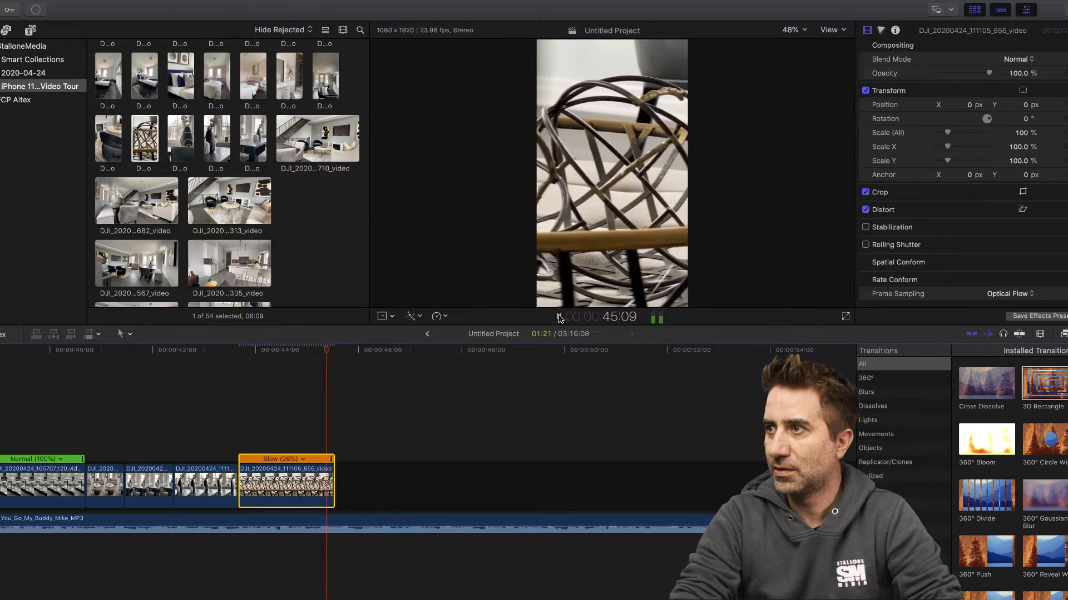
{"action": "left_click", "coordinate": [558, 316]}
{"action": "left_click", "coordinate": [1016, 295]}
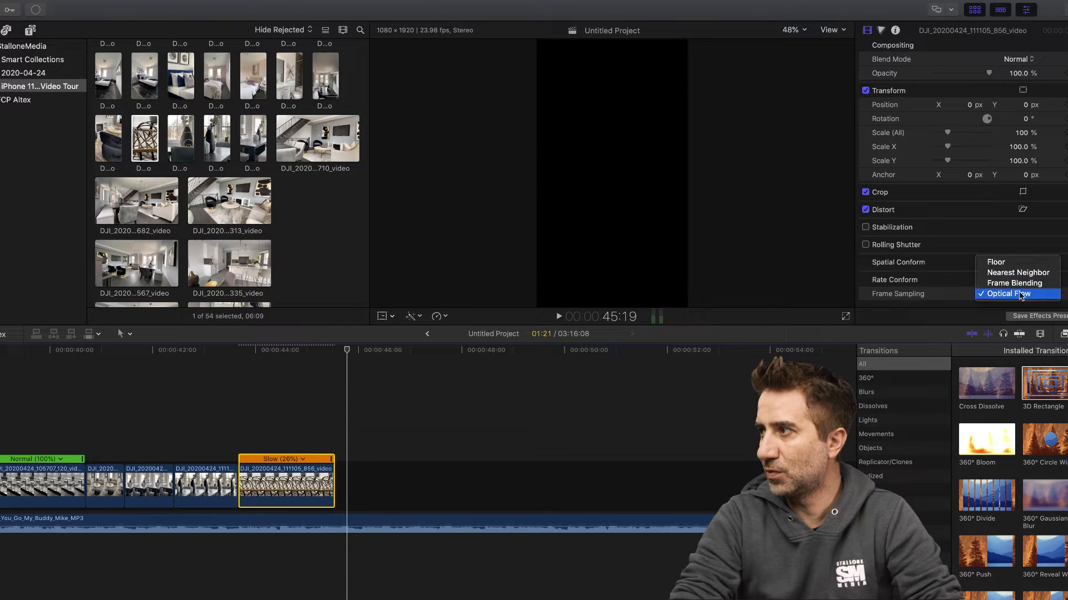
{"action": "left_click", "coordinate": [1014, 284]}
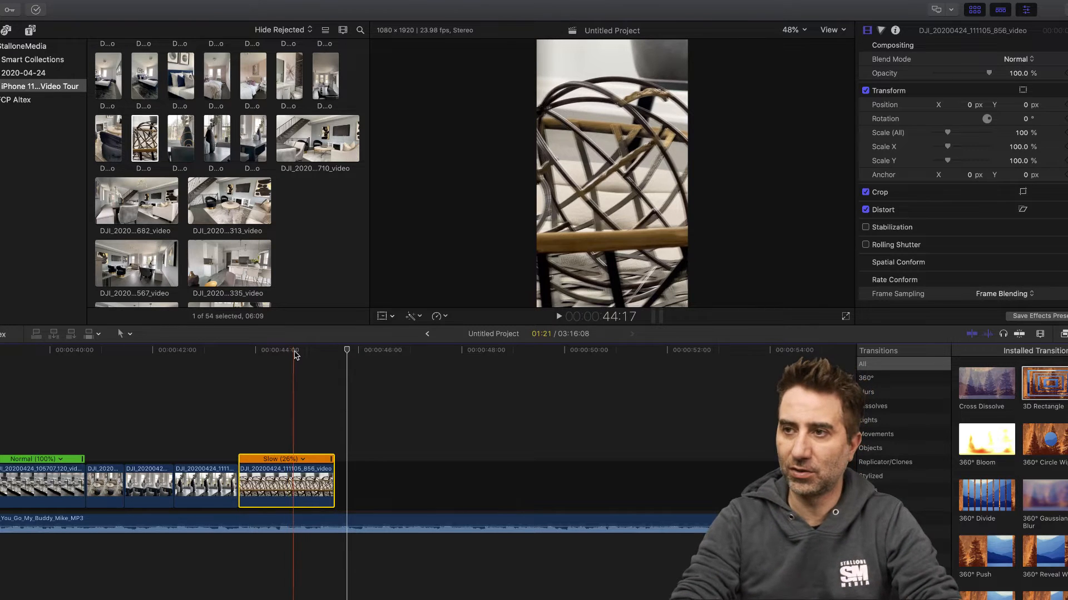
- Play the woven chair clip from 44:05 with frame blending and enable stabilization on it
{"action": "left_click", "coordinate": [268, 352]}
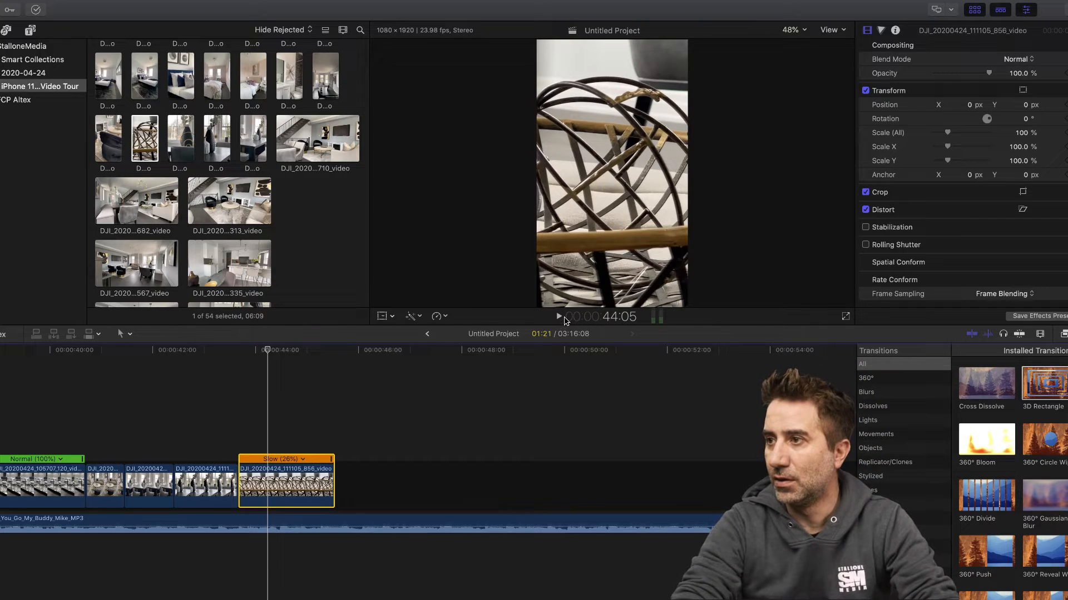
{"action": "left_click", "coordinate": [558, 317]}
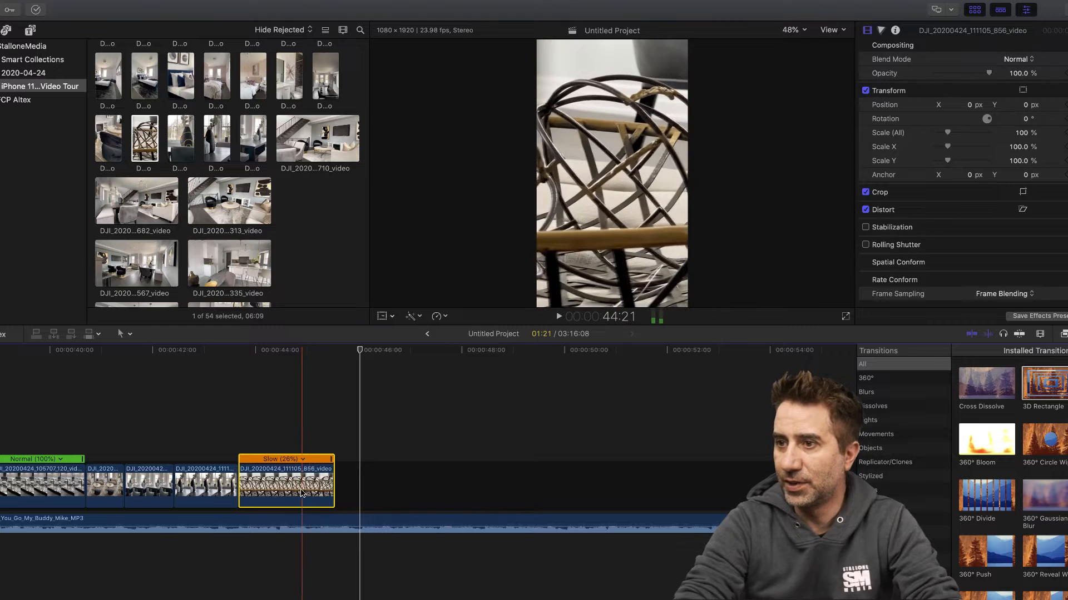
{"action": "left_click", "coordinate": [296, 350]}
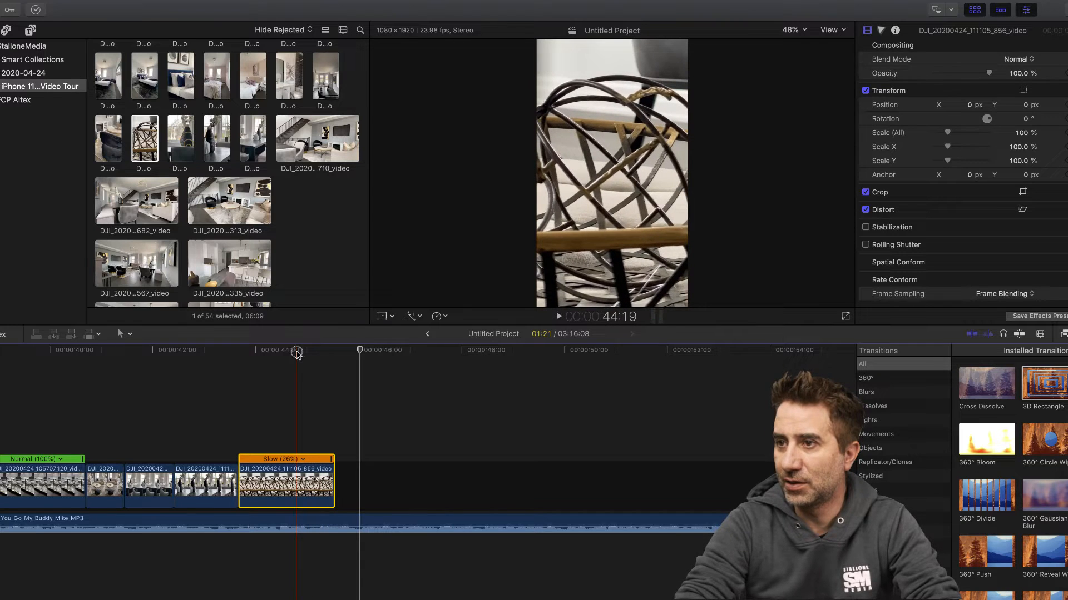
{"action": "left_click", "coordinate": [865, 228]}
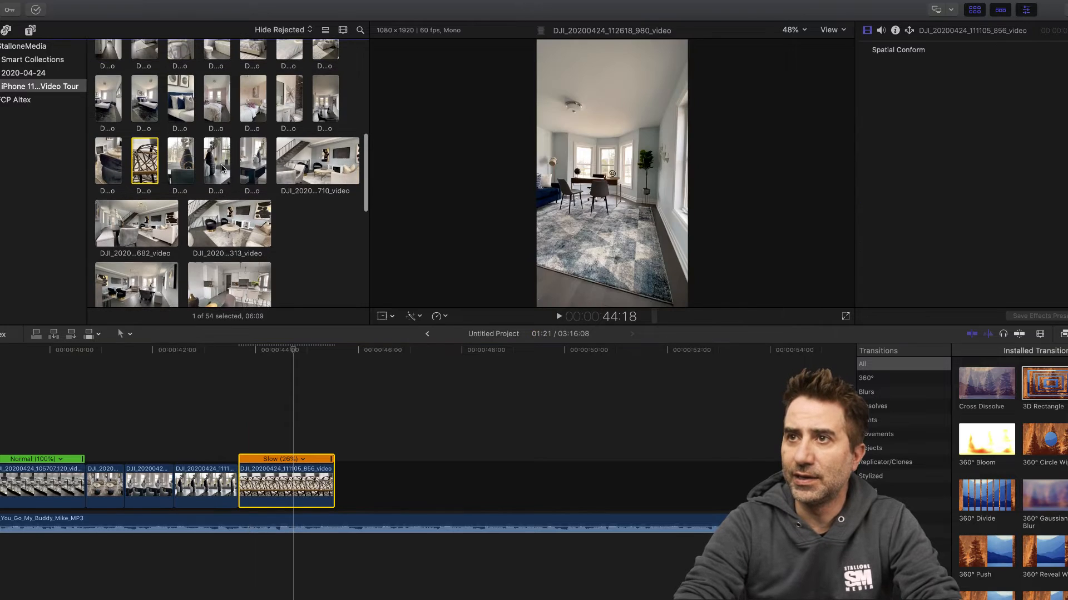
- Append the kitchen clip DJI_20200424_105720_476_video after the woven chair clip and cut away its first 03:05
{"action": "scroll", "coordinate": [220, 168], "scroll_direction": "up", "scroll_amount": 3}
{"action": "scroll", "coordinate": [194, 157], "scroll_direction": "up", "scroll_amount": 5}
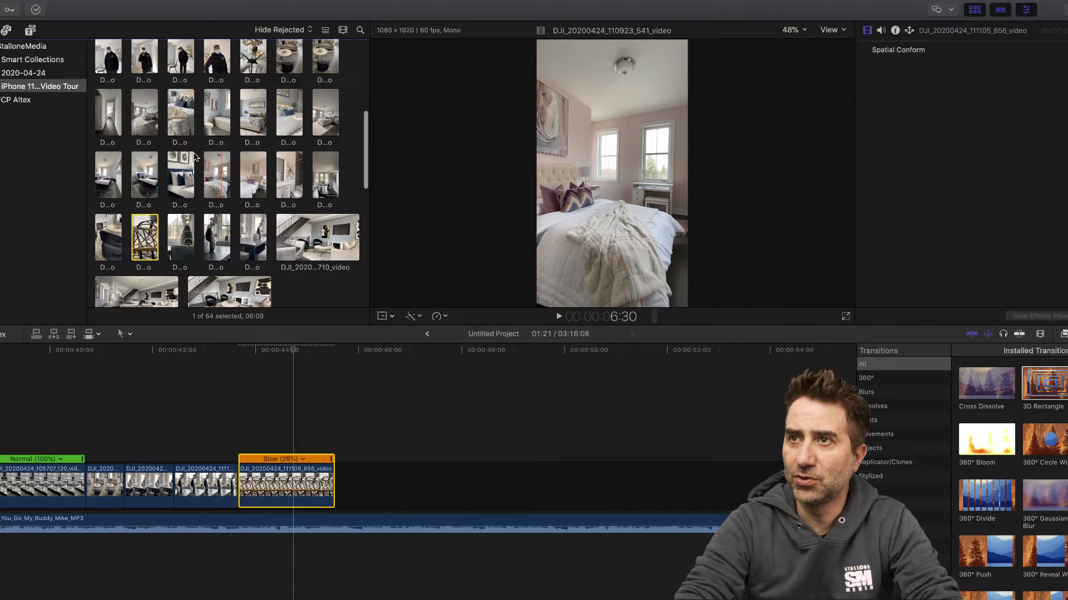
{"action": "scroll", "coordinate": [194, 157], "scroll_direction": "up", "scroll_amount": 2}
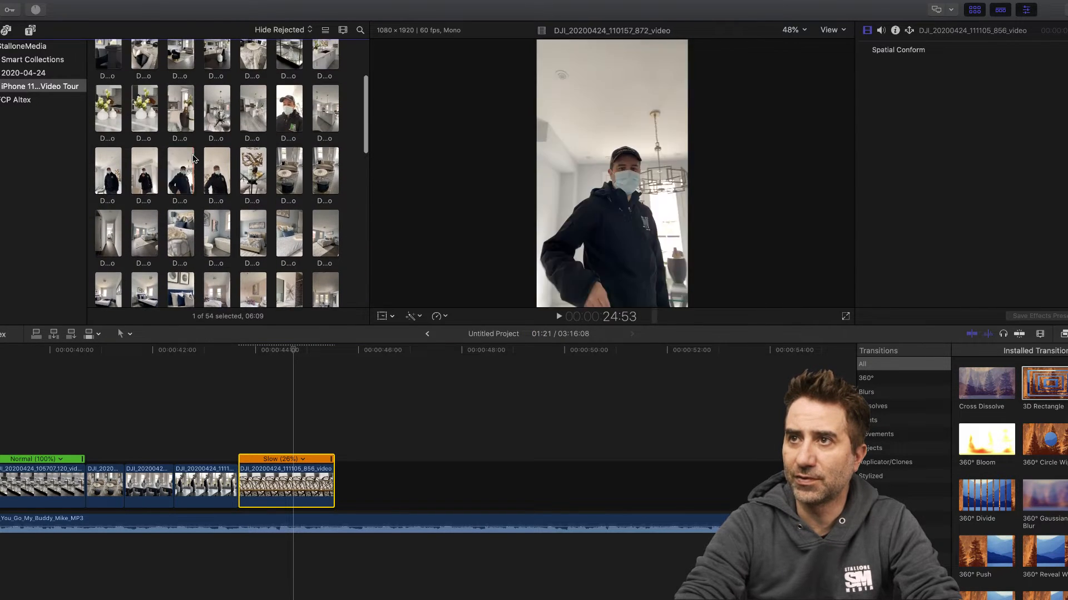
{"action": "scroll", "coordinate": [307, 101], "scroll_direction": "up", "scroll_amount": 2}
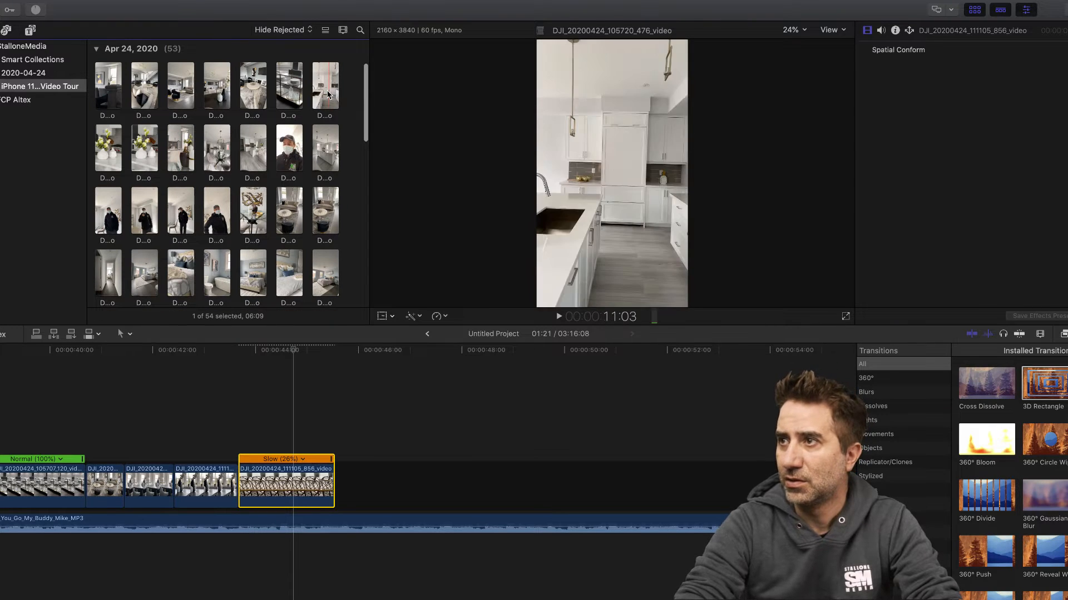
{"action": "left_click_drag", "start_coordinate": [324, 92], "coordinate": [343, 485]}
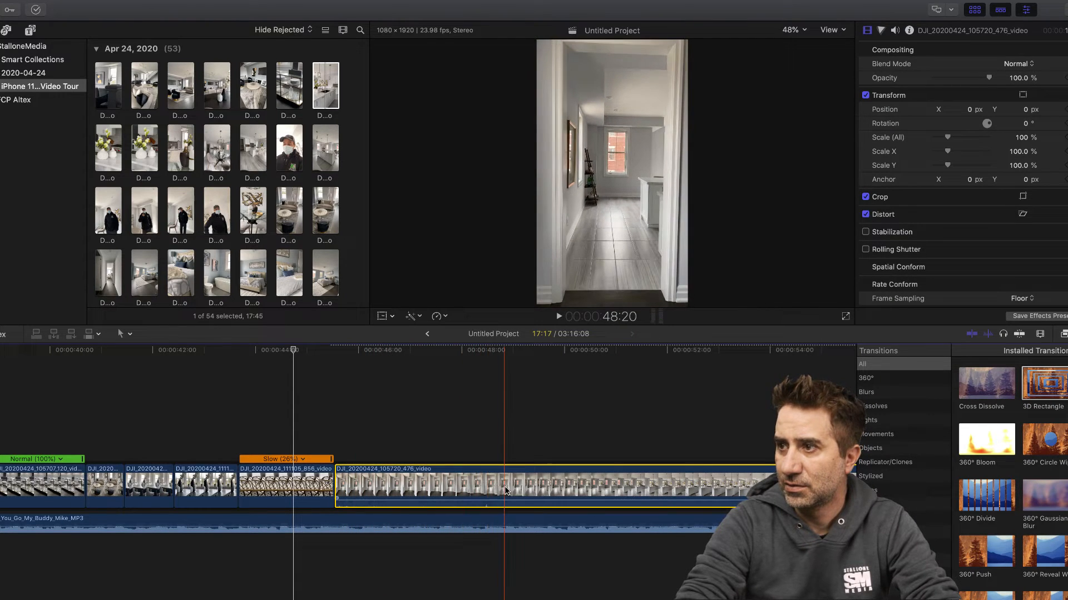
{"action": "key", "text": "super+b"}
{"action": "left_click", "coordinate": [454, 488]}
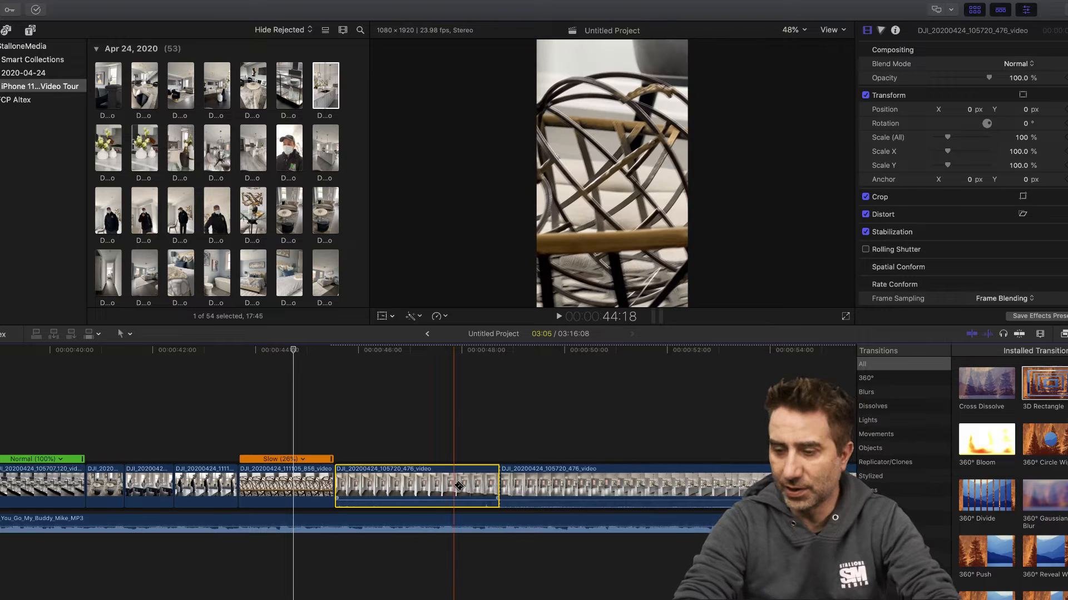
{"action": "key", "text": "Delete"}
- Detach the audio from the kitchen clip and delete that audio
{"action": "left_click", "coordinate": [421, 485]}
{"action": "right_click", "coordinate": [421, 485]}
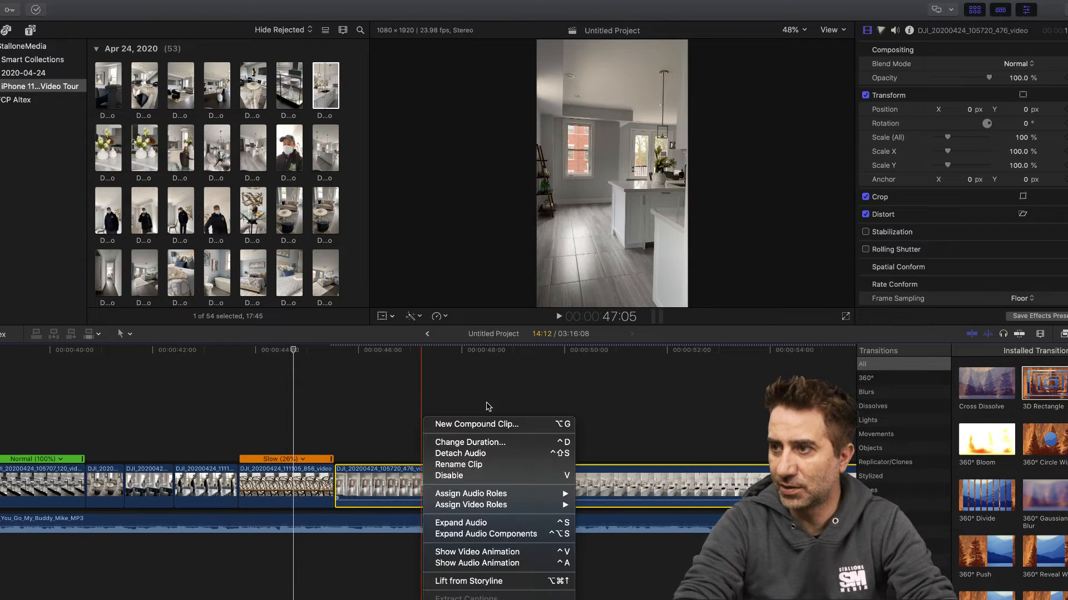
{"action": "left_click", "coordinate": [459, 453]}
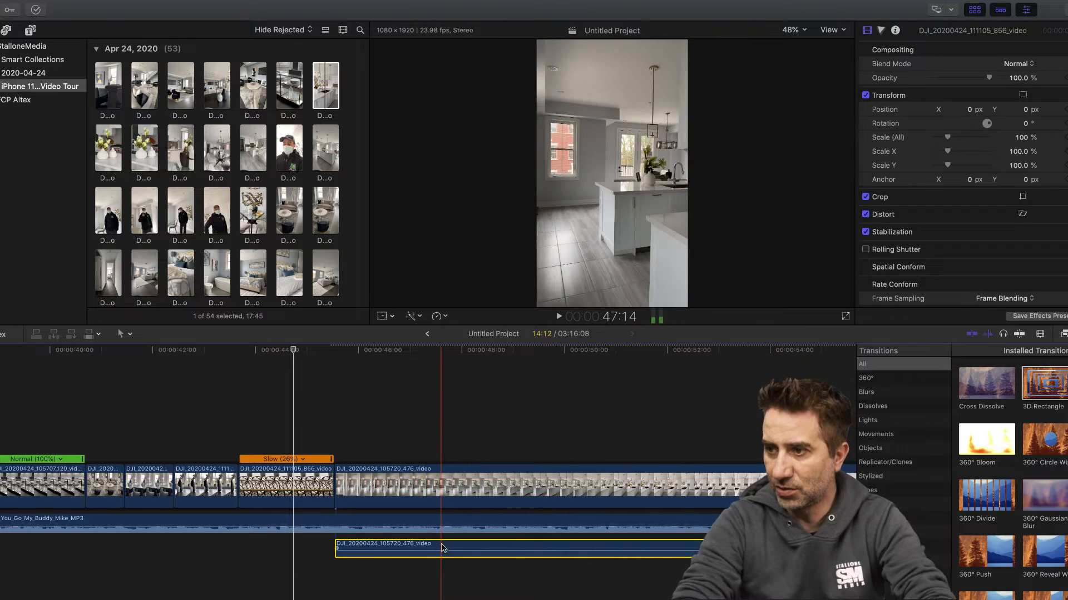
{"action": "left_click", "coordinate": [445, 544]}
{"action": "key", "text": "Delete"}
- Play the kitchen clip from 45:15 and split its speed at about 50:06, where the camera reaches the island
{"action": "left_click", "coordinate": [369, 485]}
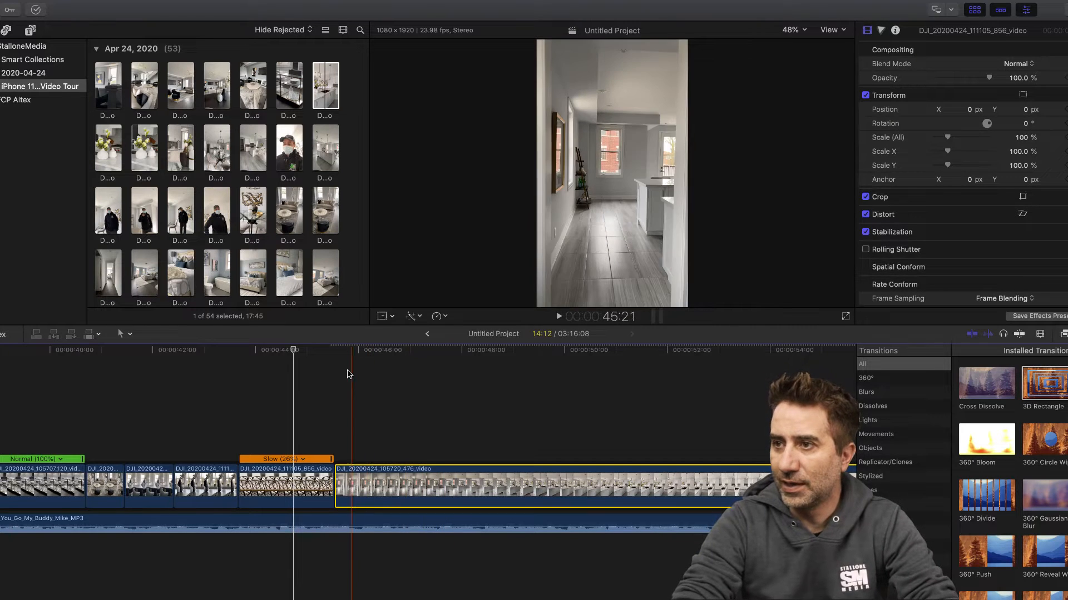
{"action": "left_click", "coordinate": [340, 350]}
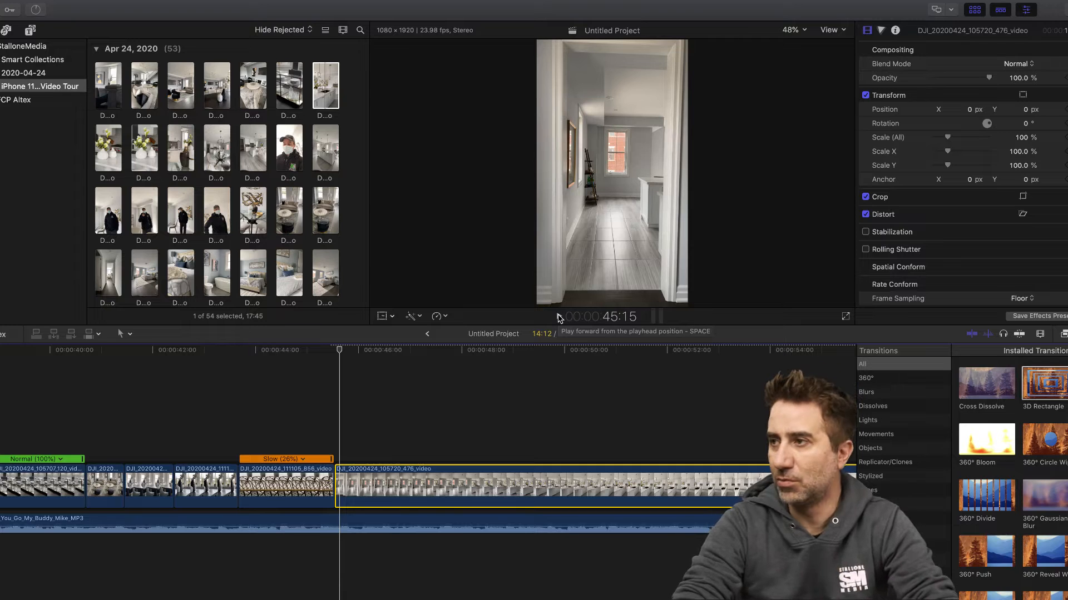
{"action": "left_click", "coordinate": [559, 318]}
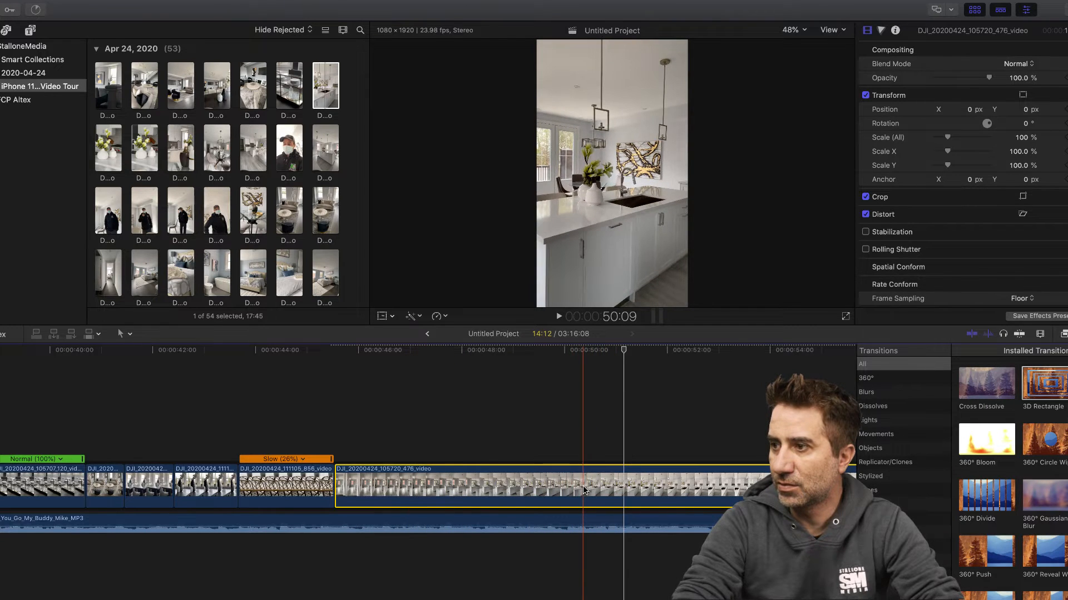
{"action": "key", "text": "shift+b"}
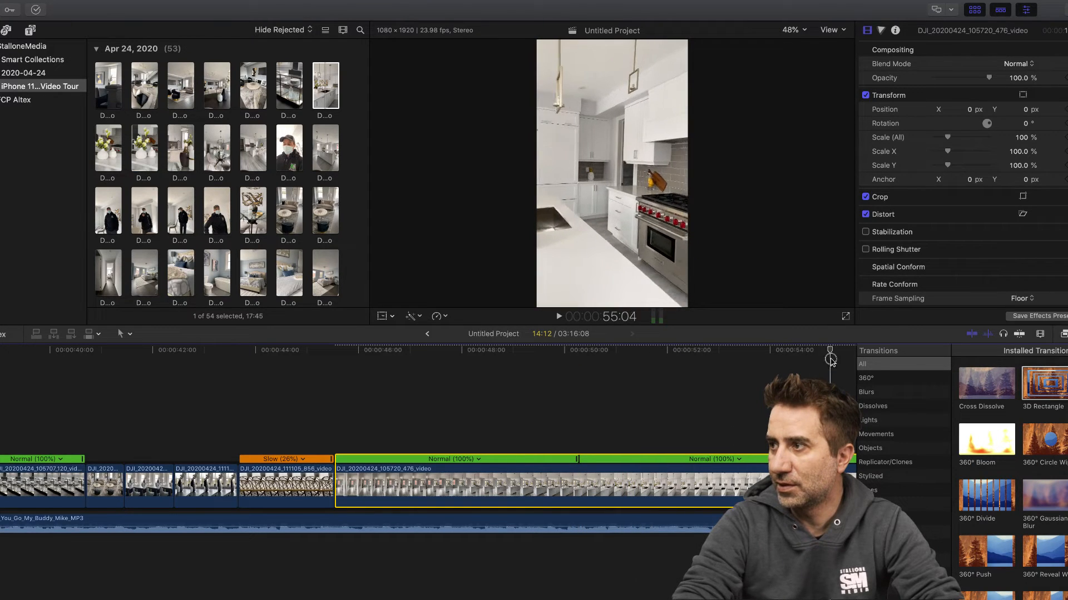
- Split the kitchen clip's speed again at about 53:06 and apply a Fast speed to the section between the two splits
{"action": "left_click", "coordinate": [731, 446]}
{"action": "key", "text": "shift+b"}
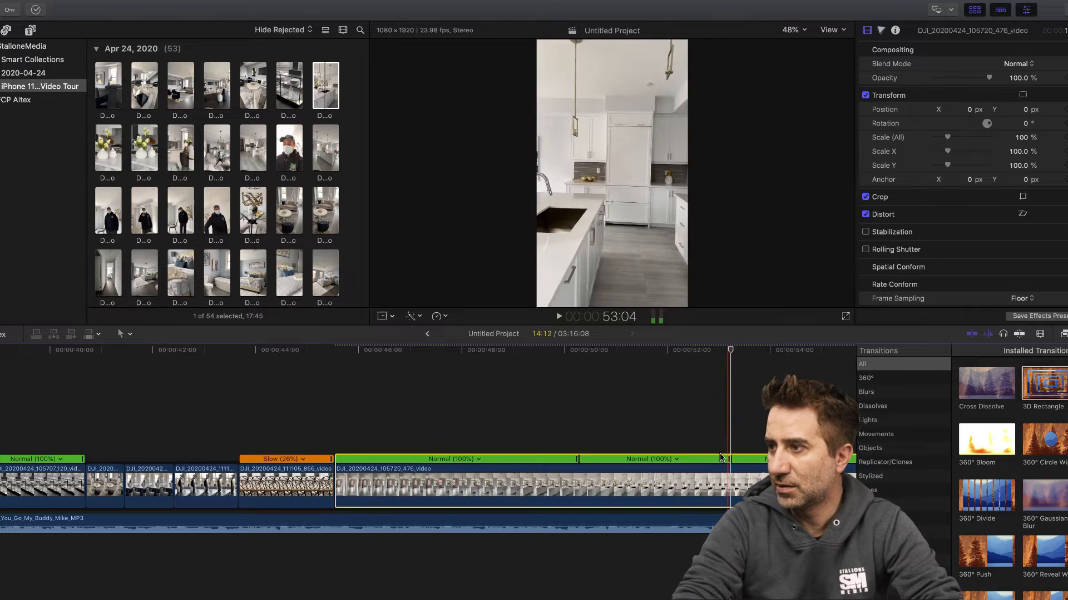
{"action": "left_click", "coordinate": [677, 460]}
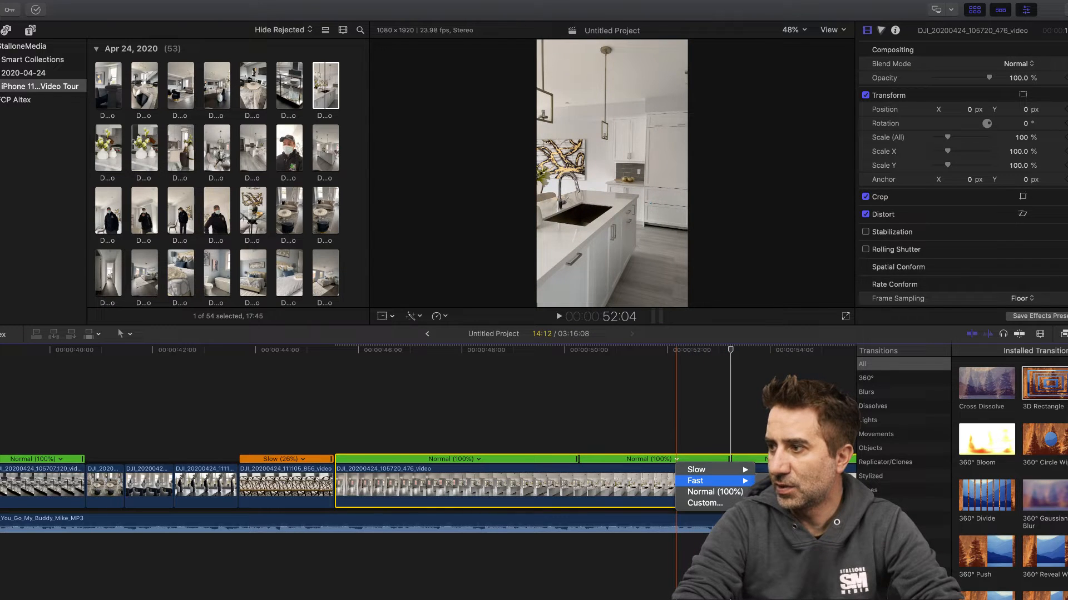
{"action": "left_click", "coordinate": [770, 503]}
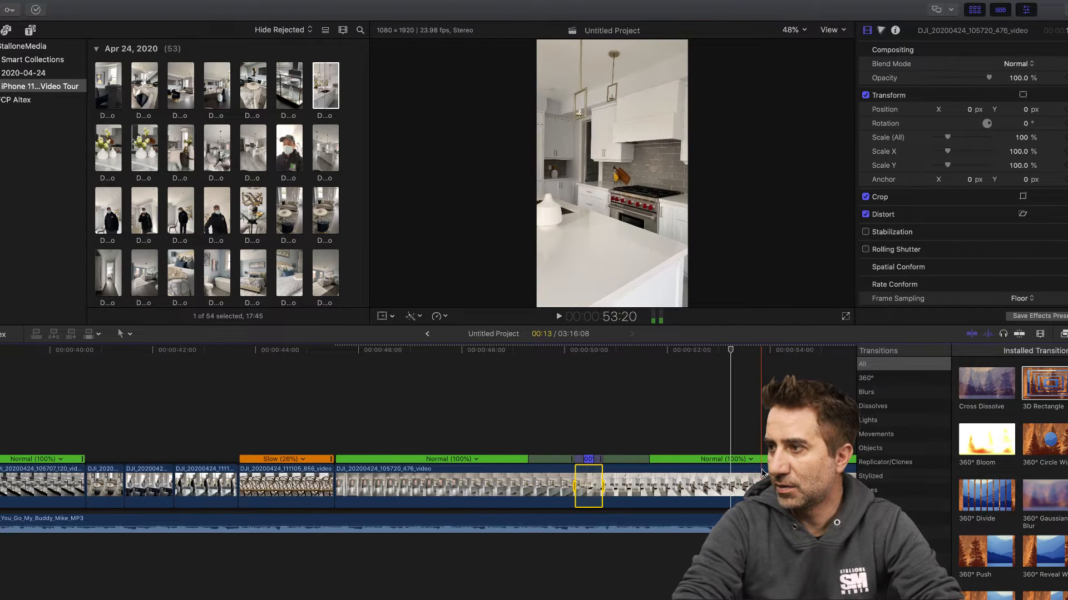
{"action": "left_click", "coordinate": [763, 474]}
{"action": "key", "text": "b"}
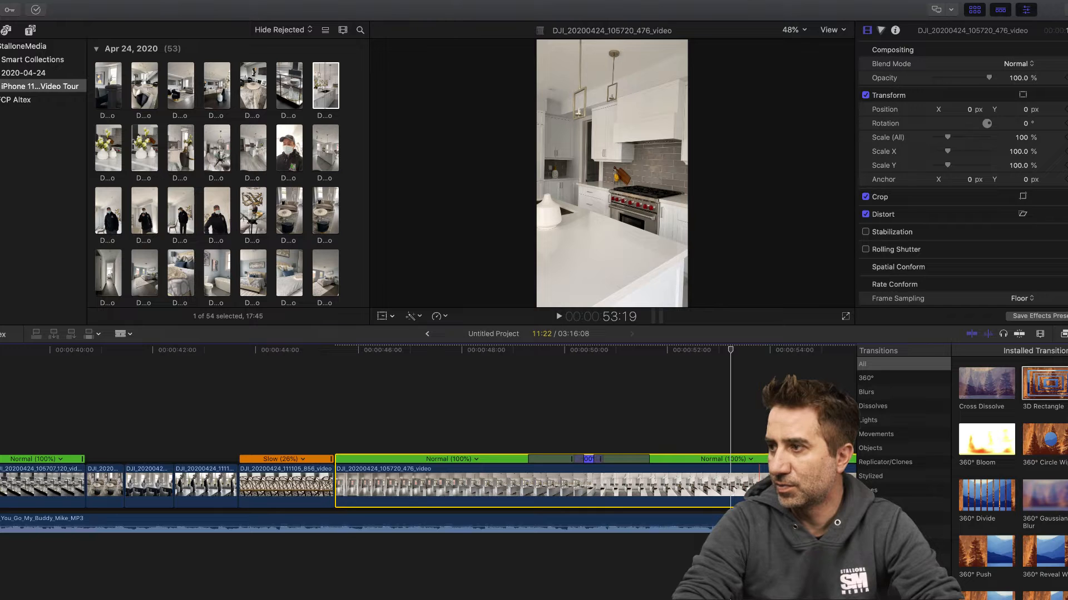
{"action": "left_click", "coordinate": [759, 483]}
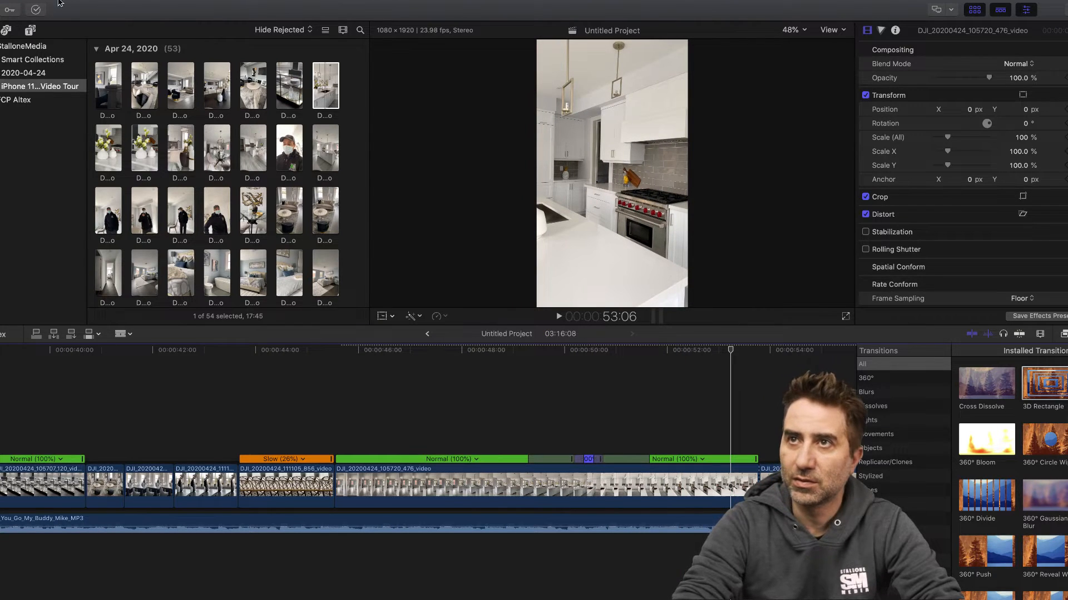
{"action": "left_click", "coordinate": [96, 6]}
{"action": "left_click", "coordinate": [101, 20]}
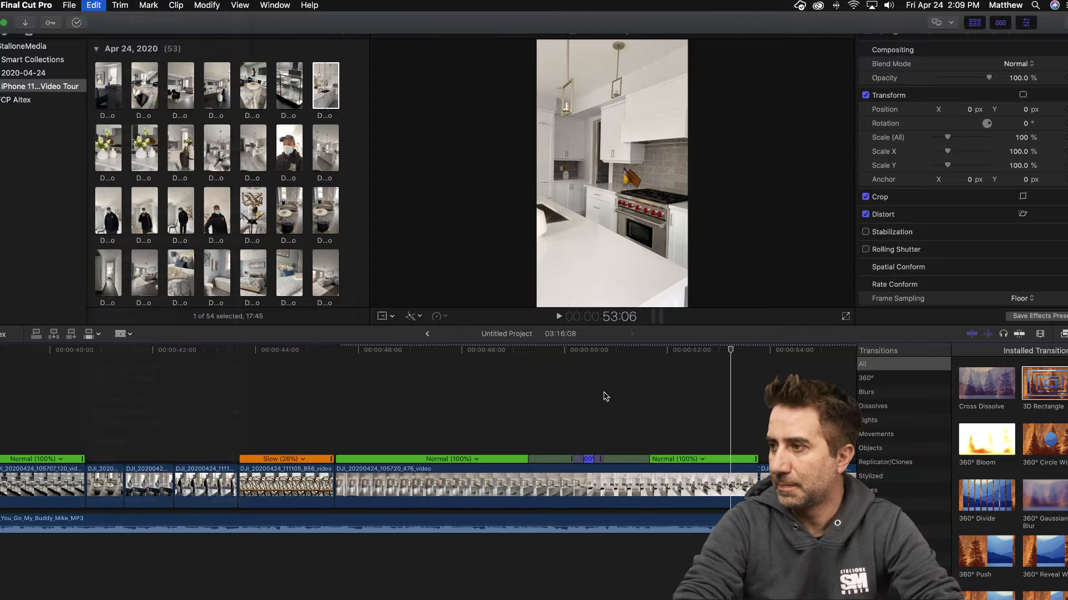
- Split the kitchen clip's speed at 53:19 and set the section after the fast part to Slow (50%)
{"action": "key", "text": "shift+b"}
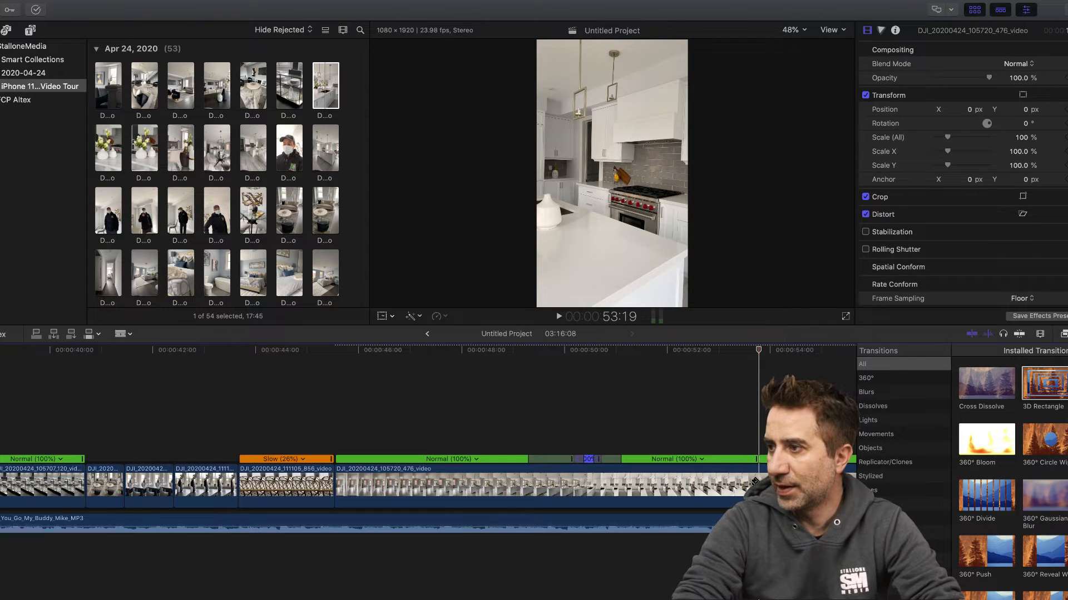
{"action": "left_click", "coordinate": [701, 460]}
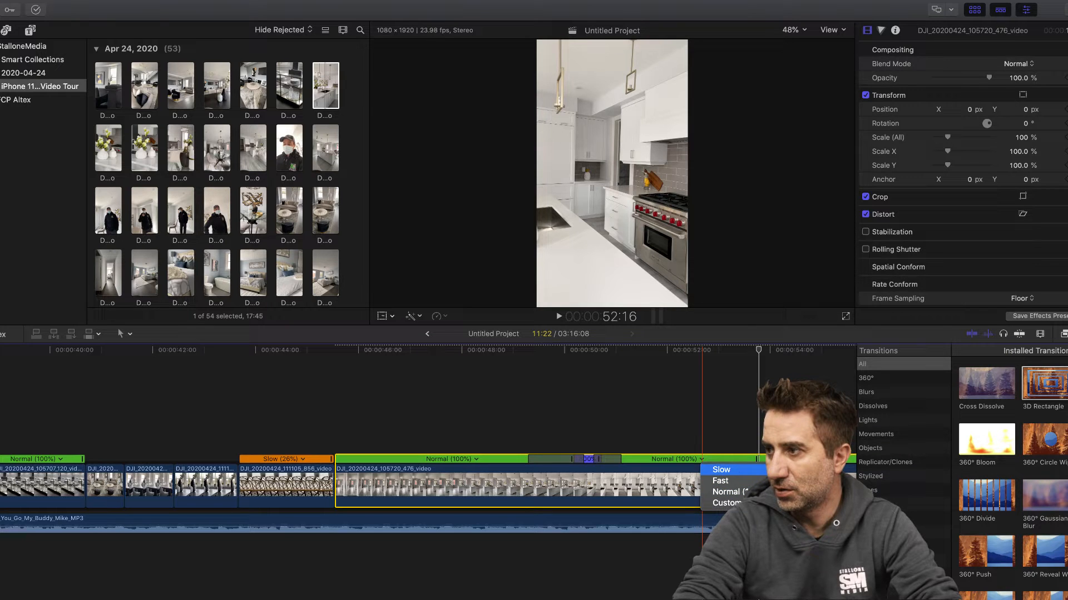
{"action": "left_click", "coordinate": [721, 470]}
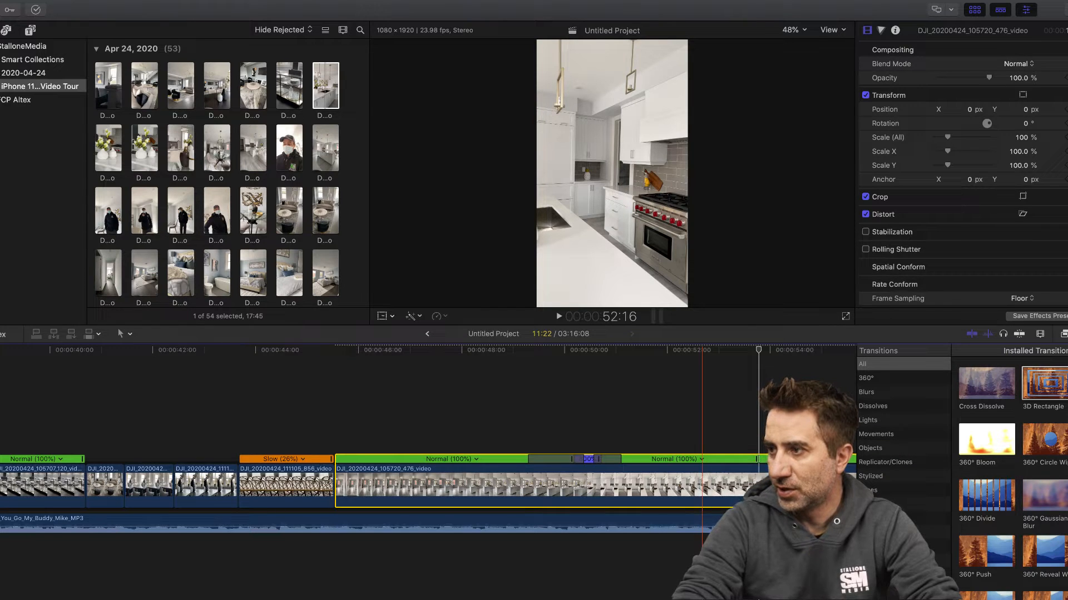
- Trim about one second off the end of the kitchen clip
{"action": "scroll", "coordinate": [643, 411], "scroll_direction": "right", "scroll_amount": 10}
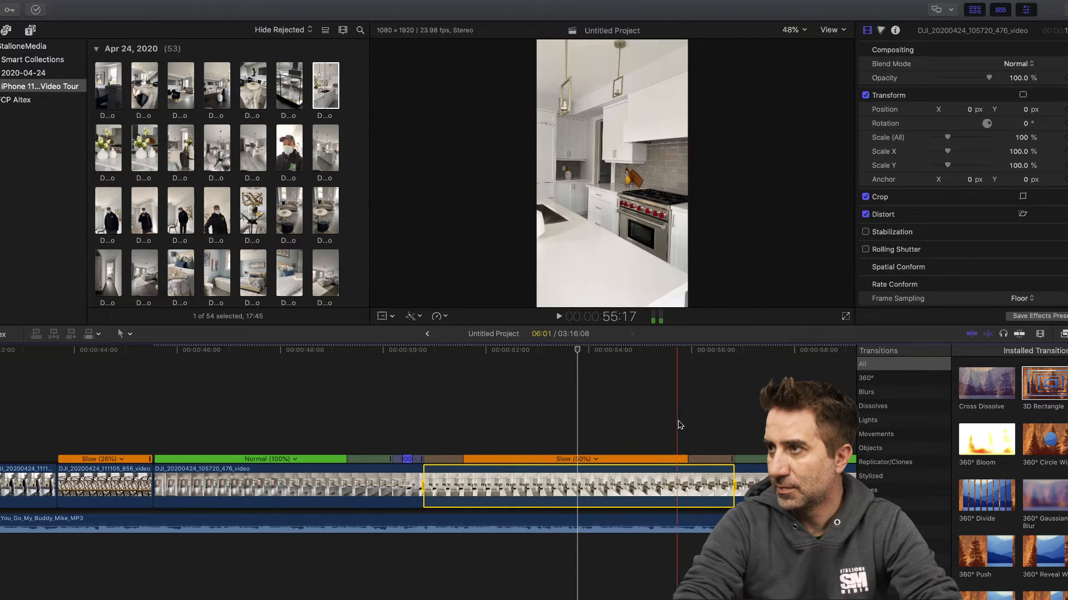
{"action": "scroll", "coordinate": [688, 426], "scroll_direction": "right", "scroll_amount": 15}
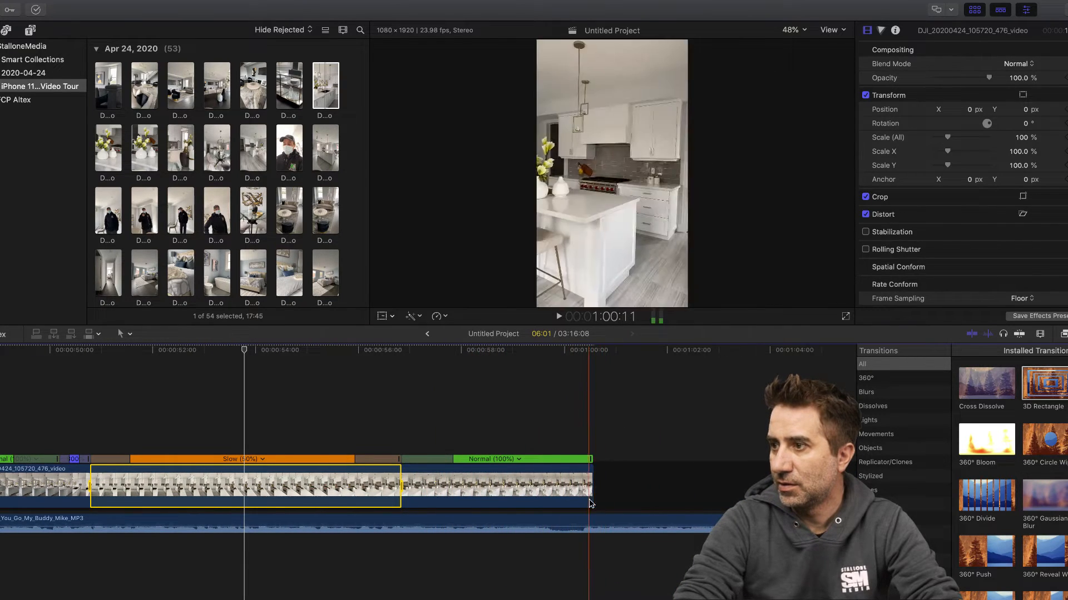
{"action": "left_click_drag", "start_coordinate": [592, 495], "coordinate": [543, 493]}
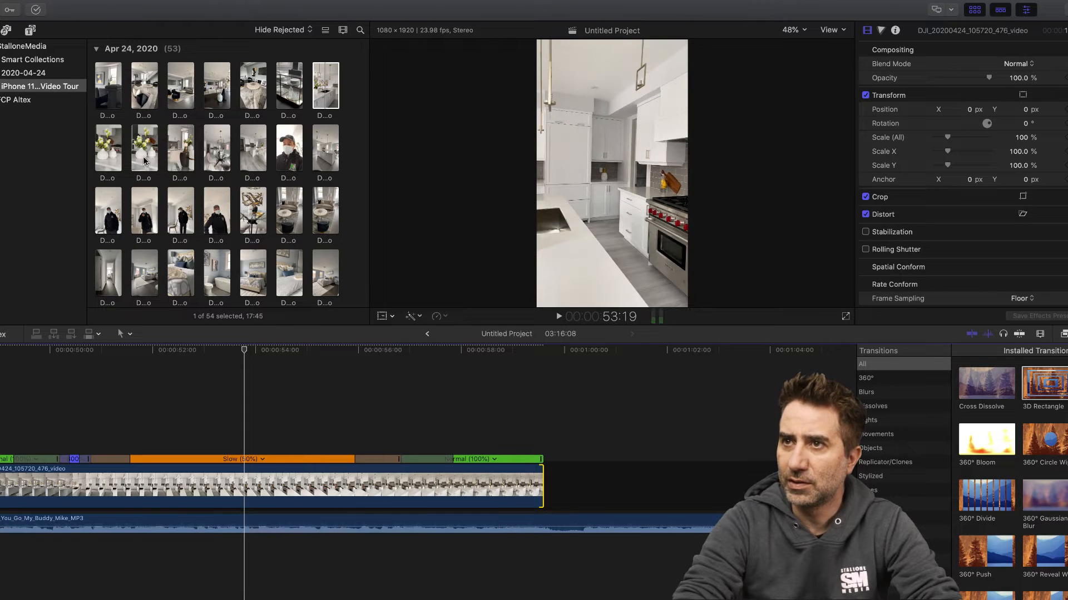
- Append the flower-and-faucet close-up DJI_20200424_105759_323_video after the kitchen clip, cut it at about 1:01:12 and delete the part before the cut
{"action": "left_click", "coordinate": [144, 160]}
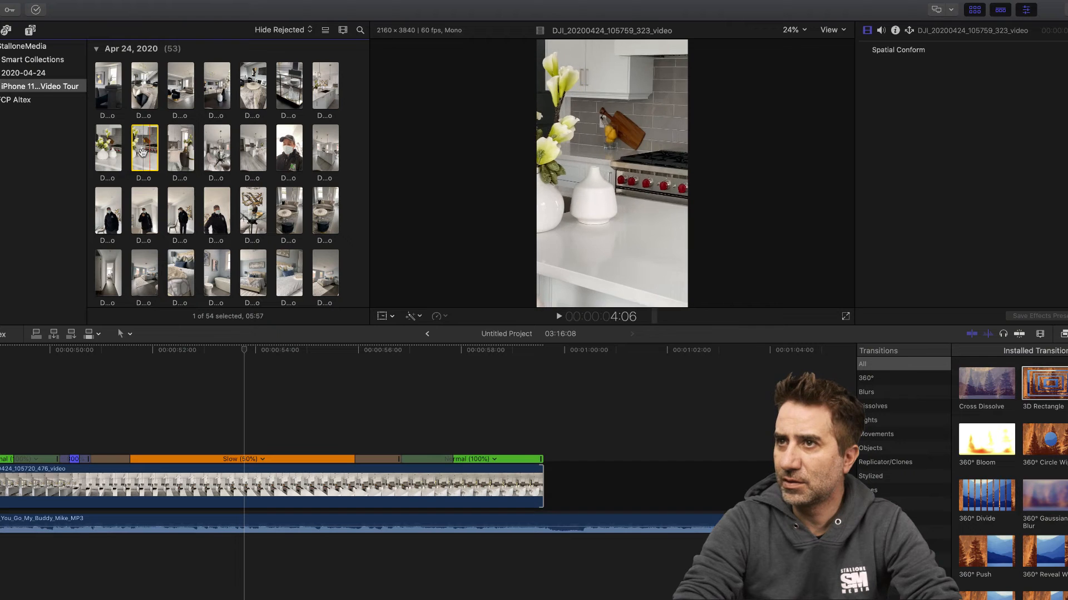
{"action": "left_click_drag", "start_coordinate": [139, 153], "coordinate": [549, 474]}
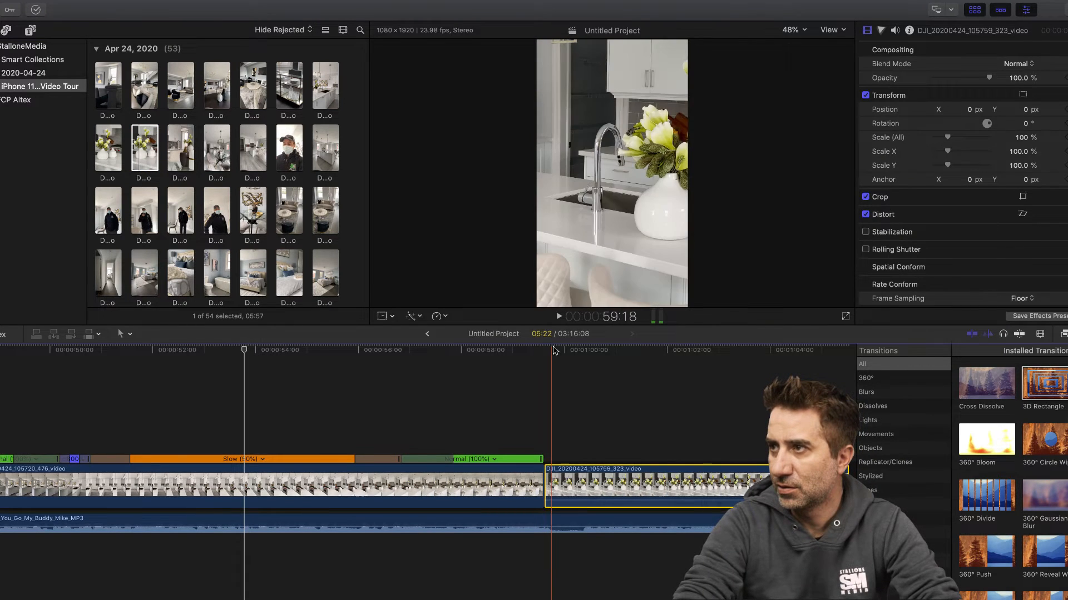
{"action": "left_click", "coordinate": [644, 351]}
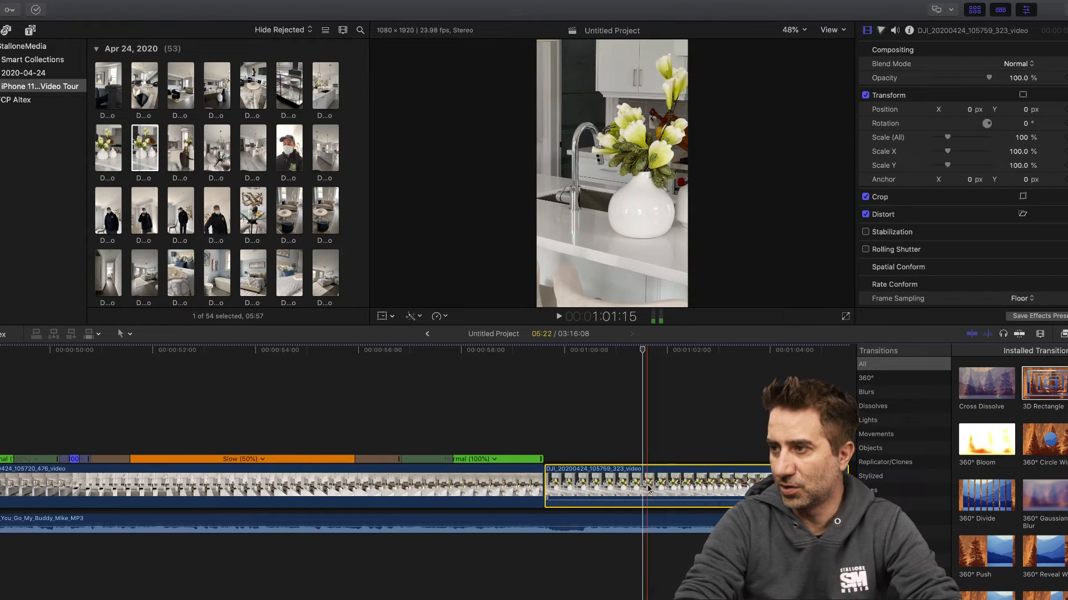
{"action": "key", "text": "super+b"}
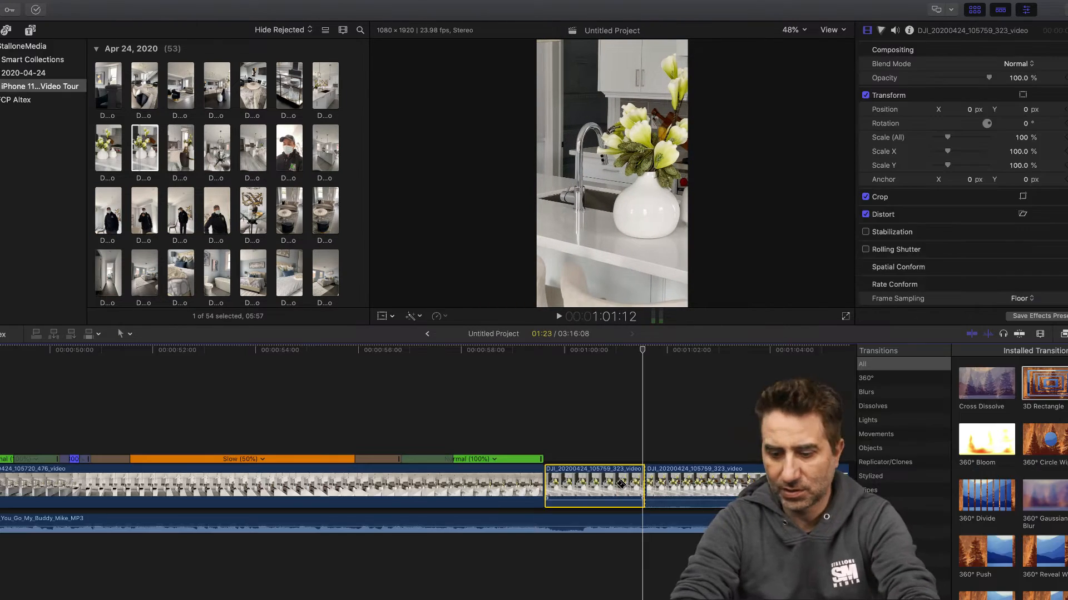
{"action": "key", "text": "Delete"}
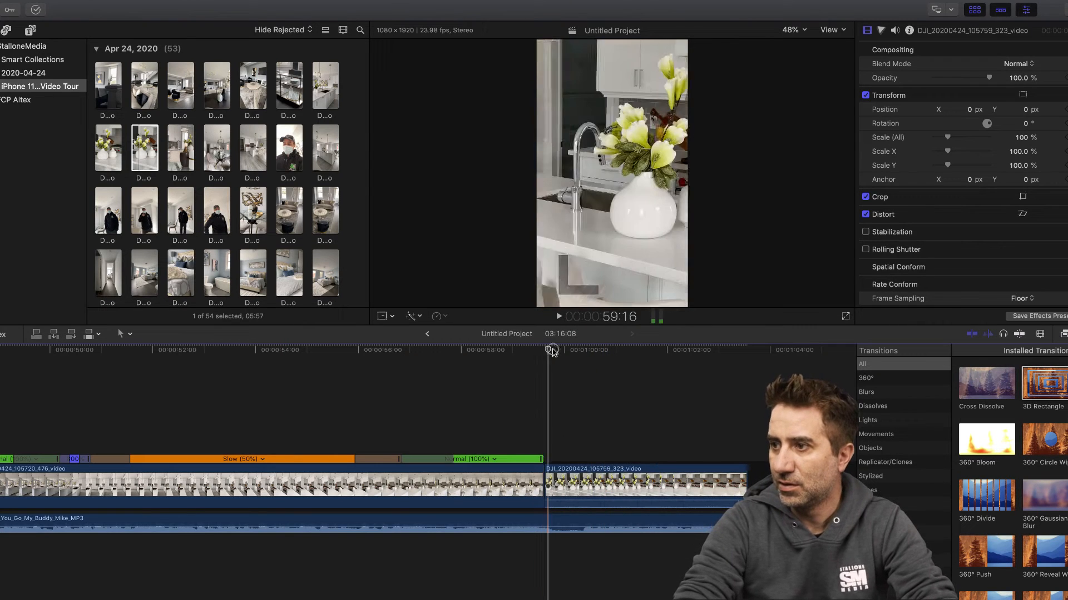
- Trim the flower close-up's end to 1:00:09, leaving 19 frames, and detach and remove its audio
{"action": "left_click_drag", "start_coordinate": [552, 352], "coordinate": [583, 352]}
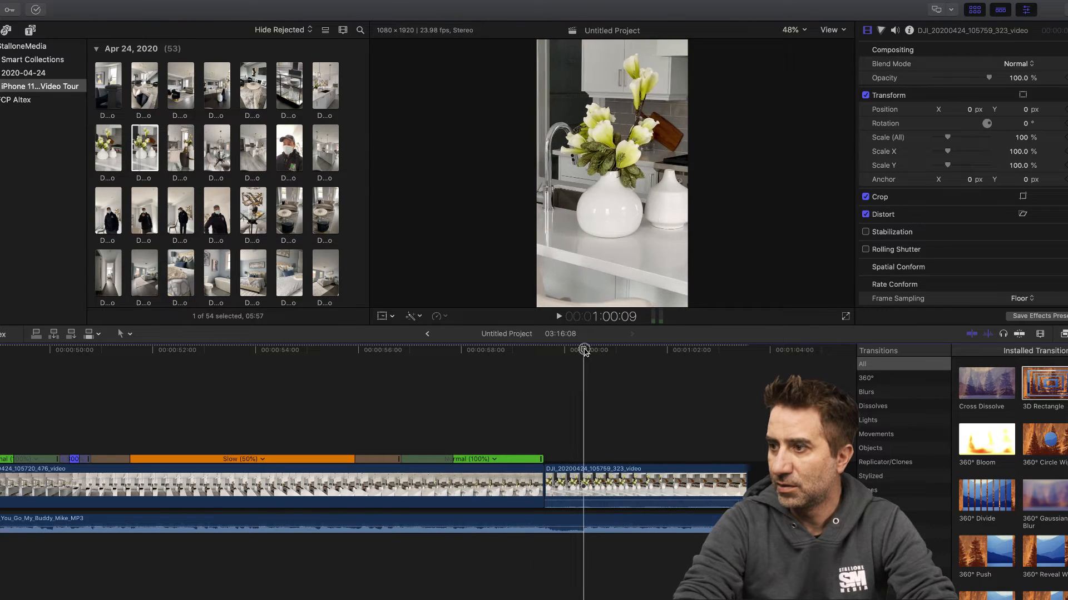
{"action": "left_click", "coordinate": [739, 485]}
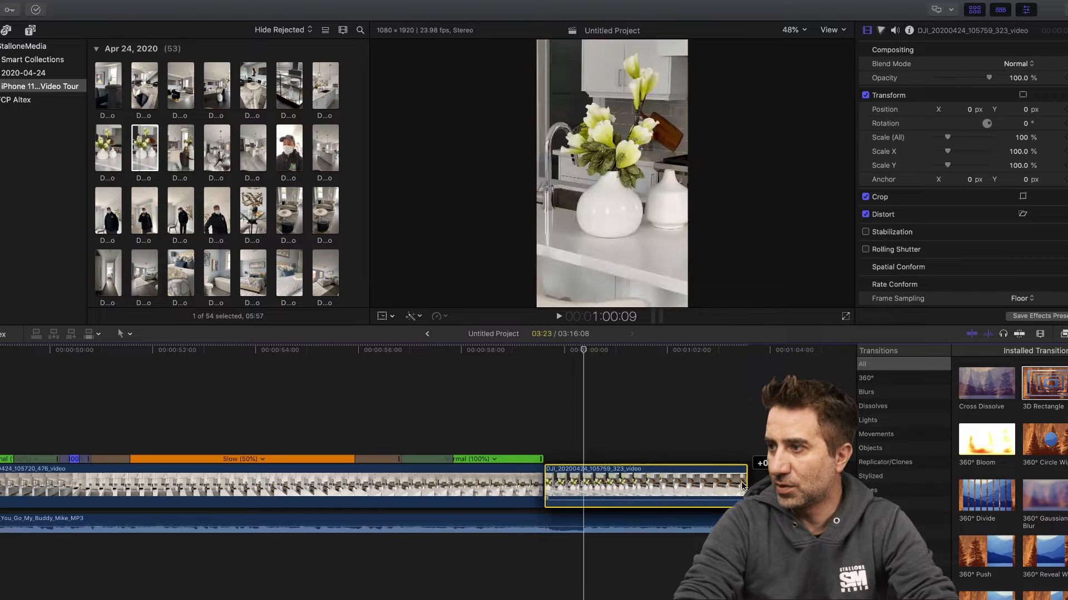
{"action": "left_click_drag", "start_coordinate": [745, 485], "coordinate": [581, 489]}
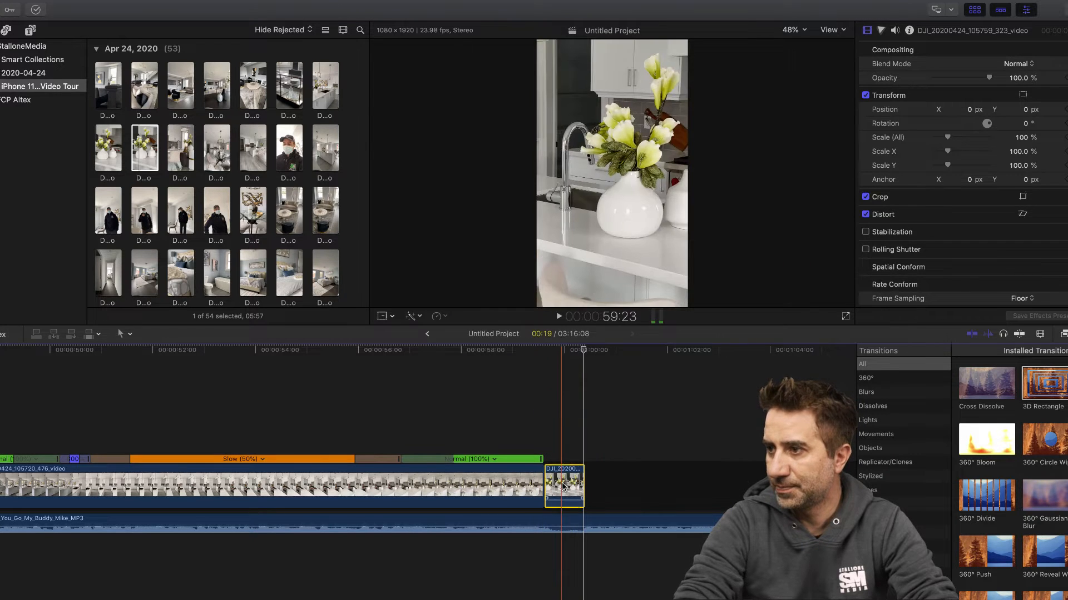
{"action": "right_click", "coordinate": [565, 486]}
{"action": "left_click", "coordinate": [612, 455]}
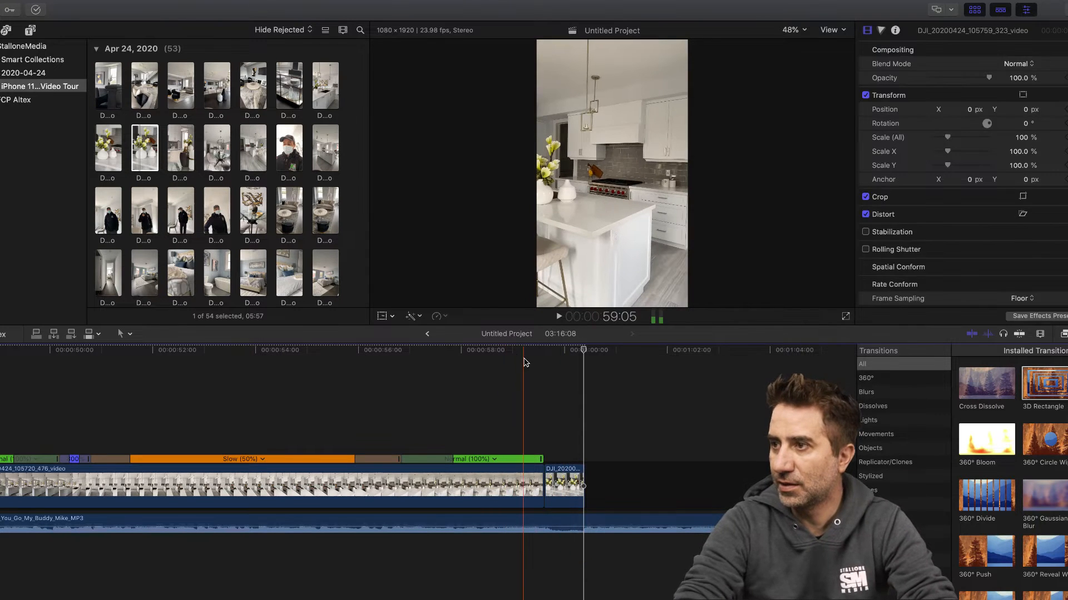
- Play the cut from the kitchen clip into the flower close-up, starting at about 59:06
{"action": "left_click", "coordinate": [522, 351]}
{"action": "left_click", "coordinate": [558, 317]}
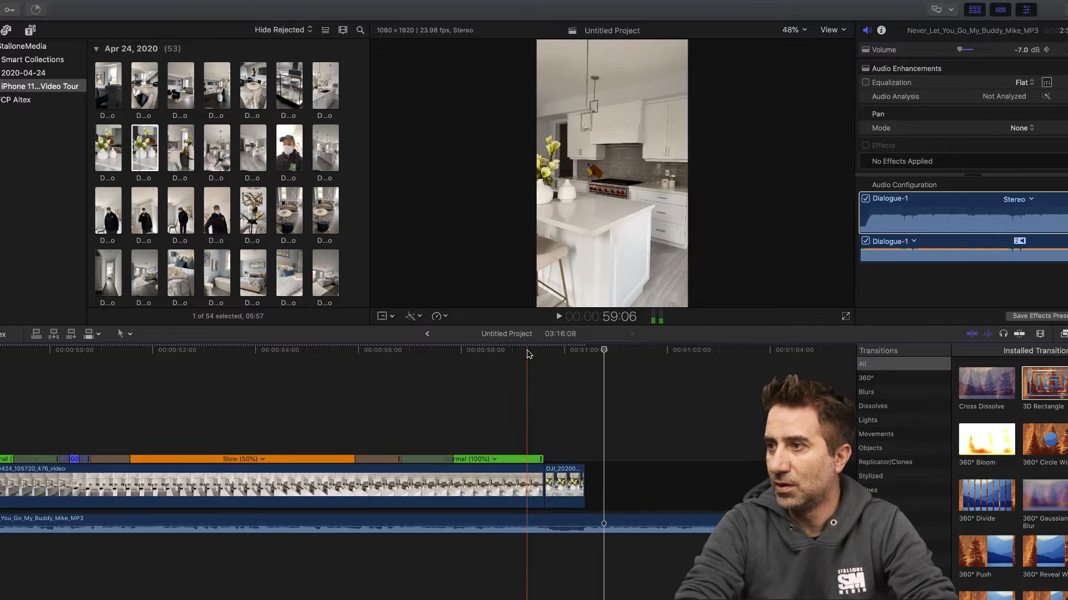
{"action": "left_click", "coordinate": [526, 359]}
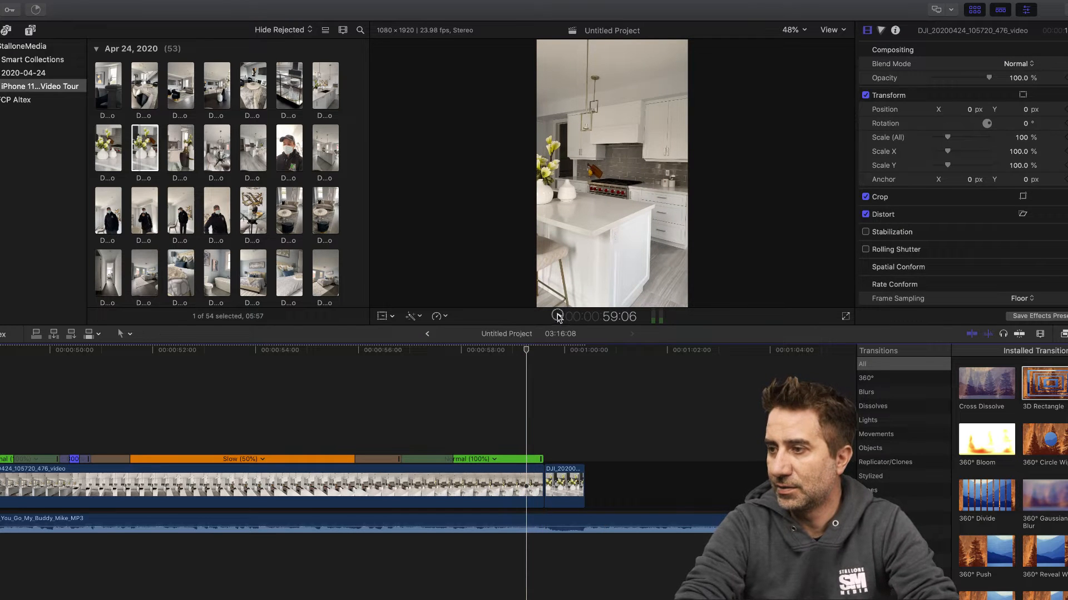
{"action": "left_click", "coordinate": [557, 316]}
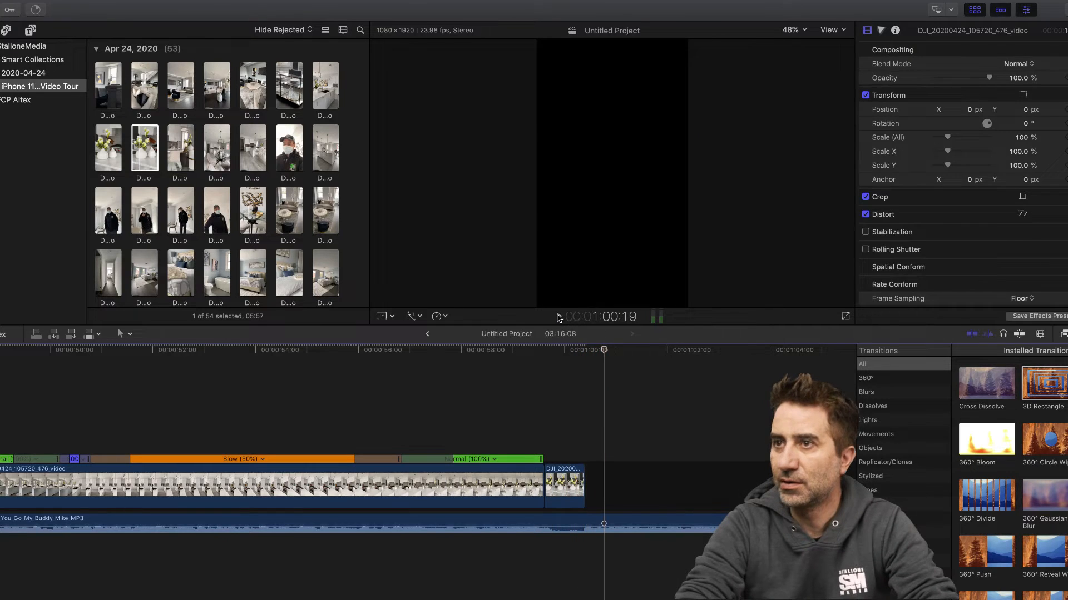
- Append the dining chair clip DJI_20200424_105817_669_video after the flower close-up, then detach its audio and delete it
{"action": "left_click", "coordinate": [180, 162]}
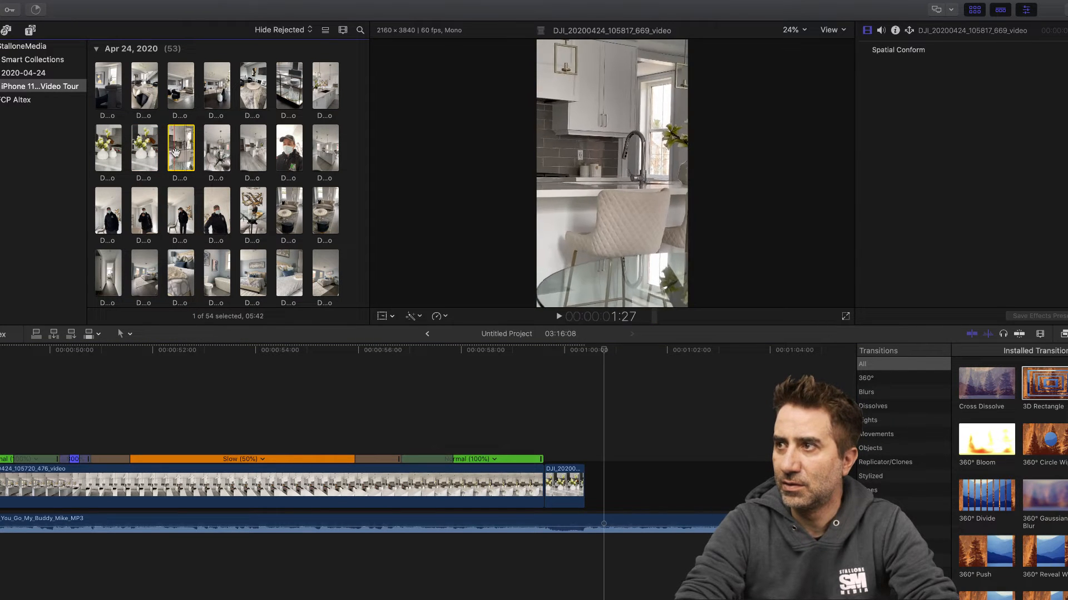
{"action": "left_click", "coordinate": [563, 420]}
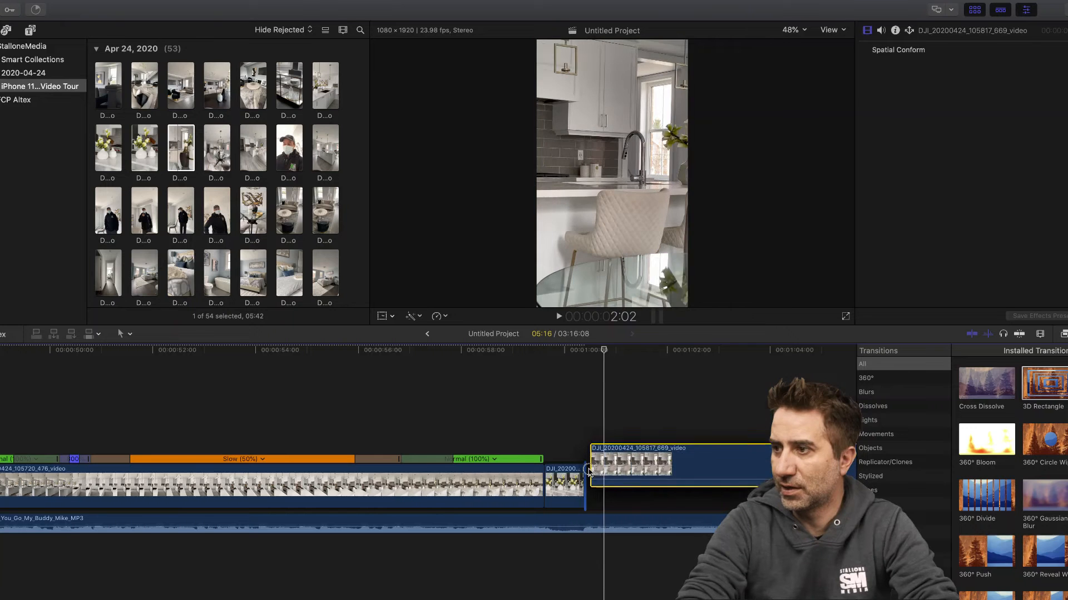
{"action": "left_click", "coordinate": [633, 481]}
{"action": "right_click", "coordinate": [633, 481]}
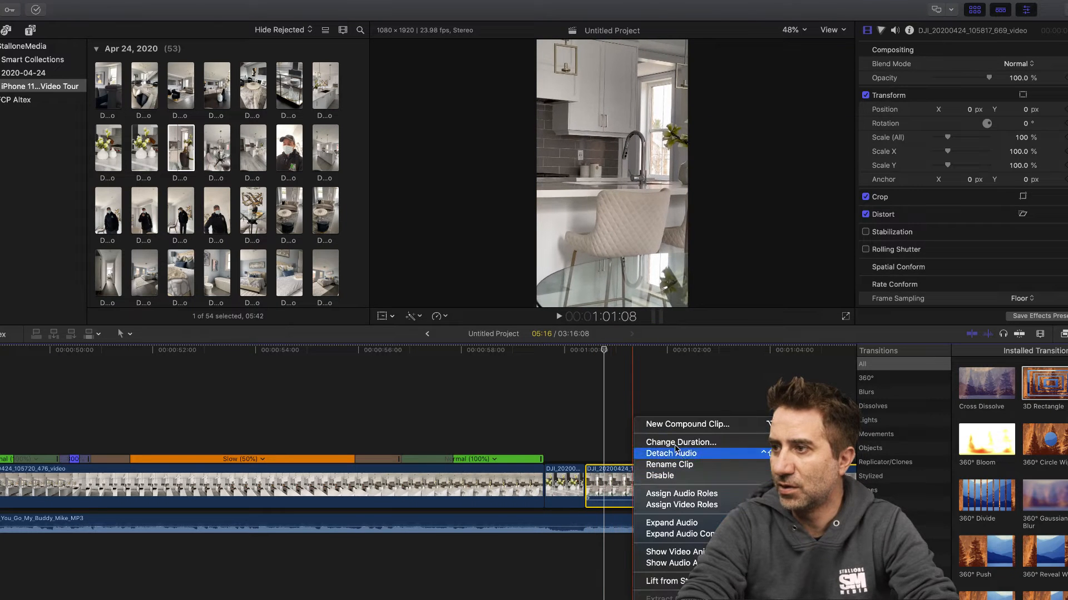
{"action": "left_click", "coordinate": [679, 453]}
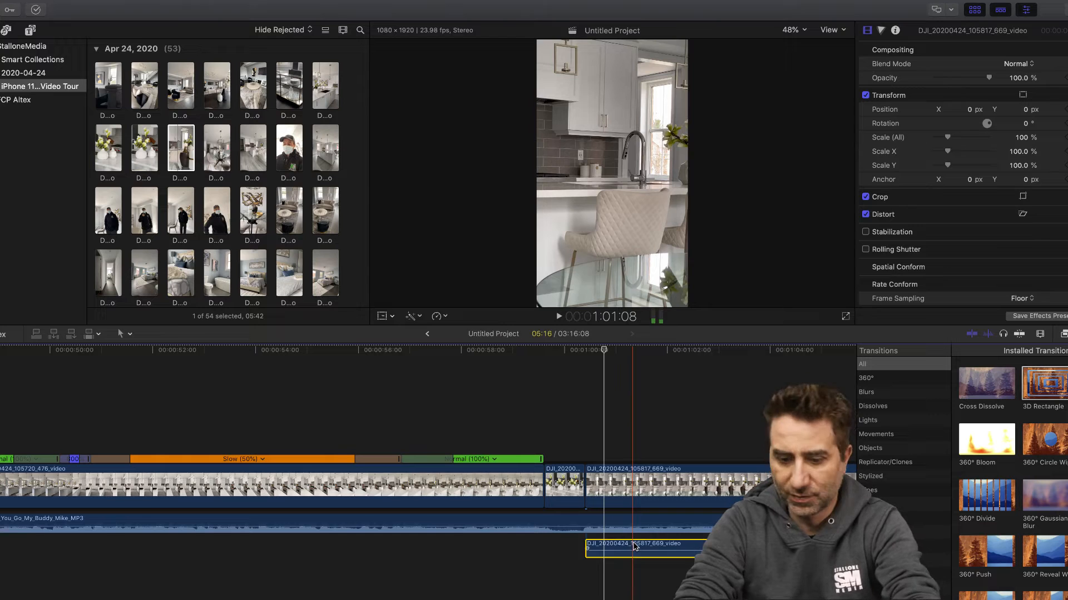
{"action": "key", "text": "Delete"}
- Cut away the beginning of the dining chair clip up to where the dark vase is in frame
{"action": "left_click", "coordinate": [608, 350]}
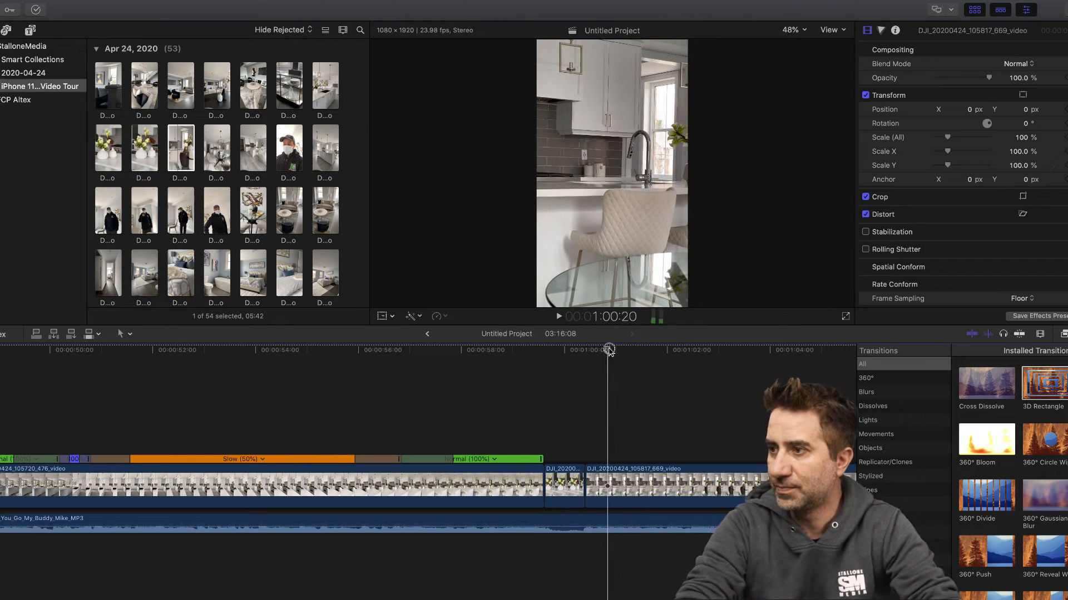
{"action": "left_click_drag", "start_coordinate": [614, 351], "coordinate": [659, 353]}
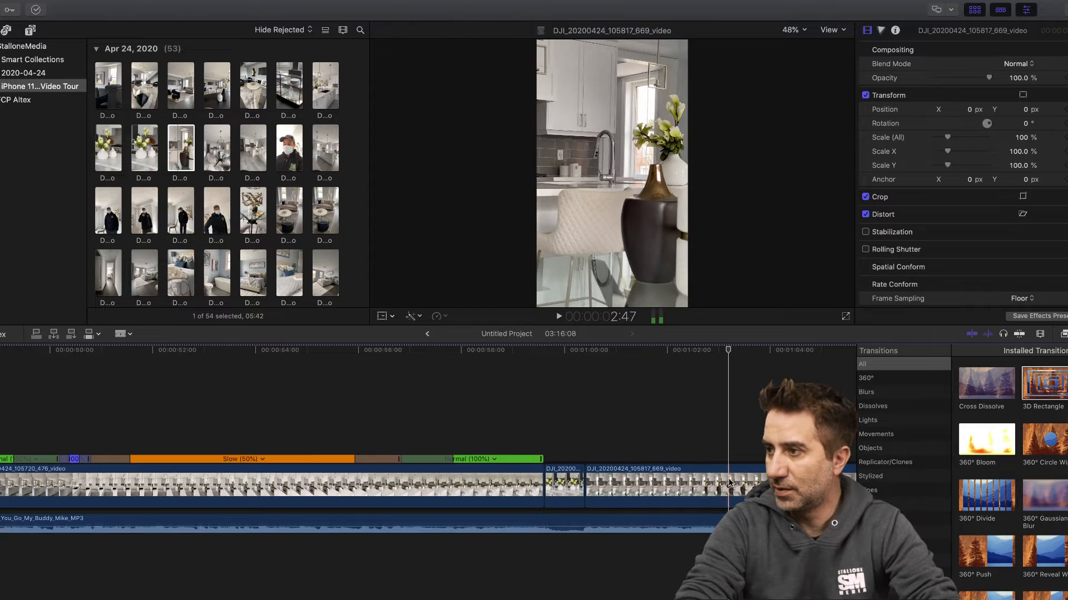
{"action": "left_click", "coordinate": [688, 488]}
{"action": "key", "text": "Delete"}
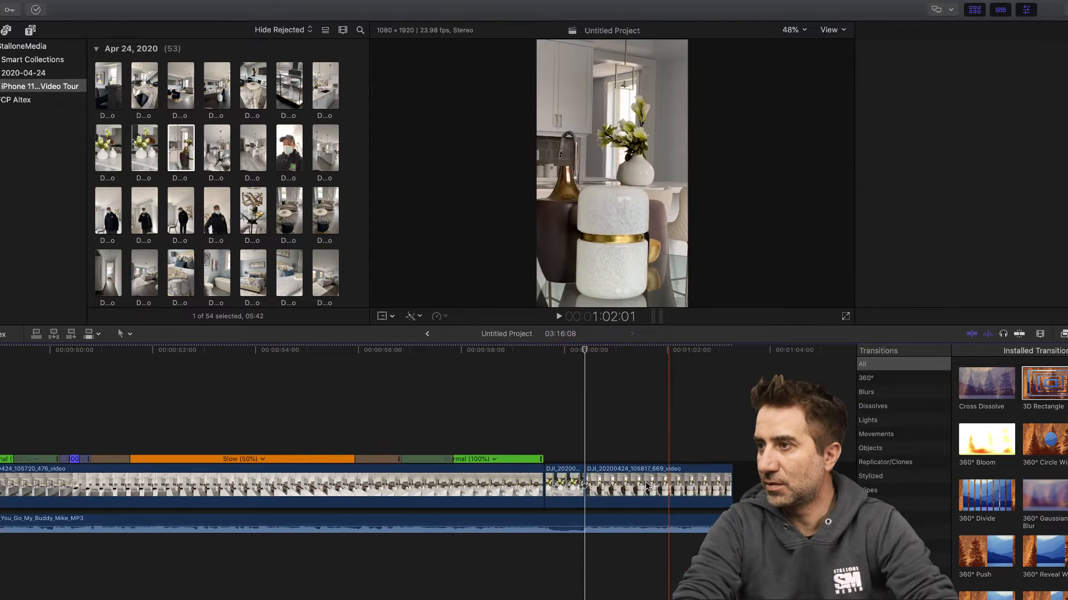
- Split the dining vases clip 22 frames after its start and delete the remainder
{"action": "left_click", "coordinate": [561, 352]}
{"action": "left_click_drag", "start_coordinate": [561, 351], "coordinate": [637, 354]}
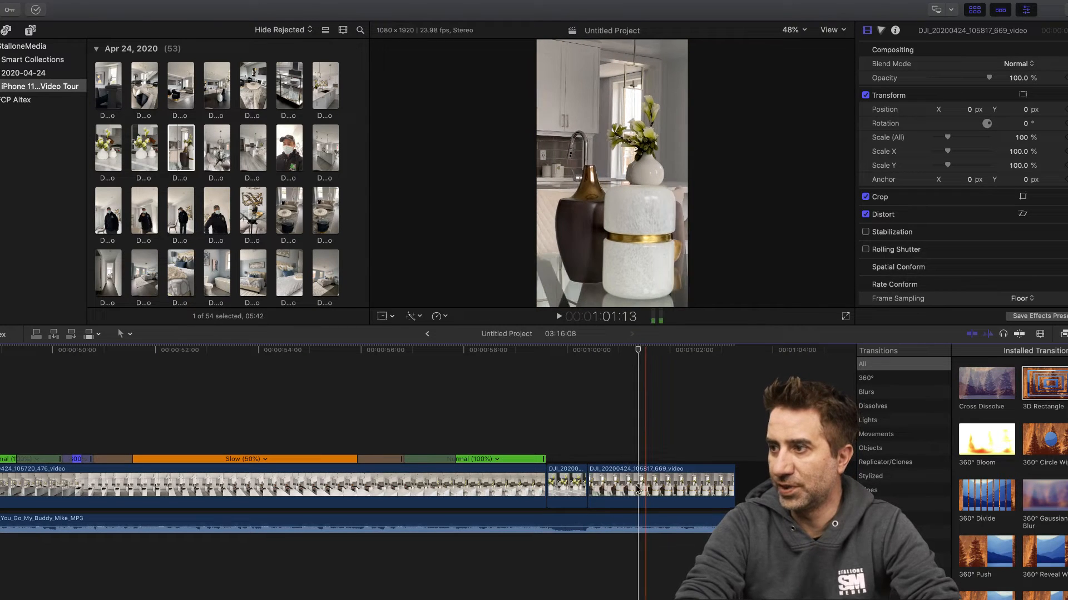
{"action": "key", "text": "super+b"}
{"action": "left_click", "coordinate": [692, 492]}
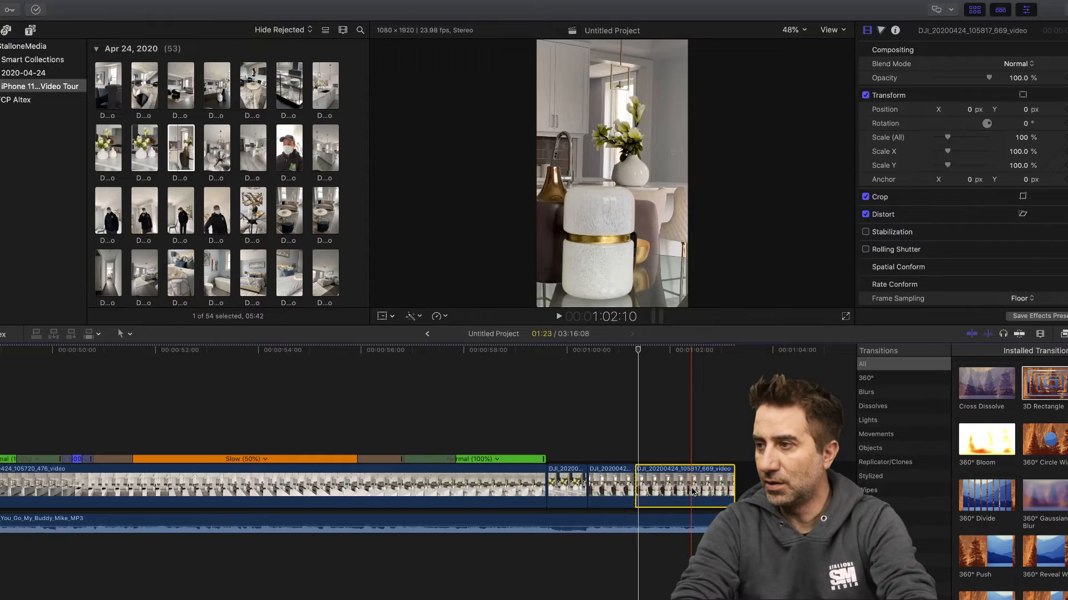
{"action": "key", "text": "Delete"}
- Try Stabilization on the shortened dining vases clip
{"action": "left_click", "coordinate": [610, 495]}
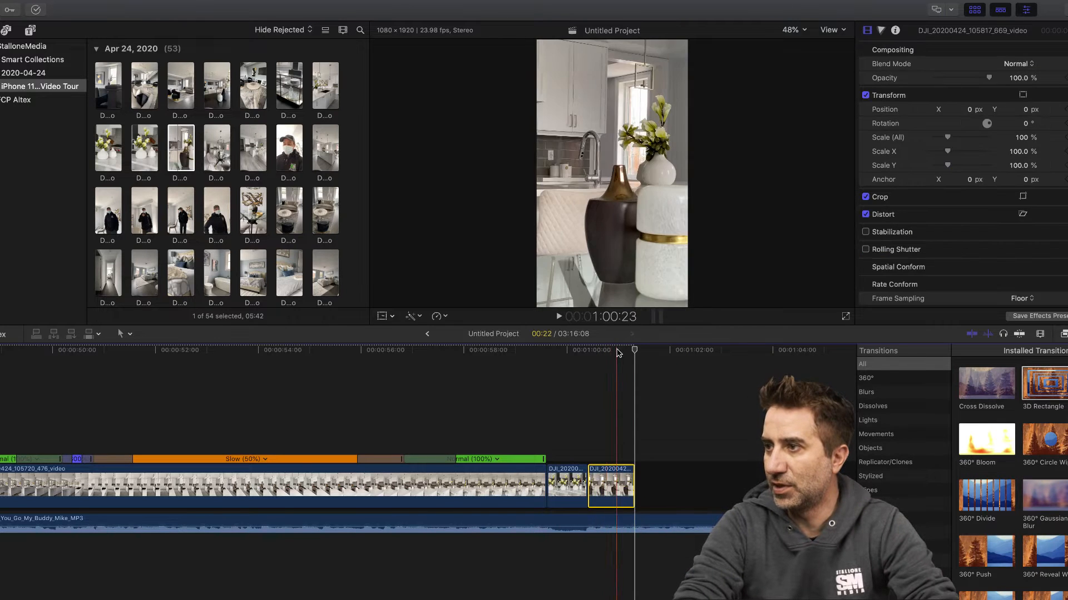
{"action": "left_click", "coordinate": [617, 352]}
{"action": "left_click", "coordinate": [865, 231]}
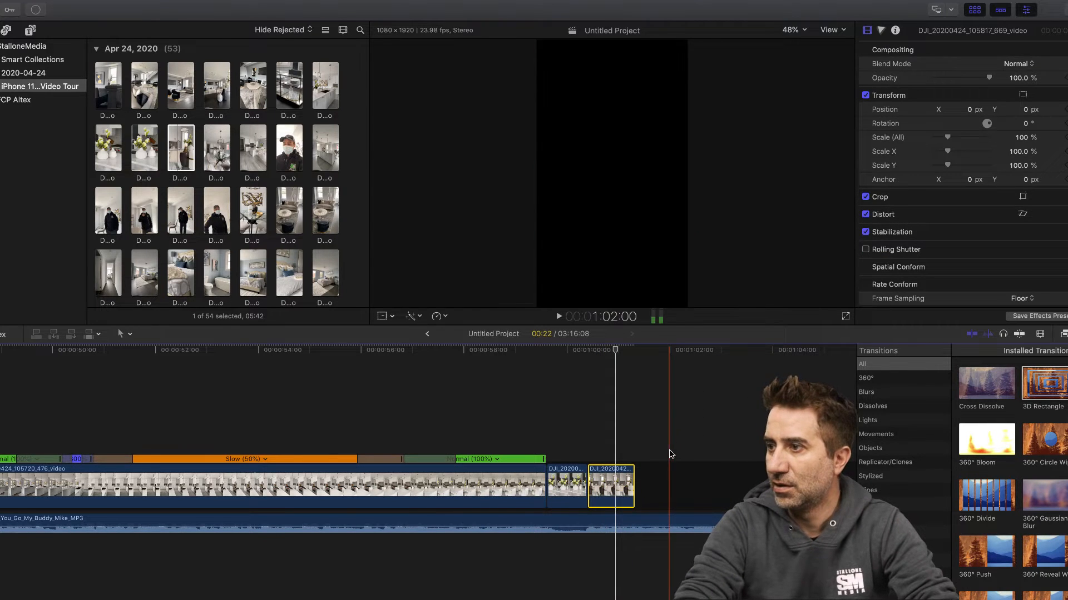
- Play the timeline from about 58:12 through the flower close-up and the dining vases clip
{"action": "left_click", "coordinate": [567, 486]}
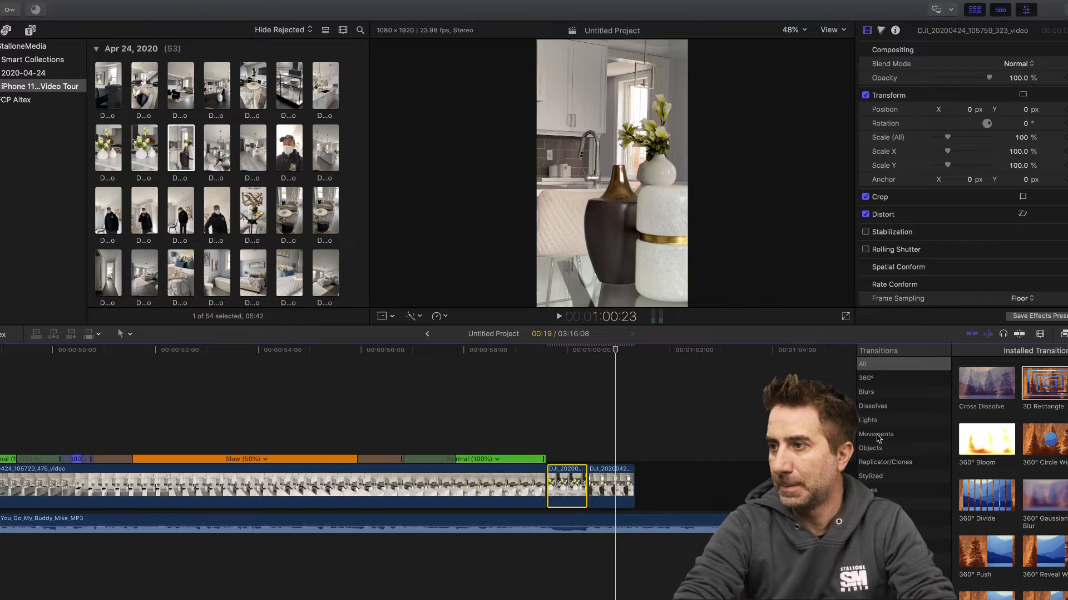
{"action": "left_click", "coordinate": [490, 350]}
{"action": "left_click", "coordinate": [559, 317]}
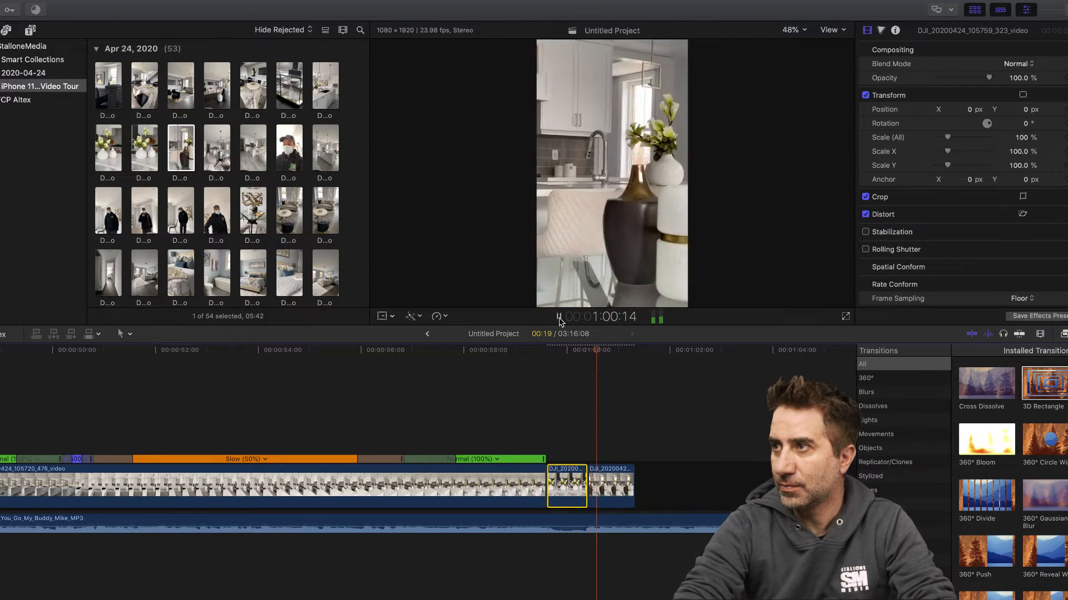
{"action": "left_click", "coordinate": [559, 317]}
- Replay the dining vases clip from 1:00:17 and the cut before it from 59:21, then turn off the vases clip's Stabilization
{"action": "left_click", "coordinate": [612, 498]}
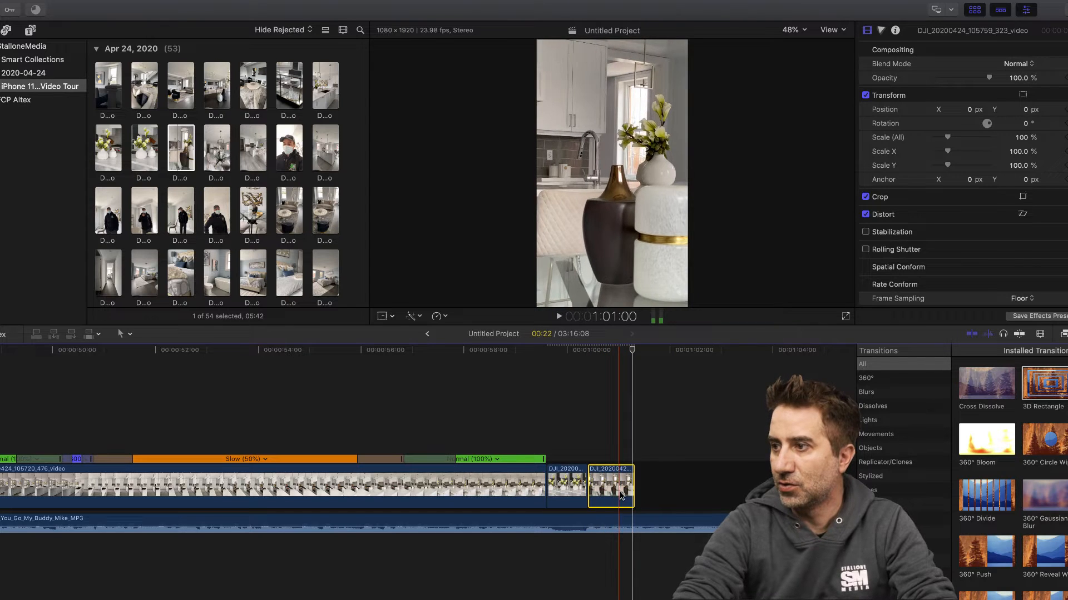
{"action": "left_click", "coordinate": [605, 350]}
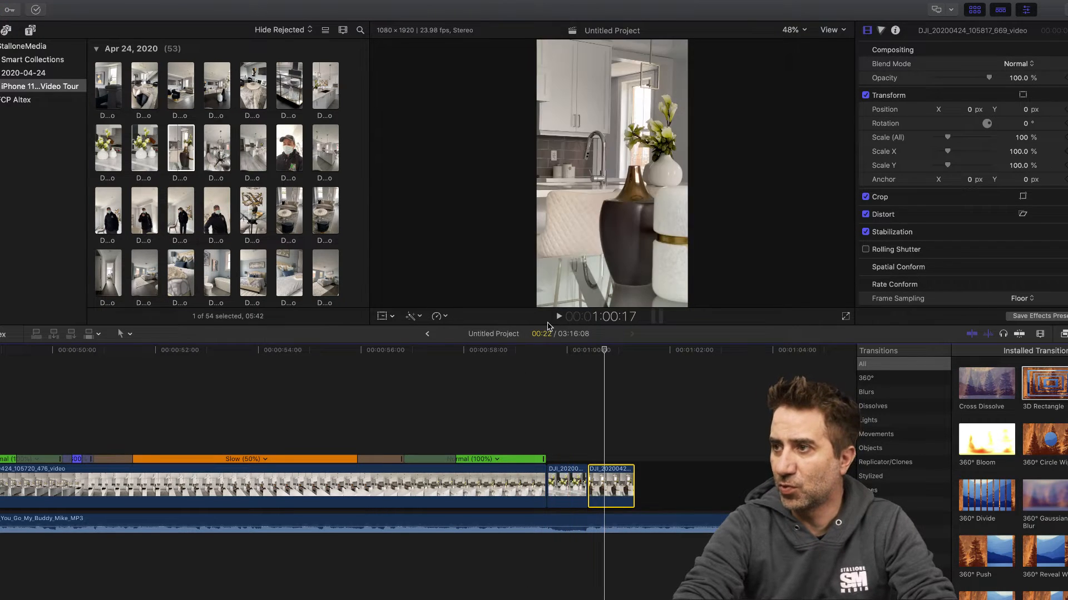
{"action": "left_click", "coordinate": [559, 316]}
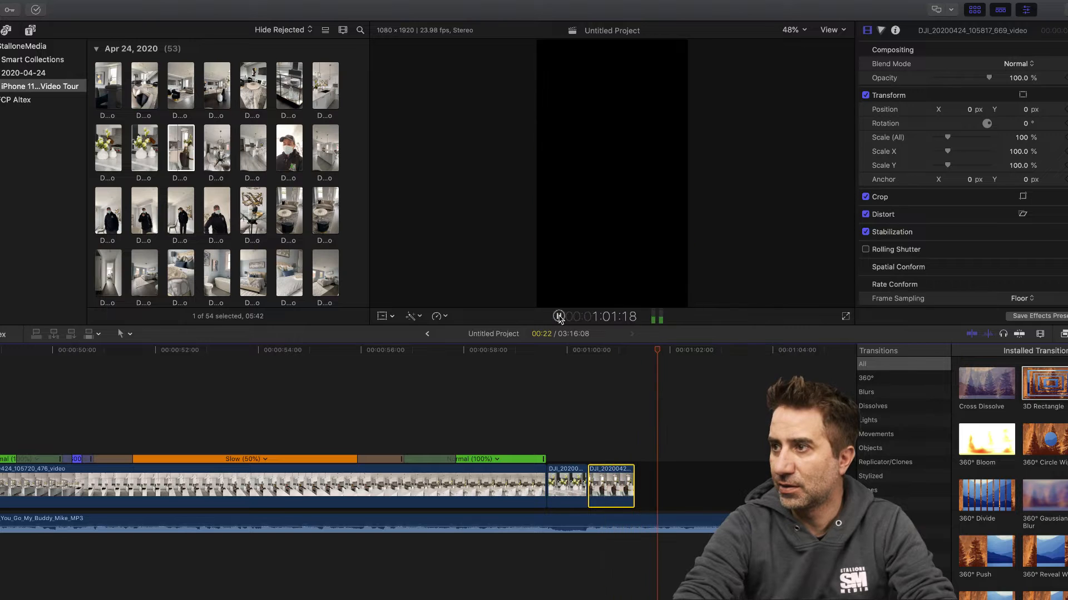
{"action": "left_click", "coordinate": [562, 351]}
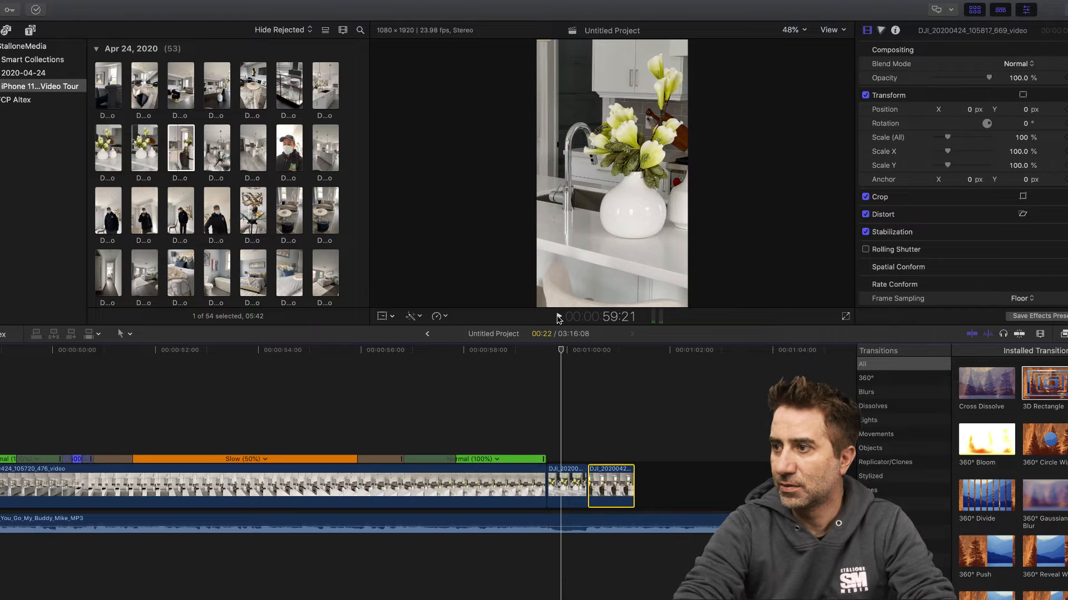
{"action": "left_click", "coordinate": [559, 316]}
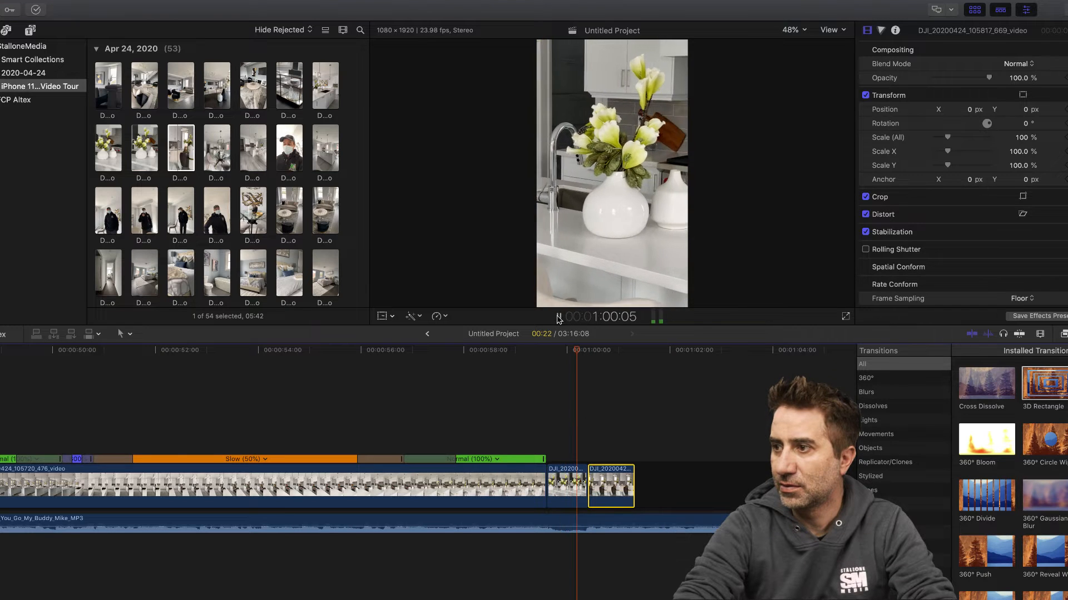
{"action": "left_click", "coordinate": [604, 353]}
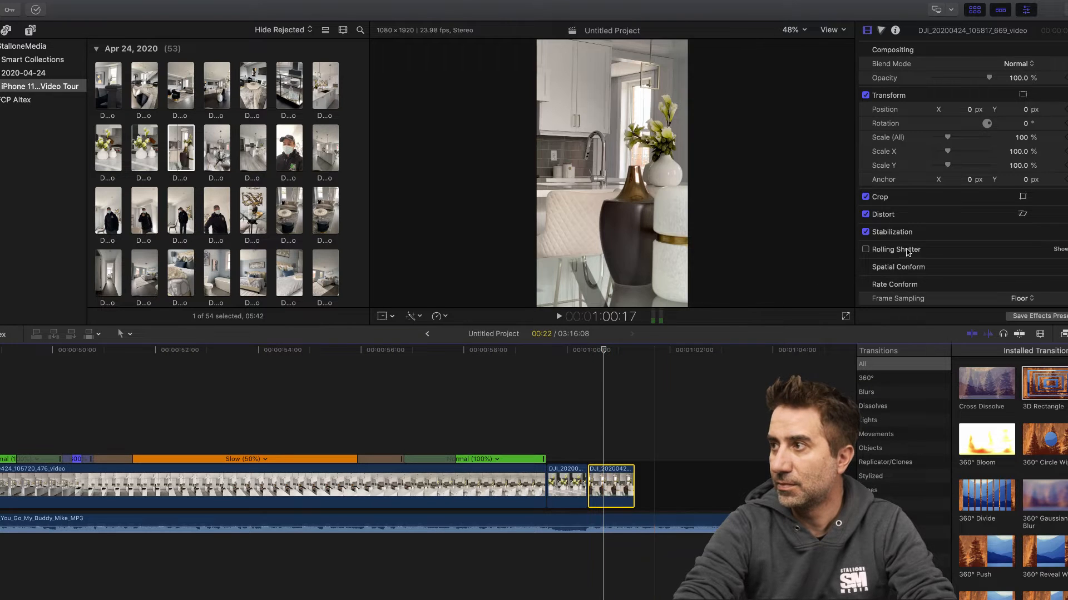
{"action": "left_click", "coordinate": [865, 232]}
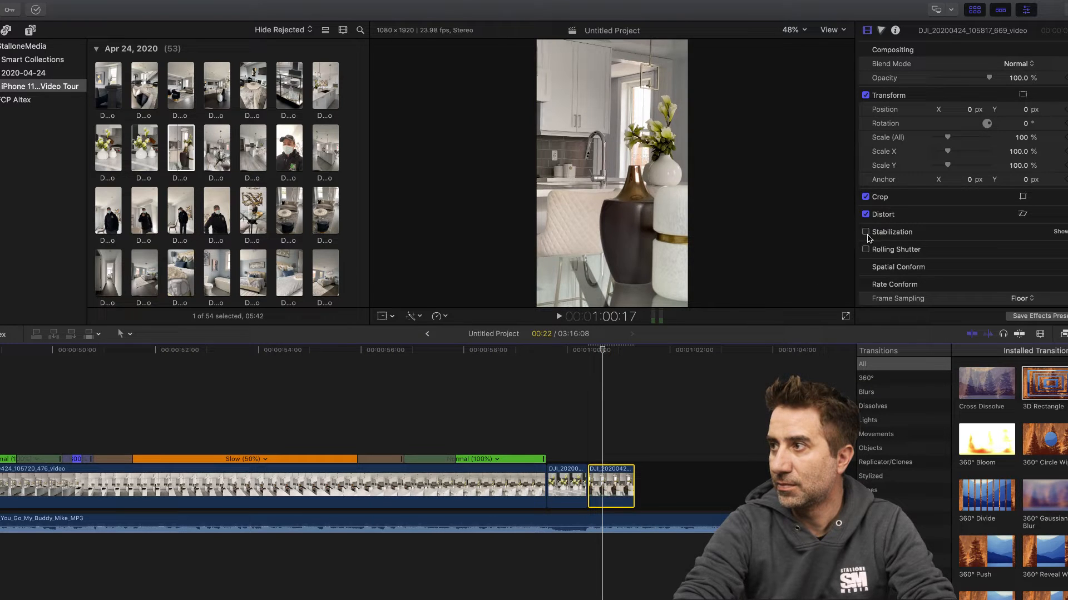
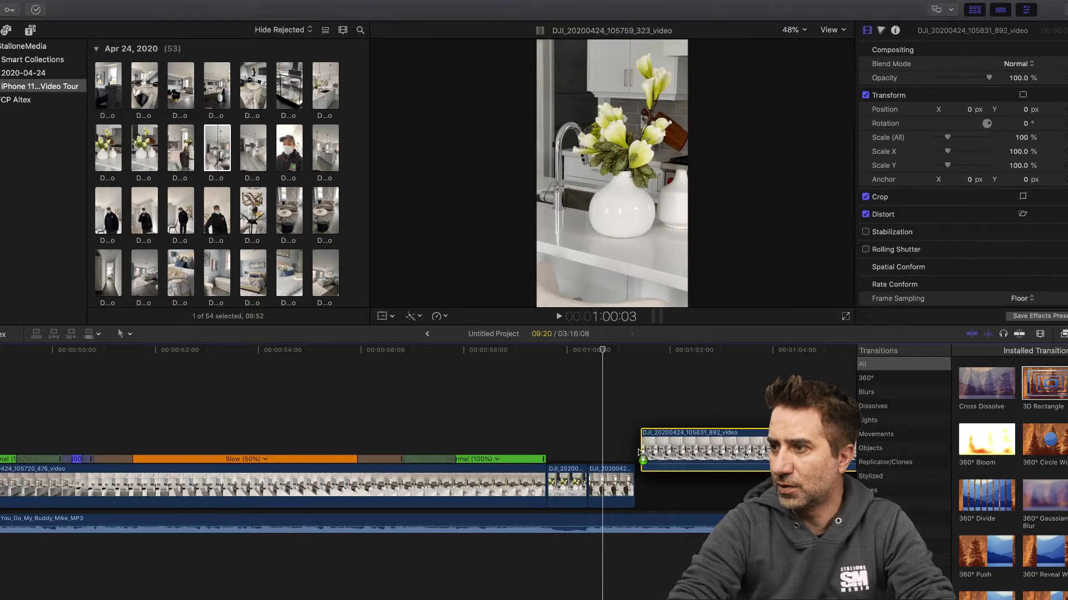
- Split the wide dining clip at the end of the timeline and delete its first 3:07
{"action": "left_click_drag", "start_coordinate": [775, 435], "coordinate": [739, 437]}
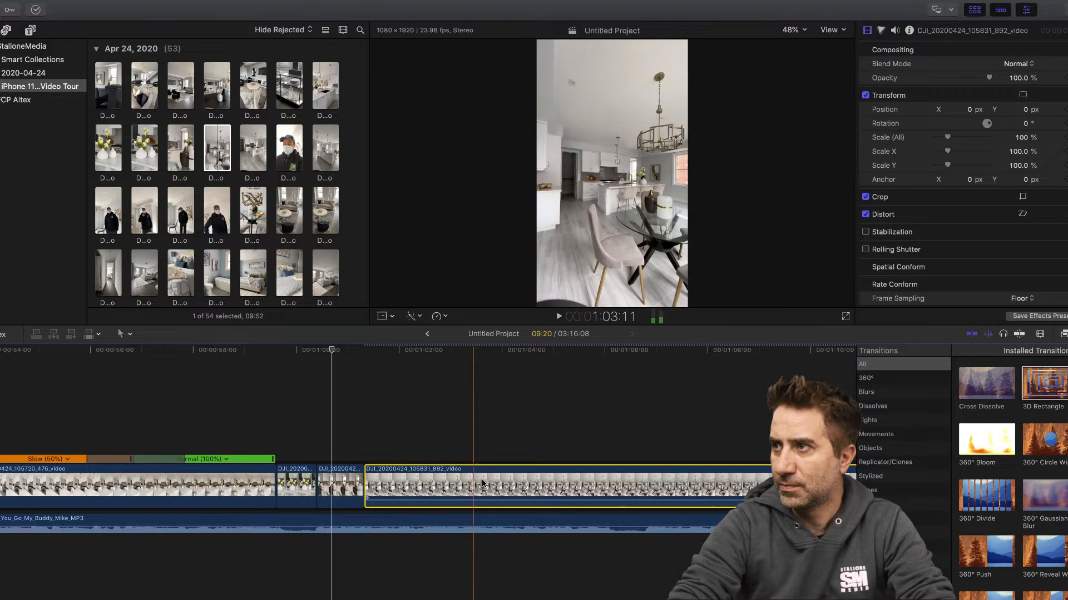
{"action": "key", "text": "b"}
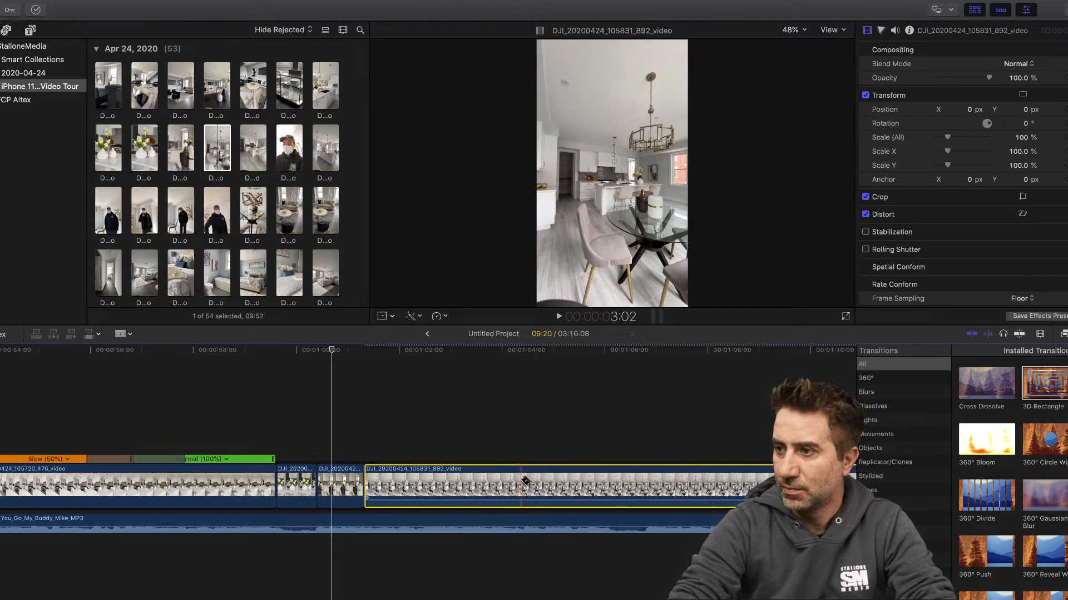
{"action": "left_click", "coordinate": [528, 481]}
{"action": "key", "text": "a"}
{"action": "left_click", "coordinate": [492, 479]}
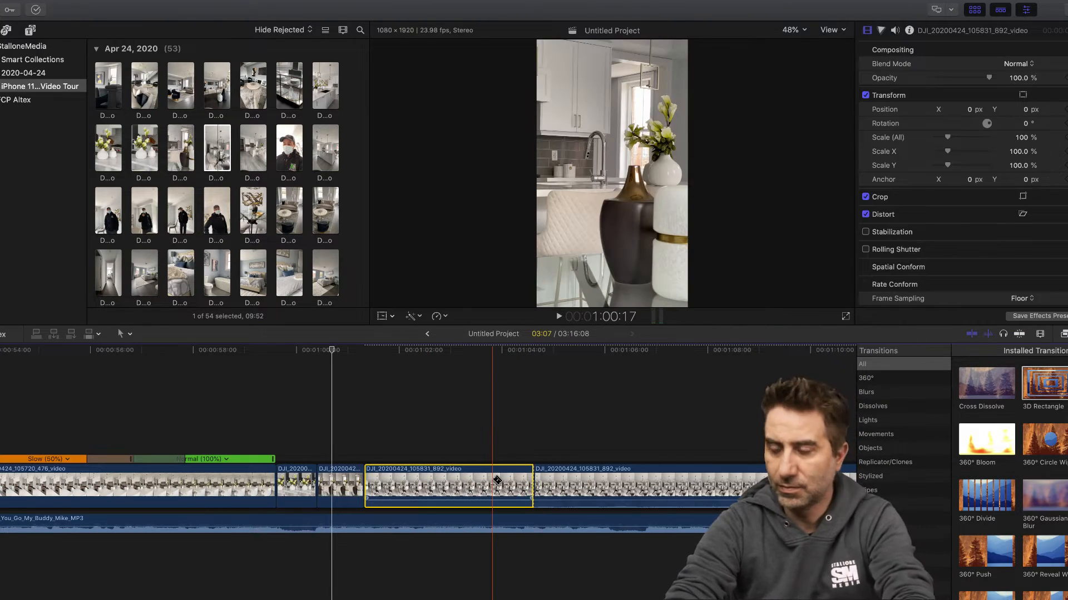
{"action": "key", "text": "Delete"}
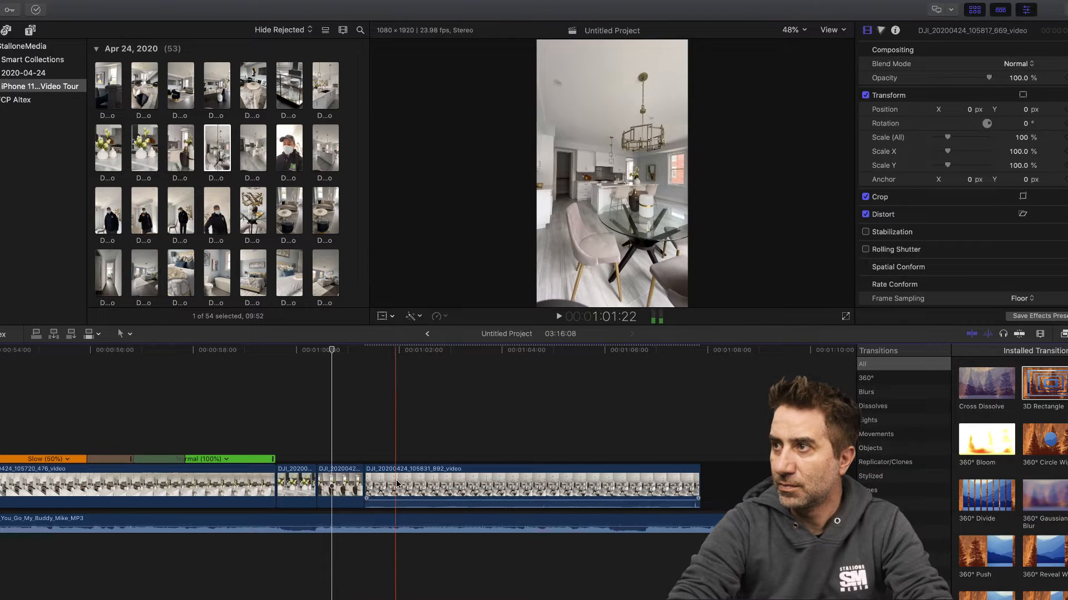
- Split the wide dining clip again at 1:01:21 and delete the short piece before the cut
{"action": "left_click", "coordinate": [393, 485]}
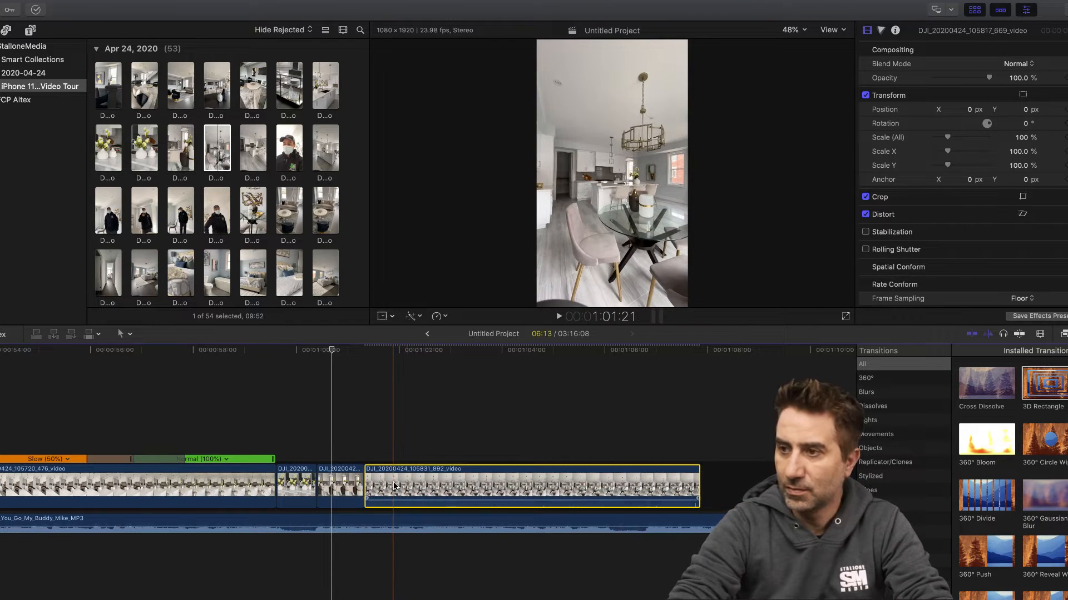
{"action": "key", "text": "b"}
{"action": "left_click", "coordinate": [393, 486]}
{"action": "key", "text": "a"}
{"action": "left_click", "coordinate": [379, 486]}
{"action": "key", "text": "Delete"}
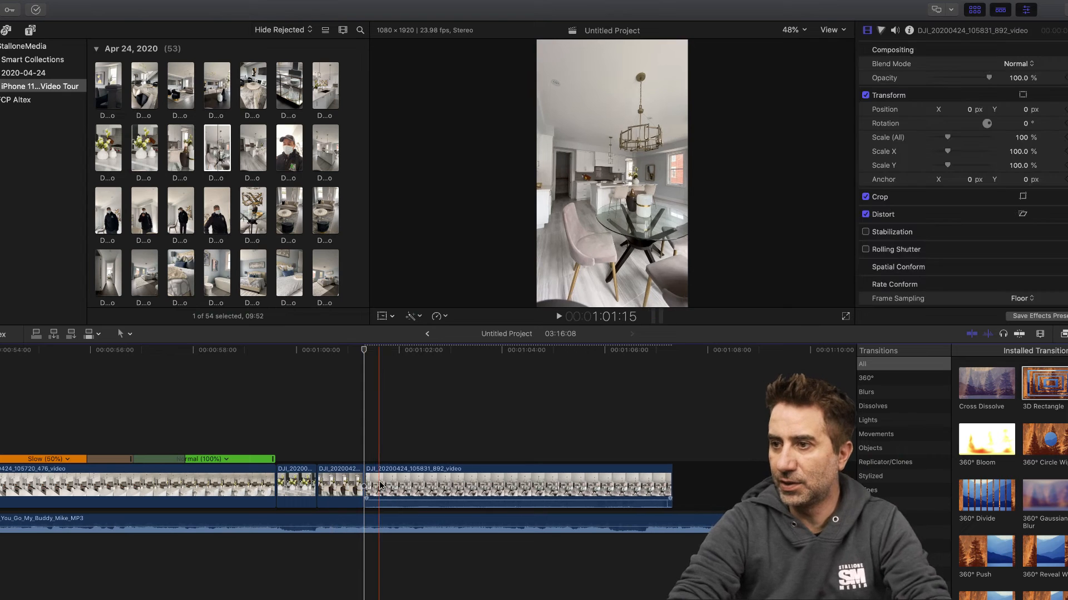
- Detach the audio from the wide dining clip and delete it
{"action": "right_click", "coordinate": [386, 485]}
{"action": "left_click", "coordinate": [422, 454]}
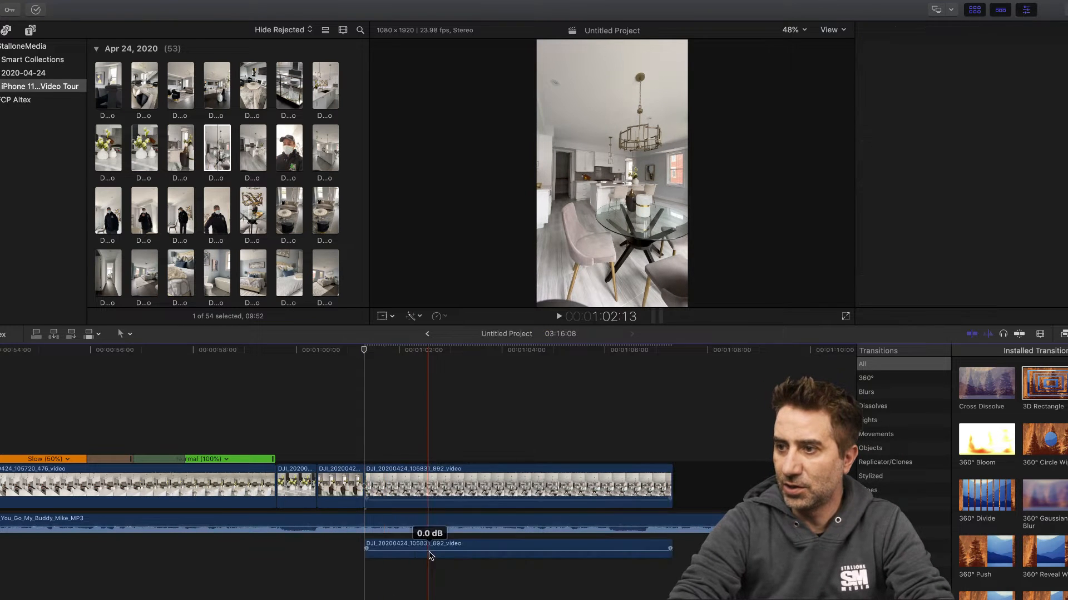
{"action": "left_click", "coordinate": [426, 547]}
{"action": "key", "text": "Delete"}
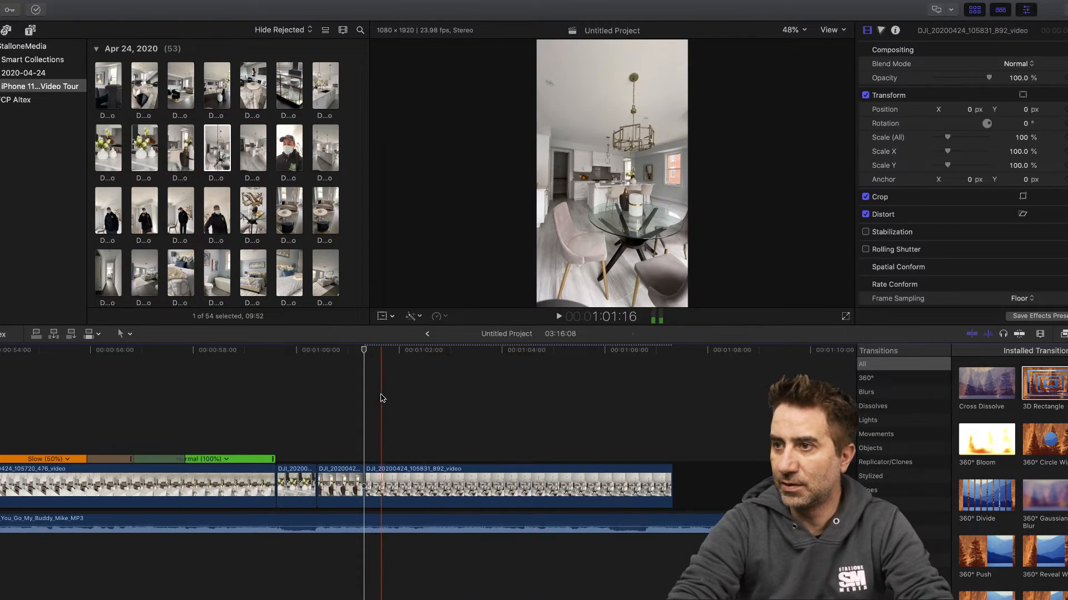
- Scrub through the wide dining clip and trim its end back to just before 1:03:00
{"action": "left_click", "coordinate": [385, 352]}
{"action": "left_click_drag", "start_coordinate": [391, 354], "coordinate": [449, 357]}
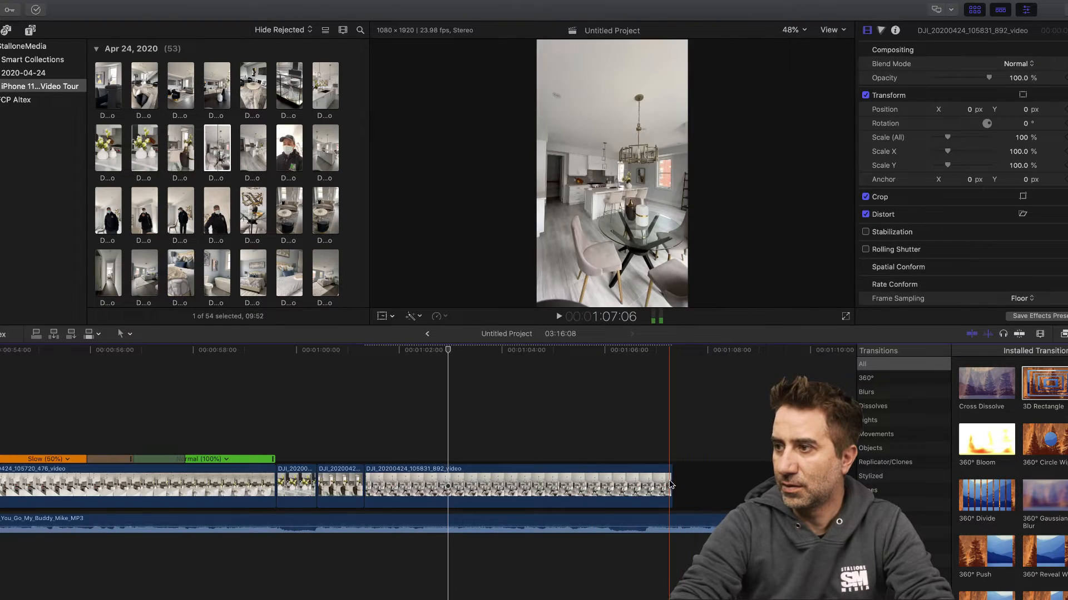
{"action": "left_click_drag", "start_coordinate": [671, 487], "coordinate": [447, 492]}
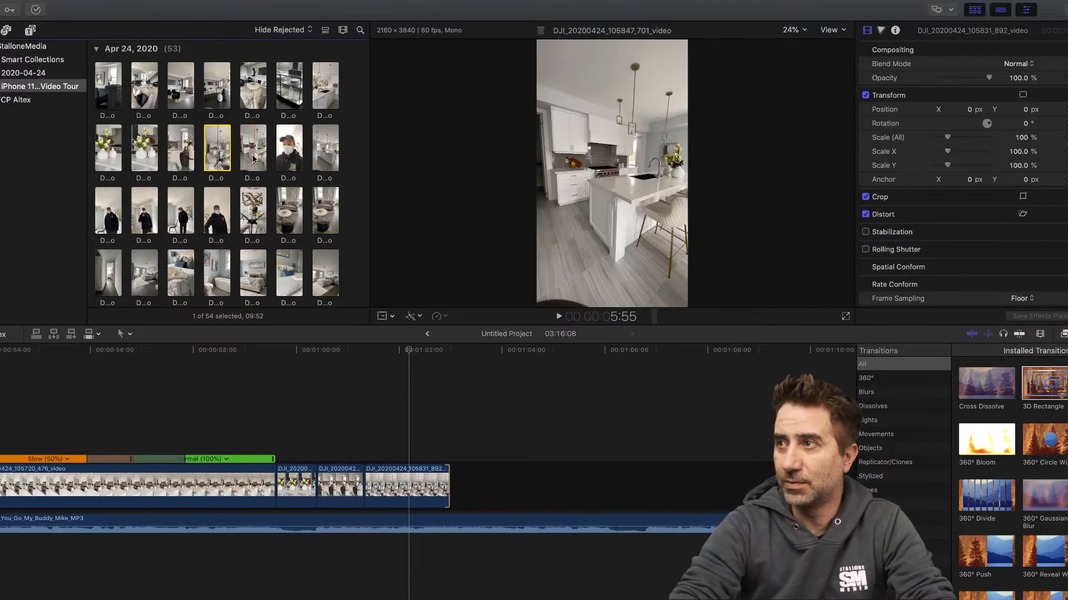
- Append the kitchen island clip DJI_20200424_105847_701 and move the dining vases clip between it and the wide dining clip
{"action": "left_click", "coordinate": [253, 151]}
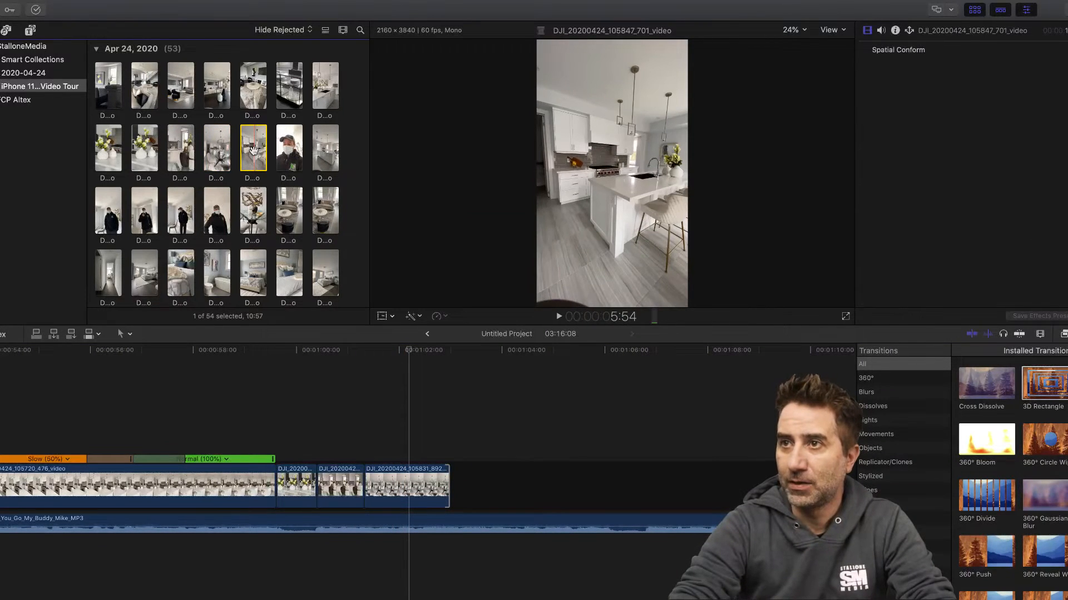
{"action": "left_click_drag", "start_coordinate": [254, 151], "coordinate": [458, 473]}
{"action": "left_click_drag", "start_coordinate": [339, 489], "coordinate": [427, 496]}
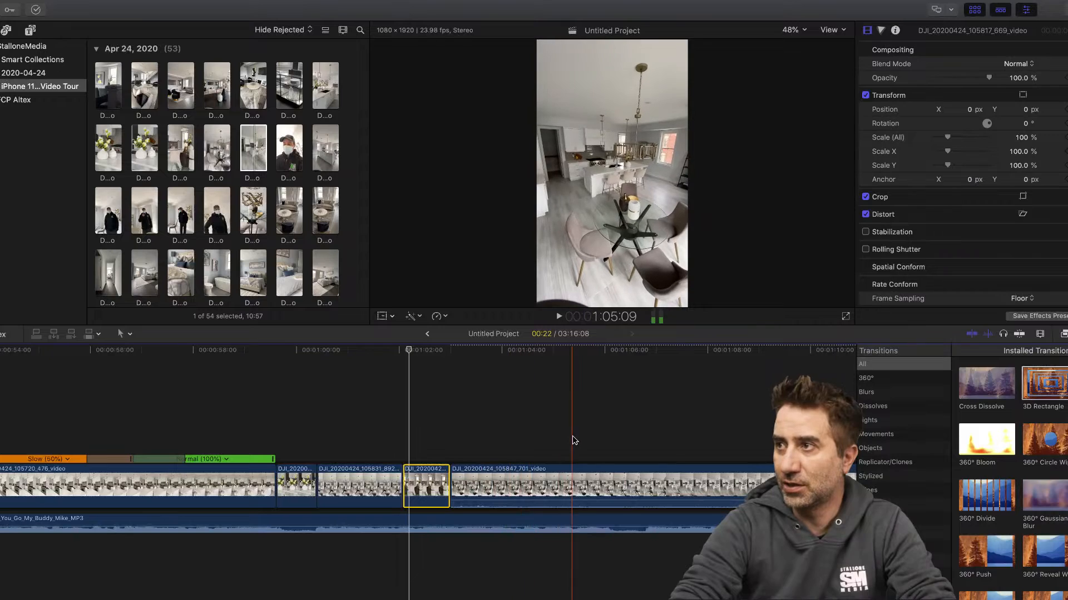
- Split the kitchen island clip at about 1:06:18 and delete the part before the cut
{"action": "scroll", "coordinate": [506, 450], "scroll_direction": "right", "scroll_amount": 5}
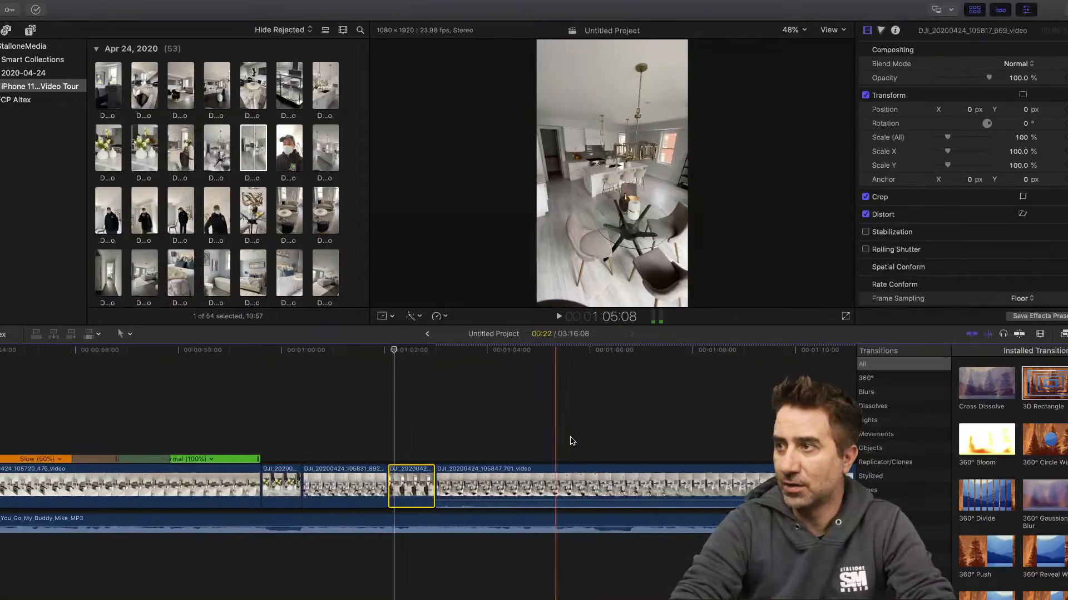
{"action": "left_click", "coordinate": [532, 487]}
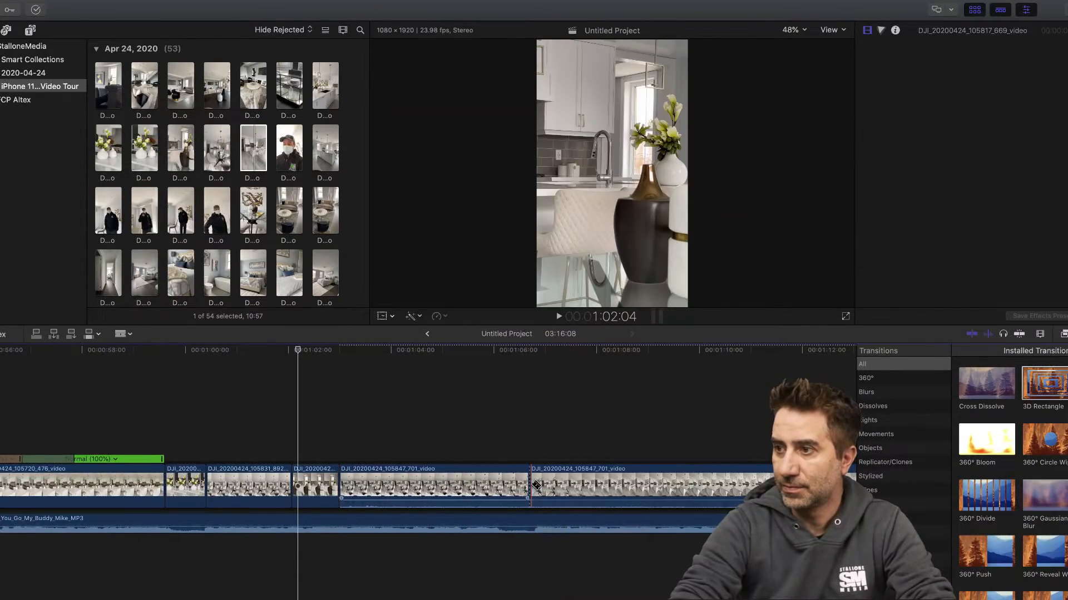
{"action": "key", "text": "a"}
{"action": "left_click", "coordinate": [485, 488]}
{"action": "key", "text": "Delete"}
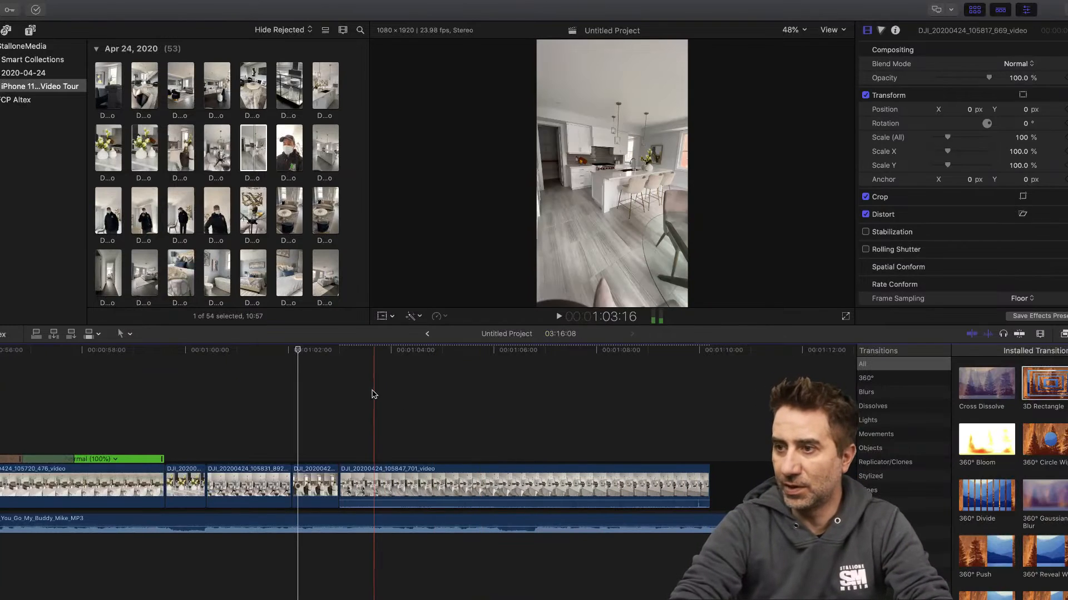
- Detach the audio from the kitchen island clip and delete it
{"action": "left_click", "coordinate": [400, 487]}
{"action": "right_click", "coordinate": [401, 486]}
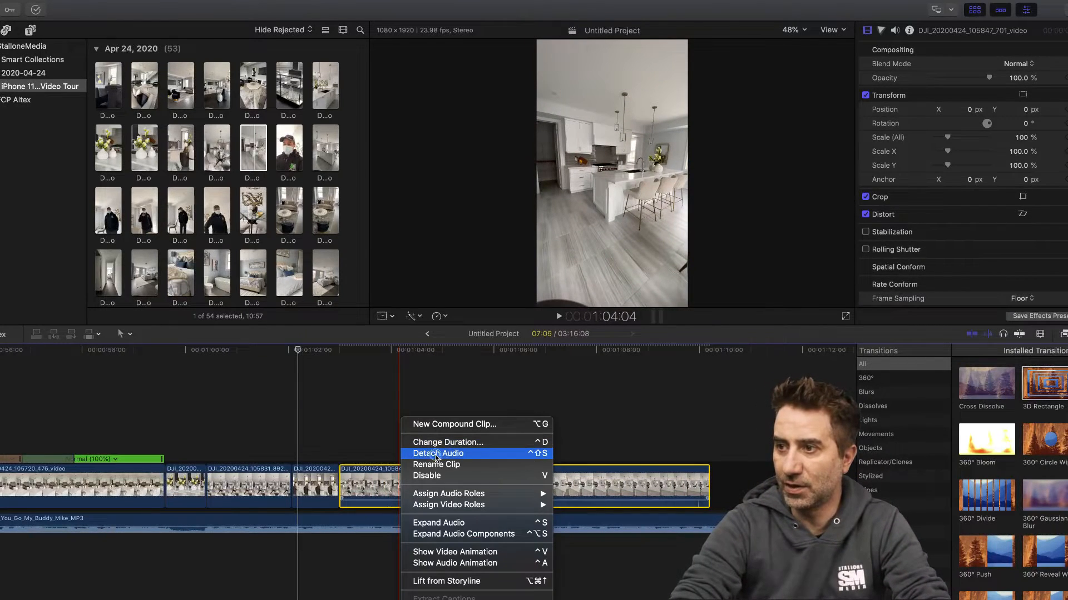
{"action": "left_click", "coordinate": [436, 453]}
{"action": "key", "text": "Delete"}
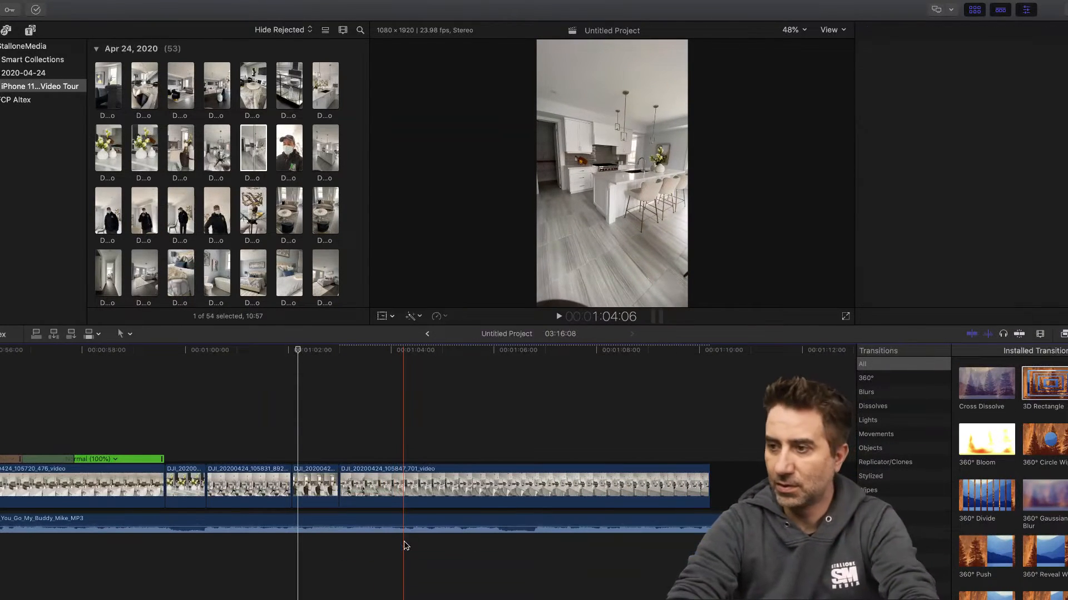
- Scrub the kitchen island clip and split its speed into three segments at about 1:05:01 and 1:07:08
{"action": "left_click", "coordinate": [328, 351]}
{"action": "left_click_drag", "start_coordinate": [329, 351], "coordinate": [444, 356]}
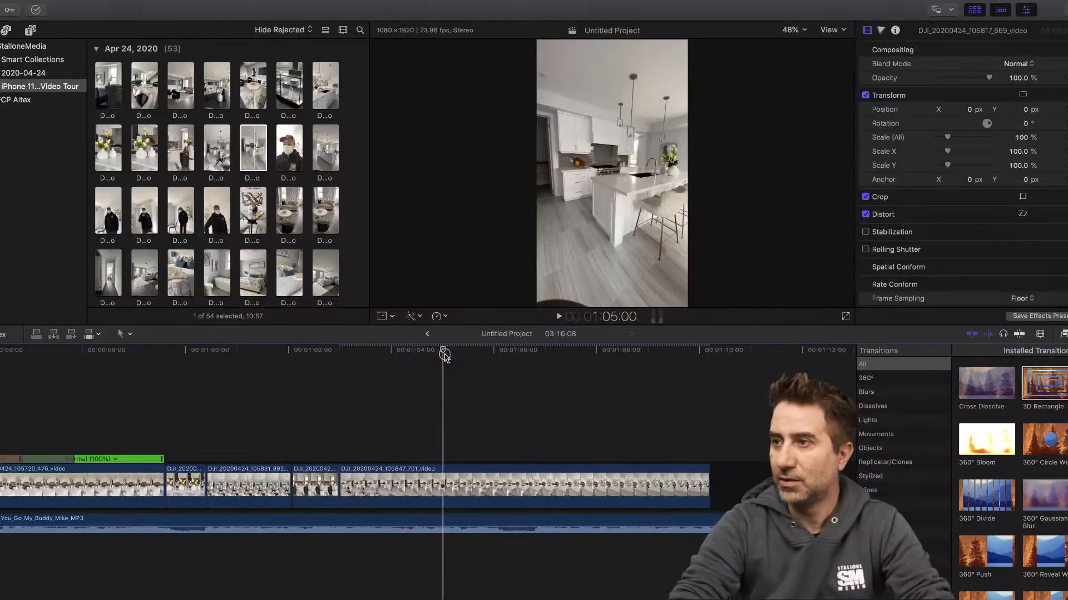
{"action": "left_click", "coordinate": [447, 492]}
{"action": "key", "text": "shift+b"}
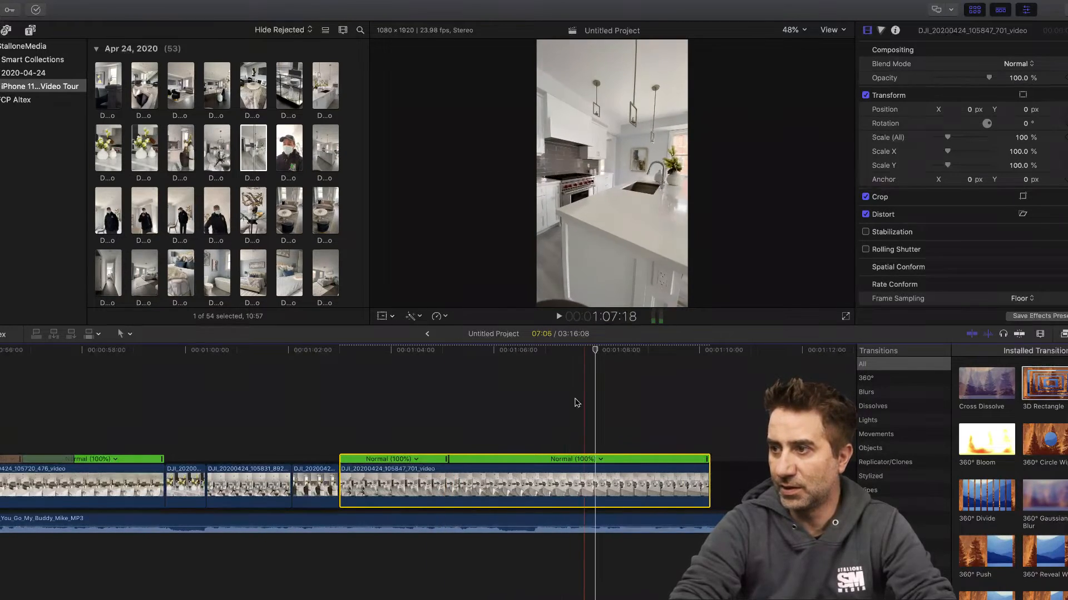
{"action": "key", "text": "shift+b"}
- Speed up the middle segment of the kitchen island clip to 8x
{"action": "left_click", "coordinate": [528, 459]}
{"action": "mouse_move", "coordinate": [552, 482]}
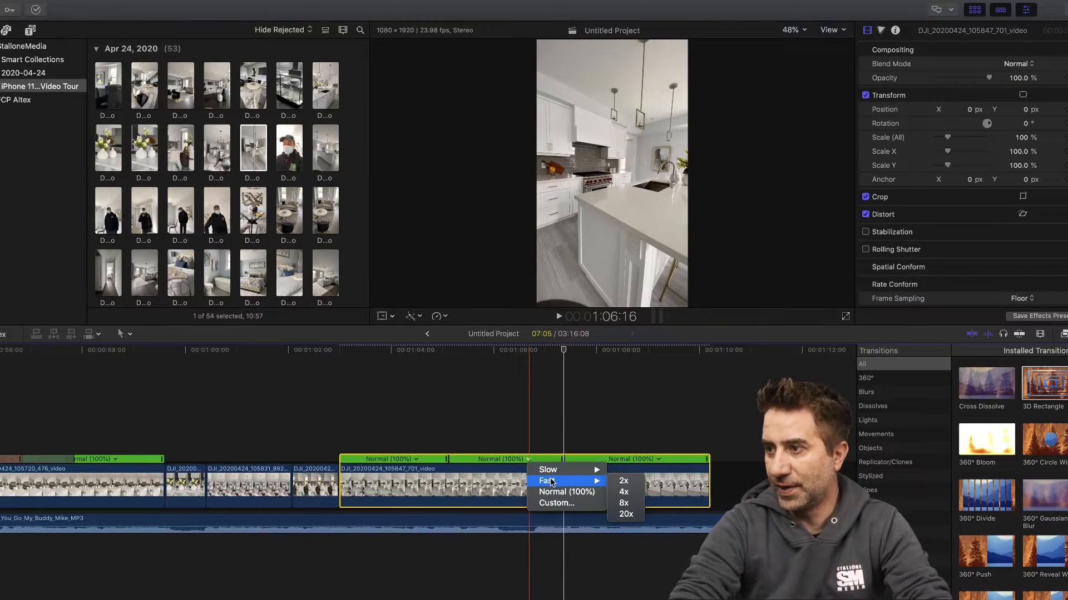
{"action": "left_click", "coordinate": [623, 504]}
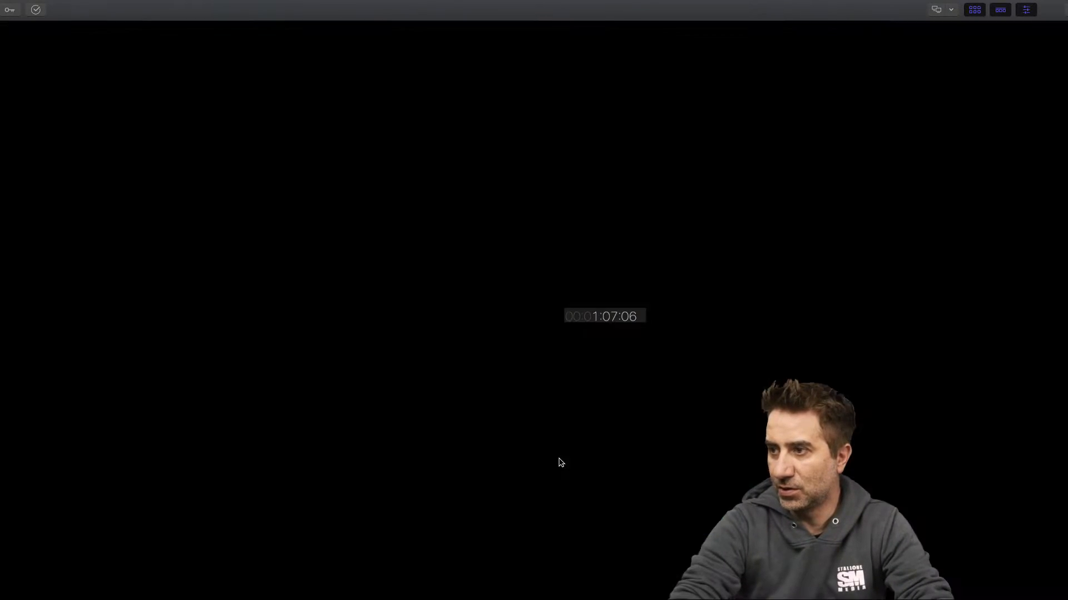
- Try slowing the last segment of the kitchen island clip to 25%
{"action": "left_click", "coordinate": [559, 459]}
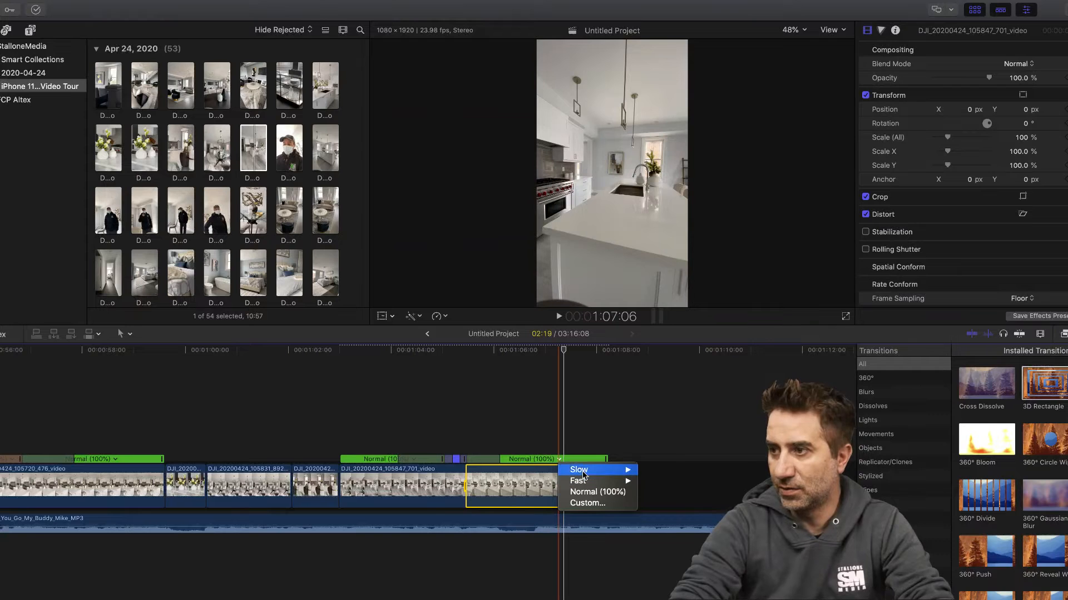
{"action": "mouse_move", "coordinate": [582, 474]}
{"action": "left_click", "coordinate": [658, 482]}
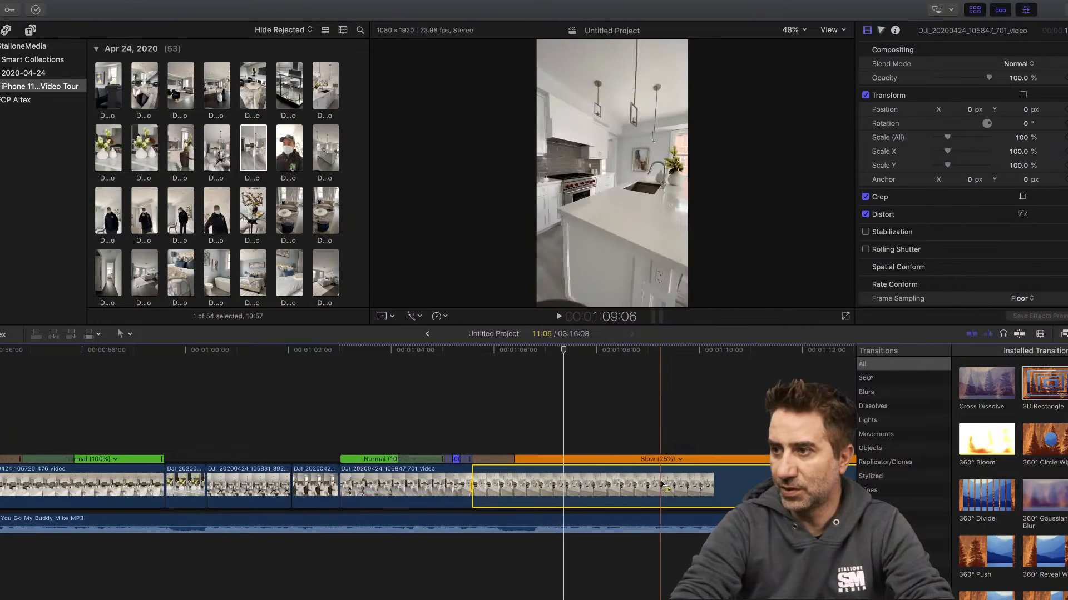
- Set the speed of the kitchen island clip's last segment to Slow 50%
{"action": "scroll", "coordinate": [485, 402], "scroll_direction": "right", "scroll_amount": 5}
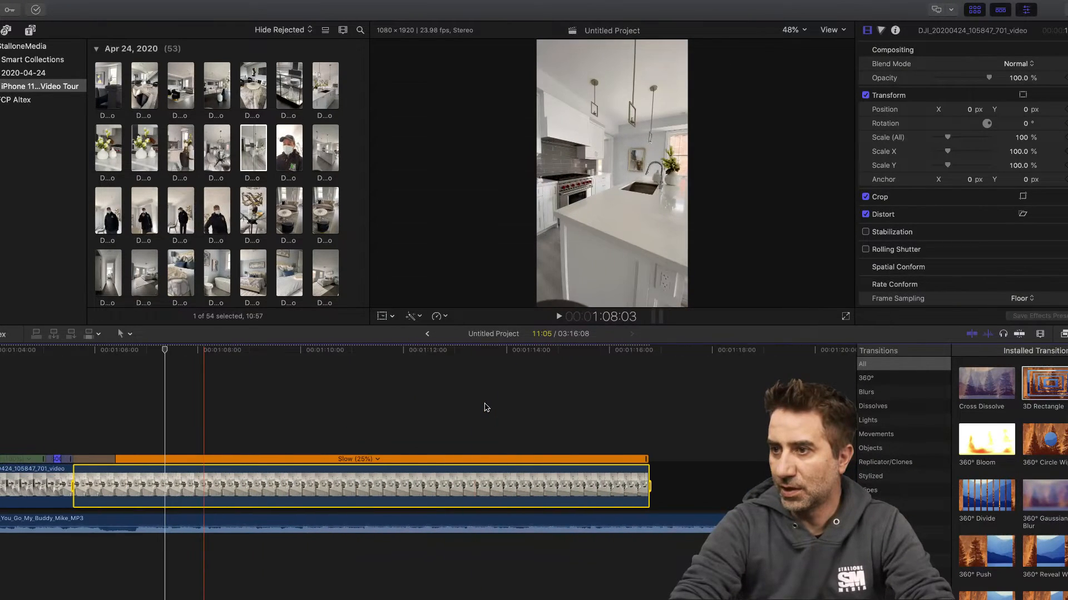
{"action": "left_click", "coordinate": [381, 460]}
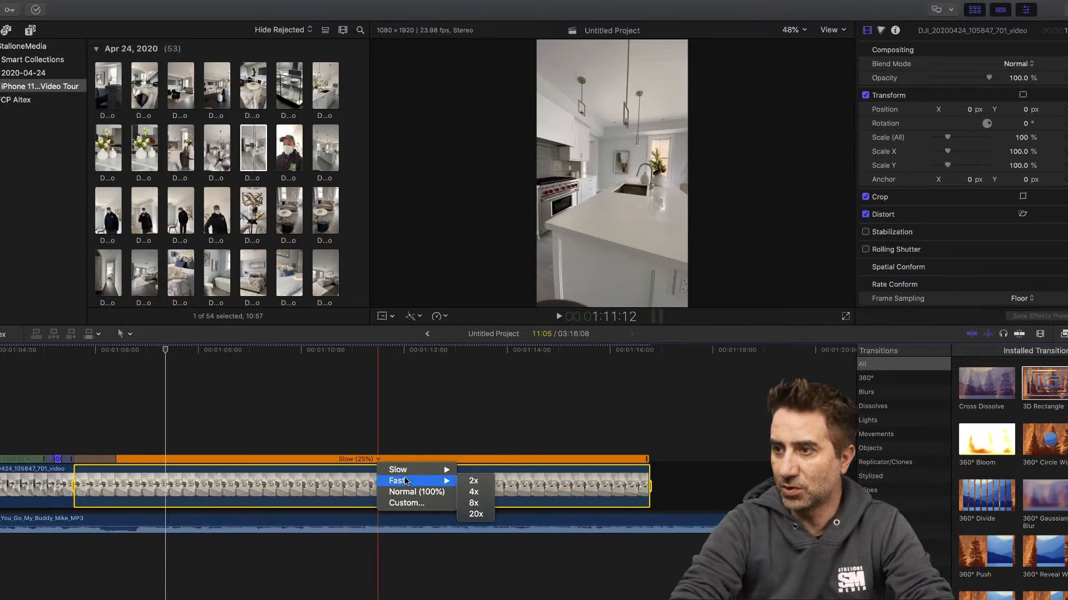
{"action": "mouse_move", "coordinate": [461, 473]}
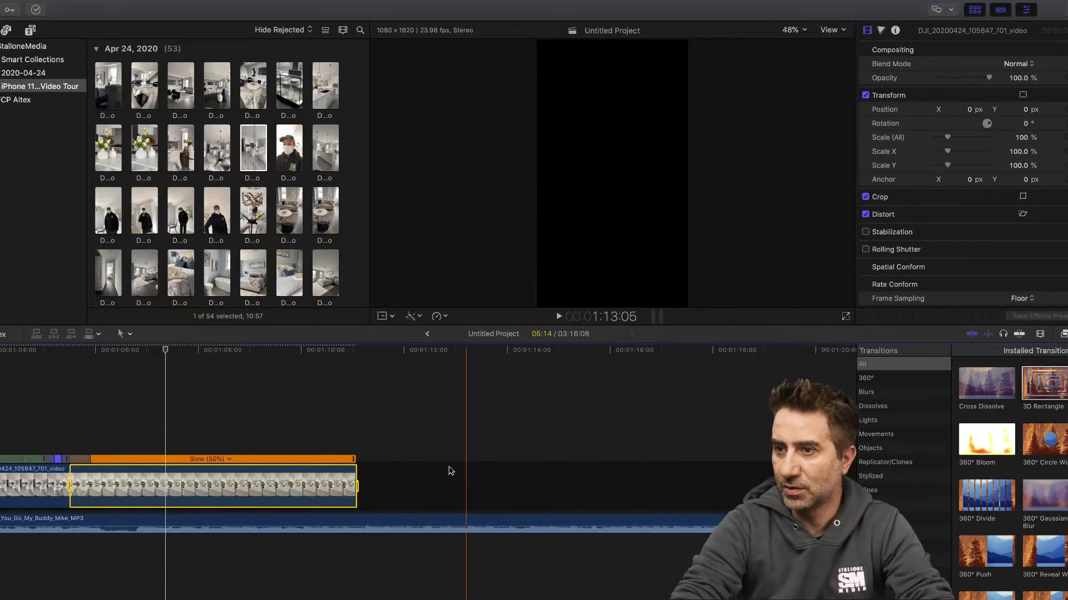
- Play the timeline from about 1:02:14, then split the slowed kitchen segment at 1:08:01 and delete the remainder
{"action": "scroll", "coordinate": [193, 413], "scroll_direction": "left", "scroll_amount": 5}
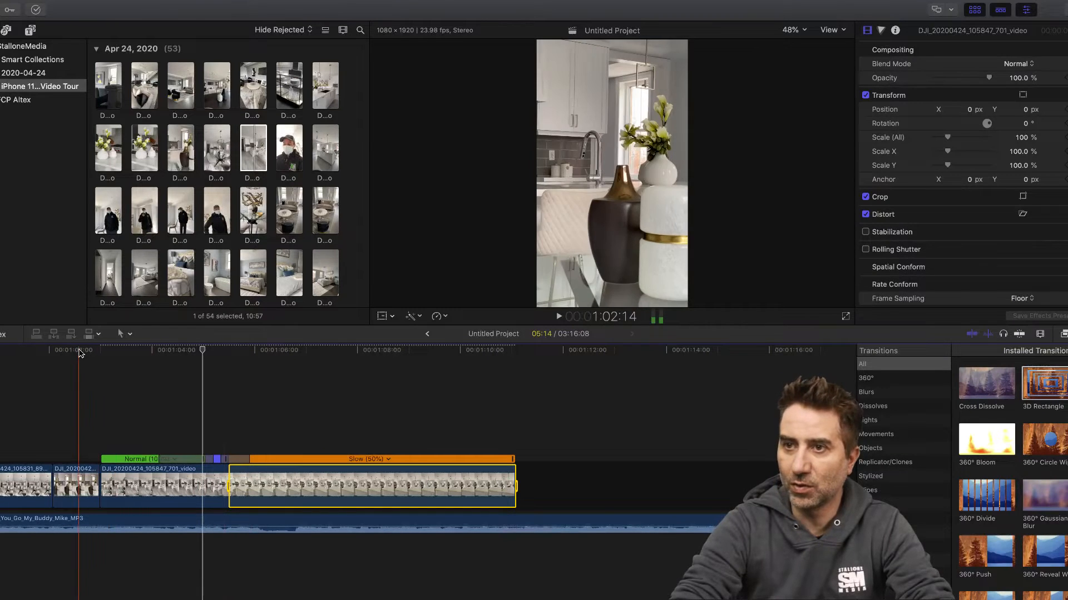
{"action": "left_click", "coordinate": [559, 317]}
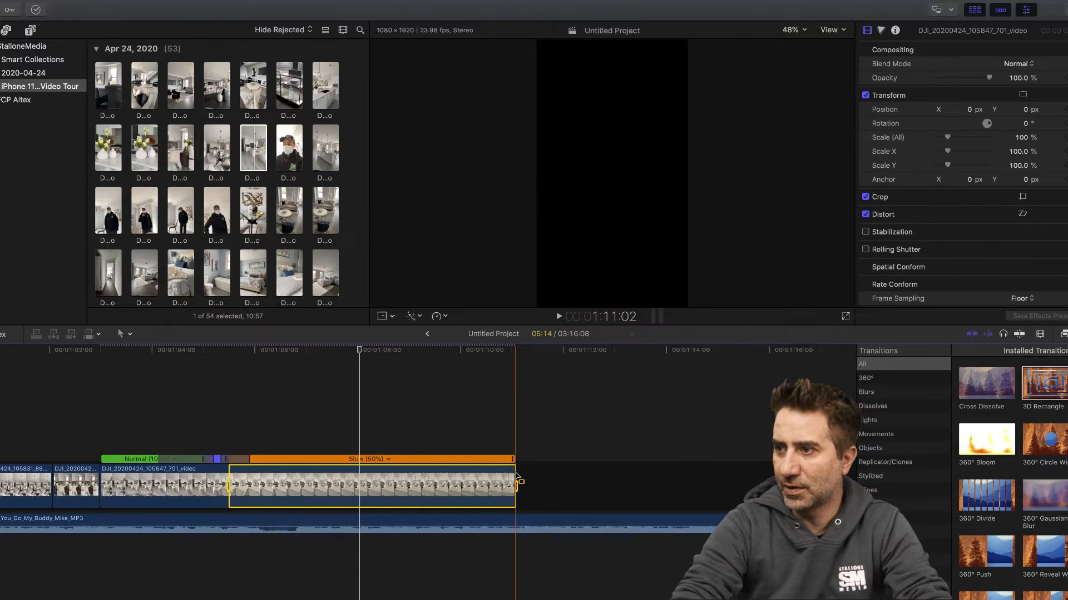
{"action": "left_click", "coordinate": [362, 498]}
{"action": "key", "text": "a"}
{"action": "left_click", "coordinate": [401, 492]}
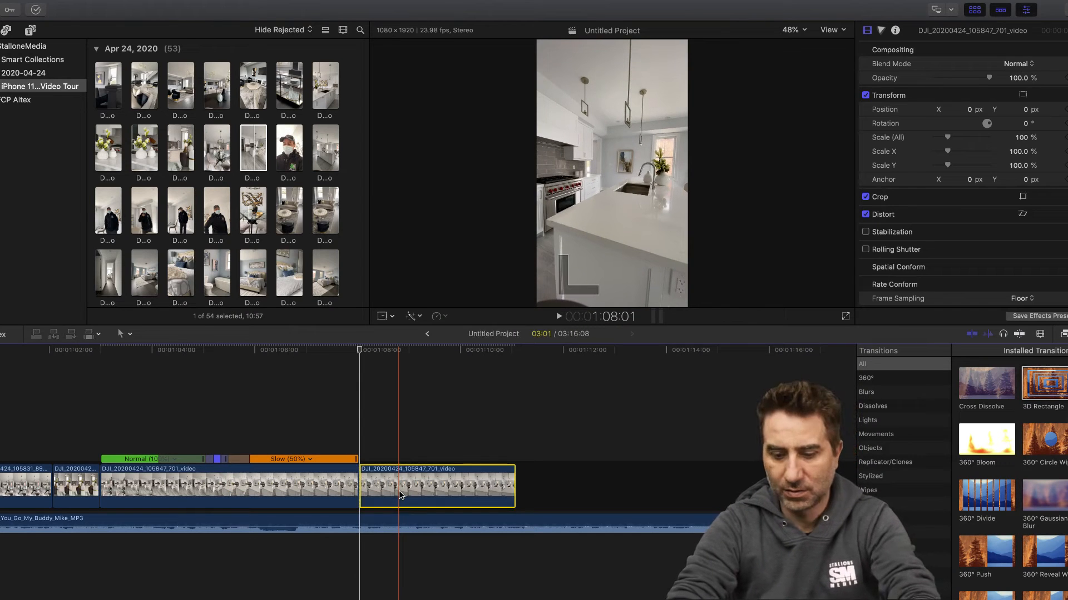
{"action": "key", "text": "Delete"}
- Zoom the timeline out to show the whole edit and play it from about 0:21 to 42:13
{"action": "scroll", "coordinate": [353, 384], "scroll_direction": "left", "scroll_amount": 20}
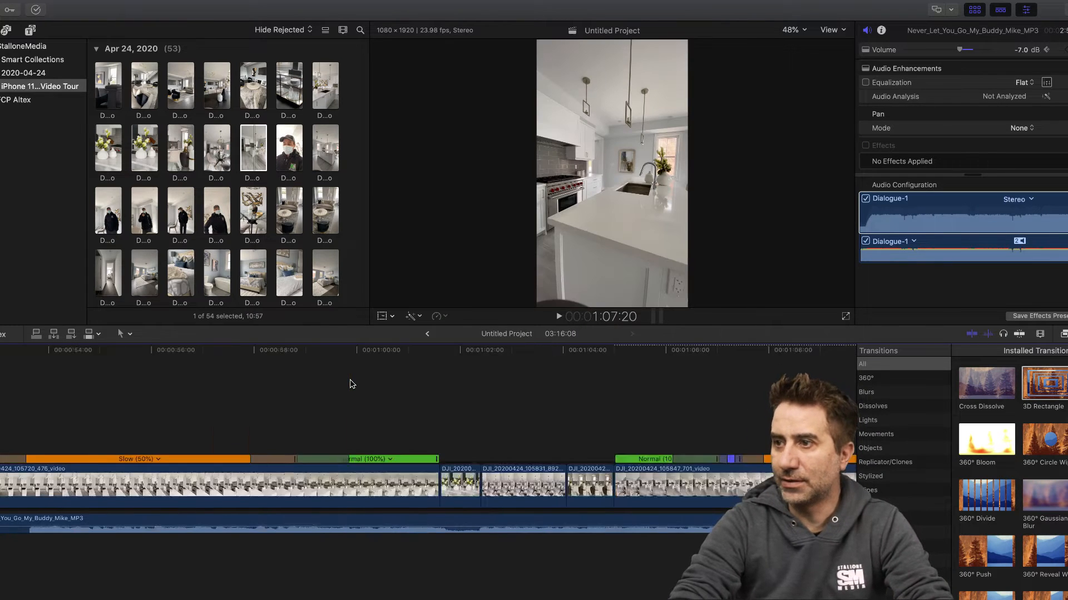
{"action": "left_click", "coordinate": [1041, 334]}
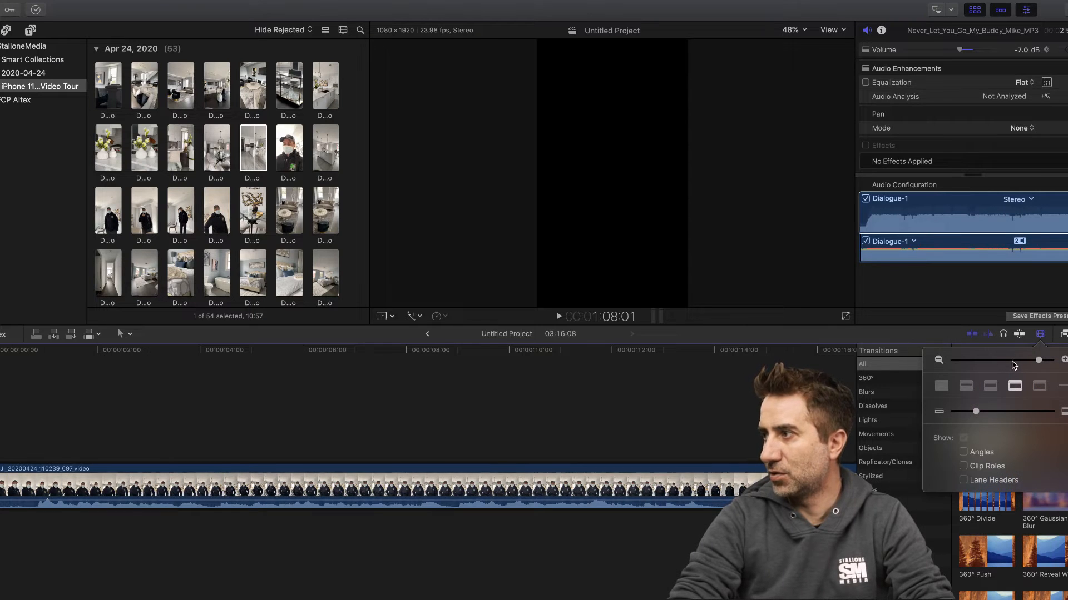
{"action": "left_click", "coordinate": [1011, 361]}
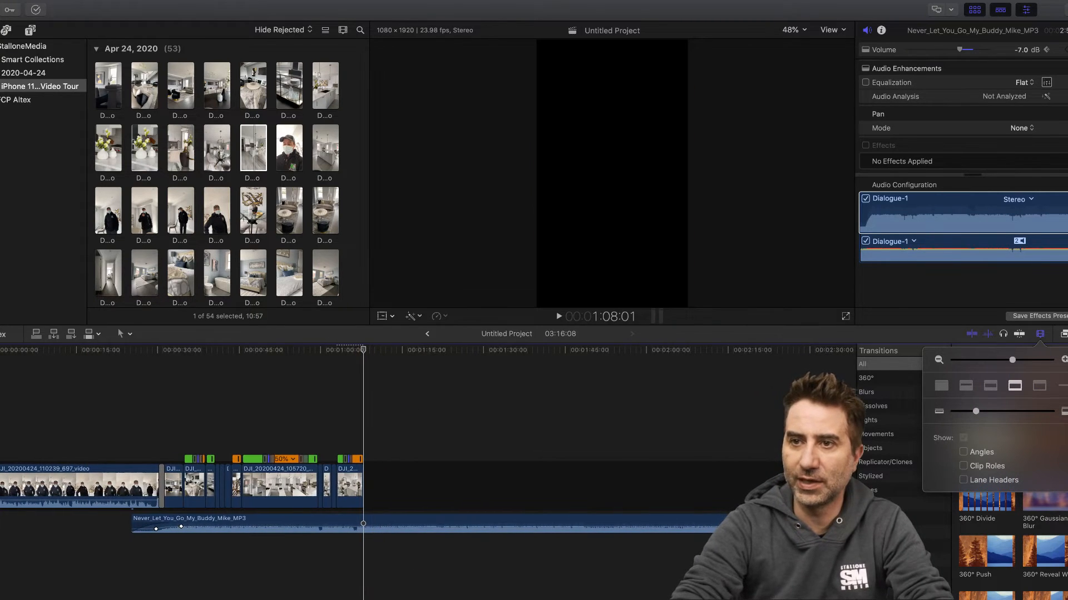
{"action": "left_click", "coordinate": [107, 351]}
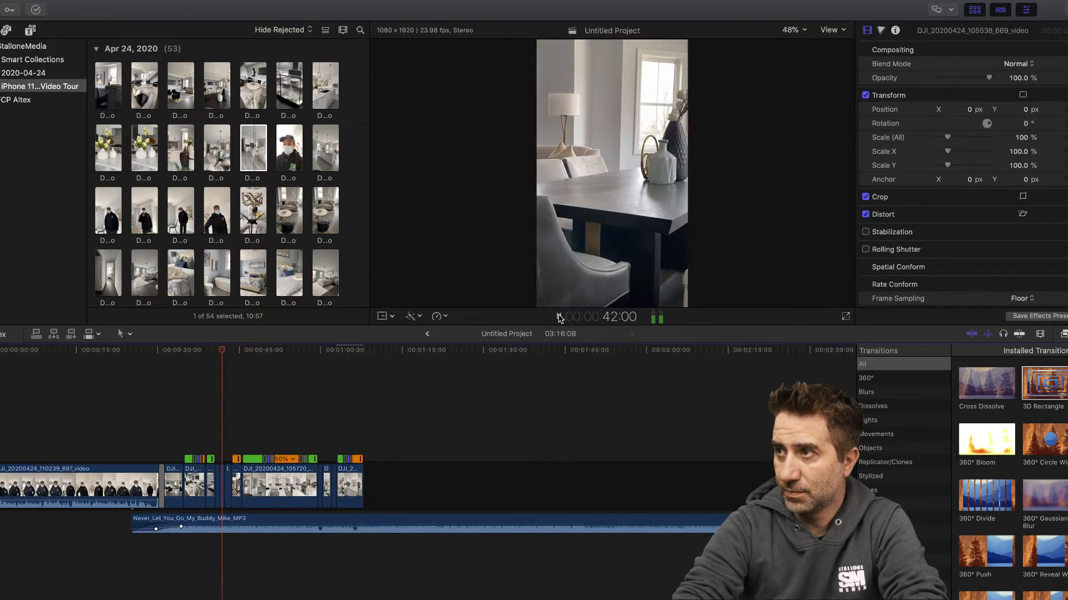
{"action": "left_click", "coordinate": [559, 317]}
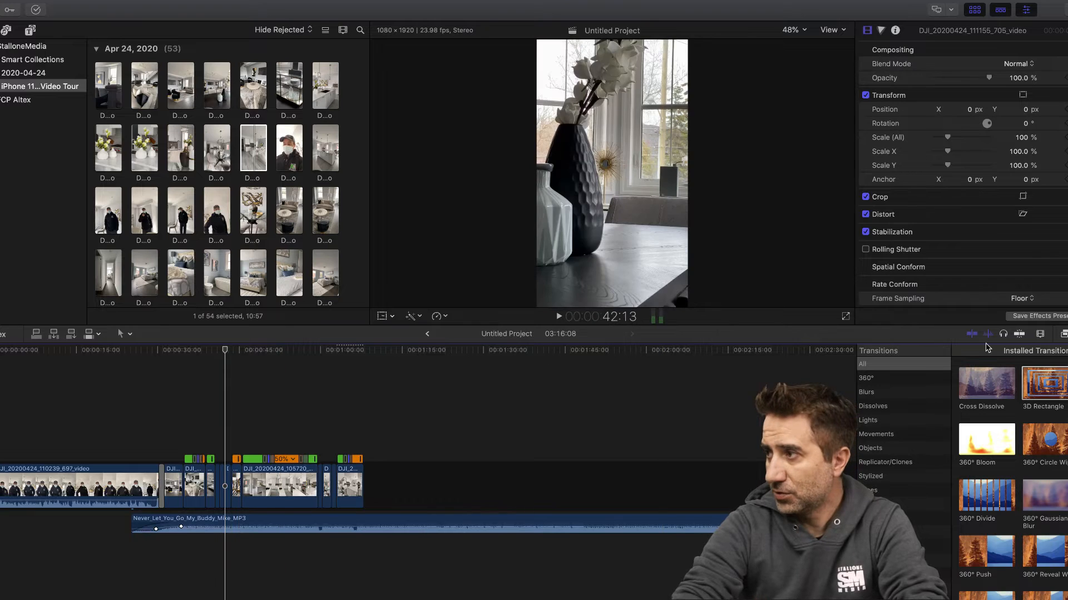
{"action": "left_click", "coordinate": [1041, 335]}
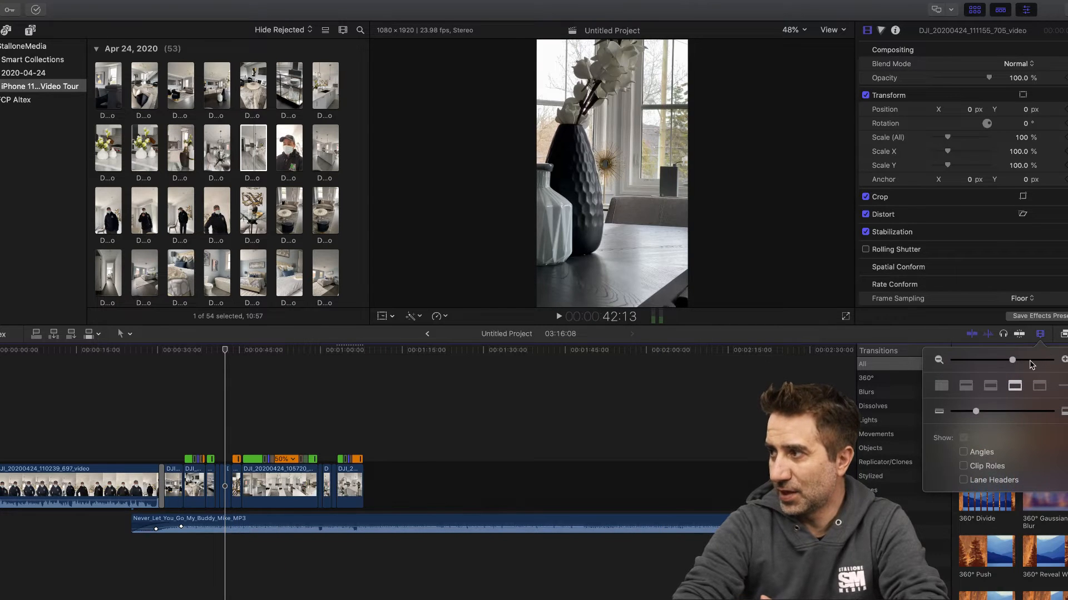
- Extend the end of the living-room clip DJI_20200424_110547_267 by 5 frames
{"action": "left_click", "coordinate": [1030, 361]}
{"action": "left_click_drag", "start_coordinate": [1031, 362], "coordinate": [1043, 362]}
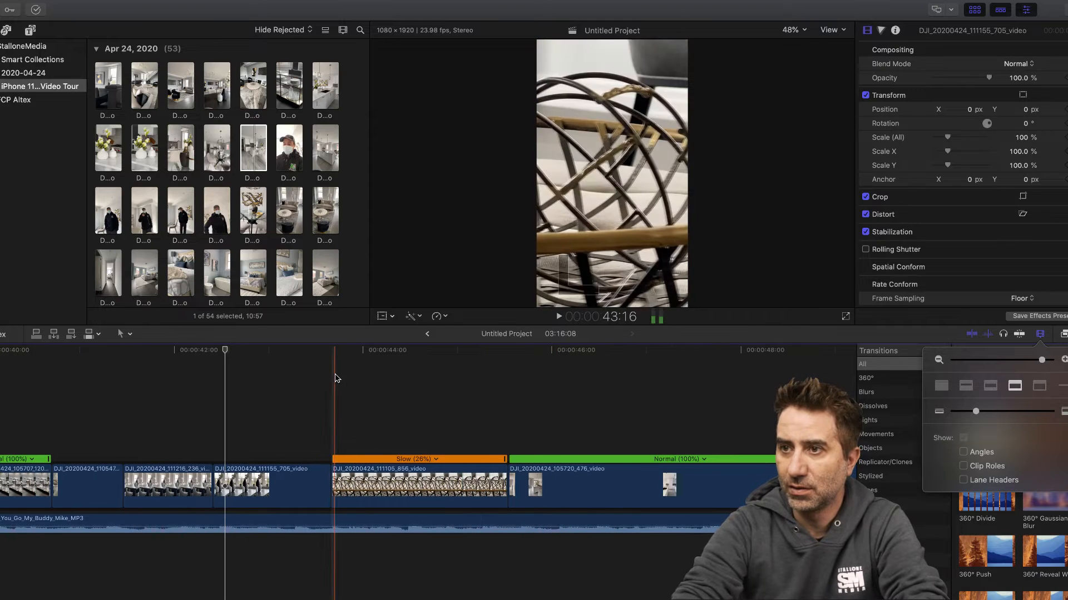
{"action": "left_click_drag", "start_coordinate": [224, 354], "coordinate": [201, 353]}
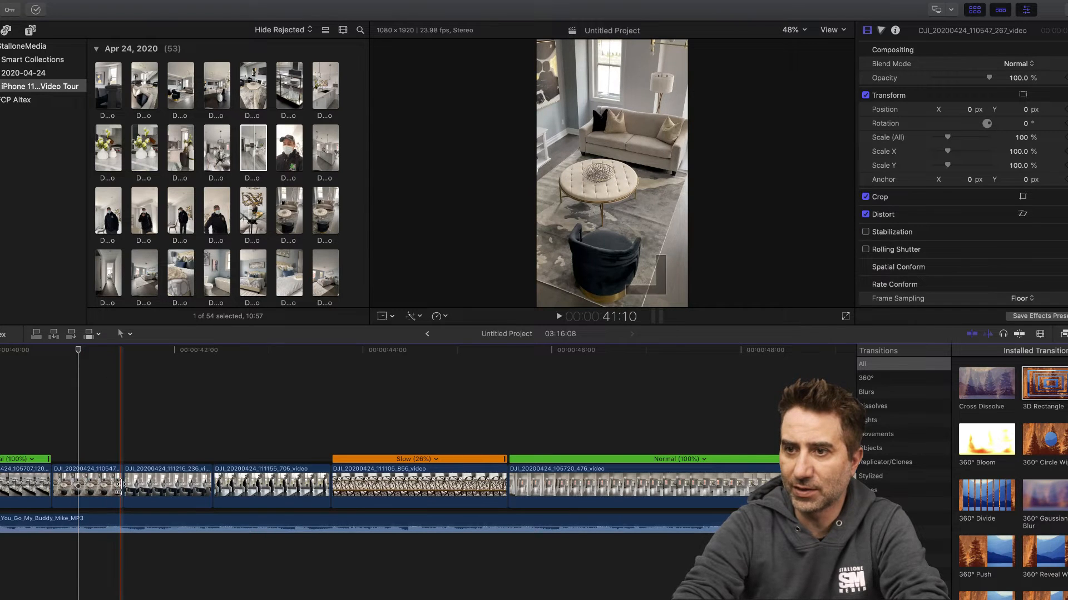
{"action": "left_click_drag", "start_coordinate": [121, 485], "coordinate": [139, 486]}
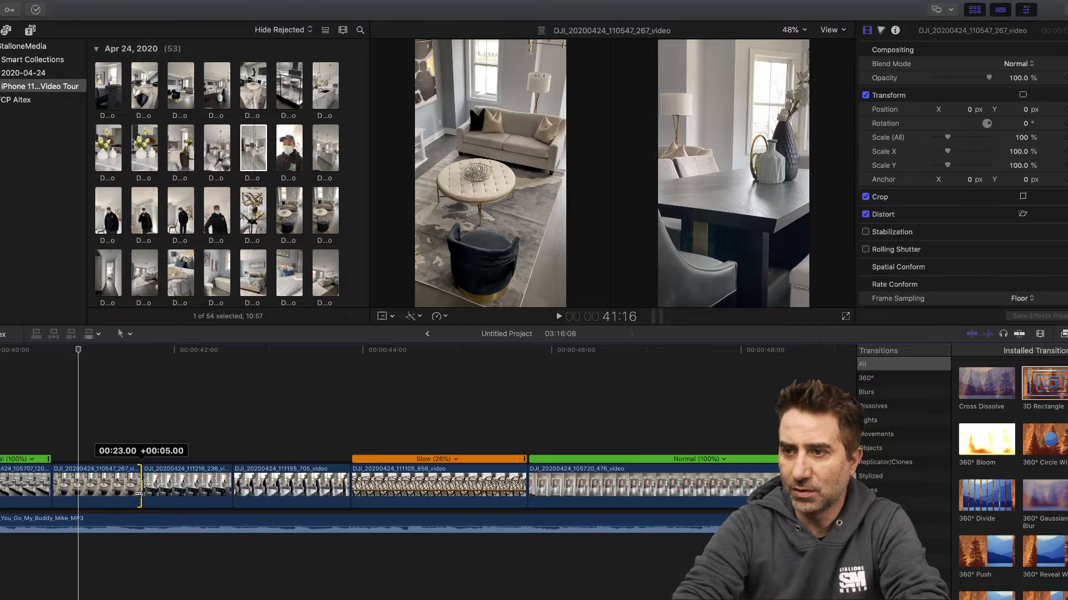
{"action": "left_click_drag", "start_coordinate": [138, 487], "coordinate": [139, 486]}
- Trim the ends of the next three clips: about 4 frames off 111216_236, 1 frame off 111155_705 and 7 frames off the slowed 111105_856
{"action": "left_click_drag", "start_coordinate": [227, 485], "coordinate": [214, 484]}
{"action": "left_click_drag", "start_coordinate": [333, 488], "coordinate": [327, 490]}
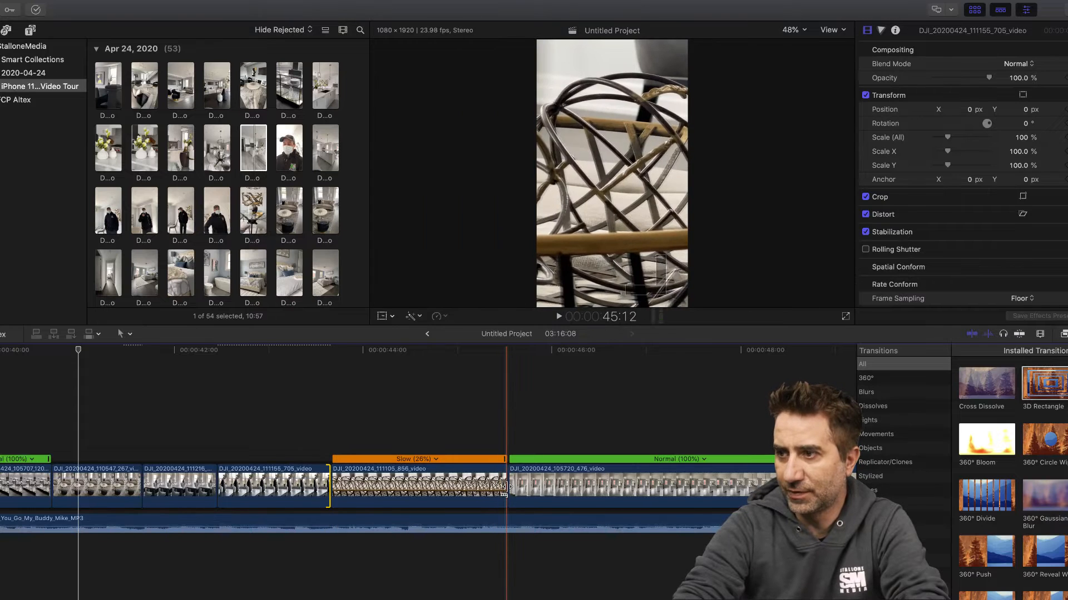
{"action": "left_click_drag", "start_coordinate": [506, 488], "coordinate": [478, 487]}
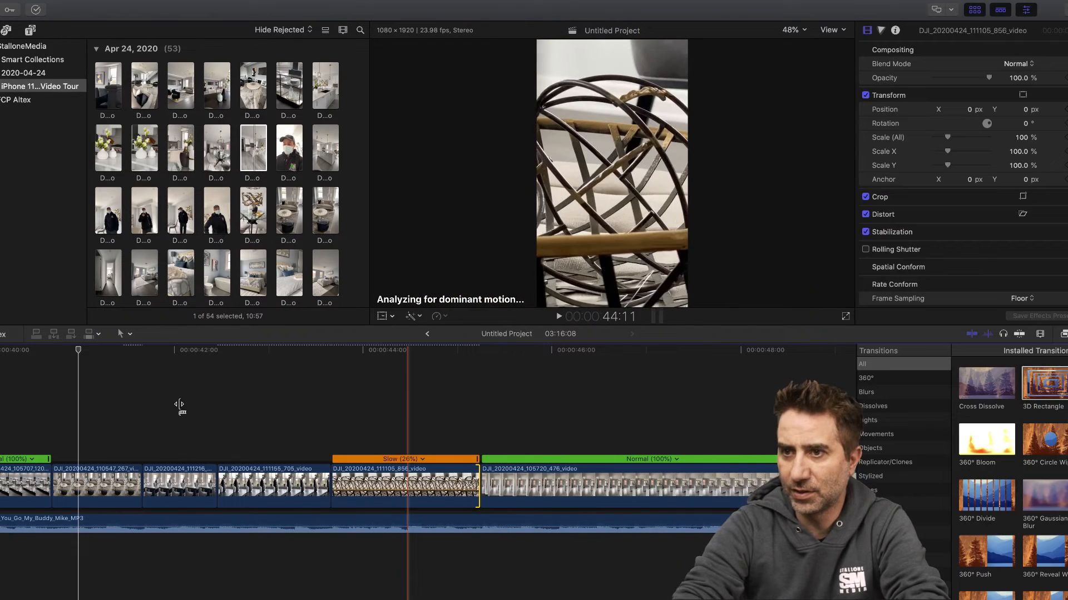
- Play the retrimmed living-room and dining-table clips repeatedly from about 40:10 to check their cuts against the music
{"action": "left_click", "coordinate": [25, 350]}
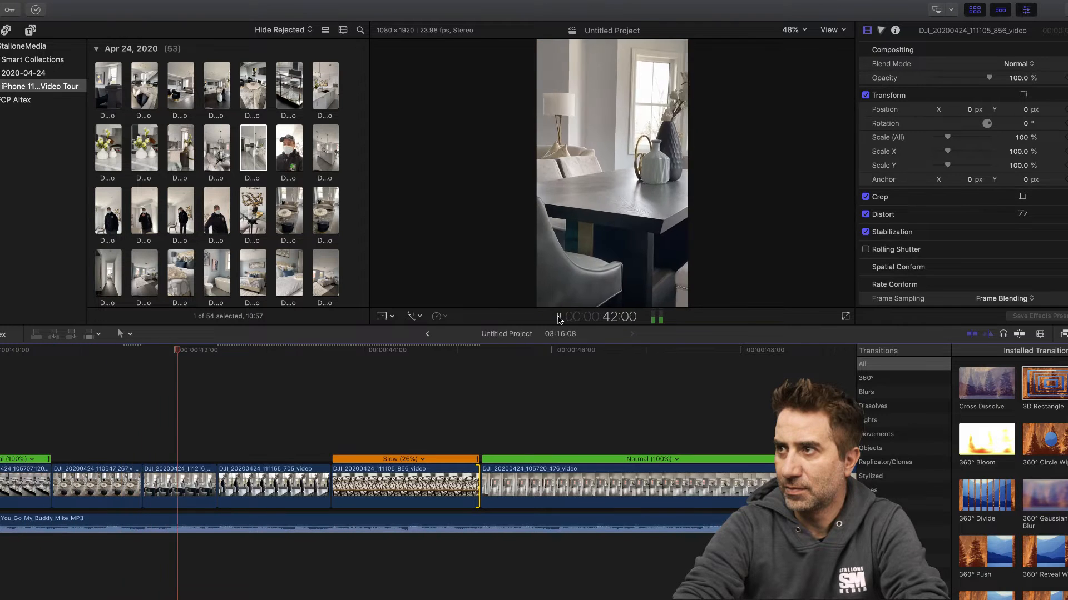
{"action": "left_click", "coordinate": [559, 319]}
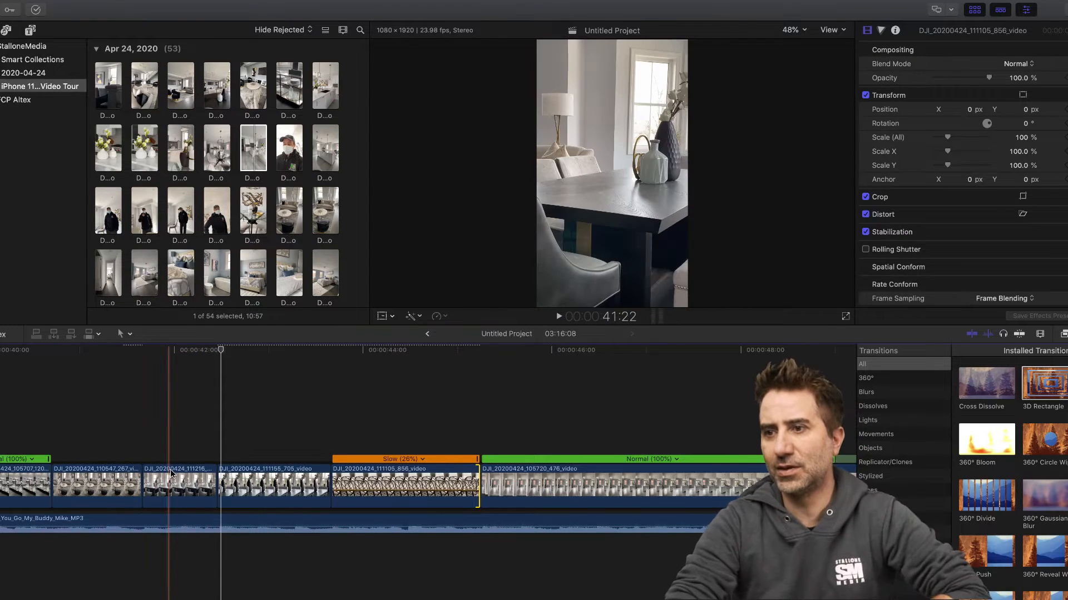
{"action": "left_click", "coordinate": [94, 351]}
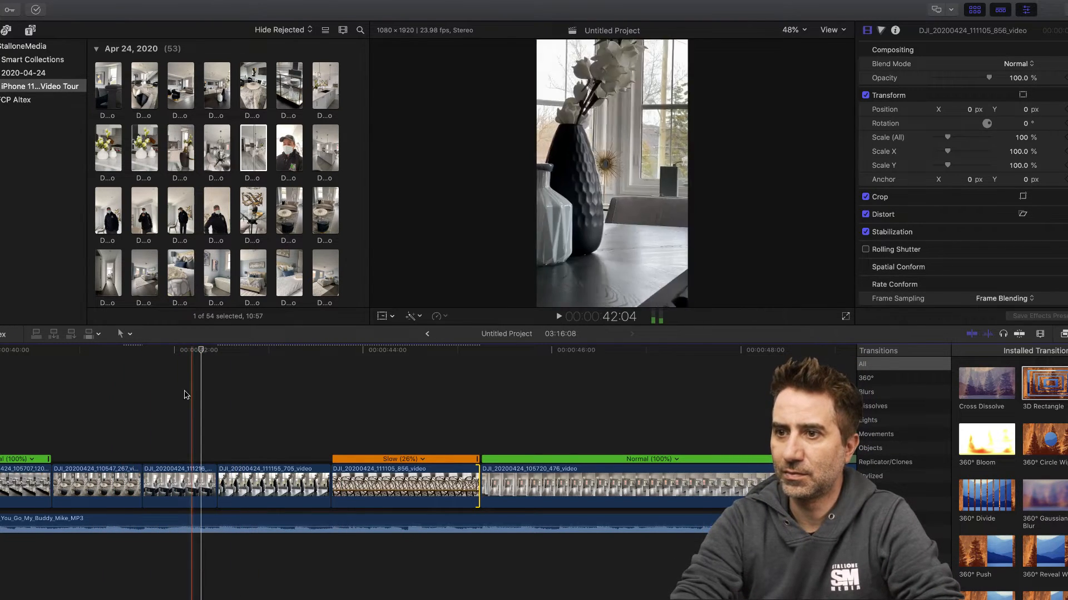
{"action": "left_click", "coordinate": [112, 476]}
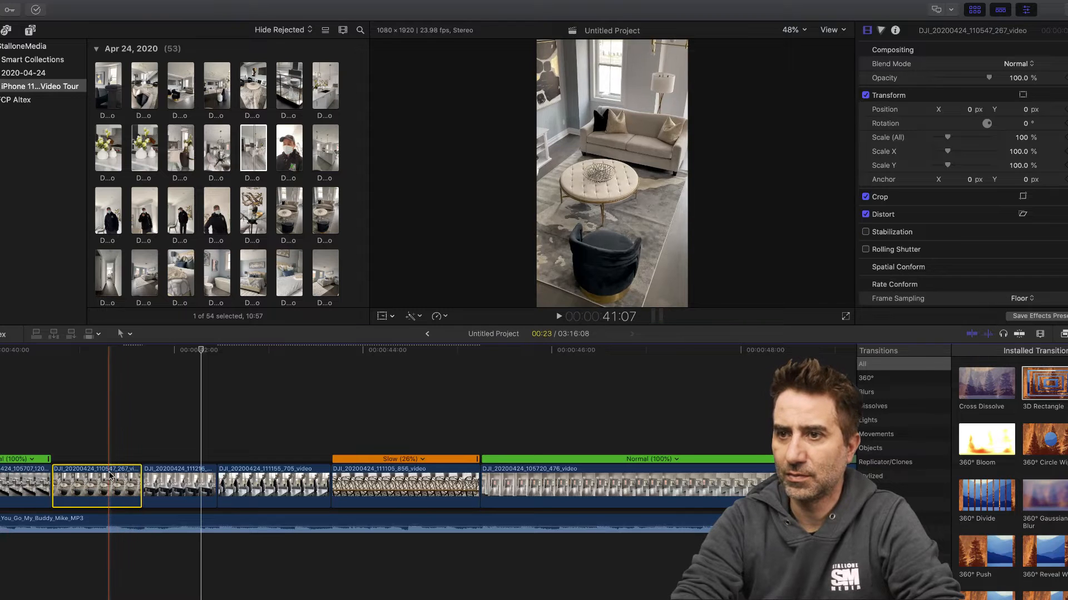
{"action": "left_click", "coordinate": [19, 349]}
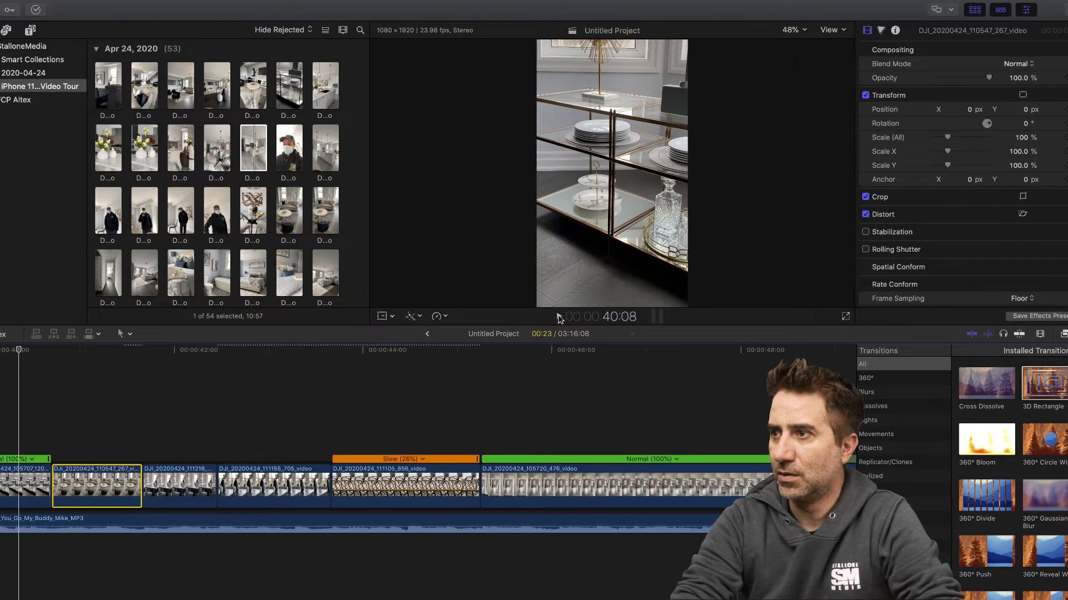
{"action": "left_click", "coordinate": [559, 316]}
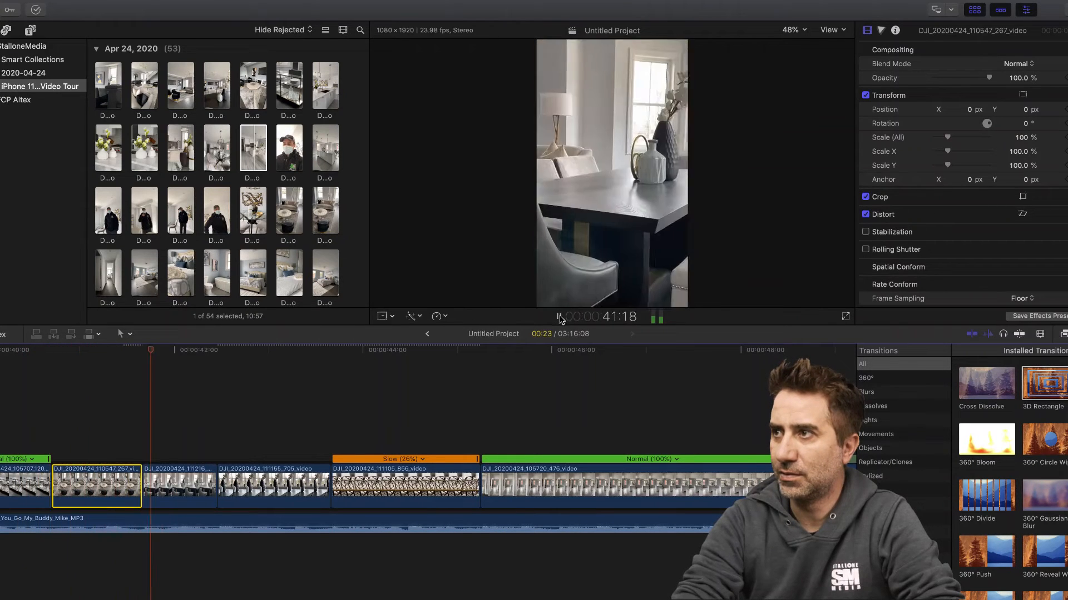
{"action": "left_click", "coordinate": [559, 316]}
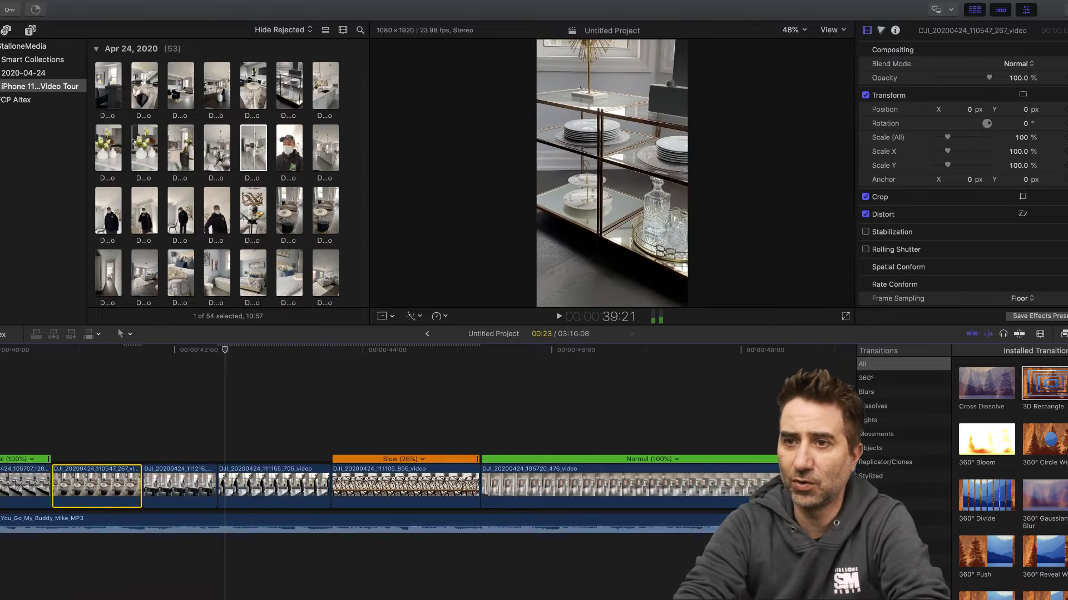
- Play the timeline from about 37:21, checking the pacing from the wide living-room shot through the glass shelf and sofa clips
{"action": "scroll", "coordinate": [80, 416], "scroll_direction": "left", "scroll_amount": 7}
{"action": "left_click", "coordinate": [204, 351]}
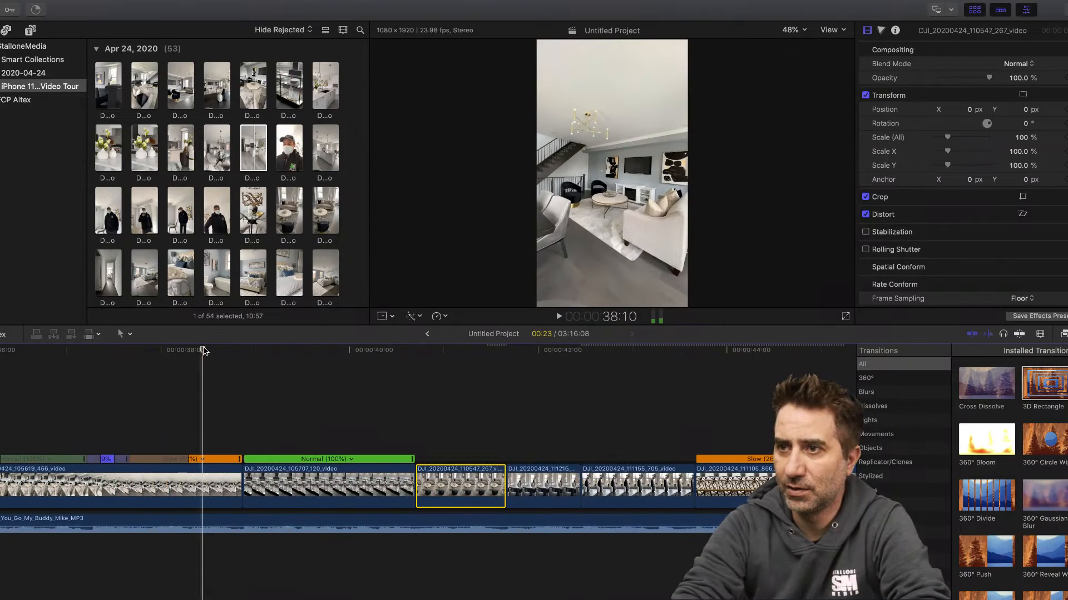
{"action": "left_click", "coordinate": [557, 317]}
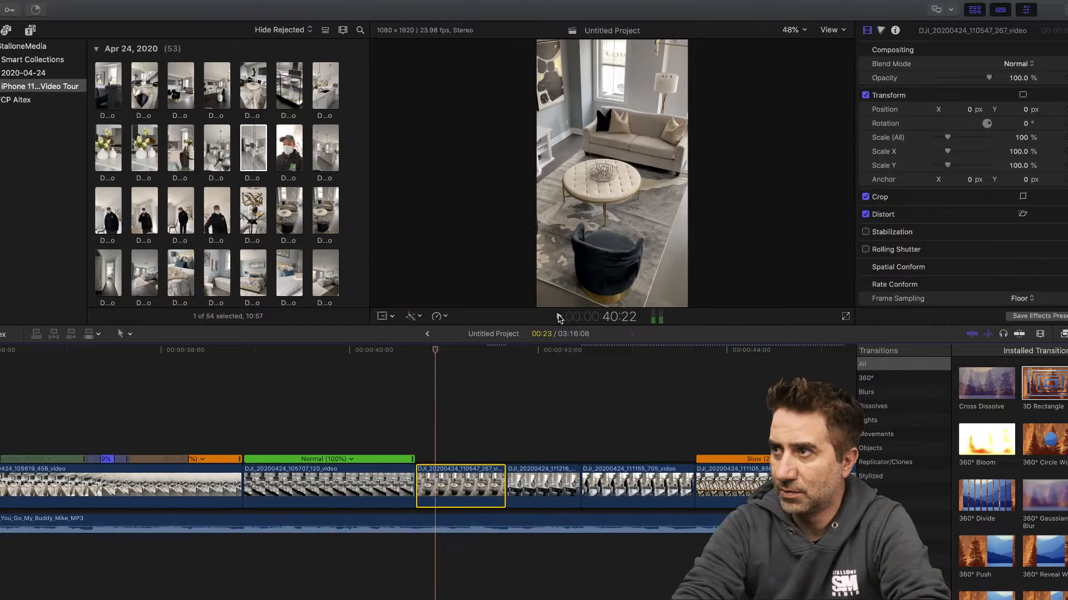
{"action": "left_click", "coordinate": [176, 350]}
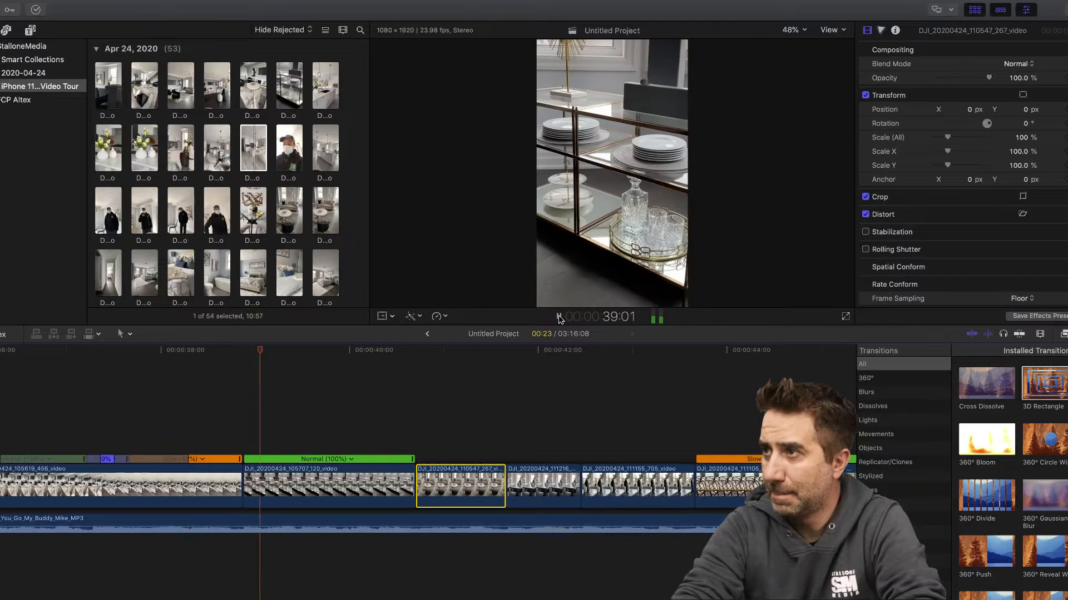
{"action": "left_click", "coordinate": [558, 317]}
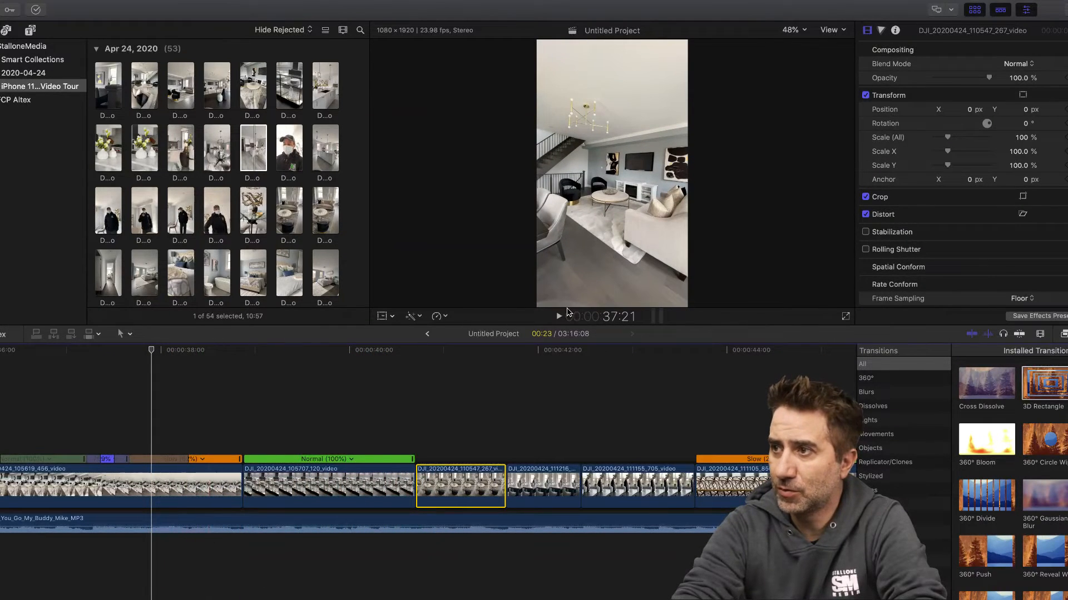
{"action": "left_click", "coordinate": [558, 316]}
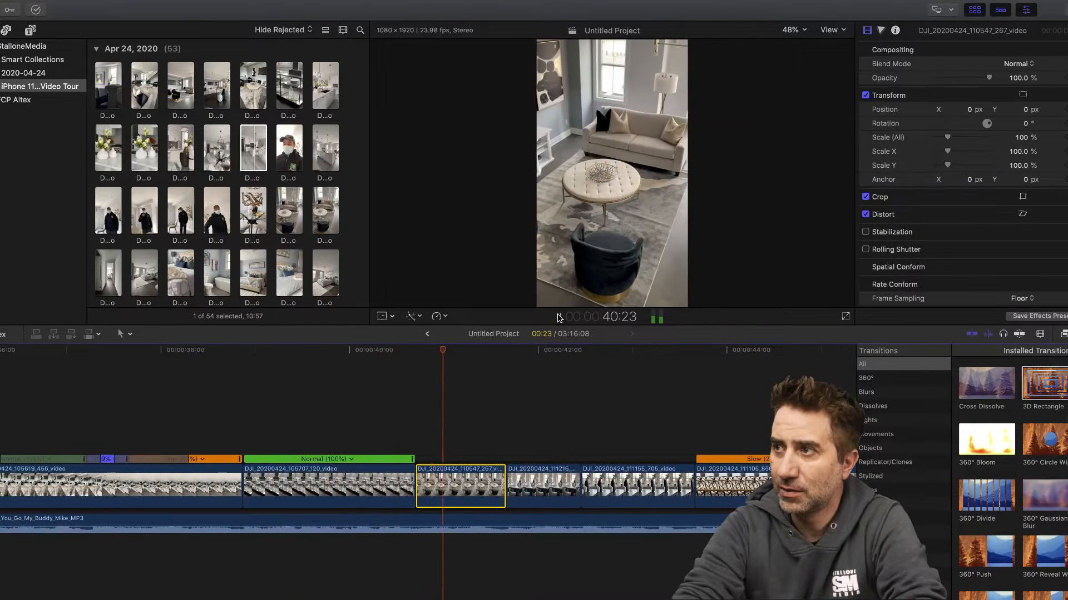
{"action": "left_click", "coordinate": [559, 316]}
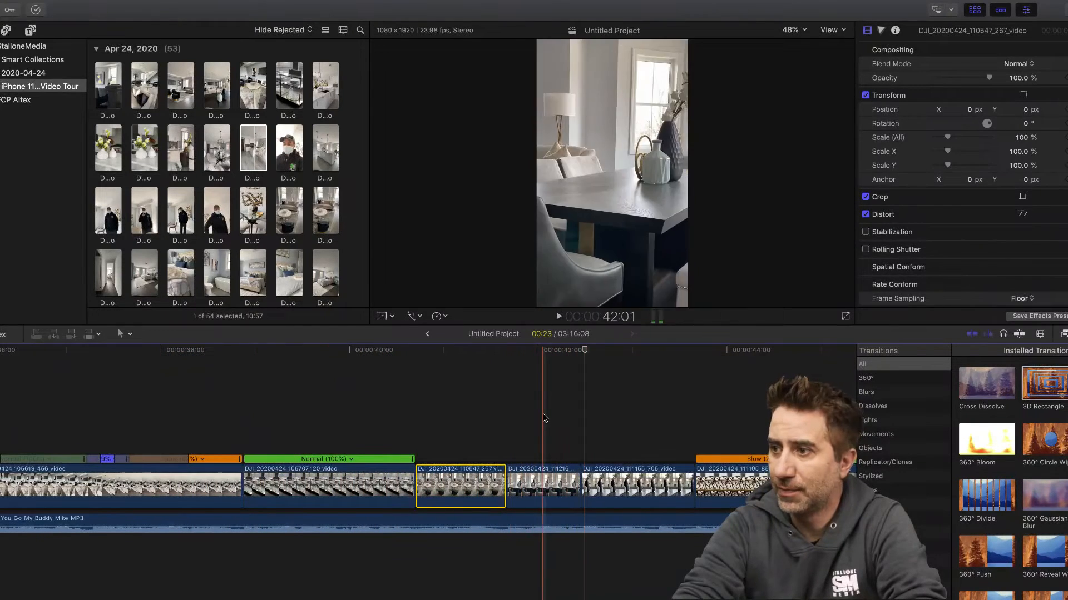
- Extend the living-room clip 110547_267 to end at about 42:06 and the dining-table clip 111216_236 at about 43:15, checking both by playback
{"action": "left_click_drag", "start_coordinate": [505, 486], "coordinate": [563, 485]}
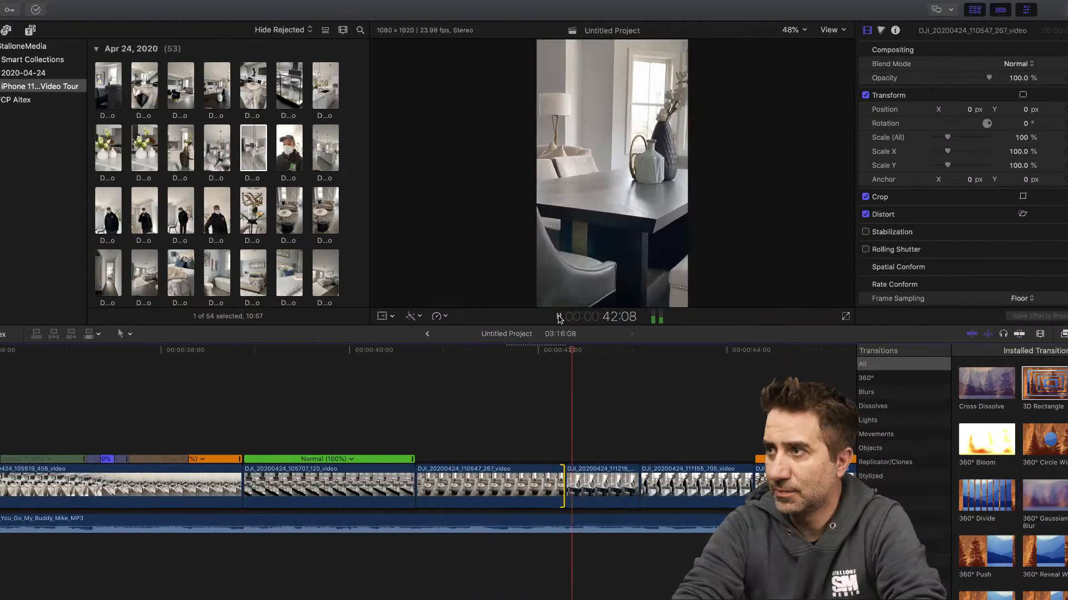
{"action": "left_click", "coordinate": [559, 317]}
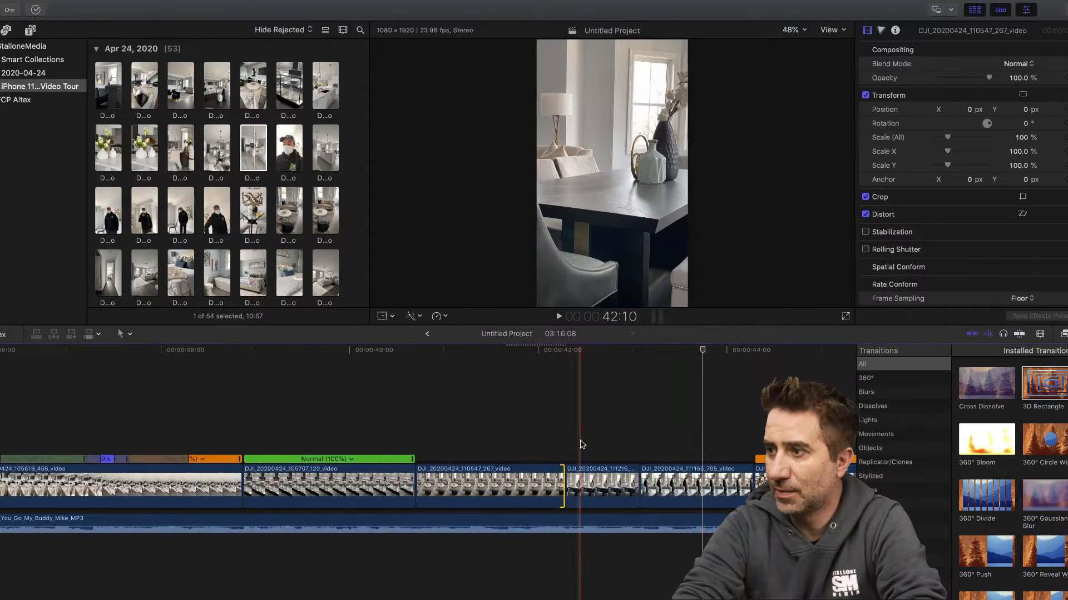
{"action": "left_click_drag", "start_coordinate": [639, 487], "coordinate": [694, 485]}
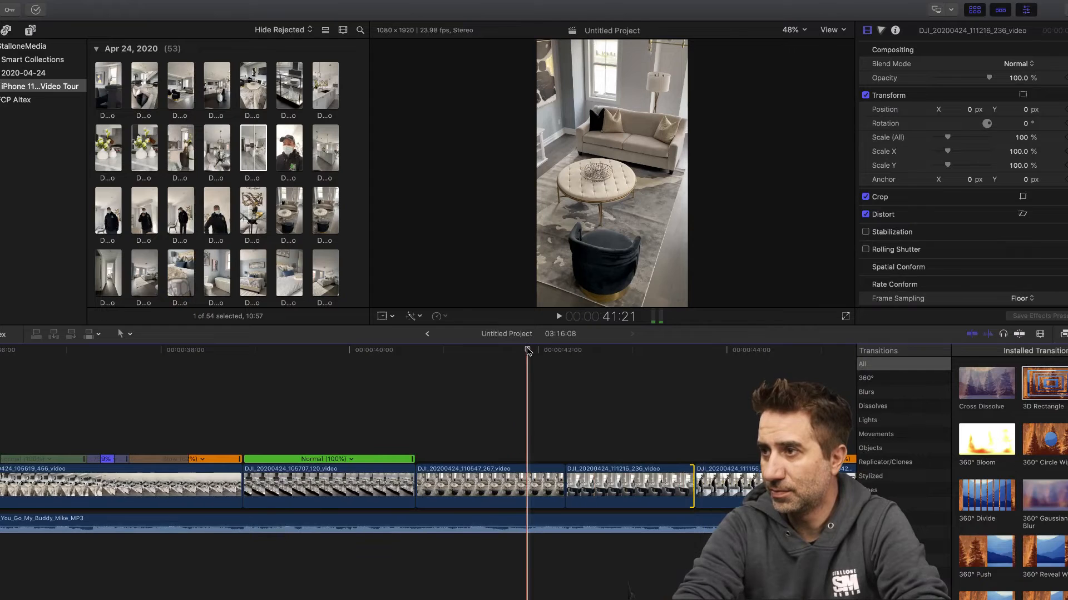
{"action": "left_click", "coordinate": [559, 317]}
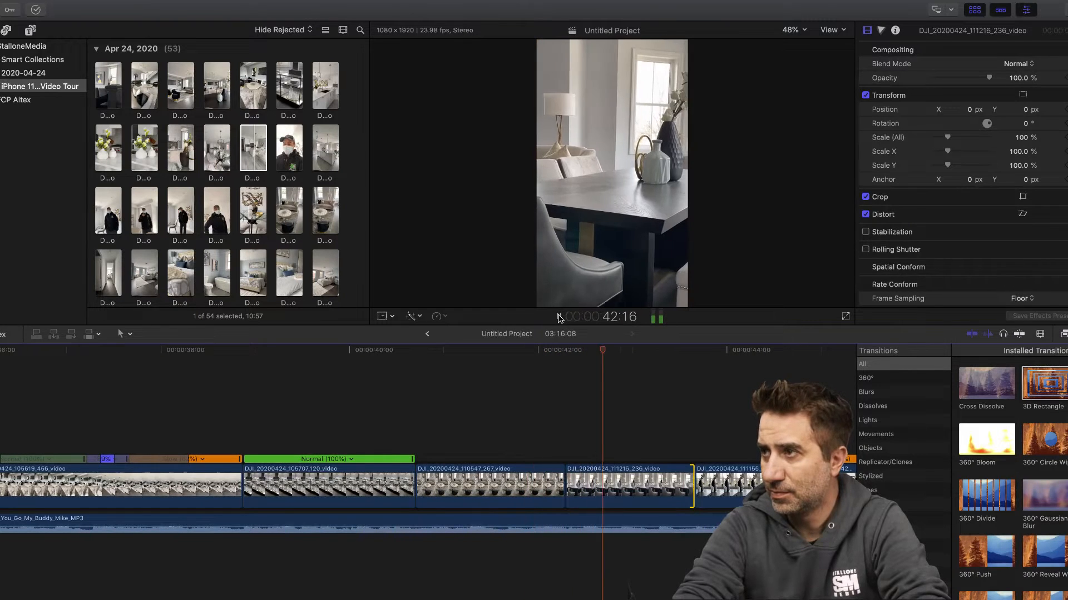
{"action": "left_click", "coordinate": [555, 317]}
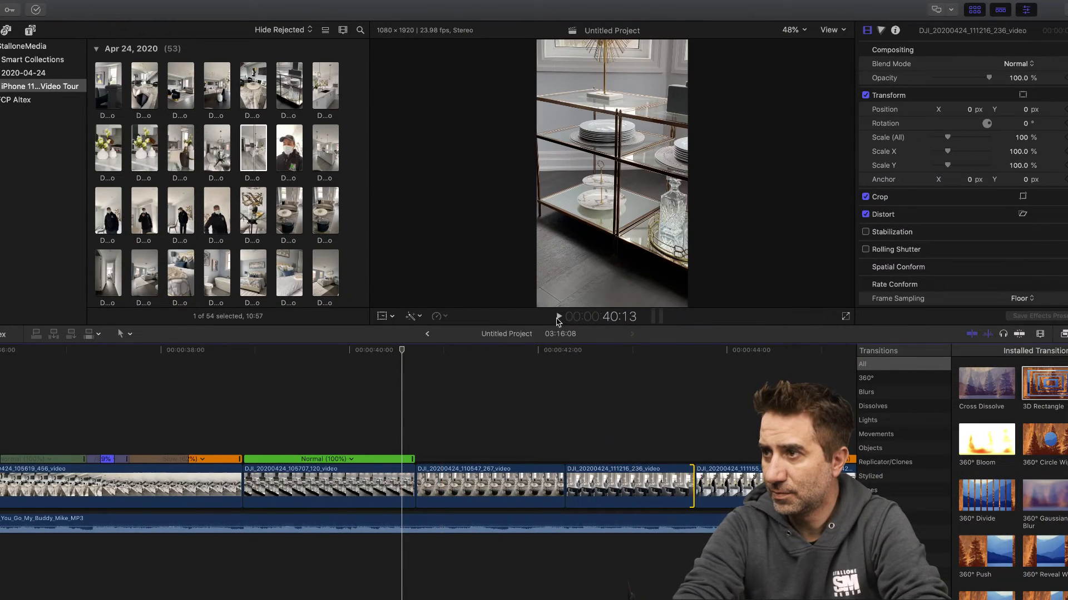
{"action": "left_click", "coordinate": [559, 317]}
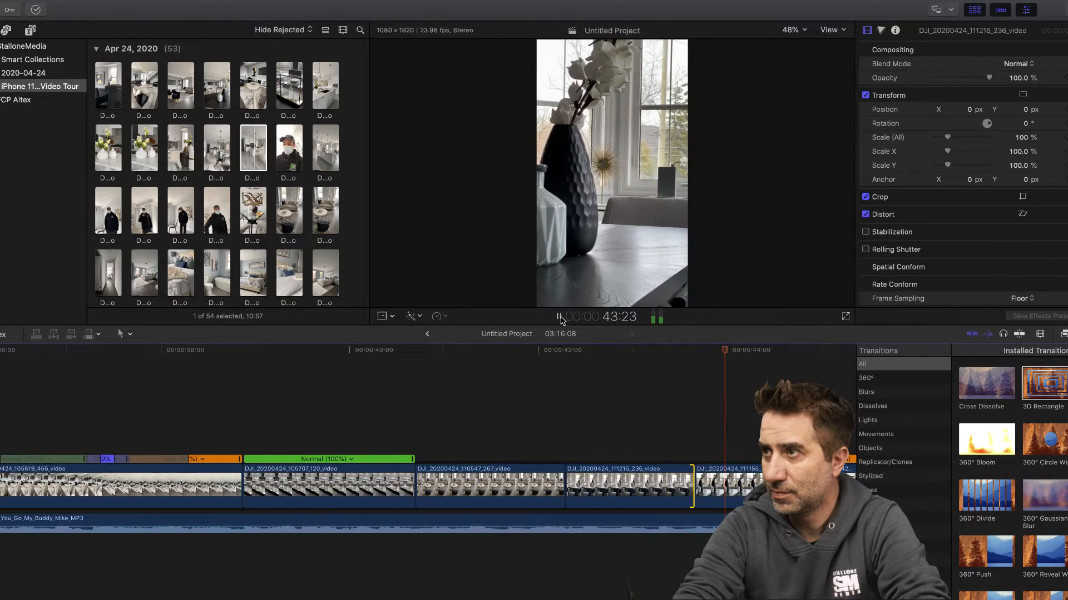
{"action": "left_click", "coordinate": [559, 317]}
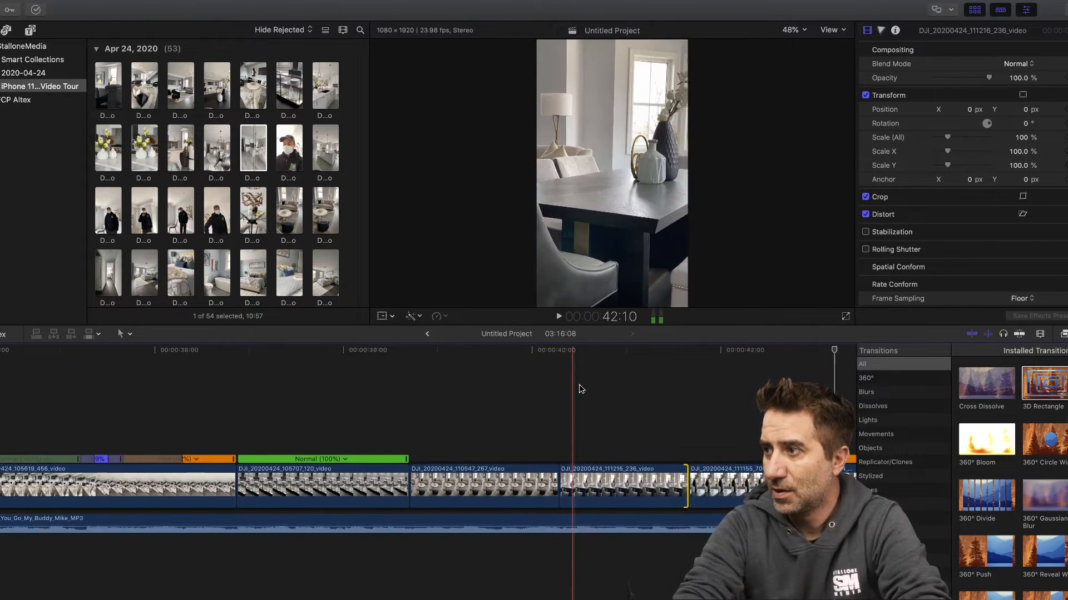
- Turn off Stabilization for the clip DJI_20200424_111105_856, reset its speed to Normal (100%) and play it
{"action": "scroll", "coordinate": [579, 384], "scroll_direction": "right", "scroll_amount": 5}
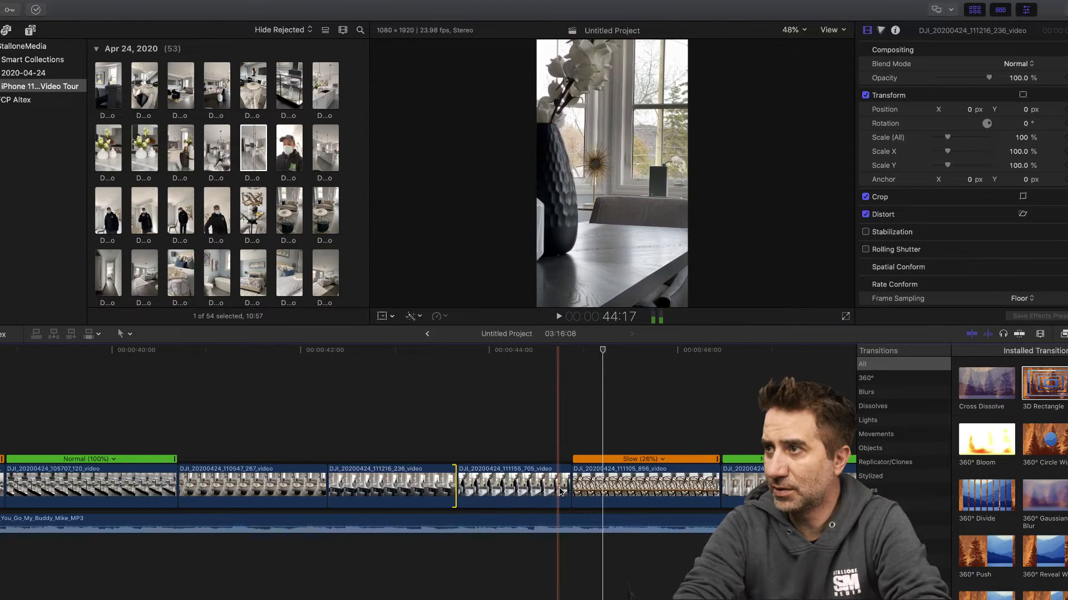
{"action": "left_click", "coordinate": [559, 492]}
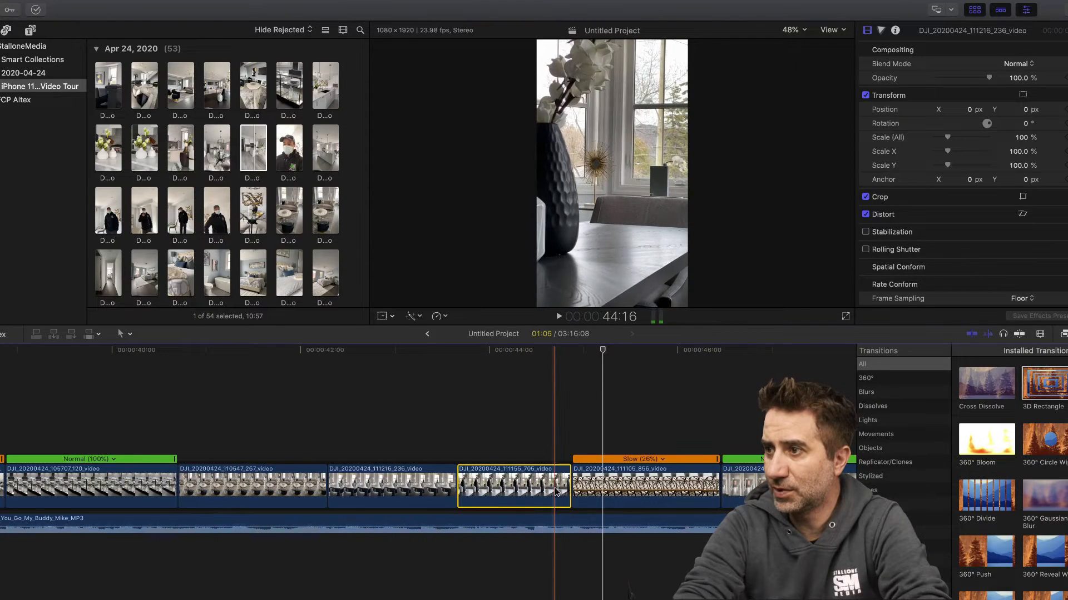
{"action": "left_click", "coordinate": [646, 493]}
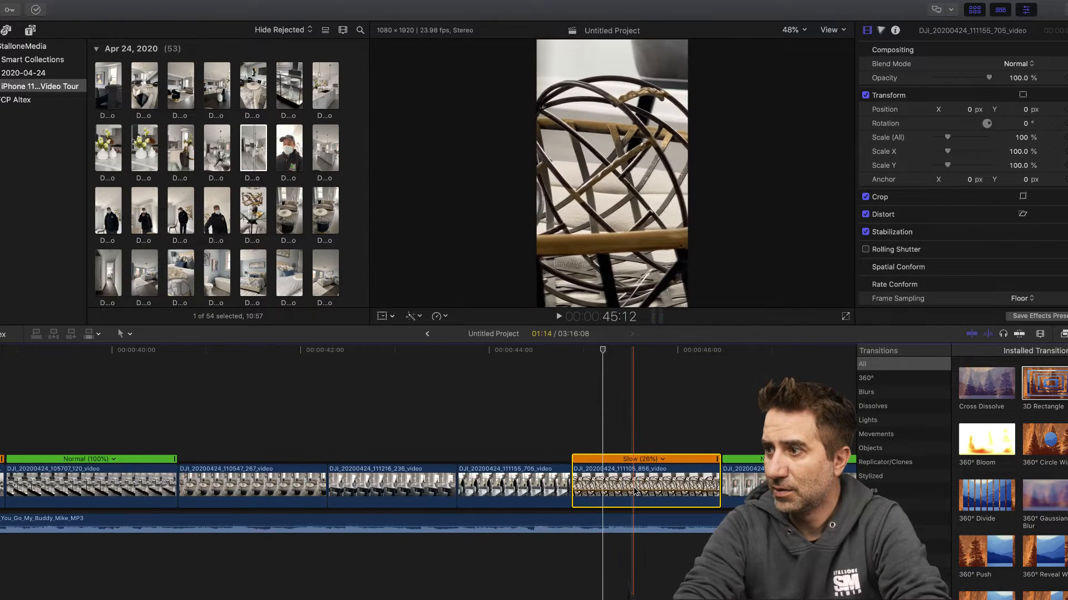
{"action": "left_click", "coordinate": [865, 231]}
{"action": "left_click", "coordinate": [662, 459]}
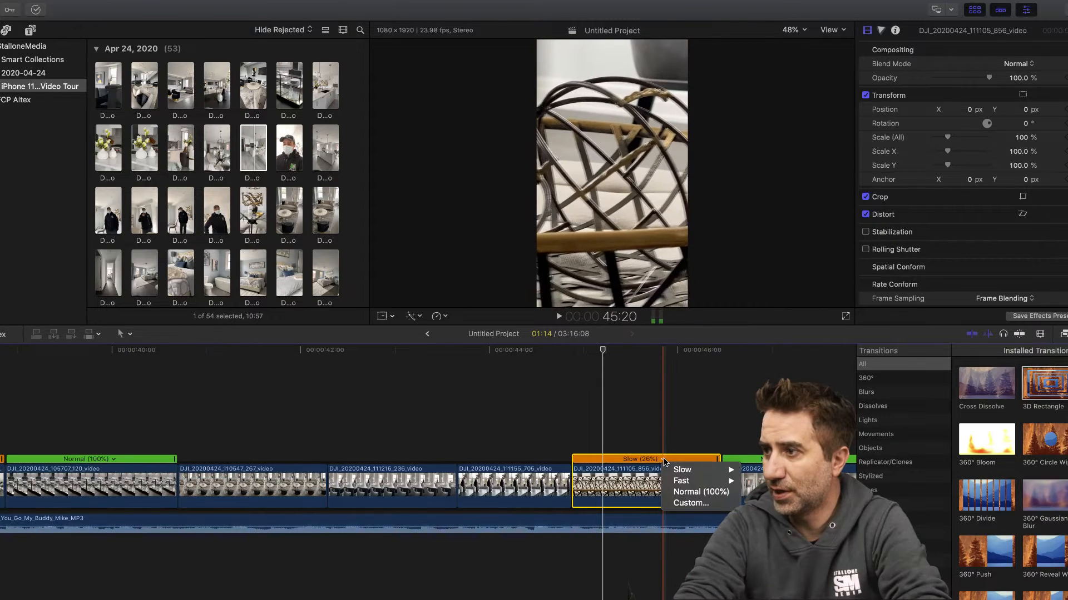
{"action": "left_click", "coordinate": [687, 496]}
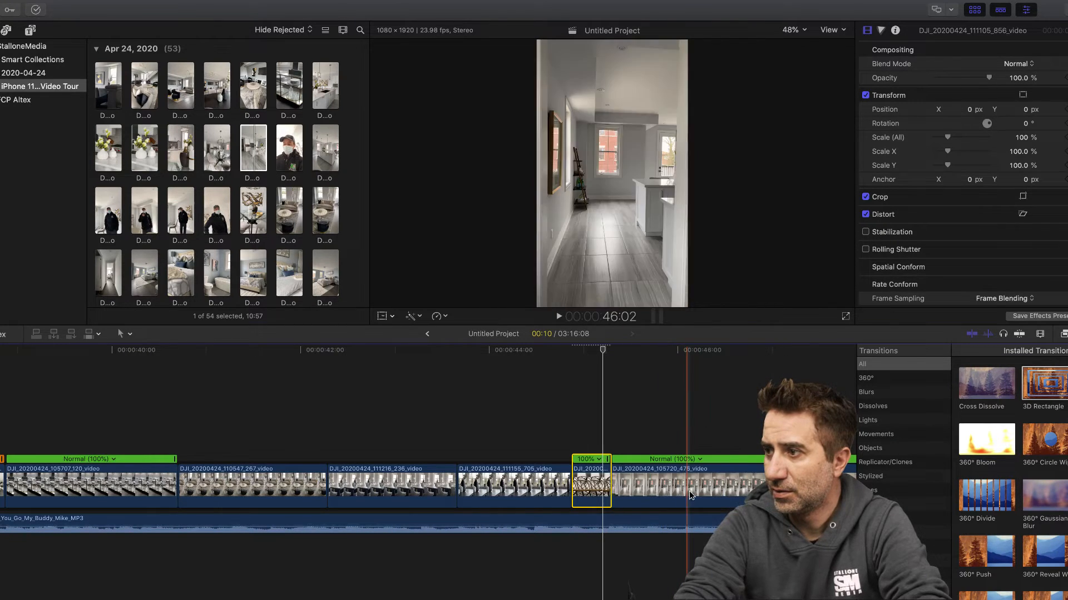
{"action": "left_click", "coordinate": [544, 349]}
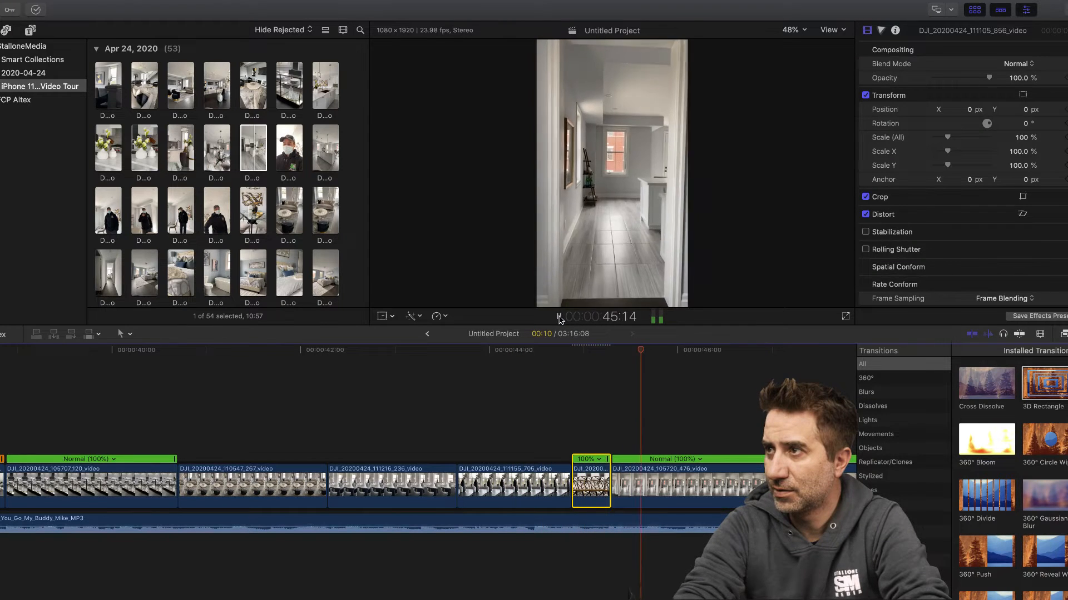
- Stretch the retiming of the clip DJI_20200424_111105_856 to Slow (39%) and play it from about 44:13
{"action": "left_click", "coordinate": [593, 488]}
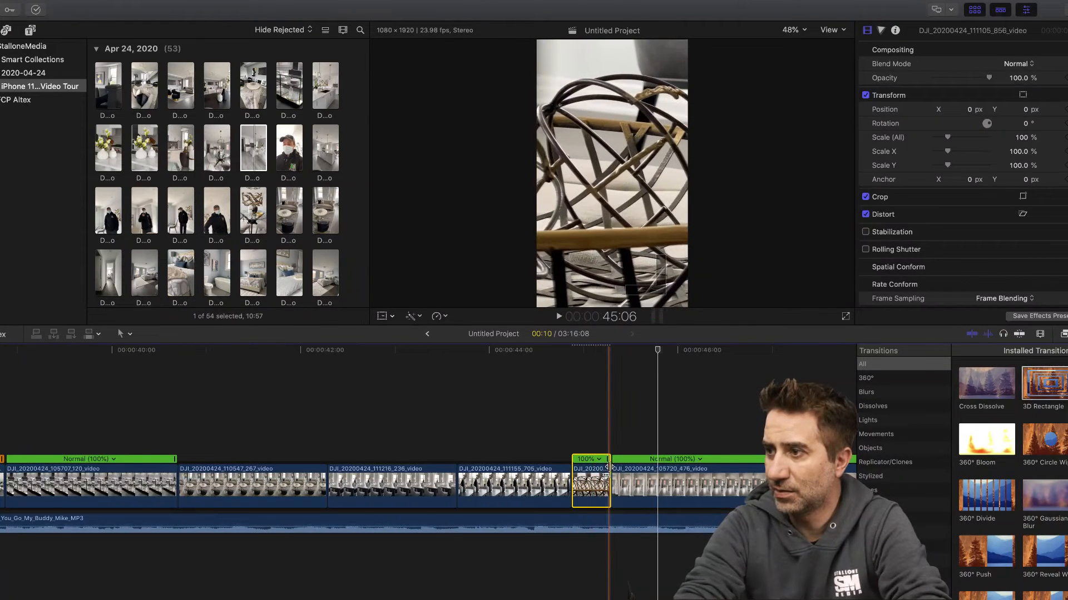
{"action": "left_click_drag", "start_coordinate": [613, 459], "coordinate": [672, 459]}
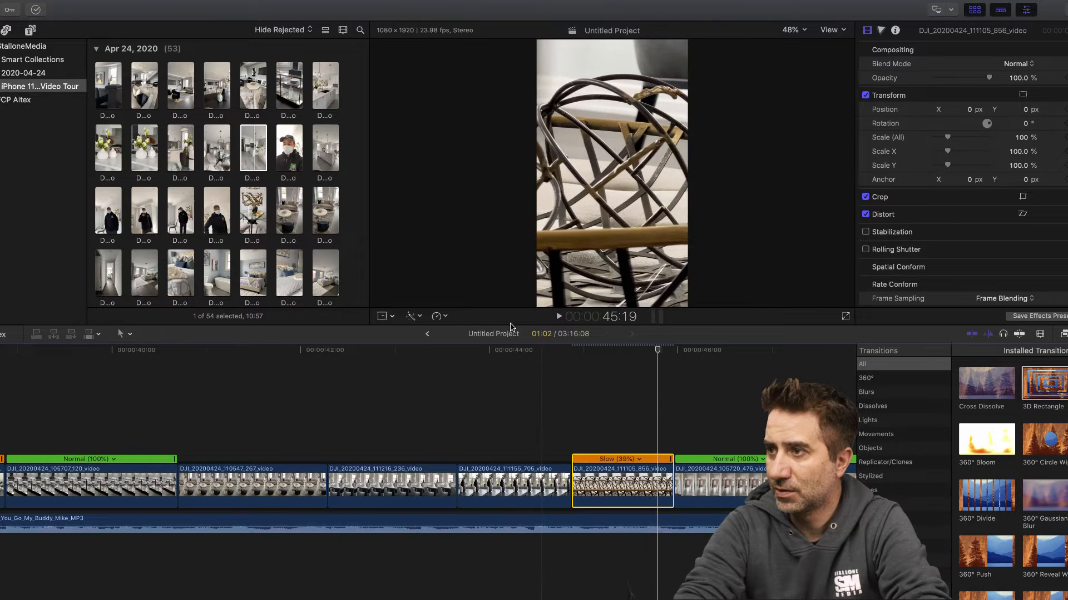
{"action": "left_click", "coordinate": [559, 316]}
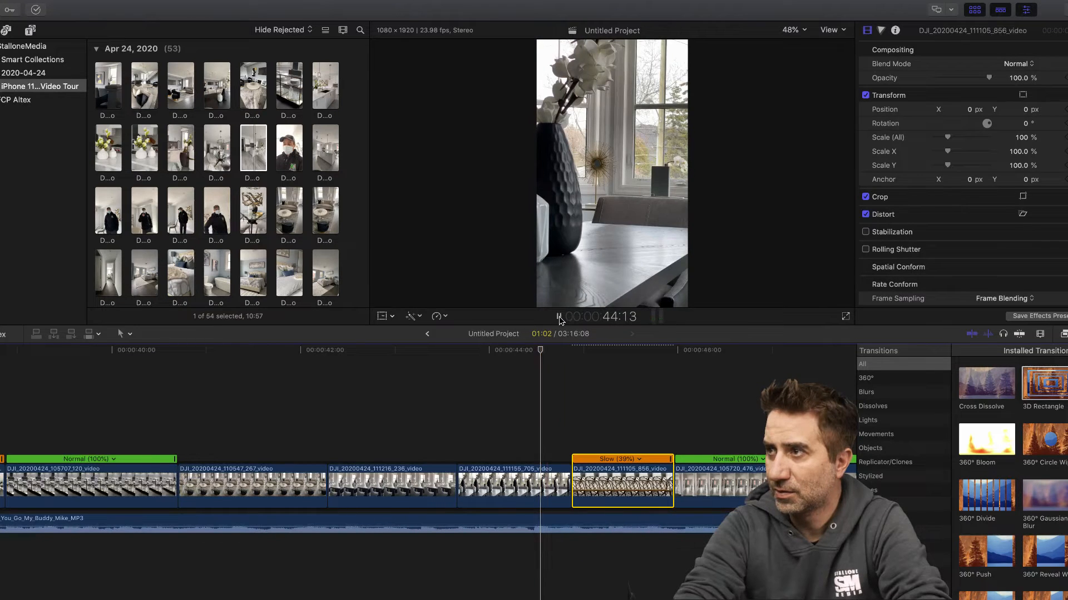
{"action": "left_click", "coordinate": [559, 315]}
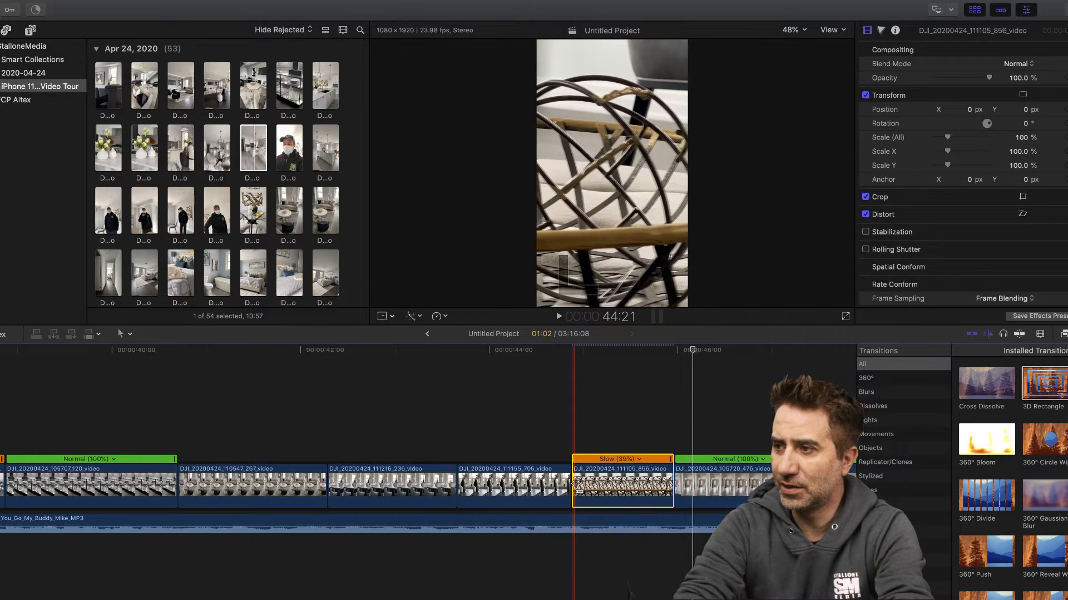
- Re-trim the slow chair clip DJI_20200424_111105_856 at both ends to a length of 00:23, checking it by playback from about 45:12
{"action": "left_click_drag", "start_coordinate": [576, 485], "coordinate": [424, 485]}
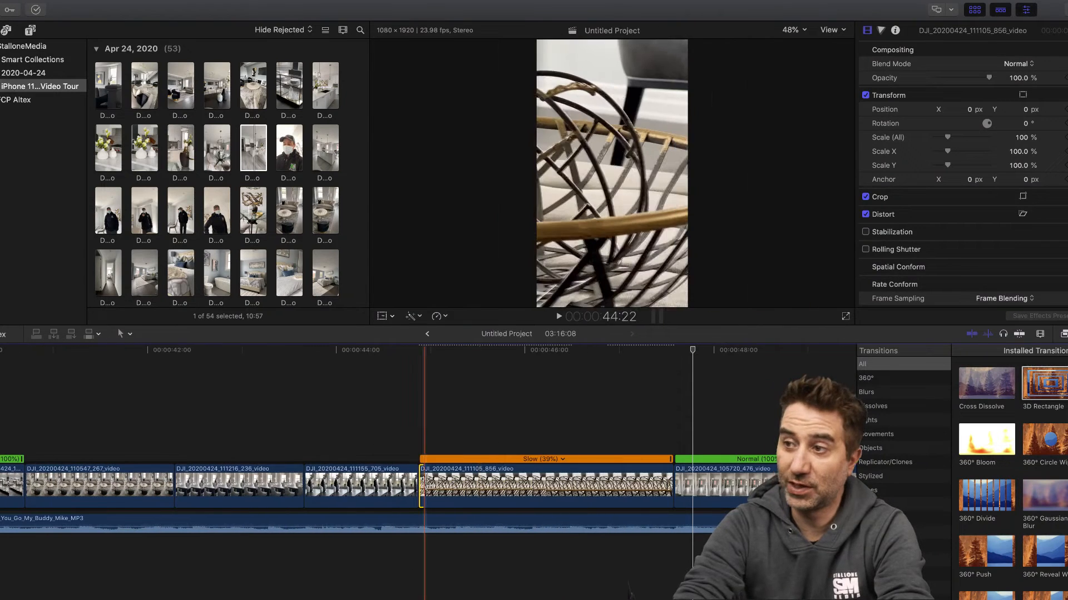
{"action": "left_click", "coordinate": [481, 351]}
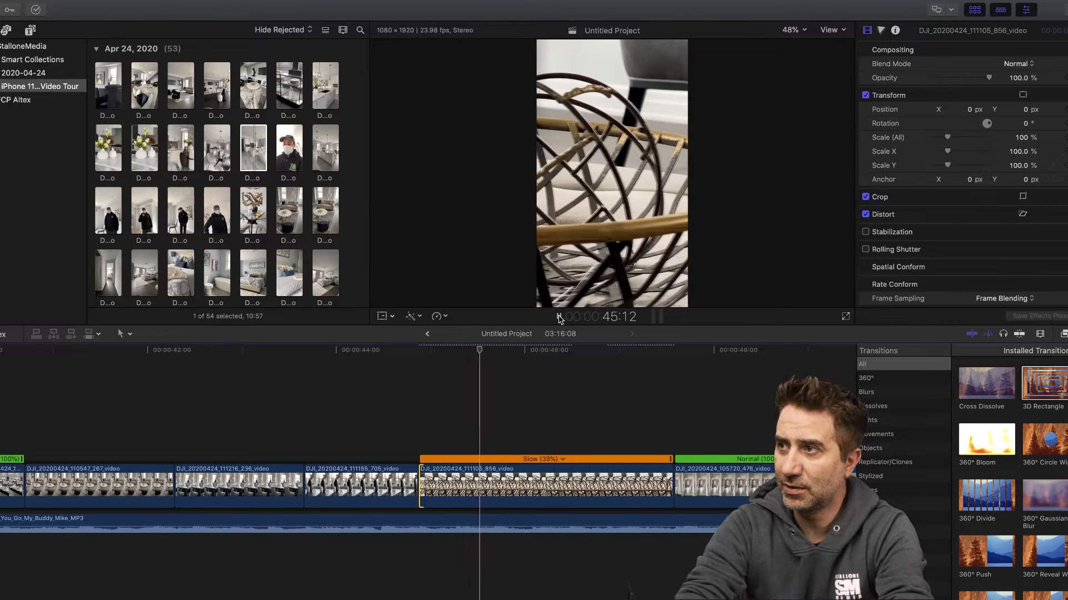
{"action": "left_click", "coordinate": [558, 317]}
{"action": "key", "text": "space"}
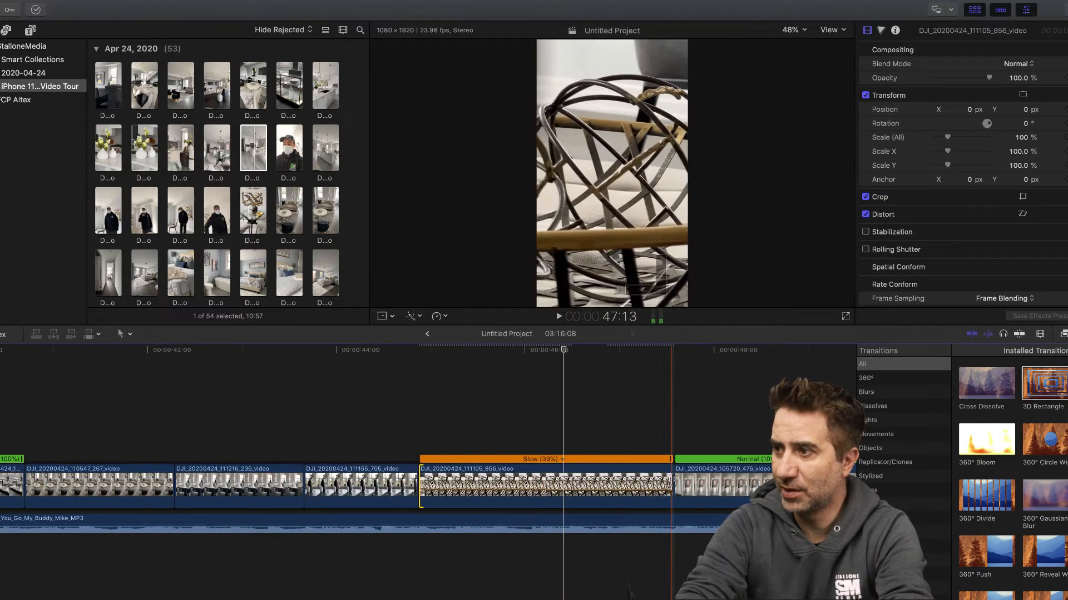
{"action": "left_click_drag", "start_coordinate": [669, 485], "coordinate": [528, 482]}
{"action": "left_click_drag", "start_coordinate": [508, 480], "coordinate": [507, 479]}
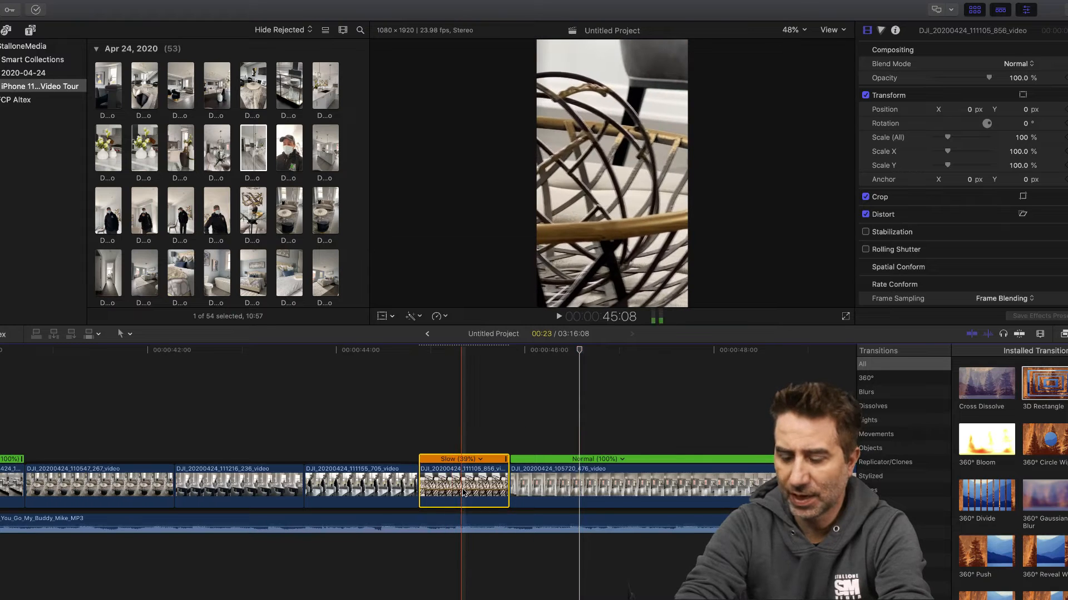
- Delete the slow chair clip DJI_20200424_111105_856 and turn off Stabilization for the preceding vase clip 111155_705, checking it by playback
{"action": "key", "text": "Delete"}
{"action": "left_click", "coordinate": [344, 350]}
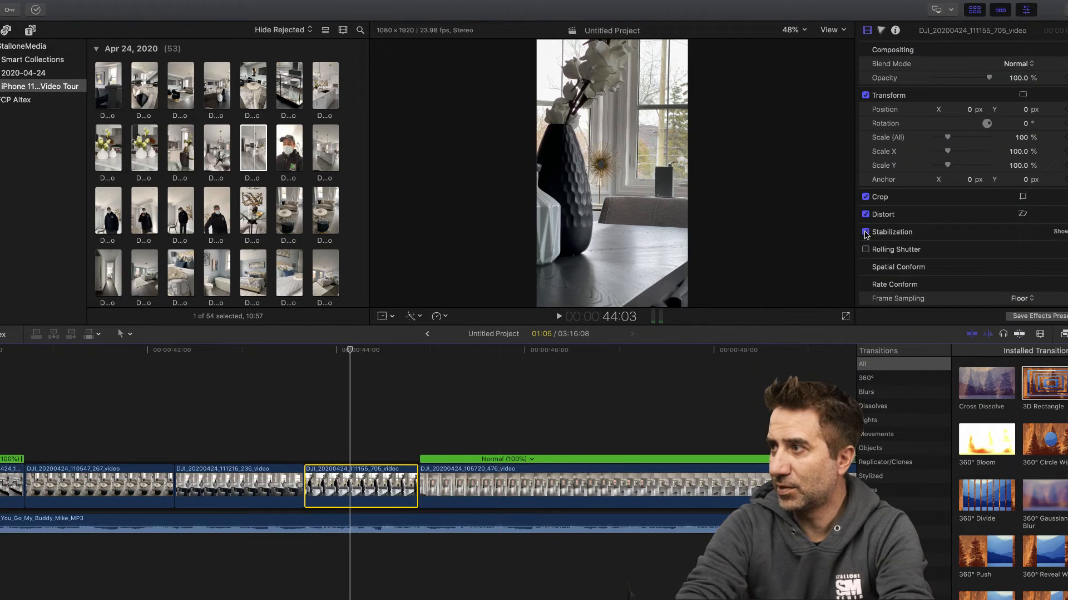
{"action": "left_click", "coordinate": [286, 350]}
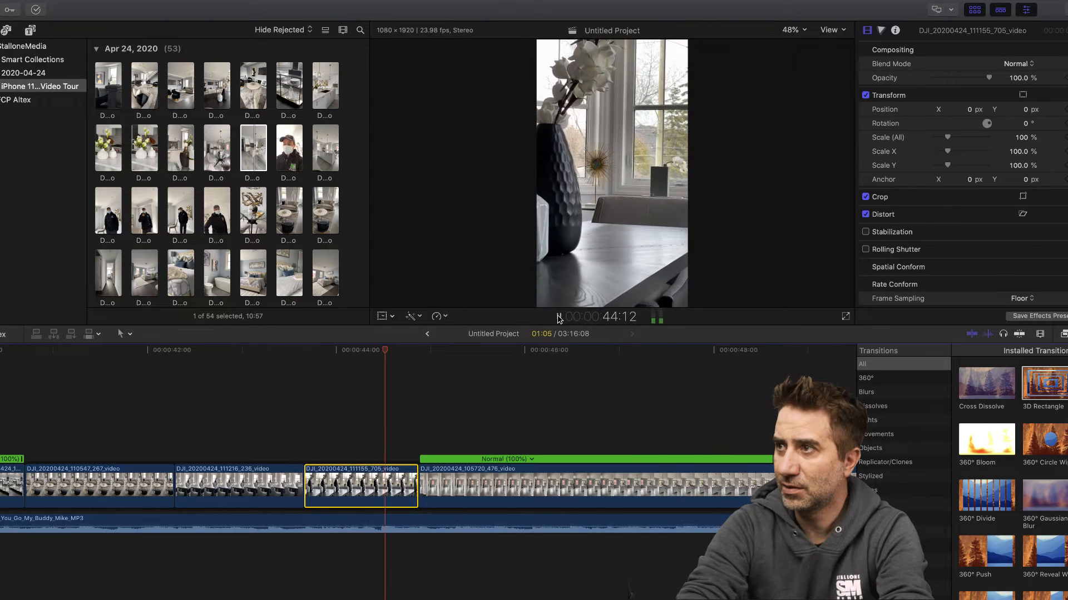
{"action": "left_click", "coordinate": [559, 318]}
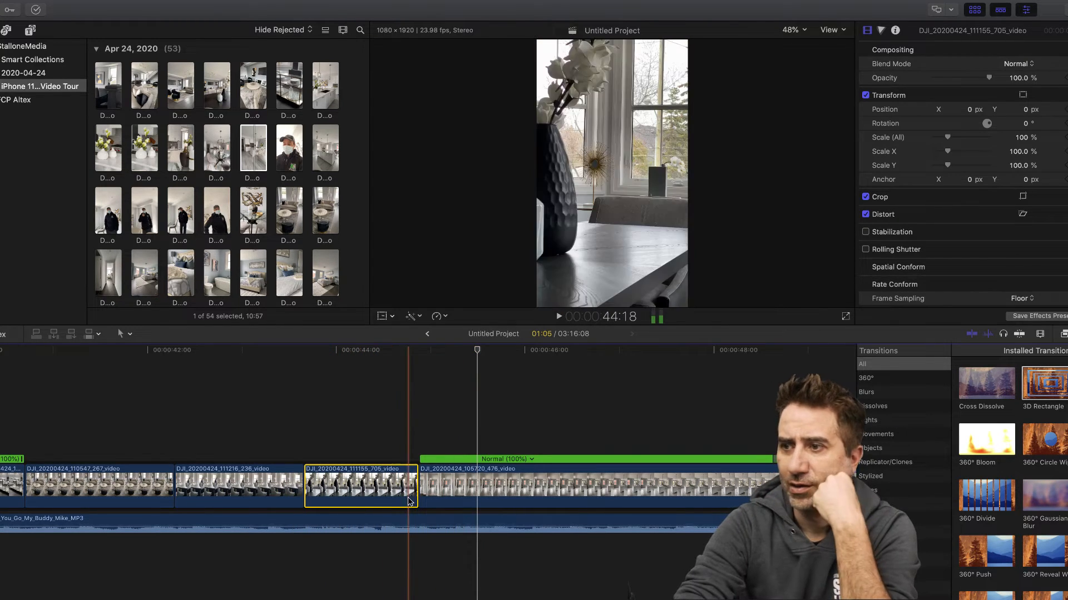
- Play the dining-table clips from about 42:20 and extend the end of the vase clip 111155_705 to about 45:05
{"action": "scroll", "coordinate": [250, 353], "scroll_direction": "right", "scroll_amount": 1}
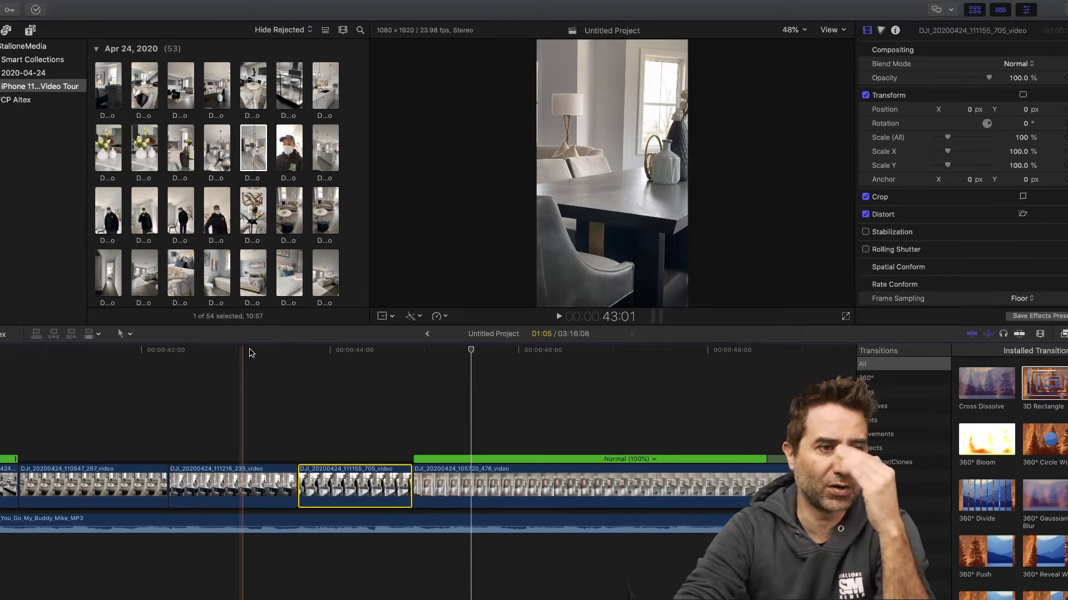
{"action": "left_click", "coordinate": [235, 350]}
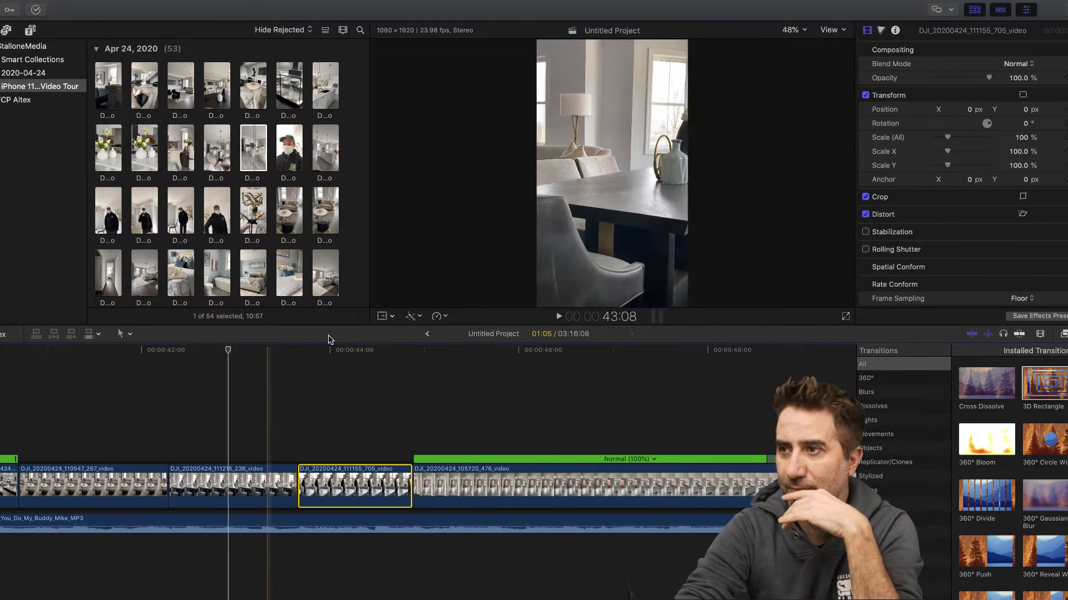
{"action": "left_click", "coordinate": [559, 318]}
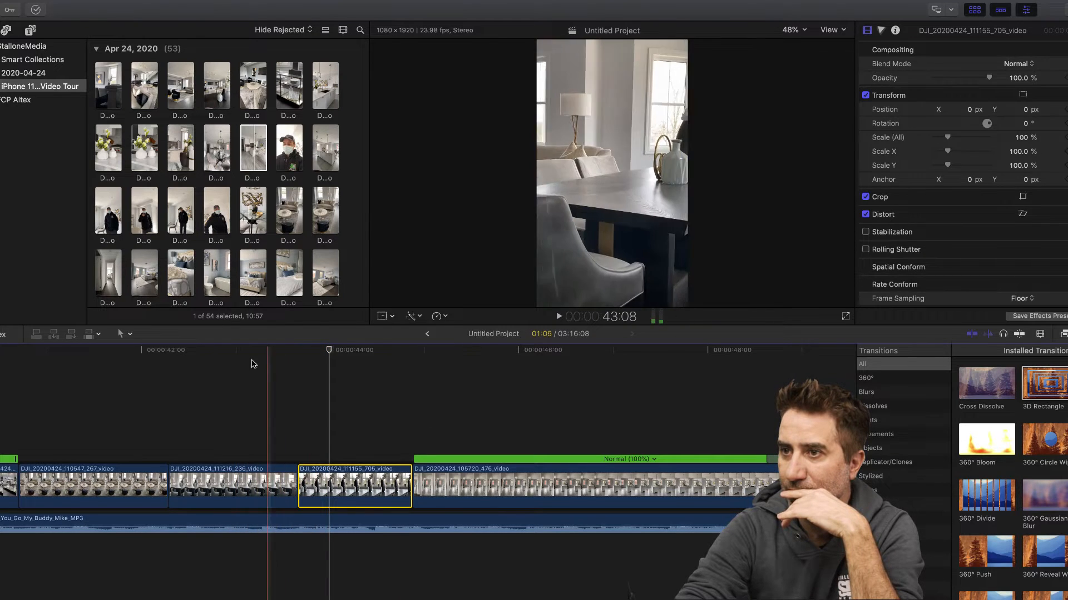
{"action": "left_click", "coordinate": [220, 351]}
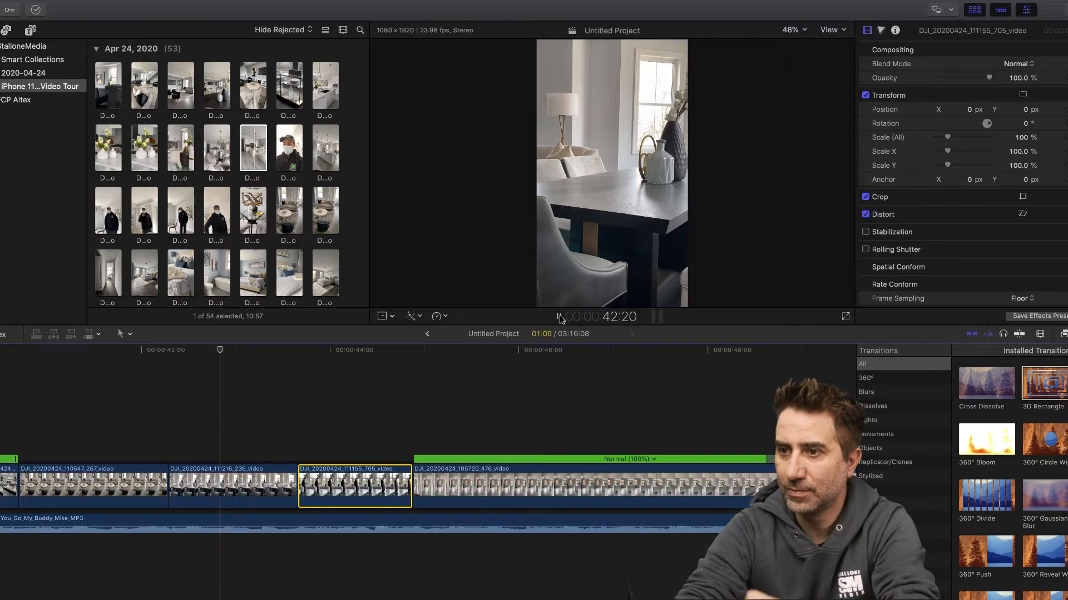
{"action": "left_click", "coordinate": [559, 317]}
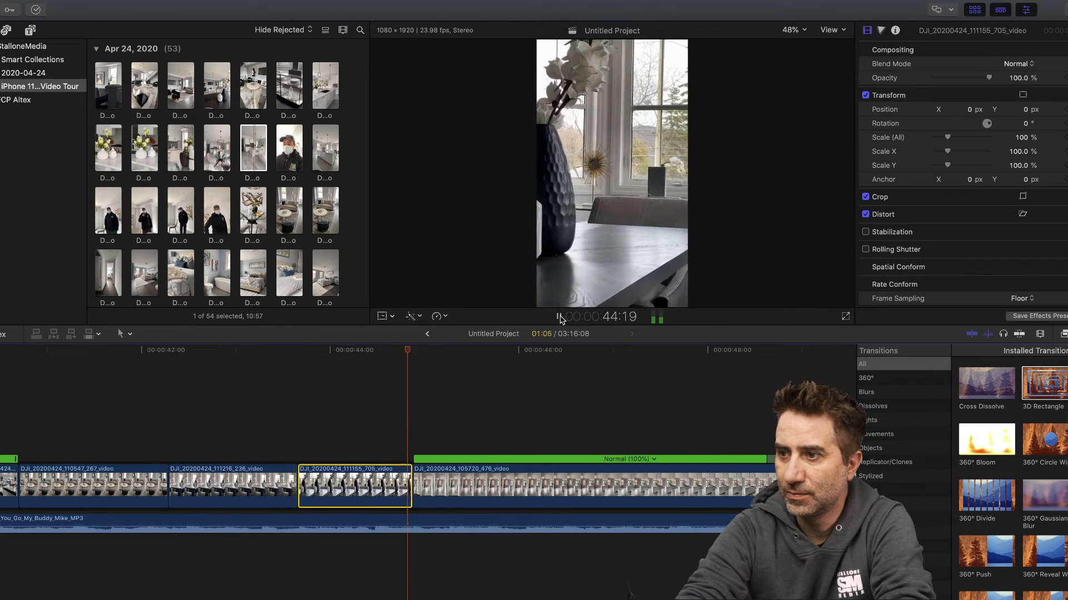
{"action": "key", "text": "space"}
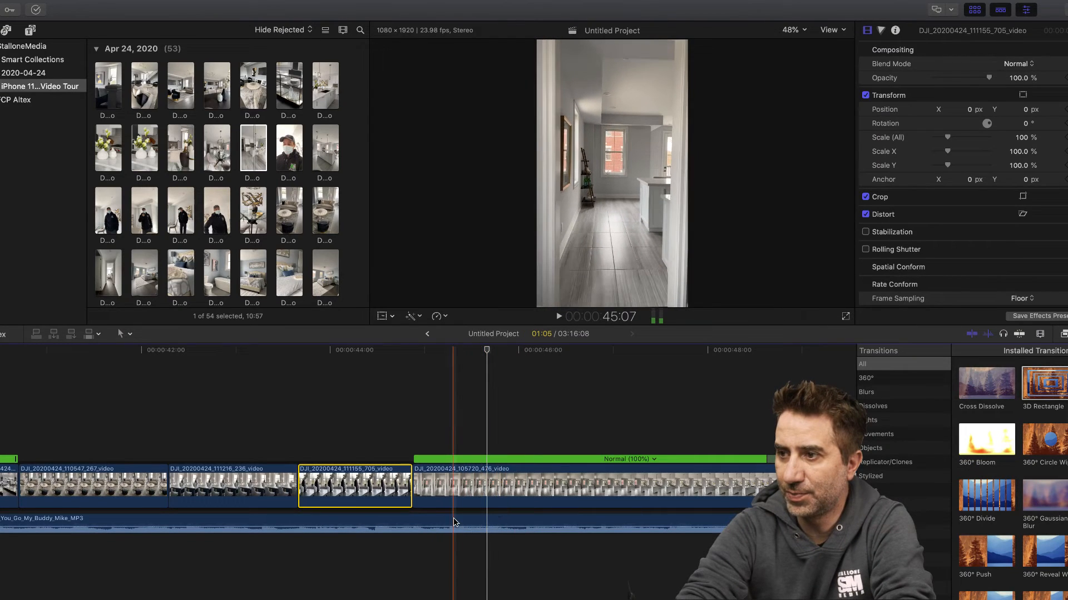
{"action": "left_click_drag", "start_coordinate": [409, 489], "coordinate": [448, 490]}
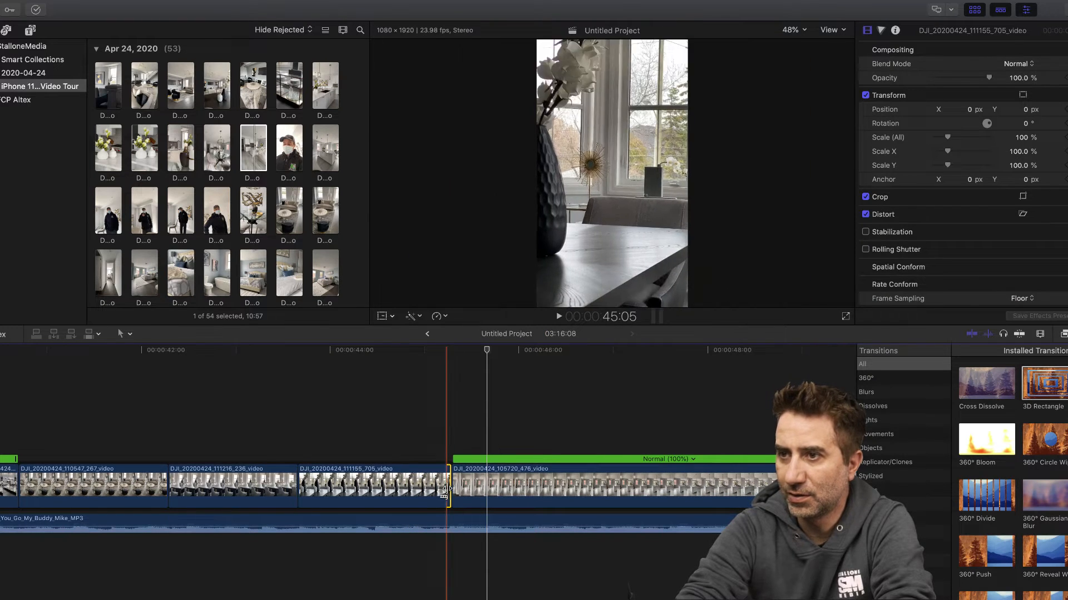
{"action": "left_click", "coordinate": [114, 351]}
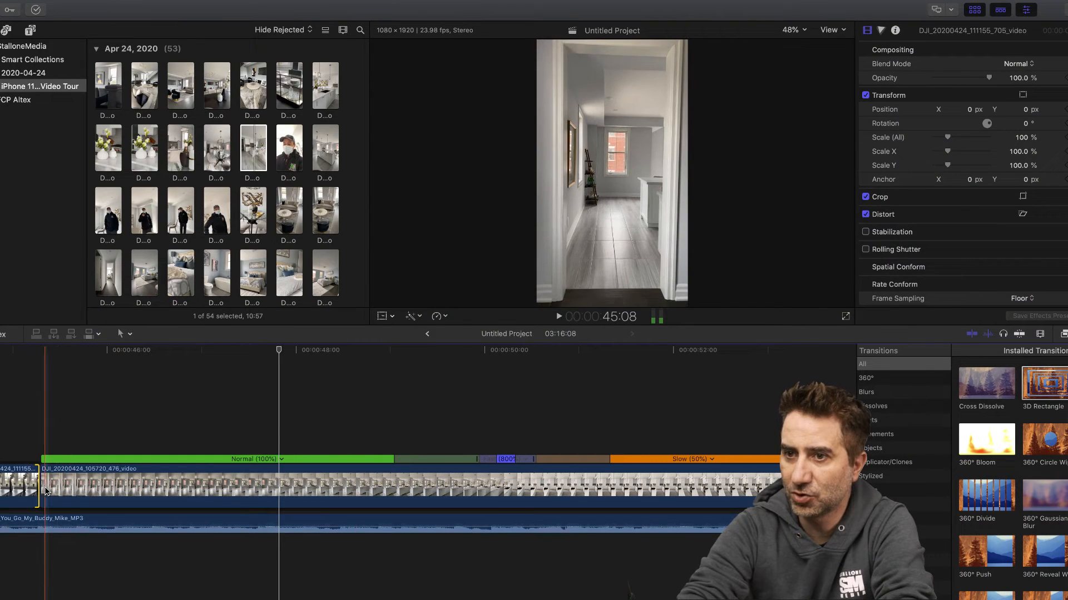
- Trim about half a second off the start of clip 105720_476 and set its final speed segment to Fast 2x, checking by playback
{"action": "left_click_drag", "start_coordinate": [47, 489], "coordinate": [114, 483]}
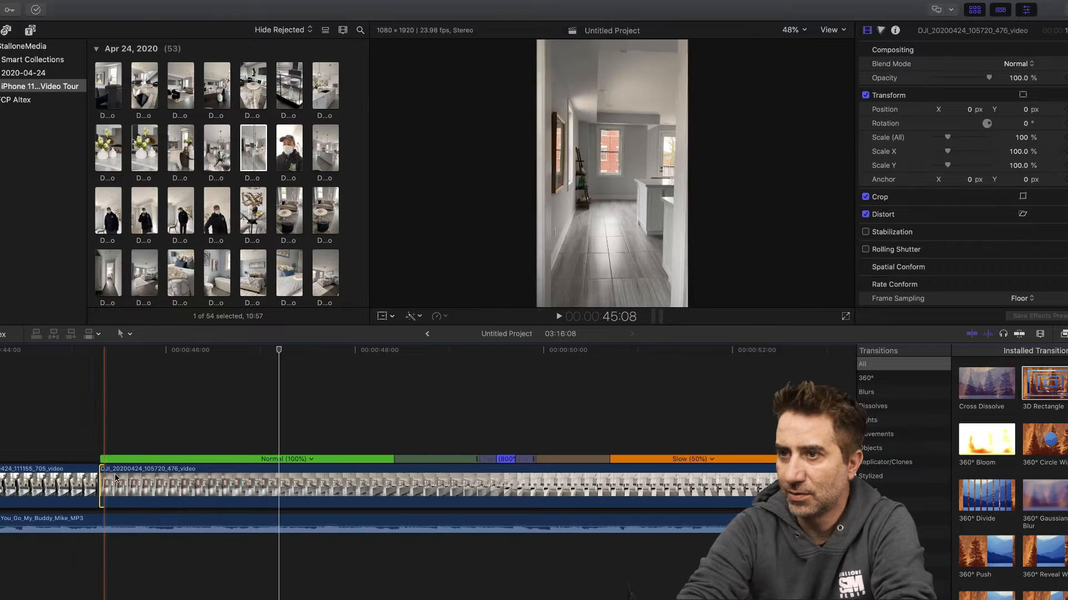
{"action": "left_click", "coordinate": [557, 317]}
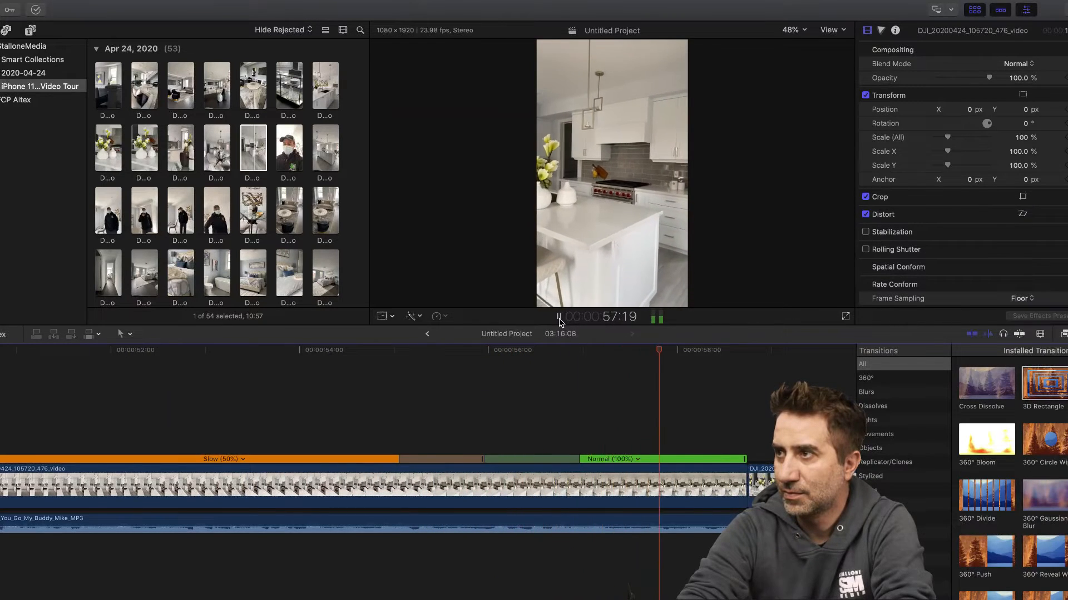
{"action": "left_click", "coordinate": [638, 459]}
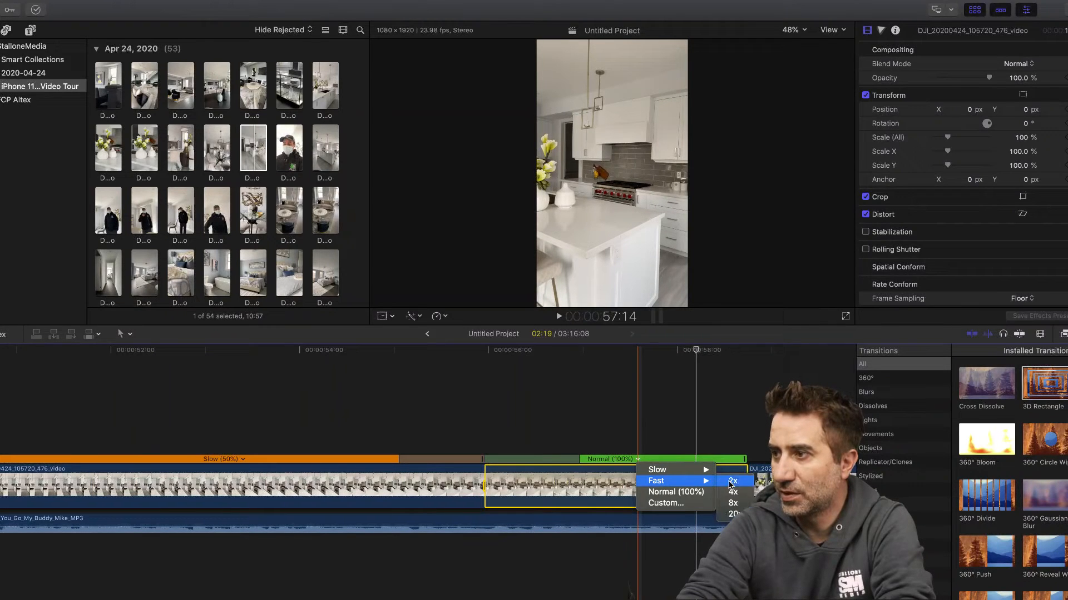
{"action": "left_click", "coordinate": [733, 482]}
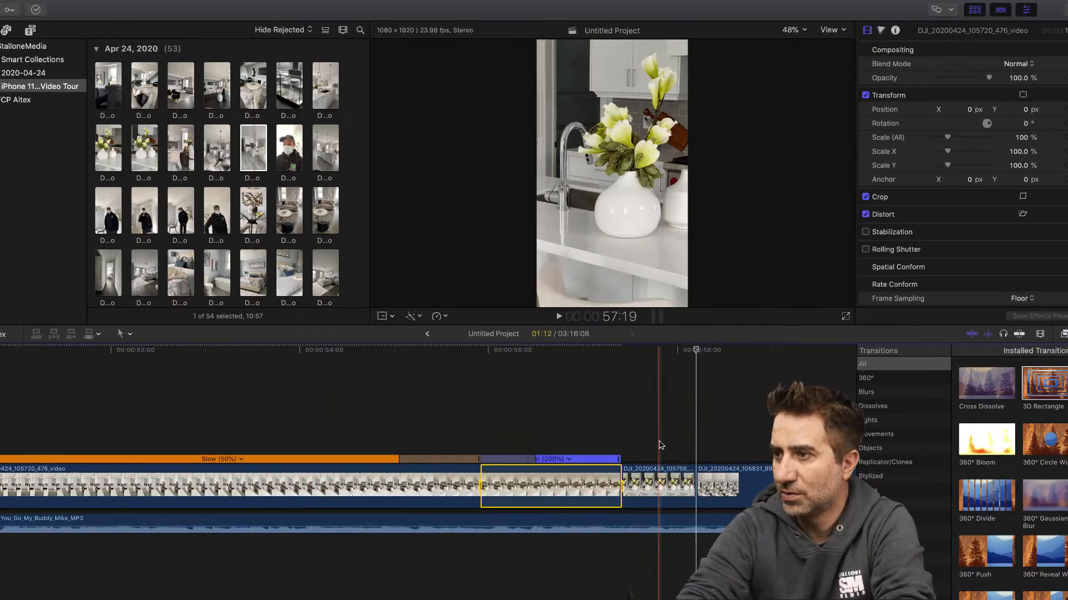
{"action": "left_click", "coordinate": [434, 351]}
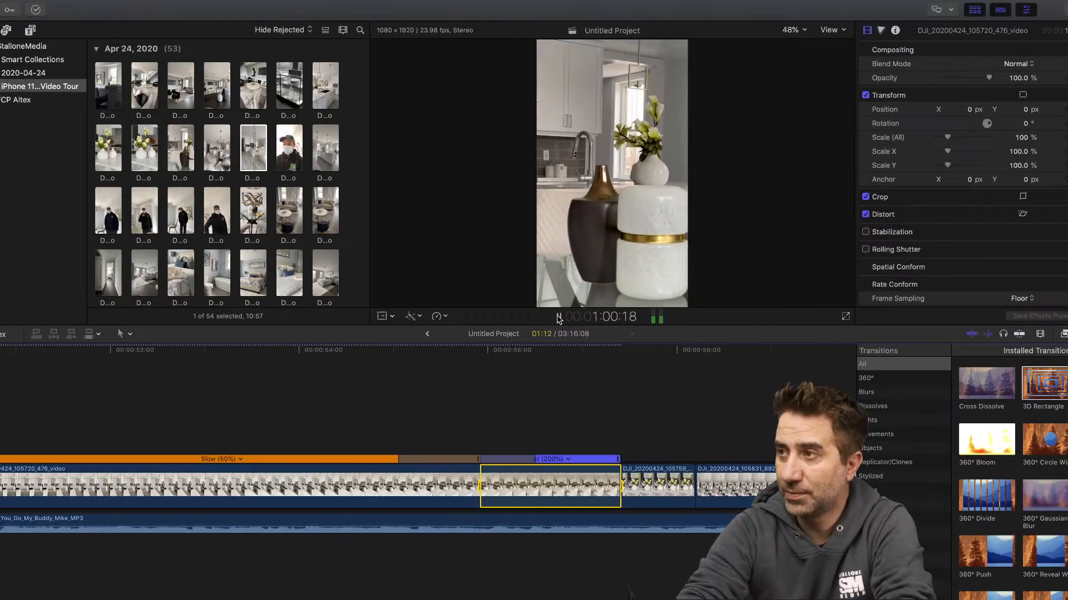
{"action": "left_click", "coordinate": [559, 318]}
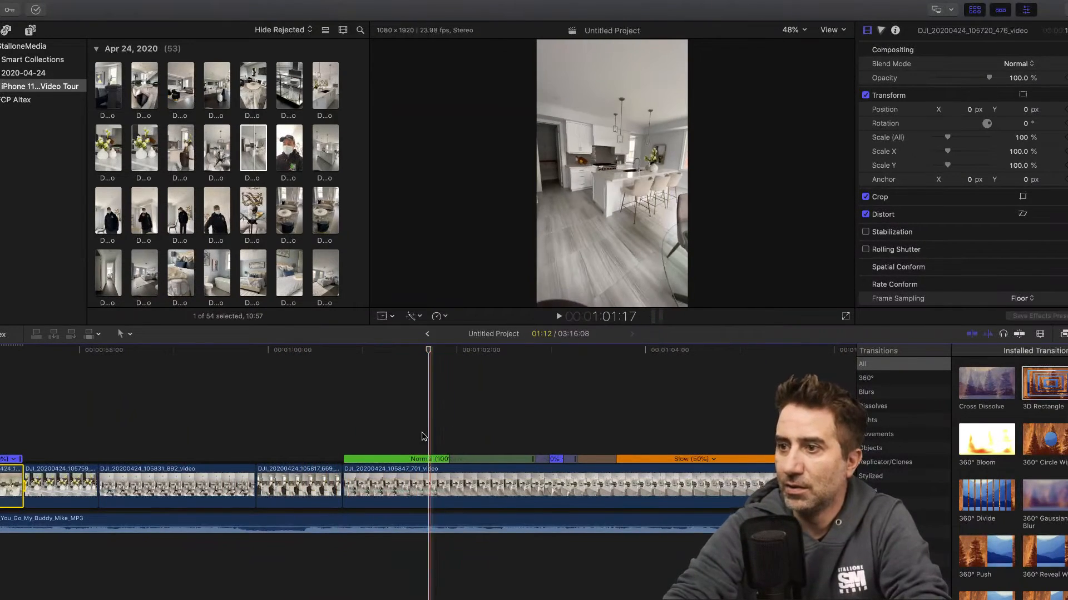
- Add a Cross Dissolve at the start of kitchen clip 105847_701 and stretch its last speed segment to Slow (46%)
{"action": "left_click_drag", "start_coordinate": [980, 390], "coordinate": [360, 490]}
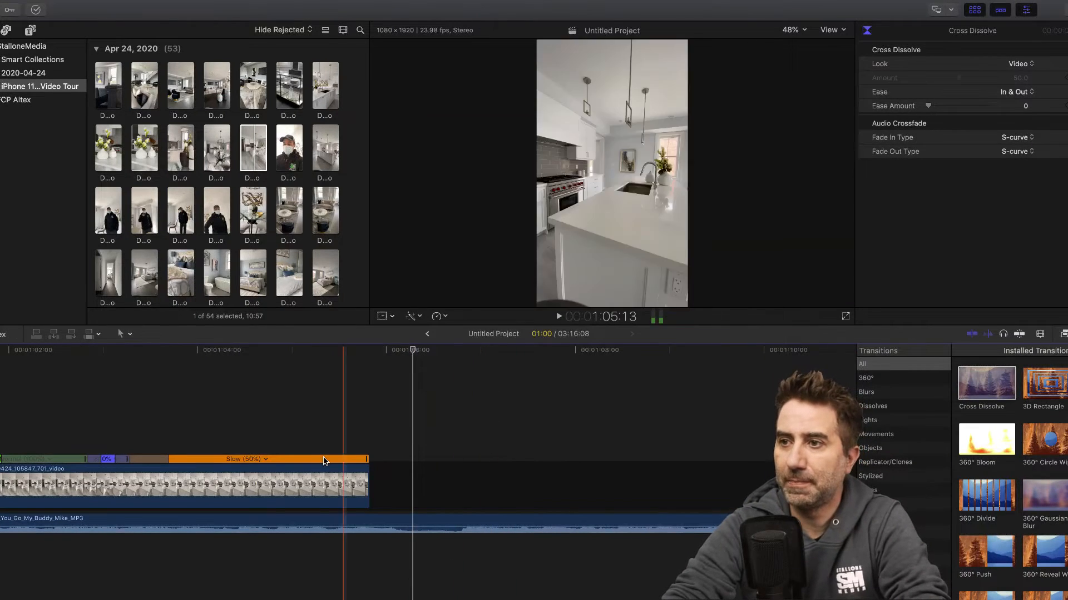
{"action": "left_click", "coordinate": [188, 352]}
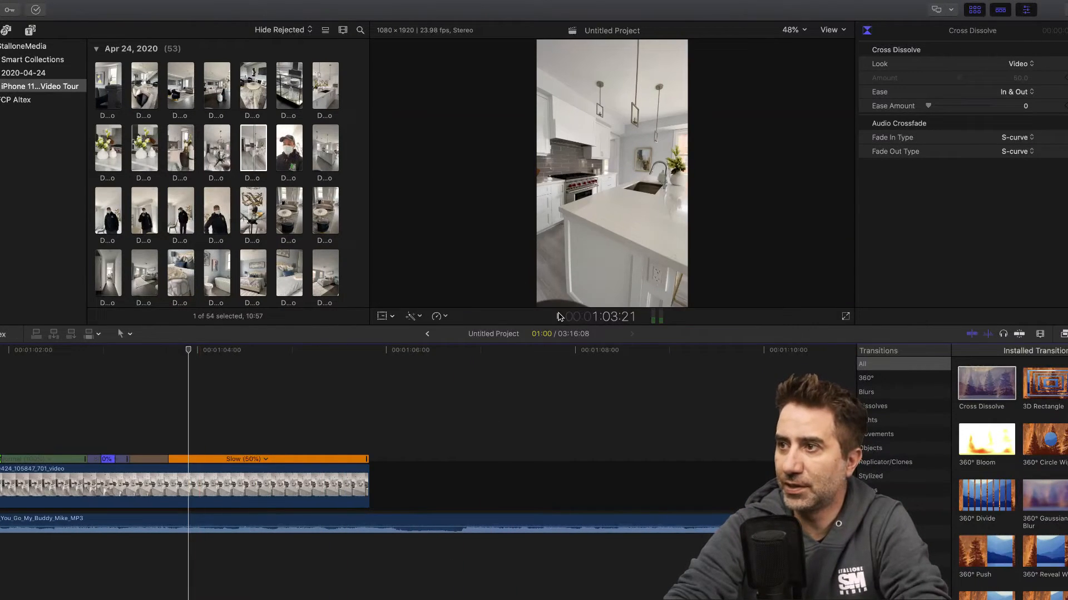
{"action": "left_click", "coordinate": [559, 316]}
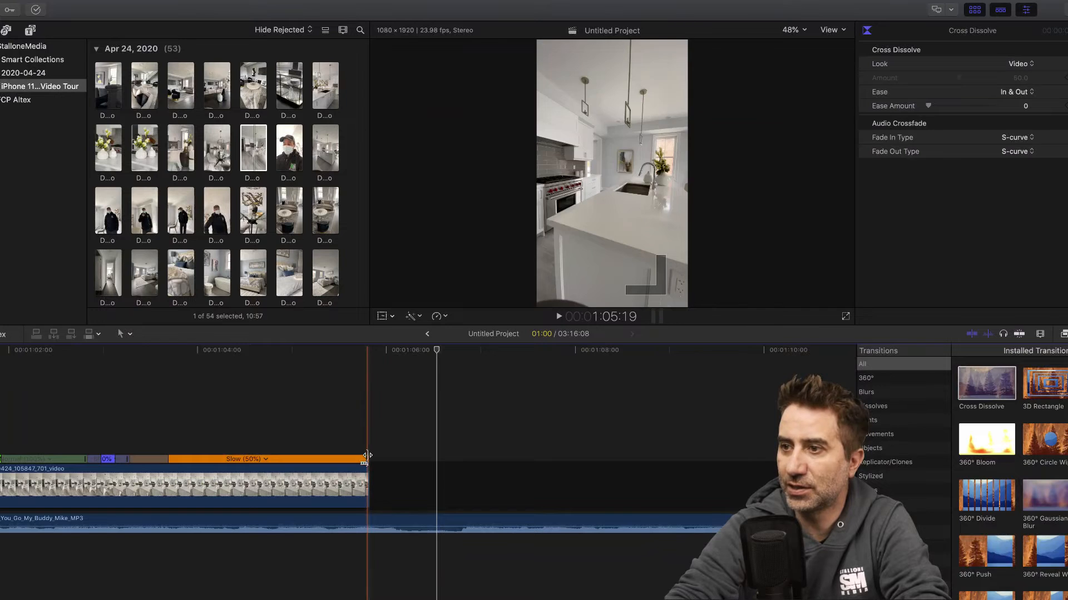
{"action": "left_click_drag", "start_coordinate": [366, 463], "coordinate": [388, 463]}
- Add the bedroom clip DJI_20200424_110632_137 after the kitchen clip at 1:06:00, then detach and delete its audio
{"action": "left_click", "coordinate": [391, 350]}
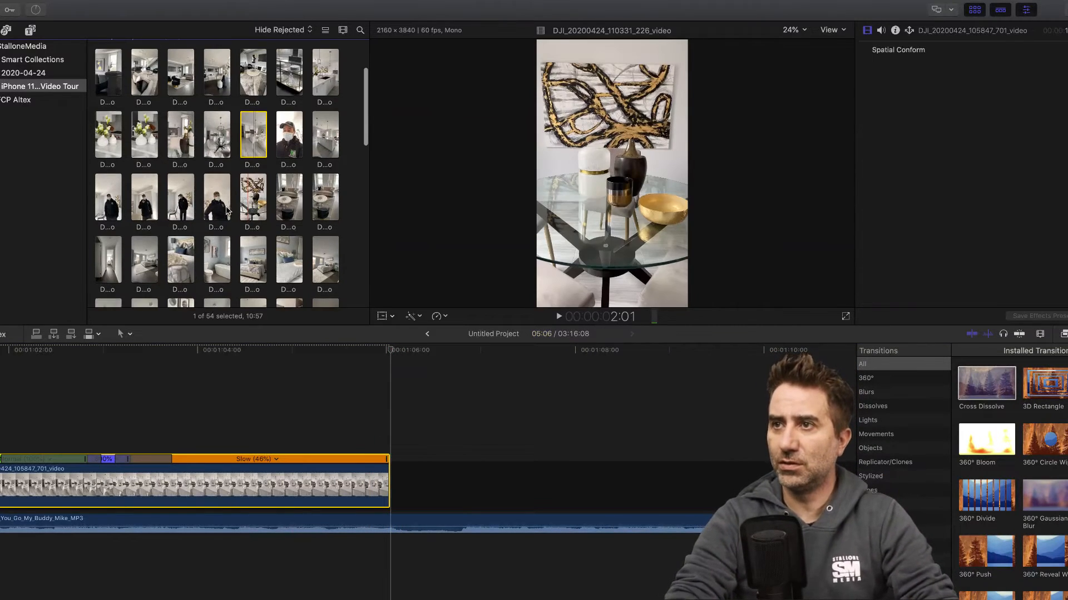
{"action": "scroll", "coordinate": [239, 214], "scroll_direction": "down", "scroll_amount": 2}
{"action": "scroll", "coordinate": [227, 210], "scroll_direction": "down", "scroll_amount": 2}
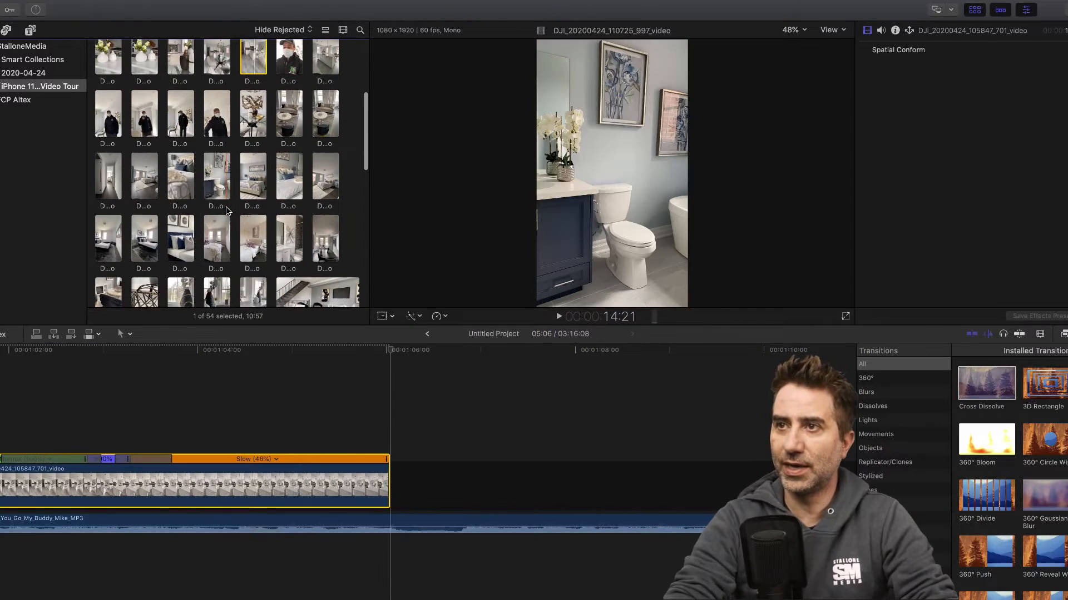
{"action": "left_click_drag", "start_coordinate": [148, 184], "coordinate": [406, 485]}
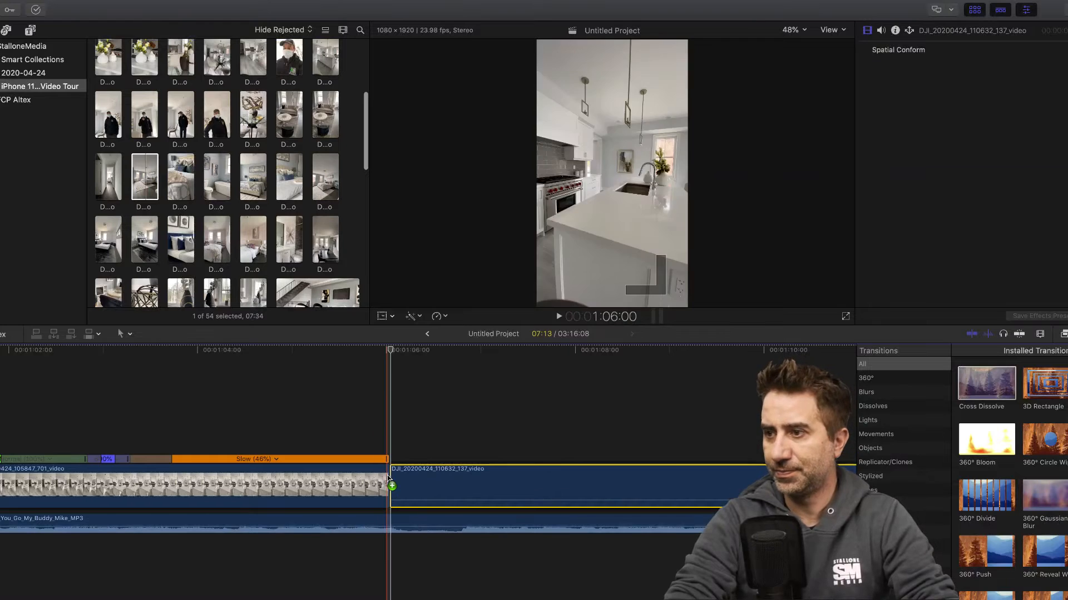
{"action": "right_click", "coordinate": [465, 488]}
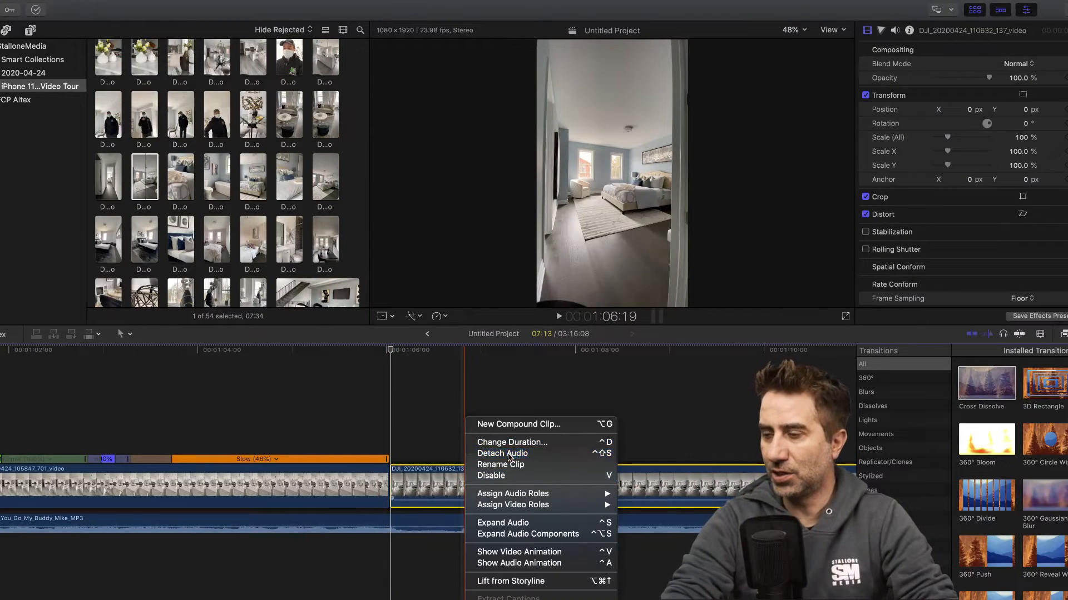
{"action": "left_click", "coordinate": [489, 453]}
{"action": "left_click", "coordinate": [494, 543]}
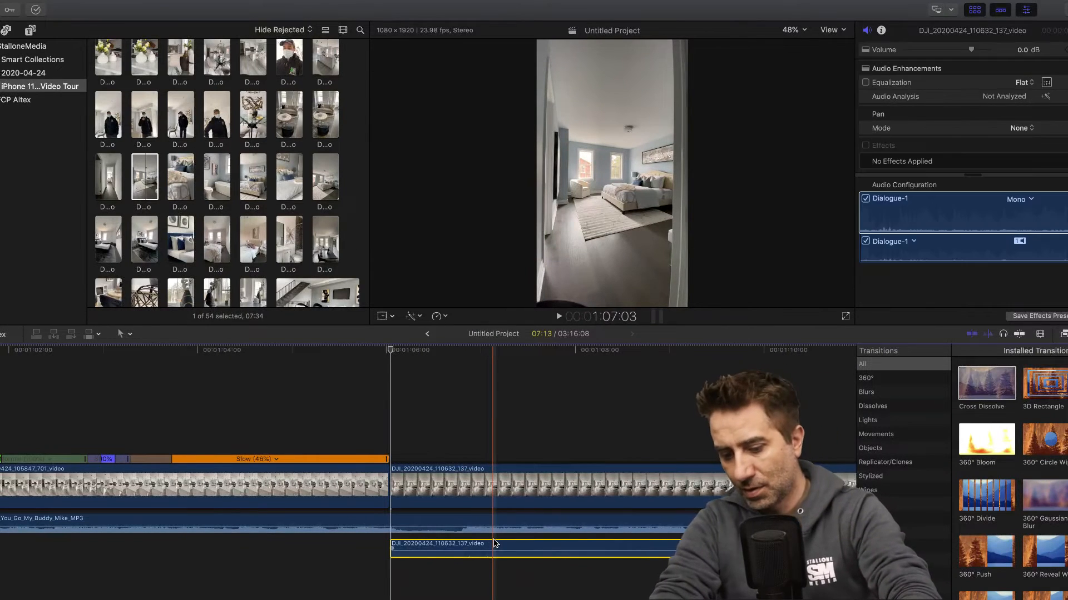
{"action": "key", "text": "Delete"}
- Play the kitchen-to-bedroom cut from about 1:05:11 and trim about 3 seconds off the start of the bedroom clip 110632_137
{"action": "left_click", "coordinate": [336, 384]}
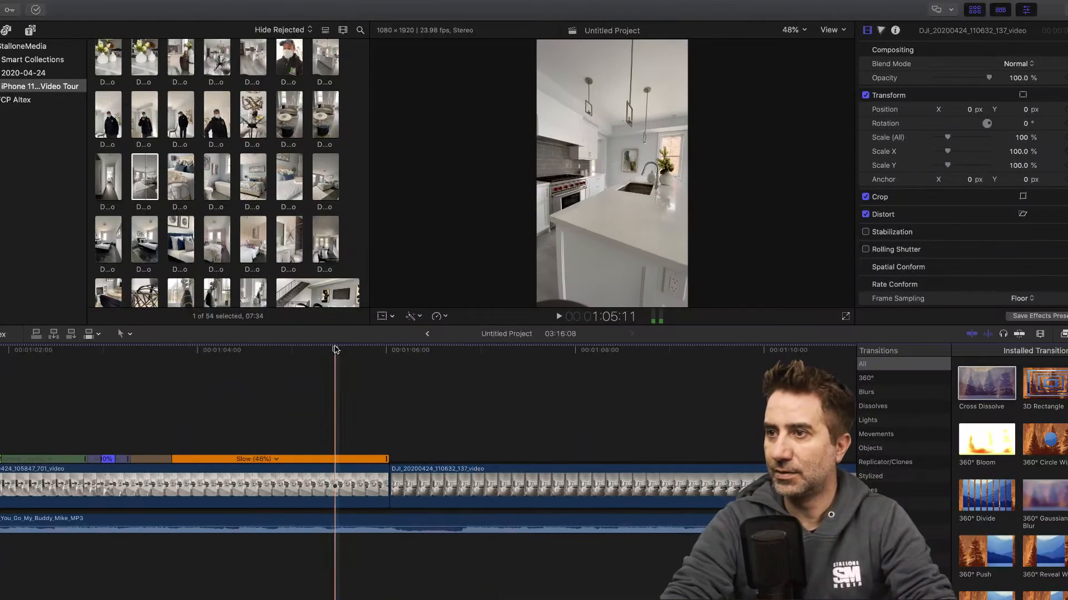
{"action": "left_click", "coordinate": [559, 317]}
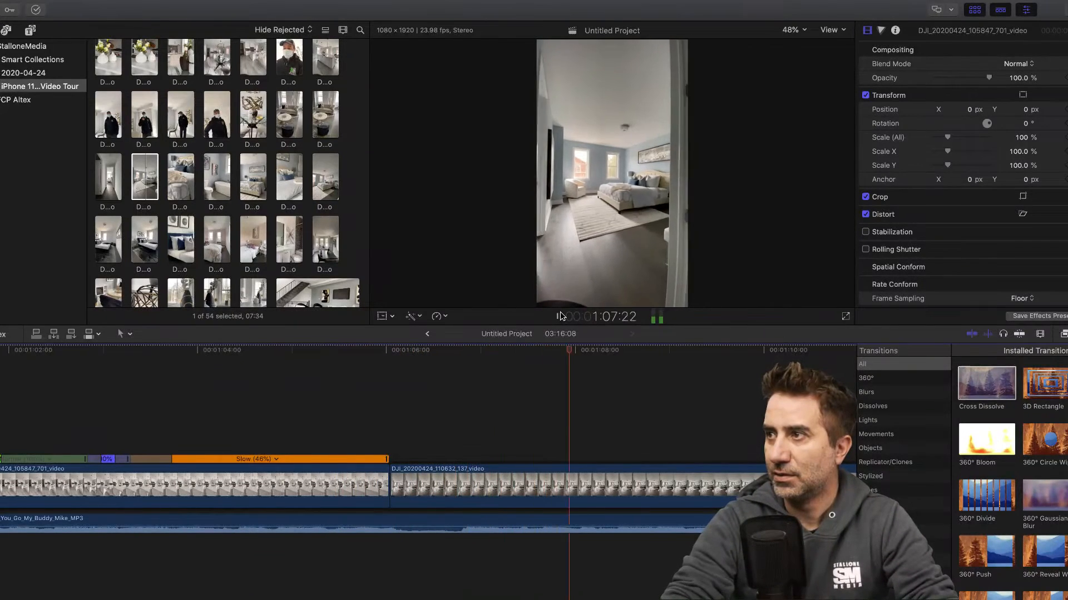
{"action": "left_click", "coordinate": [558, 316]}
{"action": "left_click", "coordinate": [397, 496]}
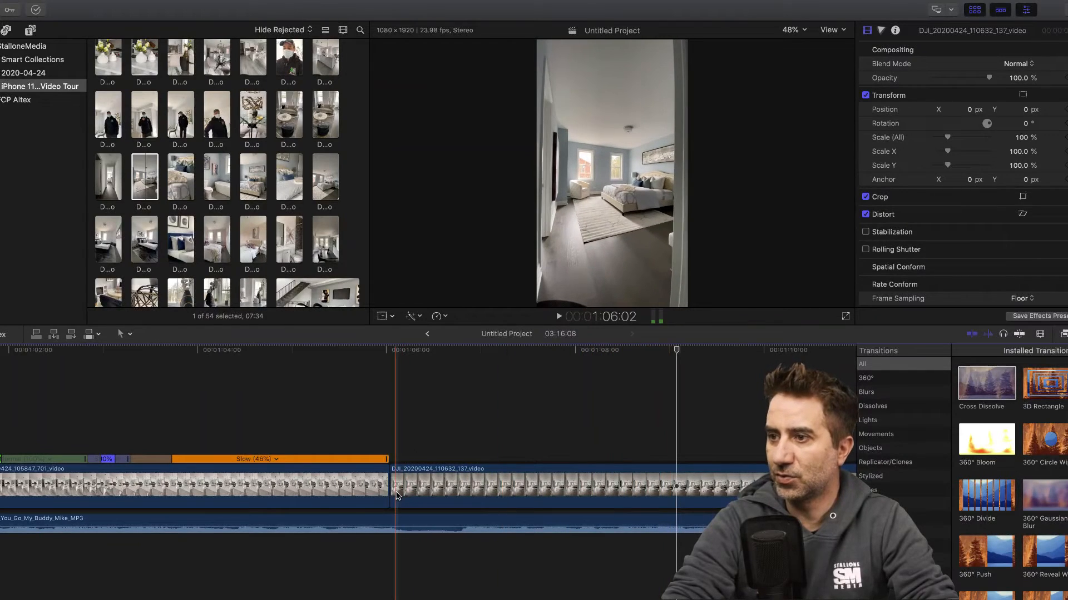
{"action": "left_click_drag", "start_coordinate": [396, 491], "coordinate": [683, 487]}
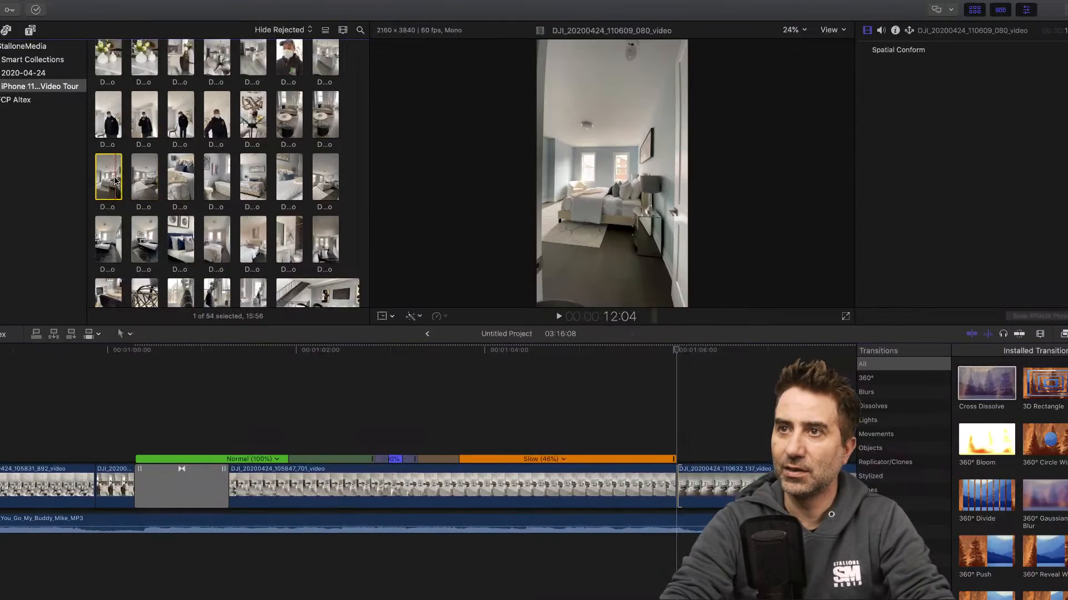
- Insert the bedroom entrance clip DJI_20200424_110609_080 at 1:06:00, between the kitchen clip and the bedroom clip 110632_137
{"action": "left_click_drag", "start_coordinate": [110, 179], "coordinate": [676, 466]}
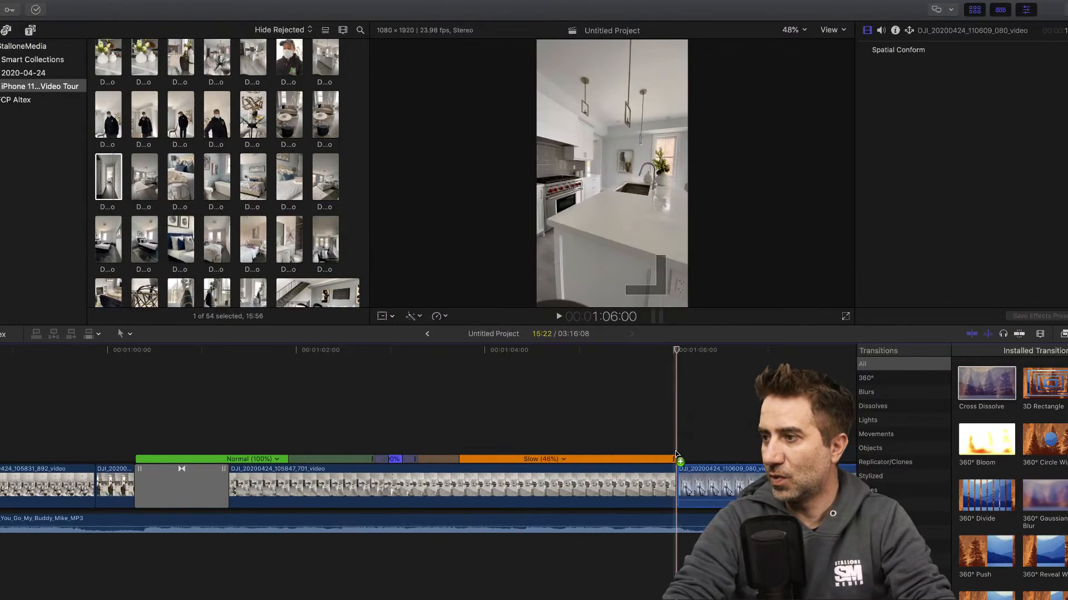
{"action": "scroll", "coordinate": [550, 429], "scroll_direction": "right", "scroll_amount": 5}
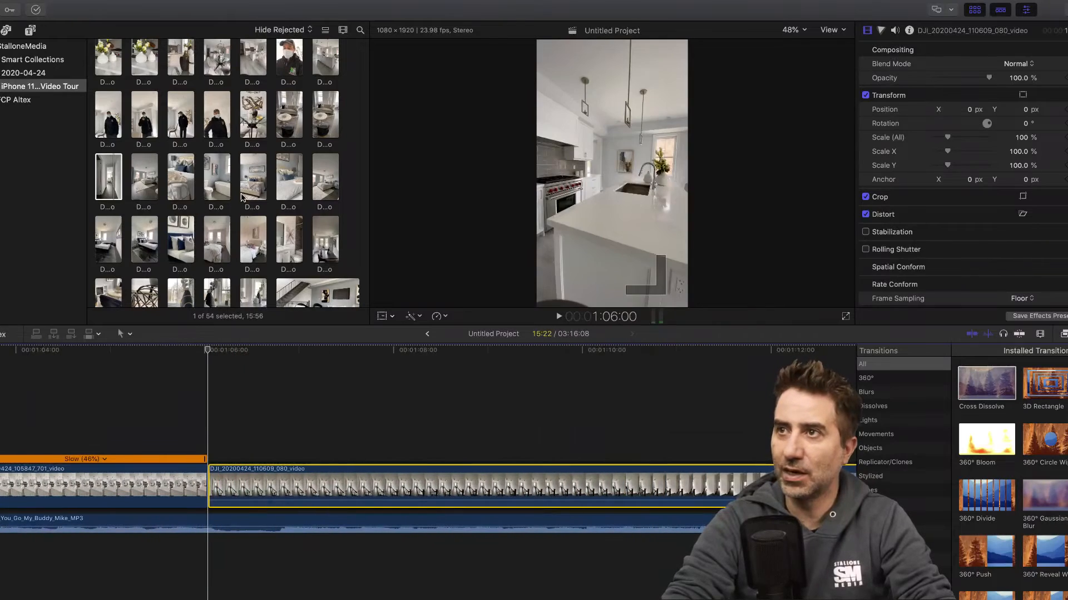
- Play the cut from the kitchen clip into the bedroom entrance clip 110609_080, starting at about 1:05:17 and again at 1:05:06
{"action": "left_click", "coordinate": [267, 206]}
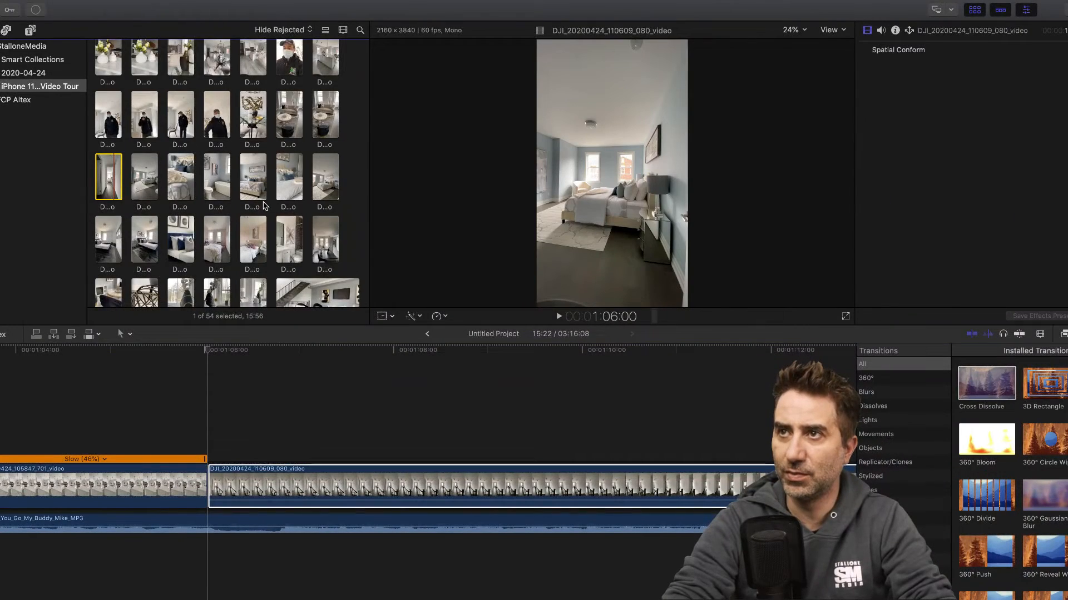
{"action": "scroll", "coordinate": [264, 206], "scroll_direction": "up", "scroll_amount": 2}
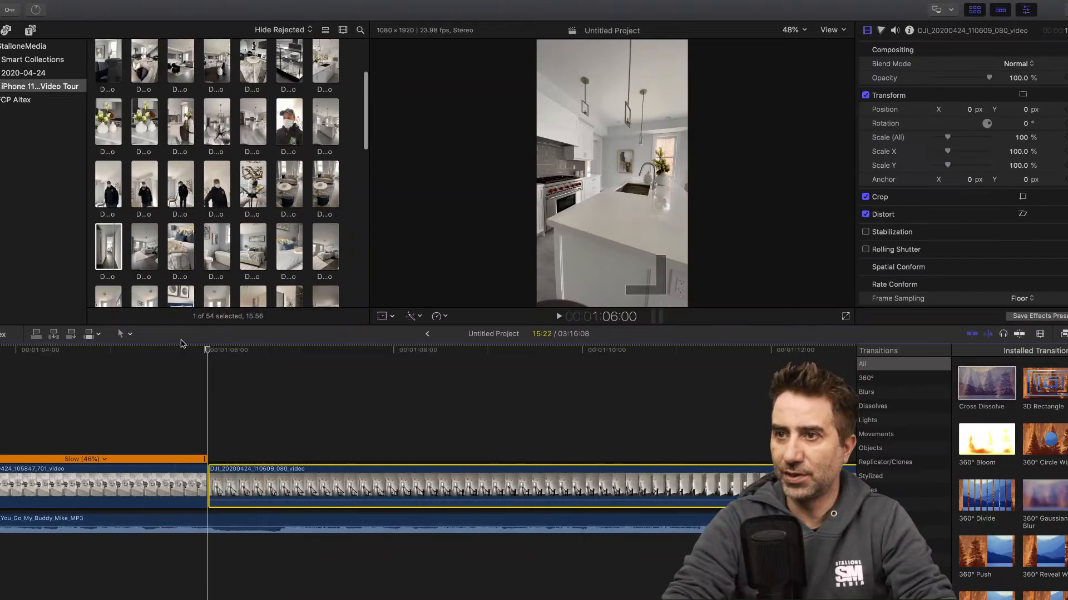
{"action": "left_click", "coordinate": [177, 351]}
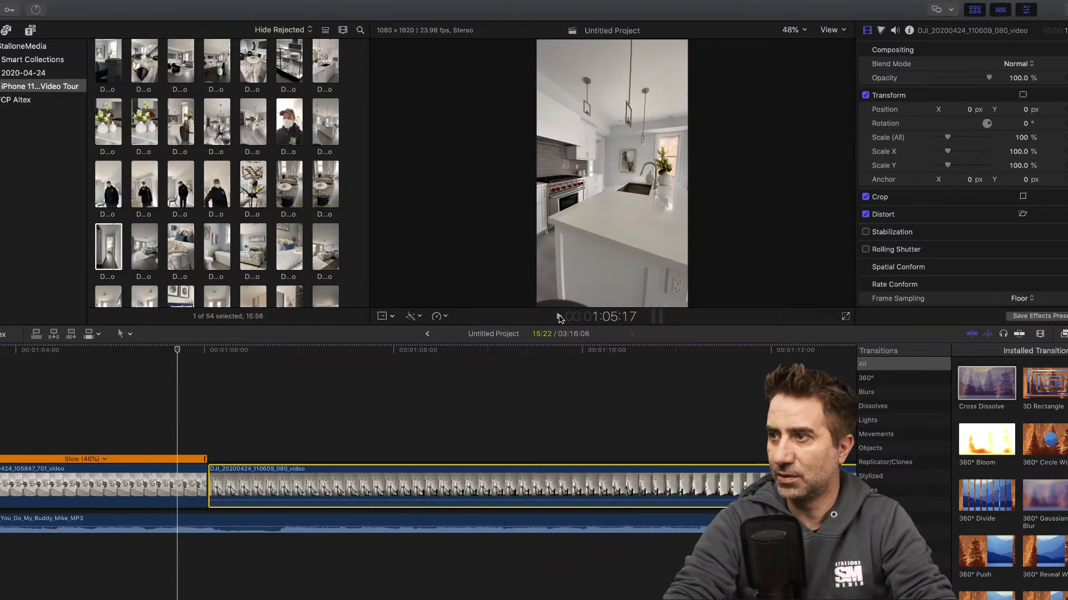
{"action": "left_click", "coordinate": [559, 317]}
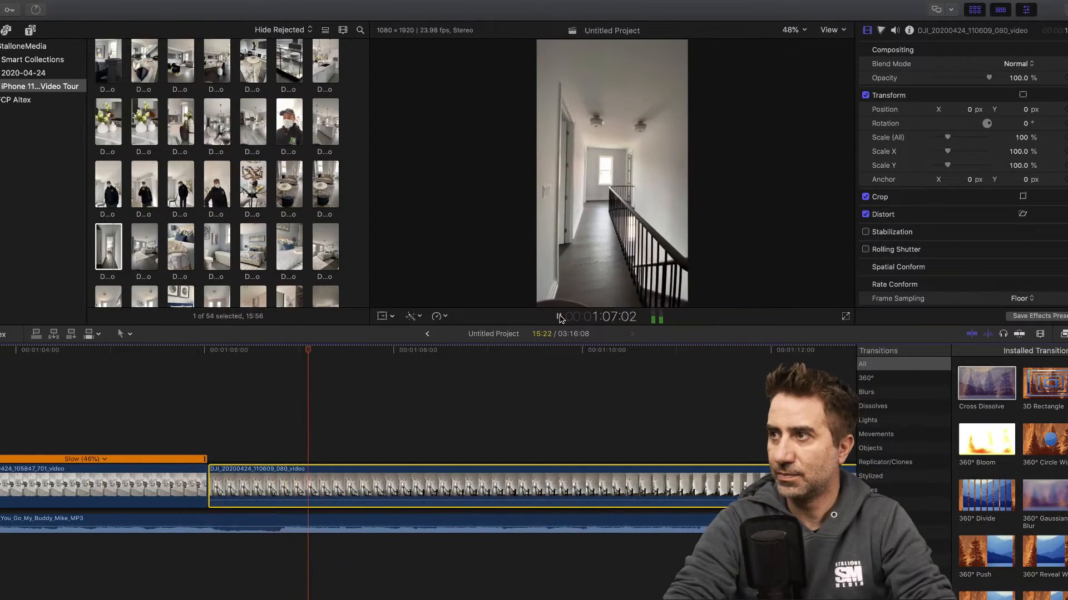
{"action": "left_click", "coordinate": [558, 316]}
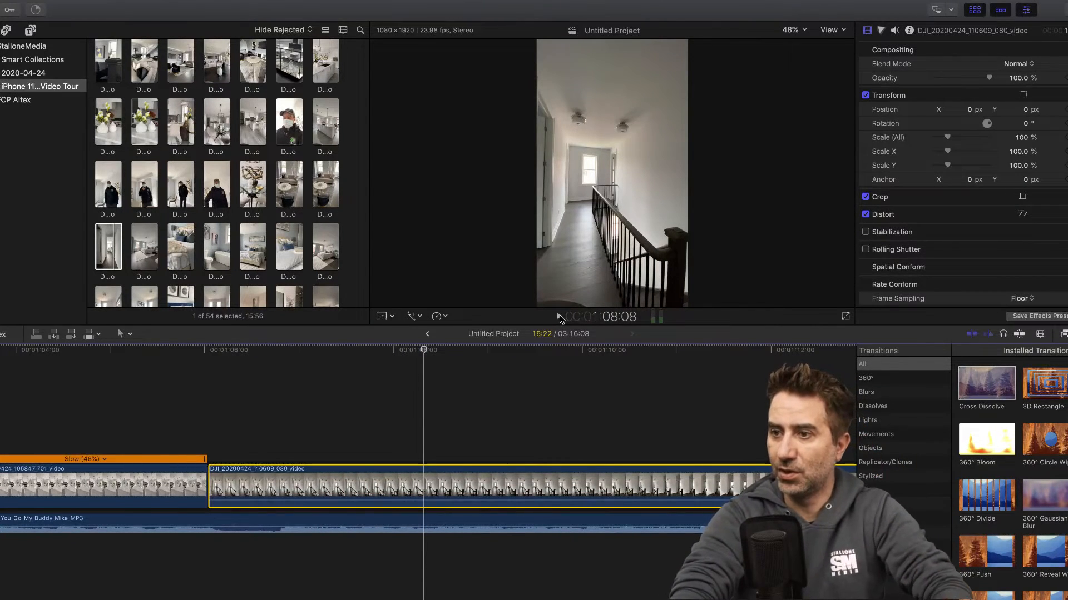
{"action": "left_click", "coordinate": [134, 351]}
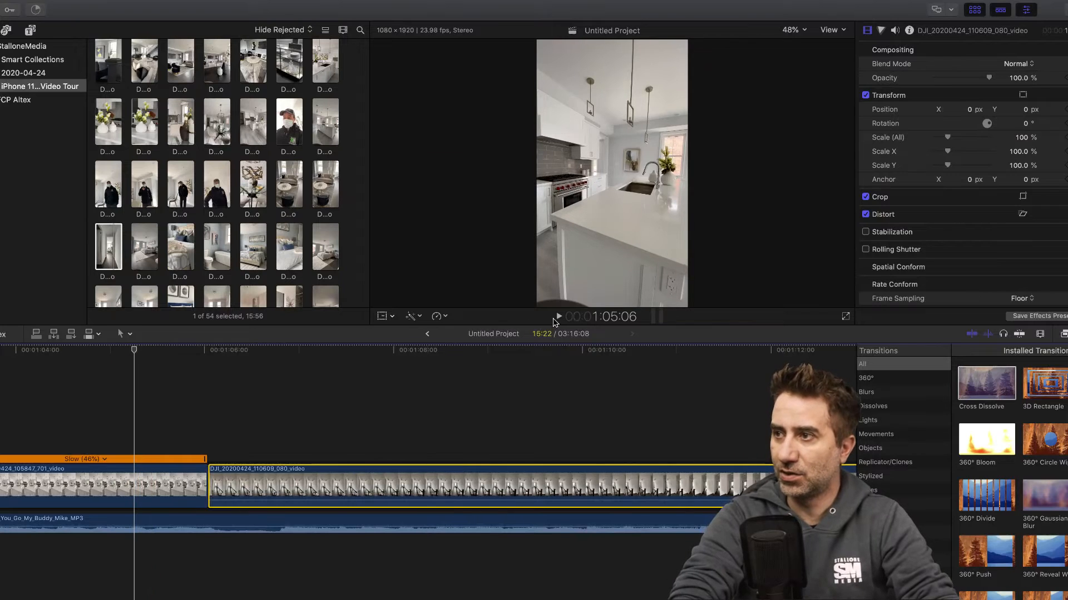
{"action": "left_click", "coordinate": [559, 316]}
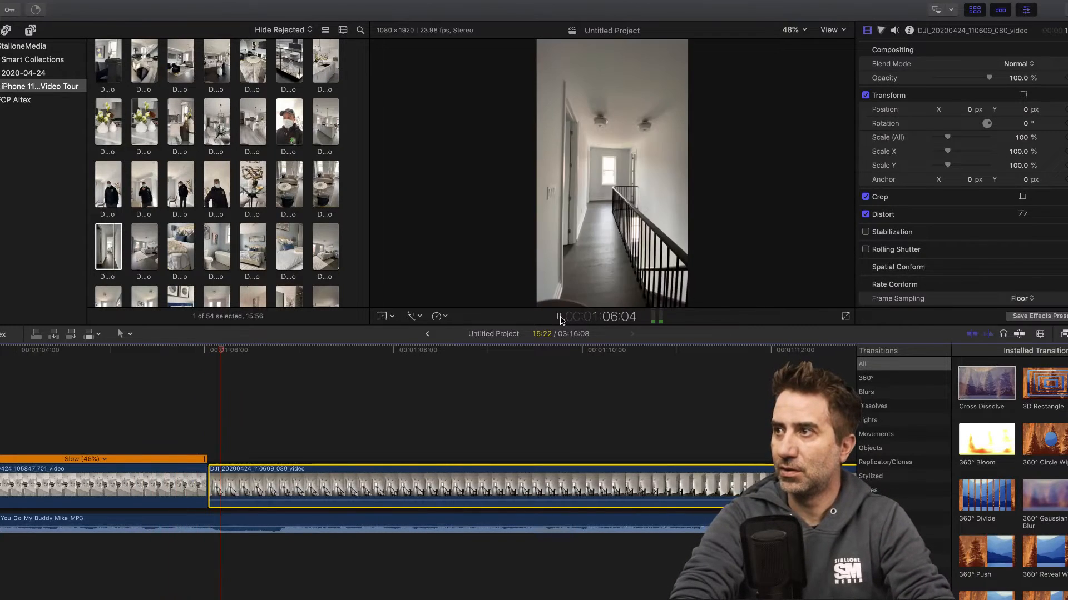
{"action": "left_click", "coordinate": [559, 316]}
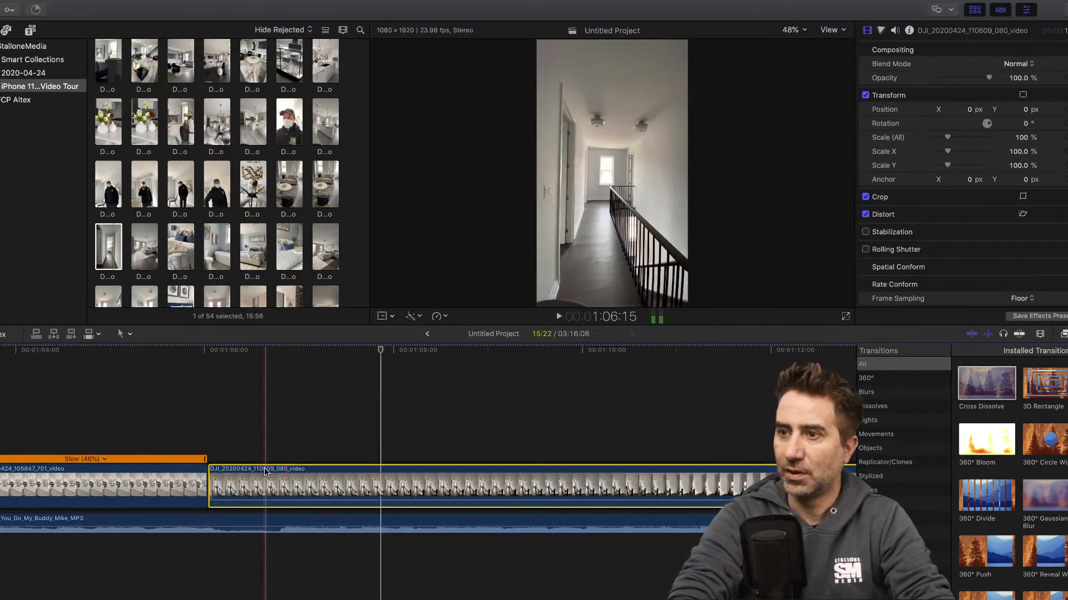
- Trim about 1.7 seconds off the start of the bedroom entrance clip 110609_080 and play across the kitchen cut up to 1:07:16
{"action": "left_click_drag", "start_coordinate": [219, 494], "coordinate": [363, 489]}
{"action": "left_click", "coordinate": [334, 353]}
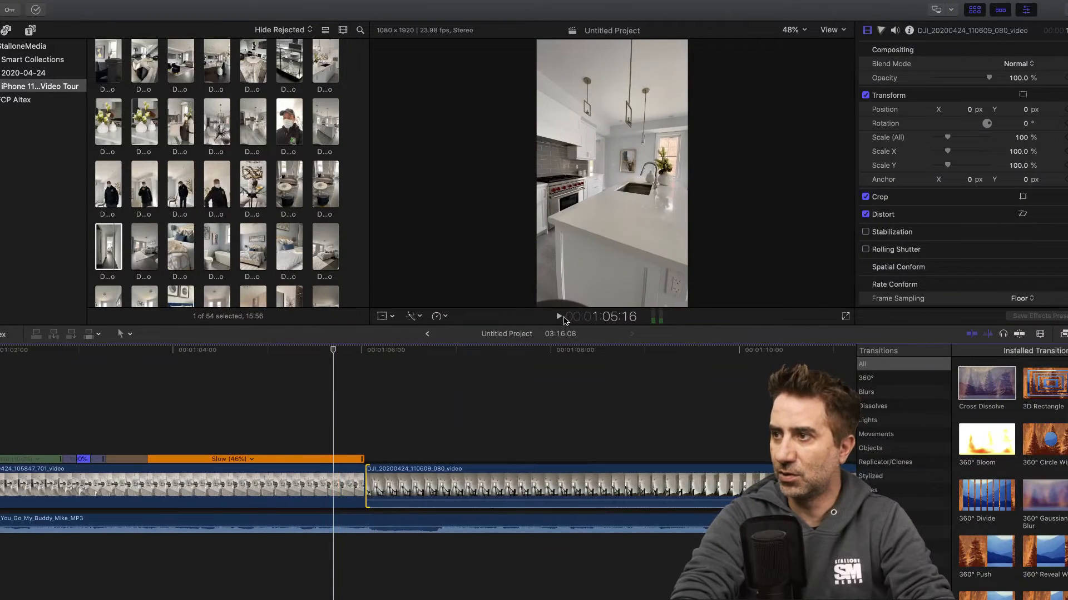
{"action": "left_click", "coordinate": [559, 316]}
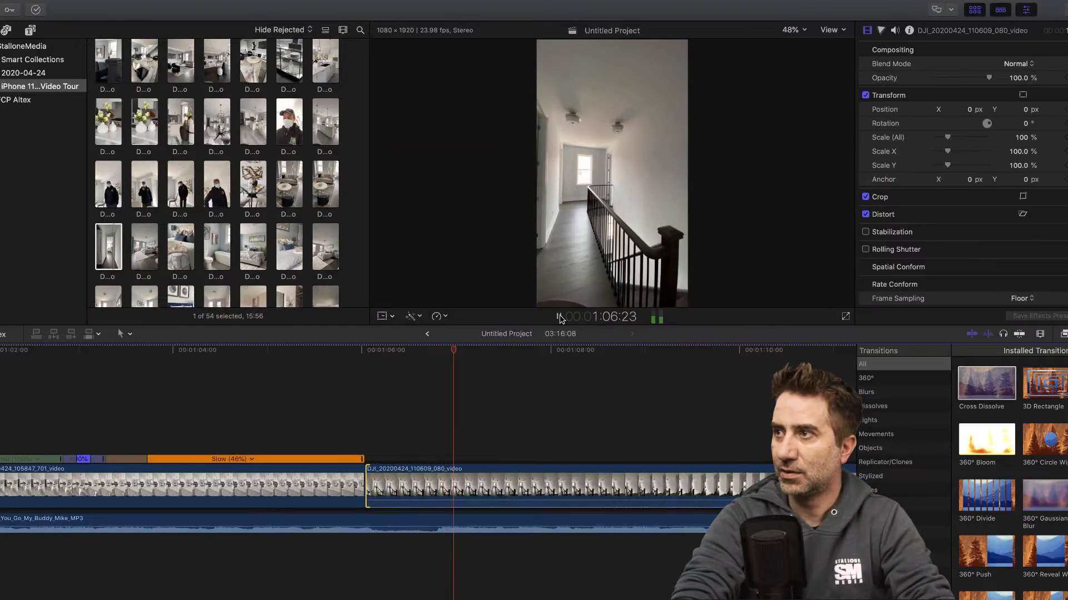
{"action": "left_click", "coordinate": [560, 317]}
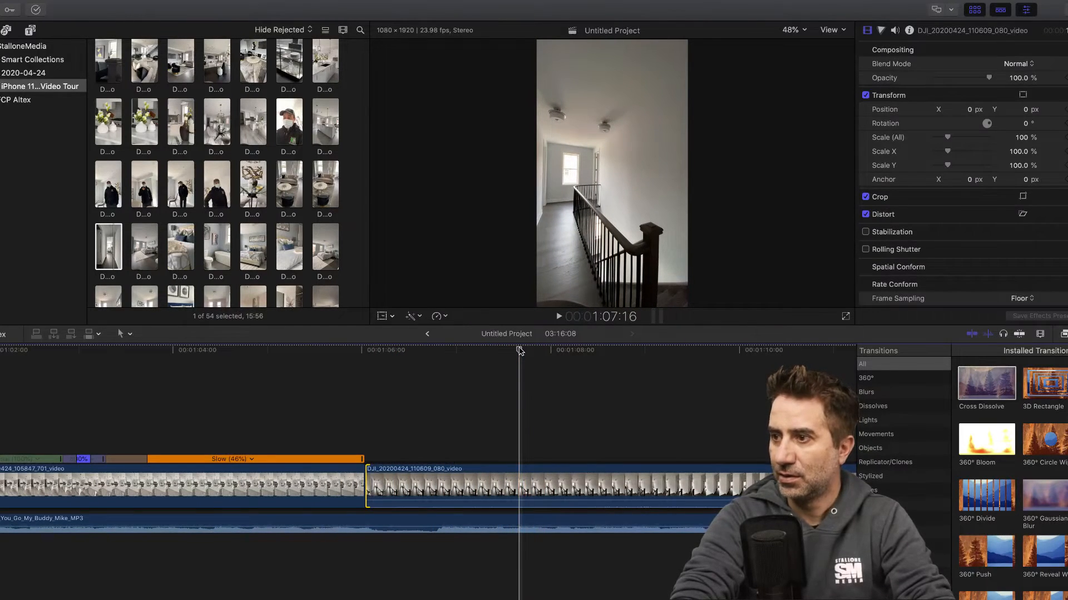
- Split the bedroom entrance clip 110609_080 at 1:07:16
{"action": "key", "text": "b"}
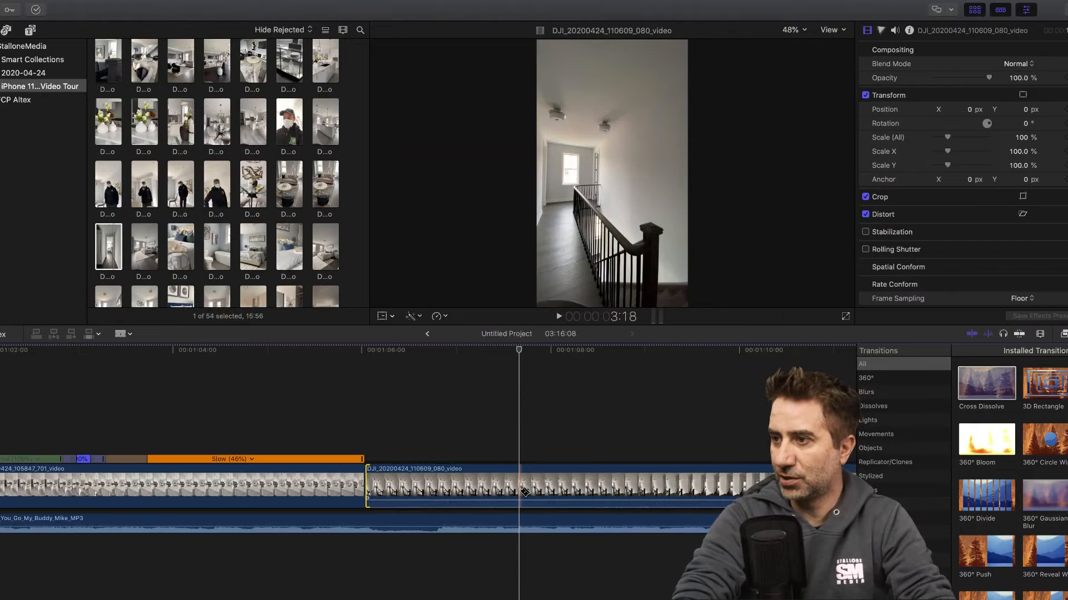
{"action": "left_click", "coordinate": [520, 490]}
{"action": "key", "text": "a"}
- Detach and delete the audio of both parts of the split bedroom entrance clip 110609_080
{"action": "left_click", "coordinate": [489, 484]}
{"action": "right_click", "coordinate": [445, 492]}
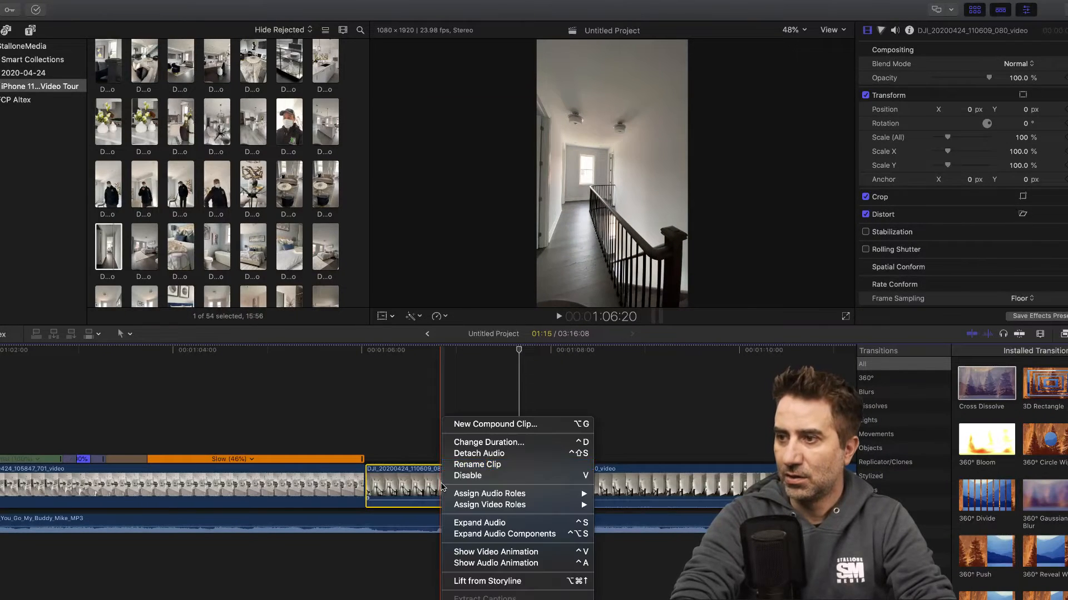
{"action": "left_click", "coordinate": [489, 455]}
{"action": "left_click", "coordinate": [477, 543]}
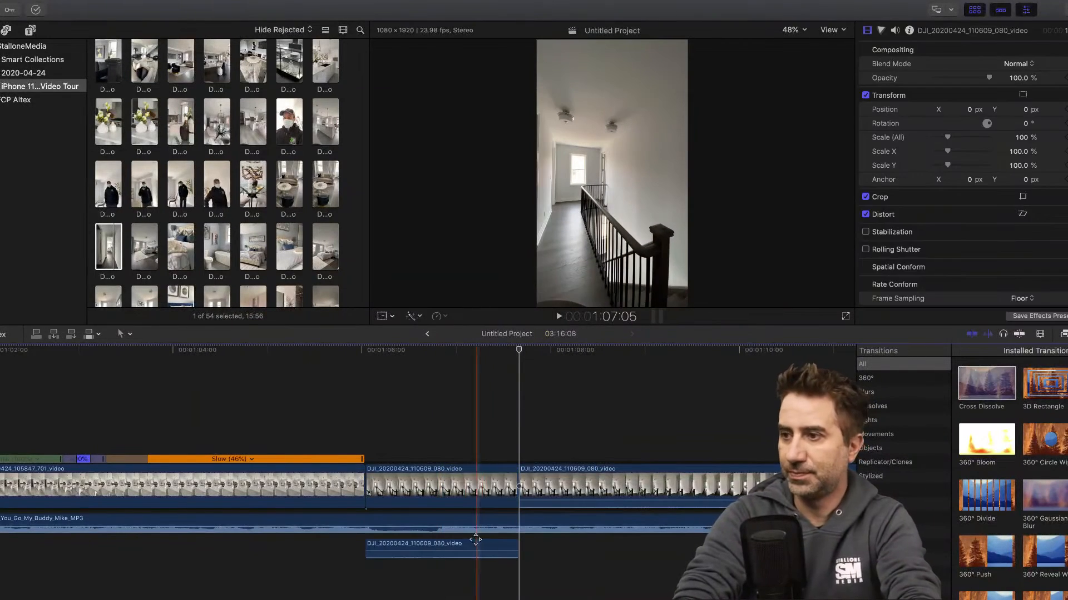
{"action": "key", "text": "Delete"}
{"action": "left_click", "coordinate": [567, 479]}
{"action": "right_click", "coordinate": [567, 479]}
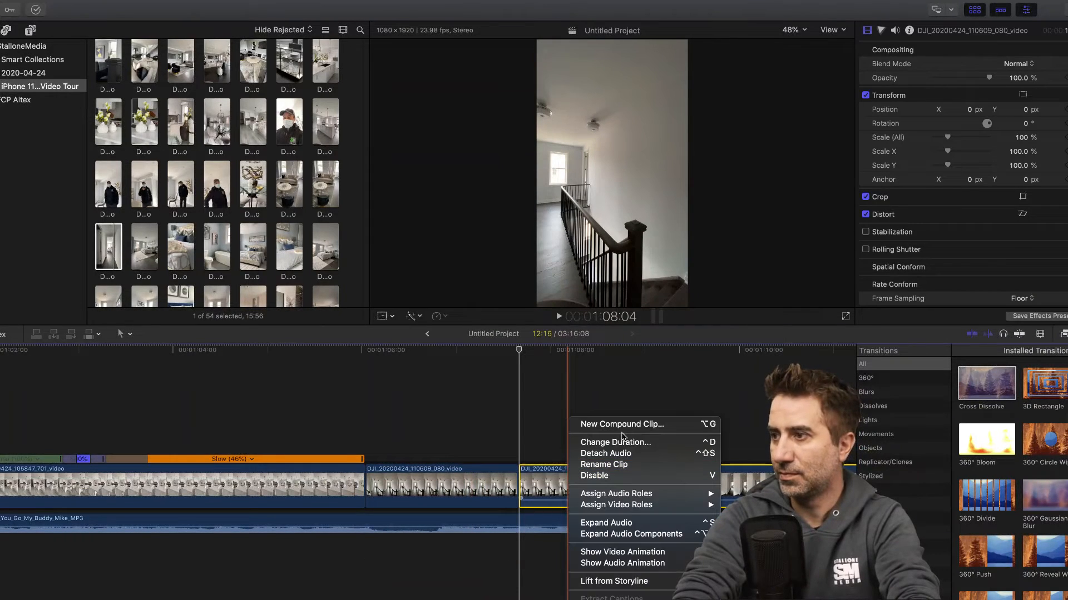
{"action": "left_click", "coordinate": [620, 452]}
{"action": "left_click", "coordinate": [591, 548]}
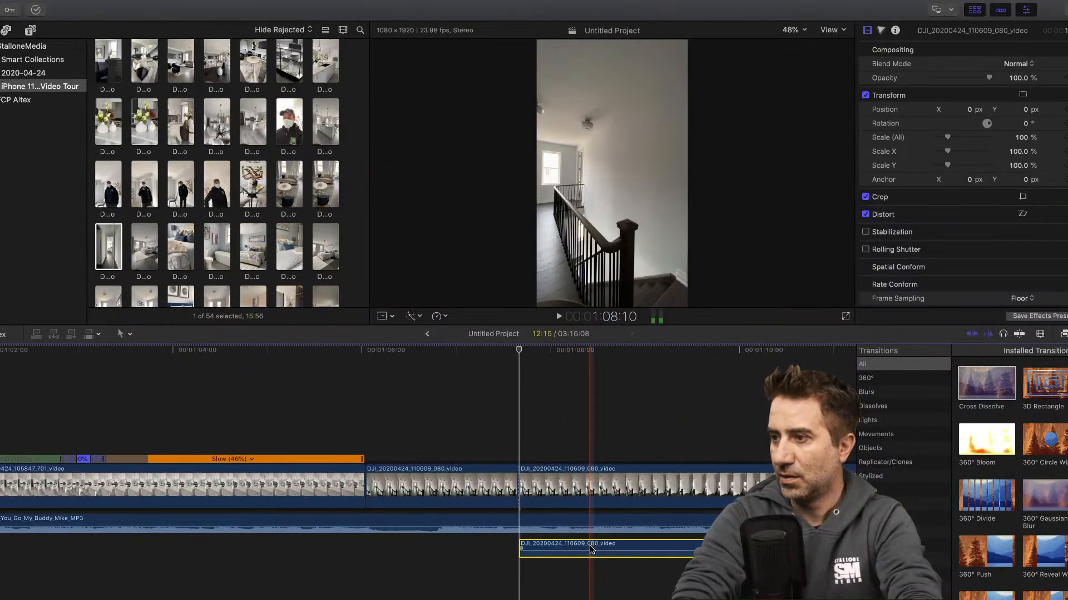
{"action": "key", "text": "Delete"}
- Divide the speed of the second 110609_080 part at 1:13:16 and set its first segment to Fast 8x
{"action": "left_click", "coordinate": [453, 350]}
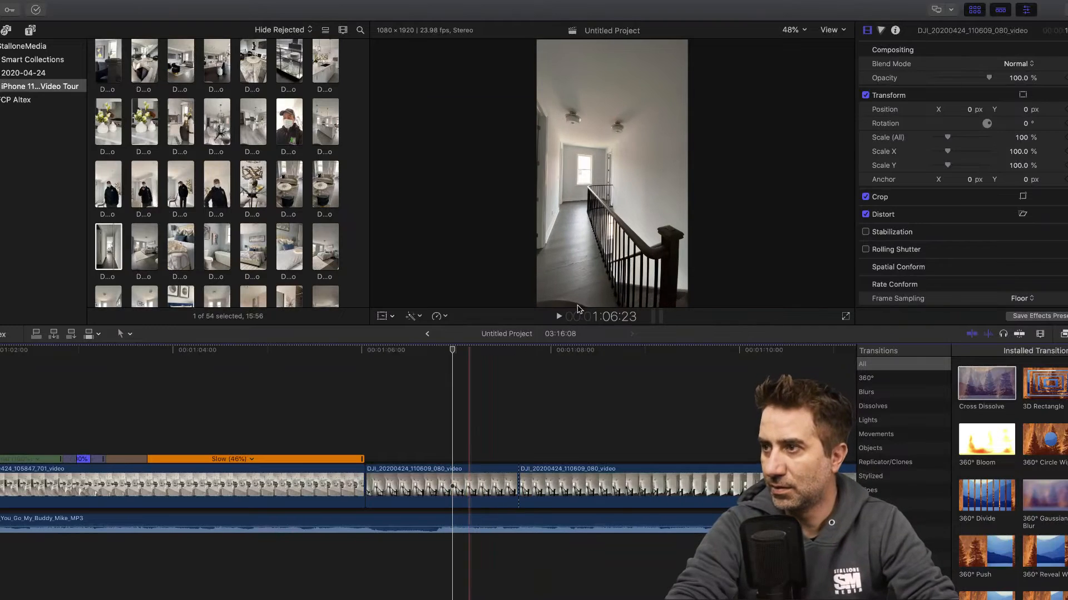
{"action": "left_click", "coordinate": [558, 316]}
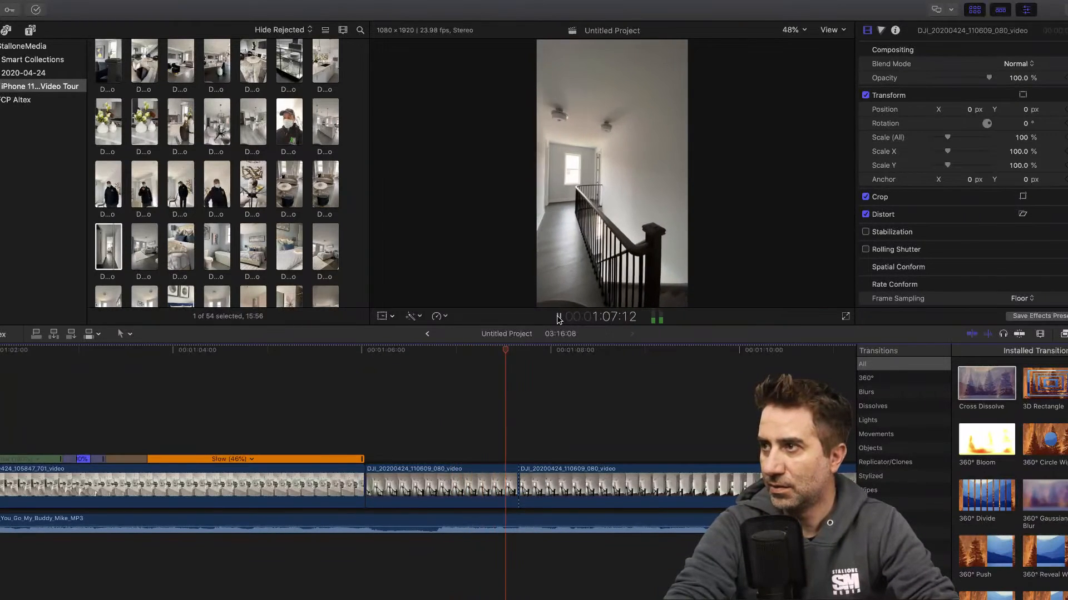
{"action": "scroll", "coordinate": [517, 447], "scroll_direction": "right", "scroll_amount": 6}
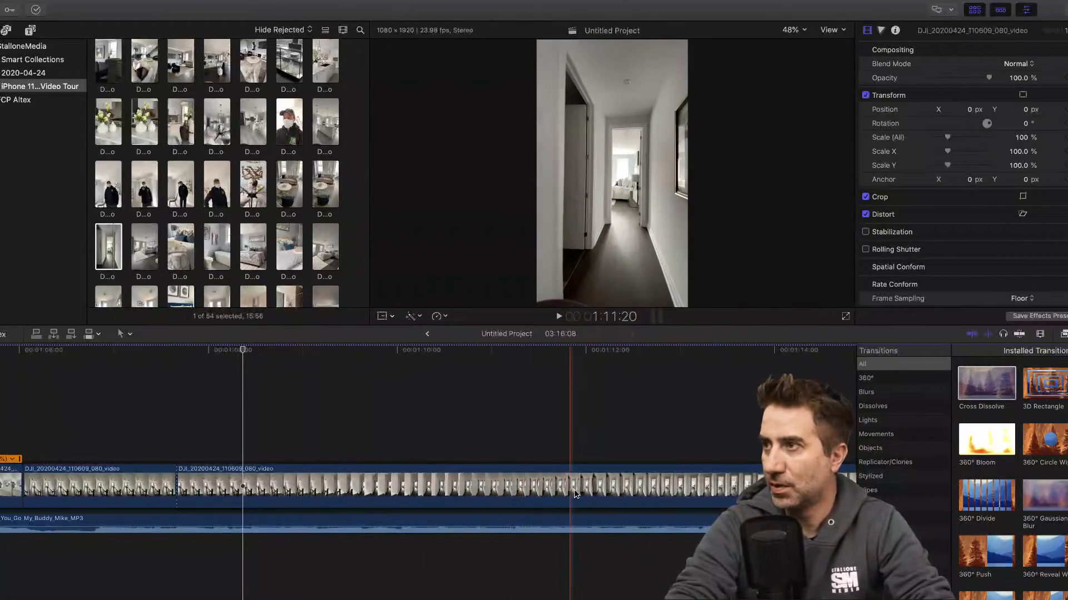
{"action": "left_click", "coordinate": [746, 472]}
{"action": "key", "text": "super+r"}
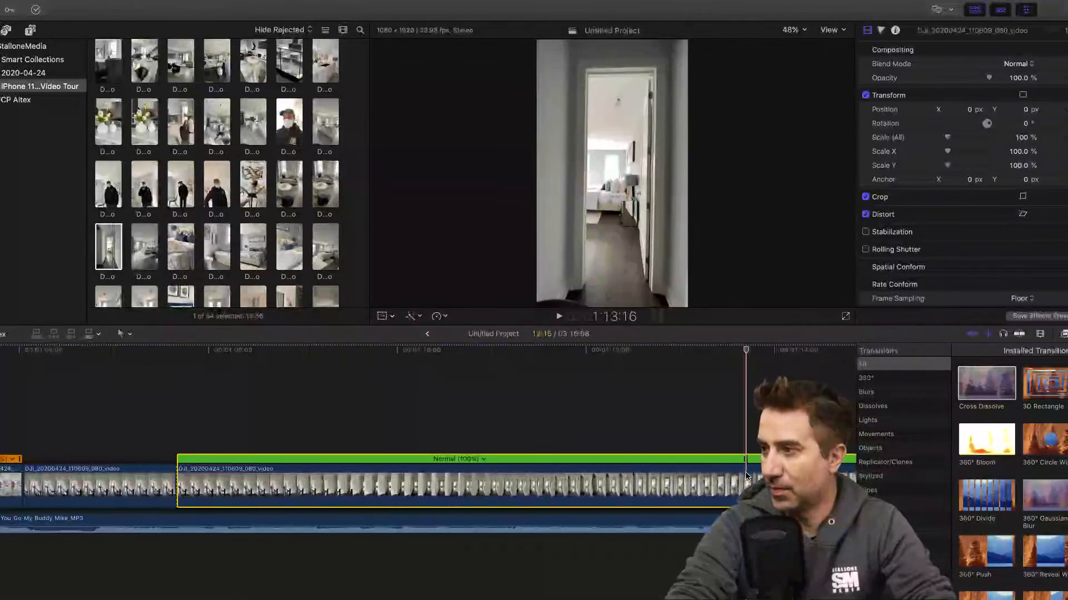
{"action": "left_click", "coordinate": [483, 459]}
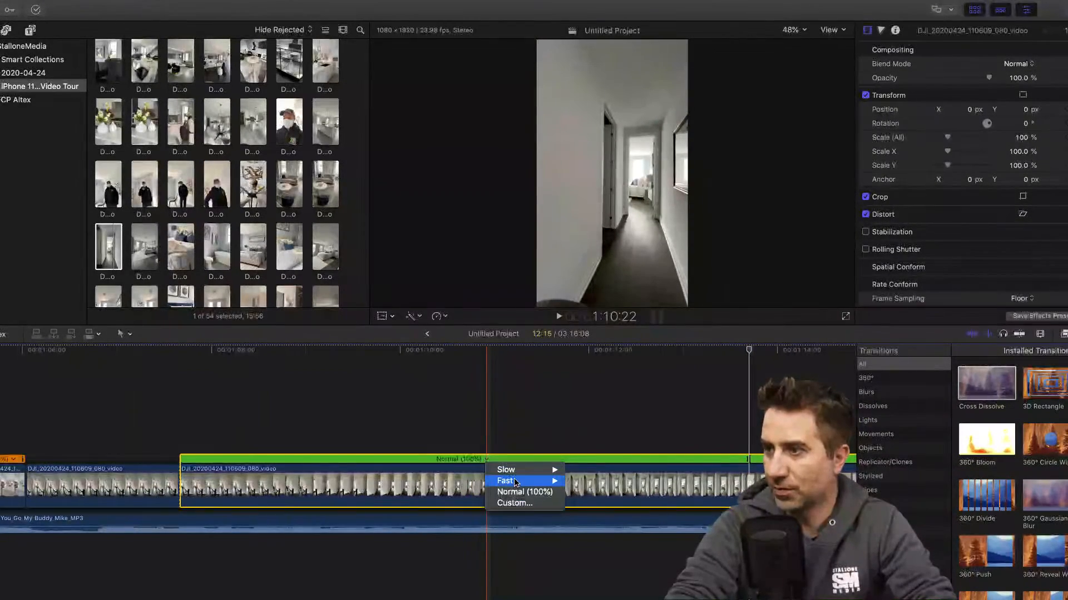
{"action": "mouse_move", "coordinate": [534, 481]}
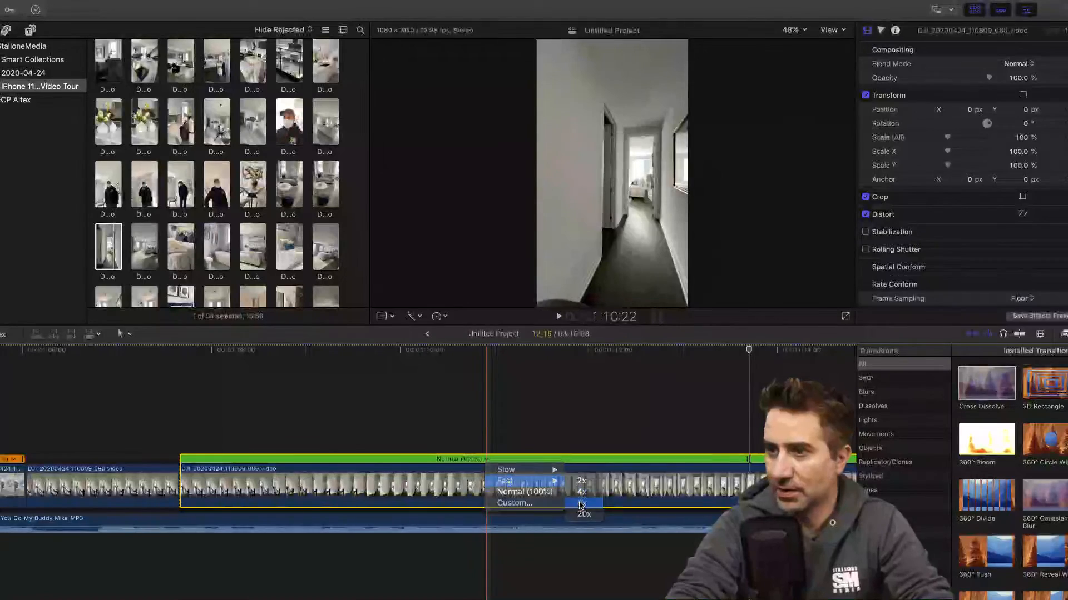
{"action": "left_click", "coordinate": [581, 503]}
- Play the sped-up hallway section, split the second 110609_080 part at 1:10:00 and delete everything of it after the split
{"action": "left_click", "coordinate": [134, 350]}
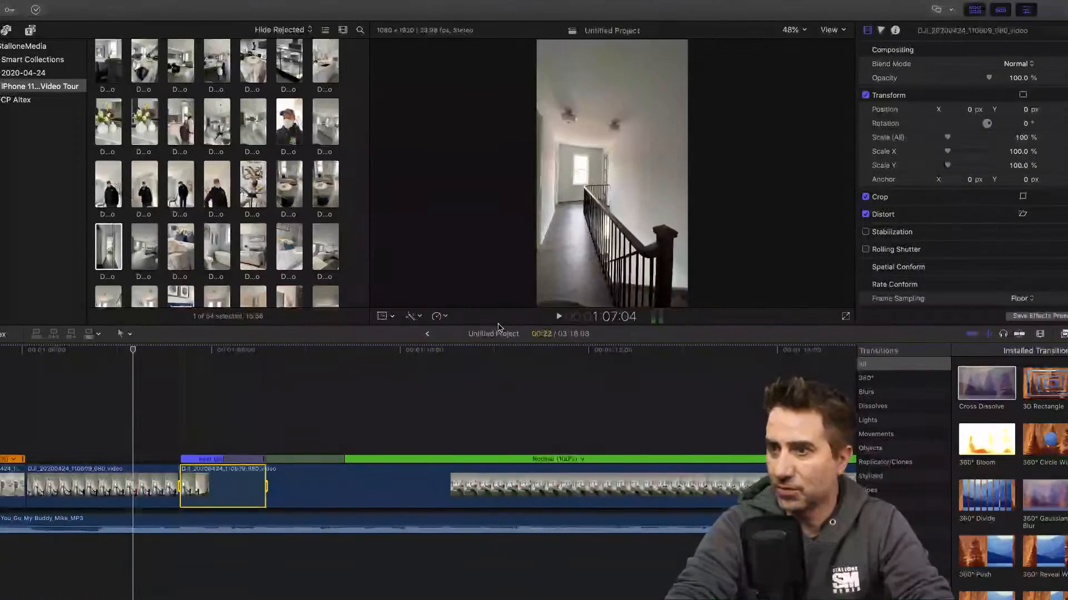
{"action": "left_click", "coordinate": [557, 317]}
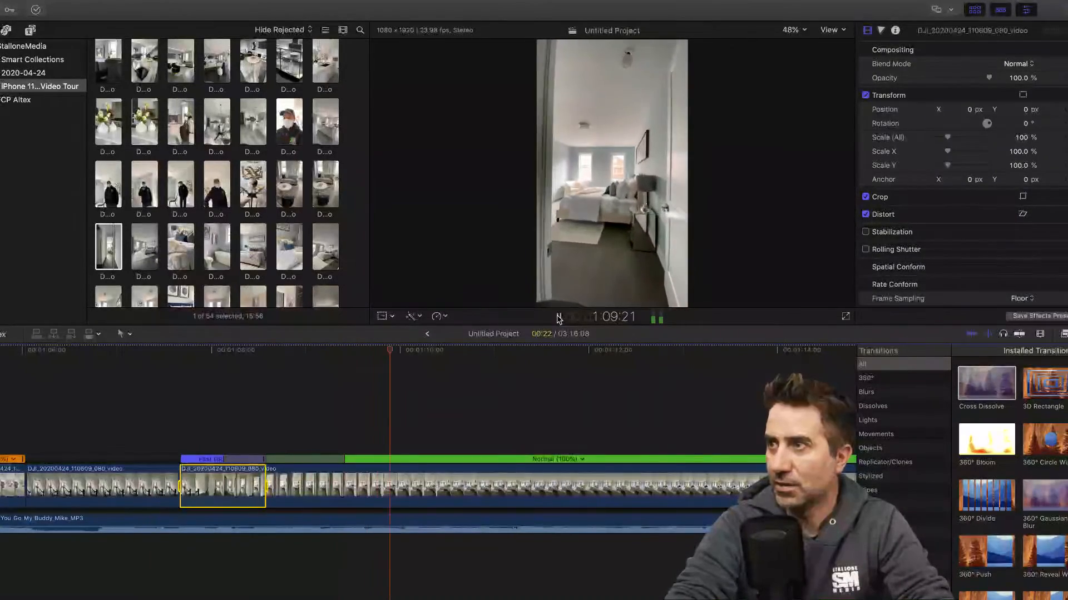
{"action": "left_click", "coordinate": [417, 351]}
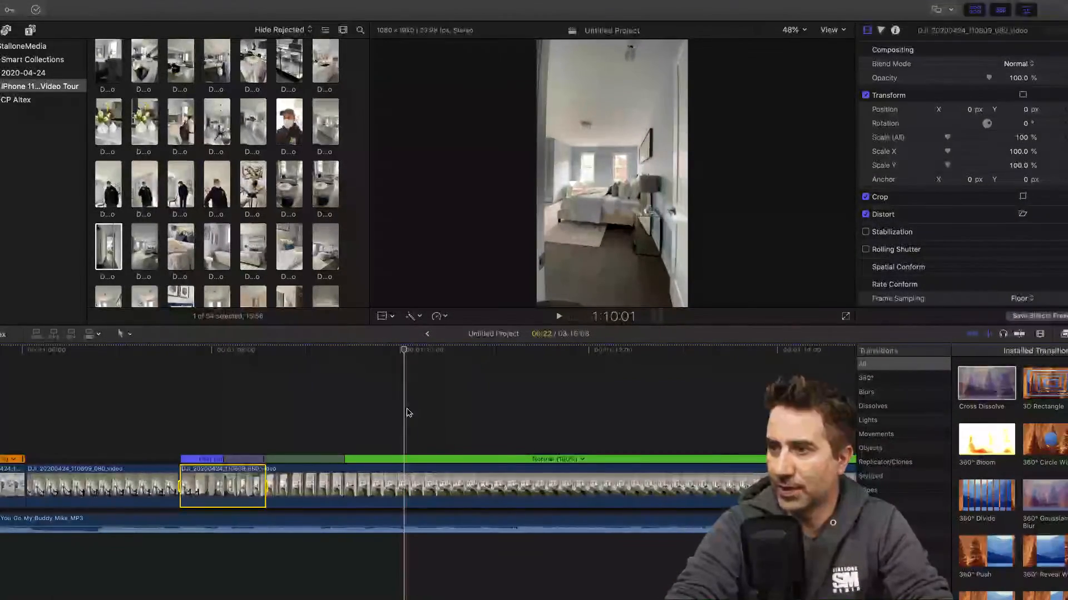
{"action": "left_click", "coordinate": [404, 494]}
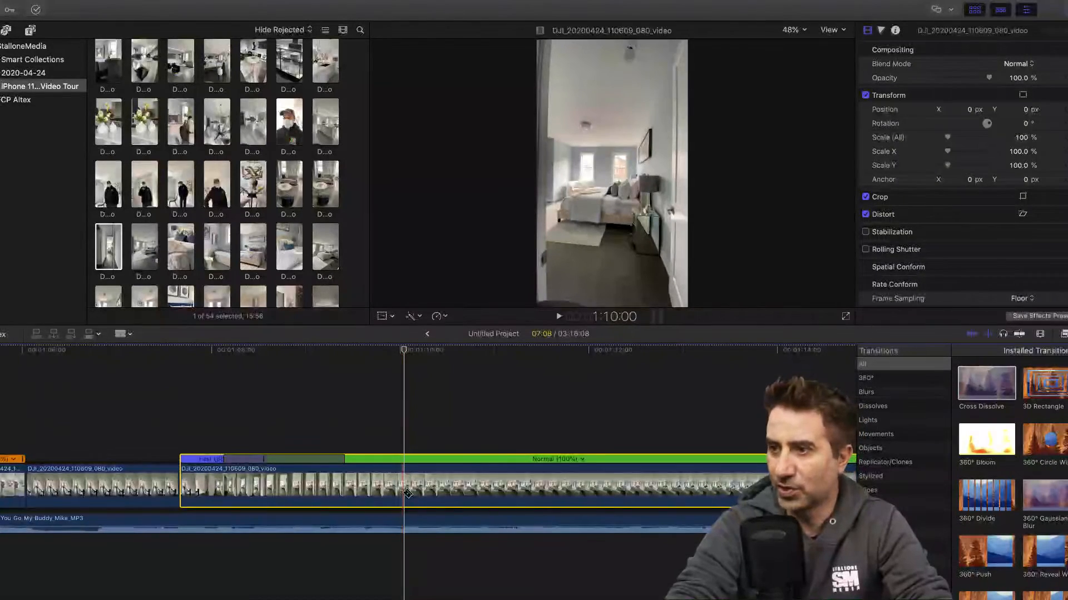
{"action": "key", "text": "super+b"}
{"action": "left_click", "coordinate": [490, 487]}
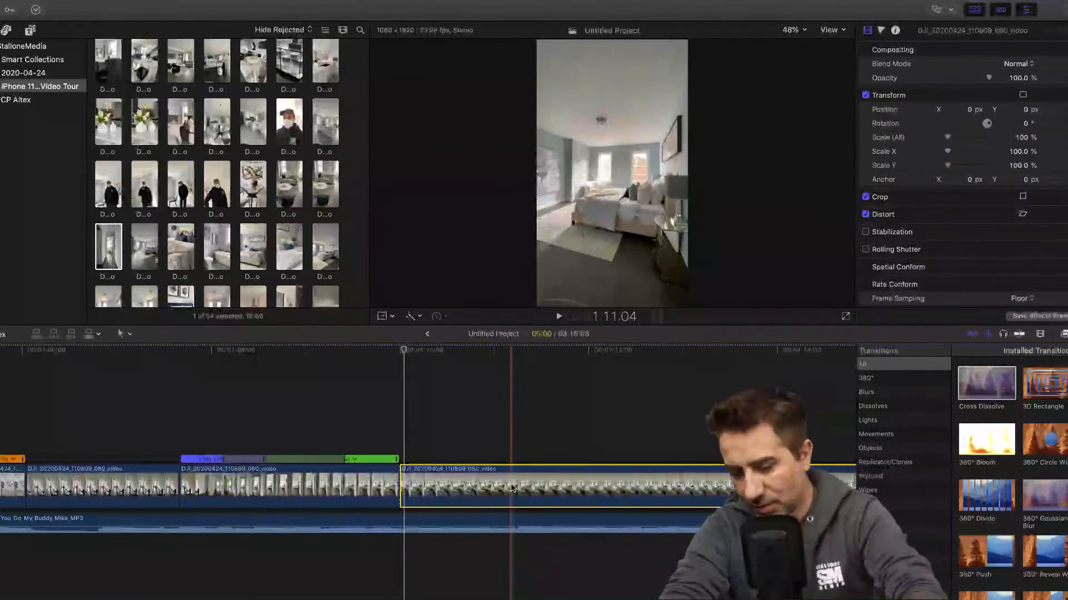
{"action": "key", "text": "Delete"}
{"action": "left_click", "coordinate": [512, 490]}
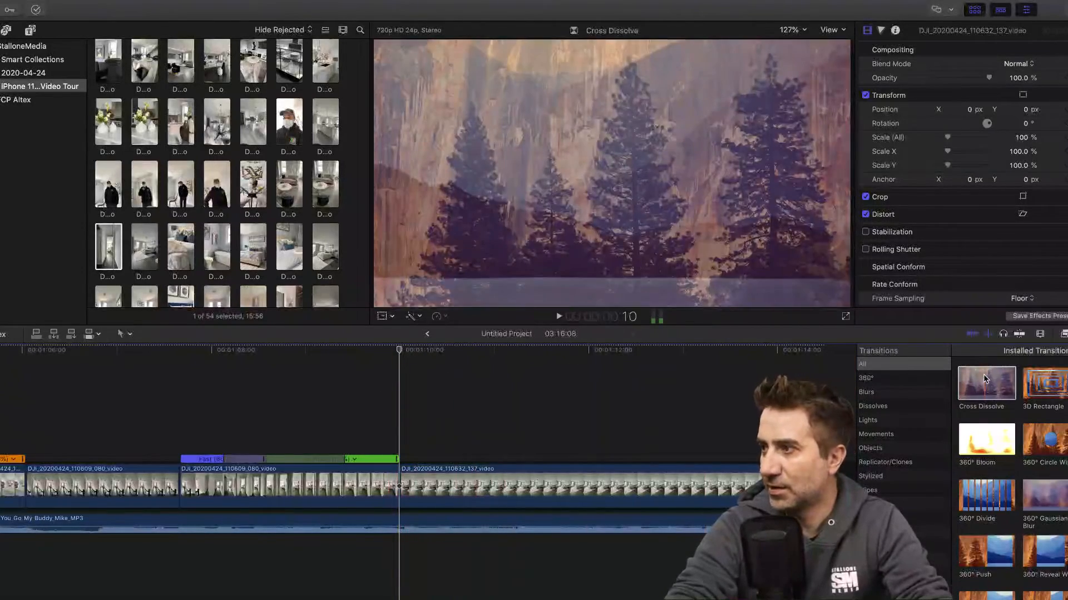
- Add a Cross Dissolve between the clips 110609_080 and 110632_137, and play the transition from about 1:09:03
{"action": "left_click_drag", "start_coordinate": [983, 379], "coordinate": [399, 488]}
{"action": "left_click", "coordinate": [320, 350]}
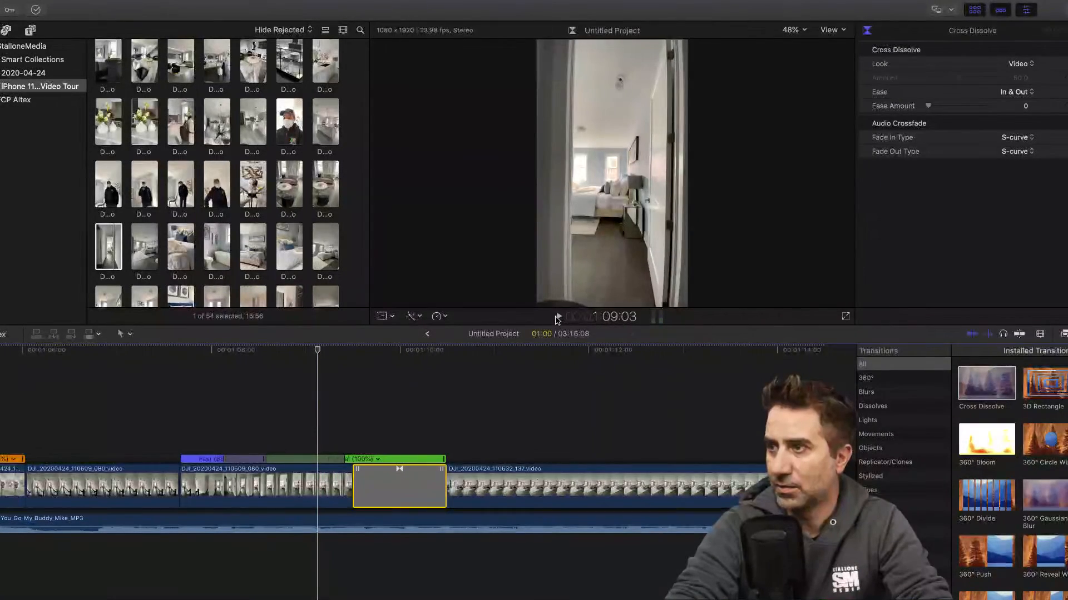
{"action": "left_click", "coordinate": [559, 317]}
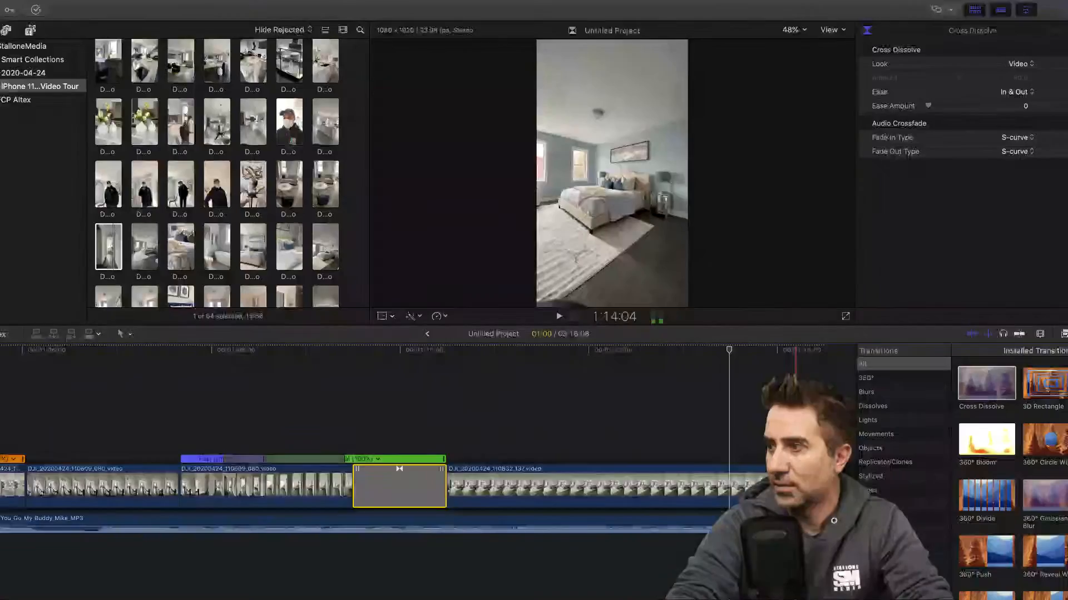
{"action": "left_click", "coordinate": [560, 318]}
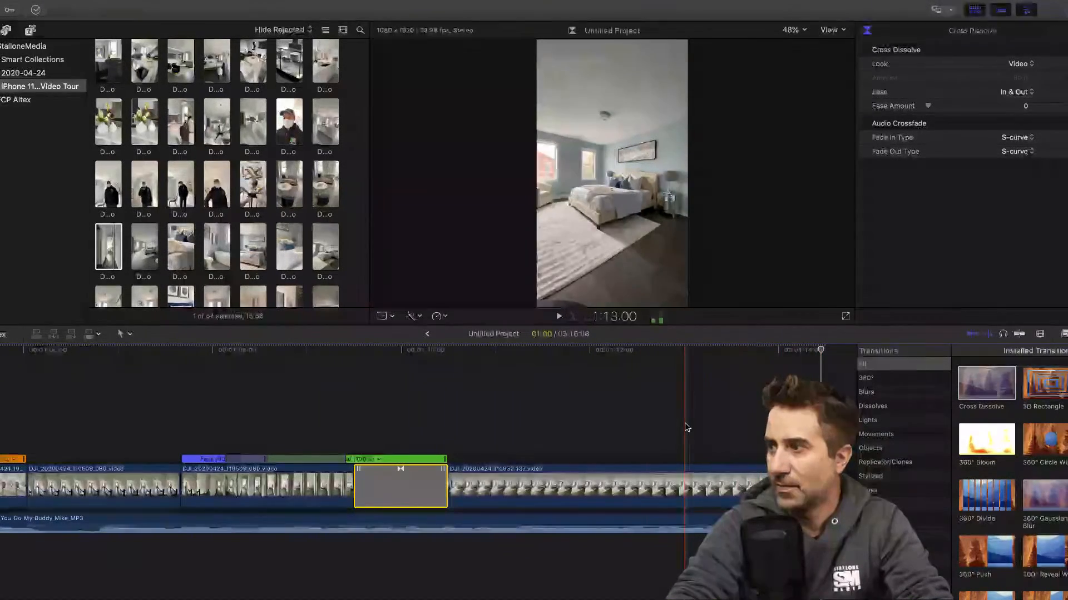
- Trim the end of clip 110632_137 to about 1:13:05 and append the bed close-up clip 110713_976 directly after it
{"action": "left_click_drag", "start_coordinate": [820, 487], "coordinate": [699, 483]}
{"action": "scroll", "coordinate": [162, 191], "scroll_direction": "down", "scroll_amount": 3}
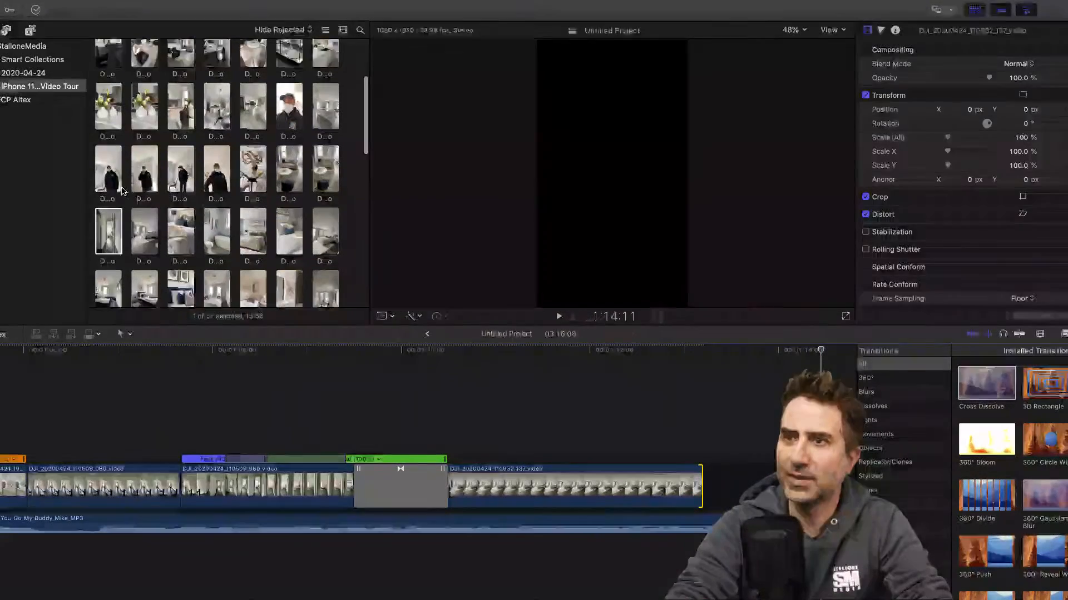
{"action": "left_click", "coordinate": [180, 214]}
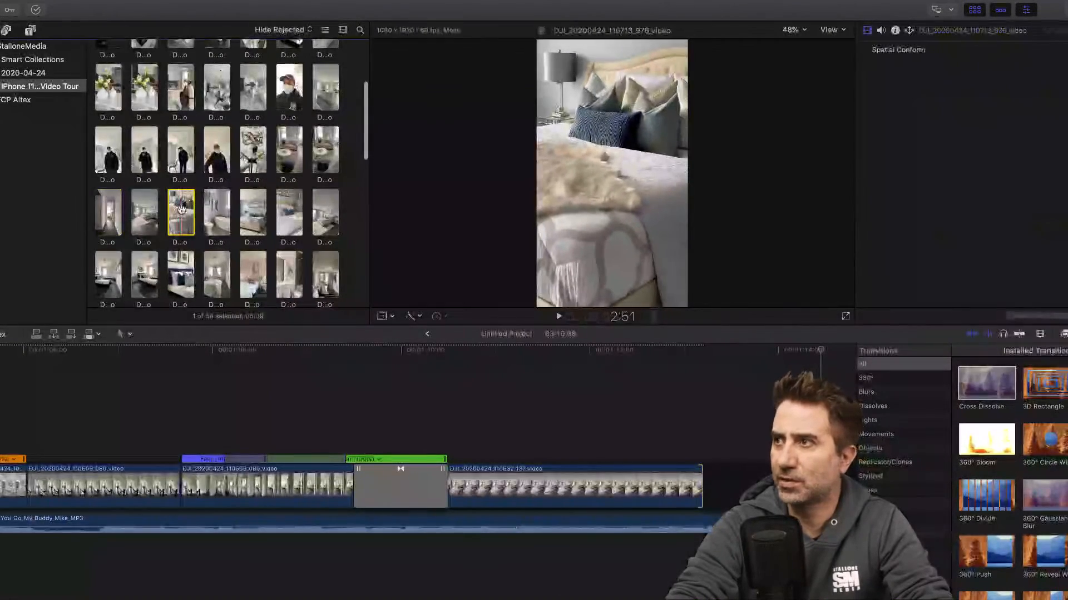
{"action": "left_click_drag", "start_coordinate": [183, 209], "coordinate": [699, 461]}
{"action": "scroll", "coordinate": [639, 445], "scroll_direction": "right", "scroll_amount": 10}
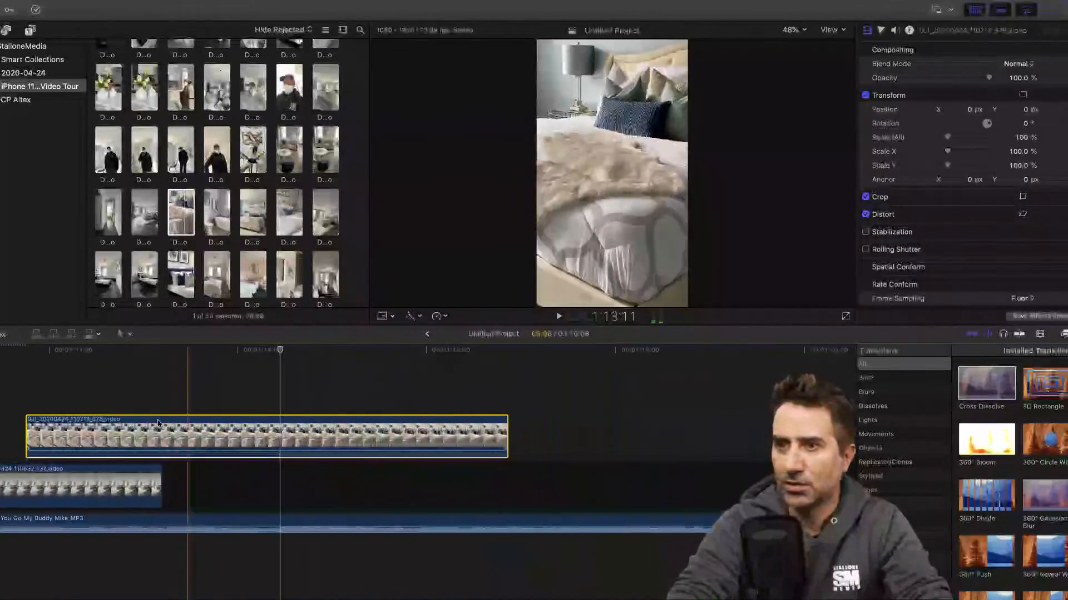
{"action": "left_click_drag", "start_coordinate": [118, 429], "coordinate": [250, 463]}
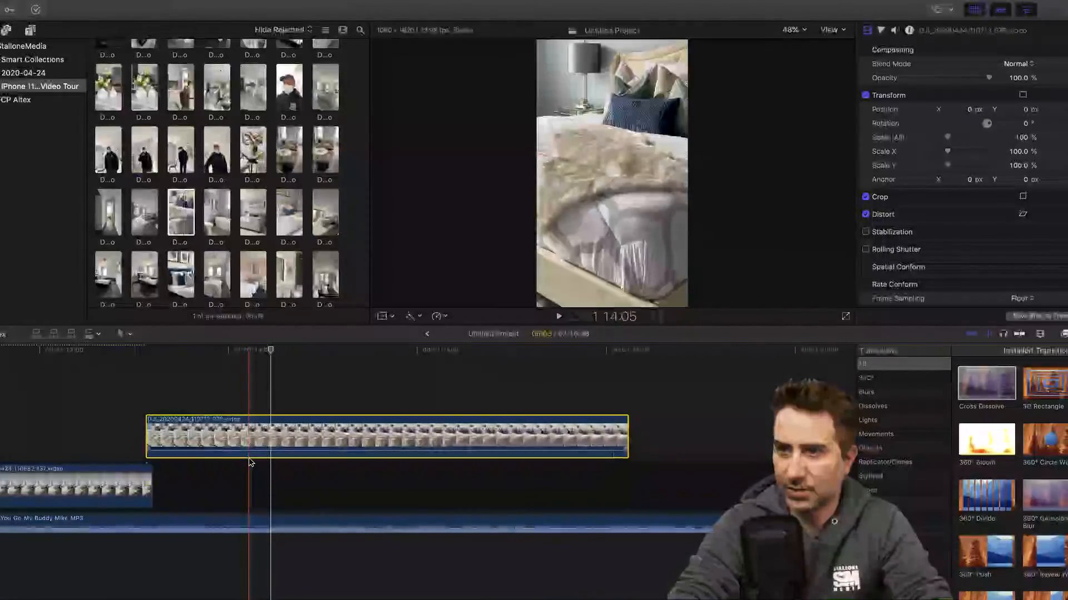
{"action": "left_click_drag", "start_coordinate": [205, 429], "coordinate": [222, 484]}
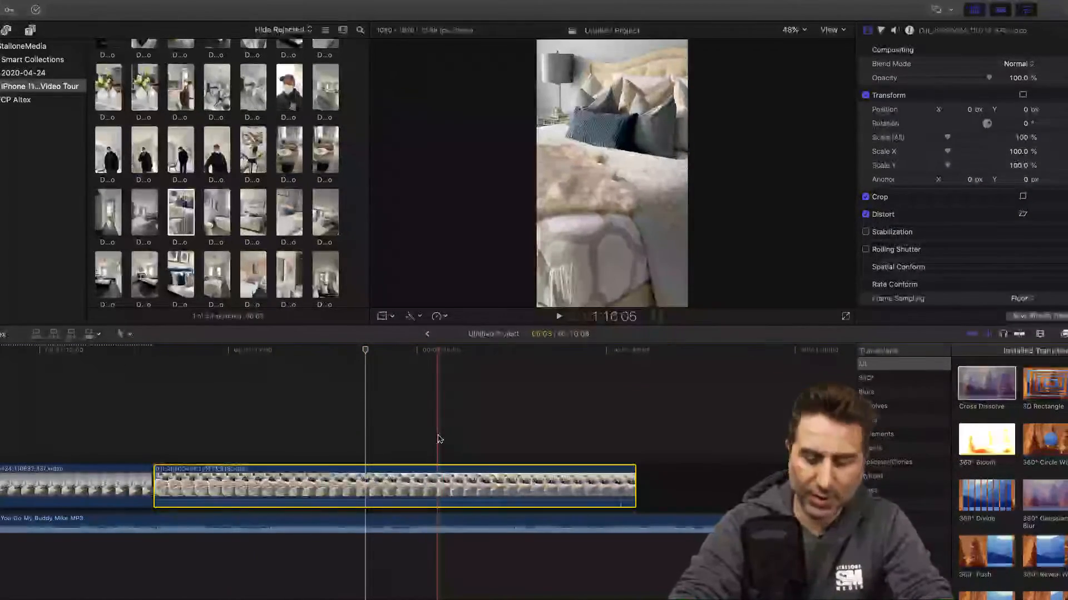
- Split the clip 110713_976 at 1:15:11 and delete the part before the split
{"action": "left_click", "coordinate": [366, 498]}
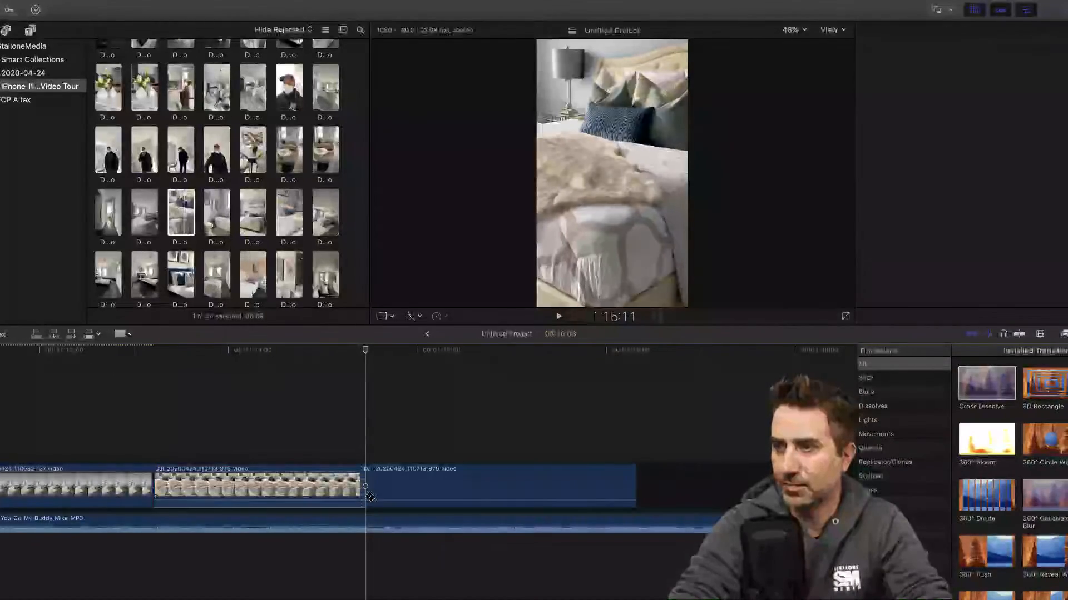
{"action": "key", "text": "a"}
{"action": "left_click", "coordinate": [298, 488]}
{"action": "key", "text": "Delete"}
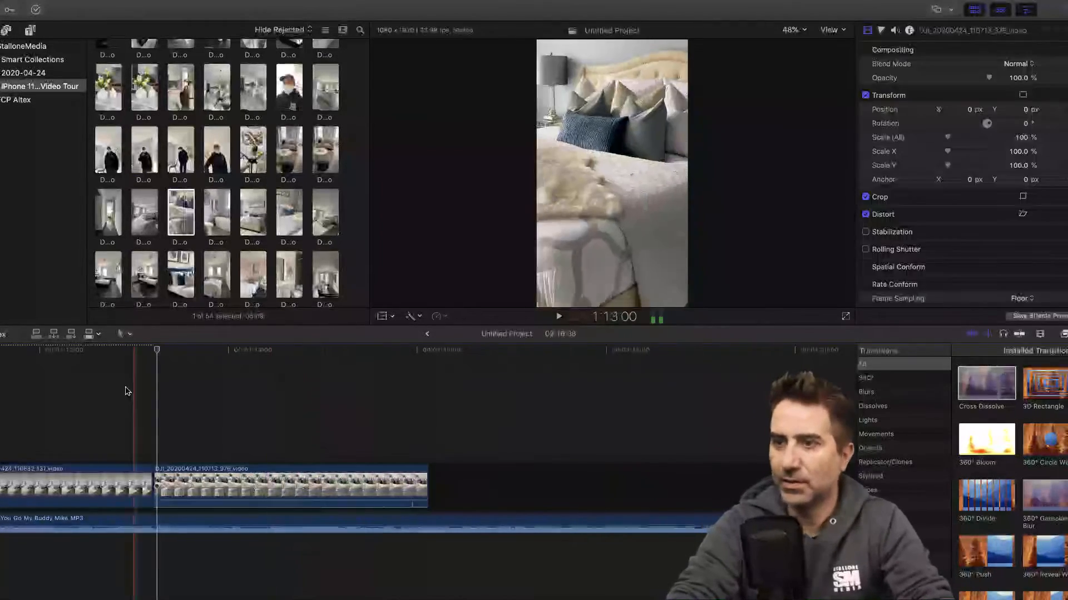
- Detach and delete the audio of the remaining 110713_976 clip
{"action": "right_click", "coordinate": [244, 483]}
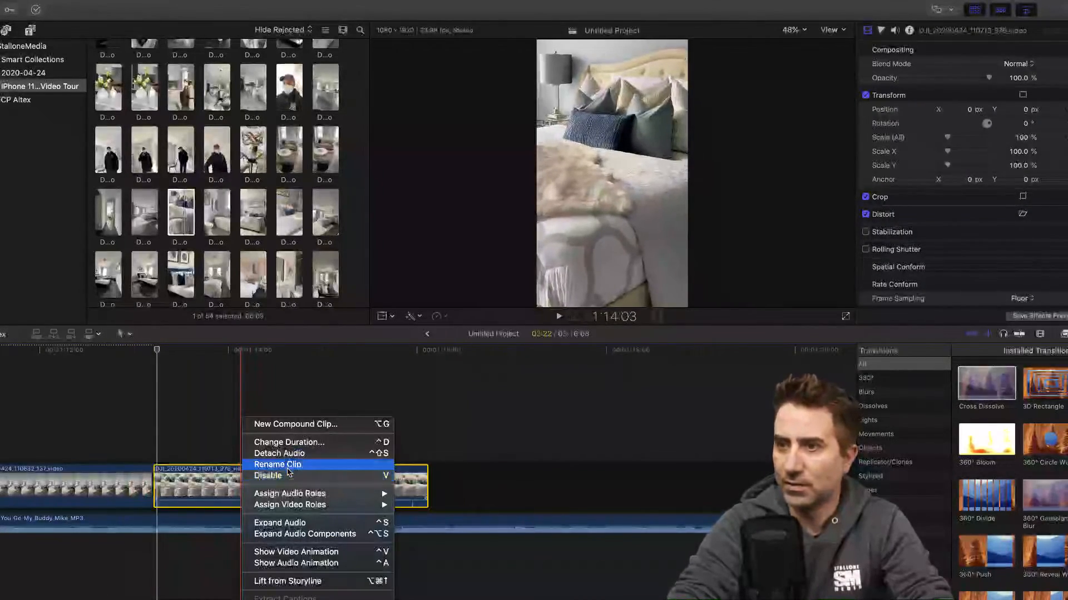
{"action": "left_click", "coordinate": [281, 450]}
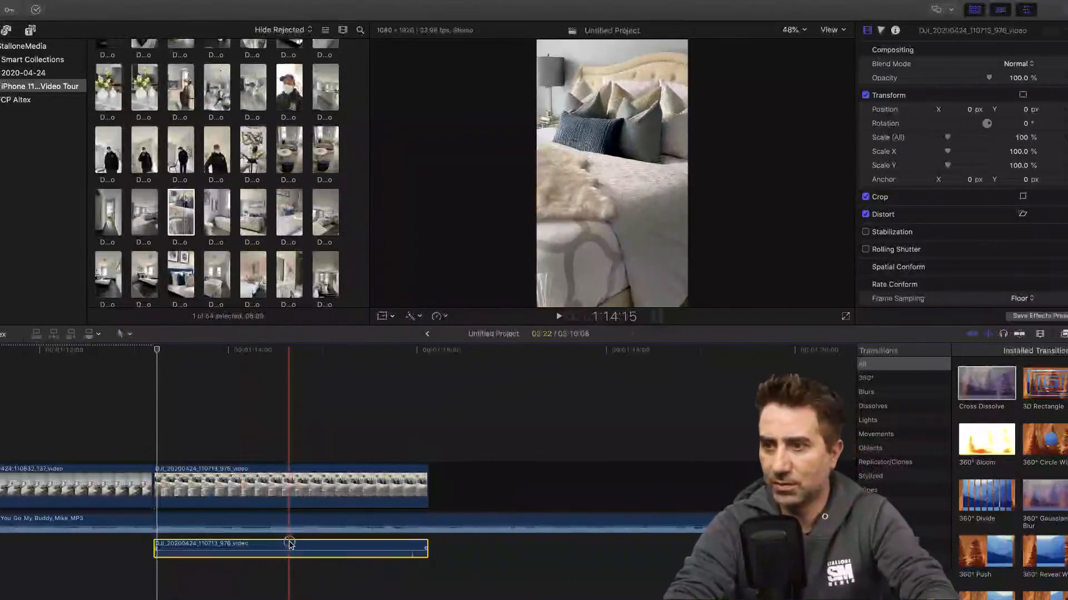
{"action": "key", "text": "Delete"}
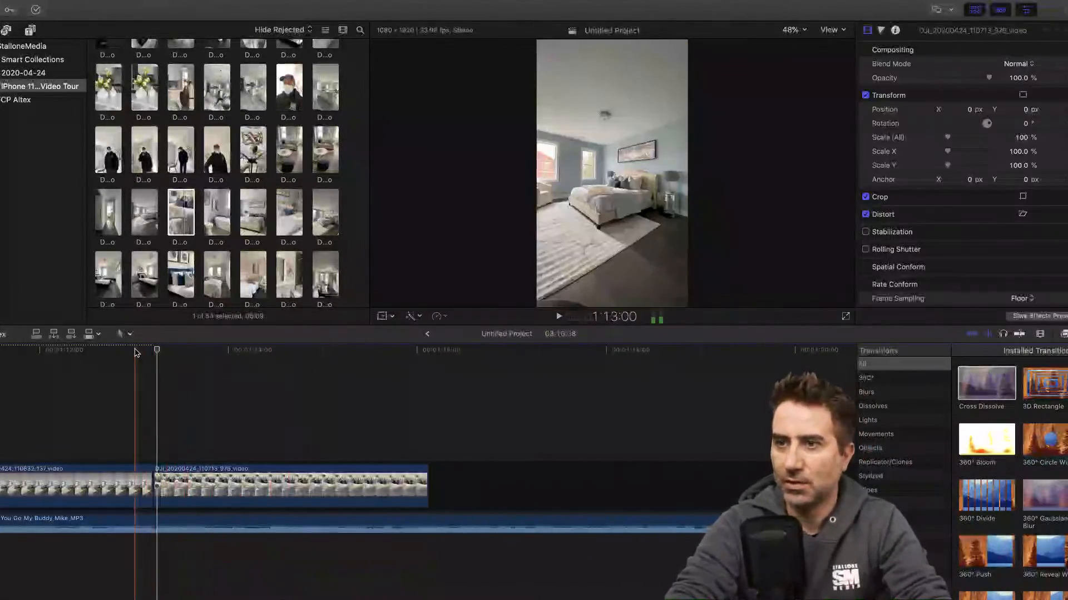
- Play the edit from about 1:13:00 and trim the end of clip 110713_976 to about 1:15:15
{"action": "left_click", "coordinate": [137, 352]}
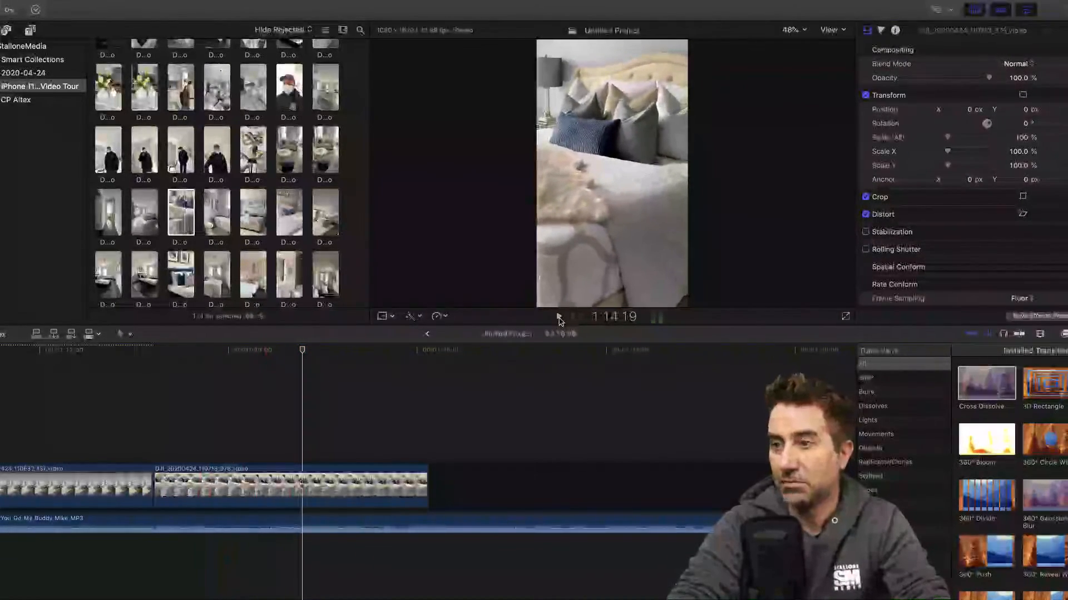
{"action": "left_click", "coordinate": [559, 318]}
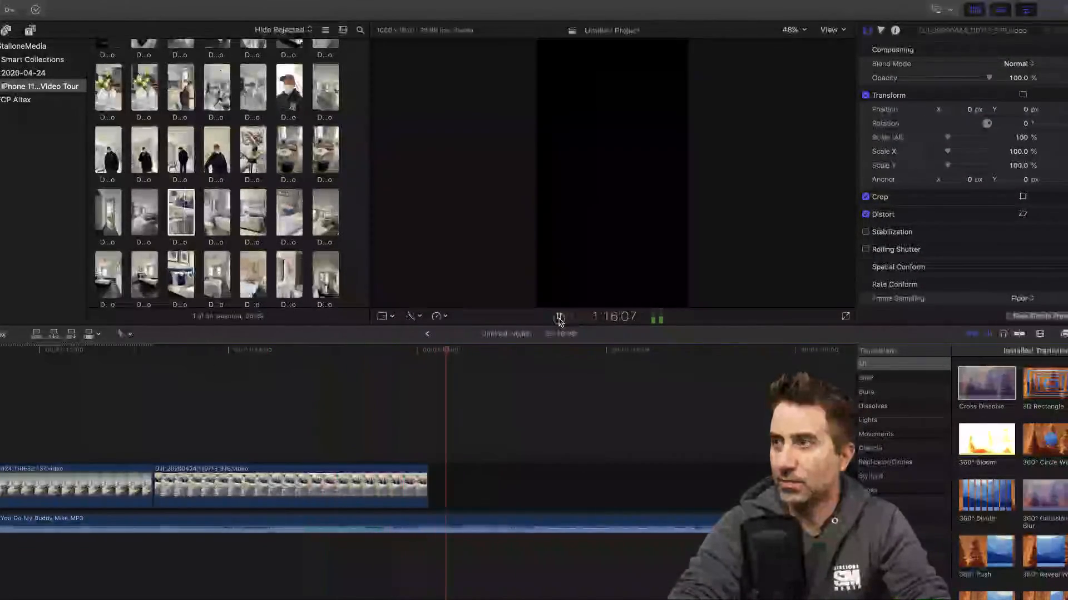
{"action": "left_click", "coordinate": [559, 318]}
{"action": "left_click_drag", "start_coordinate": [428, 481], "coordinate": [384, 481]}
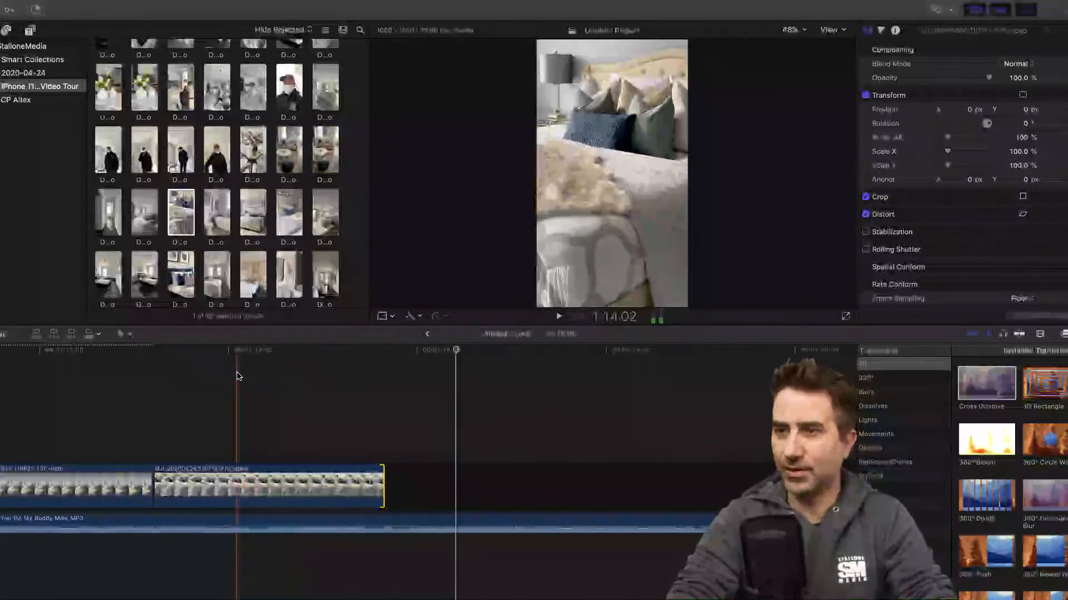
- Append the bed clip 110801_208 after 110713_976, and detach and delete its audio
{"action": "scroll", "coordinate": [240, 379], "scroll_direction": "left", "scroll_amount": 10}
{"action": "scroll", "coordinate": [240, 378], "scroll_direction": "right", "scroll_amount": 5}
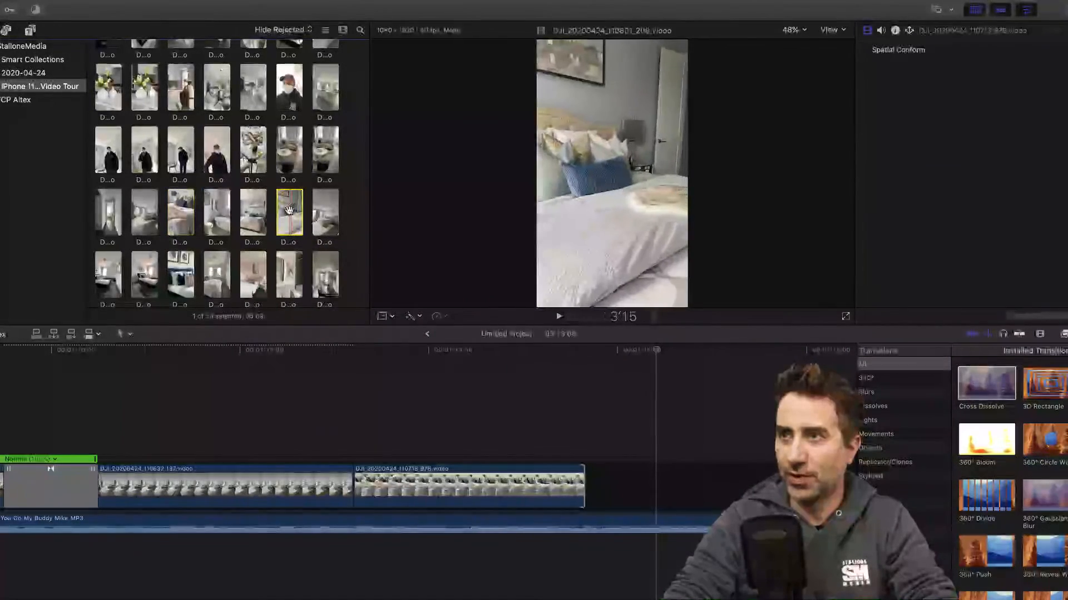
{"action": "left_click_drag", "start_coordinate": [290, 217], "coordinate": [594, 442]}
{"action": "scroll", "coordinate": [594, 442], "scroll_direction": "right", "scroll_amount": 2}
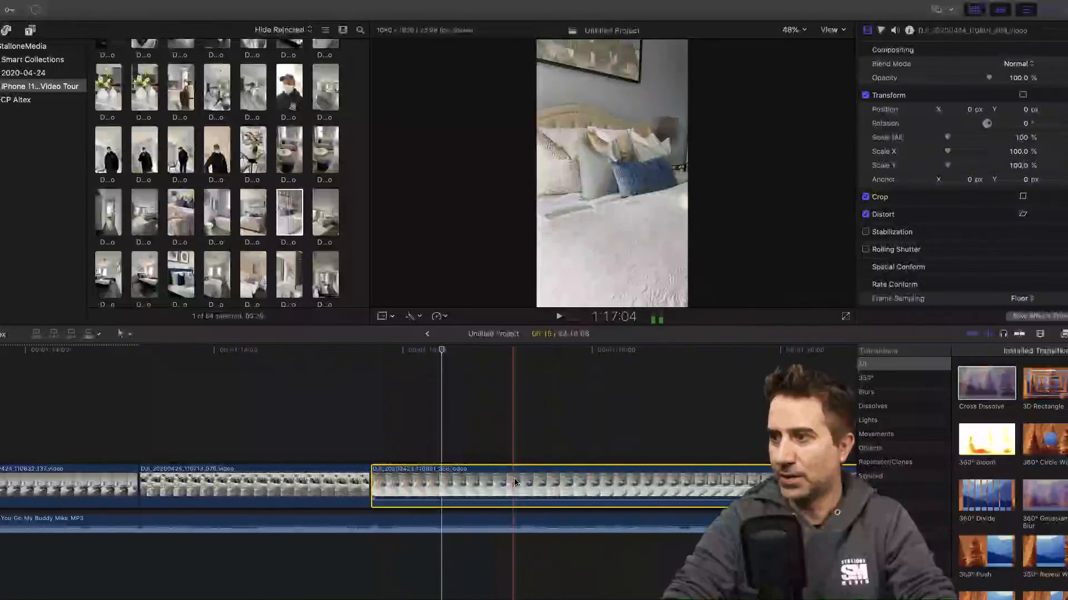
{"action": "right_click", "coordinate": [519, 477]}
{"action": "left_click", "coordinate": [567, 454]}
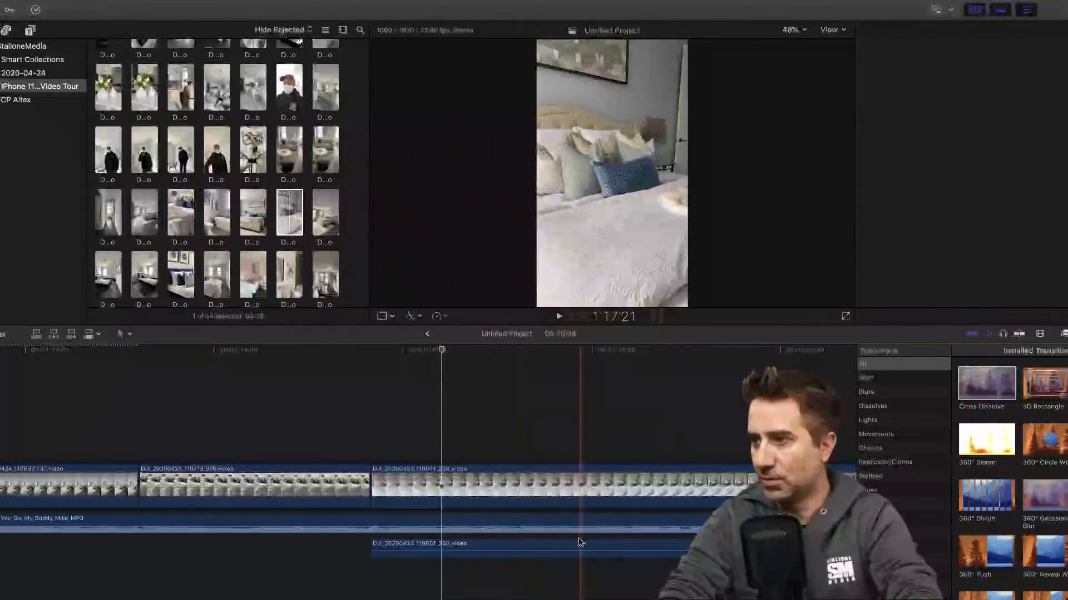
{"action": "left_click", "coordinate": [580, 547]}
{"action": "key", "text": "Delete"}
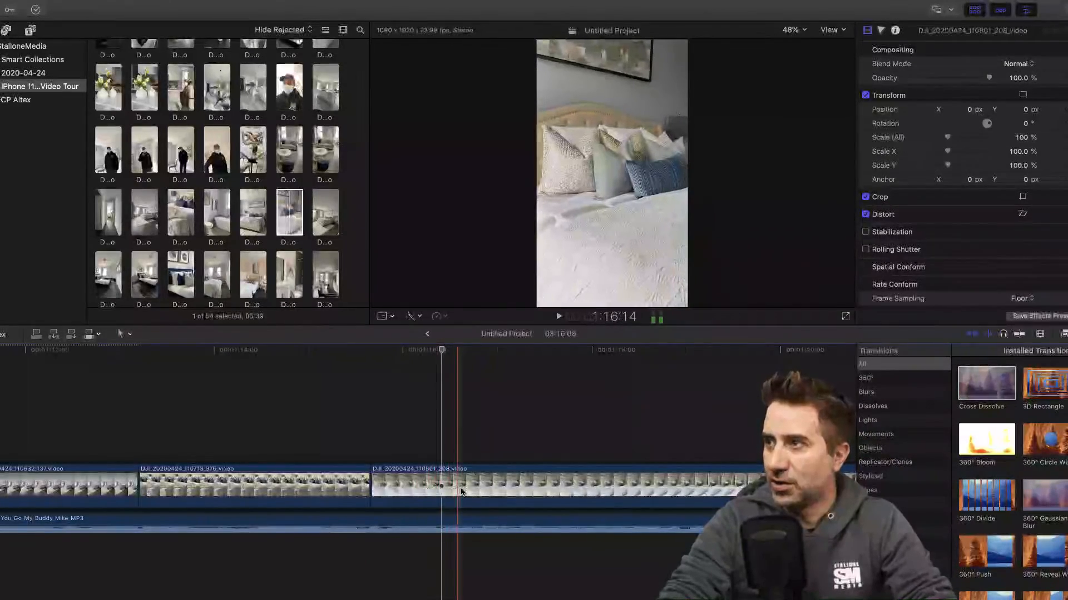
- Cut clip 110801_208 at about 1:16:13 and remove its beginning, then cut it at 1:17:06 and remove the rest
{"action": "key", "text": "super+b"}
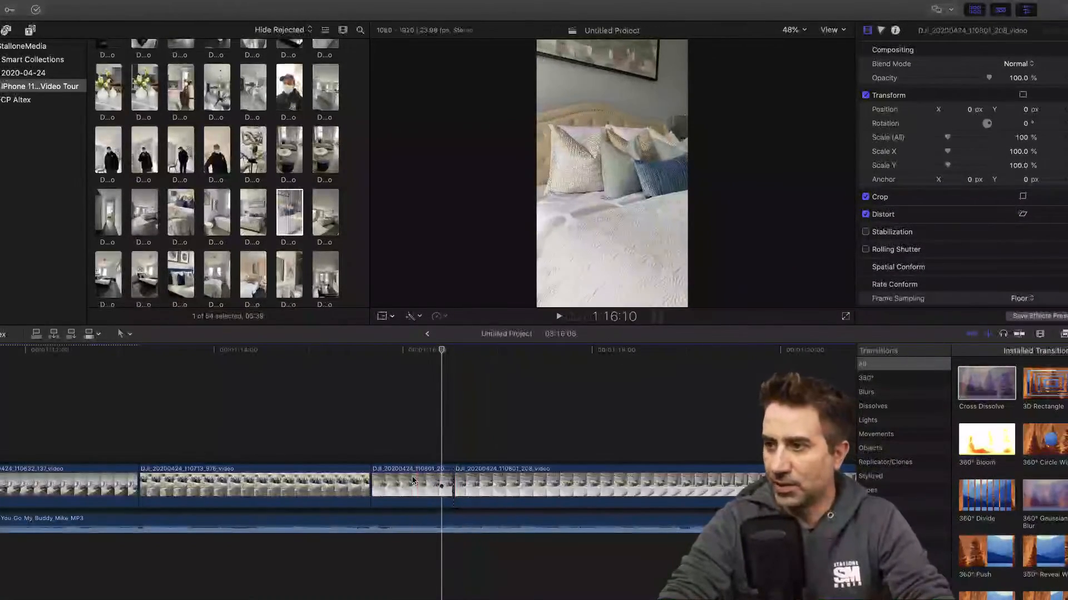
{"action": "key", "text": "Delete"}
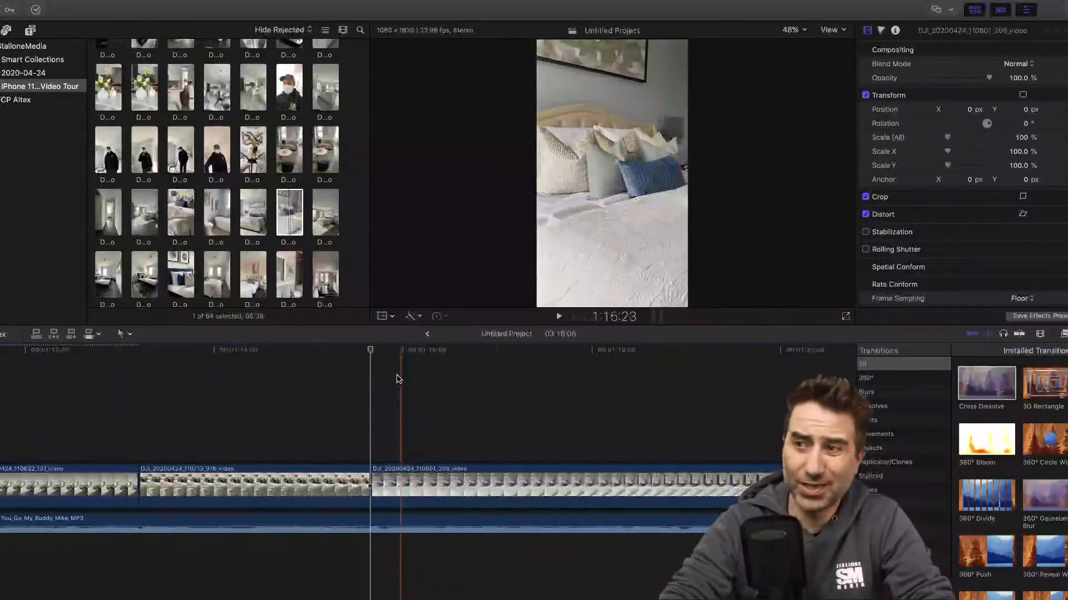
{"action": "left_click_drag", "start_coordinate": [381, 351], "coordinate": [521, 354]}
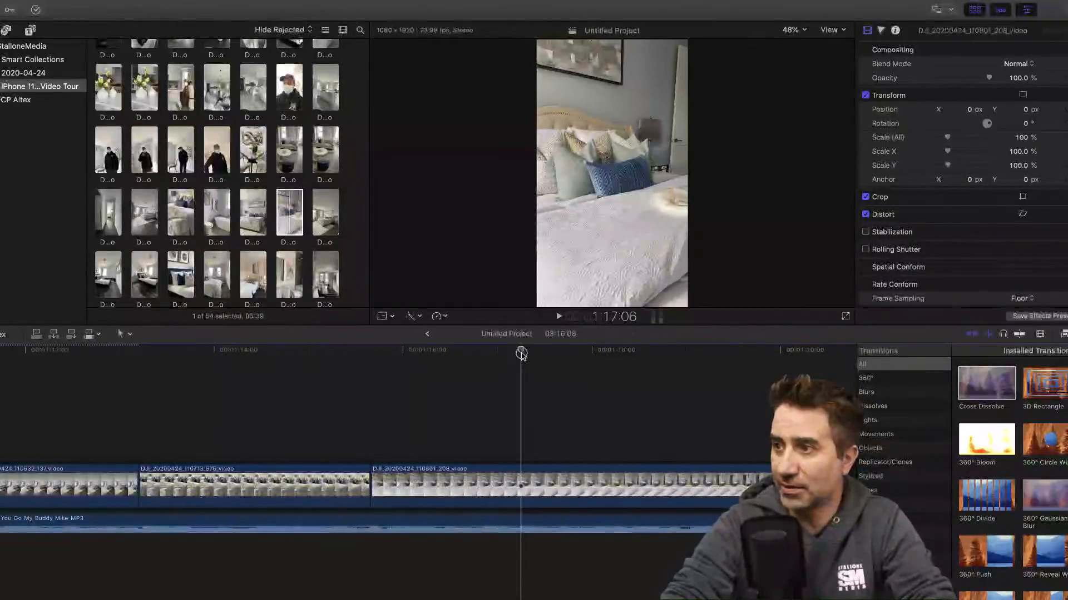
{"action": "key", "text": "super+b"}
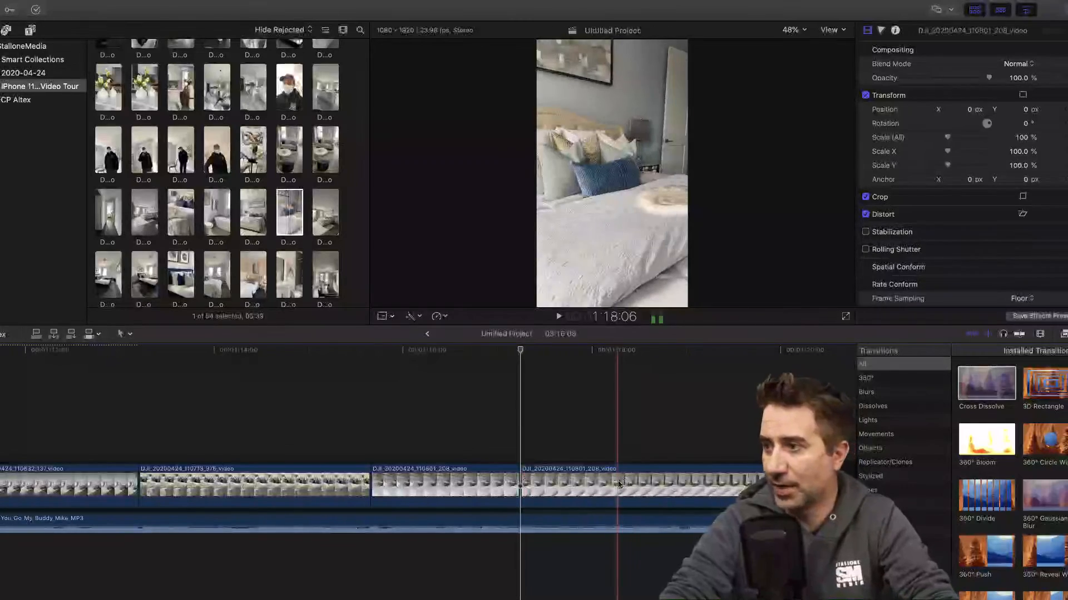
{"action": "left_click", "coordinate": [623, 483]}
{"action": "key", "text": "Delete"}
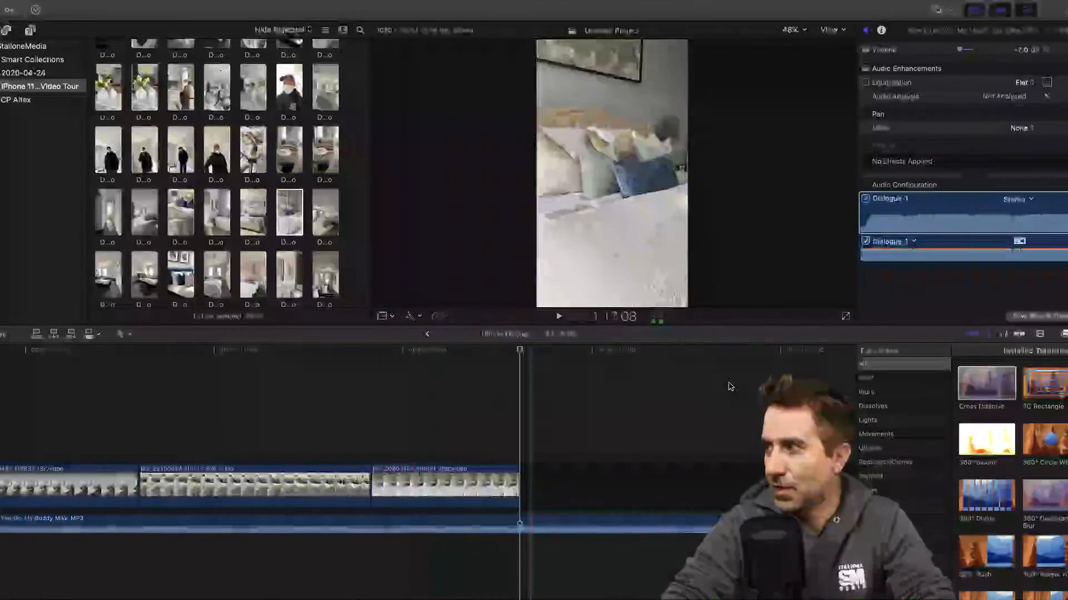
- Add a Cross Dissolve between the clips 110713_976 and 110801_208, and play the transition from about 1:14:19
{"action": "left_click_drag", "start_coordinate": [988, 385], "coordinate": [345, 477]}
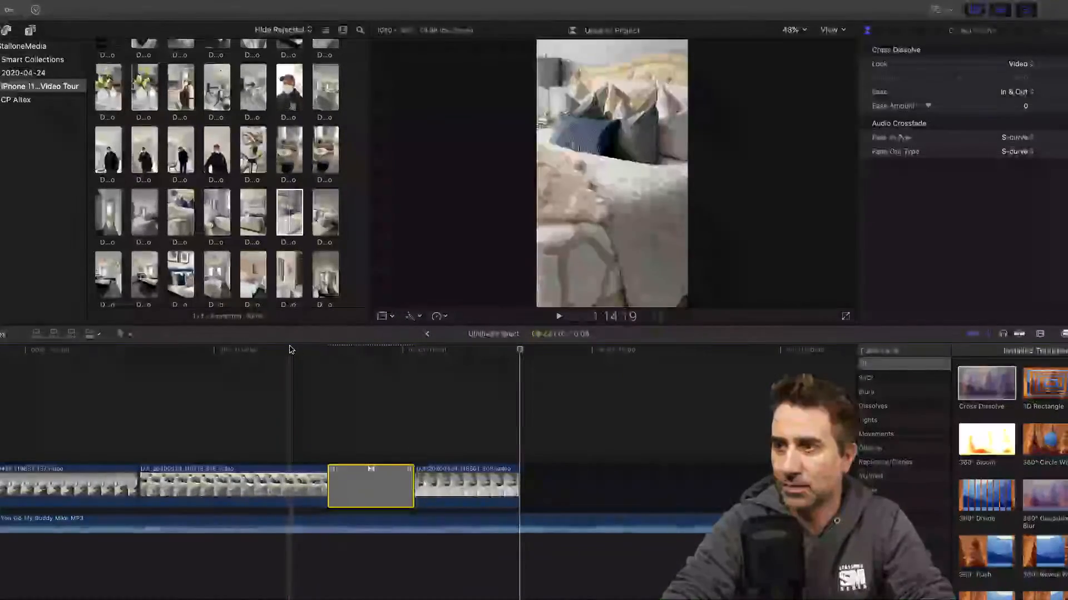
{"action": "left_click", "coordinate": [559, 317]}
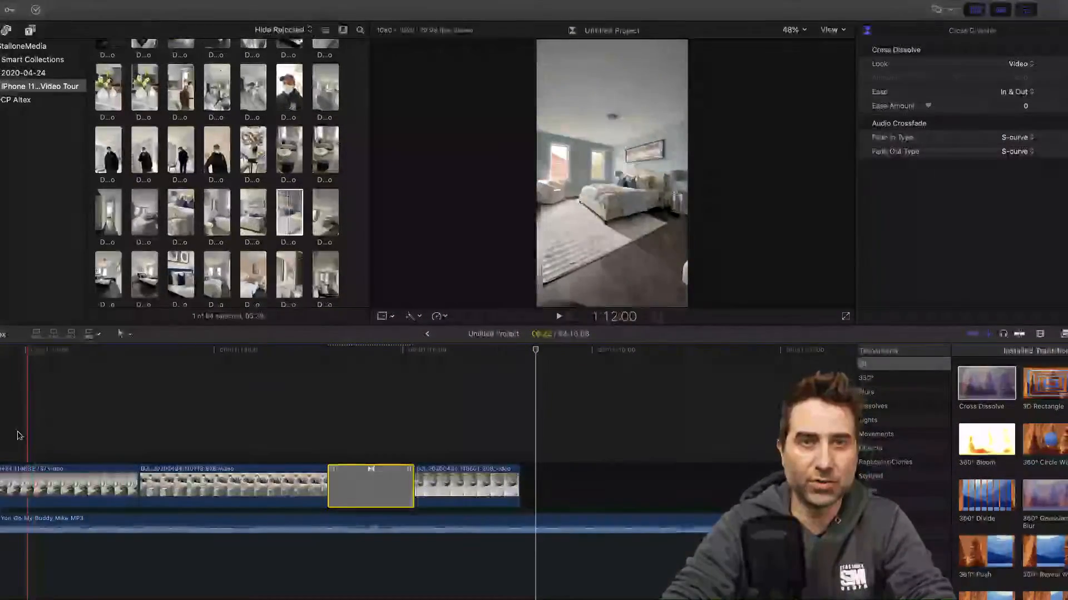
- Append the second bedroom's clip 110855_791 after 110801_208 and cut away its beginning up to about 3:04 of the source
{"action": "scroll", "coordinate": [200, 253], "scroll_direction": "down", "scroll_amount": 2}
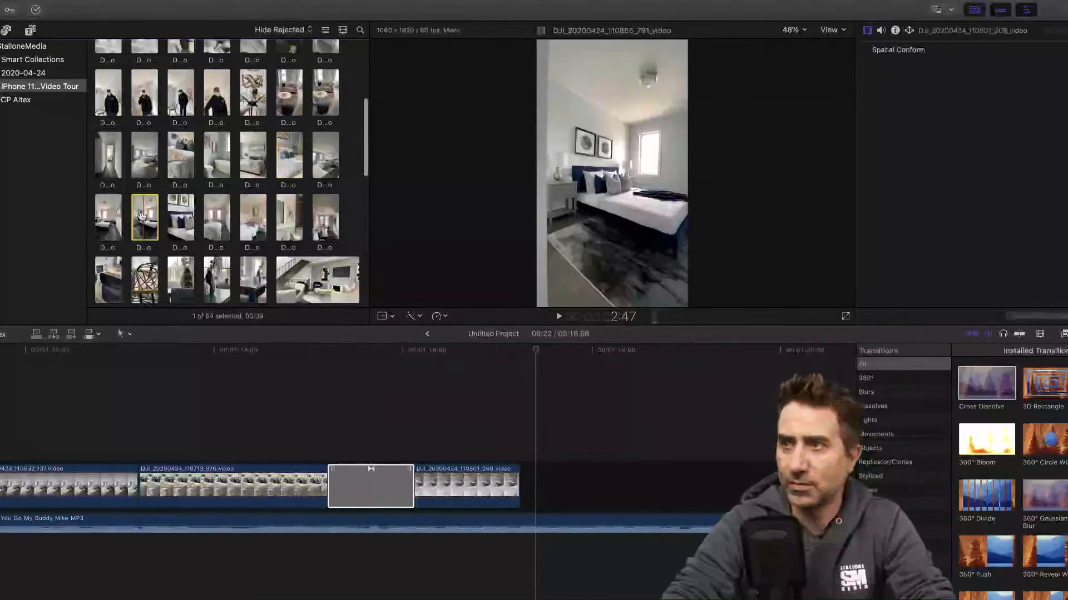
{"action": "left_click_drag", "start_coordinate": [145, 216], "coordinate": [534, 478]}
{"action": "scroll", "coordinate": [476, 430], "scroll_direction": "right", "scroll_amount": 10}
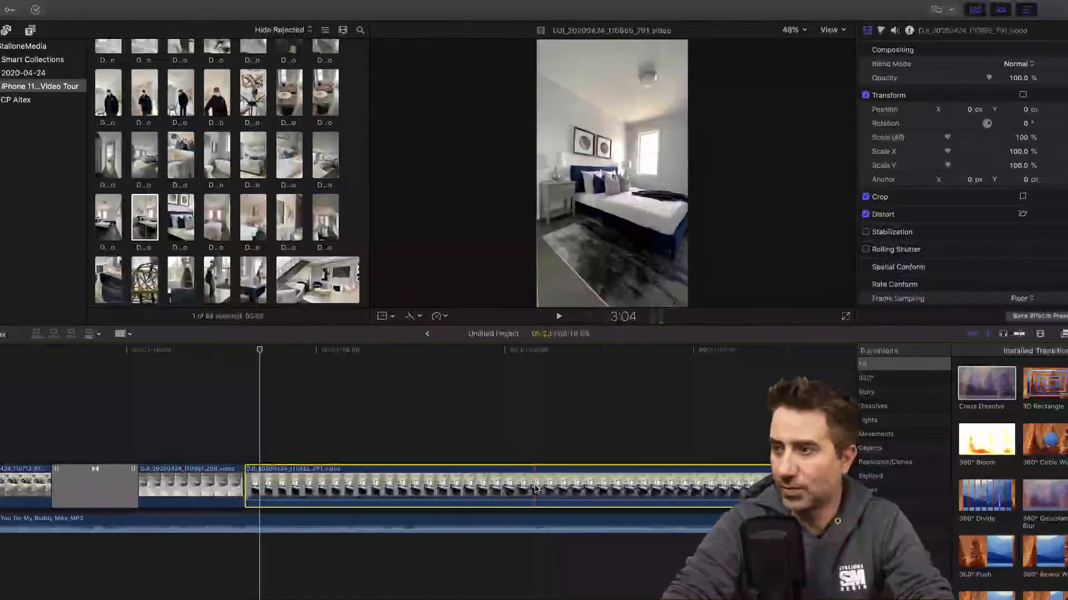
{"action": "key", "text": "super+b"}
{"action": "key", "text": "Delete"}
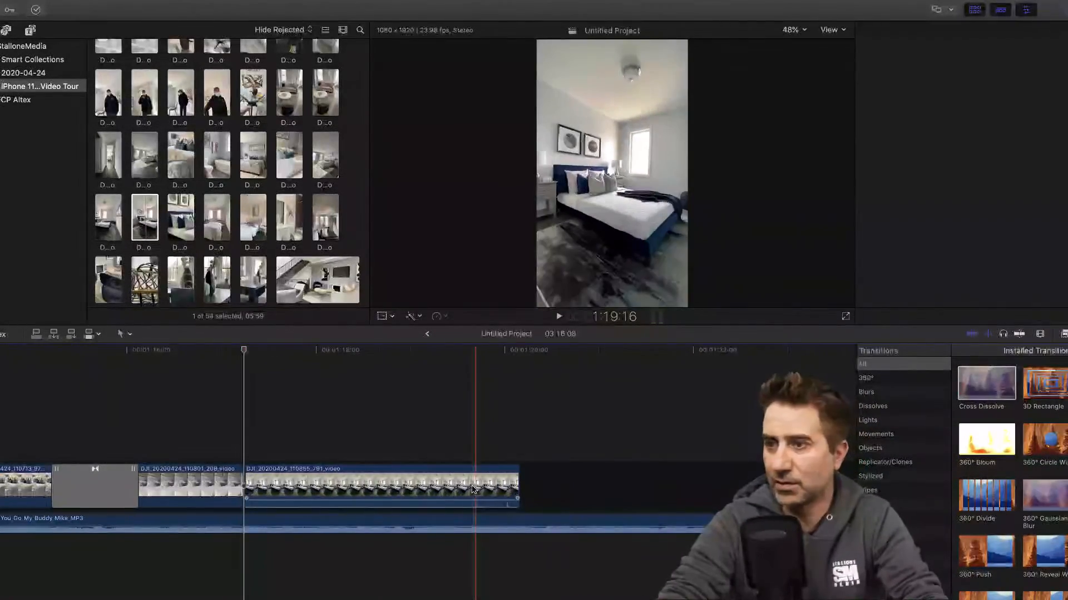
- Detach and delete the audio of the shortened 110855_791 clip
{"action": "right_click", "coordinate": [335, 480]}
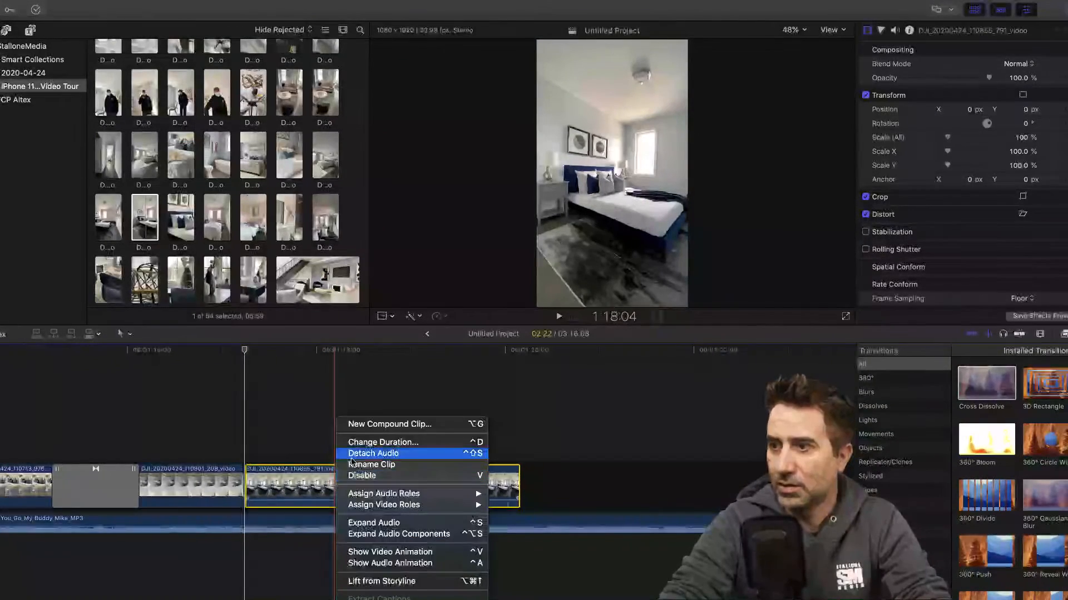
{"action": "left_click", "coordinate": [373, 454]}
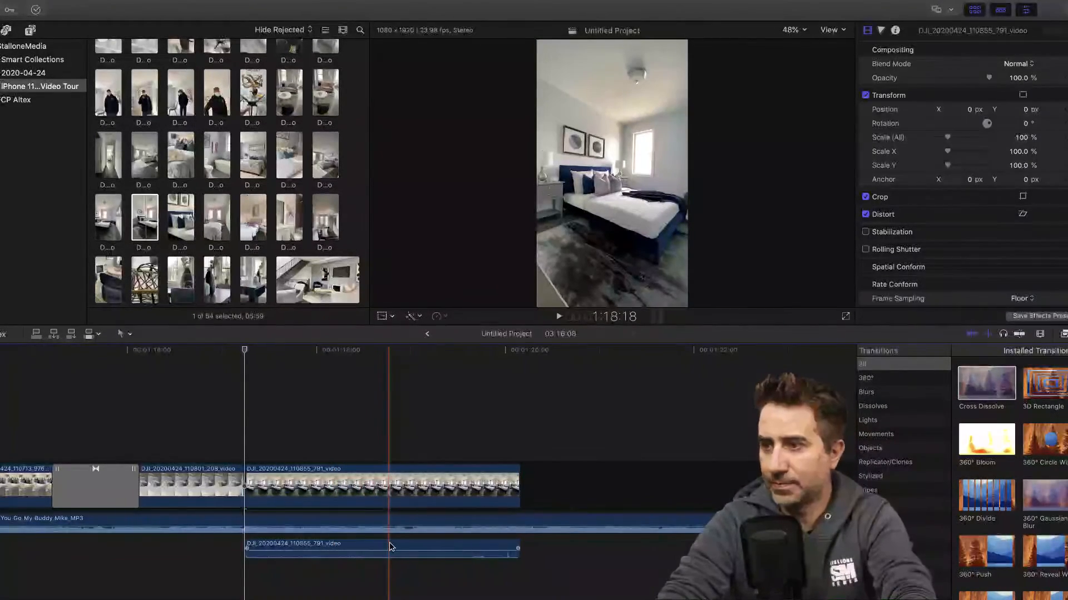
{"action": "key", "text": "Delete"}
- Play the edit from 1:16:19 and trim the end of clip 110855_791 to about 1:18:20
{"action": "left_click_drag", "start_coordinate": [244, 350], "coordinate": [211, 349]}
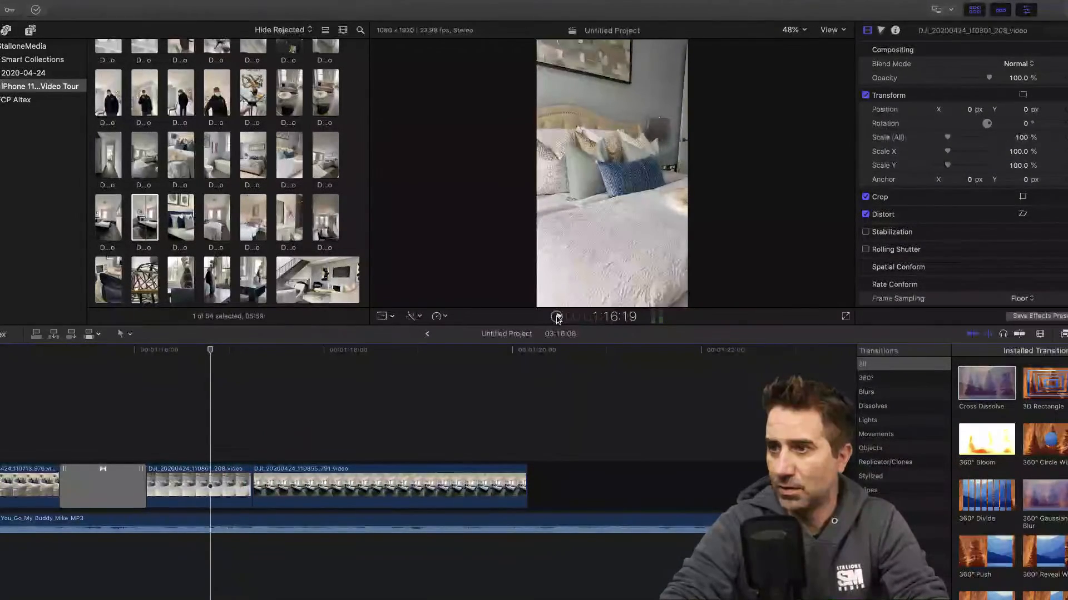
{"action": "left_click", "coordinate": [559, 318]}
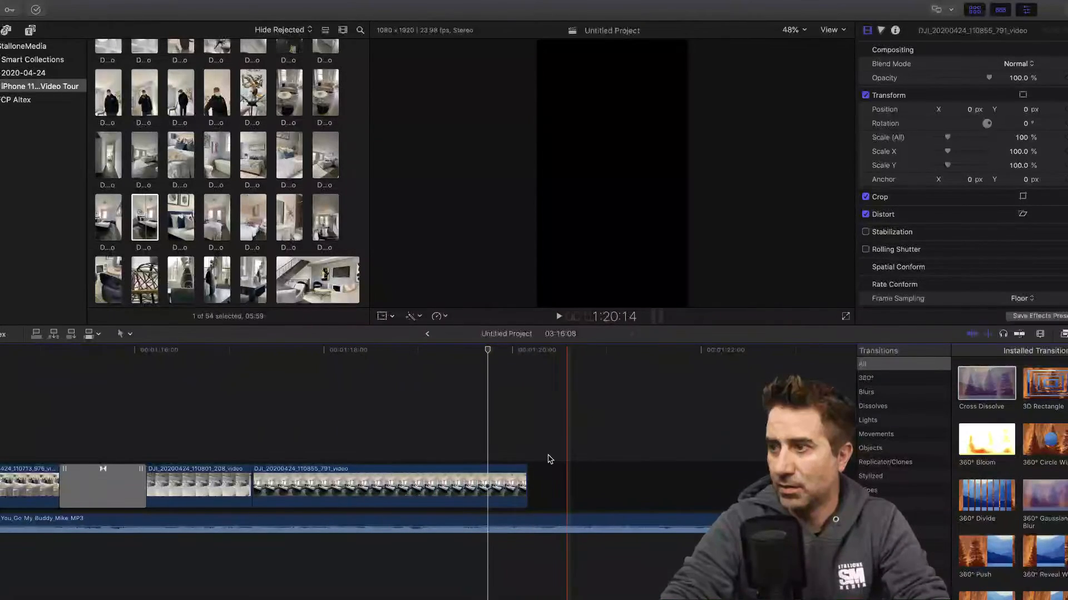
{"action": "left_click_drag", "start_coordinate": [526, 486], "coordinate": [404, 487]}
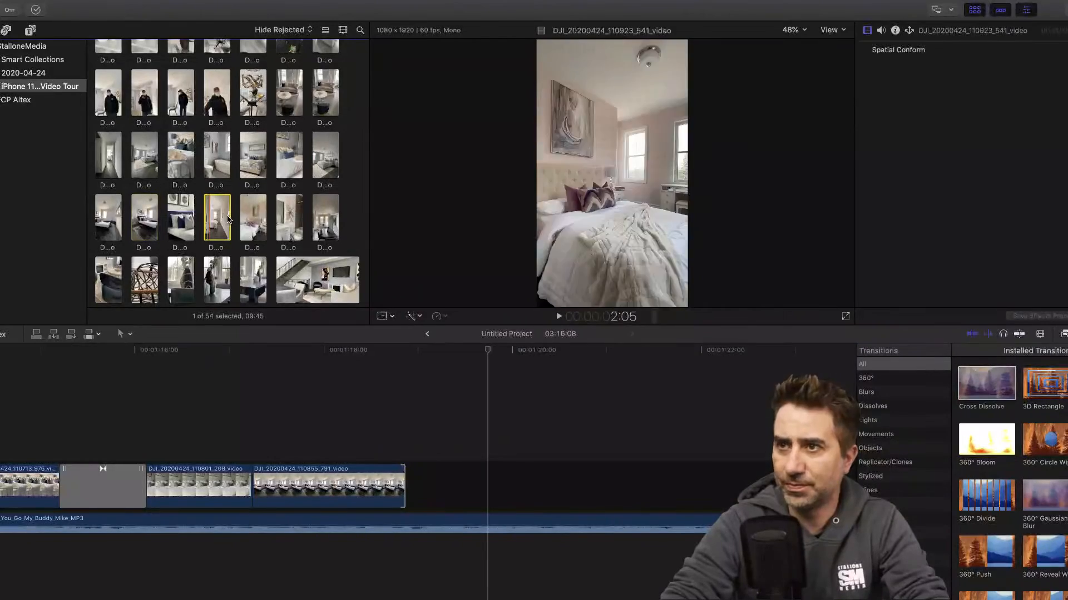
- Append the pink bedroom entrance clip 110923_541 after 110855_791, and detach and delete its audio
{"action": "left_click", "coordinate": [217, 214]}
{"action": "left_click_drag", "start_coordinate": [240, 228], "coordinate": [436, 487]}
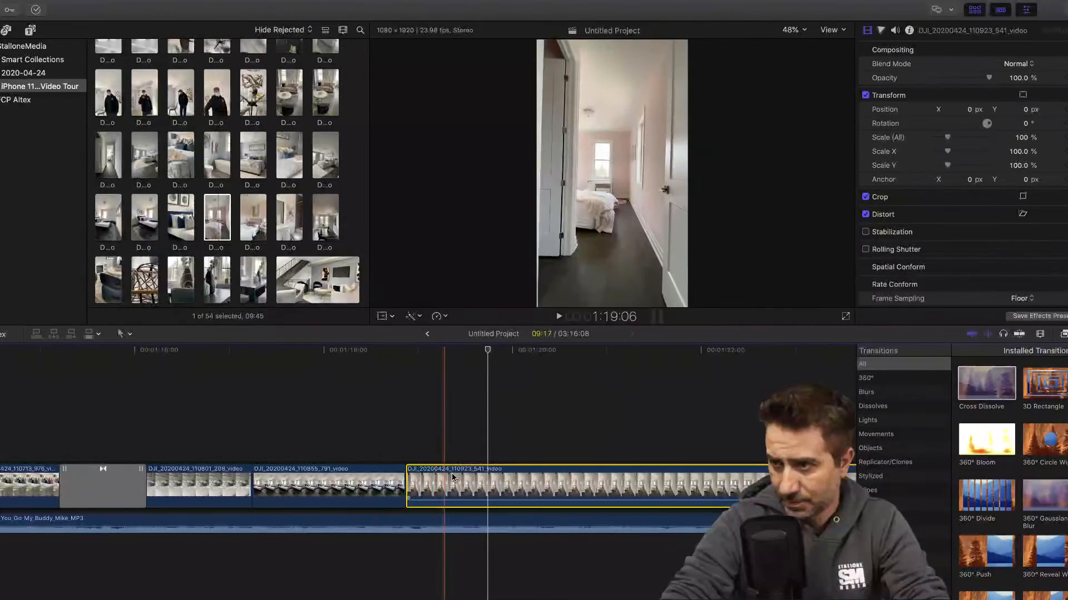
{"action": "right_click", "coordinate": [455, 484]}
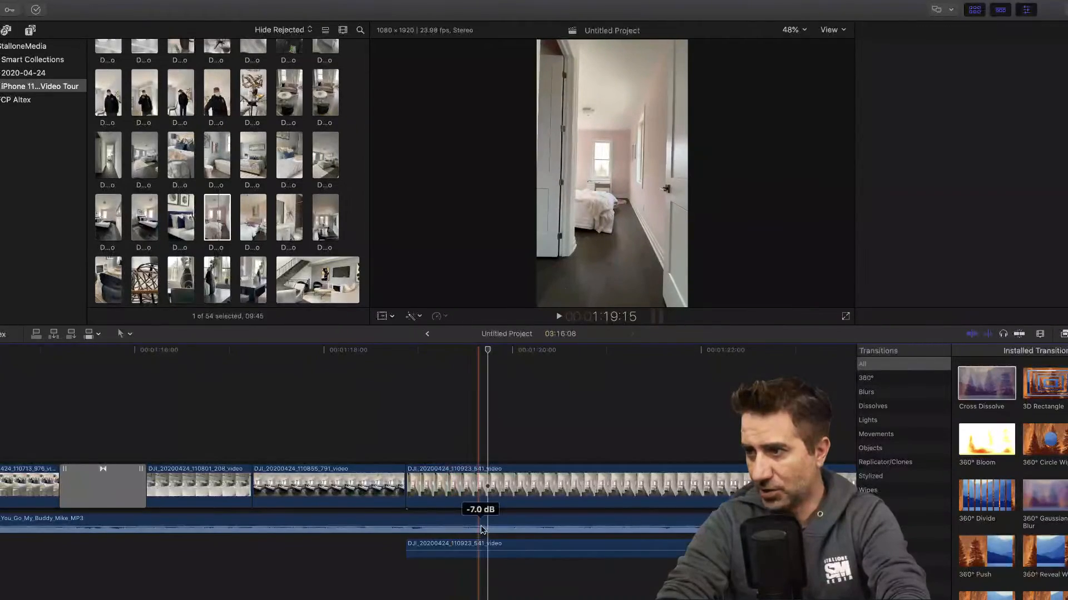
{"action": "key", "text": "Delete"}
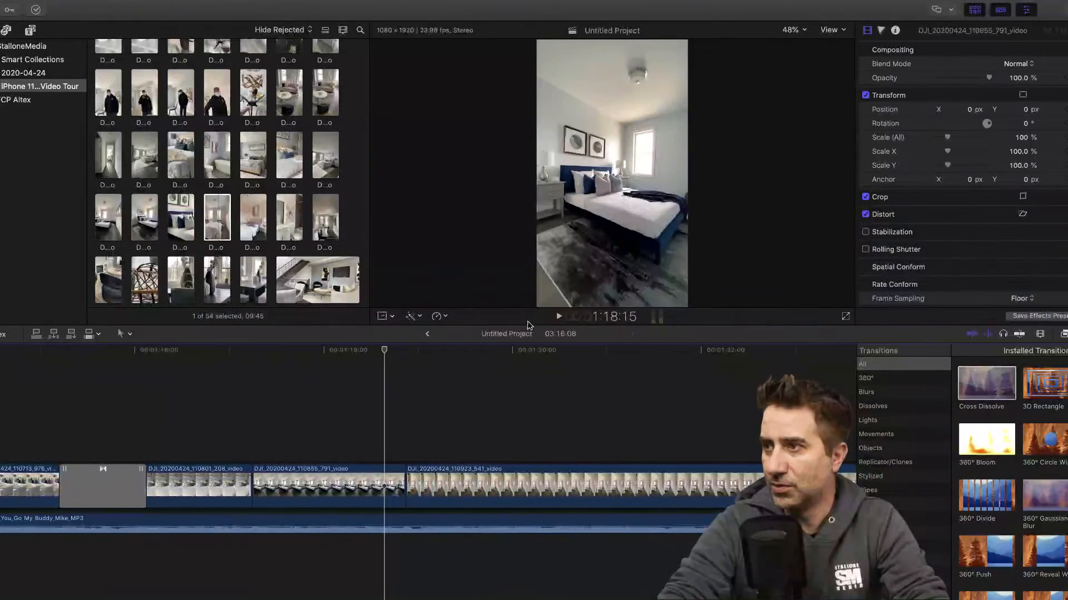
- Play the edit from 1:18:15 and trim about three seconds off the start of the pink bedroom clip 110923_541
{"action": "left_click", "coordinate": [559, 318]}
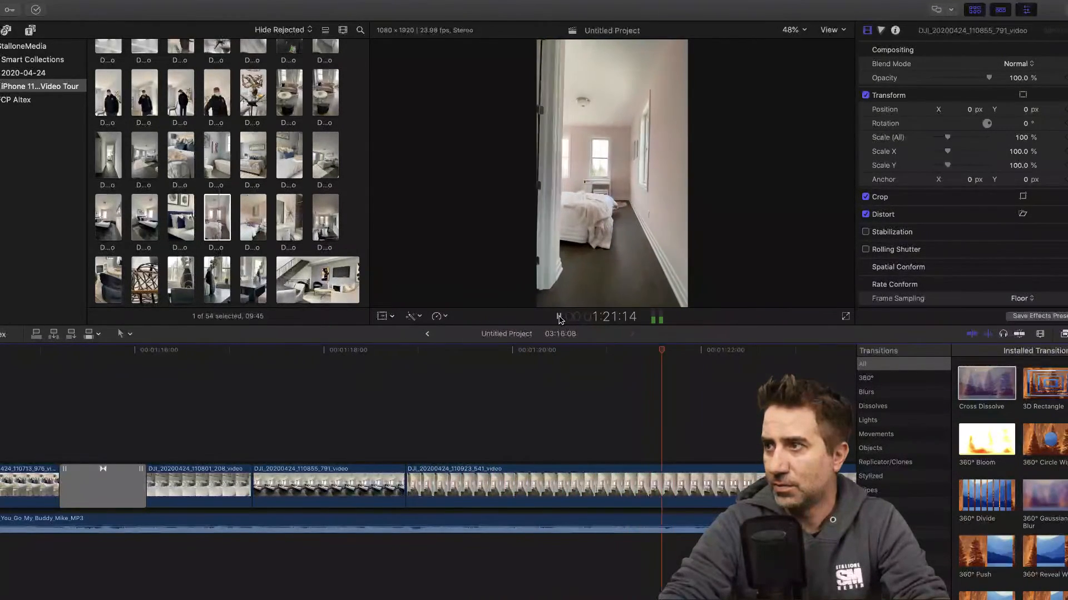
{"action": "left_click", "coordinate": [558, 317]}
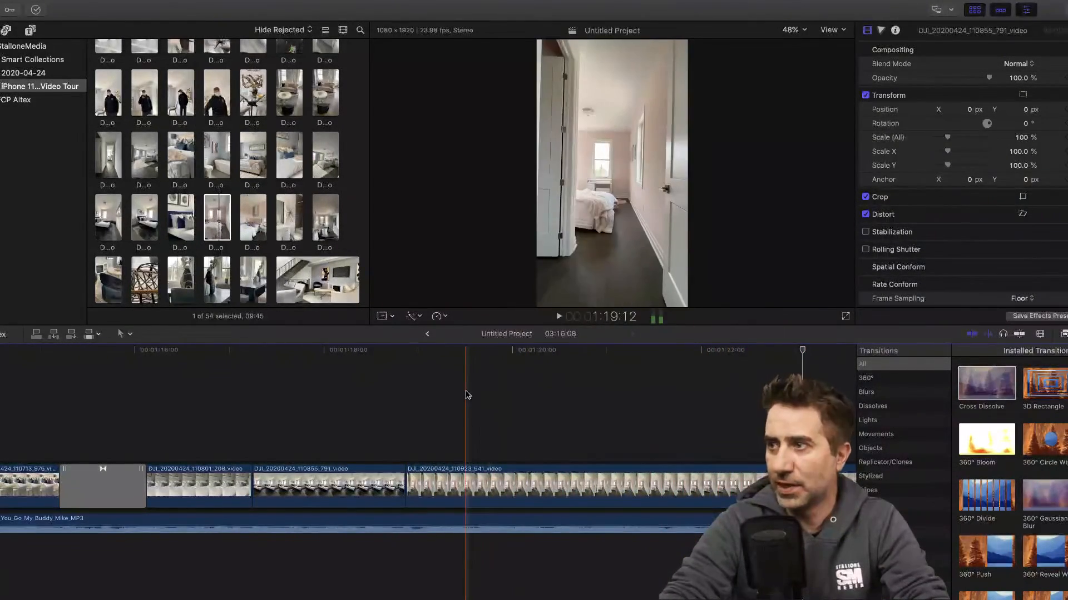
{"action": "scroll", "coordinate": [464, 393], "scroll_direction": "right", "scroll_amount": 3}
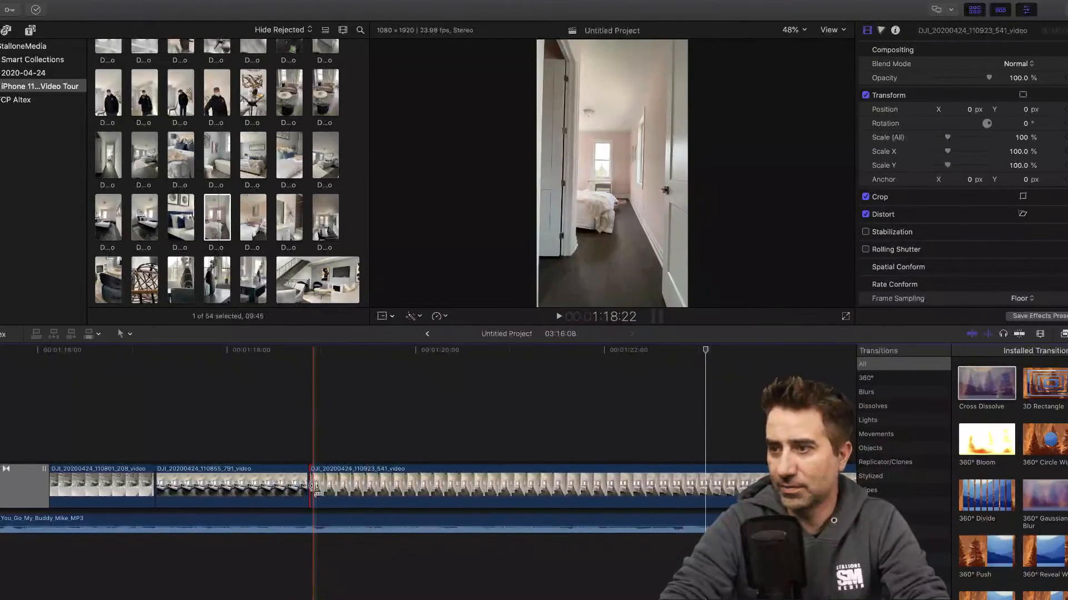
{"action": "left_click_drag", "start_coordinate": [315, 486], "coordinate": [605, 486]}
{"action": "scroll", "coordinate": [491, 421], "scroll_direction": "right", "scroll_amount": 3}
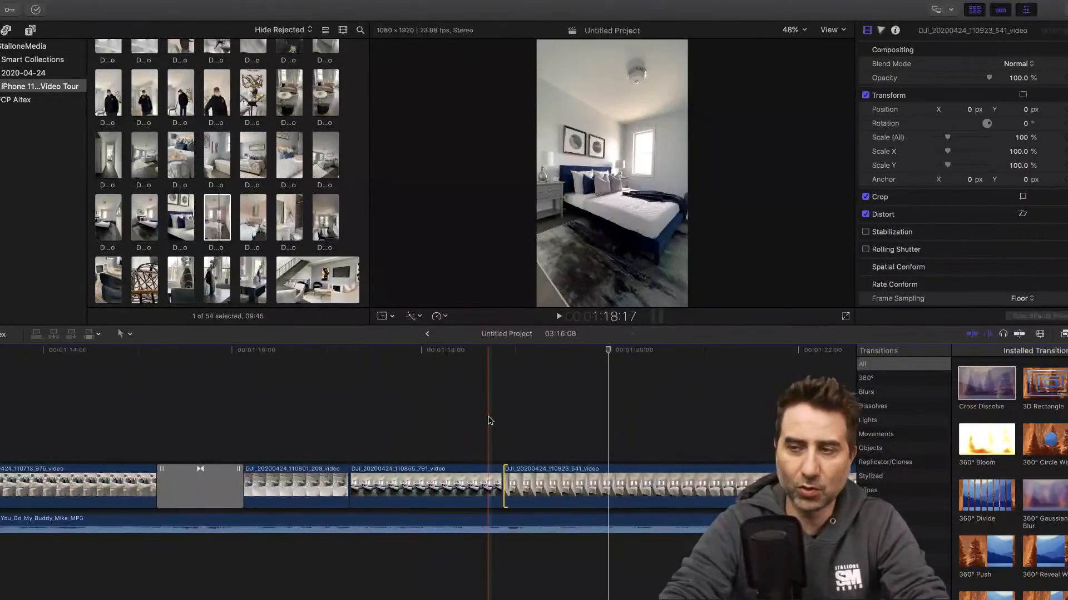
- Replay the pink bedroom entrance, then split clip 110923_541 at about 1:22:15 and delete the part before the cut
{"action": "scroll", "coordinate": [483, 423], "scroll_direction": "right", "scroll_amount": 3}
{"action": "left_click", "coordinate": [387, 349]}
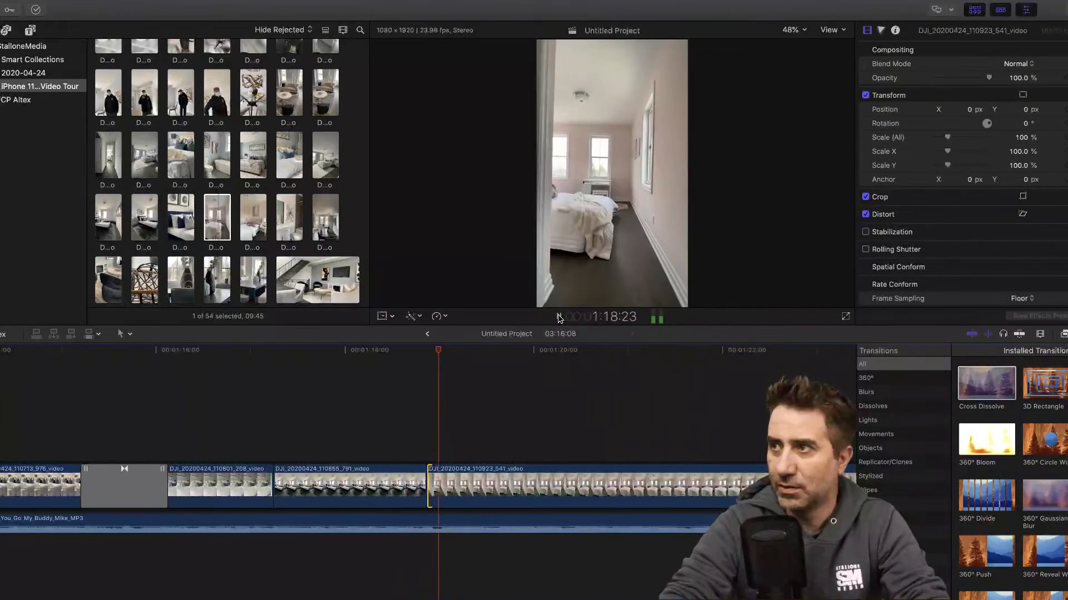
{"action": "scroll", "coordinate": [525, 406], "scroll_direction": "right", "scroll_amount": 10}
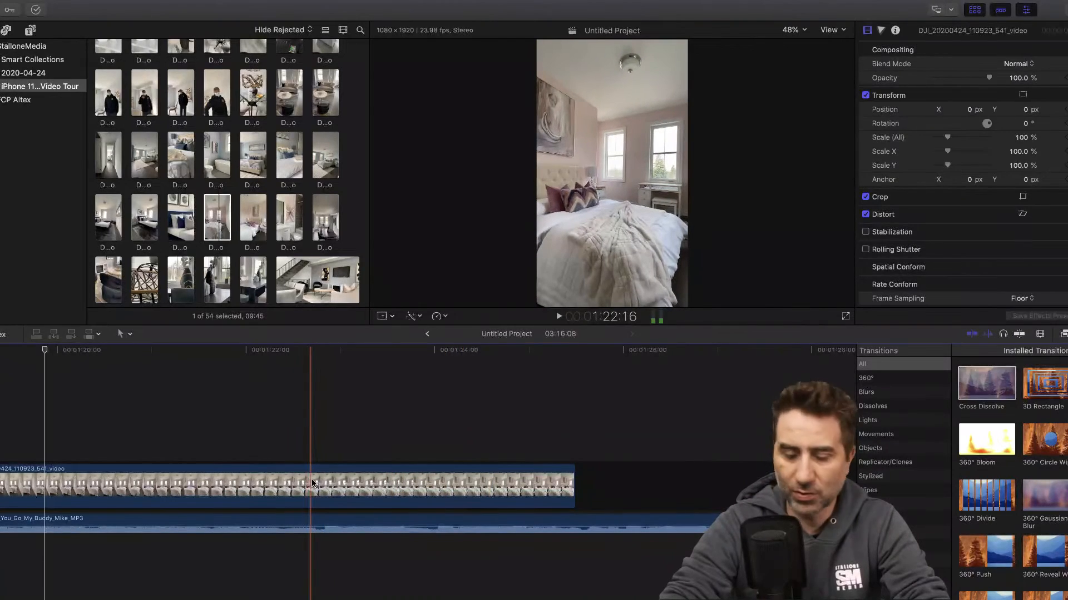
{"action": "key", "text": "super+b"}
{"action": "left_click", "coordinate": [245, 483]}
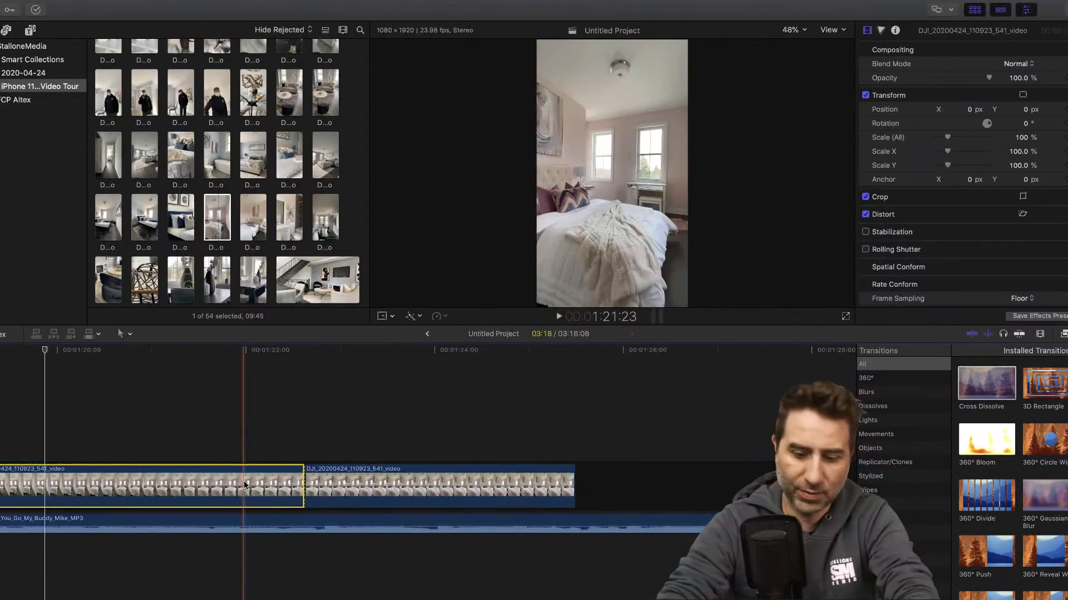
{"action": "key", "text": "Delete"}
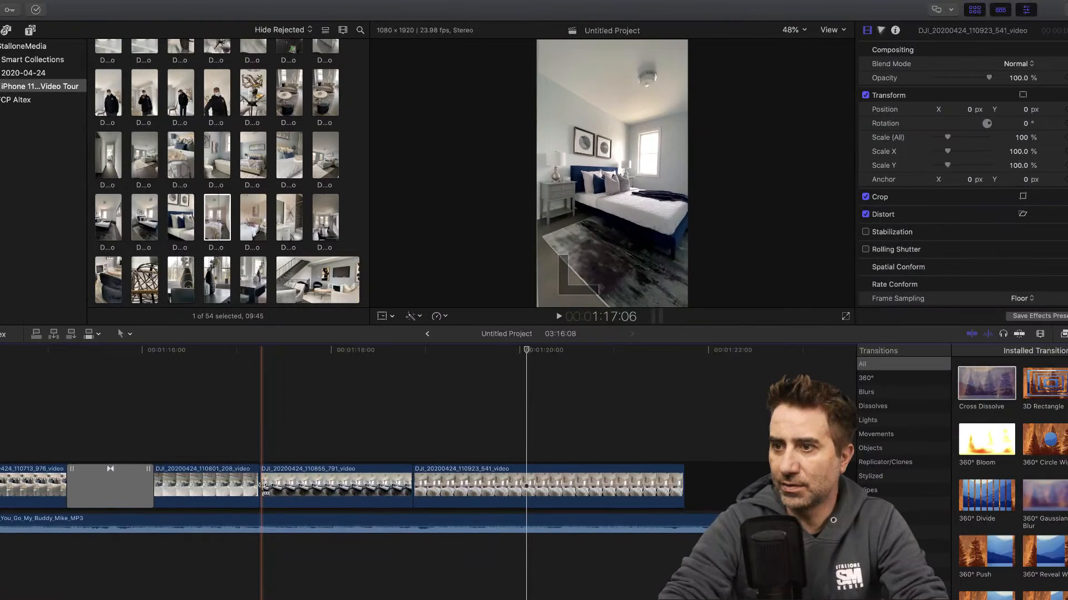
- Trim the start of clip 110855_791 and the end of 110923_541 to about 1:19:10, and play the result from 1:17:11
{"action": "left_click_drag", "start_coordinate": [263, 487], "coordinate": [315, 486]}
{"action": "left_click_drag", "start_coordinate": [679, 485], "coordinate": [521, 485]}
{"action": "left_click", "coordinate": [335, 347]}
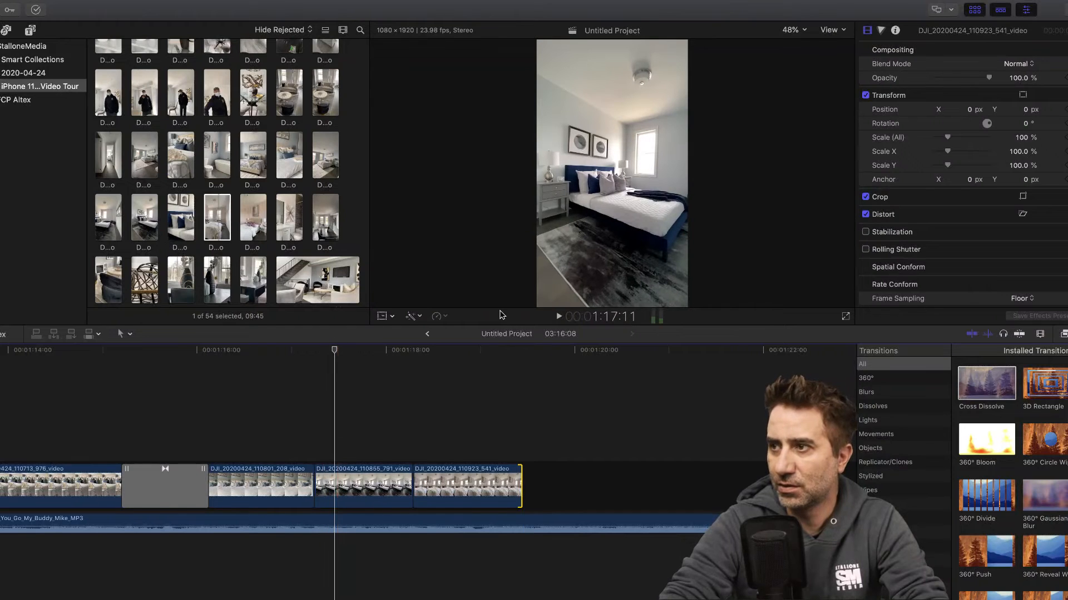
{"action": "left_click", "coordinate": [559, 317]}
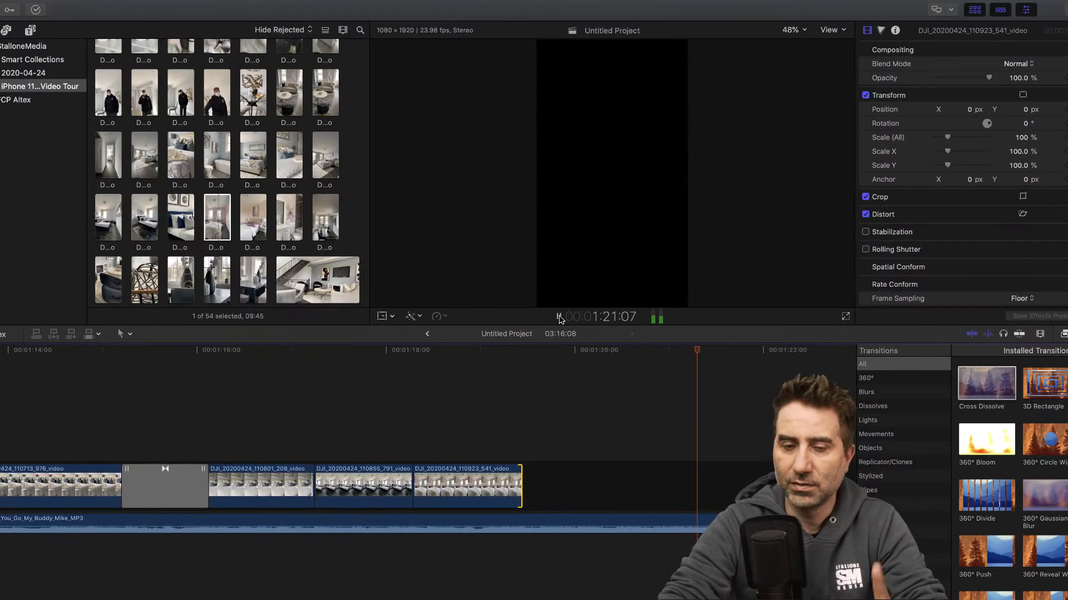
{"action": "left_click", "coordinate": [559, 317]}
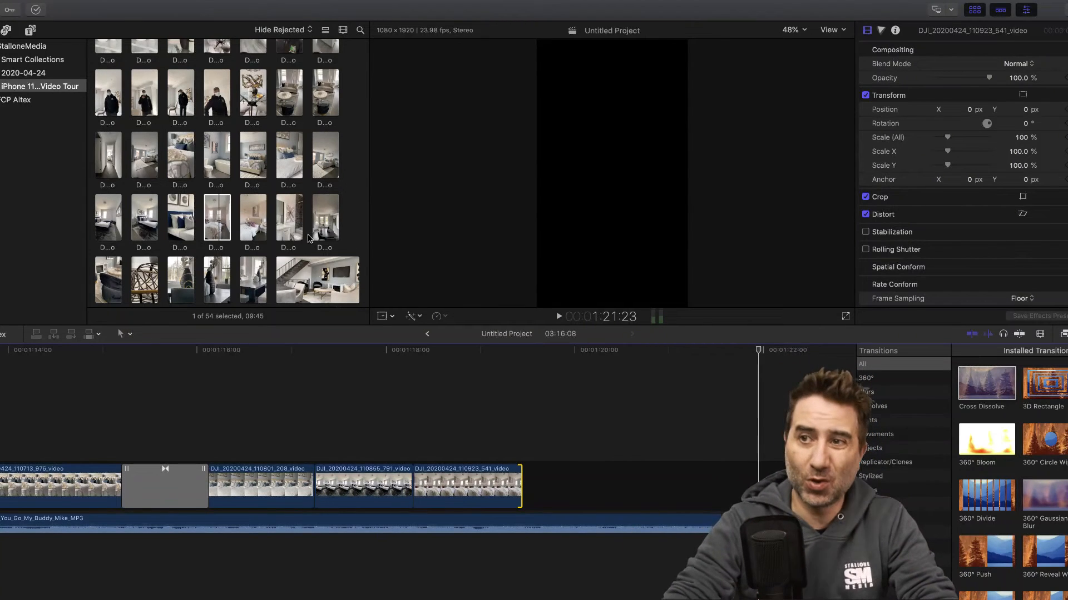
- Find the horizontal gold chandelier clip 111651_953 among the footage and connect it above the end of clip 110923_541
{"action": "scroll", "coordinate": [203, 232], "scroll_direction": "down", "scroll_amount": 5}
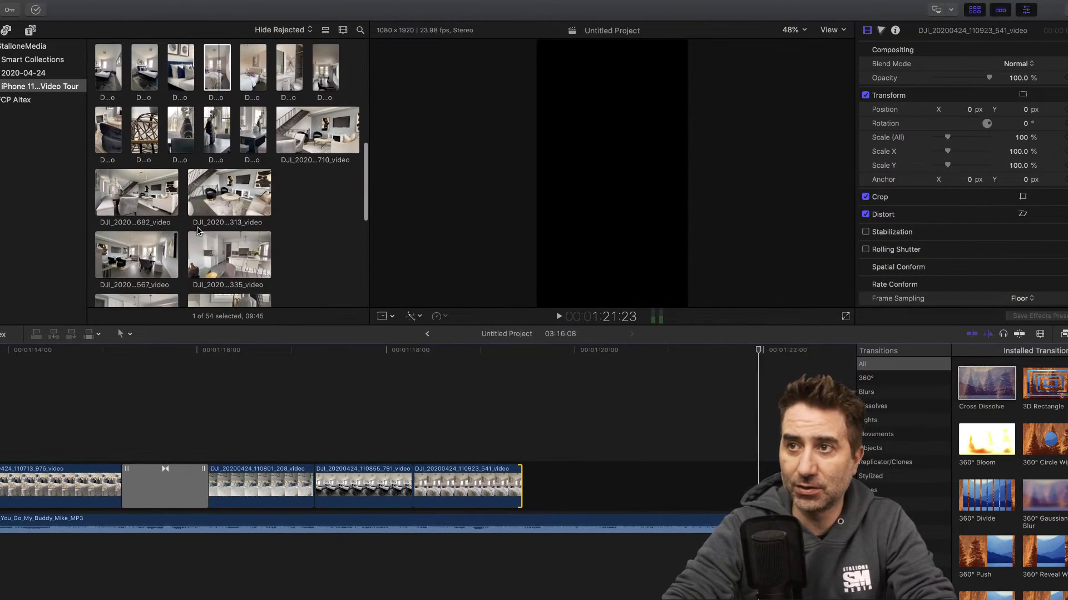
{"action": "scroll", "coordinate": [197, 231], "scroll_direction": "up", "scroll_amount": 2}
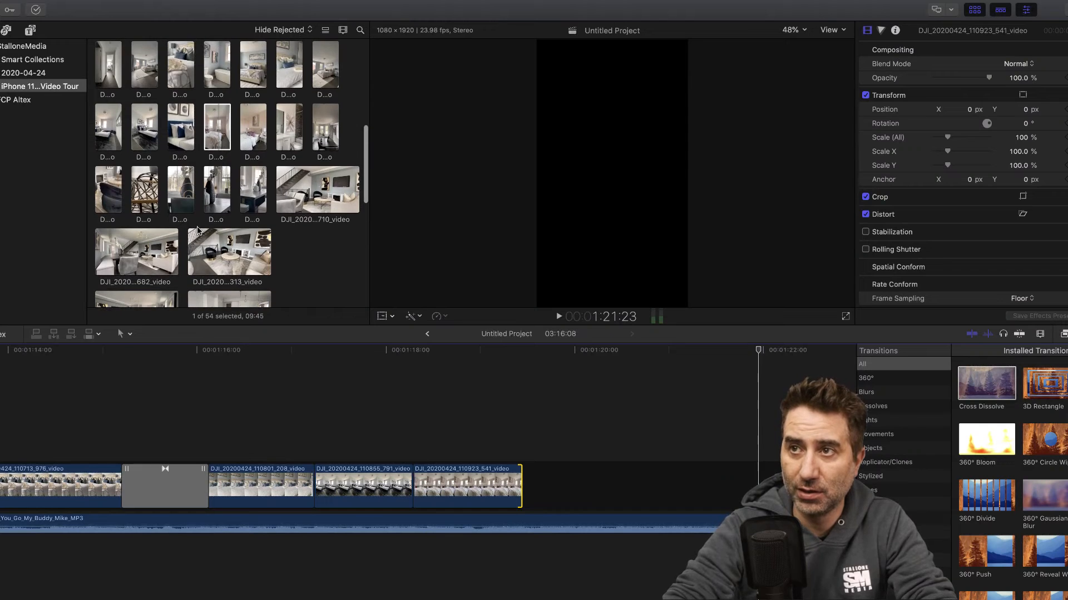
{"action": "left_click", "coordinate": [257, 132]}
{"action": "scroll", "coordinate": [177, 239], "scroll_direction": "down", "scroll_amount": 2}
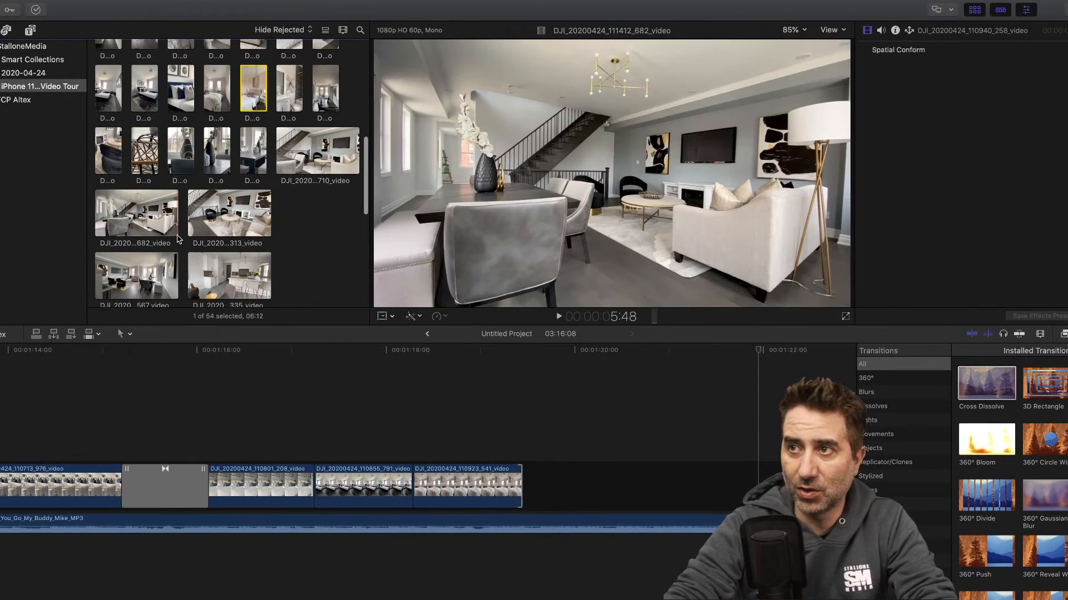
{"action": "scroll", "coordinate": [178, 239], "scroll_direction": "down", "scroll_amount": 10}
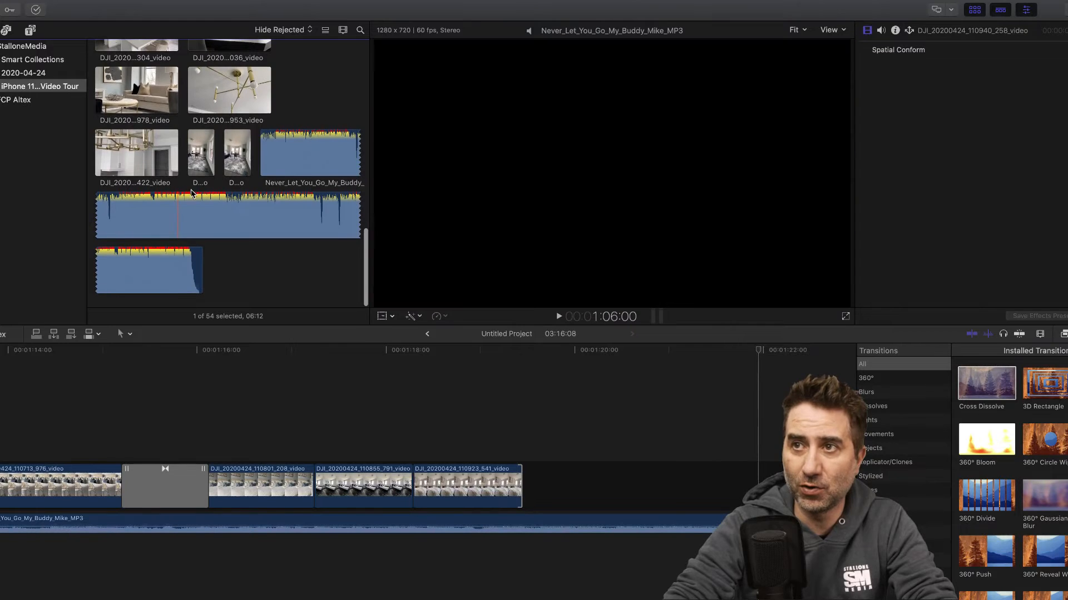
{"action": "scroll", "coordinate": [226, 161], "scroll_direction": "up", "scroll_amount": 3}
{"action": "left_click", "coordinate": [226, 164]}
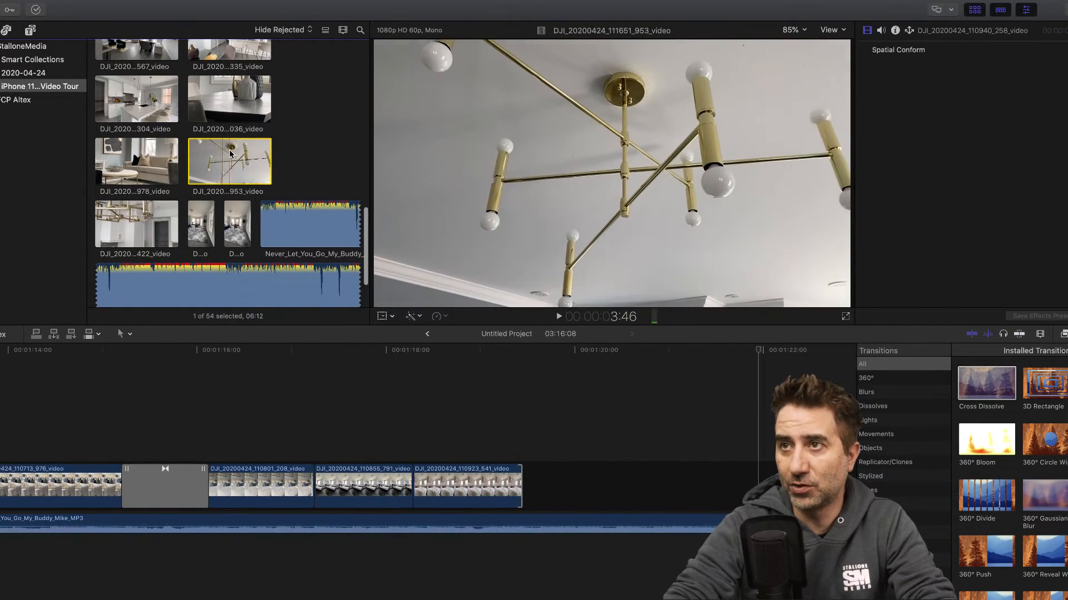
{"action": "left_click_drag", "start_coordinate": [267, 167], "coordinate": [427, 431]}
- Detach and delete the audio of the chandelier clip 111651_953
{"action": "right_click", "coordinate": [432, 433]}
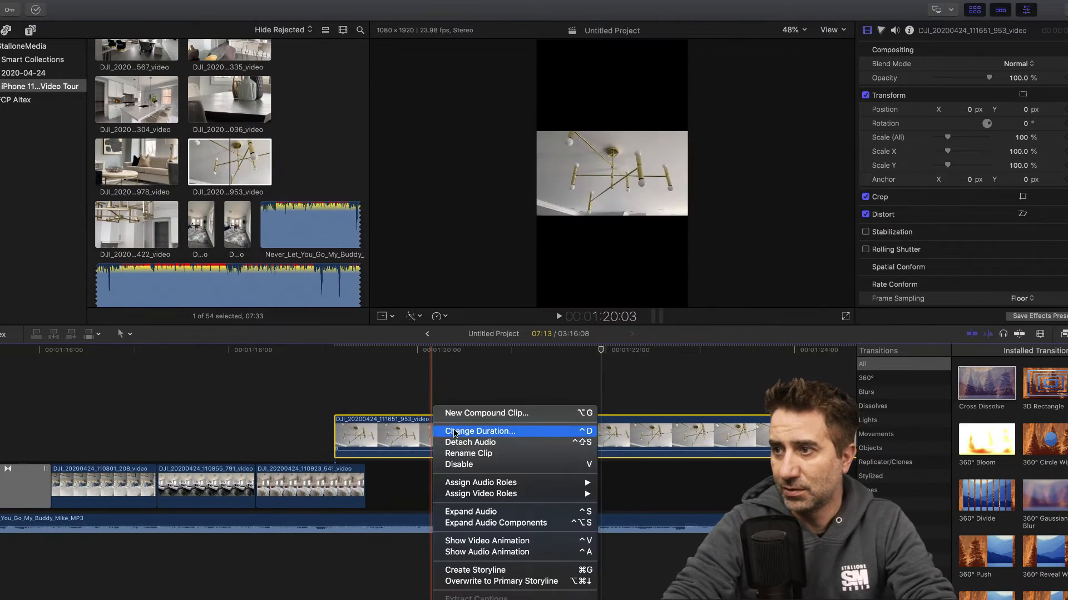
{"action": "left_click", "coordinate": [467, 443]}
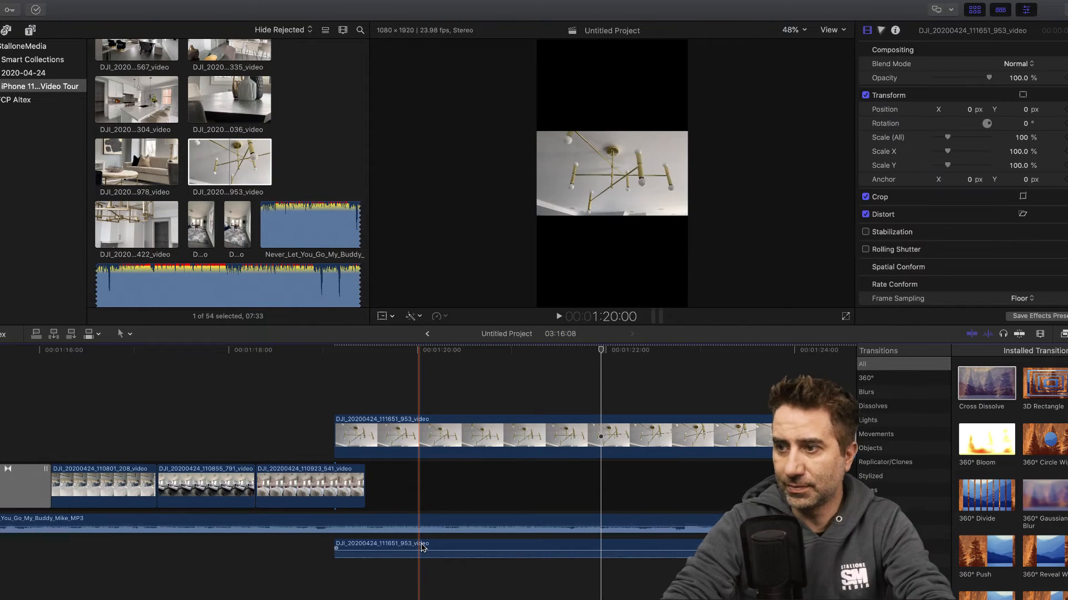
{"action": "left_click", "coordinate": [456, 549]}
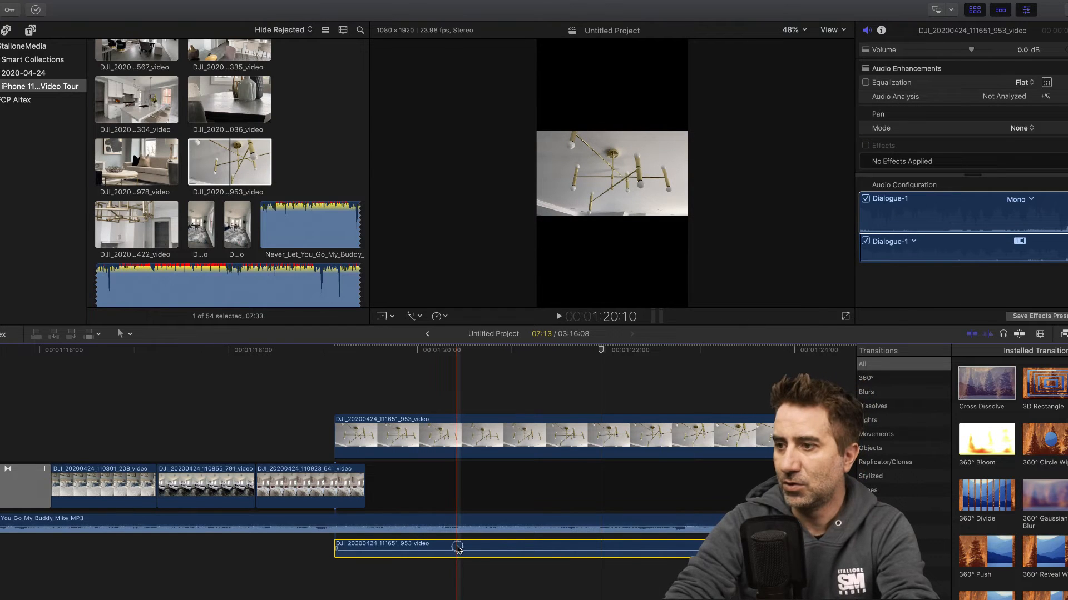
{"action": "key", "text": "Delete"}
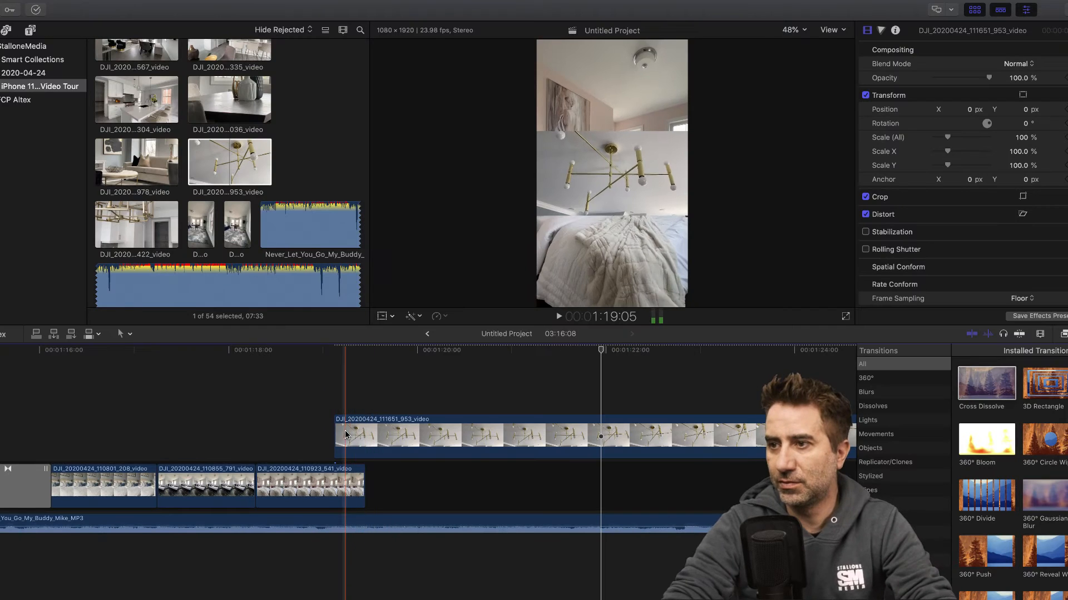
- Trim the start of clip 111651_953 to the end of 110923_541, split it at 1:21:23 and delete the first part
{"action": "left_click_drag", "start_coordinate": [336, 433], "coordinate": [365, 432]}
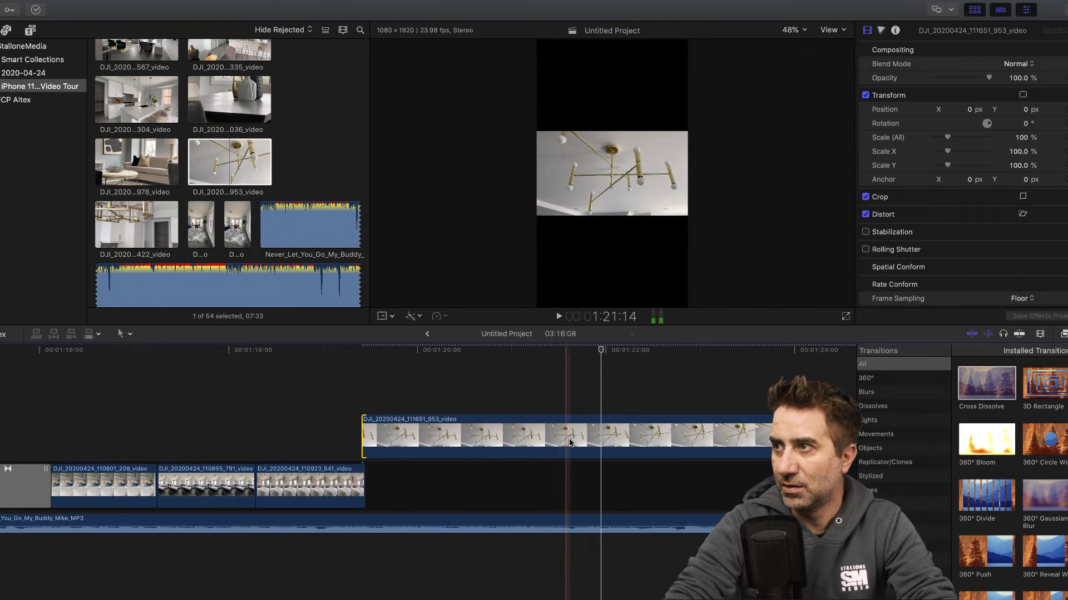
{"action": "key", "text": "super+b"}
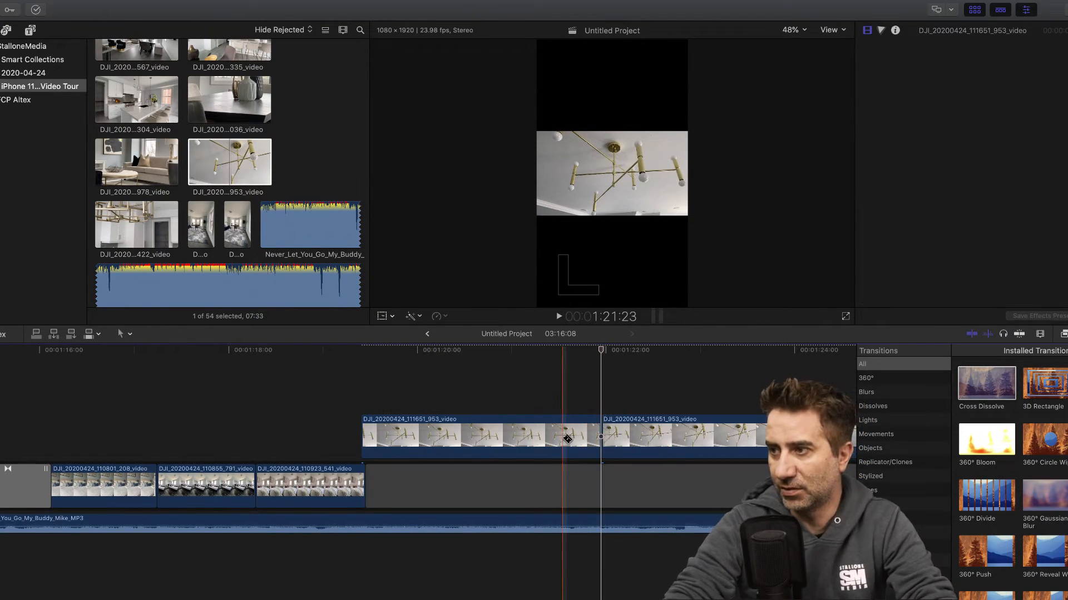
{"action": "left_click", "coordinate": [563, 438]}
{"action": "key", "text": "Delete"}
- Move the remaining 111651_953 clip into the main storyline right after 110923_541 and shorten it to six frames
{"action": "left_click_drag", "start_coordinate": [628, 438], "coordinate": [382, 476]}
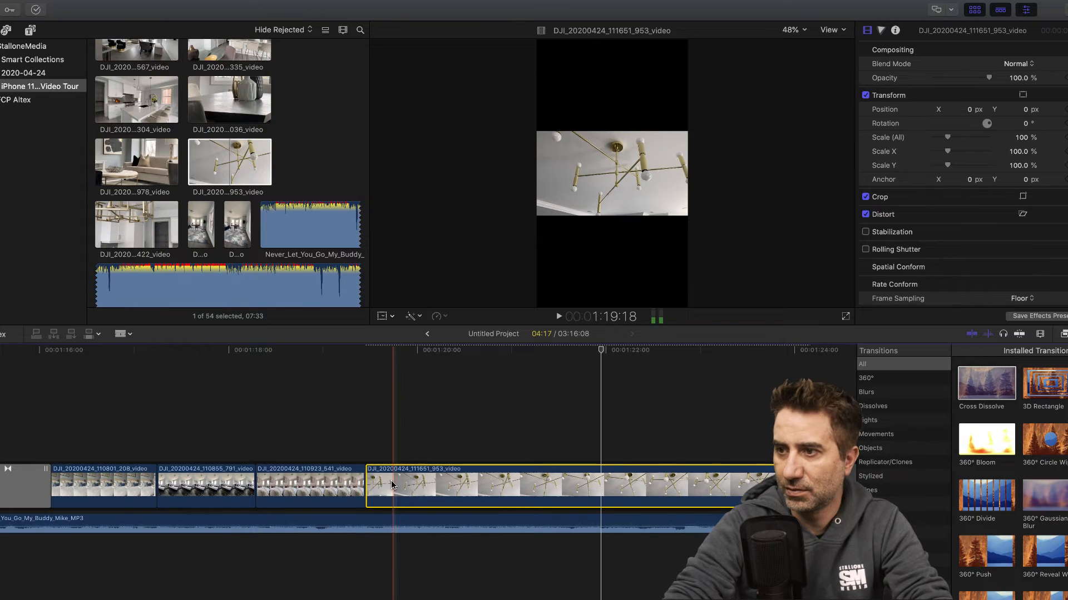
{"action": "key", "text": "super+b"}
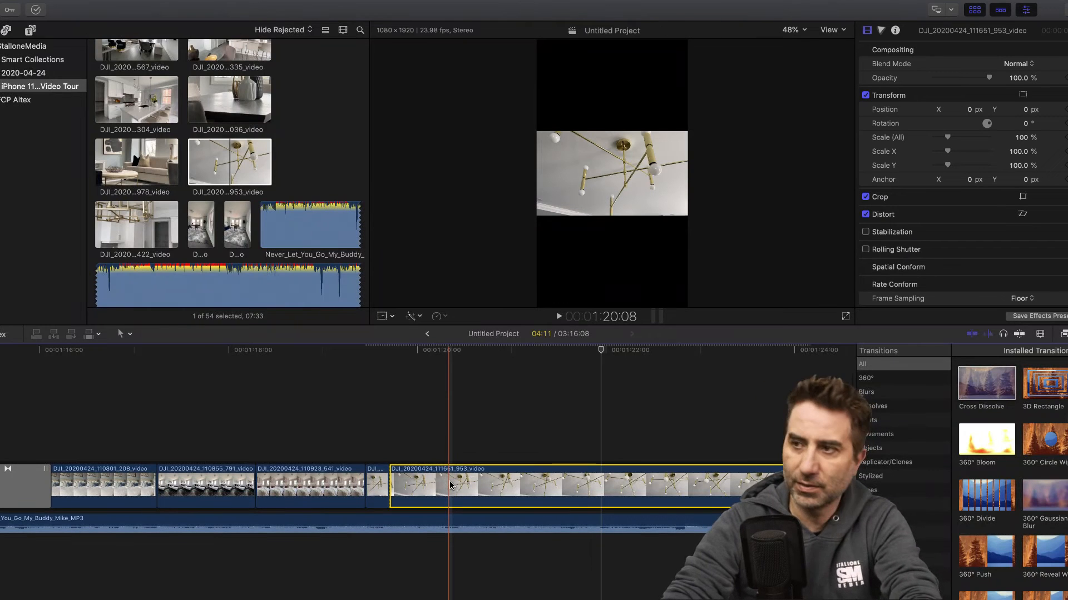
{"action": "key", "text": "shift+BackSpace"}
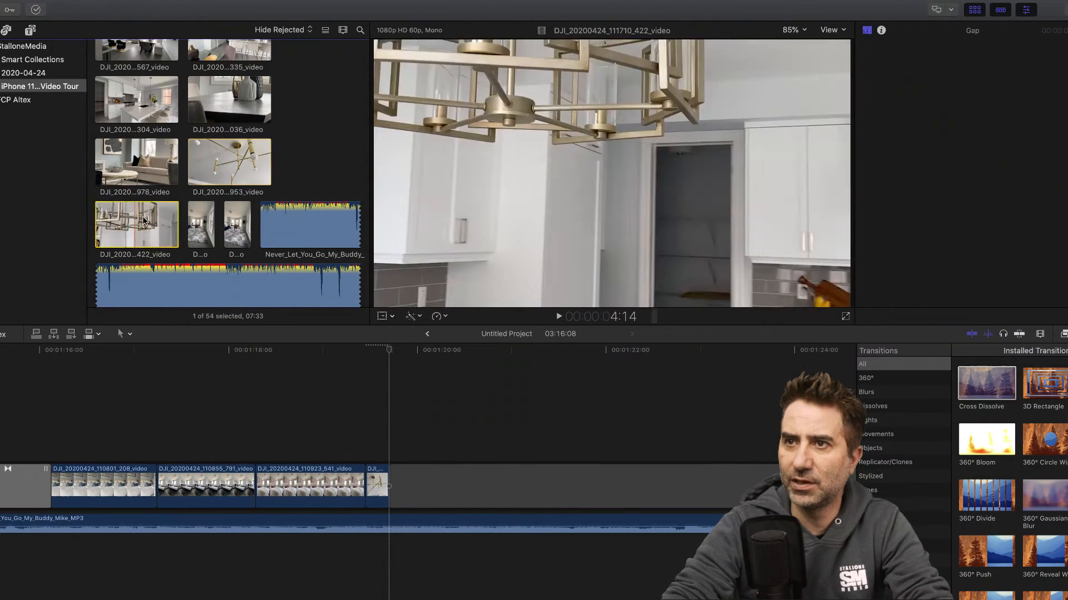
- Append the second chandelier clip 111710_422 after 111651_953 and cut away its first 1:06
{"action": "left_click_drag", "start_coordinate": [125, 226], "coordinate": [392, 482]}
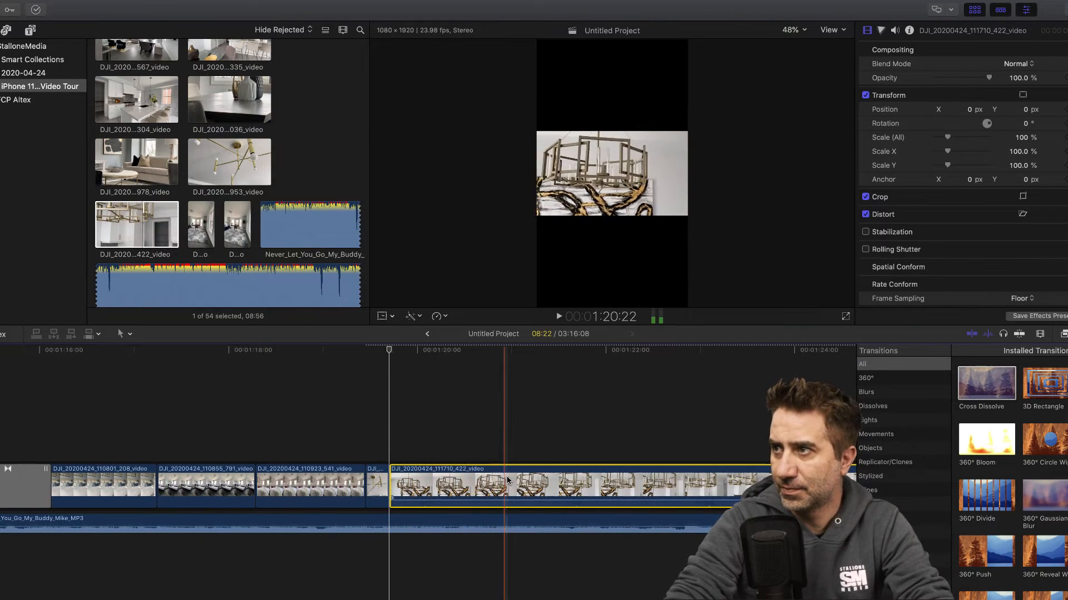
{"action": "key", "text": "super+b"}
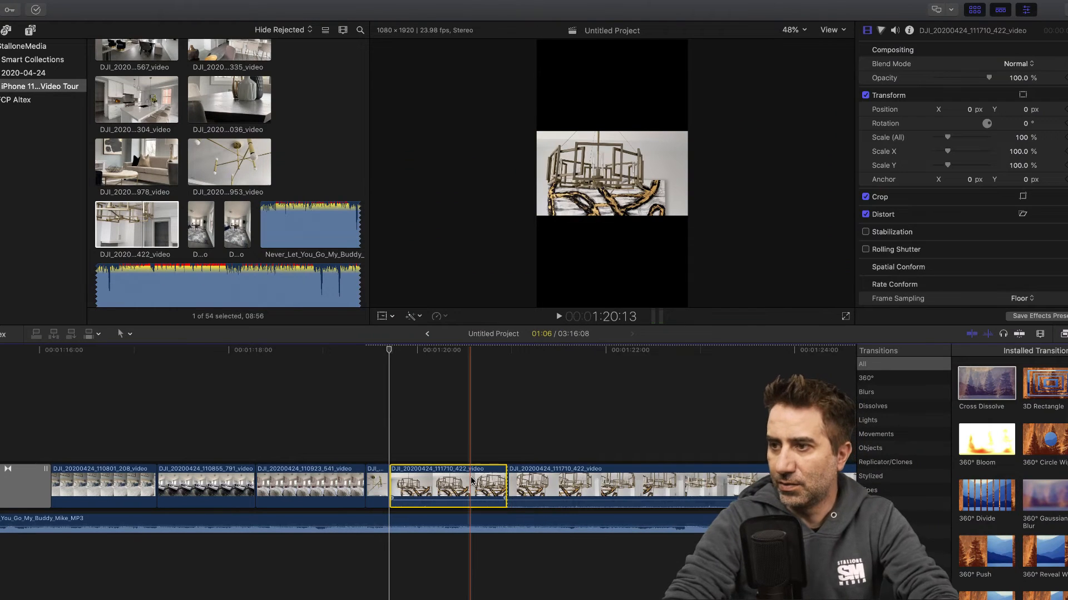
{"action": "key", "text": "super+z"}
- Detach and delete the audio of clip 111710_422
{"action": "right_click", "coordinate": [473, 481]}
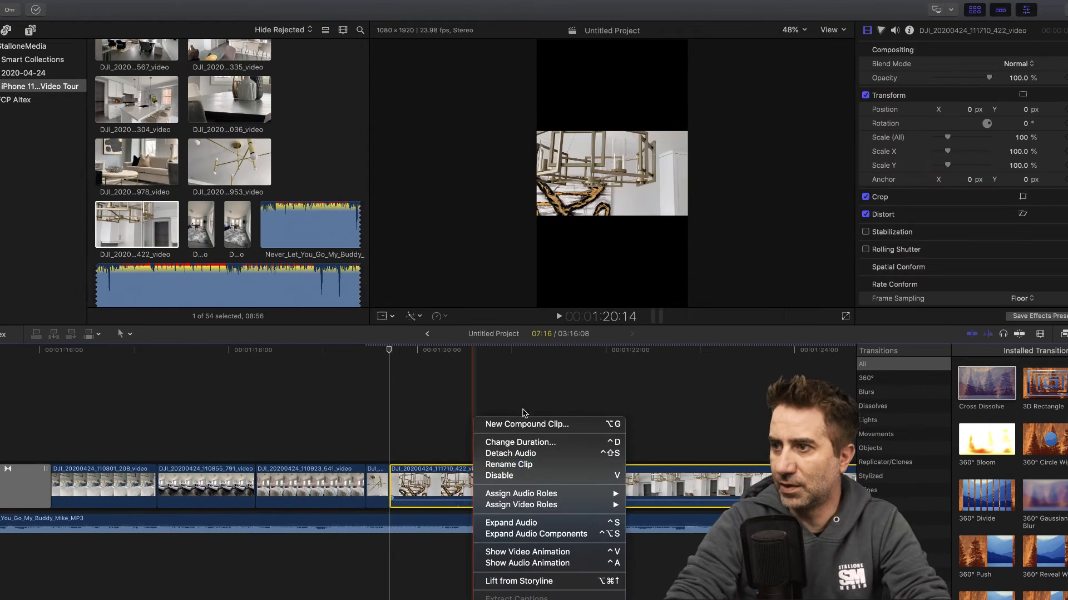
{"action": "left_click", "coordinate": [510, 454]}
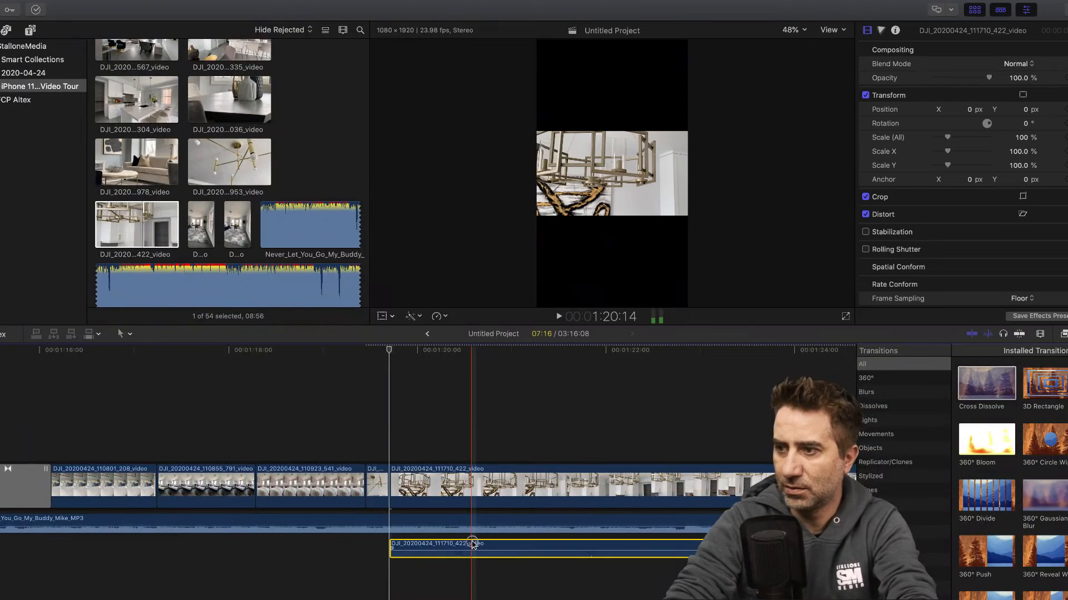
{"action": "left_click", "coordinate": [473, 544]}
{"action": "key", "text": "Delete"}
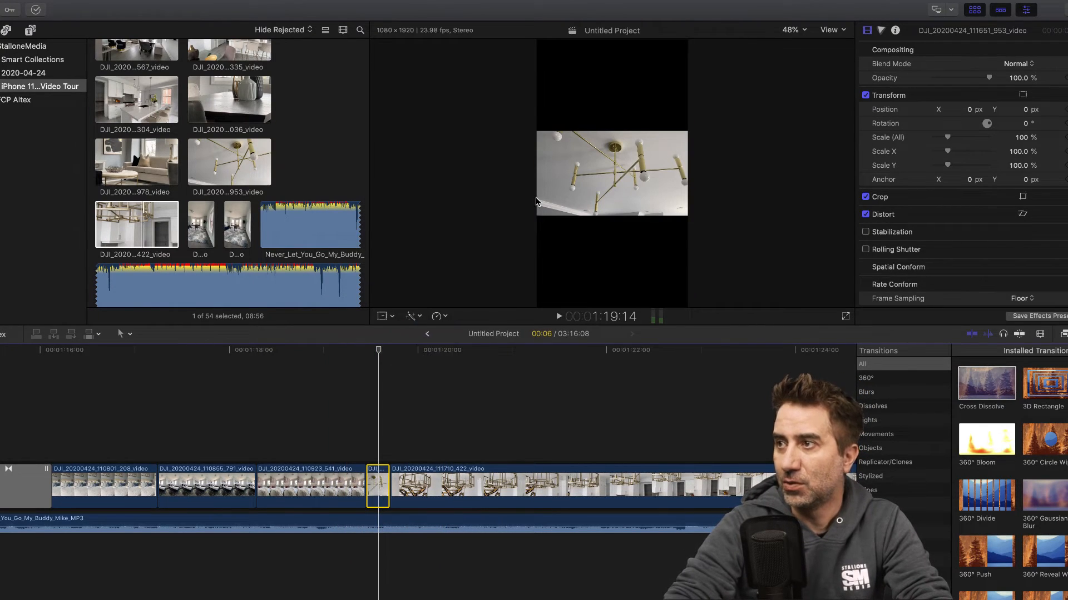
- Move the 111651_953 picture into the lower third of the vertical frame and stack clip 111710_422 above it in the timeline
{"action": "left_click_drag", "start_coordinate": [612, 174], "coordinate": [613, 264]}
{"action": "left_click_drag", "start_coordinate": [451, 464], "coordinate": [432, 418]}
- Shorten the stacked clip 111710_422 to match the end of 111651_953 below, deleting its remainder and the leftover gap
{"action": "left_click_drag", "start_coordinate": [380, 354], "coordinate": [387, 353]}
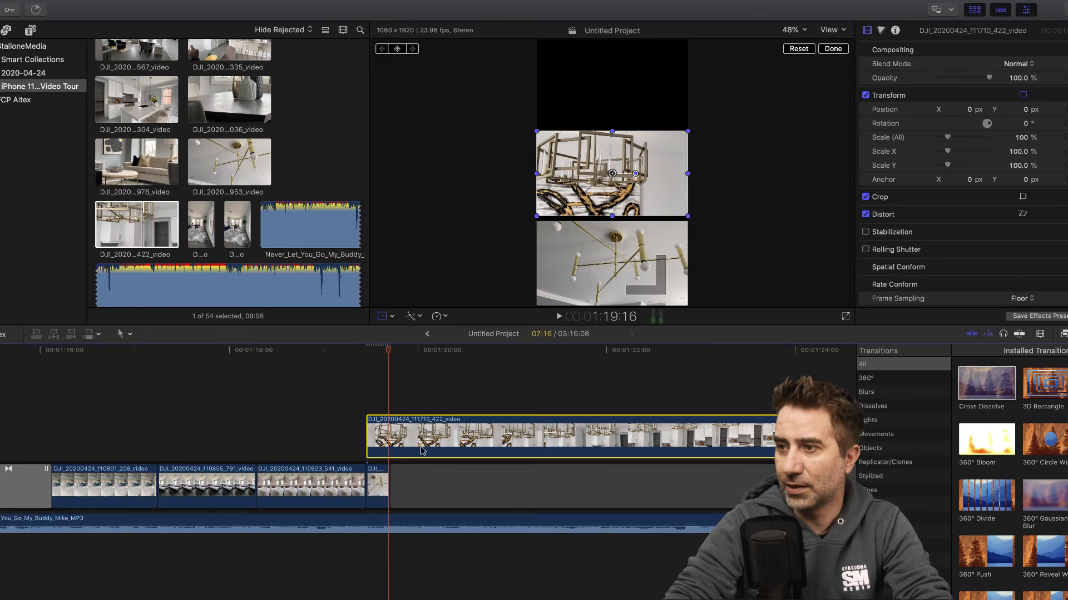
{"action": "key", "text": "b"}
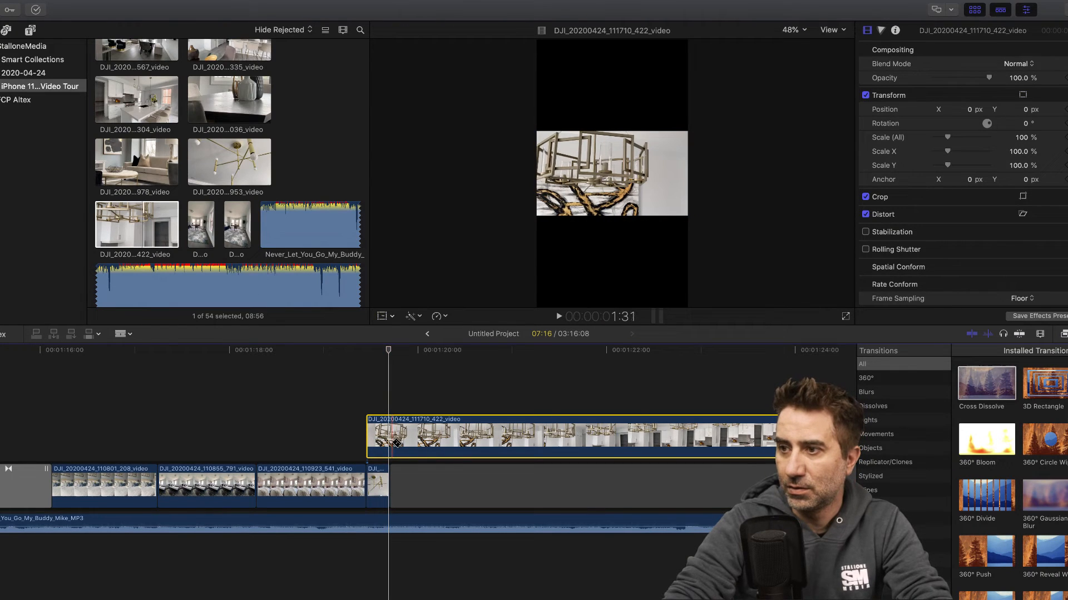
{"action": "left_click", "coordinate": [388, 436]}
{"action": "key", "text": "a"}
{"action": "left_click", "coordinate": [439, 432]}
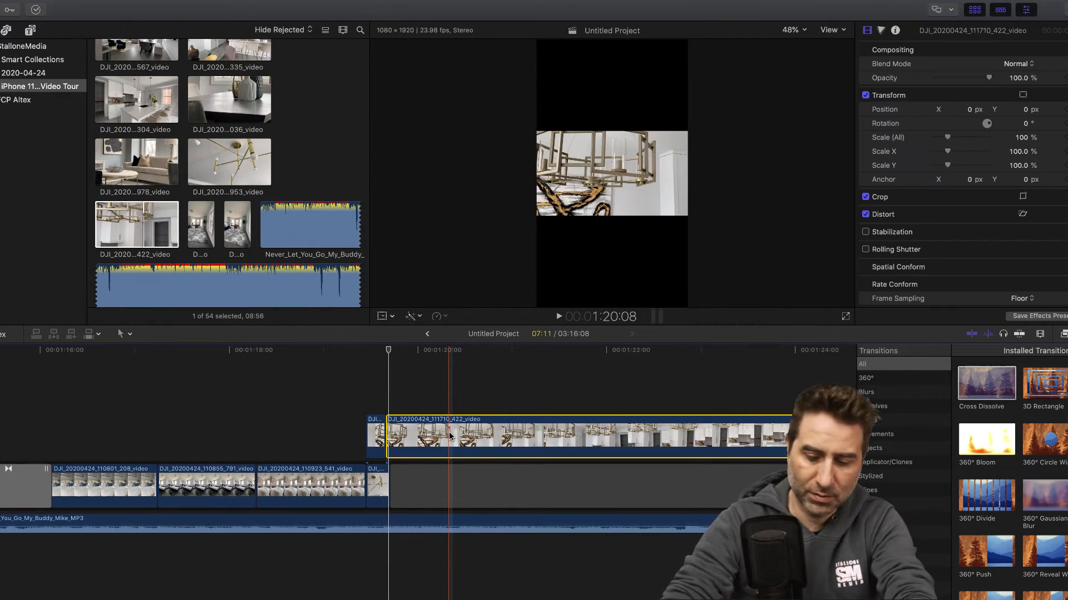
{"action": "key", "text": "Delete"}
{"action": "left_click", "coordinate": [451, 488]}
{"action": "key", "text": "Delete"}
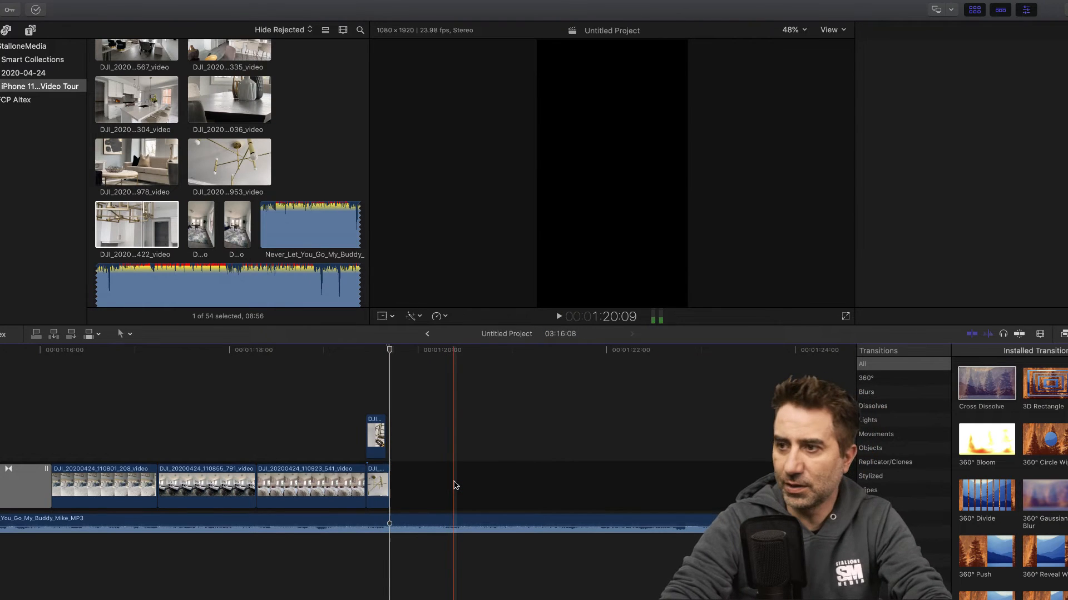
{"action": "left_click_drag", "start_coordinate": [387, 429], "coordinate": [388, 432]}
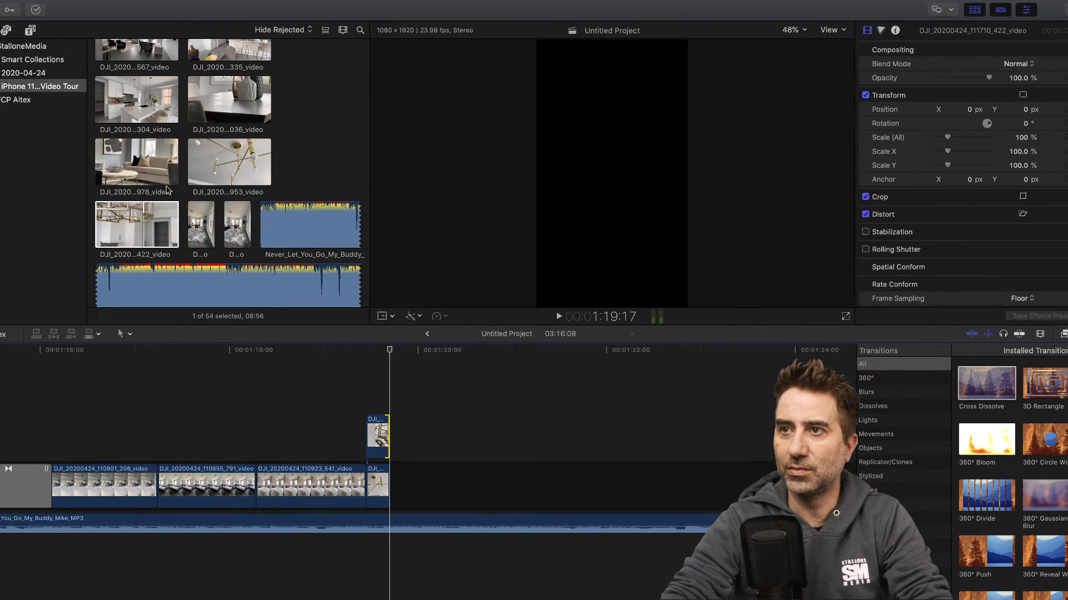
- Add a 02:22 range of the vase clip 111620_036 as a third layer above 111710_422, starting level with the chandelier clips
{"action": "scroll", "coordinate": [167, 208], "scroll_direction": "up", "scroll_amount": 2}
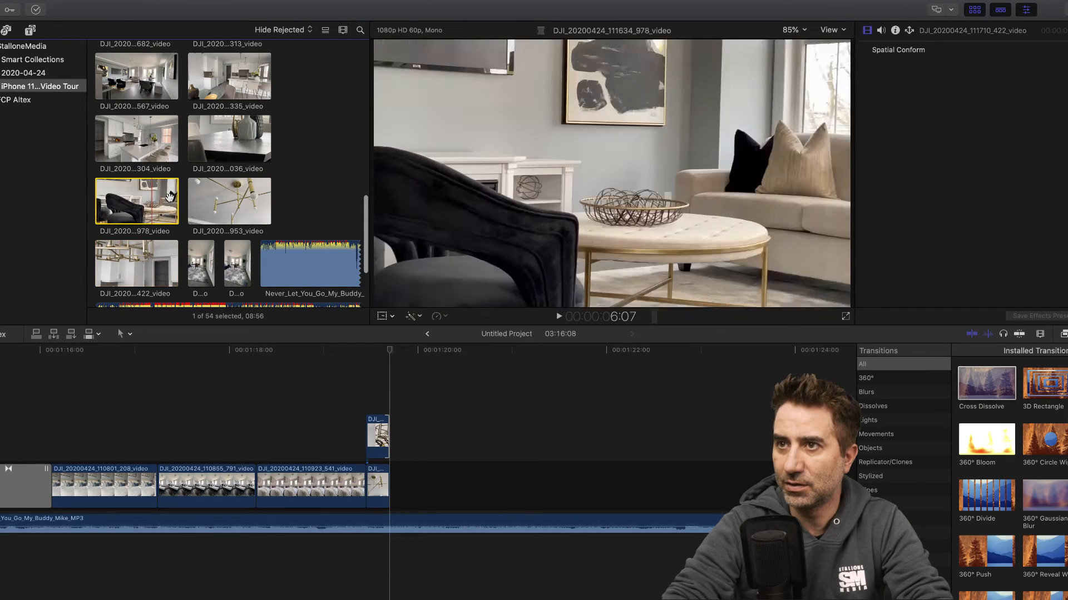
{"action": "left_click", "coordinate": [169, 197]}
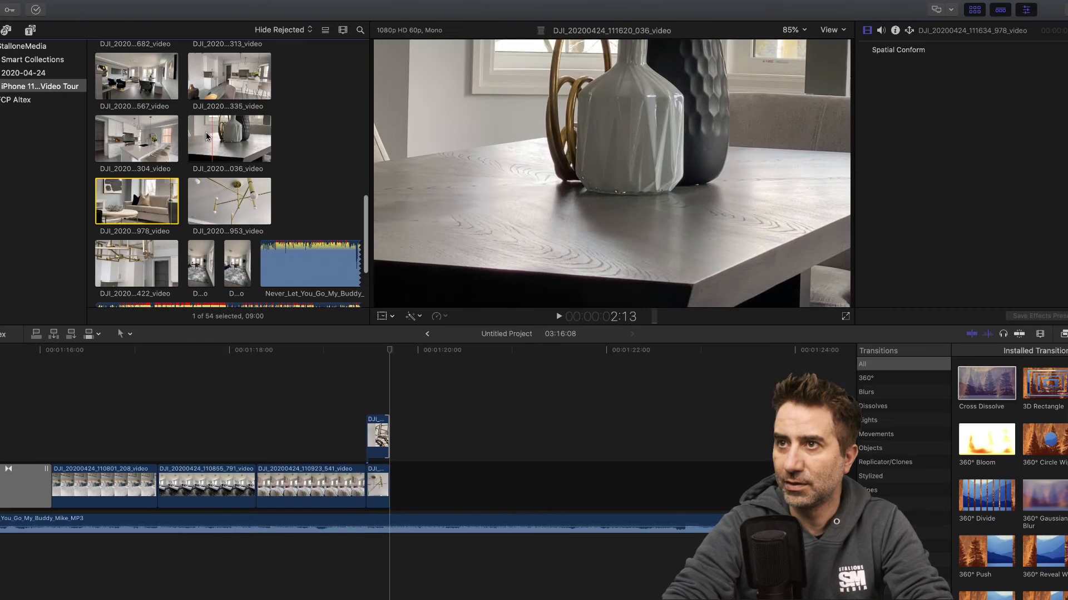
{"action": "left_click_drag", "start_coordinate": [197, 136], "coordinate": [364, 375]}
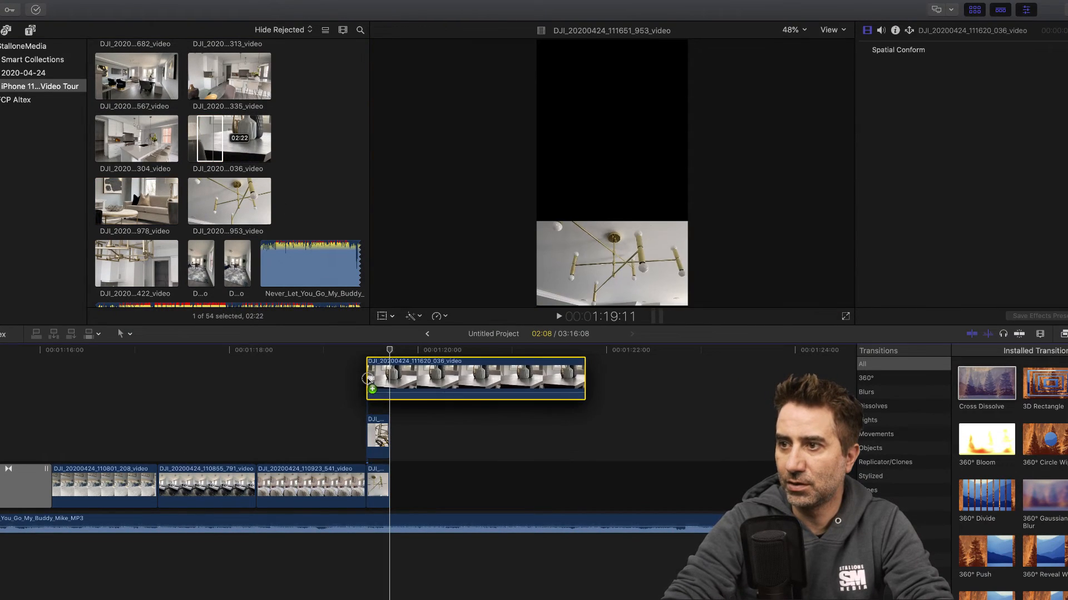
- Detach and delete the audio of clip 111620_036
{"action": "right_click", "coordinate": [445, 378]}
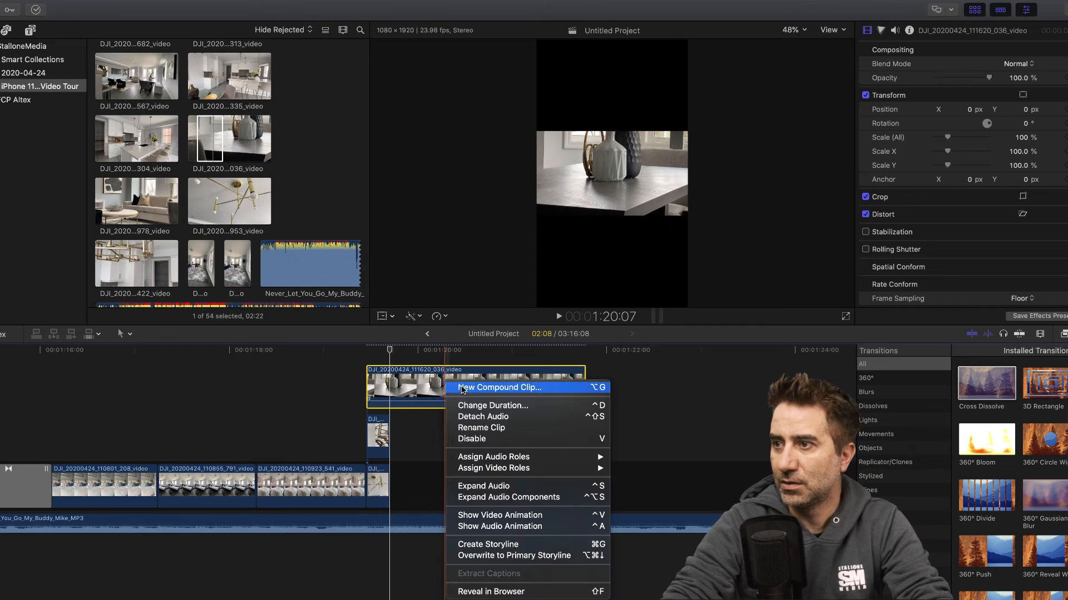
{"action": "left_click", "coordinate": [482, 417]}
{"action": "left_click", "coordinate": [491, 543]}
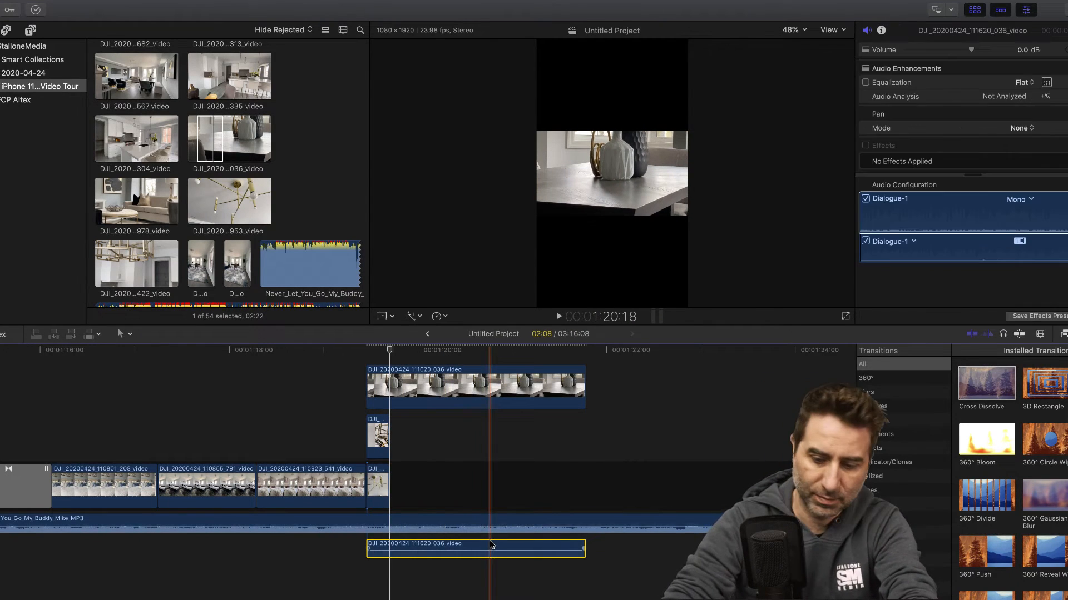
{"action": "key", "text": "Delete"}
- Move the 111620_036 picture into the upper third of the vertical frame, at about Y 642 px
{"action": "left_click", "coordinate": [490, 389]}
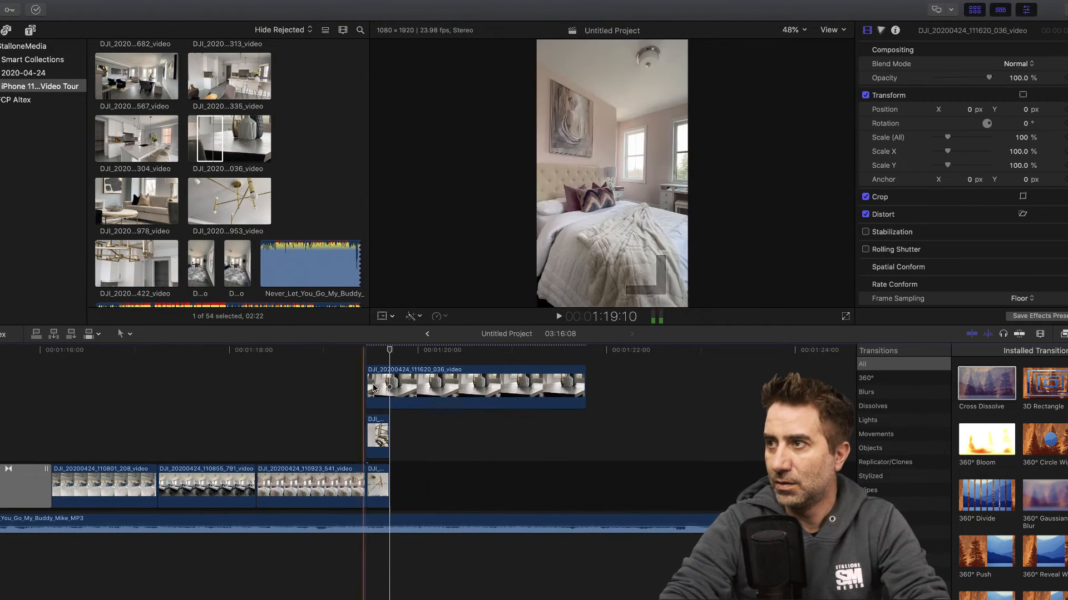
{"action": "left_click", "coordinate": [382, 317]}
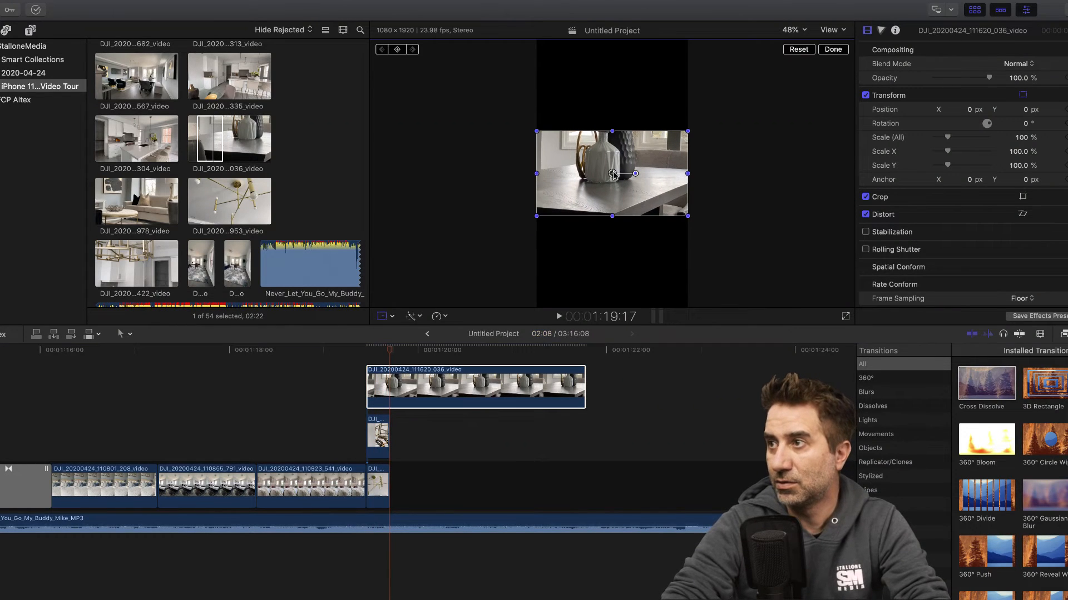
{"action": "left_click_drag", "start_coordinate": [612, 174], "coordinate": [612, 84]}
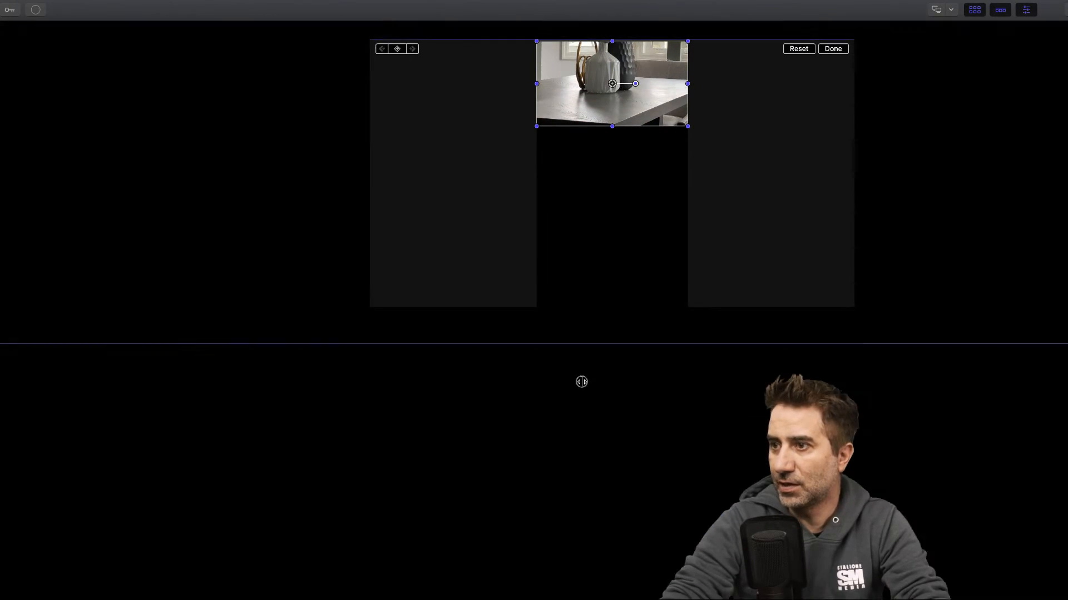
- Shorten clip 111620_036 to end level with the two chandelier clips below, checking the alignment at frame level
{"action": "left_click_drag", "start_coordinate": [579, 383], "coordinate": [387, 389]}
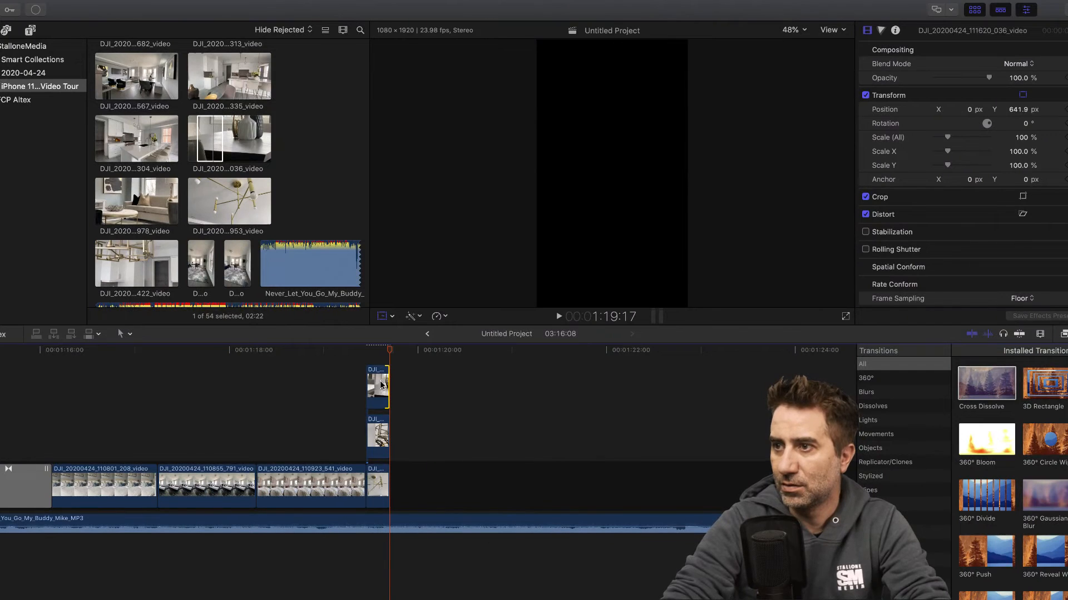
{"action": "left_click", "coordinate": [1040, 334]}
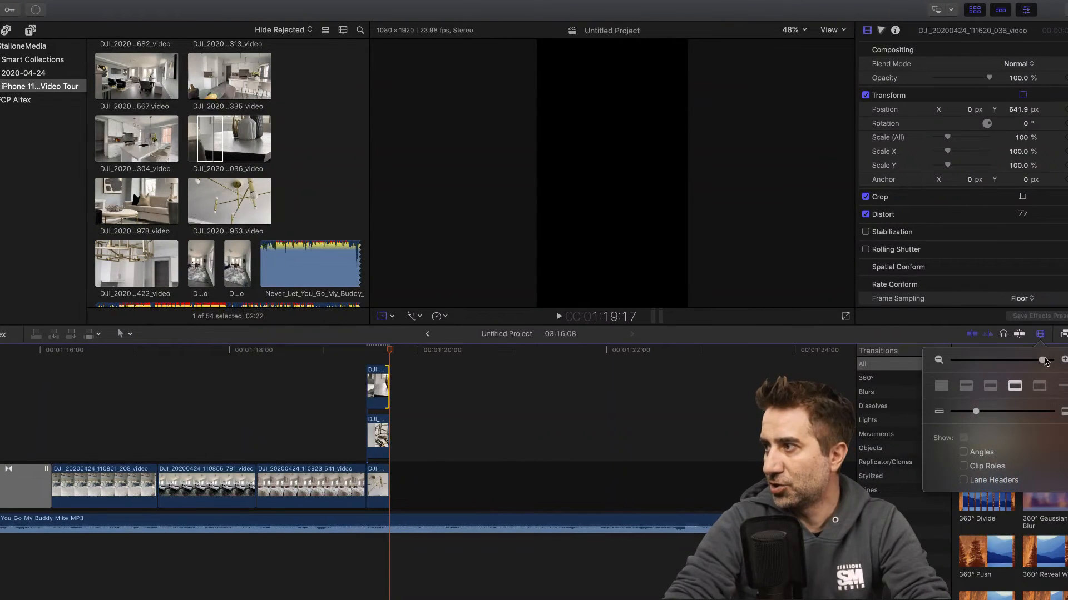
{"action": "left_click_drag", "start_coordinate": [1042, 362], "coordinate": [1050, 361]}
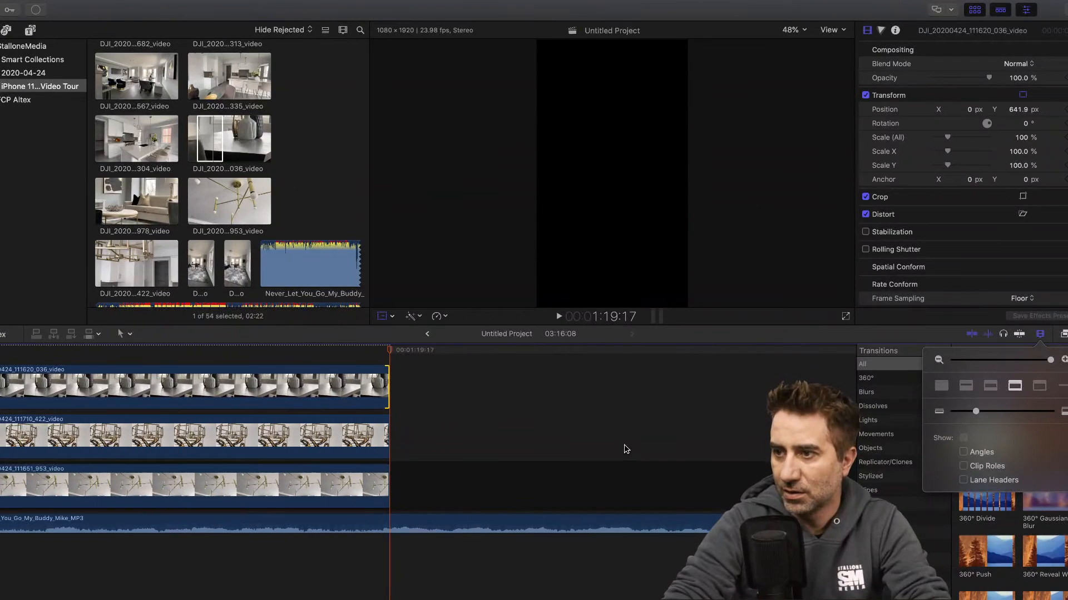
{"action": "left_click_drag", "start_coordinate": [392, 351], "coordinate": [368, 351]}
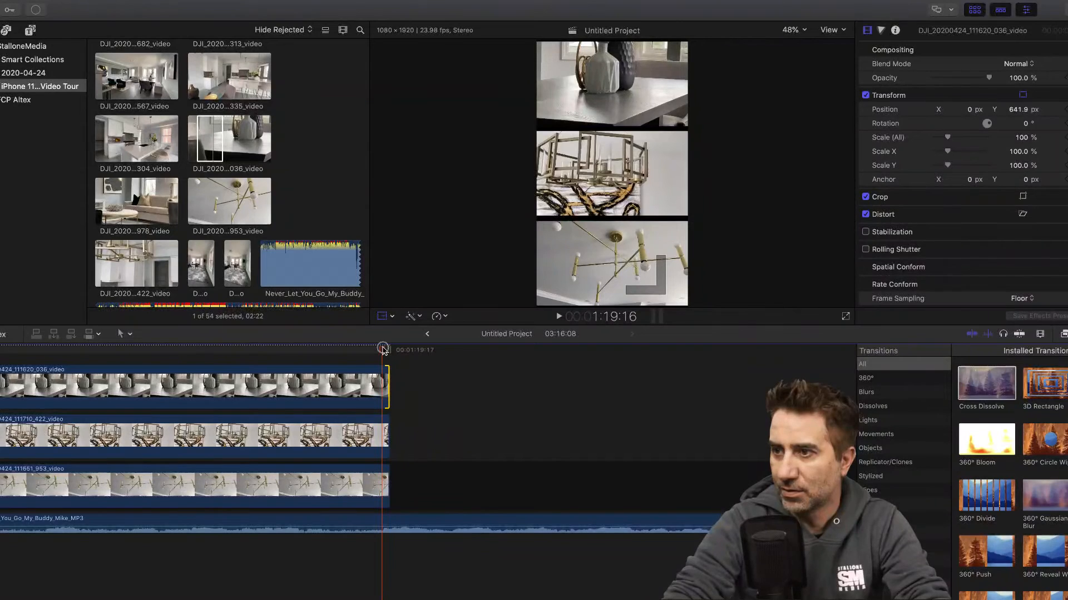
{"action": "left_click_drag", "start_coordinate": [388, 381], "coordinate": [384, 381]}
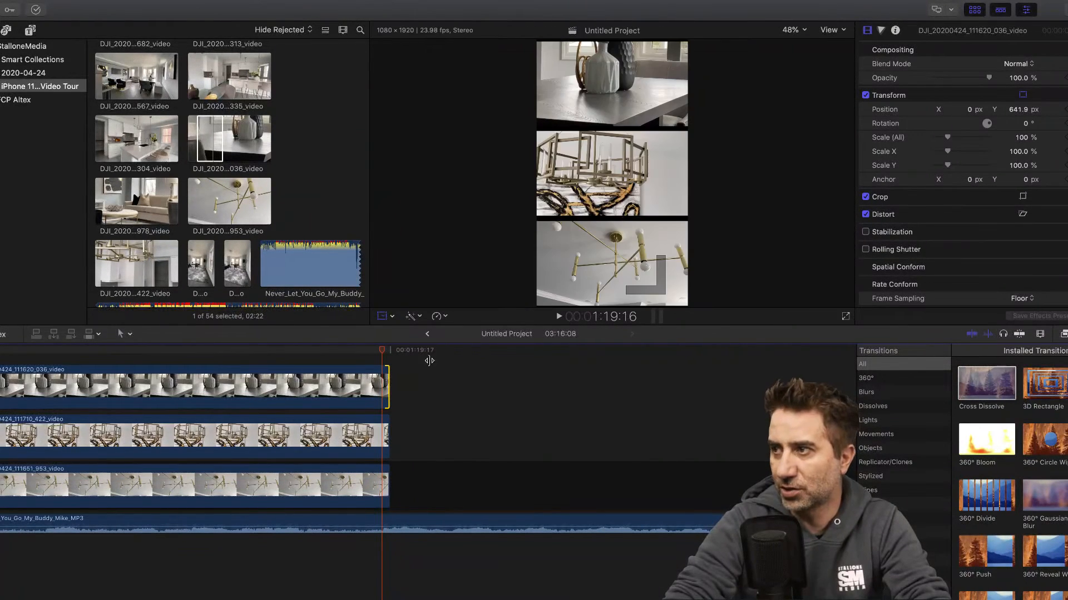
- Play the sequence from the bedroom shot through the three-clip split frame to check its timing against the music
{"action": "left_click", "coordinate": [1040, 334]}
{"action": "left_click", "coordinate": [1027, 360]}
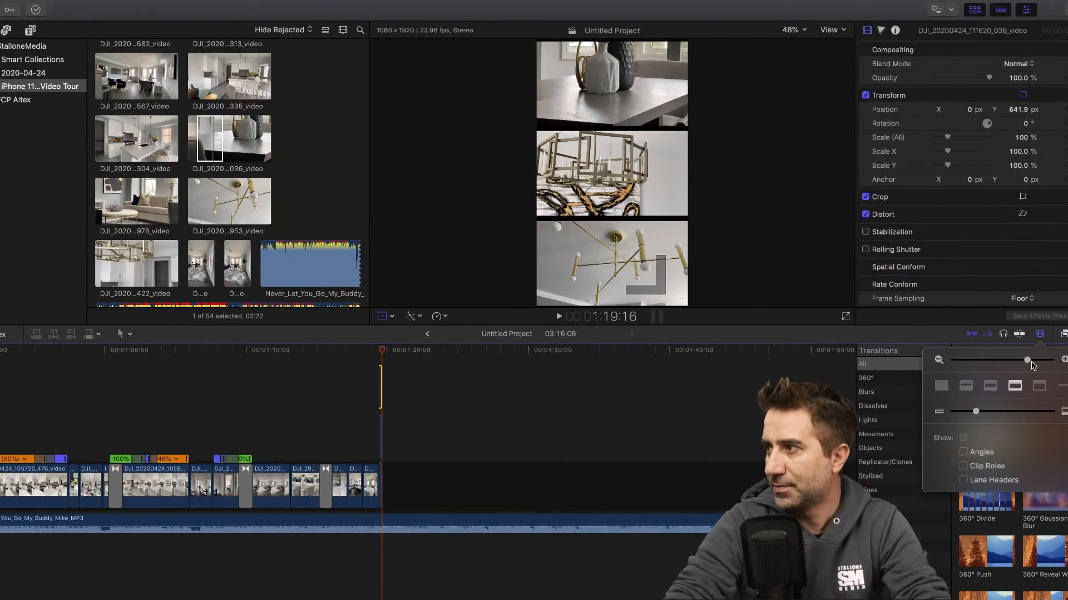
{"action": "left_click_drag", "start_coordinate": [1030, 362], "coordinate": [1035, 362]}
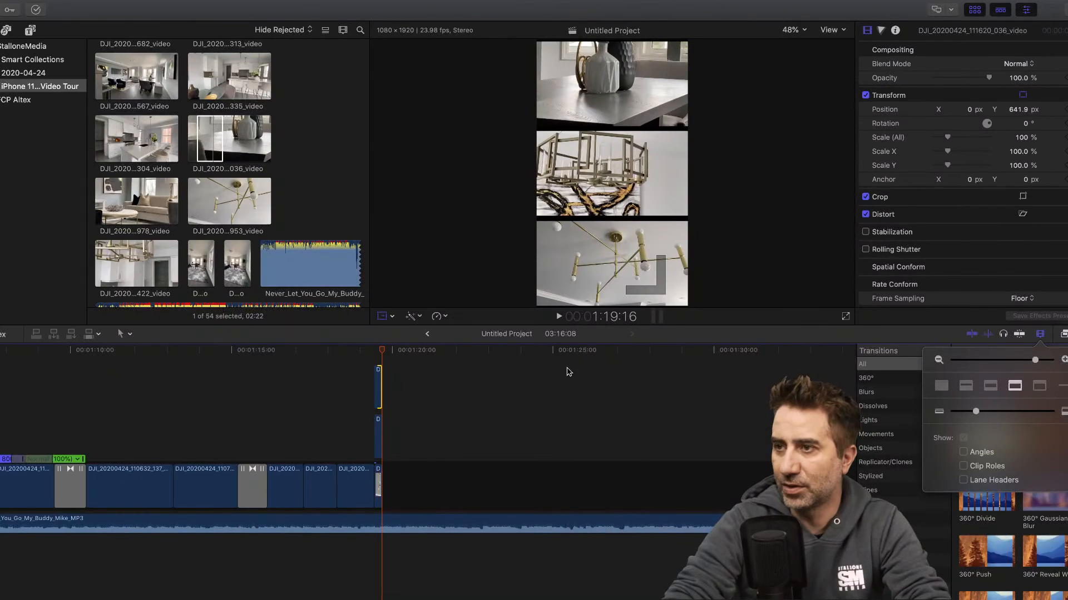
{"action": "left_click", "coordinate": [347, 351]}
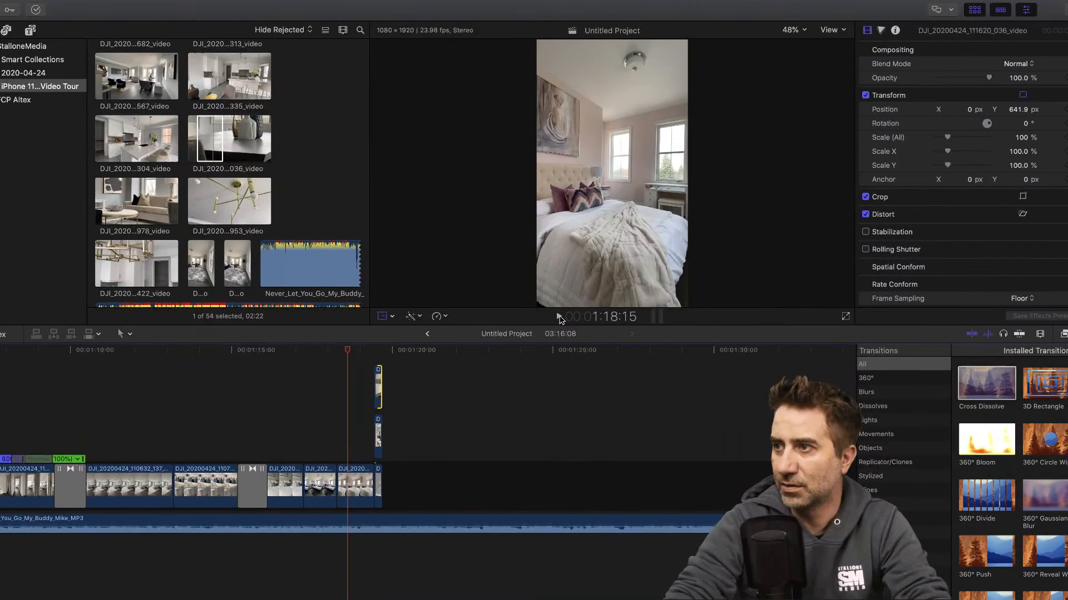
{"action": "left_click", "coordinate": [558, 317]}
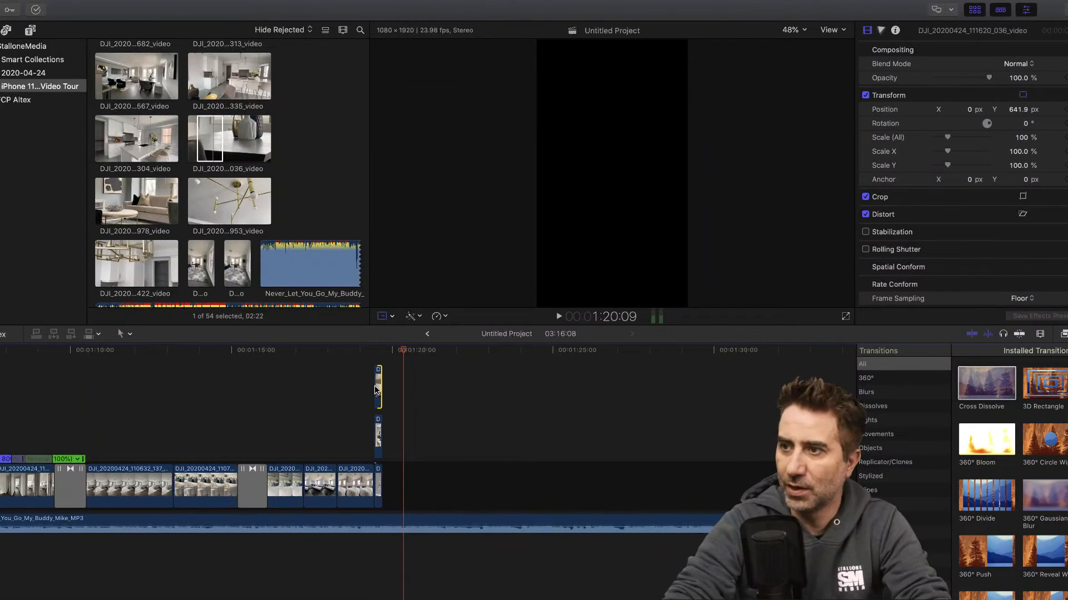
{"action": "left_click", "coordinate": [379, 353]}
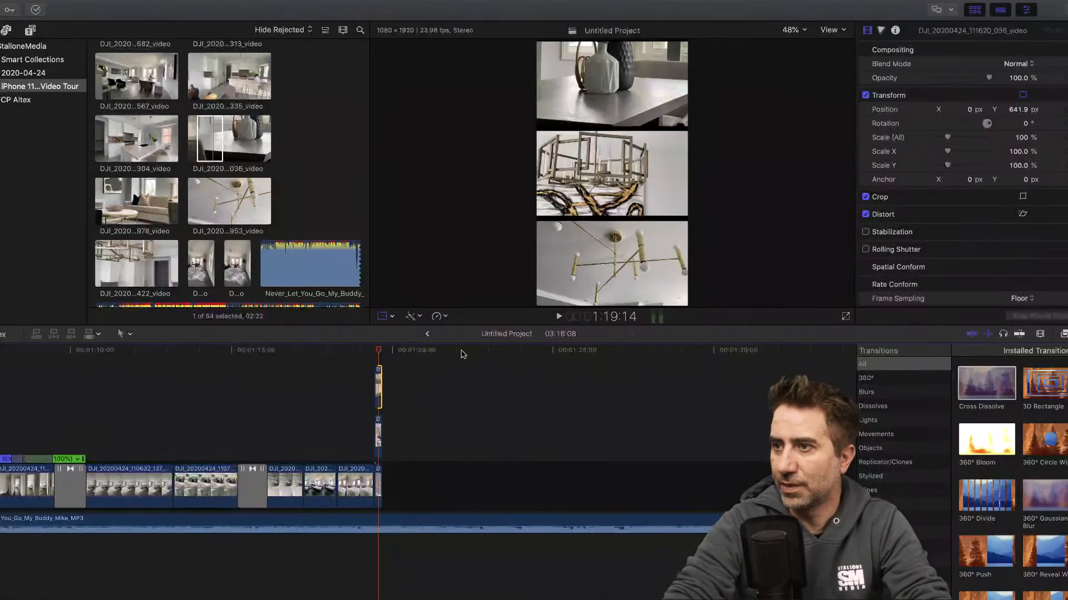
- Extend all three stacked clips together to just past 1:20:00 and play back the split-frame section
{"action": "left_click", "coordinate": [1039, 335]}
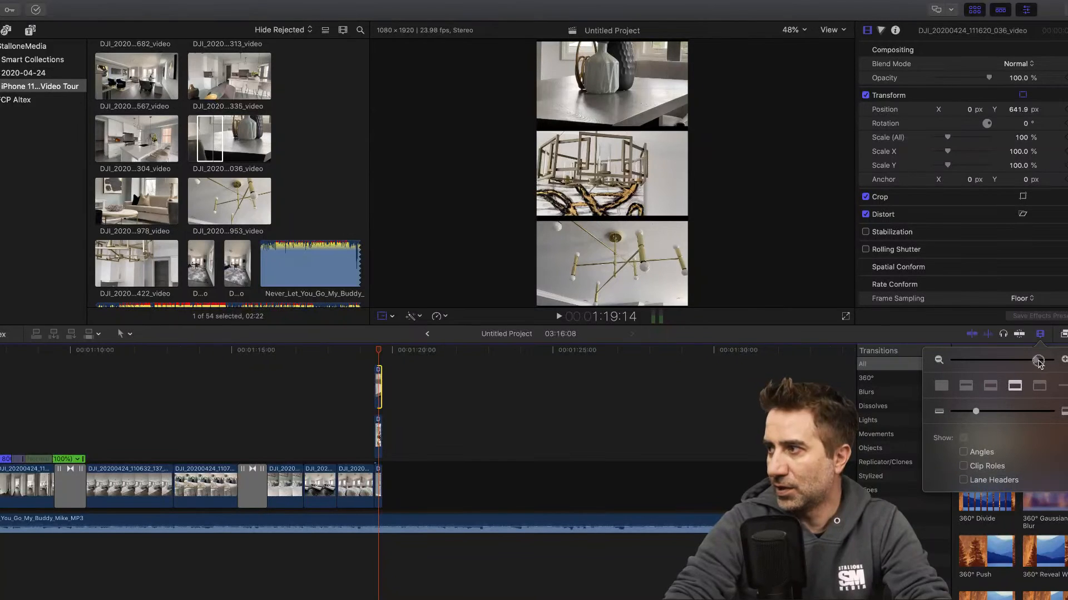
{"action": "left_click_drag", "start_coordinate": [1038, 362], "coordinate": [1044, 361]}
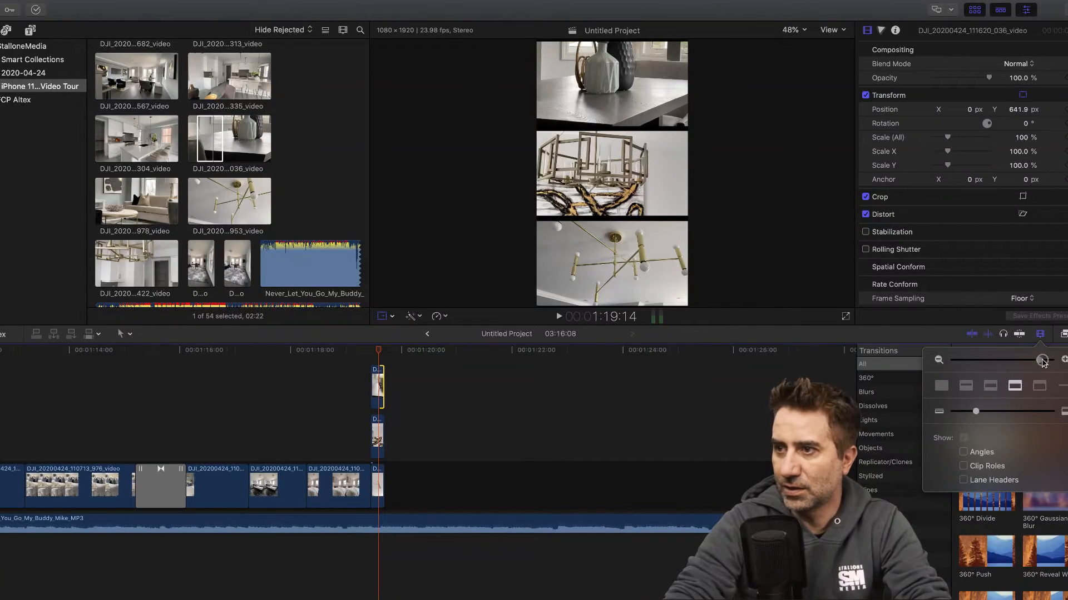
{"action": "left_click", "coordinate": [382, 392]}
{"action": "left_click", "coordinate": [384, 439], "text": "super"}
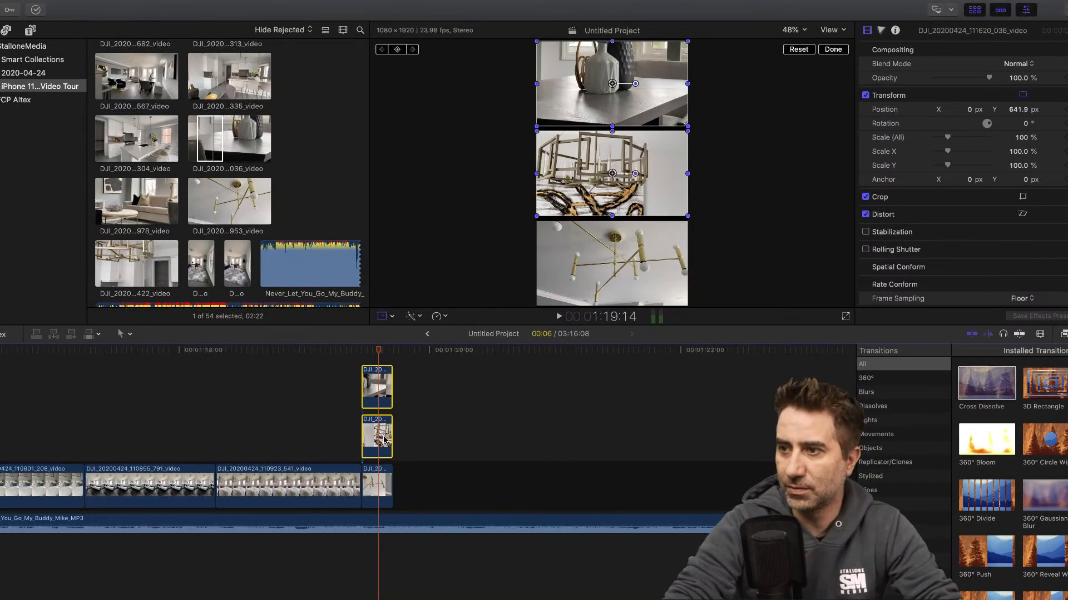
{"action": "left_click", "coordinate": [383, 485], "text": "super"}
{"action": "left_click_drag", "start_coordinate": [392, 484], "coordinate": [449, 437]}
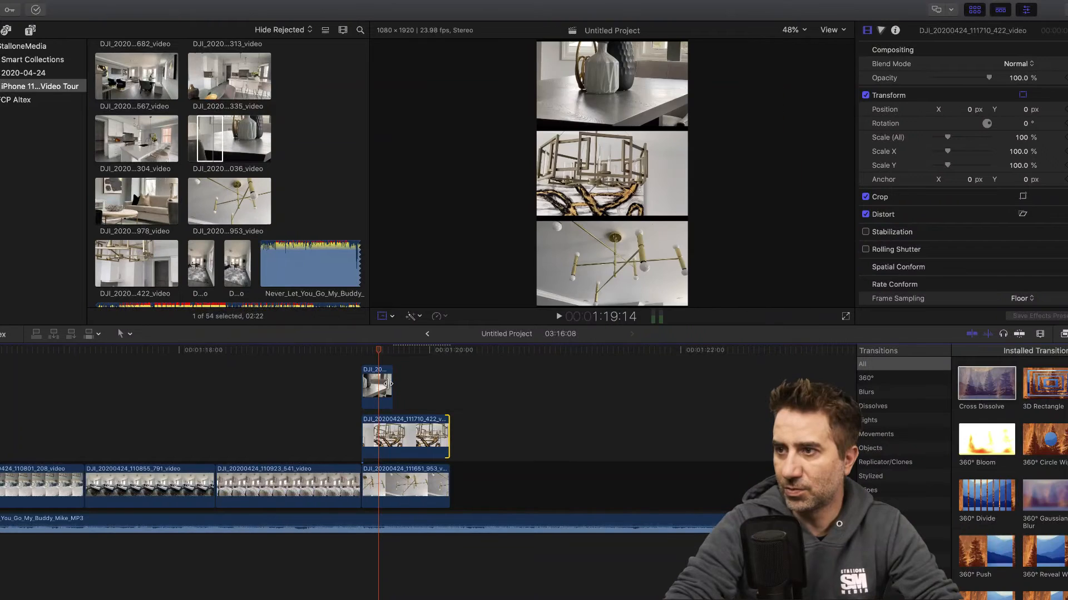
{"action": "left_click_drag", "start_coordinate": [391, 384], "coordinate": [445, 386]}
{"action": "left_click", "coordinate": [348, 350]}
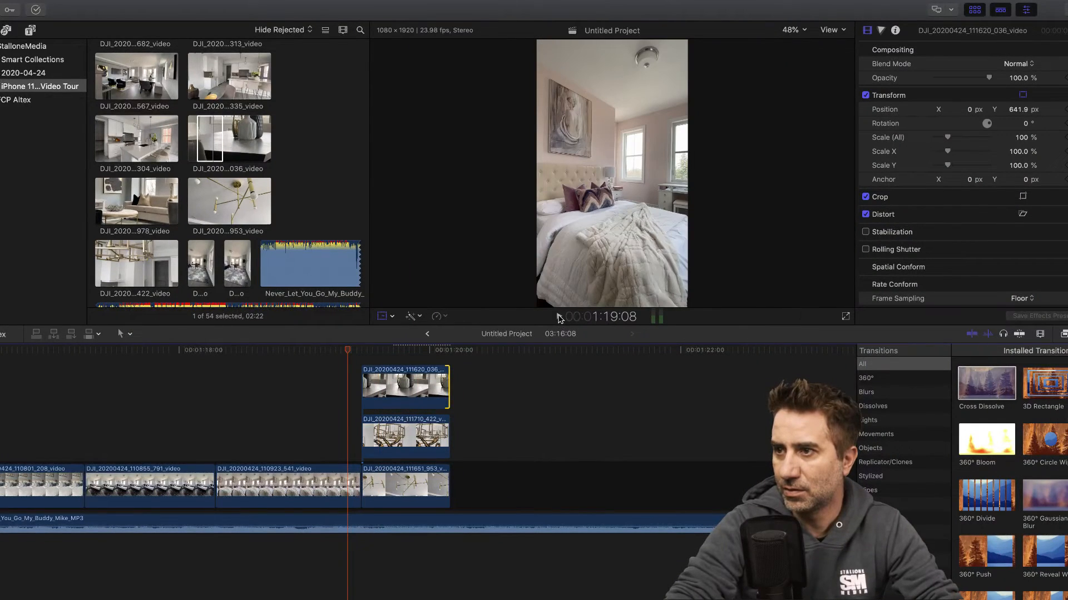
{"action": "left_click", "coordinate": [559, 316]}
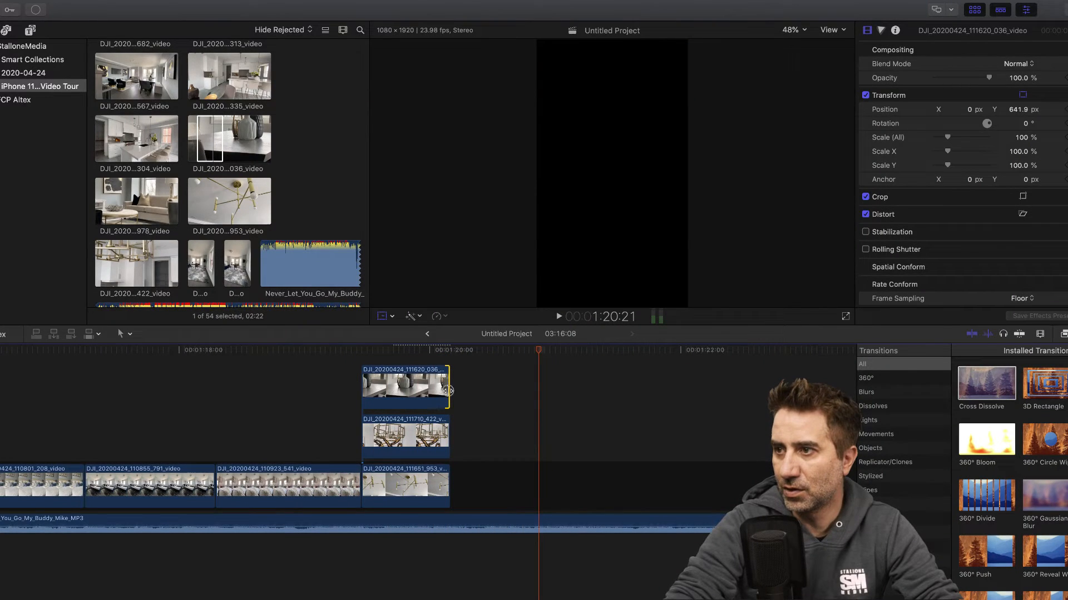
- Lengthen the three stacked clips again so they all end at about 1:20:12, and review the section from the bedroom shot
{"action": "left_click_drag", "start_coordinate": [448, 391], "coordinate": [490, 391]}
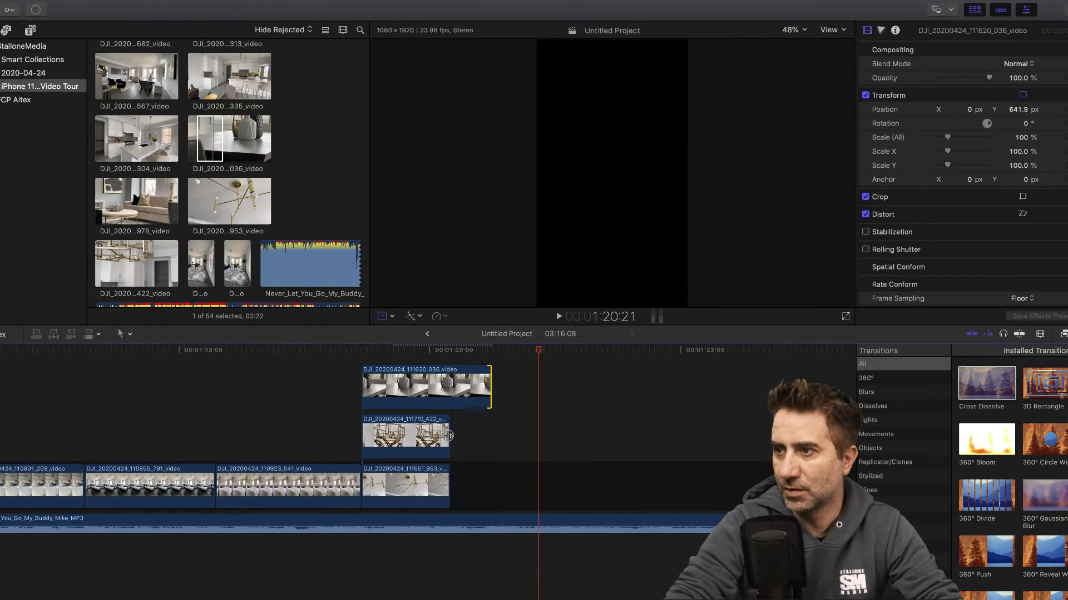
{"action": "left_click_drag", "start_coordinate": [448, 435], "coordinate": [490, 435]}
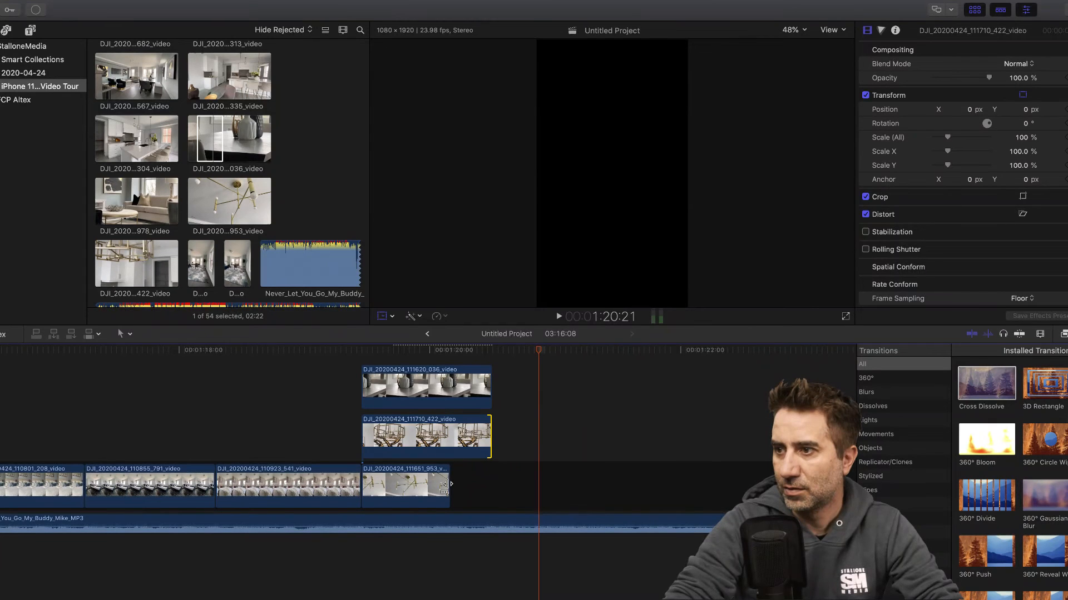
{"action": "left_click_drag", "start_coordinate": [448, 484], "coordinate": [491, 482]}
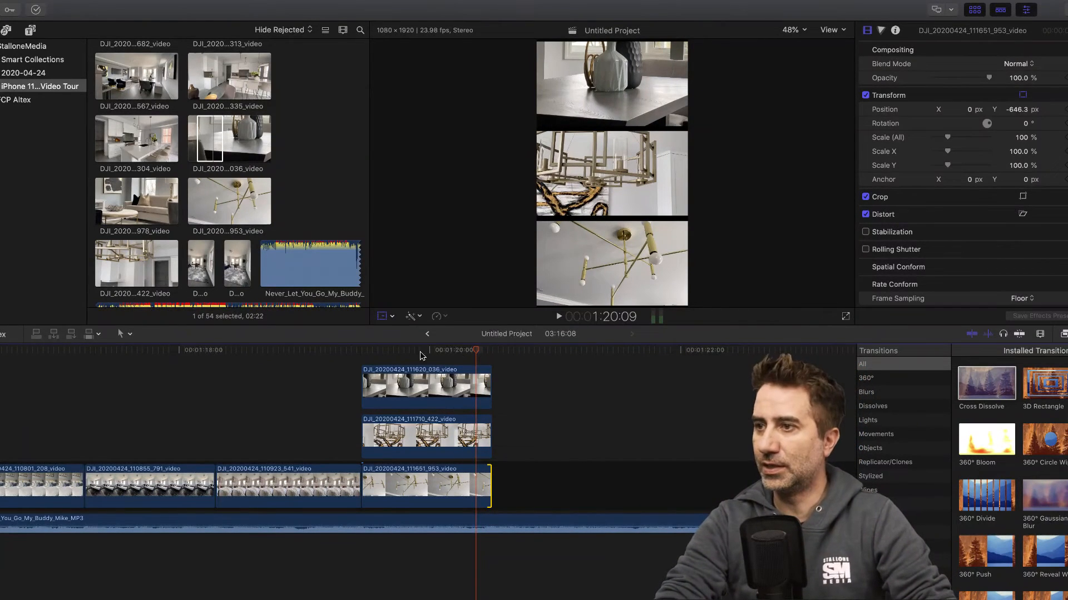
{"action": "left_click", "coordinate": [339, 350]}
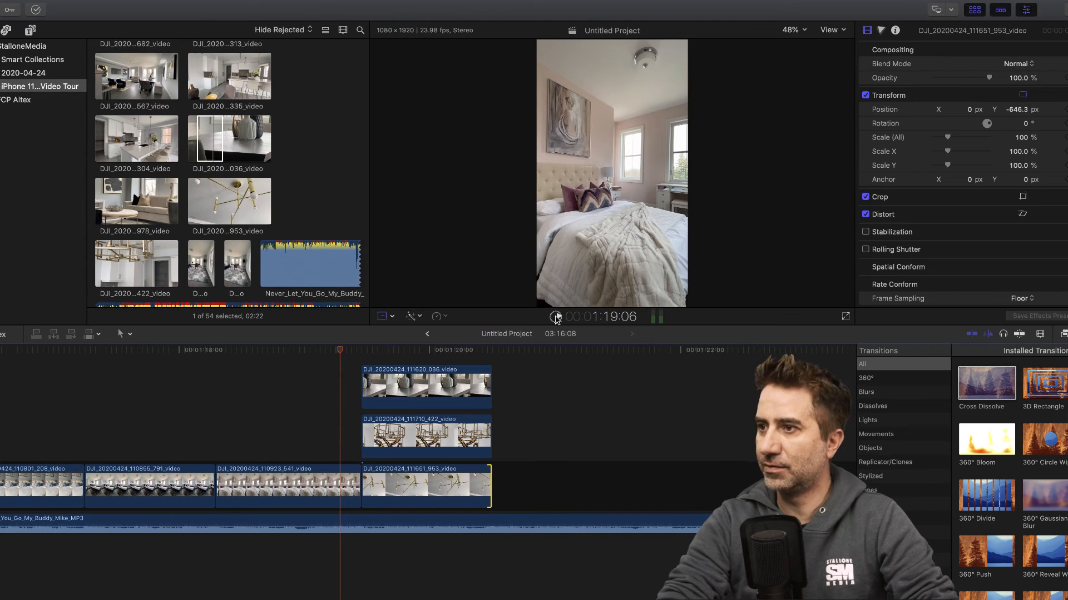
{"action": "left_click", "coordinate": [556, 317]}
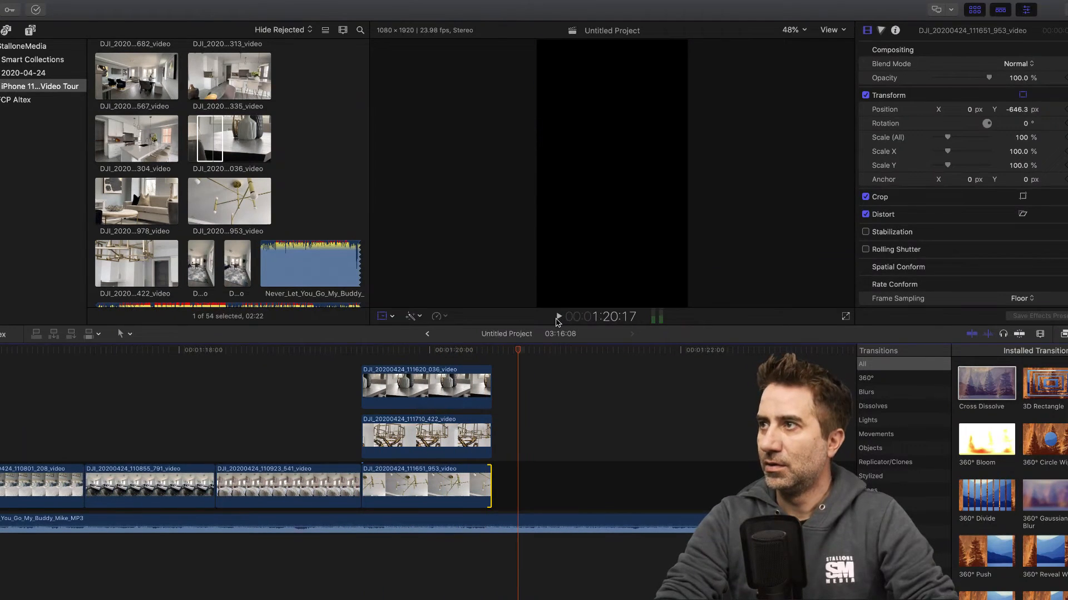
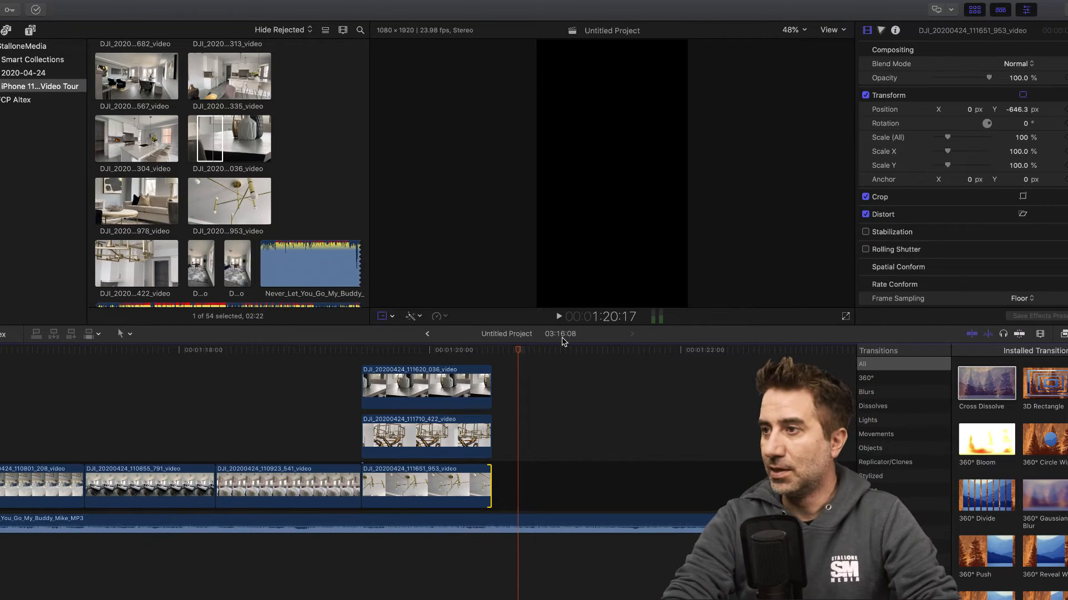
- Play back the split-frame section from the bedroom shot, and append living room clip 111449_567 right after the three stacked clips
{"action": "left_click", "coordinate": [332, 350]}
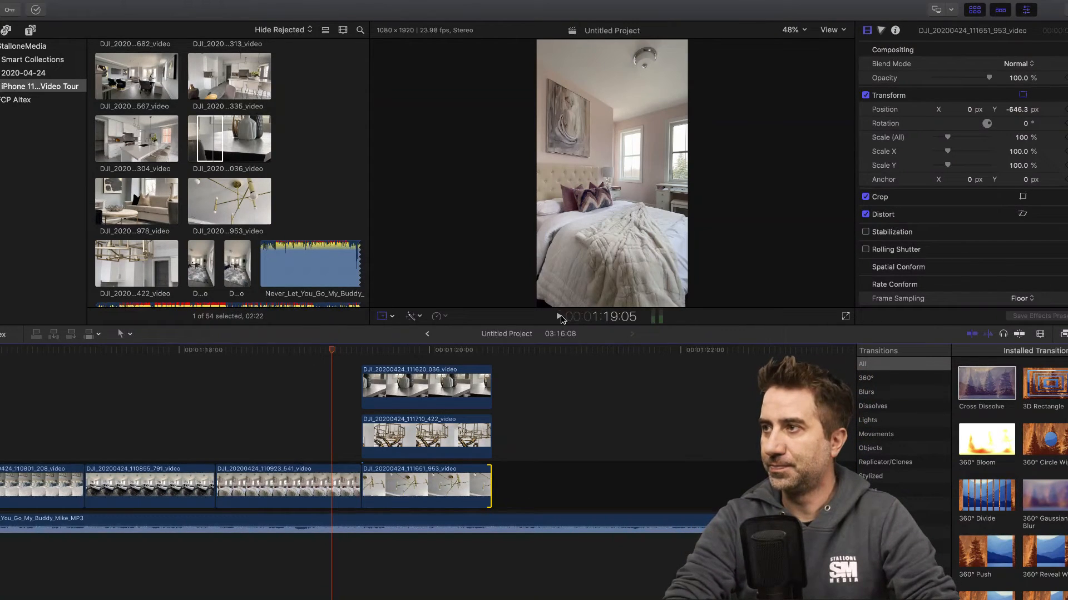
{"action": "left_click", "coordinate": [559, 317]}
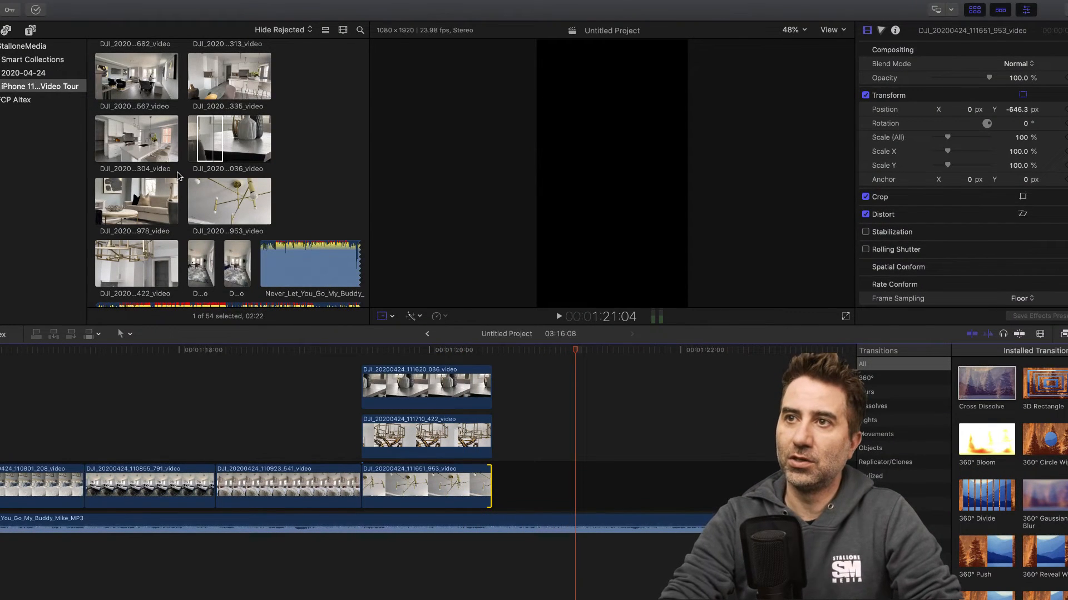
{"action": "scroll", "coordinate": [149, 182], "scroll_direction": "up", "scroll_amount": 3}
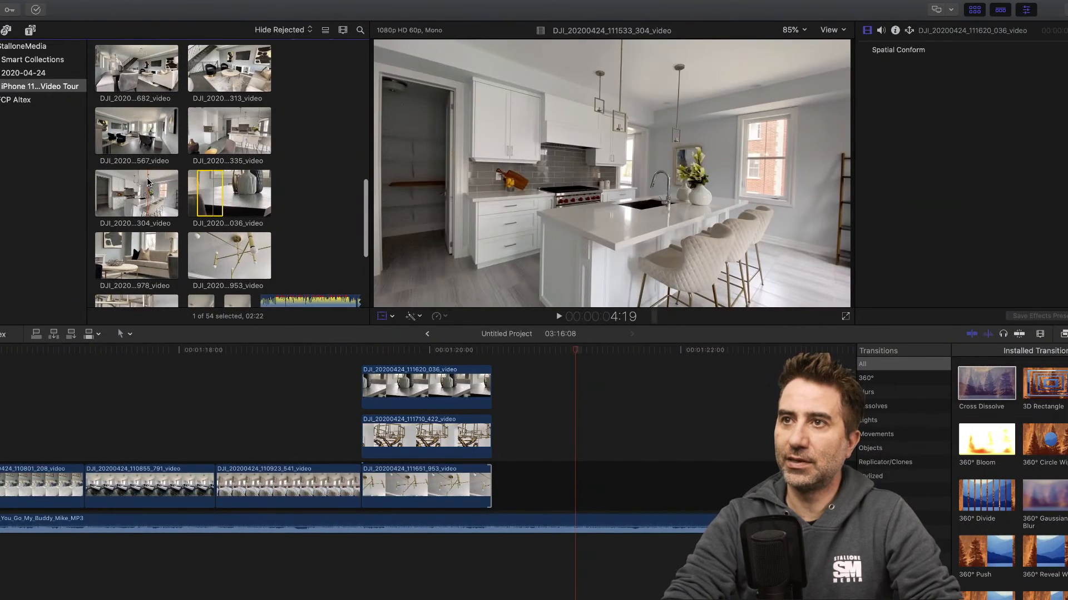
{"action": "left_click", "coordinate": [133, 136]}
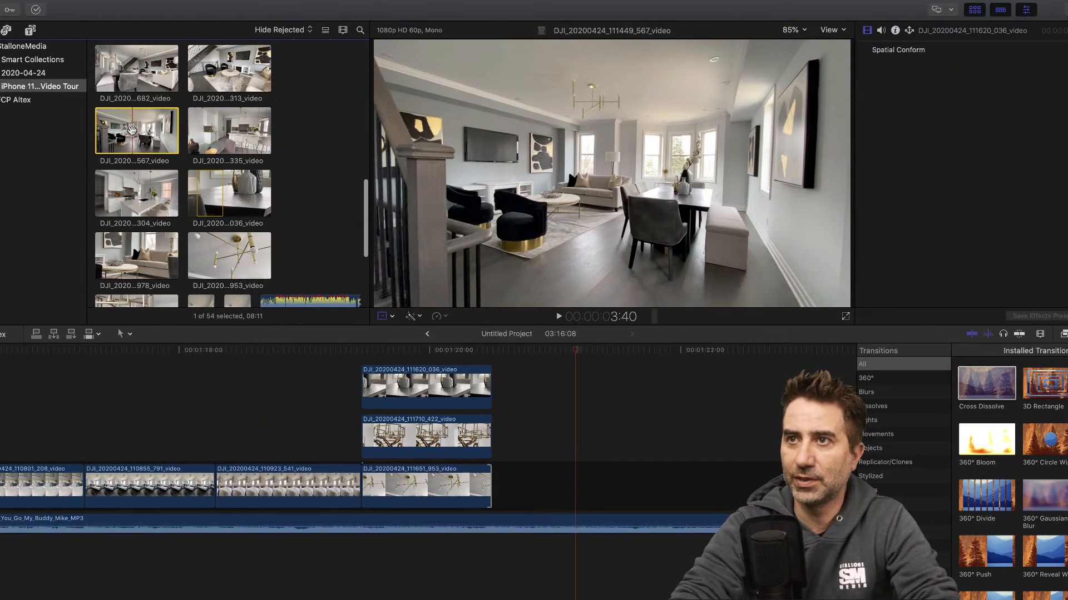
{"action": "left_click_drag", "start_coordinate": [132, 130], "coordinate": [496, 487]}
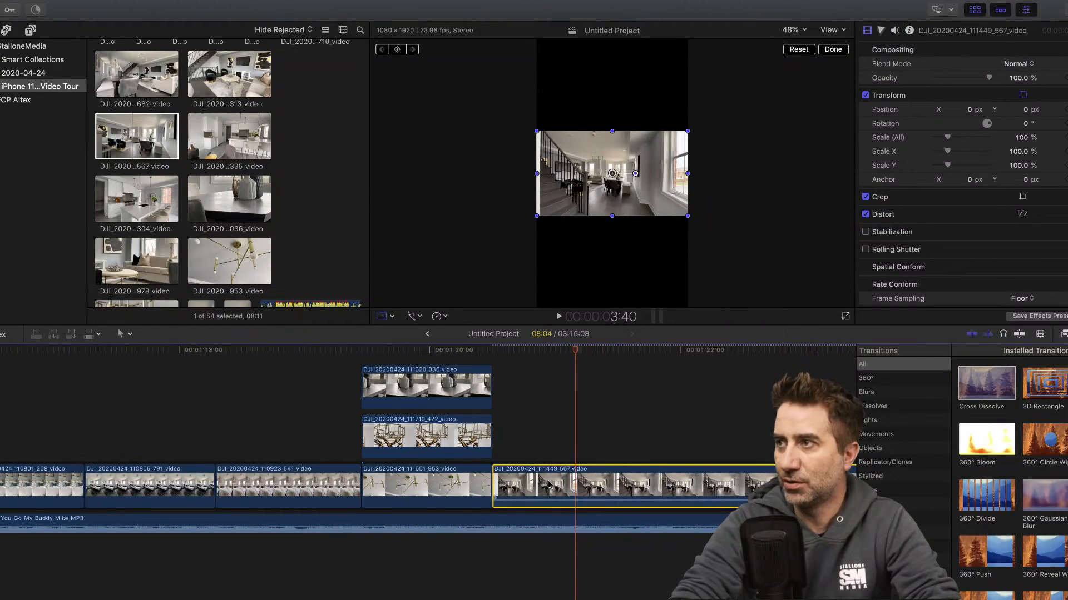
- Trim the start of clip 111449_567 to a duration of 06:23, detach its audio and delete the detached audio
{"action": "left_click_drag", "start_coordinate": [496, 486], "coordinate": [646, 485]}
{"action": "scroll", "coordinate": [589, 484], "scroll_direction": "right", "scroll_amount": 4}
{"action": "right_click", "coordinate": [568, 482]}
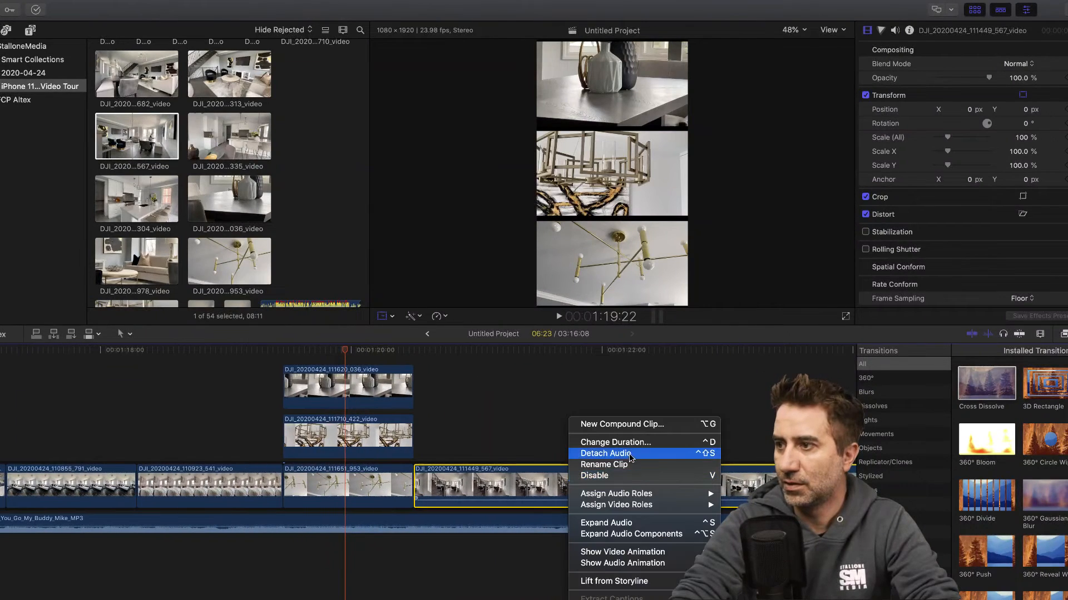
{"action": "left_click", "coordinate": [630, 452]}
{"action": "left_click", "coordinate": [523, 548]}
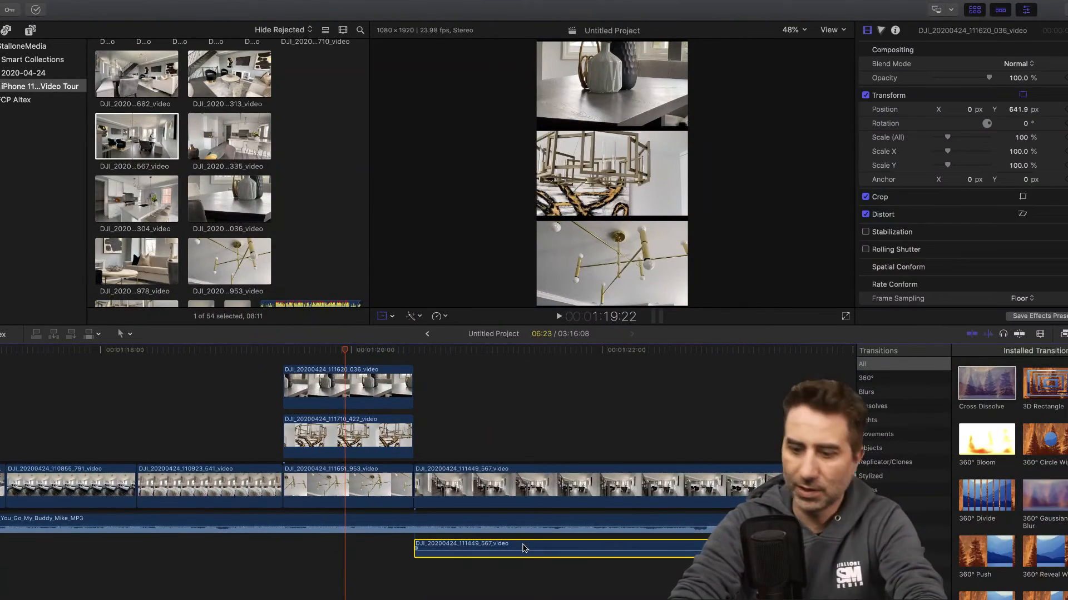
{"action": "key", "text": "Delete"}
- Lift clip 111449_567 above the primary storyline and start it at about 1:20:09, slightly overlapping the end of the stacked clips
{"action": "left_click_drag", "start_coordinate": [392, 355], "coordinate": [466, 354]}
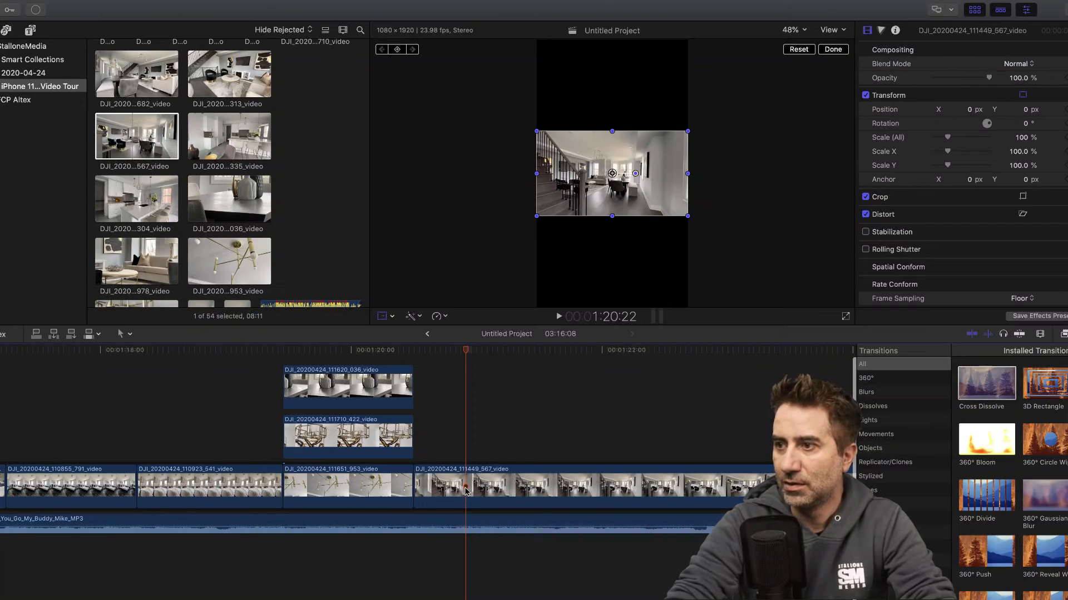
{"action": "left_click_drag", "start_coordinate": [470, 354], "coordinate": [497, 354]}
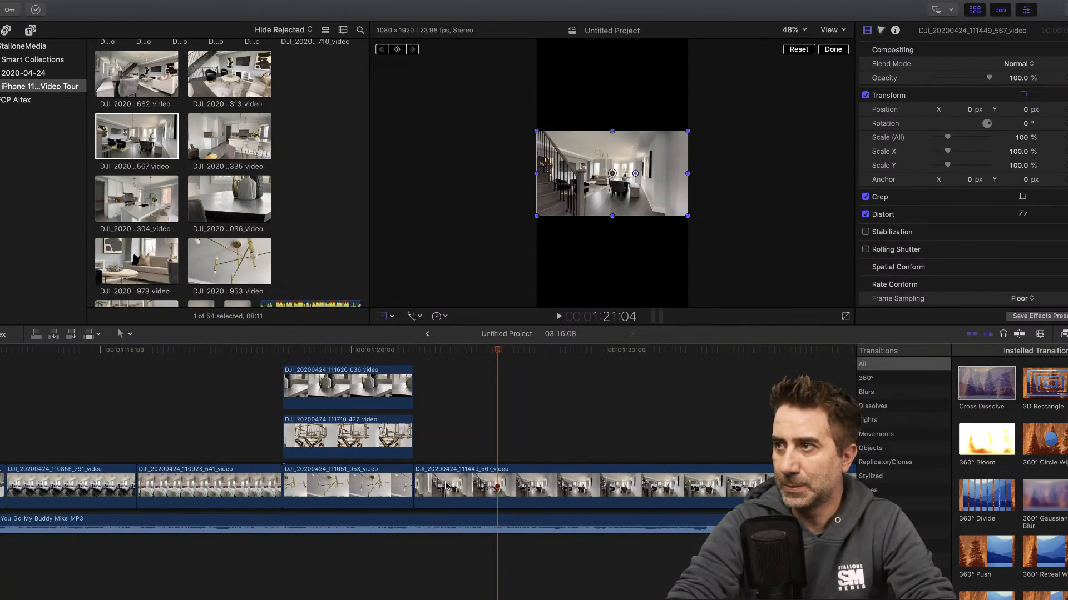
{"action": "left_click_drag", "start_coordinate": [445, 485], "coordinate": [380, 435]}
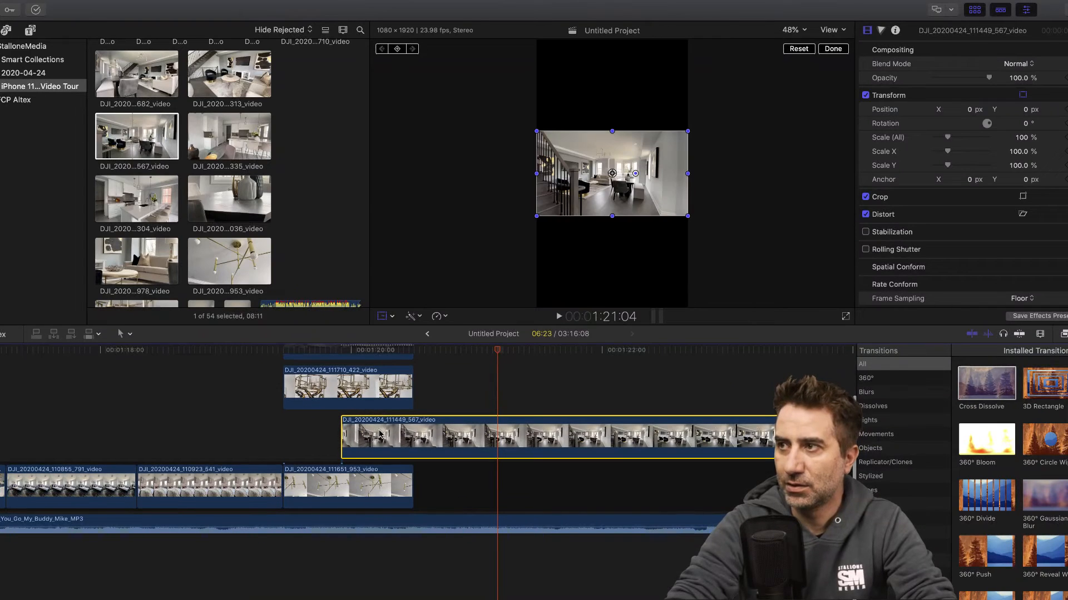
{"action": "left_click", "coordinate": [323, 349]}
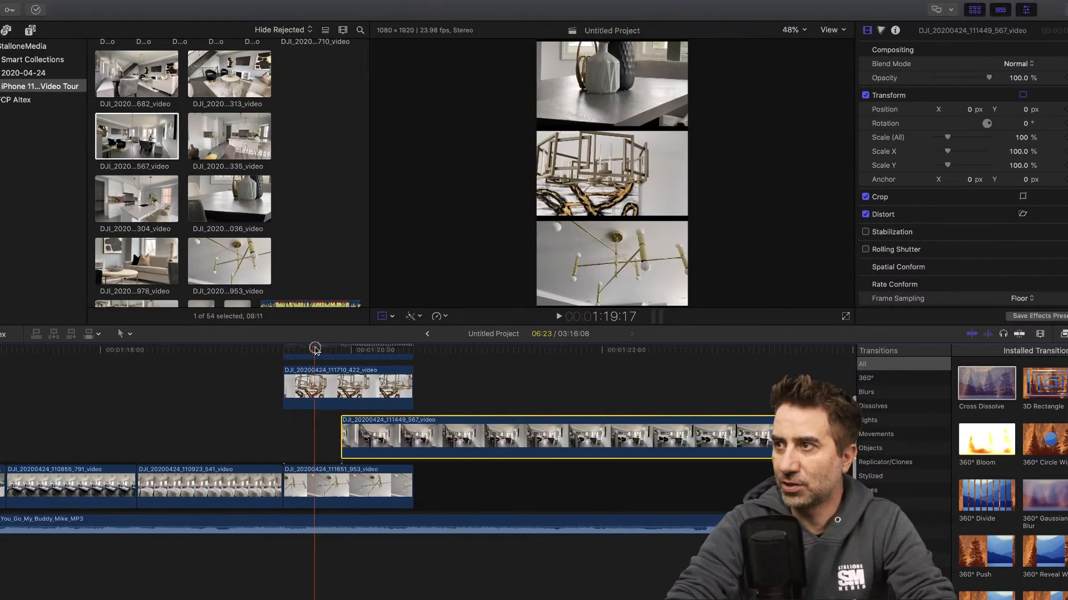
{"action": "left_click", "coordinate": [321, 349]}
{"action": "left_click_drag", "start_coordinate": [418, 435], "coordinate": [450, 435]}
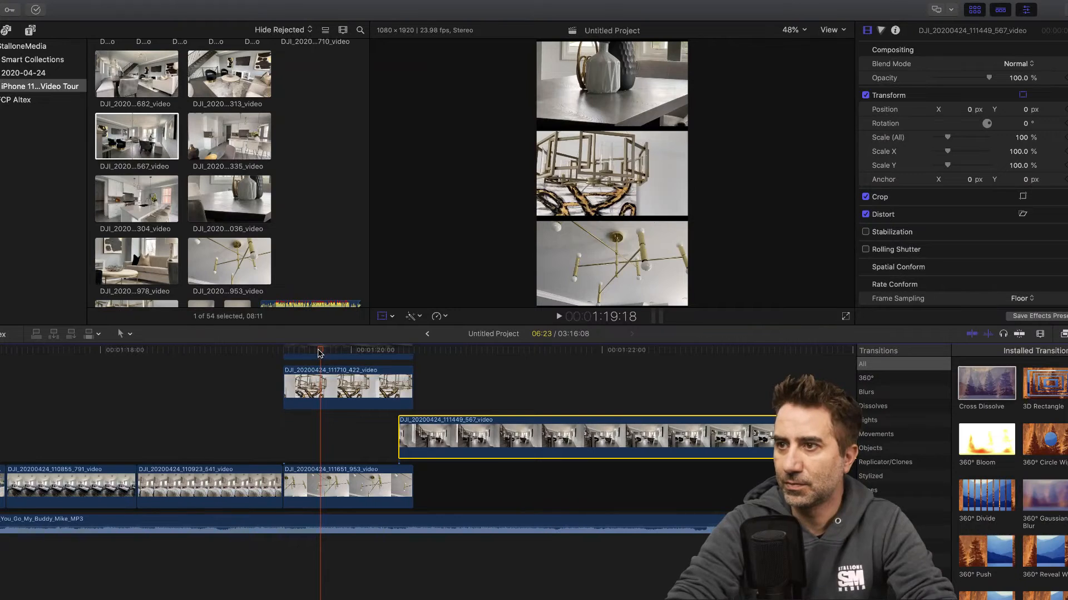
- Cut clip 111449_567 about 3 seconds in and delete the part after the cut
{"action": "left_click_drag", "start_coordinate": [320, 353], "coordinate": [438, 362]}
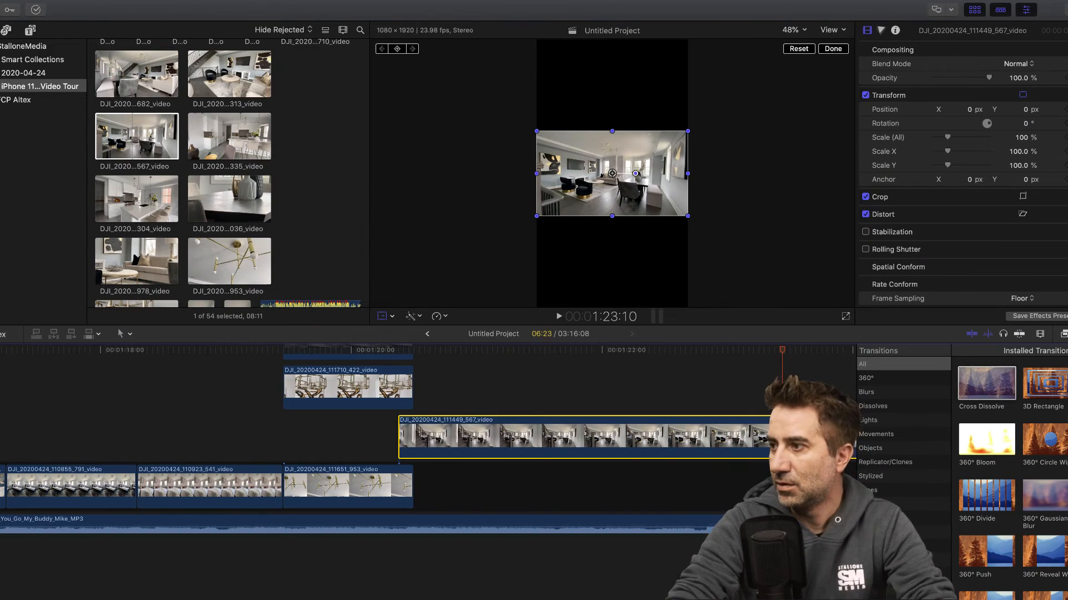
{"action": "key", "text": "b"}
{"action": "left_click", "coordinate": [774, 438]}
{"action": "key", "text": "a"}
{"action": "left_click", "coordinate": [809, 438]}
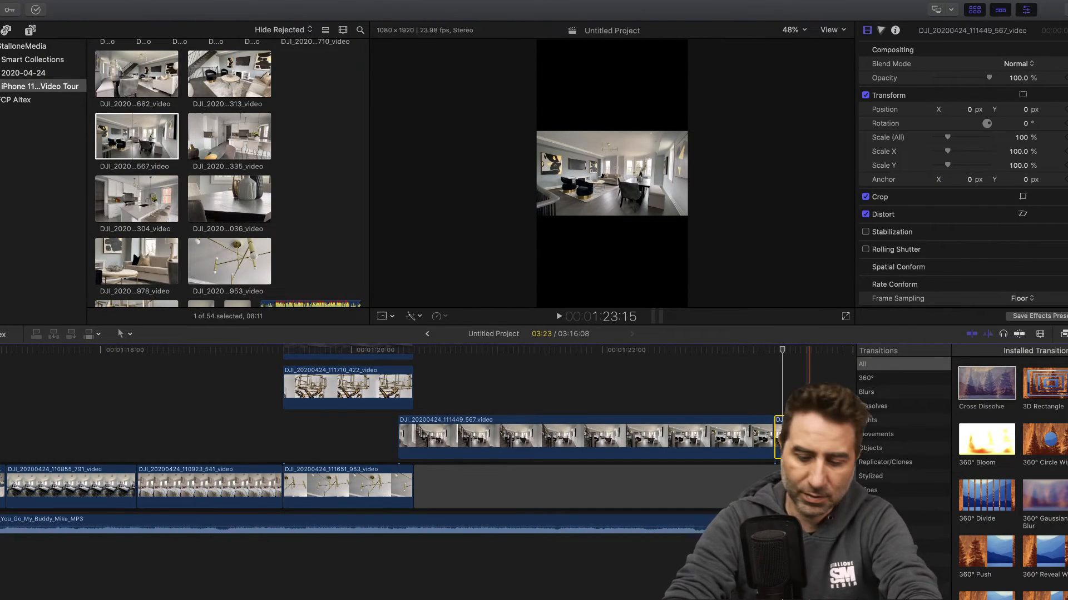
{"action": "key", "text": "Delete"}
- Connect the selected range of clip 111412_682 above the living room clip near its start, and remove its detached audio
{"action": "scroll", "coordinate": [429, 400], "scroll_direction": "up", "scroll_amount": 1}
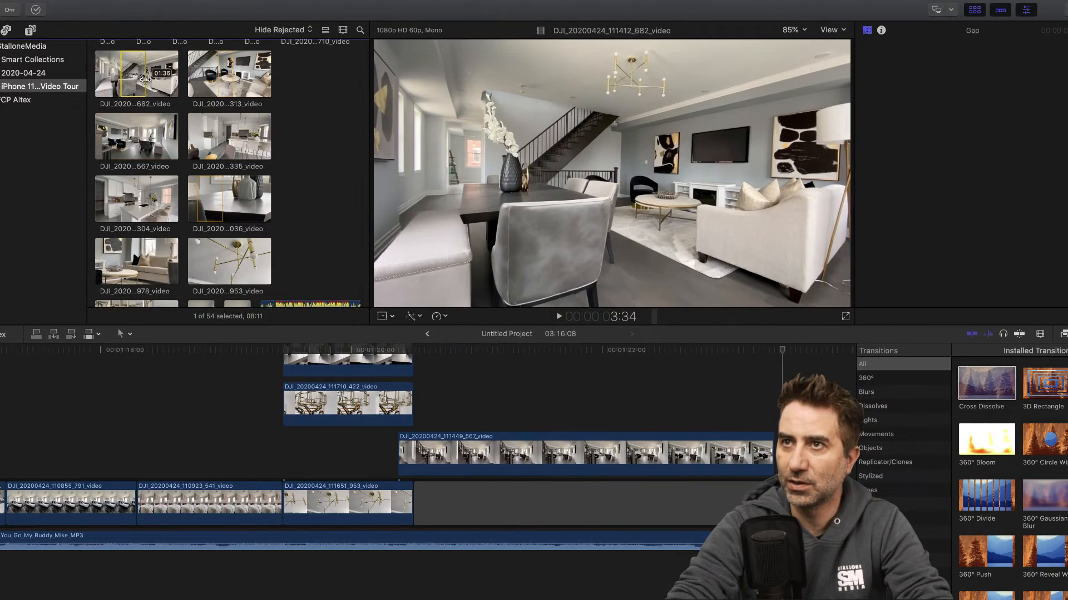
{"action": "left_click_drag", "start_coordinate": [145, 79], "coordinate": [399, 378]}
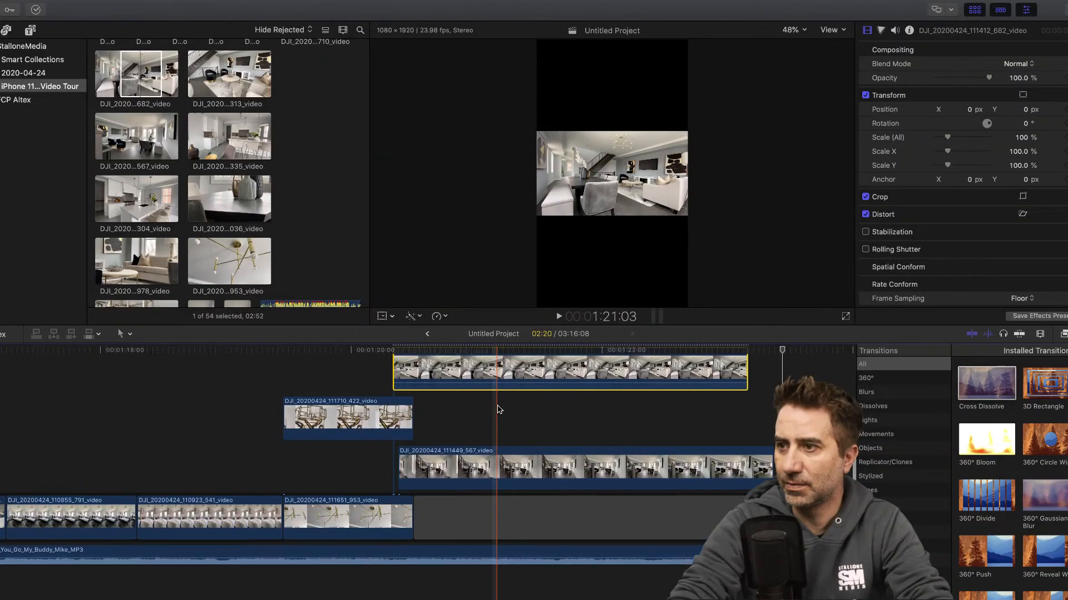
{"action": "right_click", "coordinate": [498, 367]}
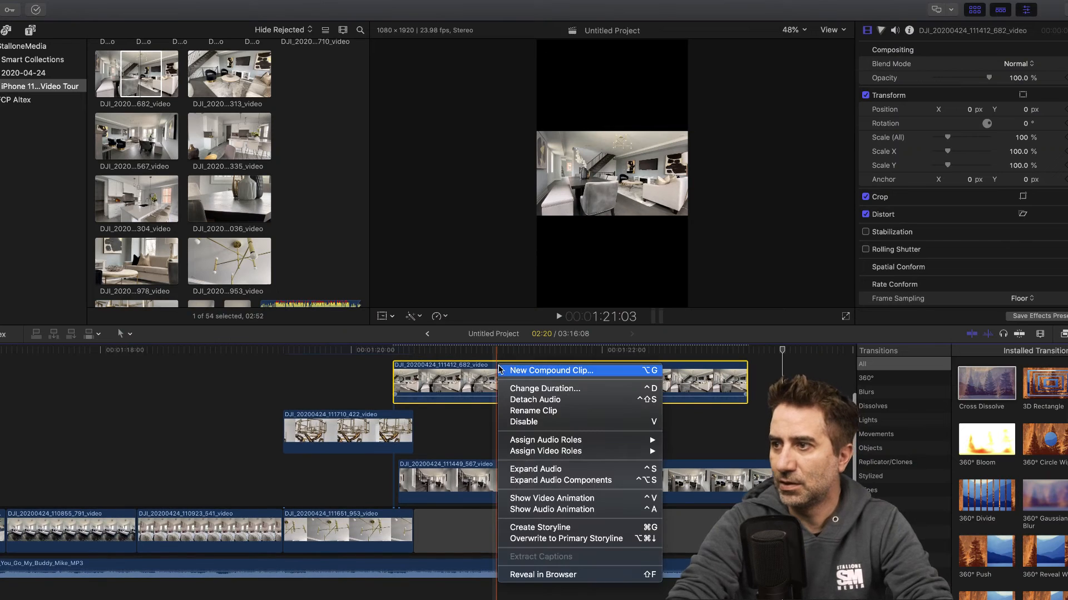
{"action": "left_click", "coordinate": [532, 400]}
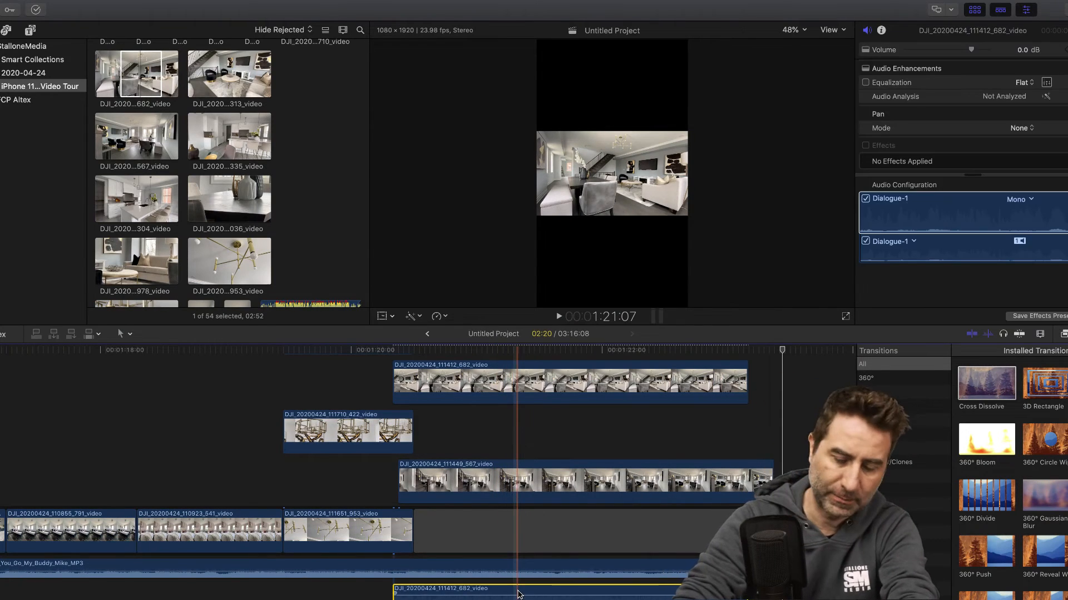
{"action": "key", "text": "Delete"}
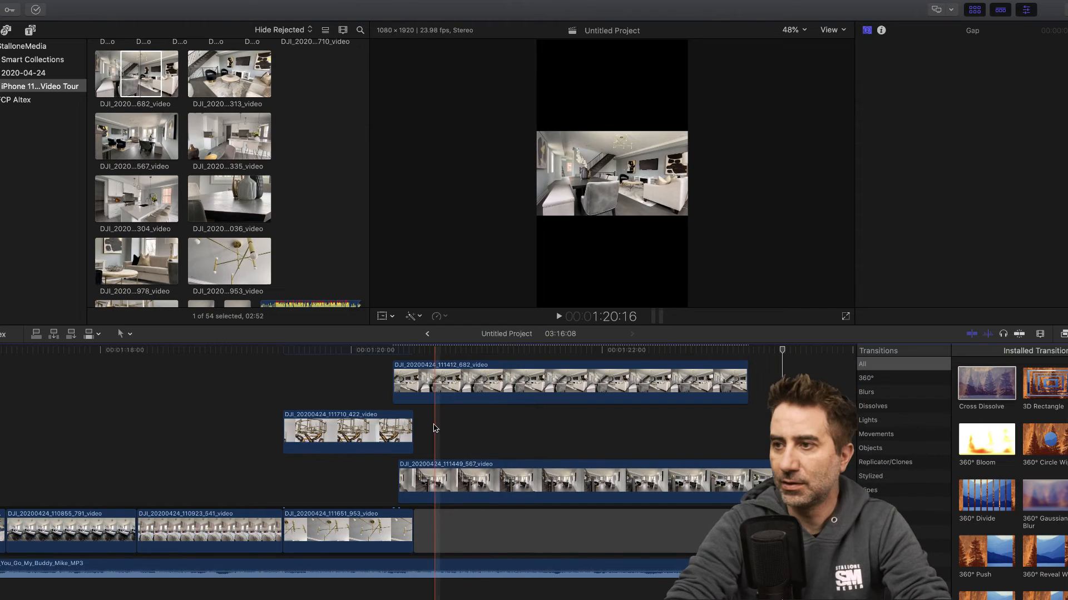
- Play back the overlap, and reposition clip 111412_682 to the top of the frame at about Y 657.2 px
{"action": "left_click", "coordinate": [382, 351]}
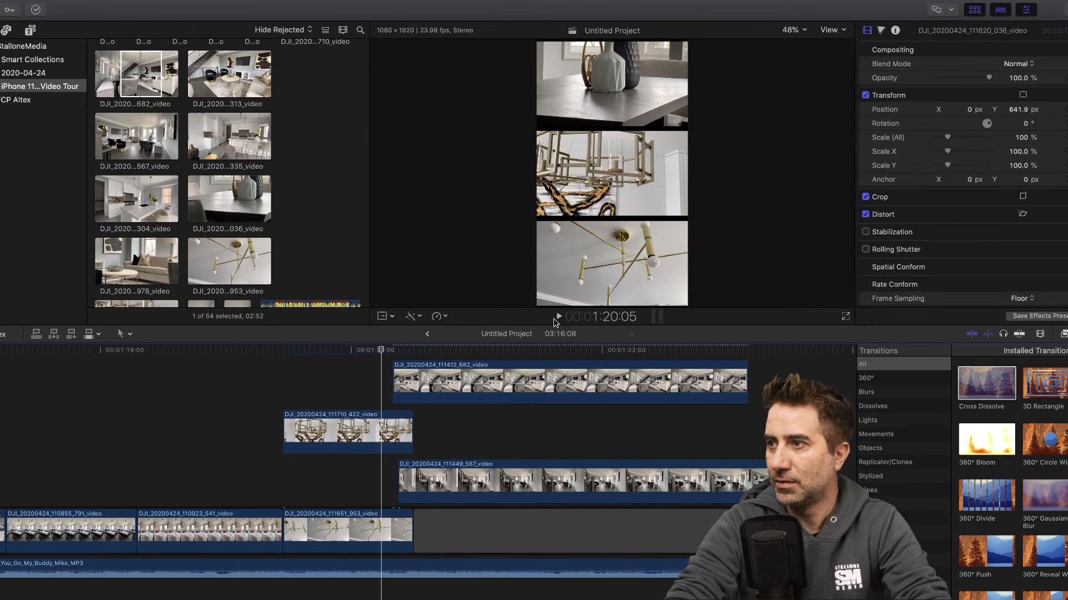
{"action": "left_click", "coordinate": [559, 316]}
{"action": "left_click", "coordinate": [559, 317]}
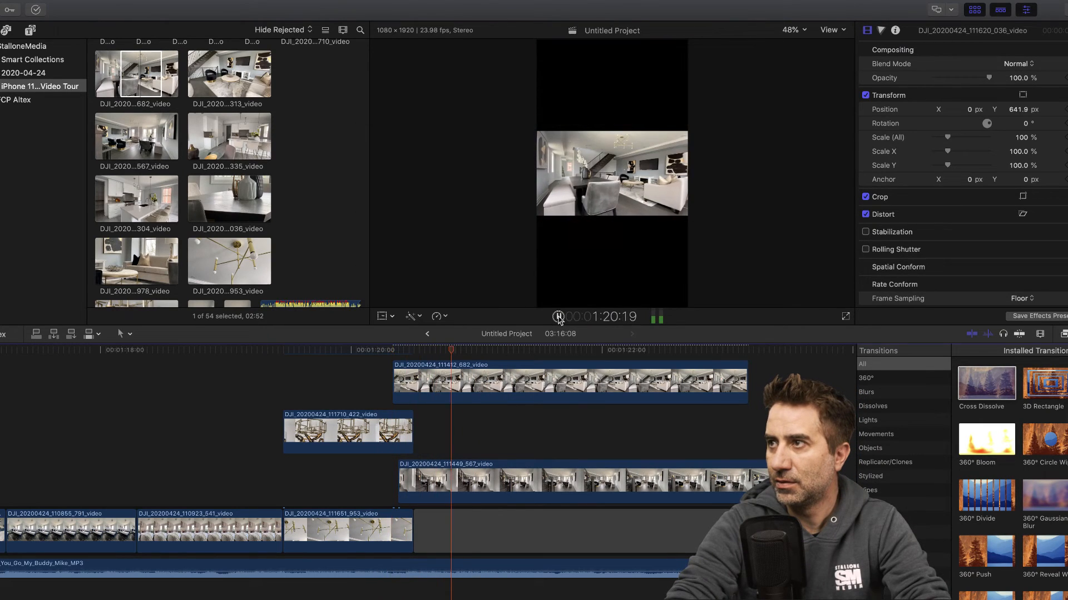
{"action": "left_click", "coordinate": [456, 382]}
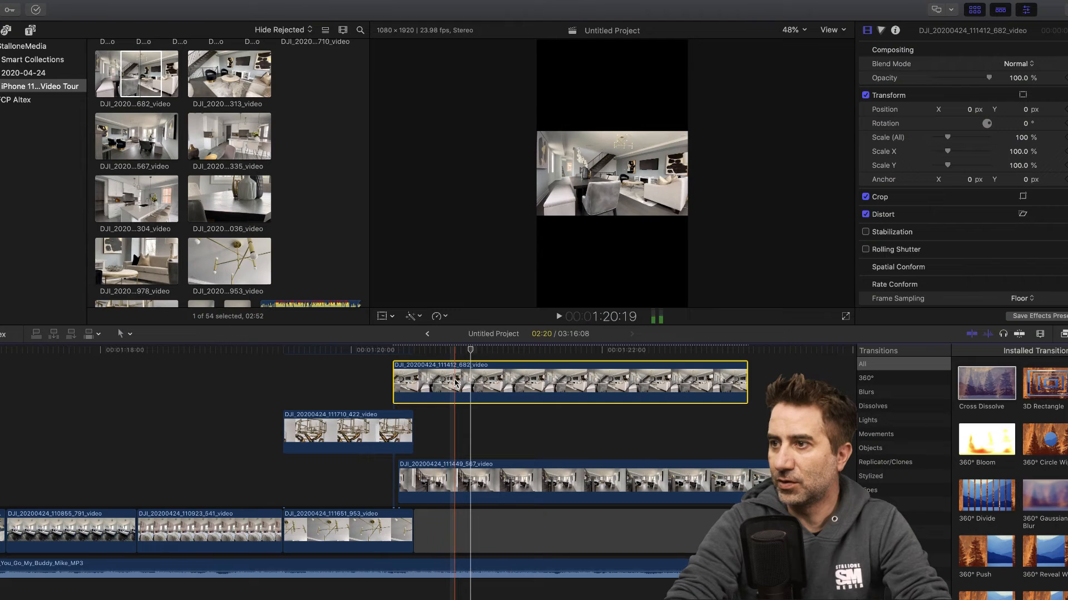
{"action": "left_click", "coordinate": [383, 316]}
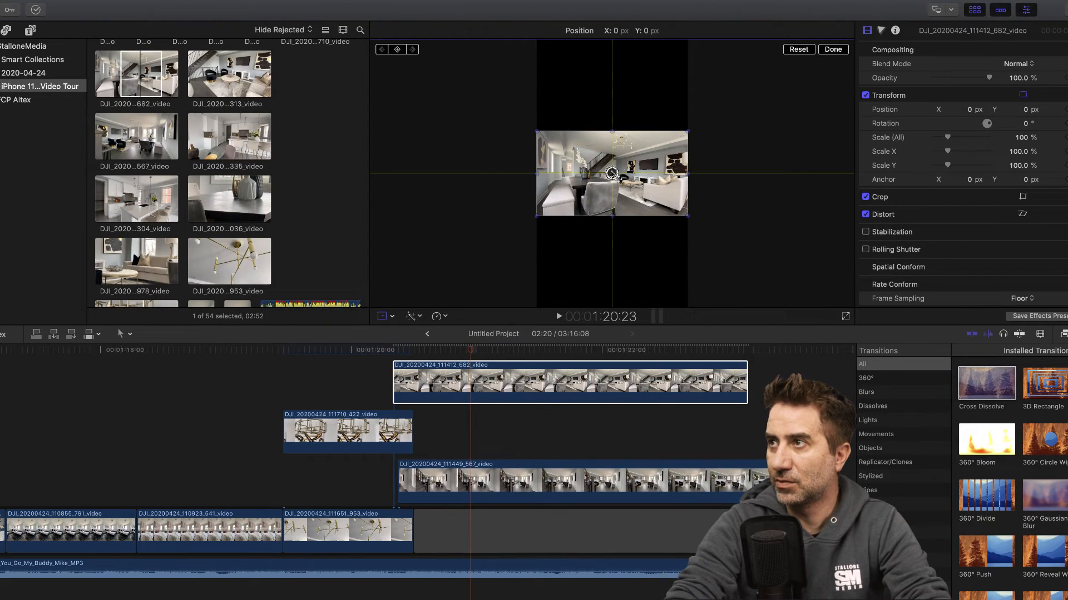
{"action": "left_click_drag", "start_coordinate": [611, 176], "coordinate": [612, 81]}
- Extend clip 111620_036 to about 1:21:03, move clip 111412_682 above it to start at about 1:20:18, and play the section
{"action": "left_click", "coordinate": [363, 355]}
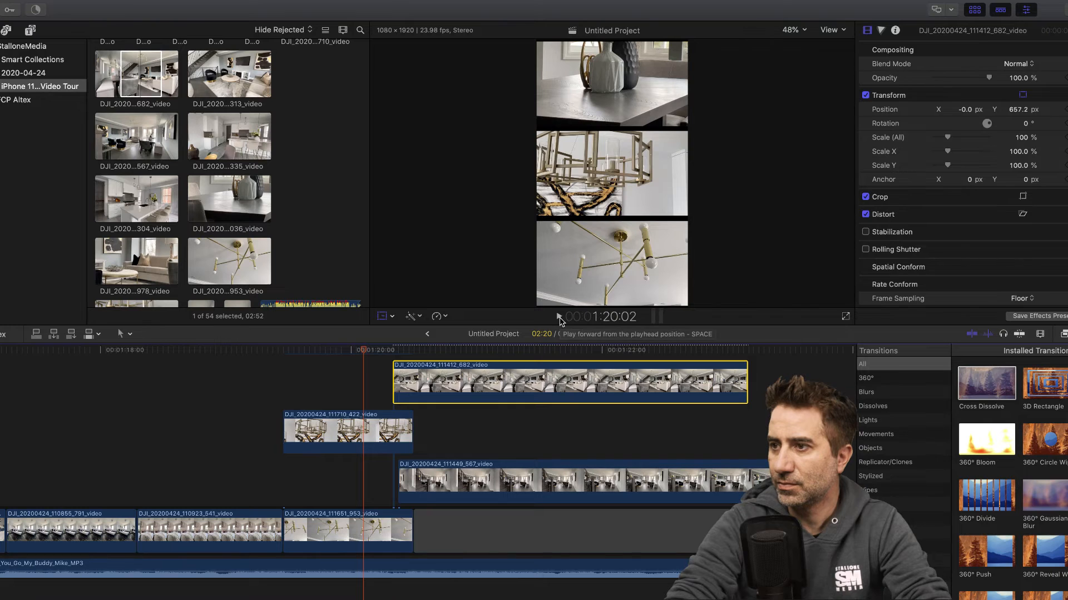
{"action": "scroll", "coordinate": [534, 428], "scroll_direction": "up", "scroll_amount": 2}
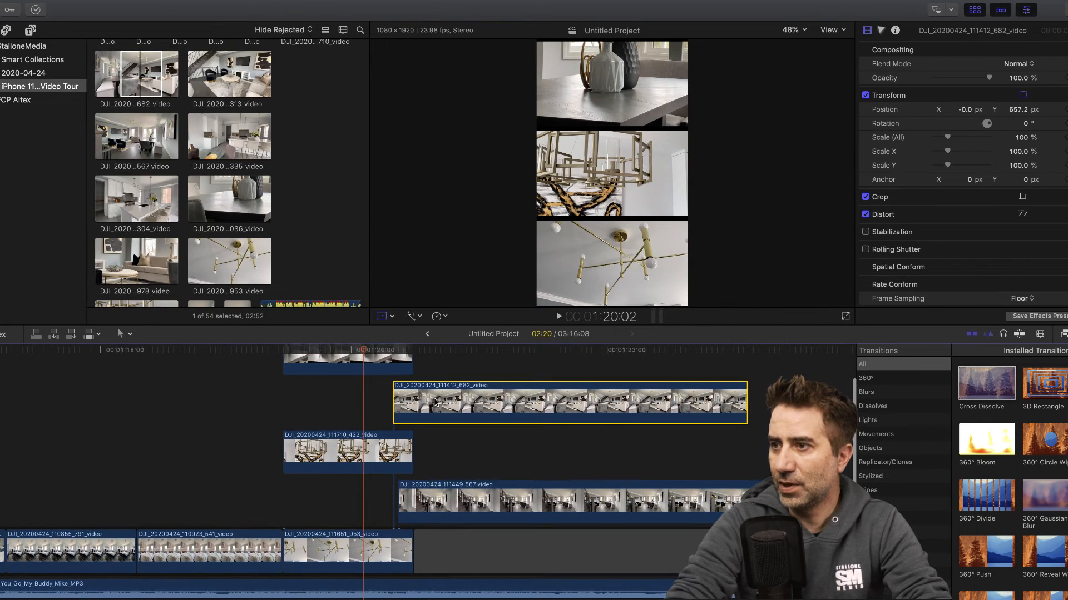
{"action": "left_click_drag", "start_coordinate": [411, 364], "coordinate": [491, 364]}
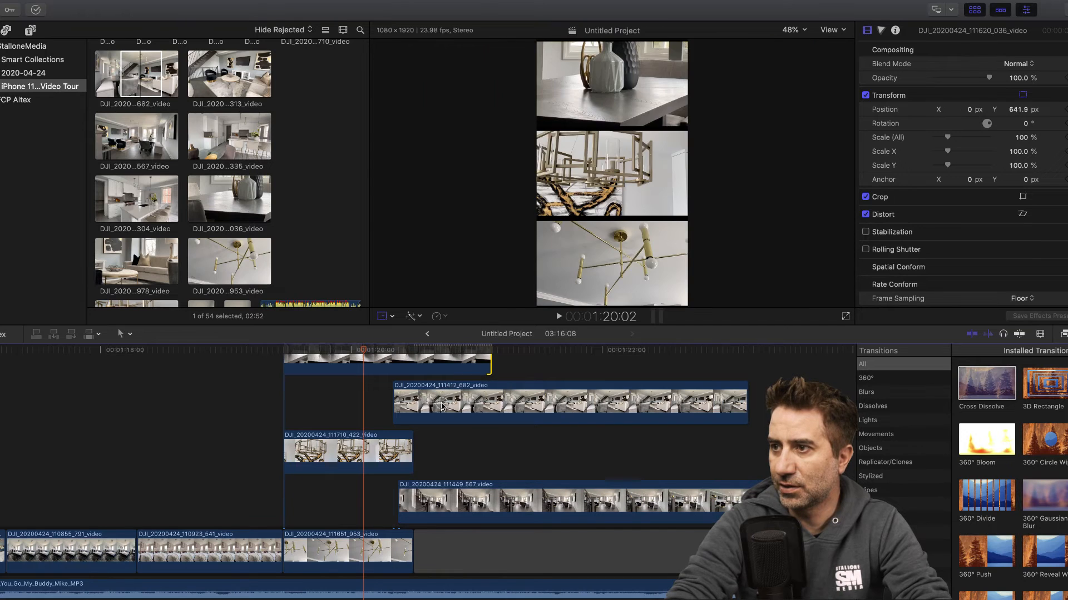
{"action": "left_click_drag", "start_coordinate": [443, 407], "coordinate": [491, 348]}
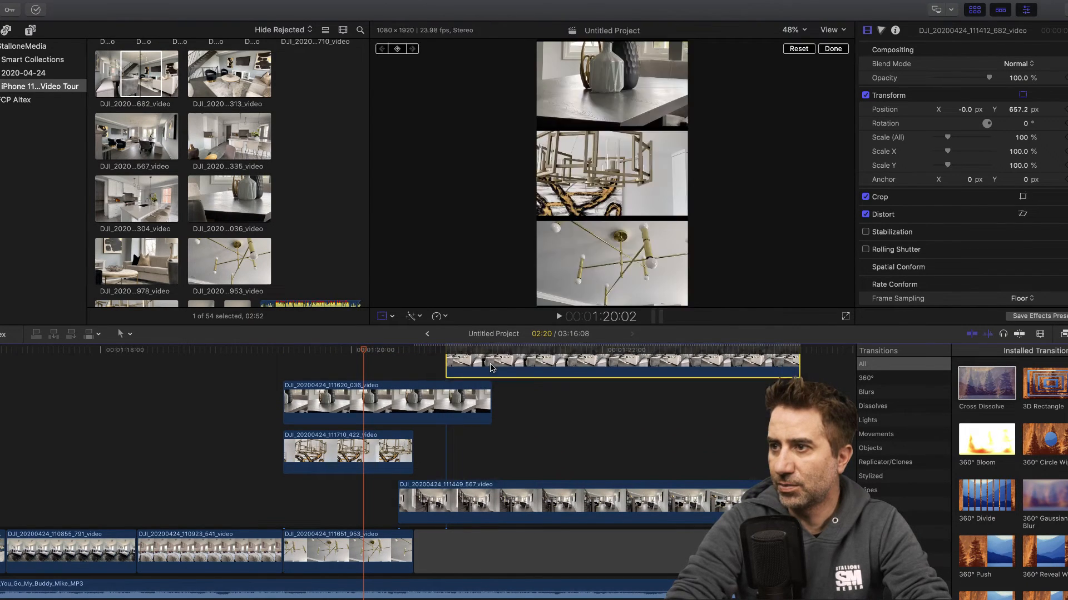
{"action": "left_click", "coordinate": [560, 316]}
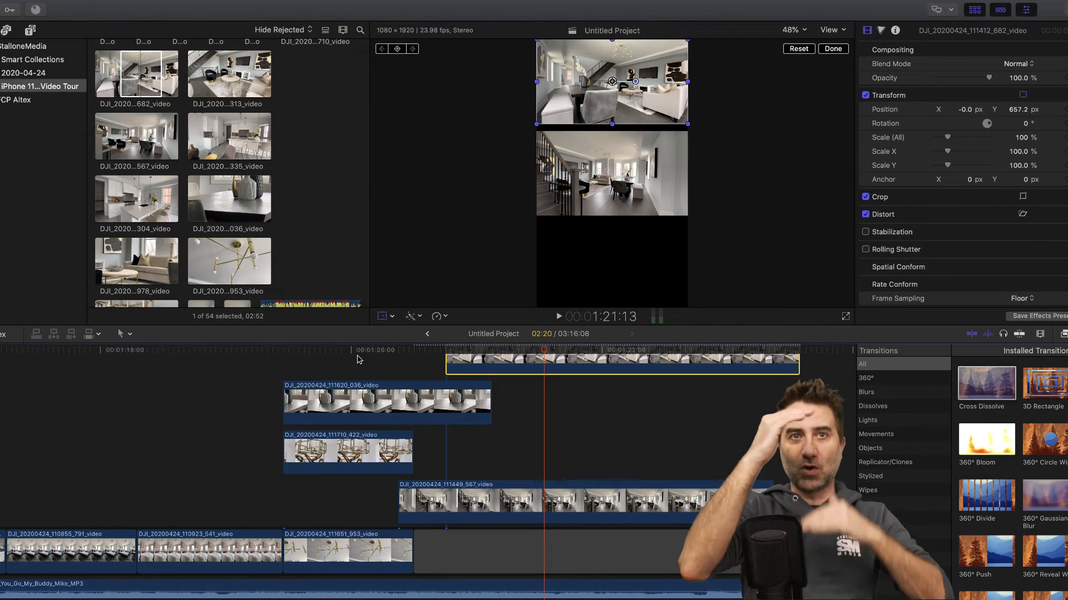
- Extend clip 111710_422 slightly past the end of the chandelier clip in the primary storyline
{"action": "scroll", "coordinate": [357, 360], "scroll_direction": "left", "scroll_amount": 2}
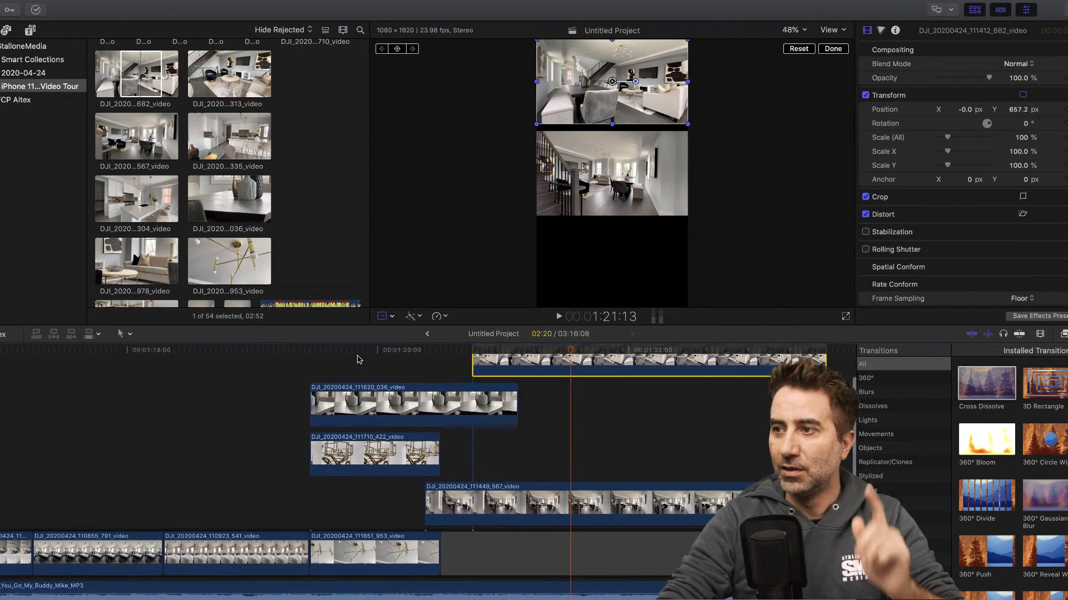
{"action": "scroll", "coordinate": [357, 359], "scroll_direction": "left", "scroll_amount": 4}
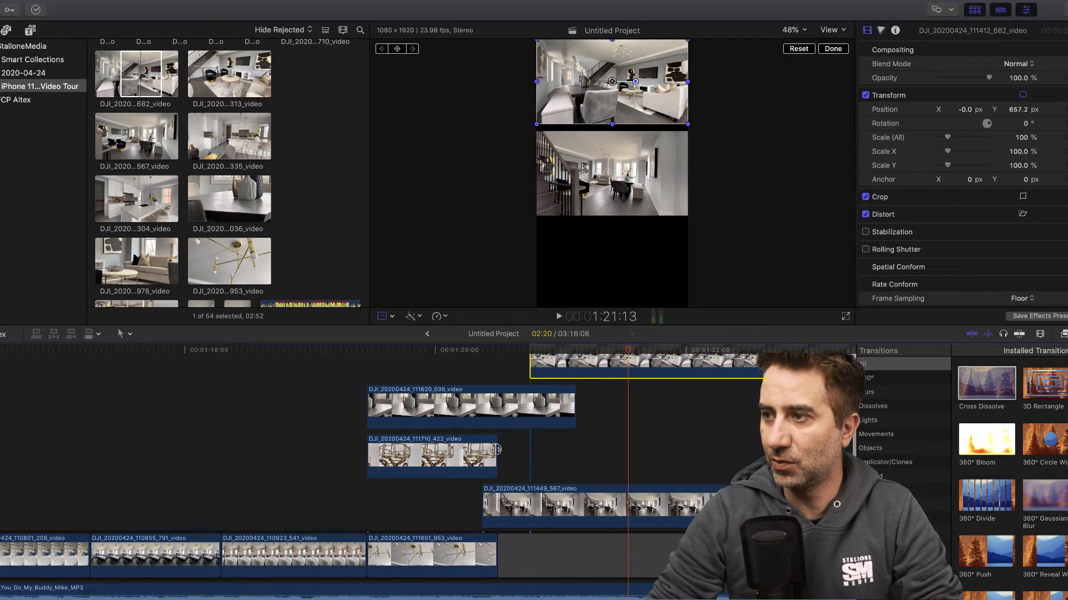
{"action": "left_click_drag", "start_coordinate": [494, 450], "coordinate": [502, 454]}
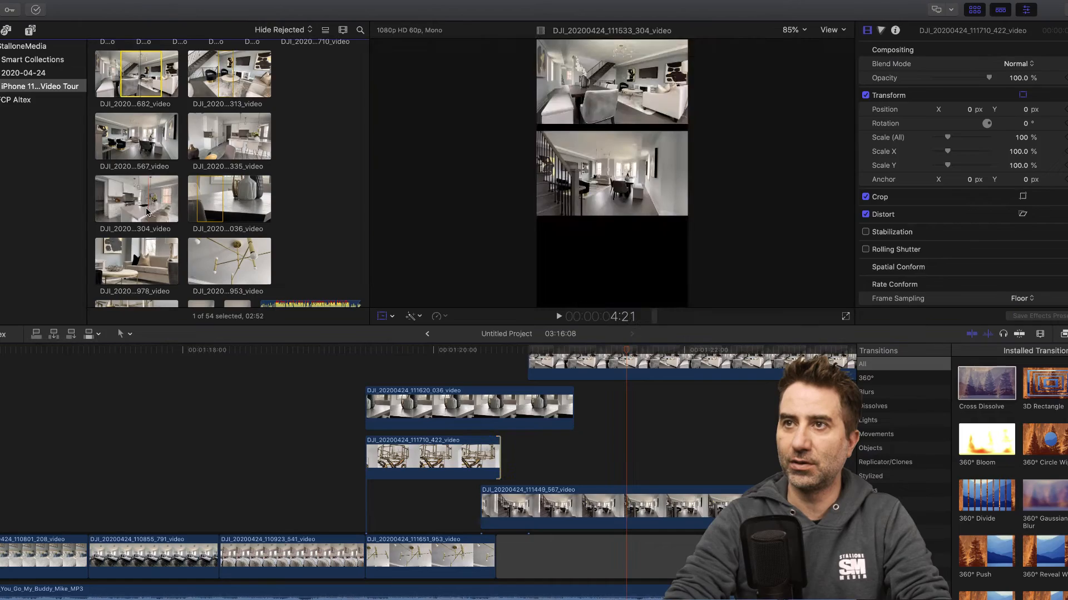
- Find kitchen clip 111502_335 among the event's clips and connect it above the primary storyline, starting at about 1:20:16
{"action": "scroll", "coordinate": [156, 206], "scroll_direction": "up", "scroll_amount": 3}
{"action": "scroll", "coordinate": [163, 204], "scroll_direction": "down", "scroll_amount": 1}
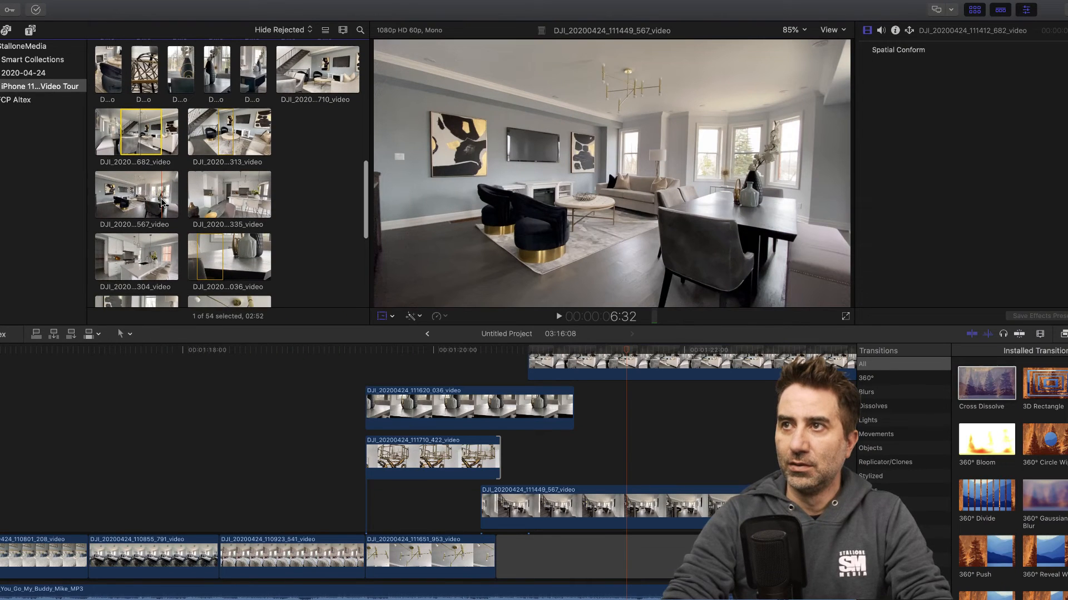
{"action": "scroll", "coordinate": [133, 233], "scroll_direction": "down", "scroll_amount": 8}
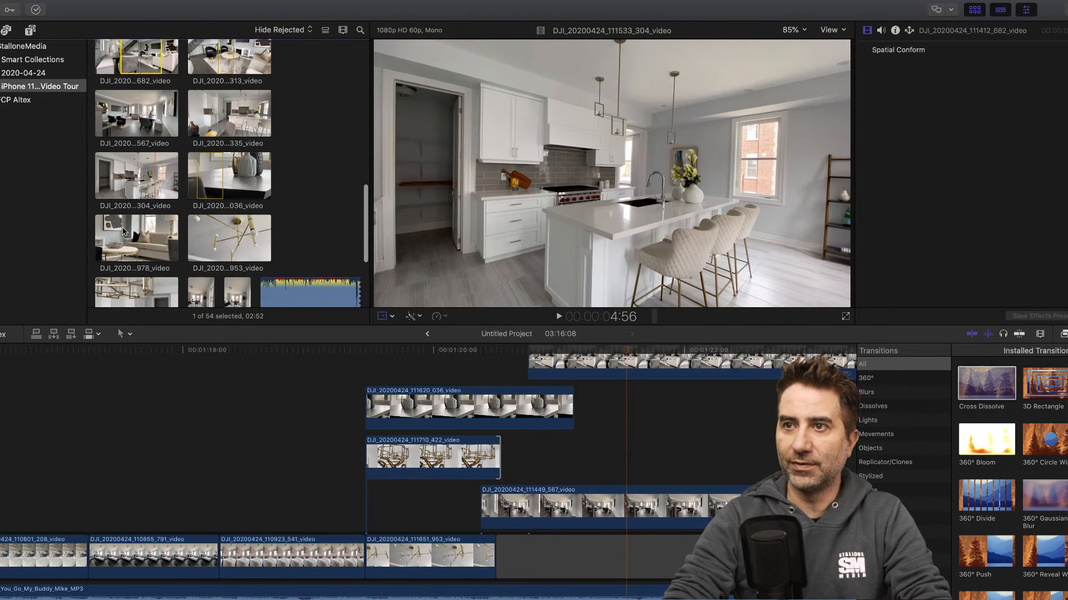
{"action": "scroll", "coordinate": [125, 230], "scroll_direction": "down", "scroll_amount": 4}
{"action": "scroll", "coordinate": [123, 223], "scroll_direction": "up", "scroll_amount": 10}
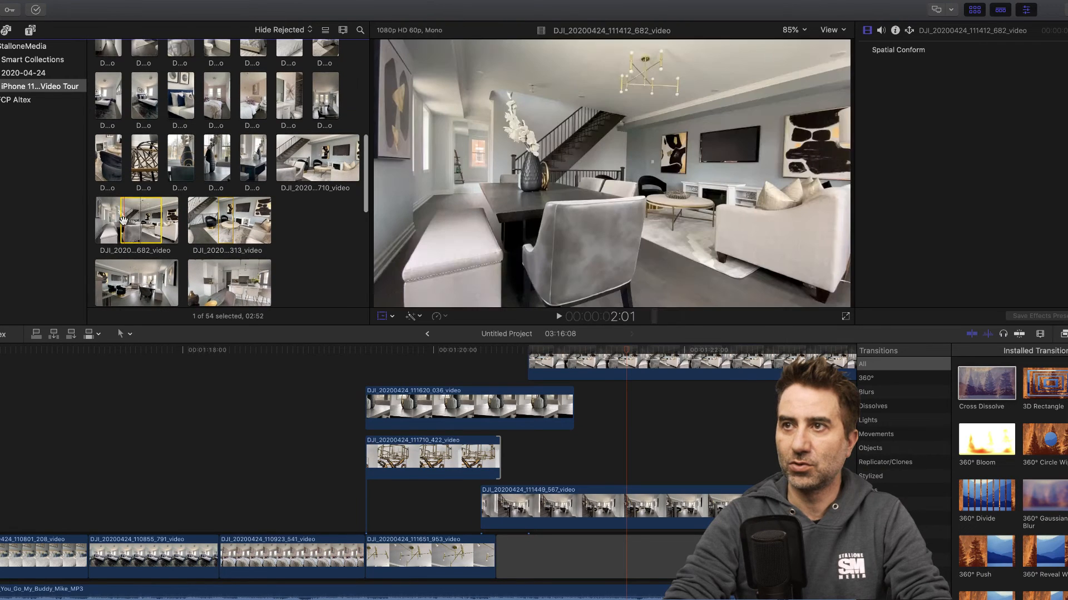
{"action": "scroll", "coordinate": [124, 220], "scroll_direction": "up", "scroll_amount": 3}
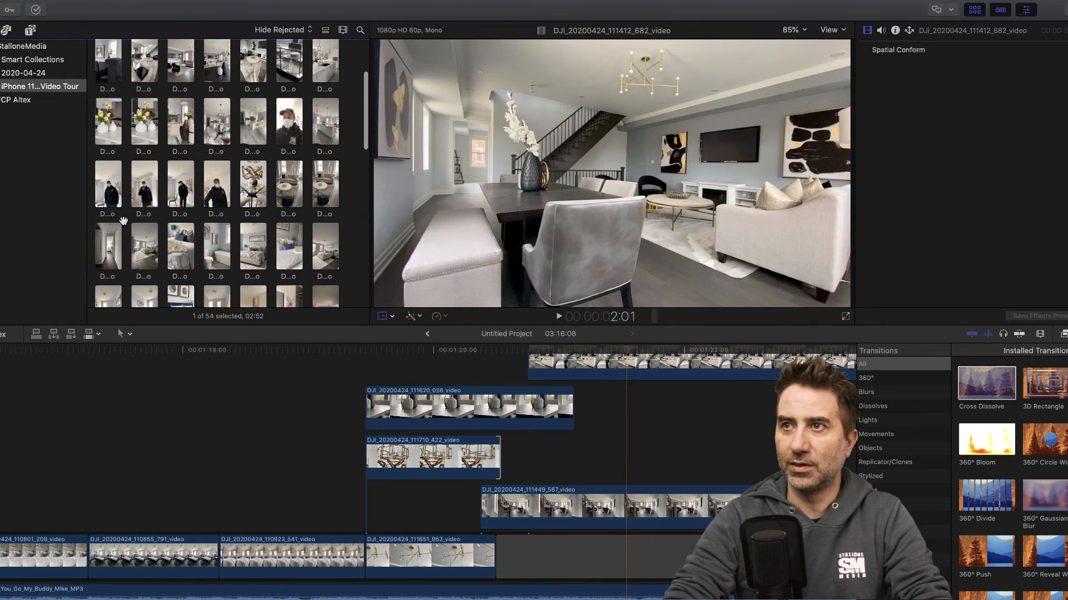
{"action": "scroll", "coordinate": [125, 225], "scroll_direction": "down", "scroll_amount": 8}
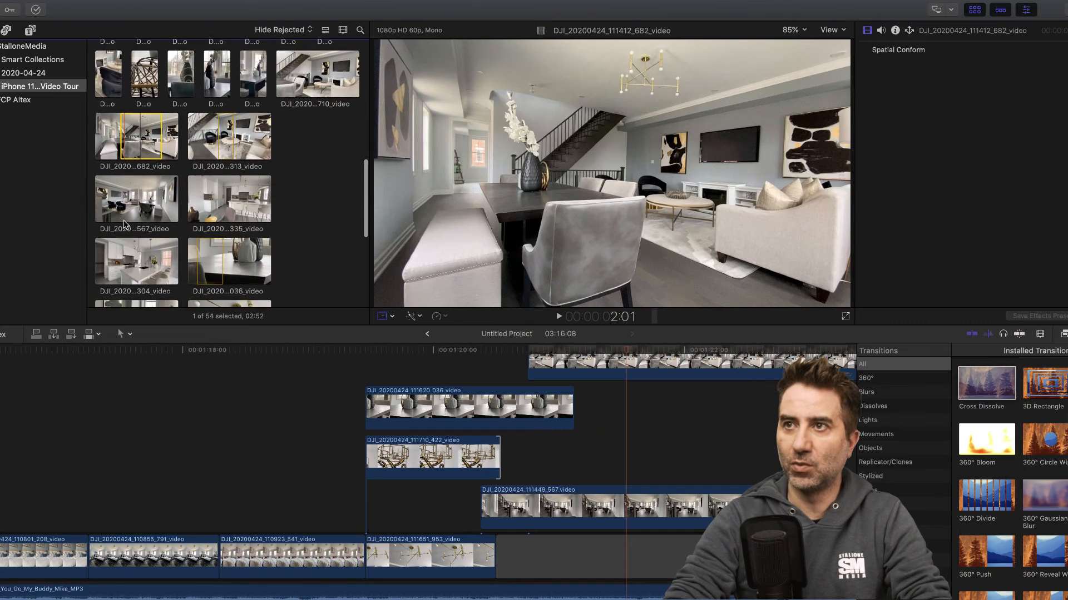
{"action": "left_click", "coordinate": [248, 151]}
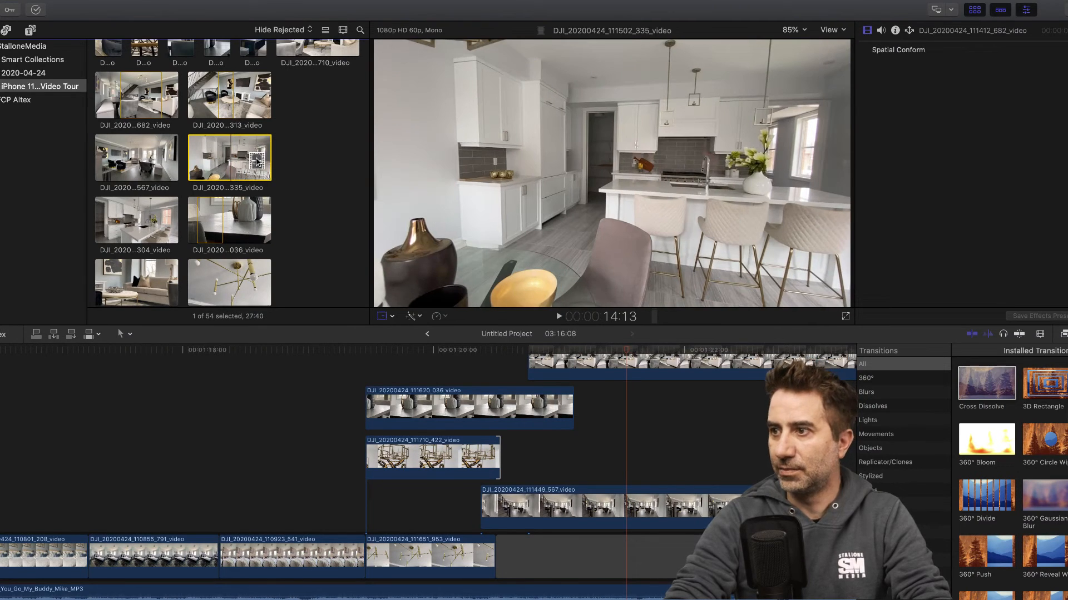
{"action": "left_click_drag", "start_coordinate": [257, 162], "coordinate": [519, 365]}
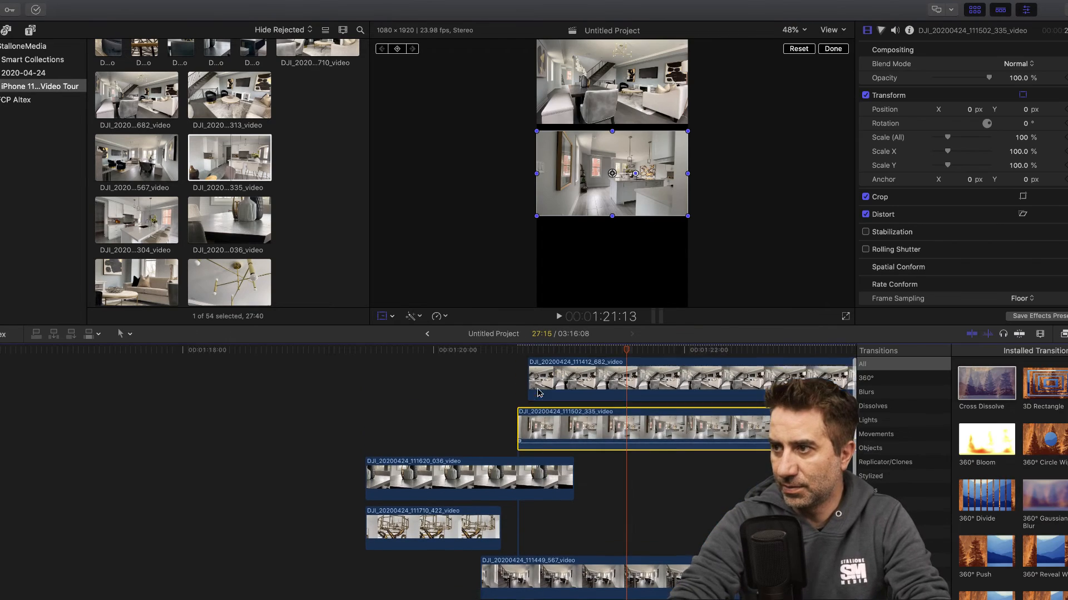
- Detach the audio of clip 111502_335 and delete the detached audio below the music track
{"action": "scroll", "coordinate": [538, 393], "scroll_direction": "up", "scroll_amount": 1}
{"action": "right_click", "coordinate": [580, 435]}
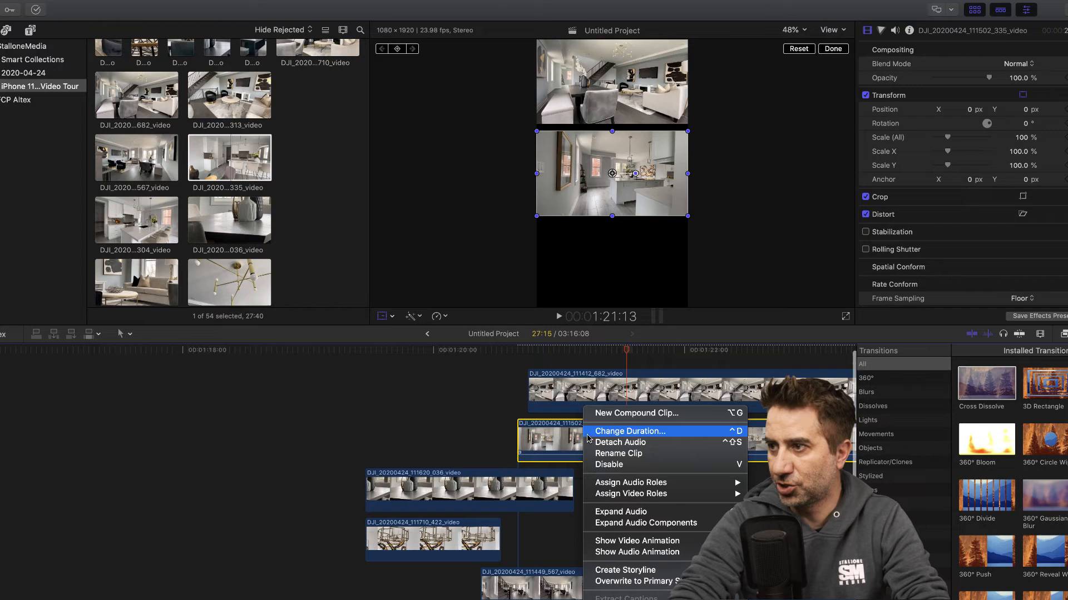
{"action": "left_click", "coordinate": [632, 444]}
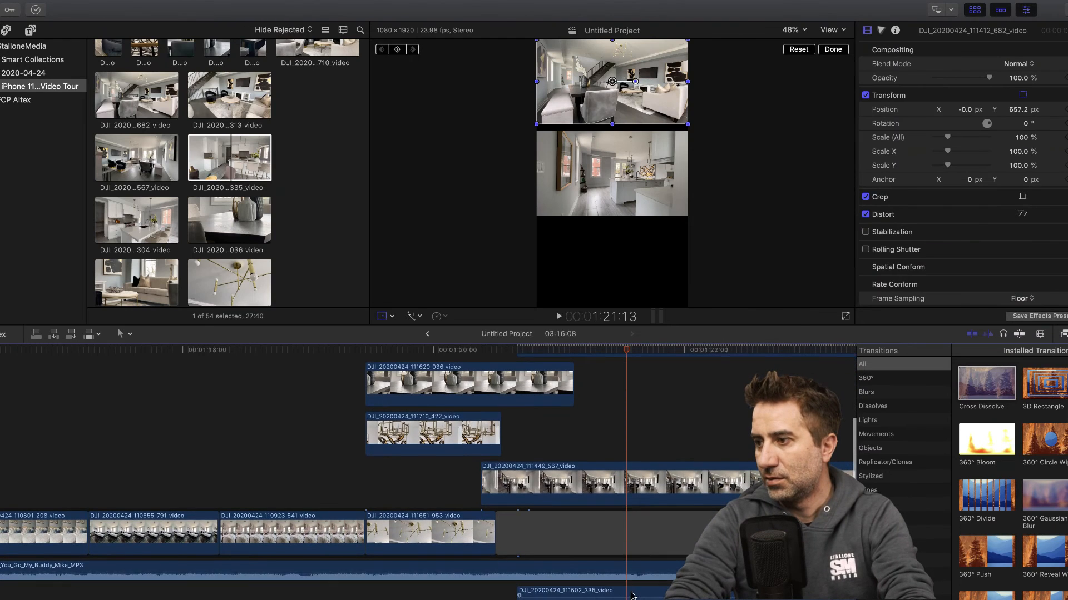
{"action": "key", "text": "Delete"}
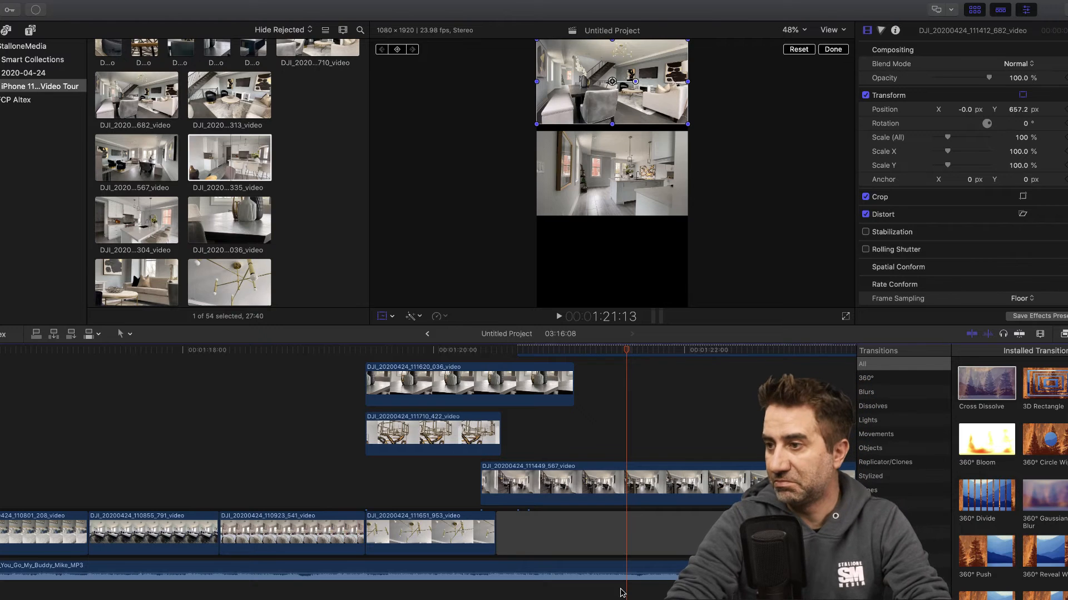
{"action": "scroll", "coordinate": [565, 519], "scroll_direction": "up", "scroll_amount": 5}
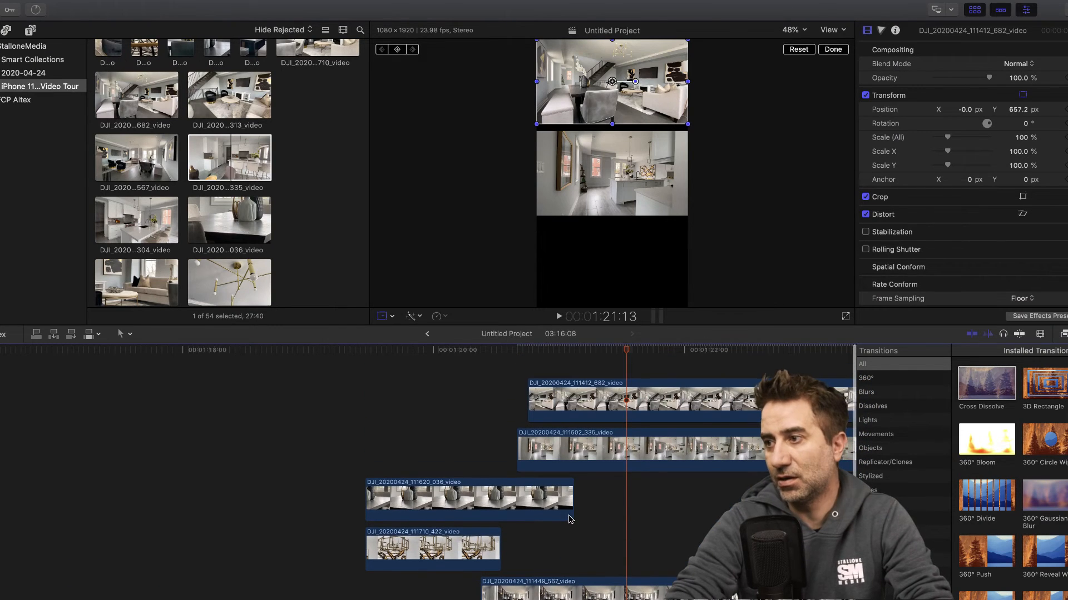
- Move the picture of clip 111412_682 to the bottom of the frame at about Y -660.5 px
{"action": "scroll", "coordinate": [572, 401], "scroll_direction": "right", "scroll_amount": 1}
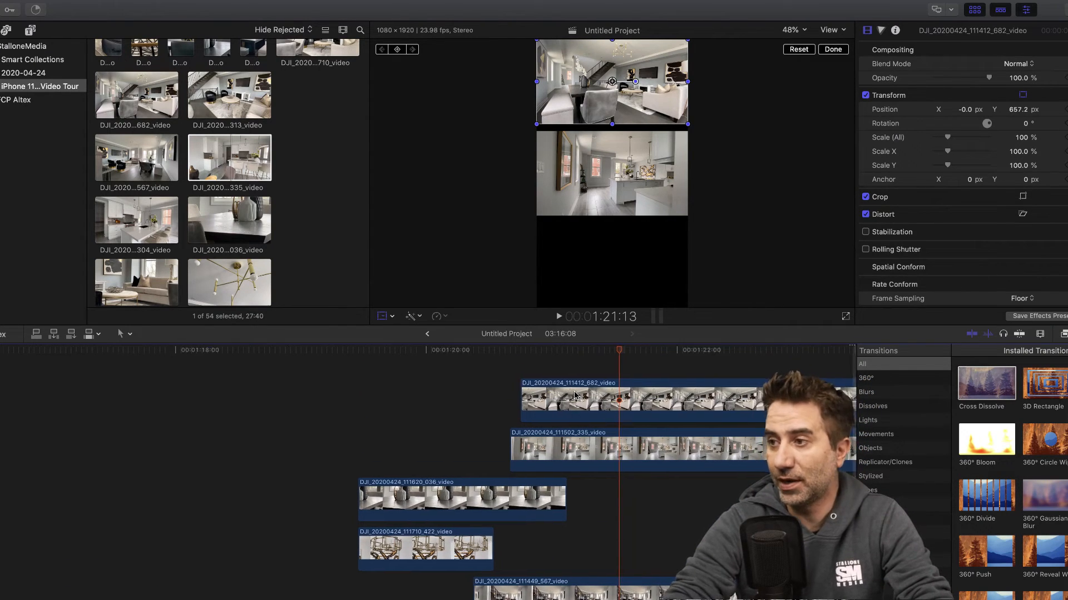
{"action": "scroll", "coordinate": [523, 541], "scroll_direction": "down", "scroll_amount": 1}
{"action": "scroll", "coordinate": [523, 542], "scroll_direction": "up", "scroll_amount": 1}
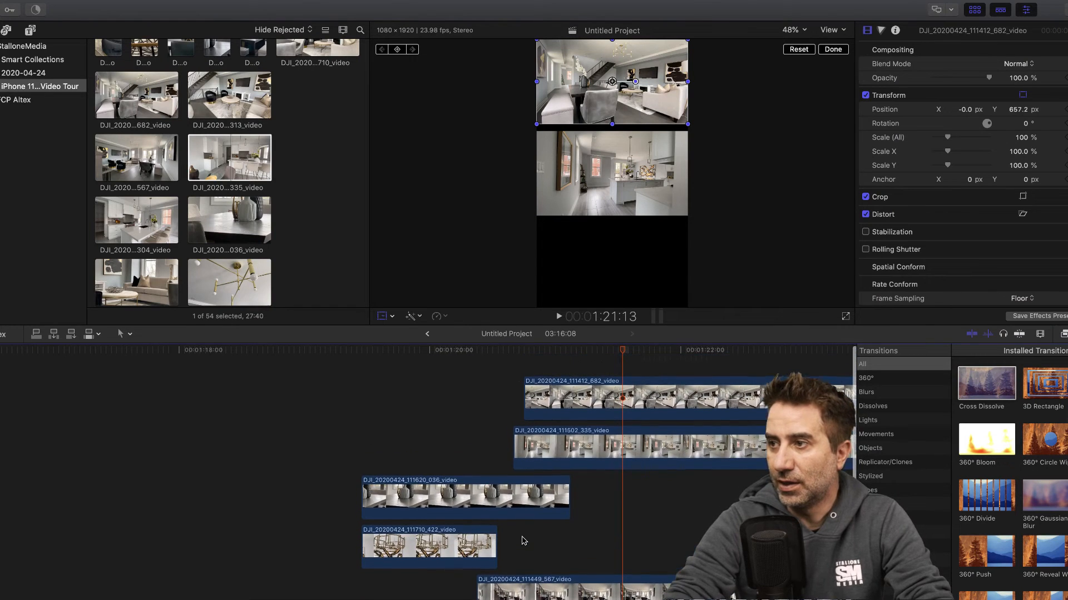
{"action": "left_click", "coordinate": [604, 402]}
{"action": "left_click_drag", "start_coordinate": [613, 92], "coordinate": [612, 267]}
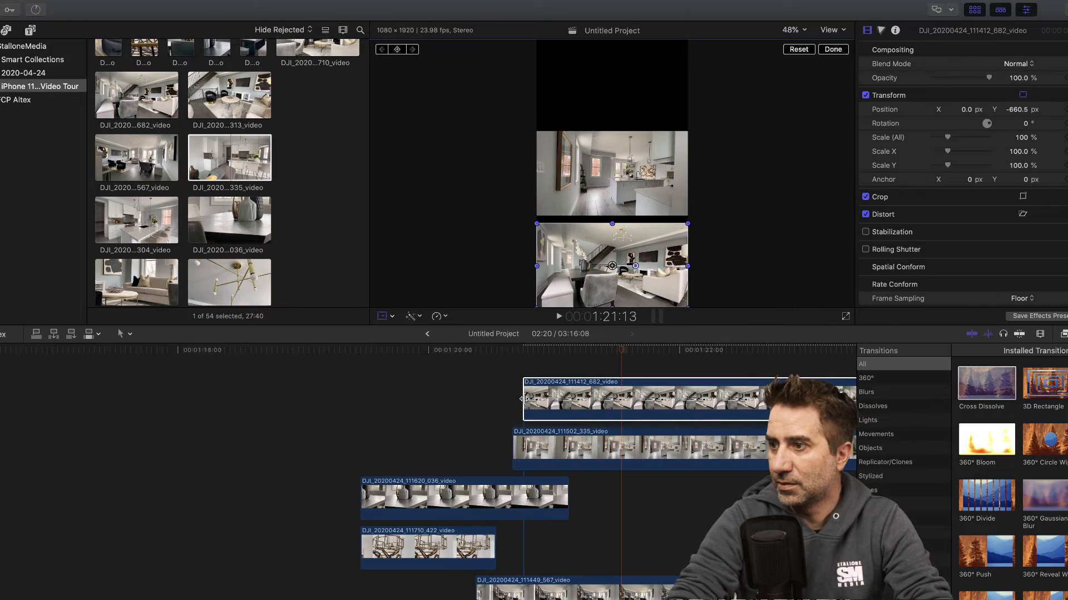
- Extend chandelier clip 111651_953 in the primary storyline to end at about 1:21:19
{"action": "scroll", "coordinate": [586, 396], "scroll_direction": "down", "scroll_amount": 3}
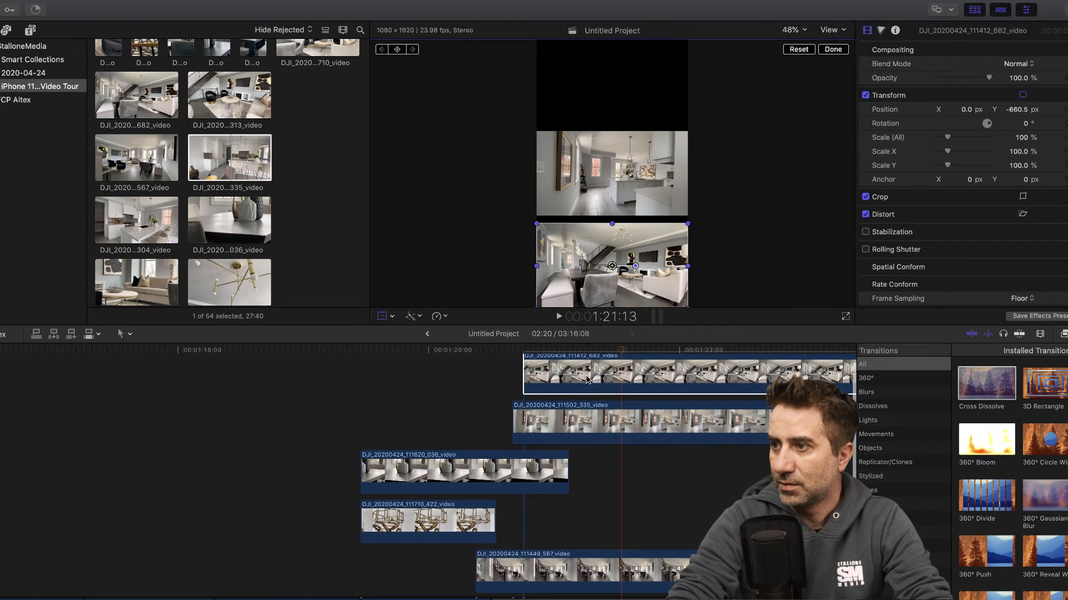
{"action": "scroll", "coordinate": [586, 380], "scroll_direction": "down", "scroll_amount": 2}
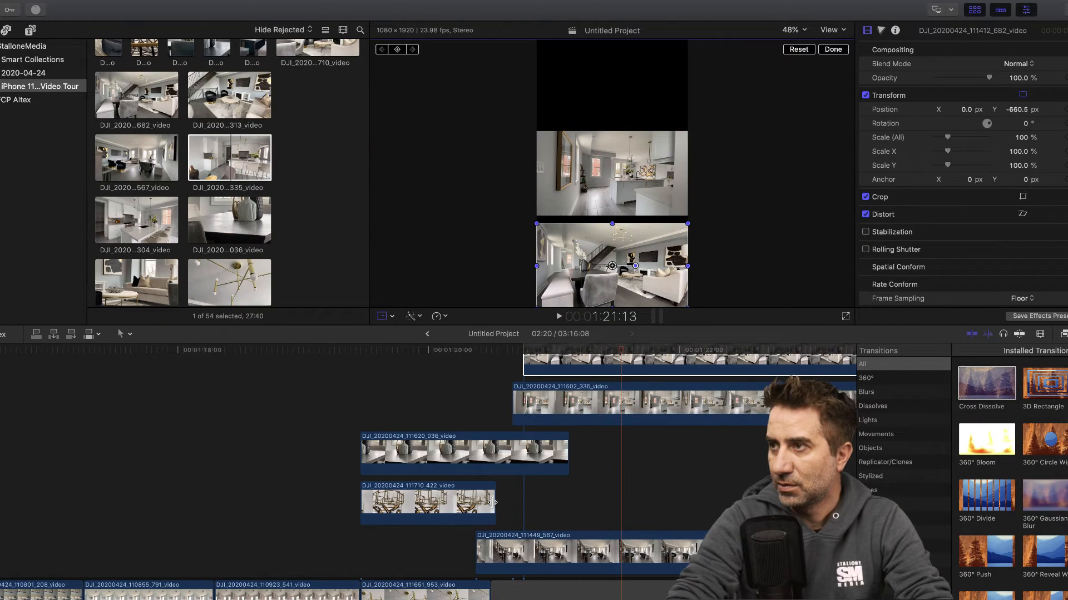
{"action": "scroll", "coordinate": [494, 503], "scroll_direction": "down", "scroll_amount": 4}
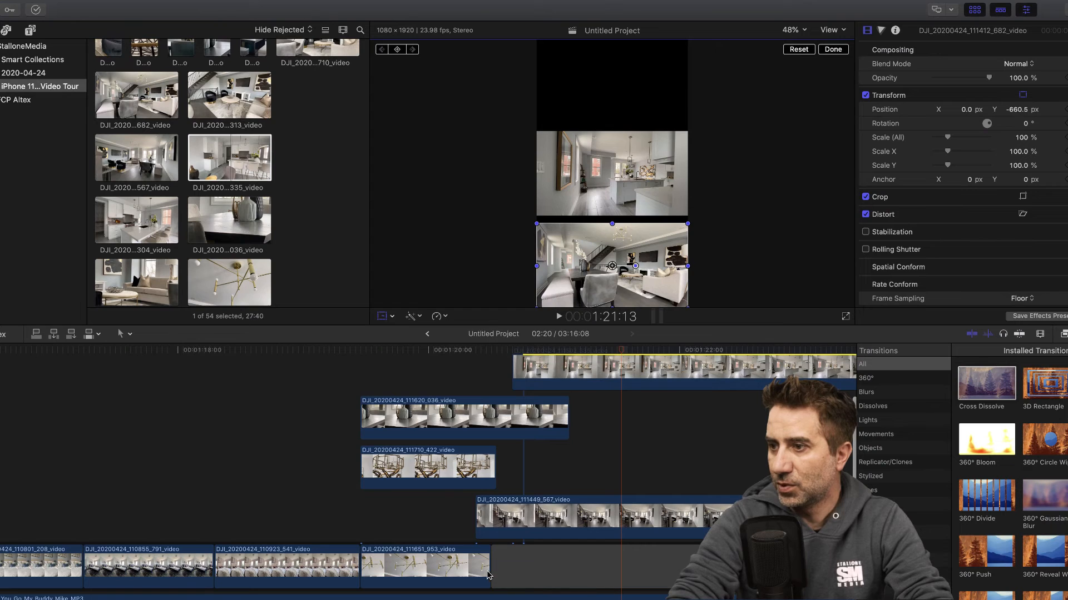
{"action": "left_click", "coordinate": [487, 571]}
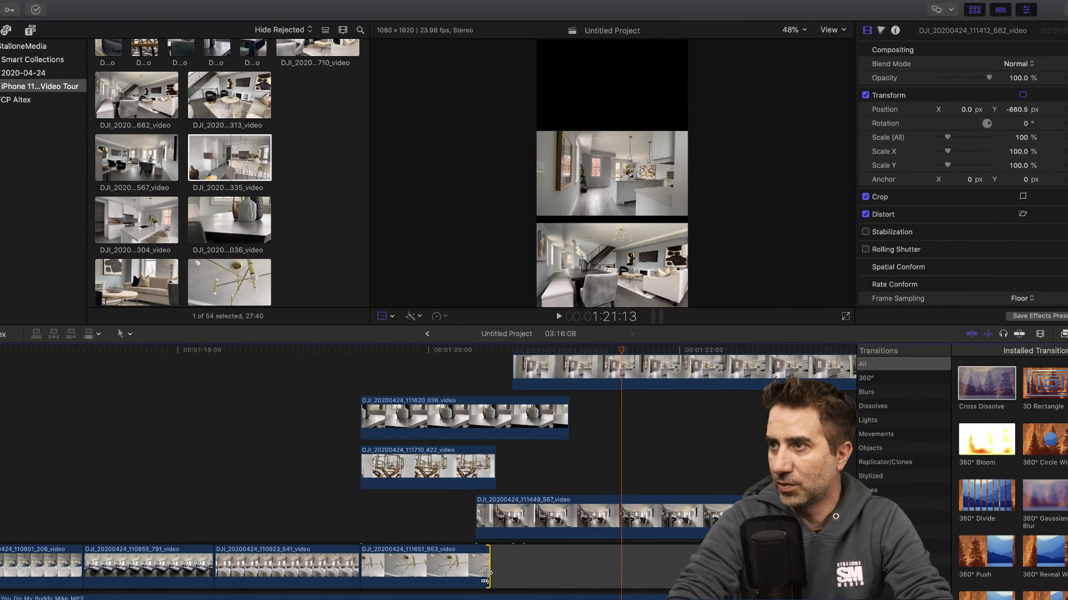
{"action": "left_click", "coordinate": [397, 350]}
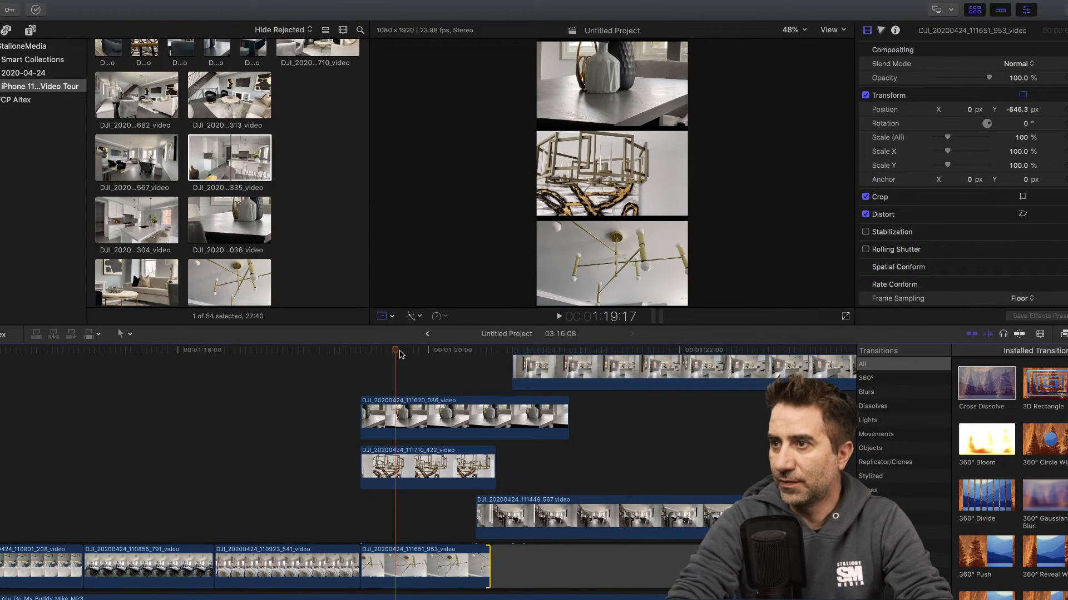
{"action": "left_click_drag", "start_coordinate": [396, 351], "coordinate": [387, 351]}
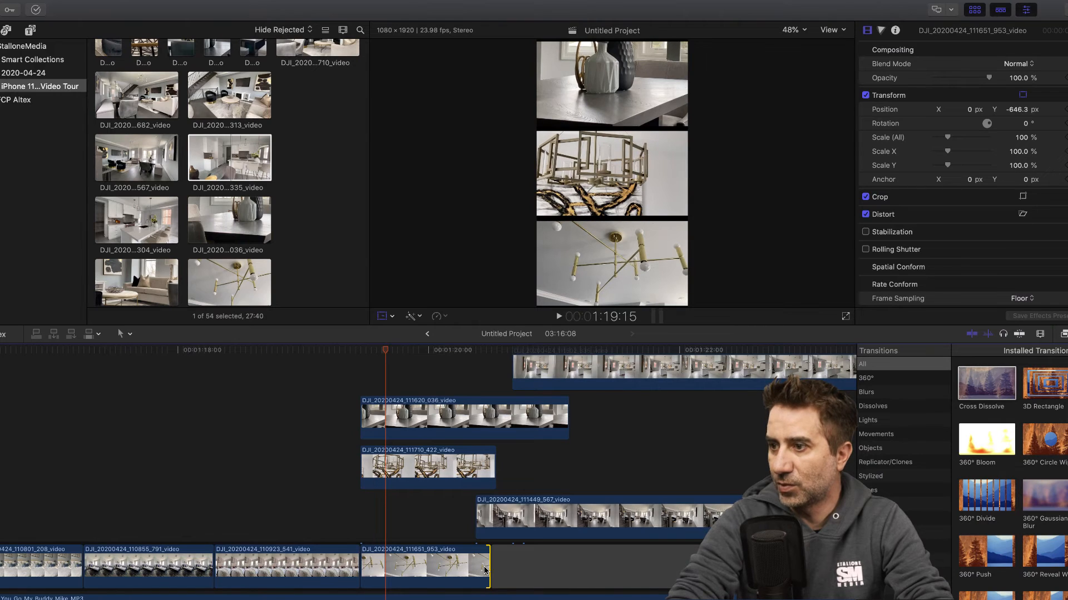
{"action": "left_click_drag", "start_coordinate": [488, 568], "coordinate": [654, 571]}
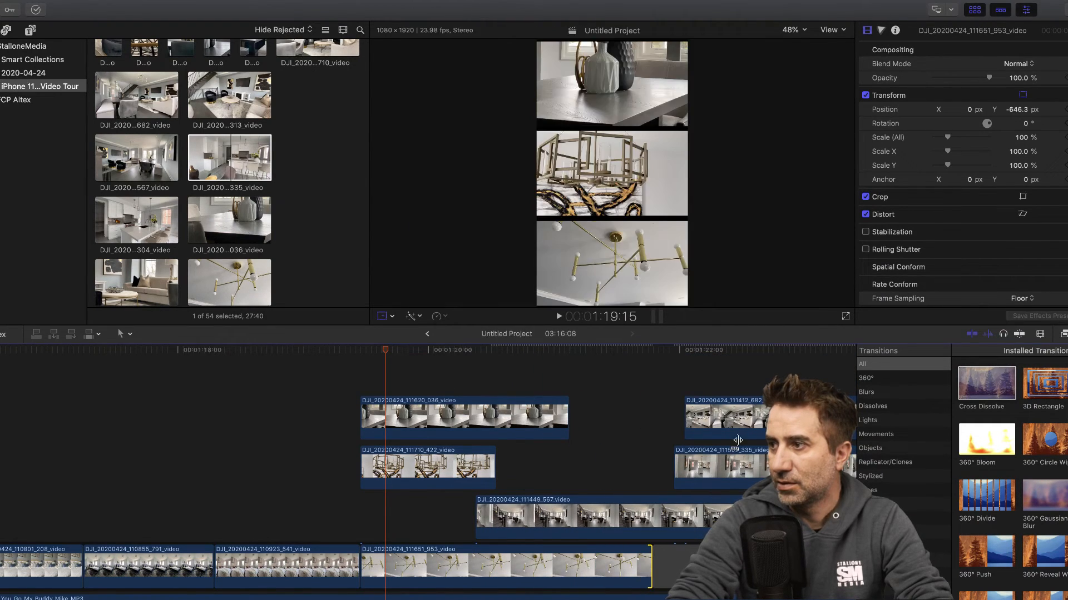
- Stagger the connected clips by moving 111412_682 to start at about 1:20:17 and 111502_335 at about 1:21:01
{"action": "left_click_drag", "start_coordinate": [730, 421], "coordinate": [563, 367]}
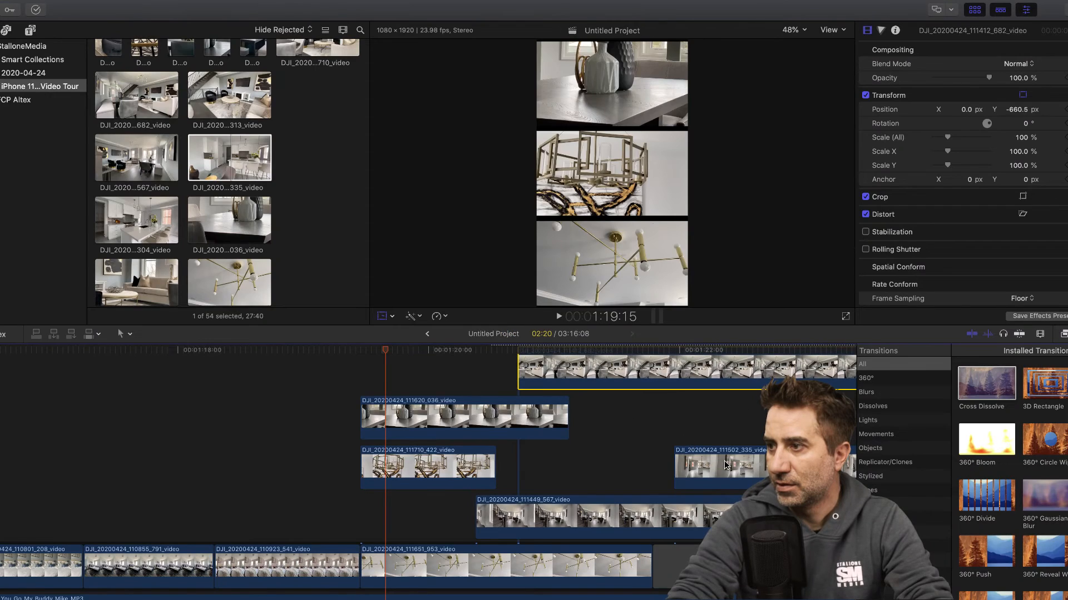
{"action": "left_click_drag", "start_coordinate": [715, 464], "coordinate": [599, 451]}
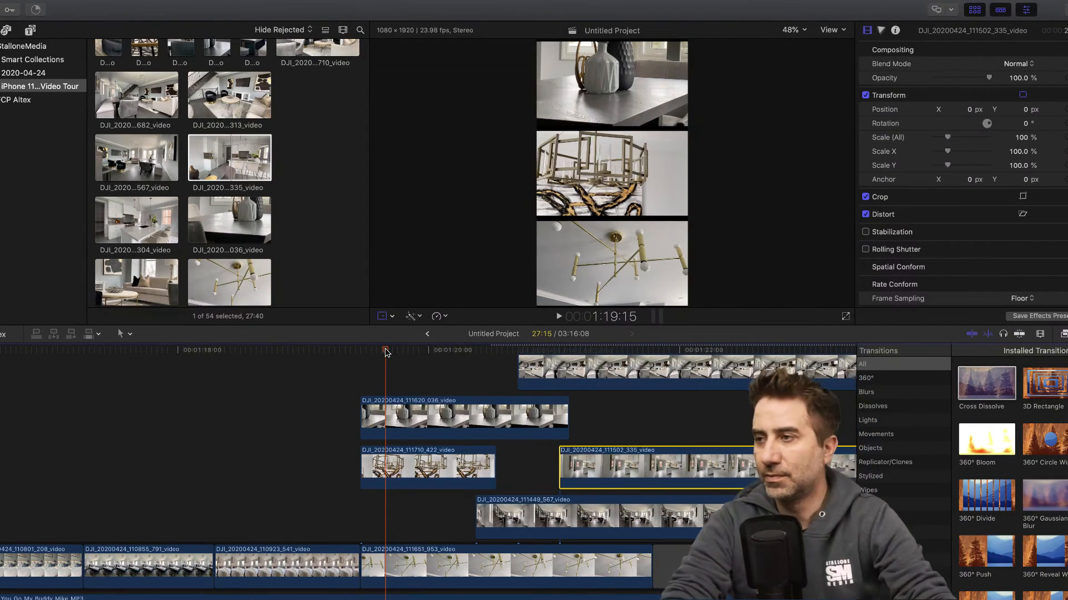
- Move the picture of clip 111502_335 to the top of the frame at about Y 638.6 px
{"action": "left_click_drag", "start_coordinate": [386, 350], "coordinate": [578, 359]}
{"action": "scroll", "coordinate": [587, 428], "scroll_direction": "down", "scroll_amount": 1}
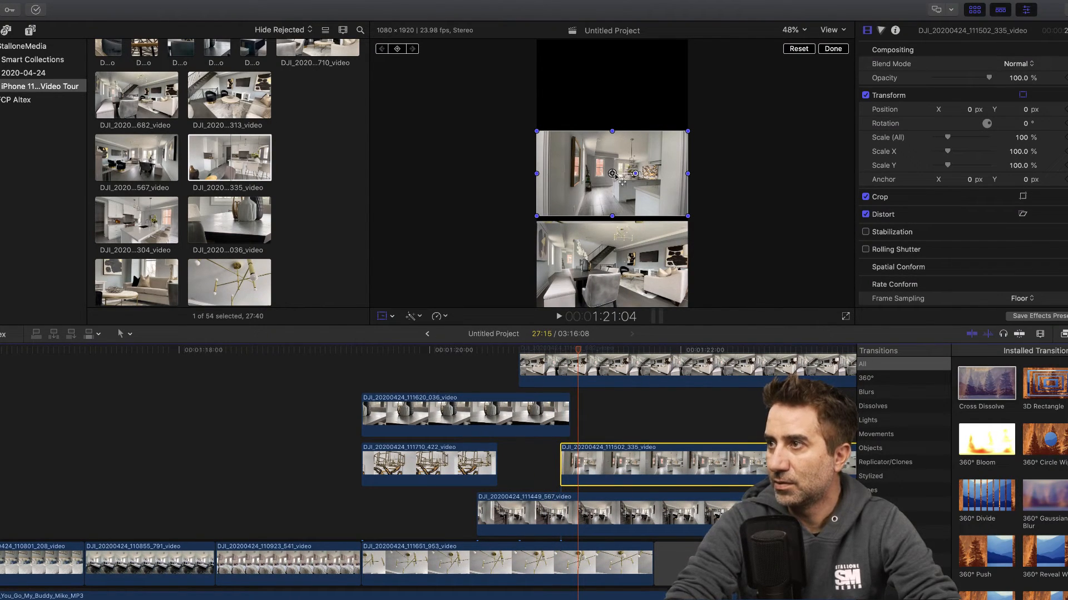
{"action": "left_click_drag", "start_coordinate": [612, 174], "coordinate": [613, 84]}
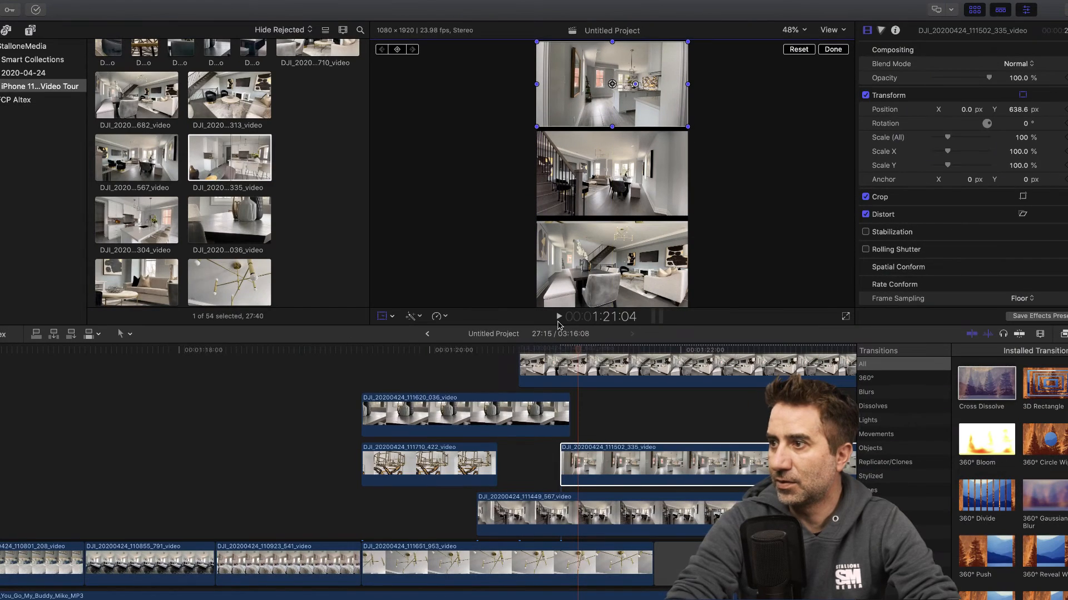
- Preview up to 1:22:19 and cut clips 111412_682, 111502_335 and 111449_567 there with the Blade tool
{"action": "left_click_drag", "start_coordinate": [578, 354], "coordinate": [782, 362]}
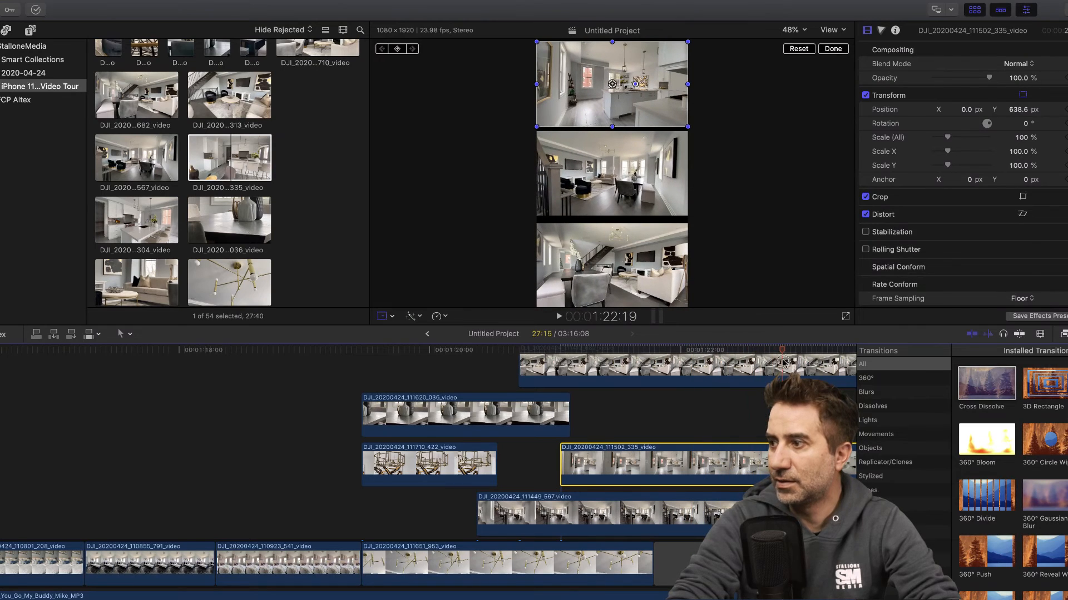
{"action": "scroll", "coordinate": [722, 417], "scroll_direction": "right", "scroll_amount": 5}
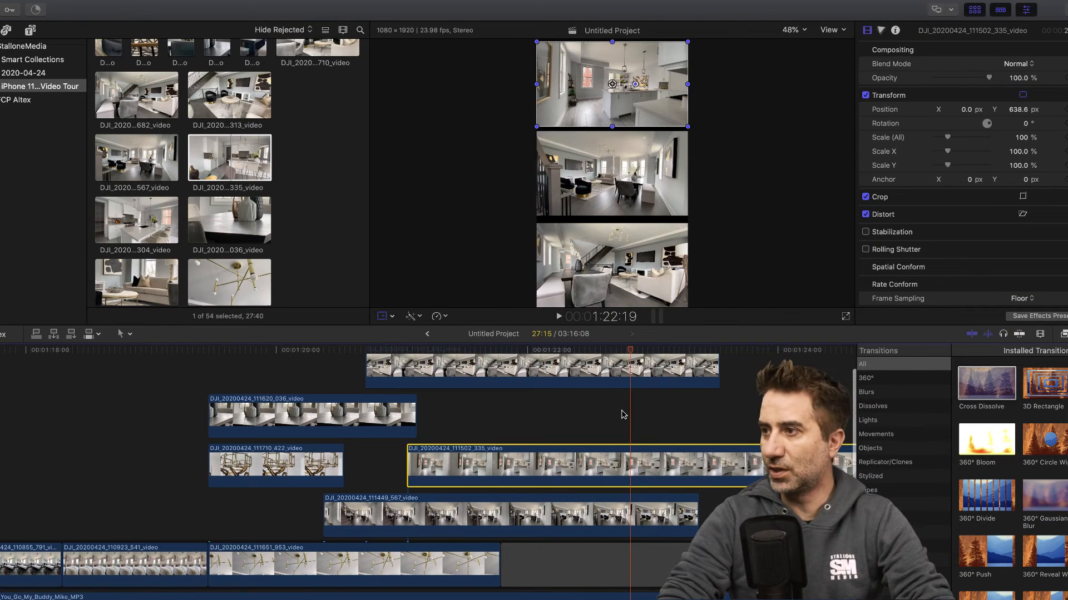
{"action": "key", "text": "b"}
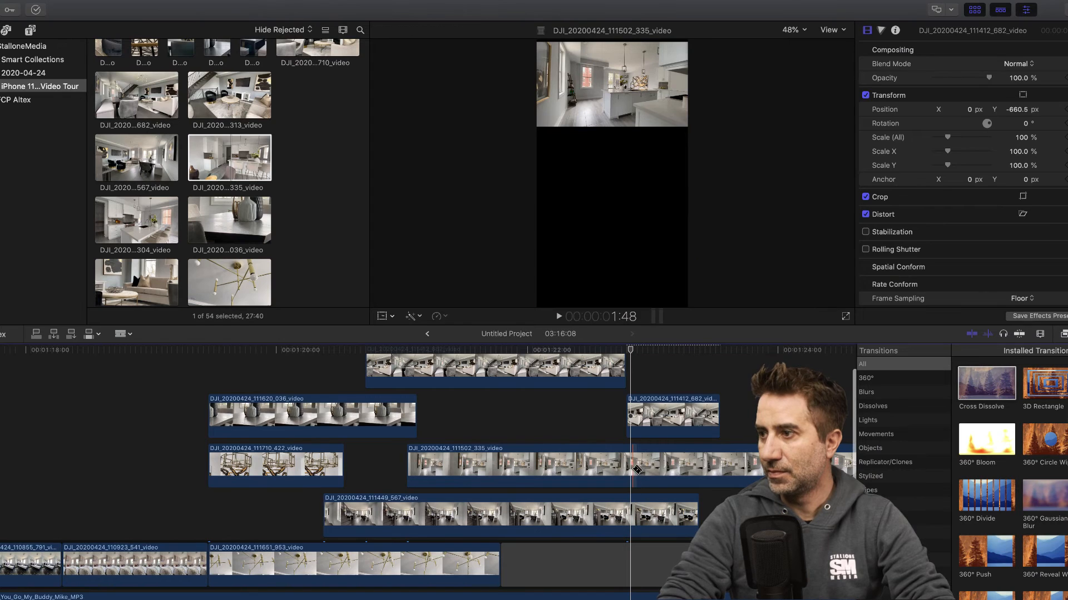
{"action": "left_click", "coordinate": [630, 467]}
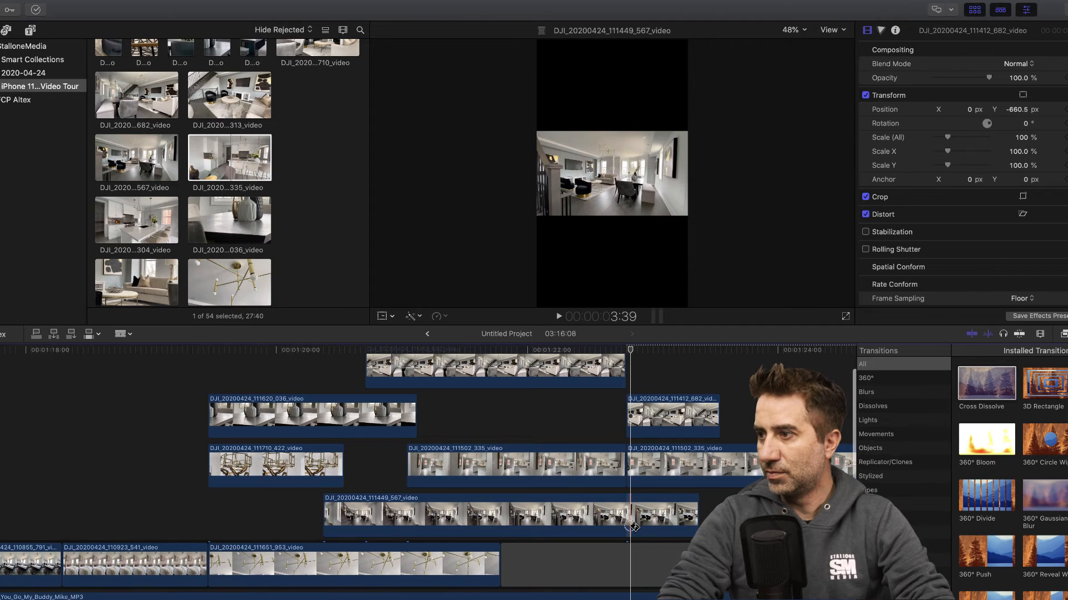
{"action": "left_click", "coordinate": [631, 527]}
- Delete the remaining pieces of clips 111412_682, 111502_335 and 111449_567 after the 1:22:19 cut
{"action": "key", "text": "a"}
{"action": "left_click", "coordinate": [671, 419]}
{"action": "key", "text": "Delete"}
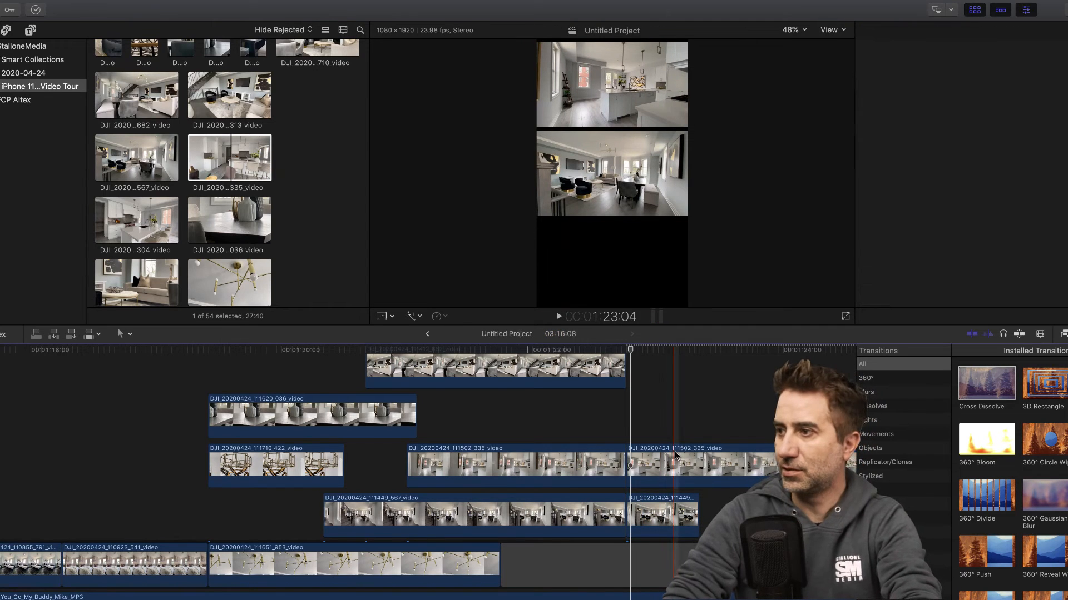
{"action": "left_click", "coordinate": [676, 455]}
{"action": "key", "text": "Delete"}
{"action": "left_click", "coordinate": [683, 520]}
{"action": "key", "text": "Delete"}
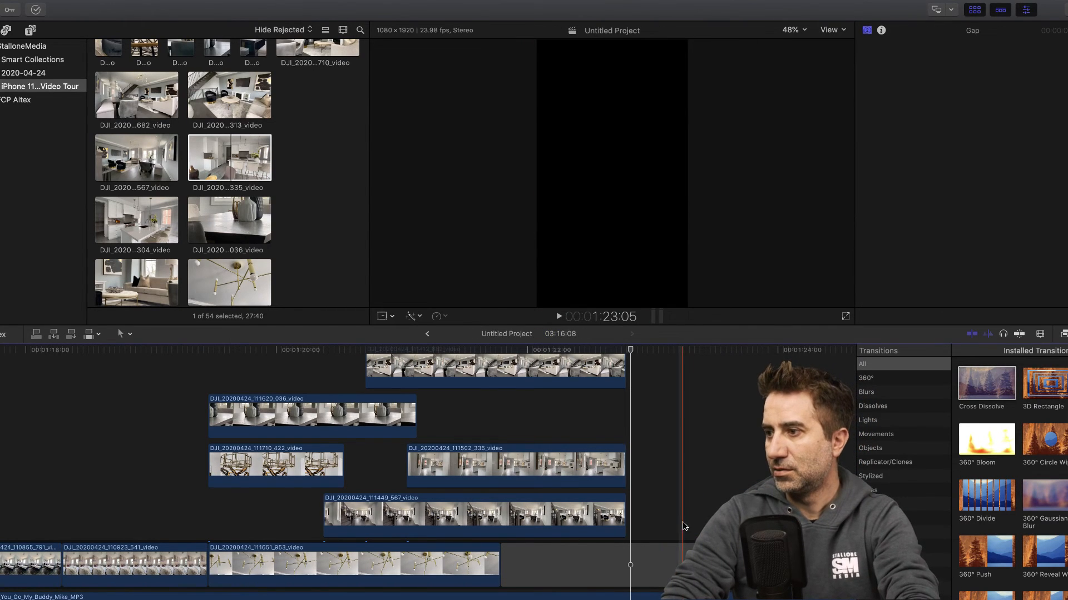
- Play back the staggered three-panel section to check the timing of its clip changes
{"action": "left_click", "coordinate": [627, 512]}
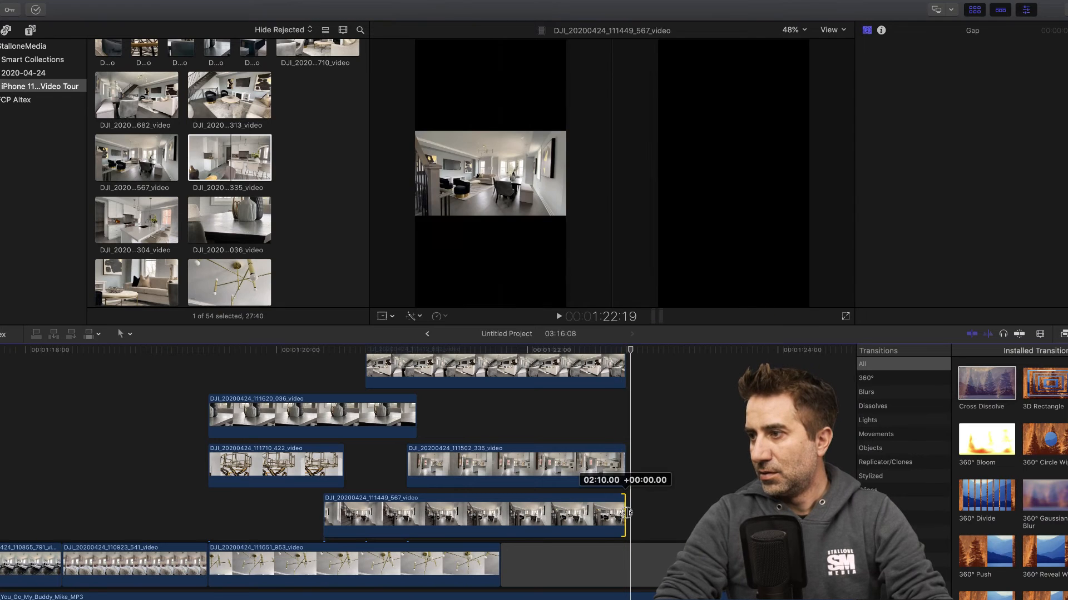
{"action": "scroll", "coordinate": [532, 355], "scroll_direction": "right", "scroll_amount": 1}
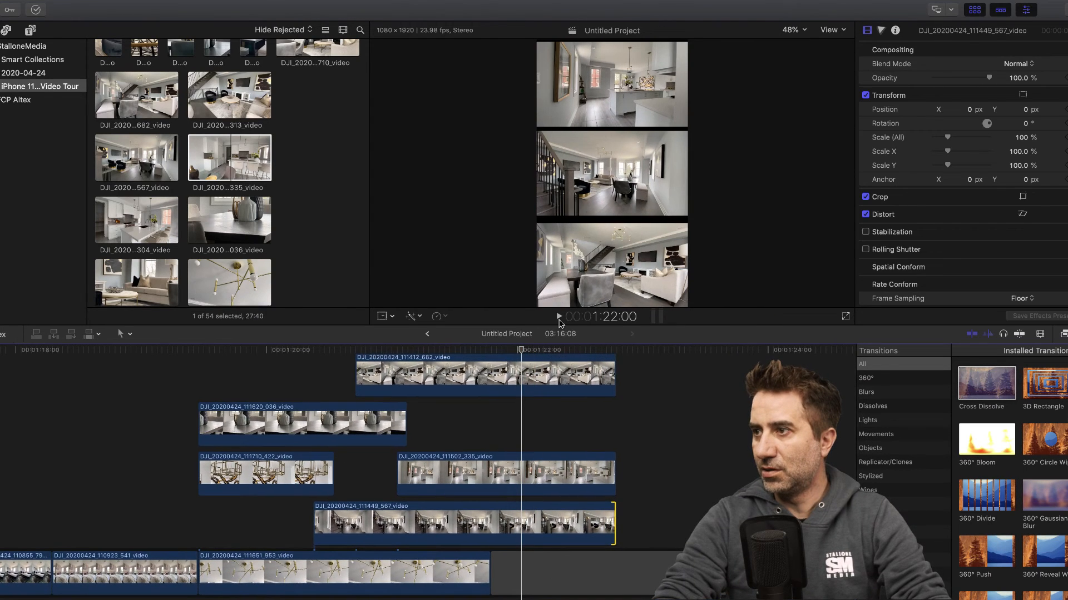
{"action": "left_click", "coordinate": [559, 317]}
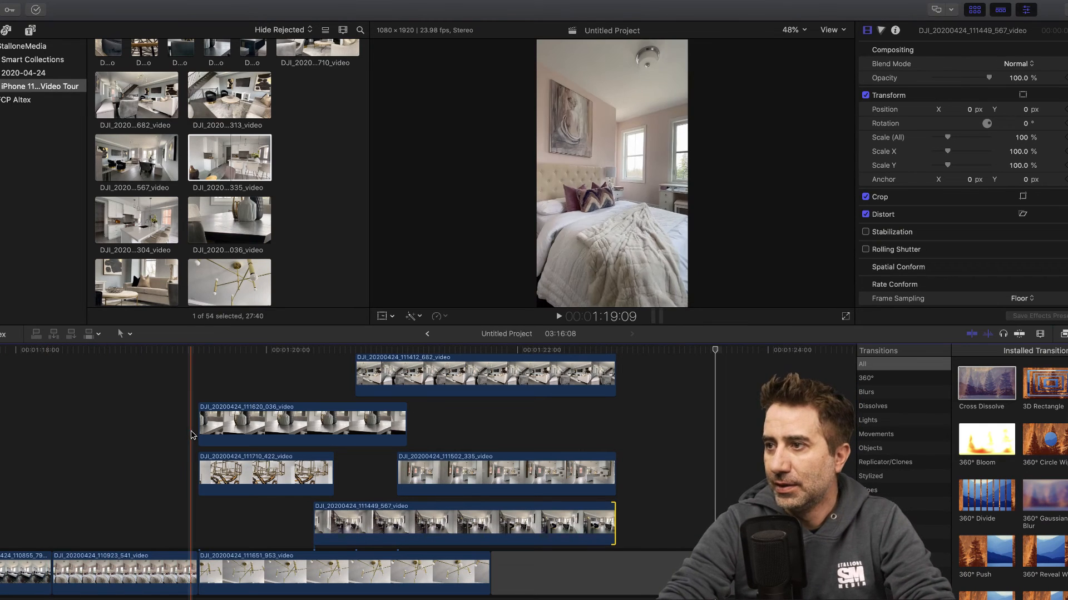
- Cut the gap under the three-panel section at 1:22:19 with the Blade tool and delete its remainder
{"action": "left_click", "coordinate": [617, 580]}
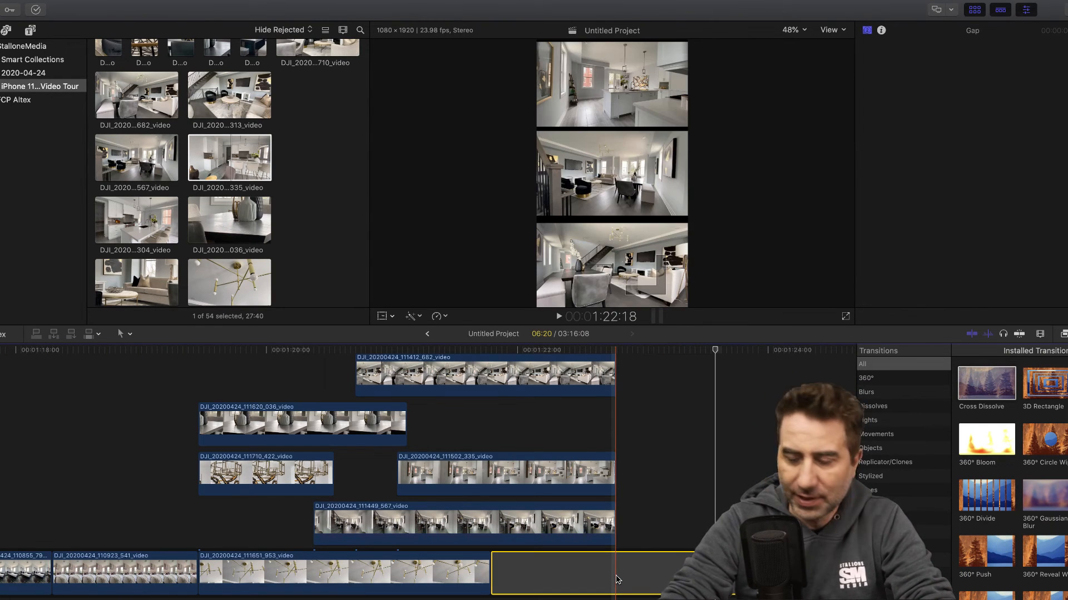
{"action": "key", "text": "r"}
{"action": "left_click", "coordinate": [619, 576]}
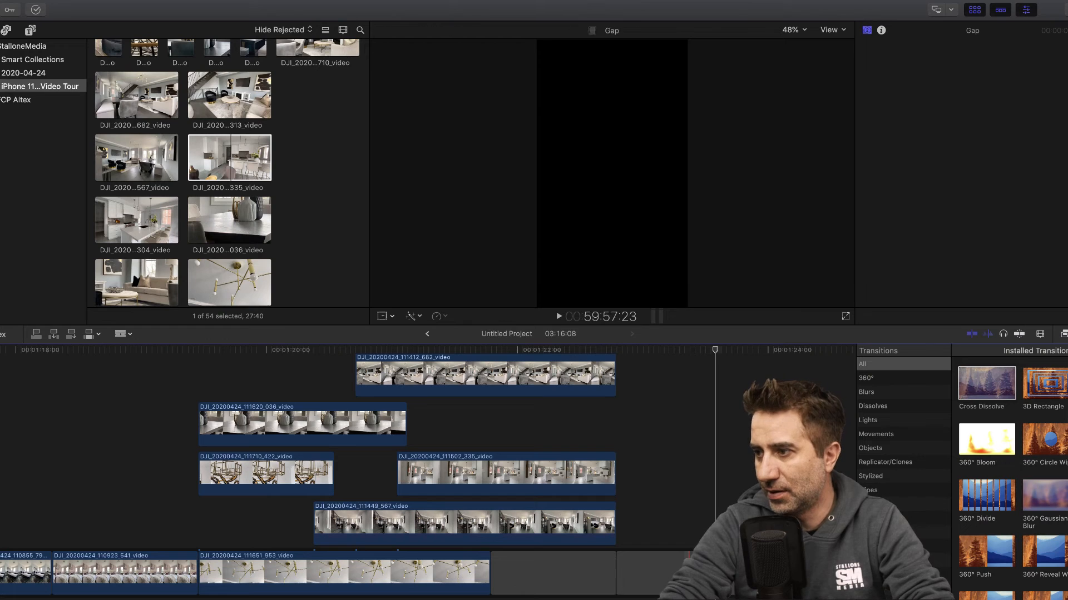
{"action": "key", "text": "a"}
{"action": "left_click", "coordinate": [692, 576]}
{"action": "key", "text": "Delete"}
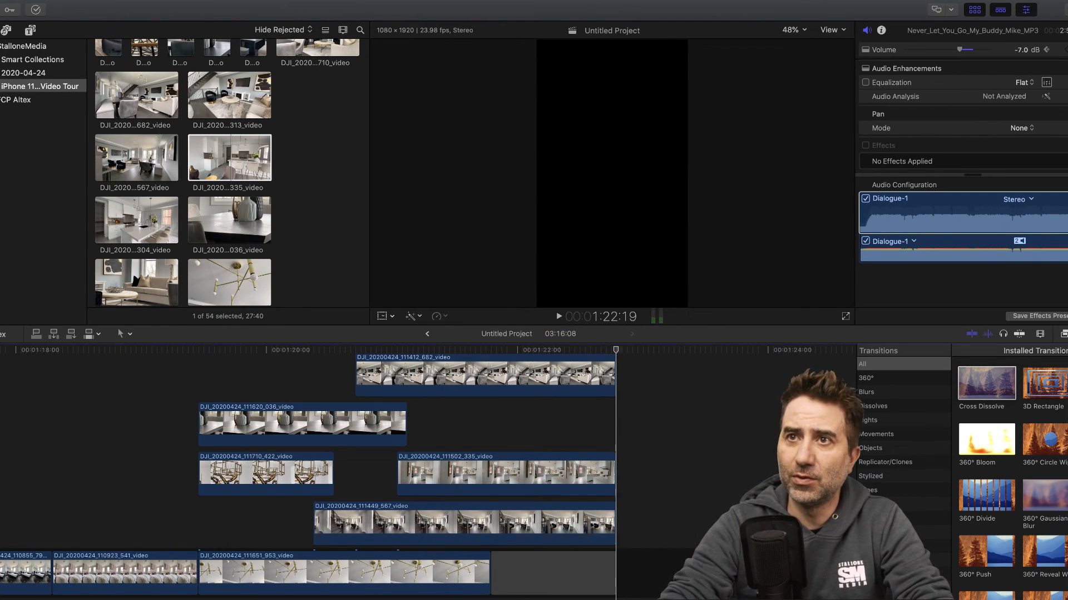
- Browse the event list and the projects and clips of the FCP Altex library for an existing closing clip
{"action": "left_click", "coordinate": [10, 76]}
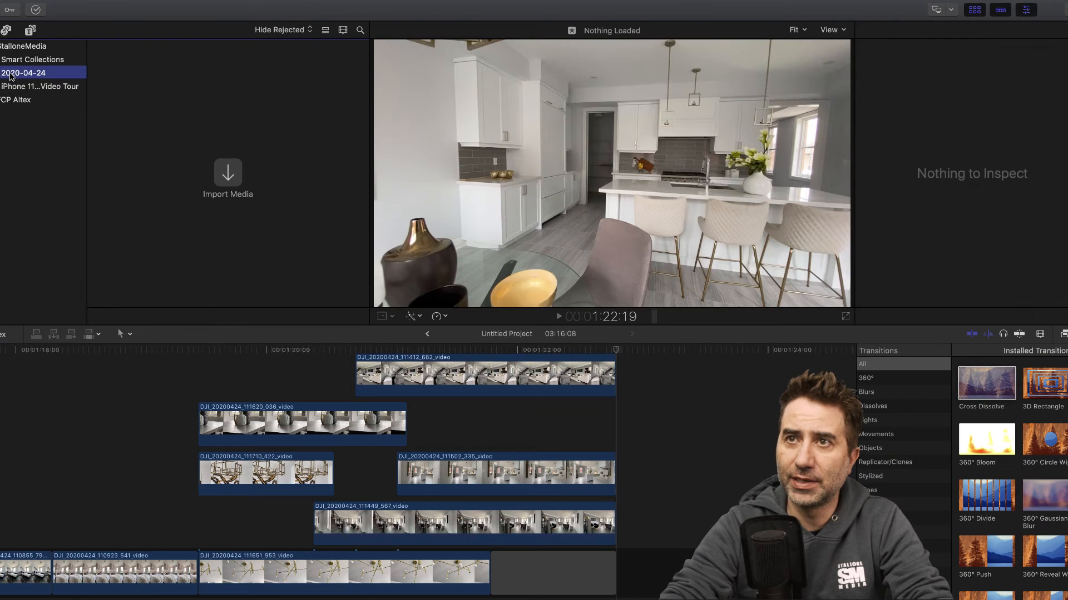
{"action": "left_click", "coordinate": [10, 87]}
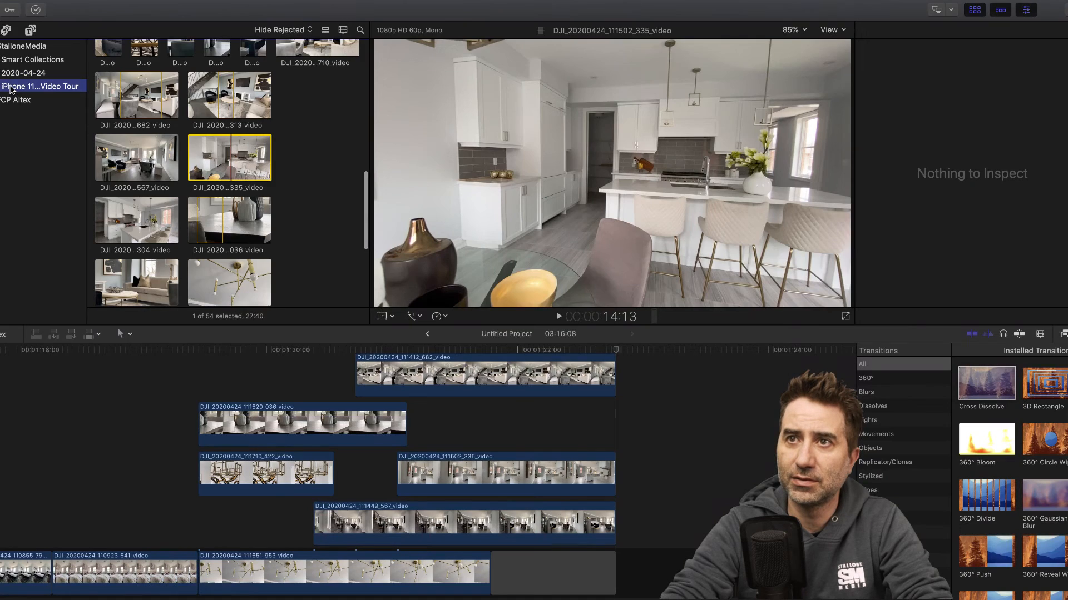
{"action": "left_click", "coordinate": [15, 100]}
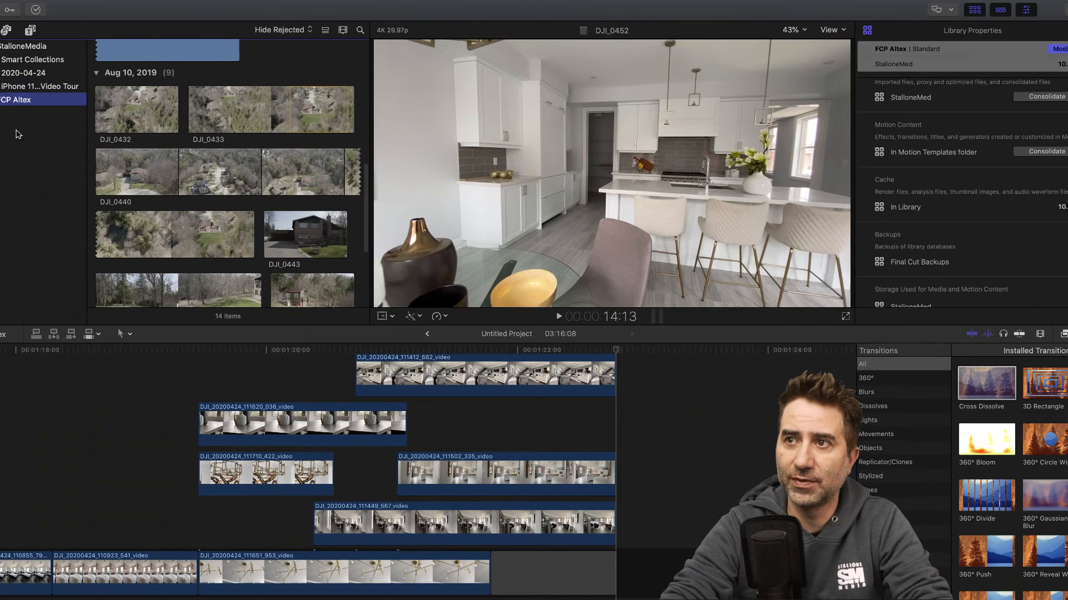
{"action": "scroll", "coordinate": [256, 201], "scroll_direction": "down", "scroll_amount": 5}
{"action": "left_click", "coordinate": [256, 201]}
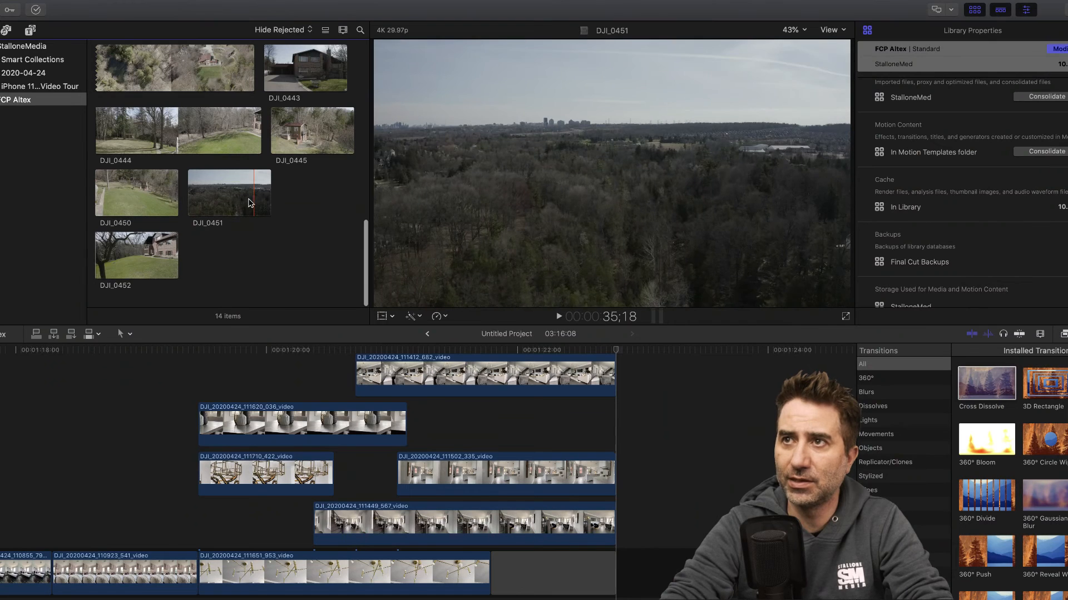
{"action": "scroll", "coordinate": [166, 114], "scroll_direction": "up", "scroll_amount": 10}
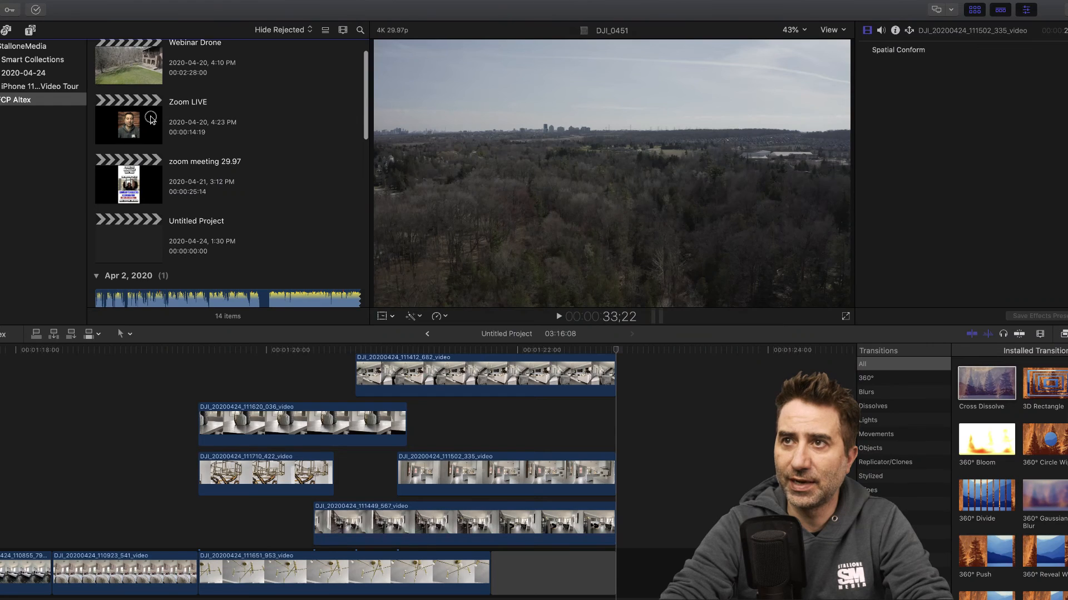
- Open the Zoom LIVE project and inspect its timeline through to the end for a logo ending
{"action": "double_click", "coordinate": [151, 118]}
{"action": "scroll", "coordinate": [202, 217], "scroll_direction": "down", "scroll_amount": 8}
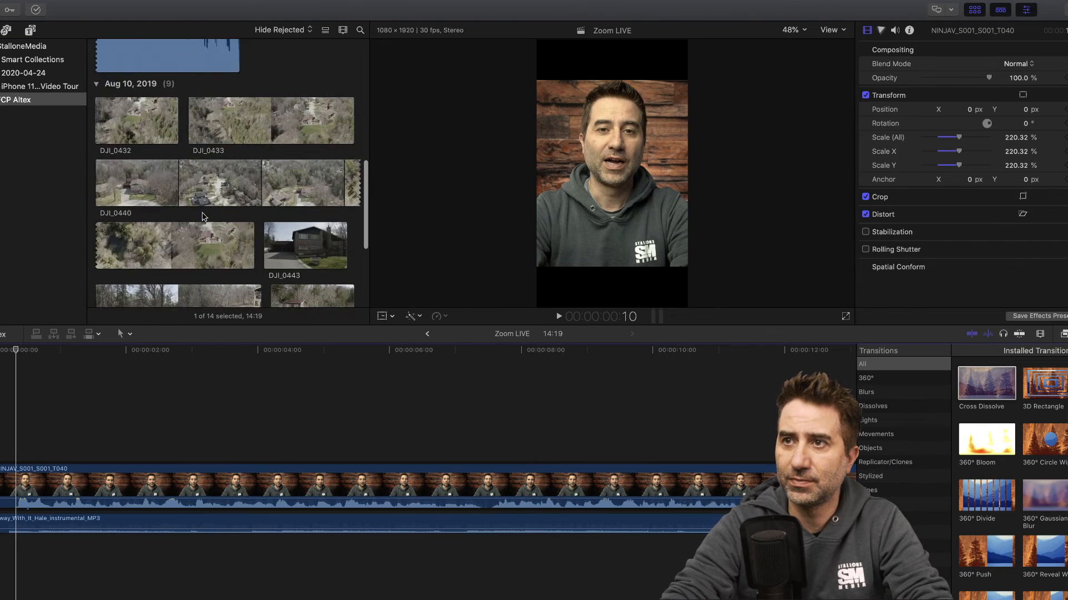
{"action": "scroll", "coordinate": [202, 216], "scroll_direction": "down", "scroll_amount": 5}
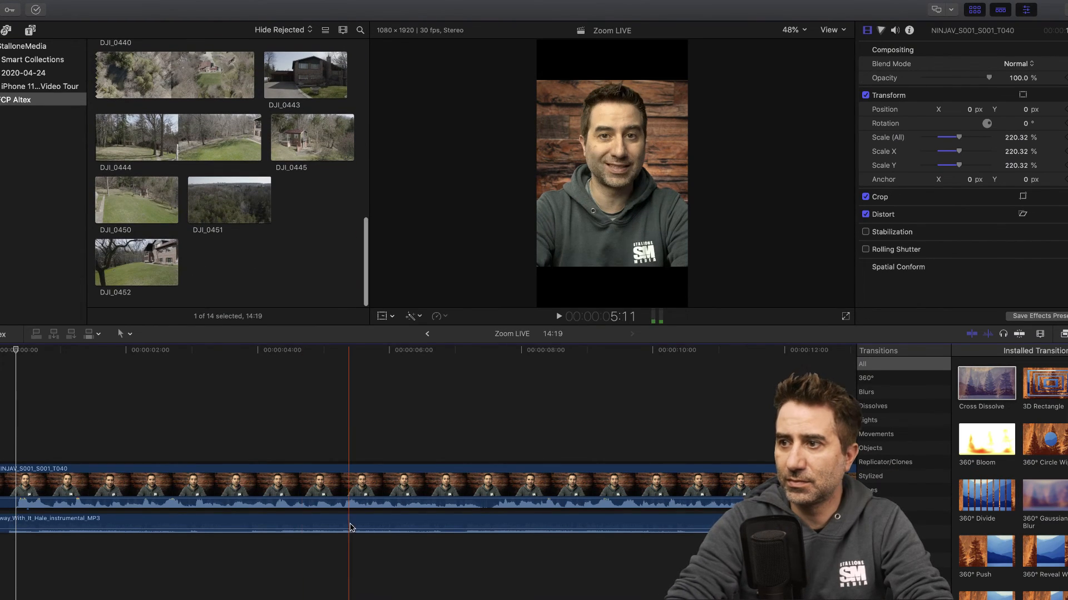
{"action": "scroll", "coordinate": [350, 527], "scroll_direction": "right", "scroll_amount": 10}
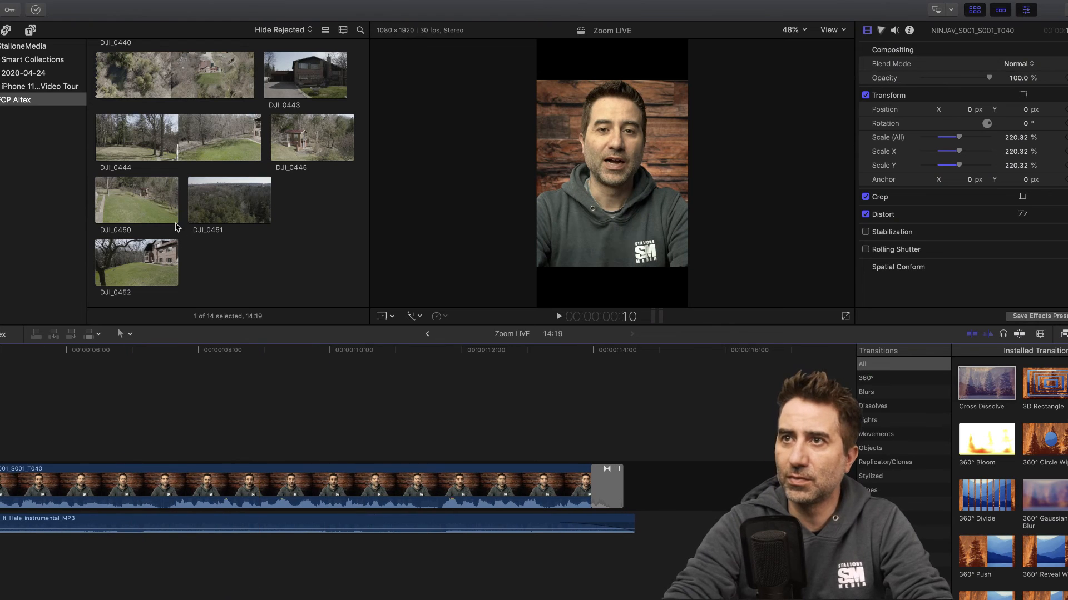
{"action": "scroll", "coordinate": [176, 227], "scroll_direction": "up", "scroll_amount": 15}
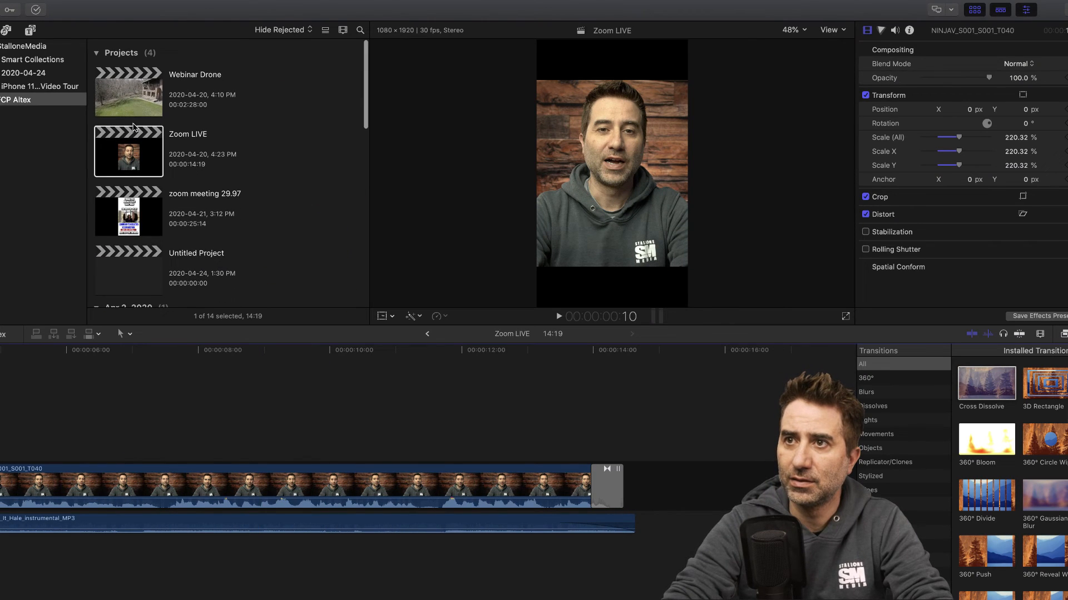
- Open the zoom meeting 29.97 project and copy its closing realtour round table clip containing the StalloneMedia logo
{"action": "double_click", "coordinate": [144, 213]}
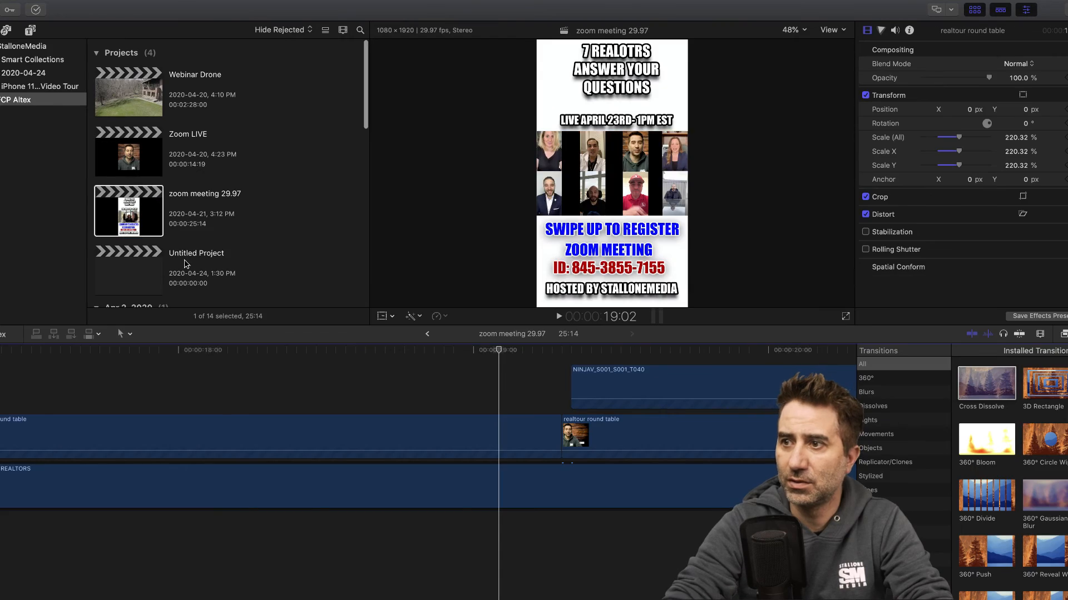
{"action": "scroll", "coordinate": [341, 414], "scroll_direction": "right", "scroll_amount": 20}
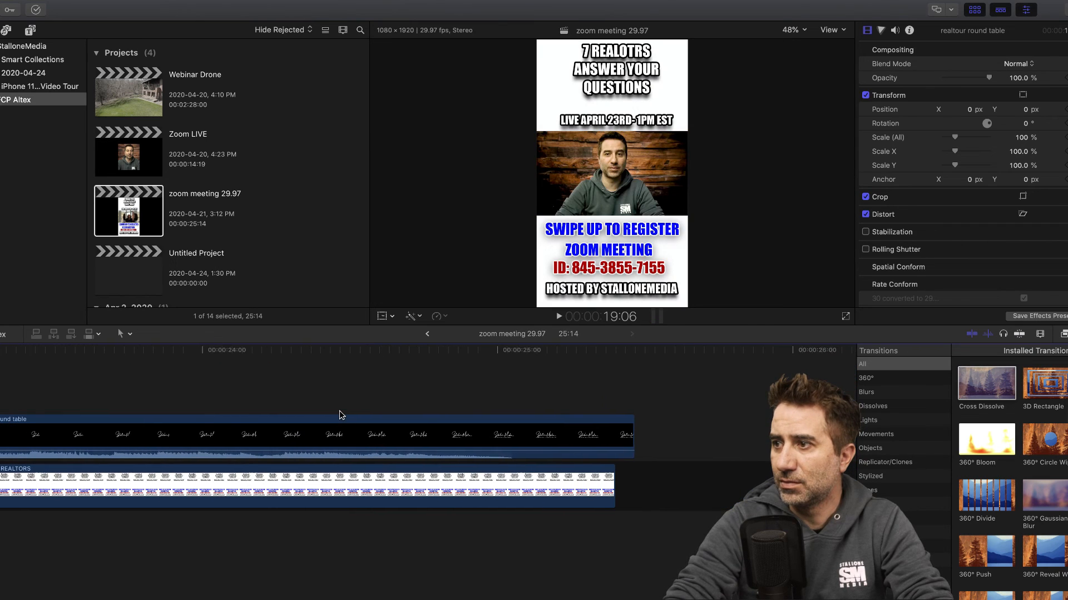
{"action": "left_click", "coordinate": [347, 436]}
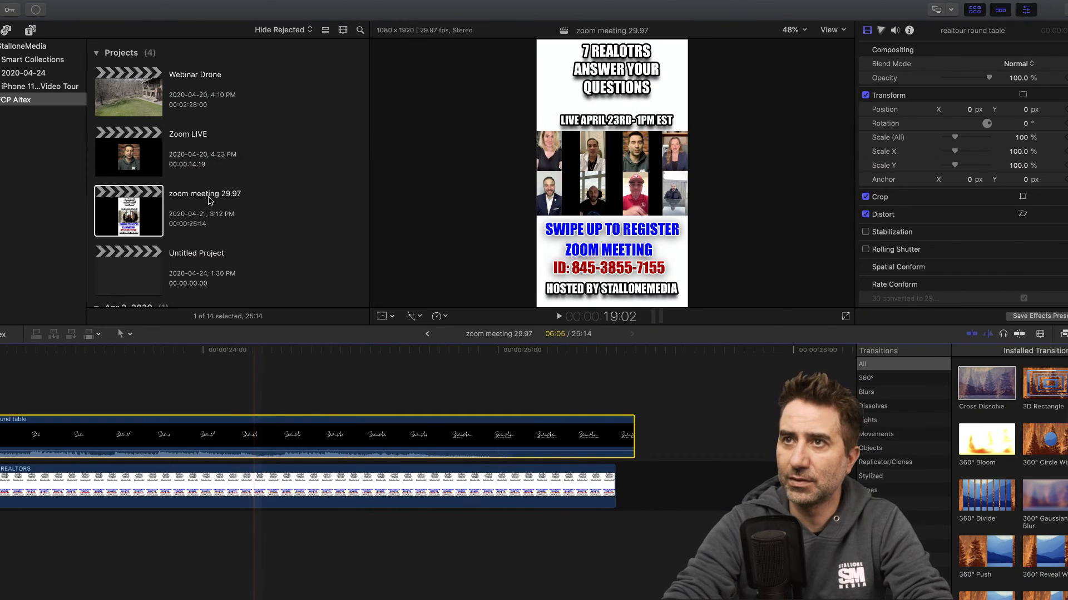
{"action": "right_click", "coordinate": [326, 436]}
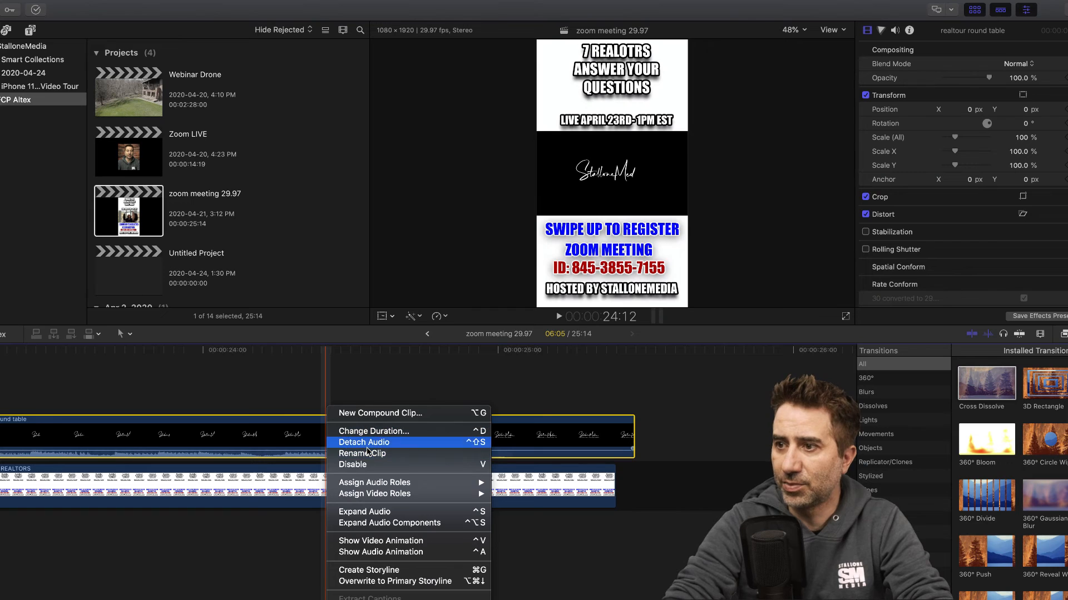
{"action": "mouse_move", "coordinate": [367, 500]}
{"action": "left_click", "coordinate": [273, 432]}
{"action": "left_click", "coordinate": [271, 432]}
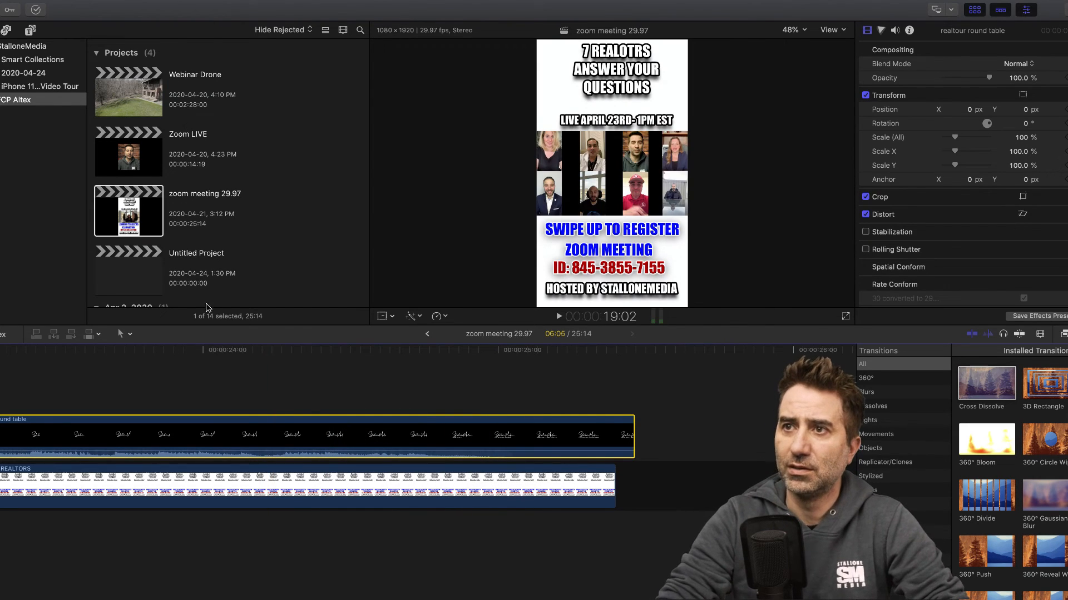
- Try to move the realtour round table clip out of the zoom meeting 29.97 timeline into the browser
{"action": "scroll", "coordinate": [152, 260], "scroll_direction": "down", "scroll_amount": 1}
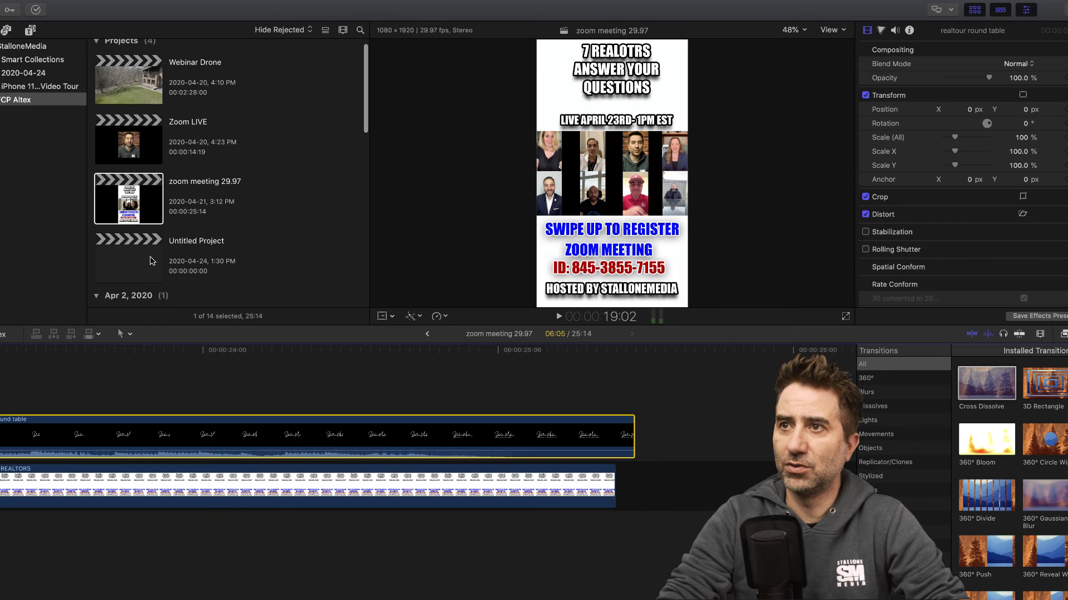
{"action": "scroll", "coordinate": [151, 260], "scroll_direction": "down", "scroll_amount": 3}
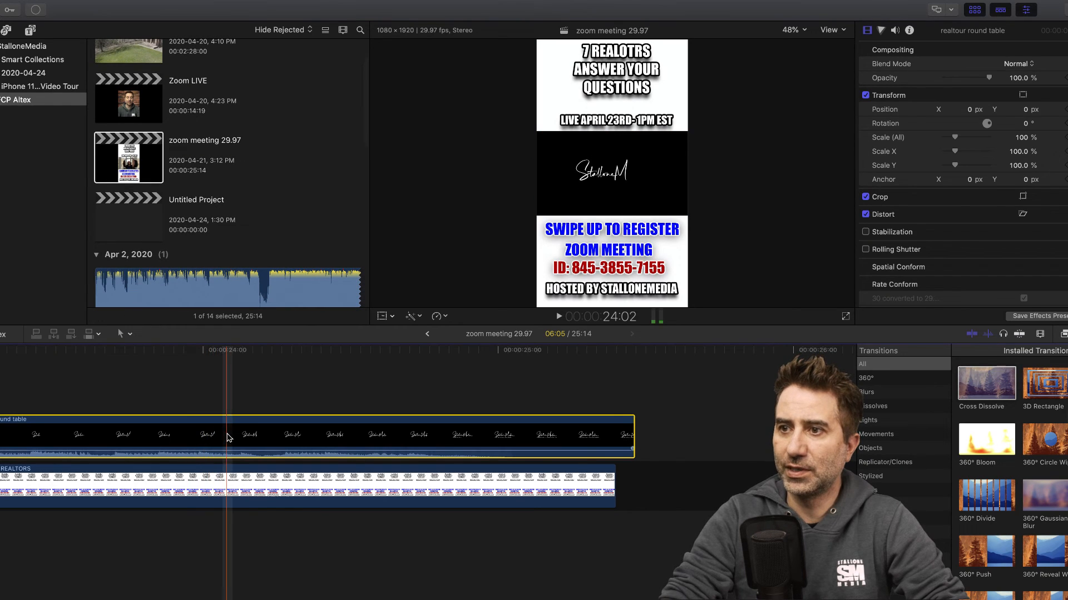
{"action": "left_click_drag", "start_coordinate": [223, 436], "coordinate": [175, 310]}
{"action": "left_click_drag", "start_coordinate": [150, 228], "coordinate": [373, 431]}
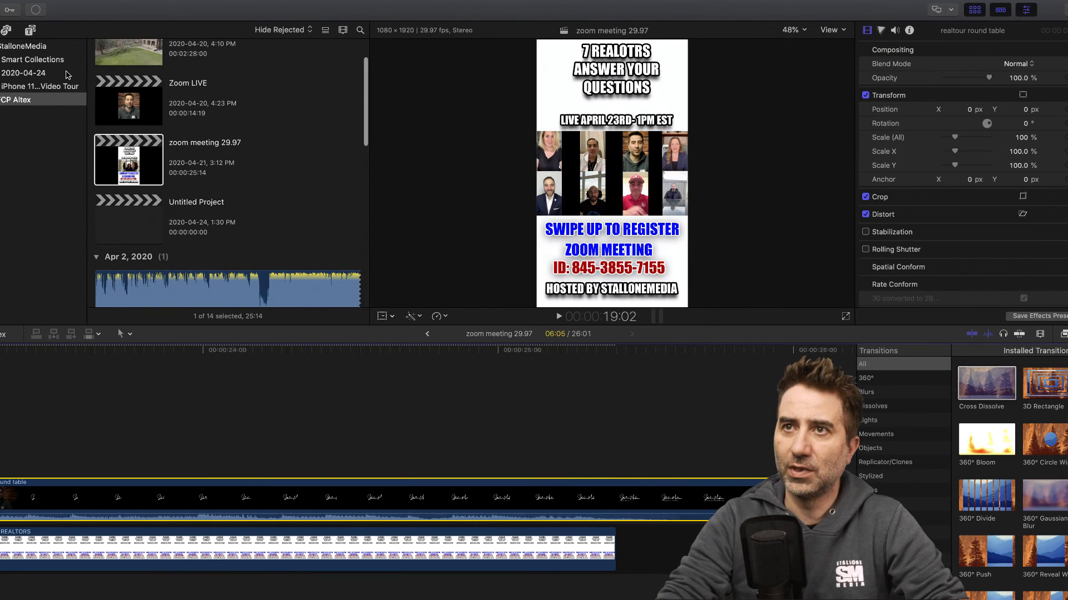
- Try to paste the copied clip as a connected clip with the iPhone 11 Video Tour event selected
{"action": "left_click", "coordinate": [26, 87]}
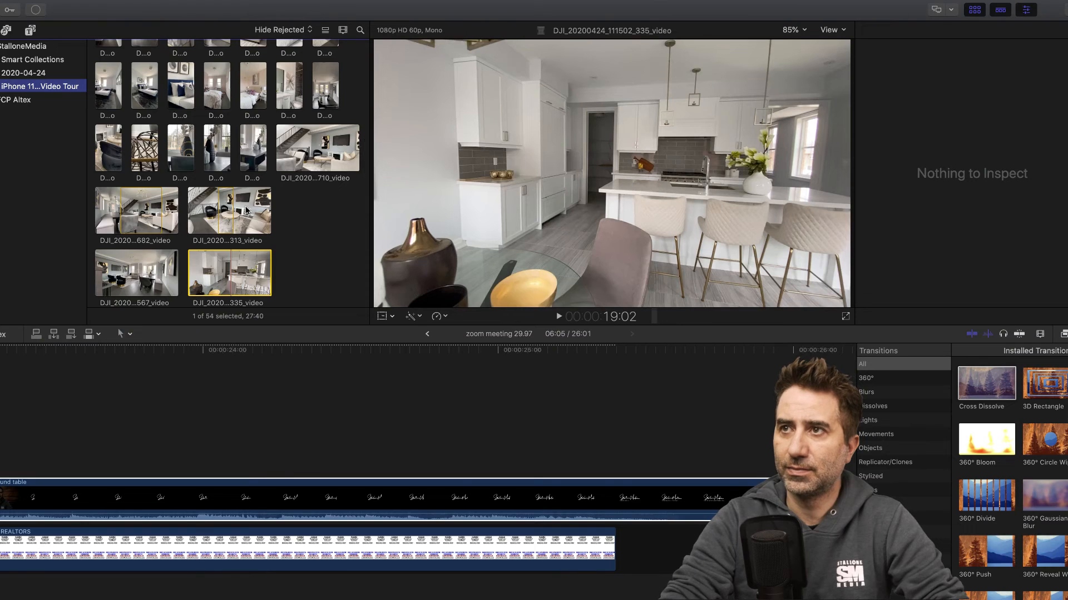
{"action": "scroll", "coordinate": [247, 210], "scroll_direction": "down", "scroll_amount": 10}
{"action": "right_click", "coordinate": [247, 281]}
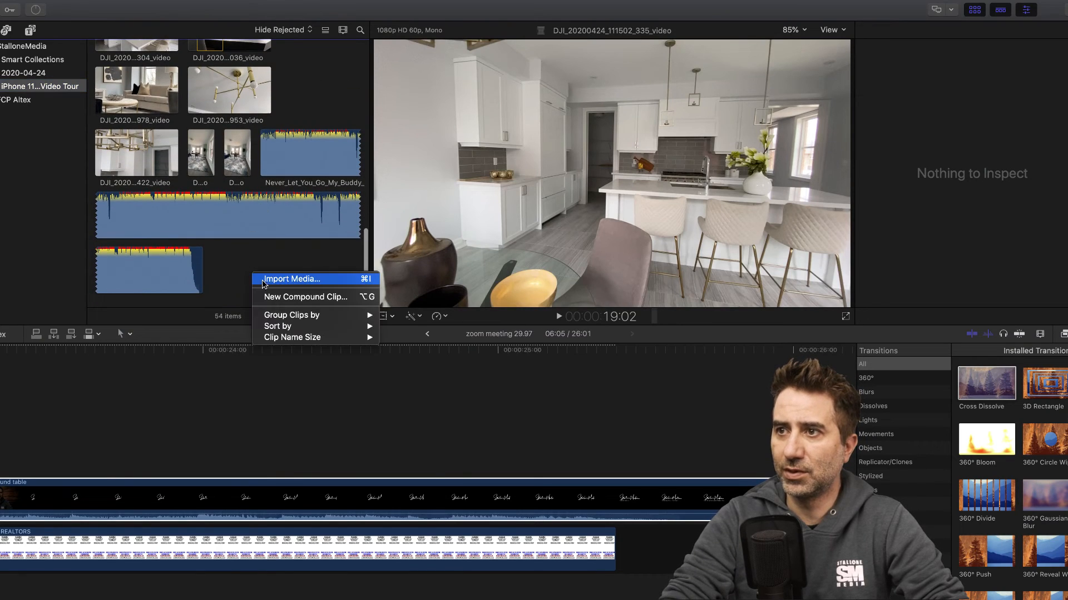
{"action": "left_click", "coordinate": [221, 273]}
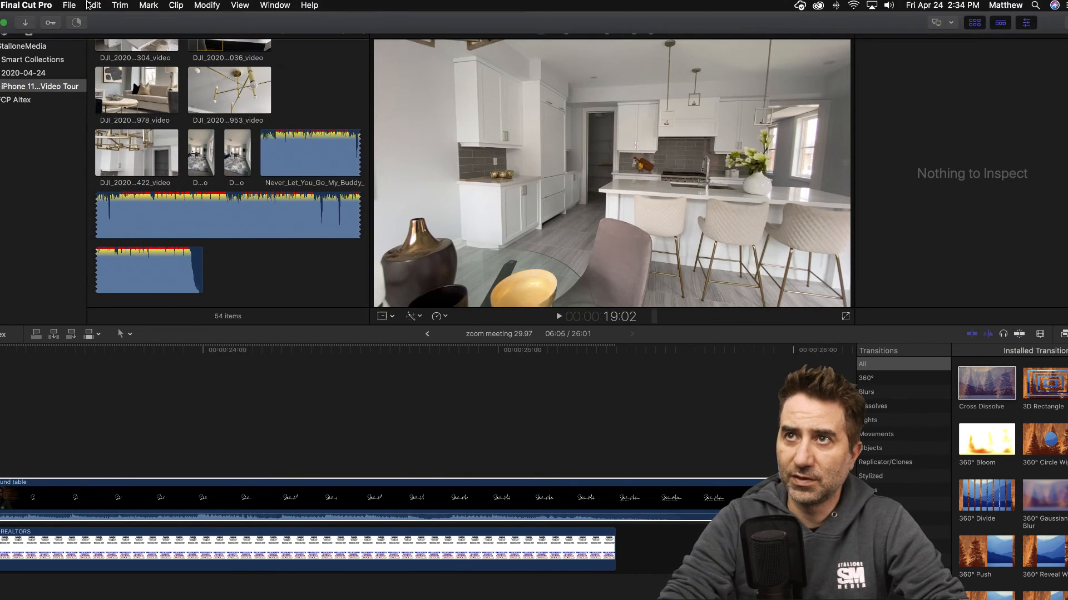
{"action": "left_click", "coordinate": [94, 6]}
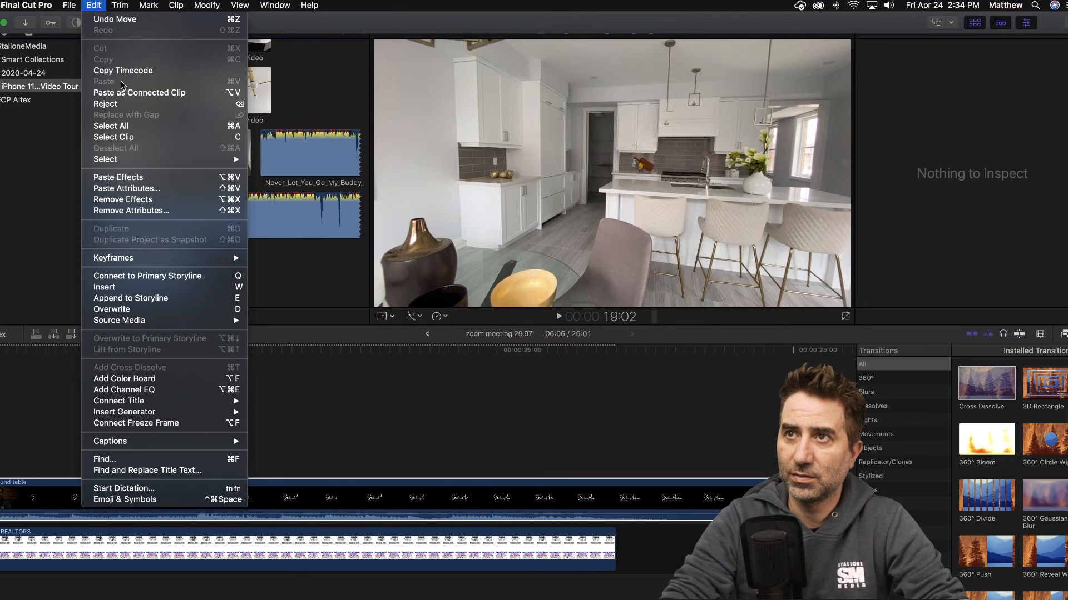
{"action": "left_click", "coordinate": [128, 94]}
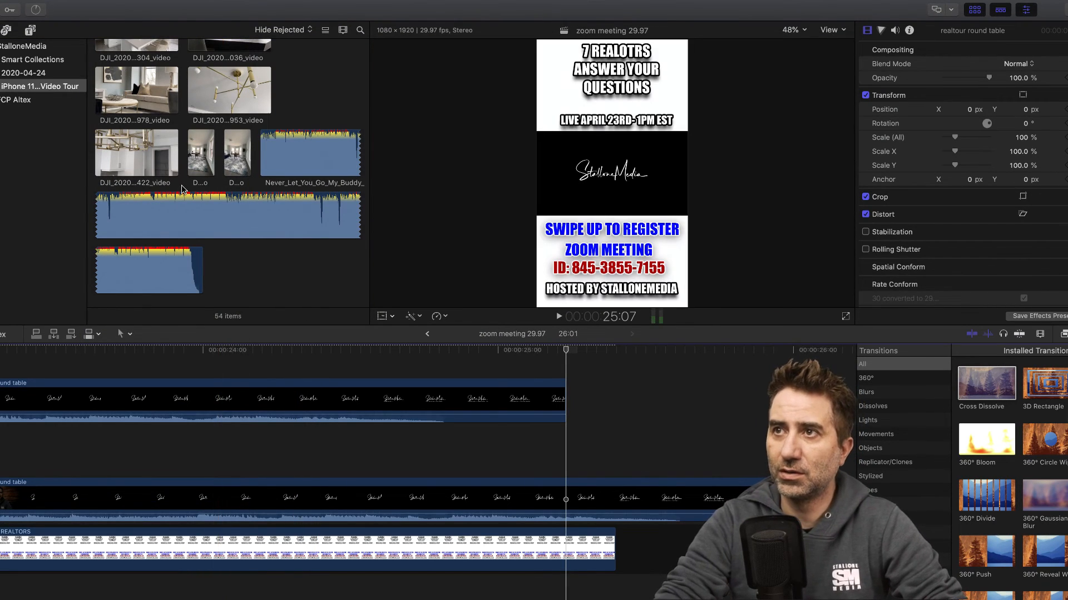
- Reopen the iPhone 11 Video Tour event's Untitled Project and preview the end of the three-panel section
{"action": "scroll", "coordinate": [181, 189], "scroll_direction": "up", "scroll_amount": 12}
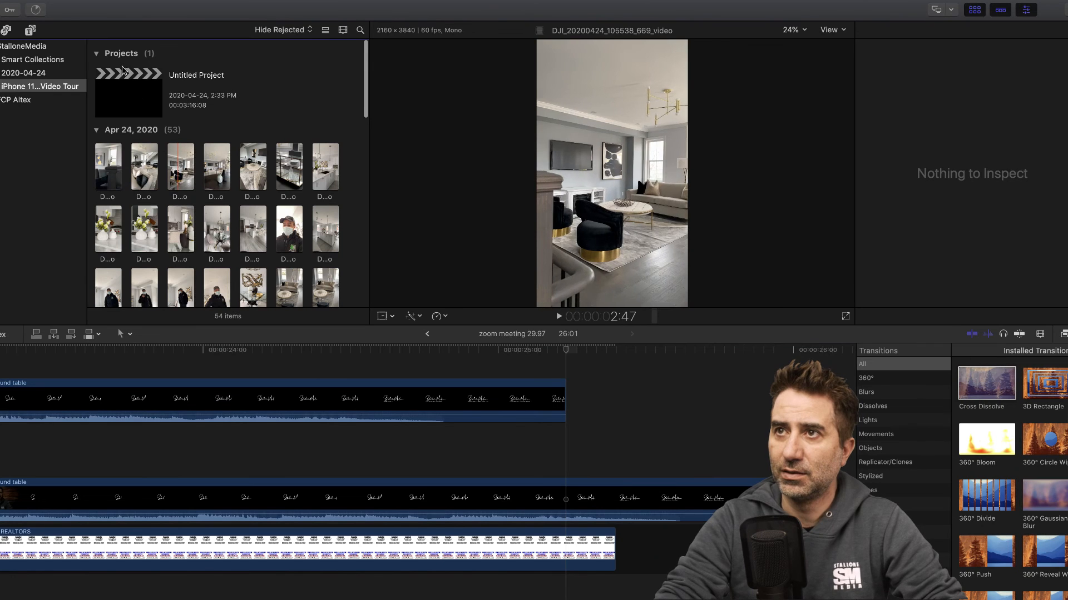
{"action": "double_click", "coordinate": [138, 95]}
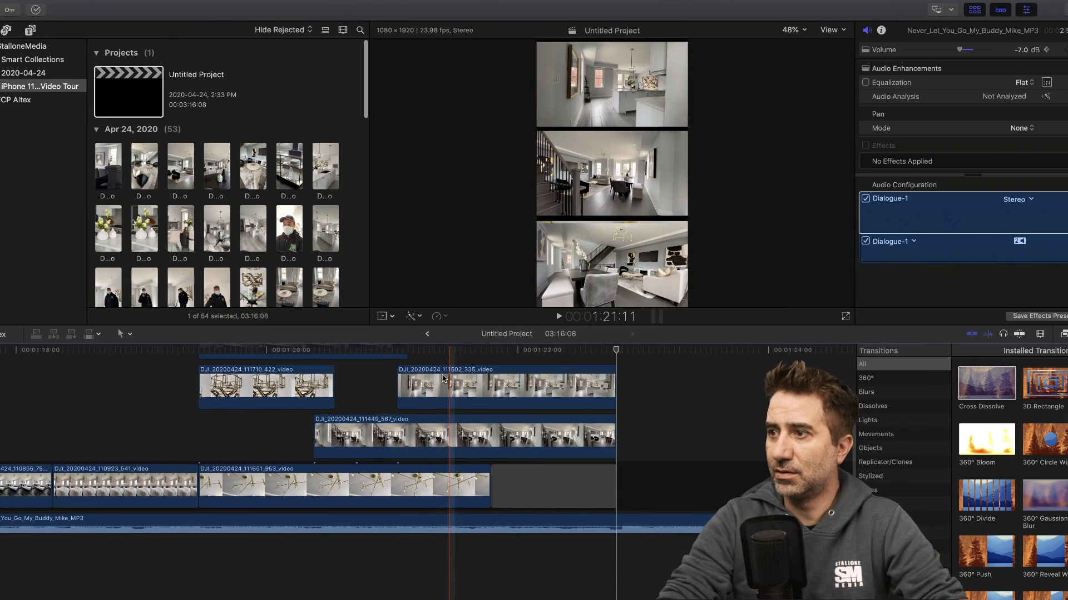
{"action": "key", "text": "space"}
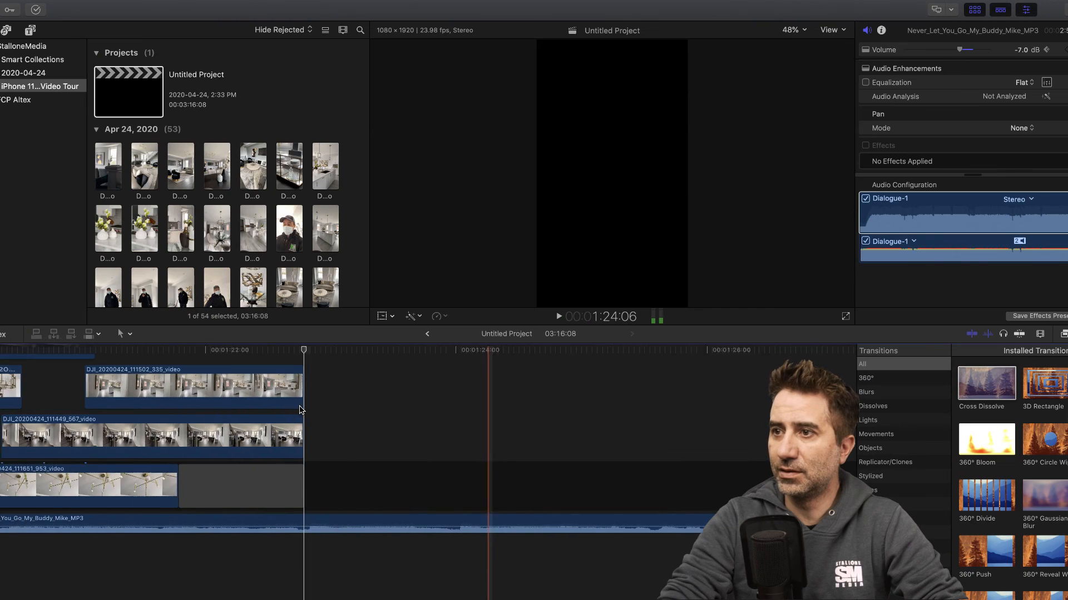
{"action": "key", "text": "space"}
- Paste the realtour round table clip as a connected clip at 1:22:19 and accept copying media between libraries
{"action": "scroll", "coordinate": [174, 173], "scroll_direction": "down", "scroll_amount": 12}
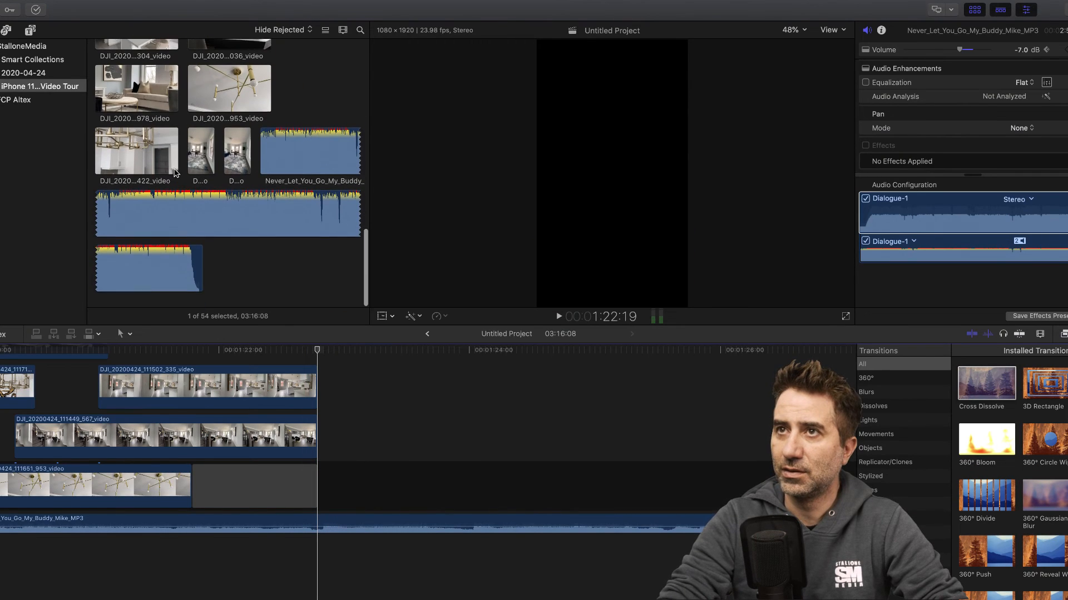
{"action": "left_click", "coordinate": [93, 5]}
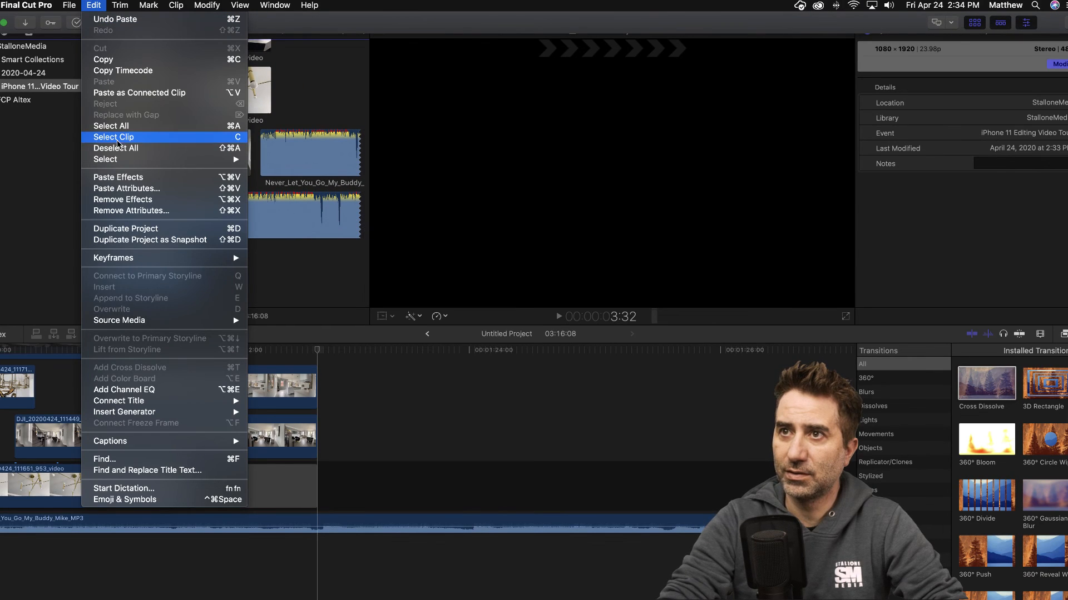
{"action": "left_click", "coordinate": [127, 93]}
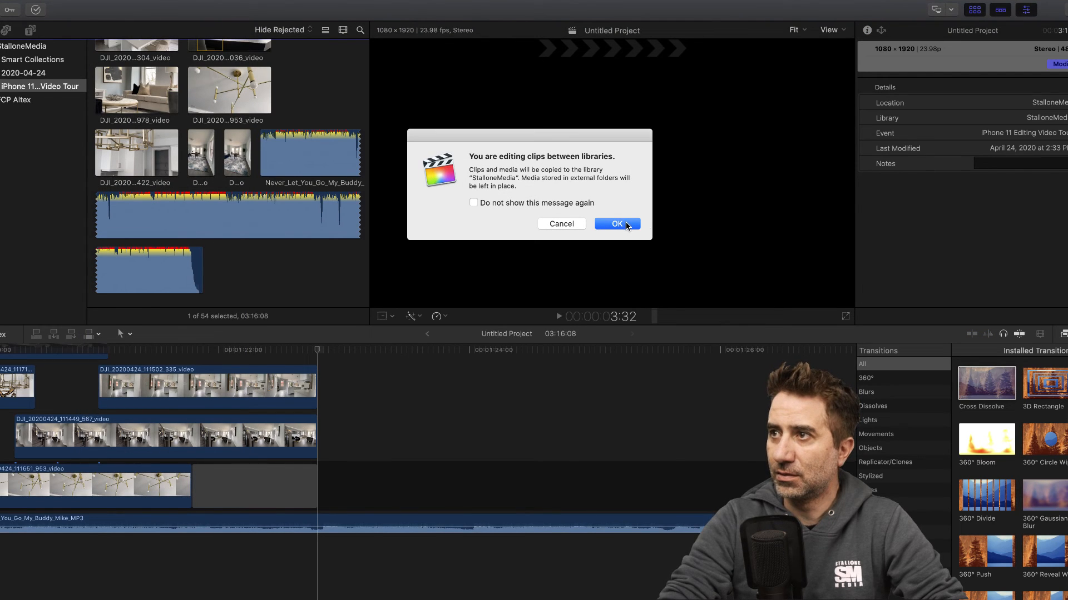
{"action": "left_click", "coordinate": [617, 223]}
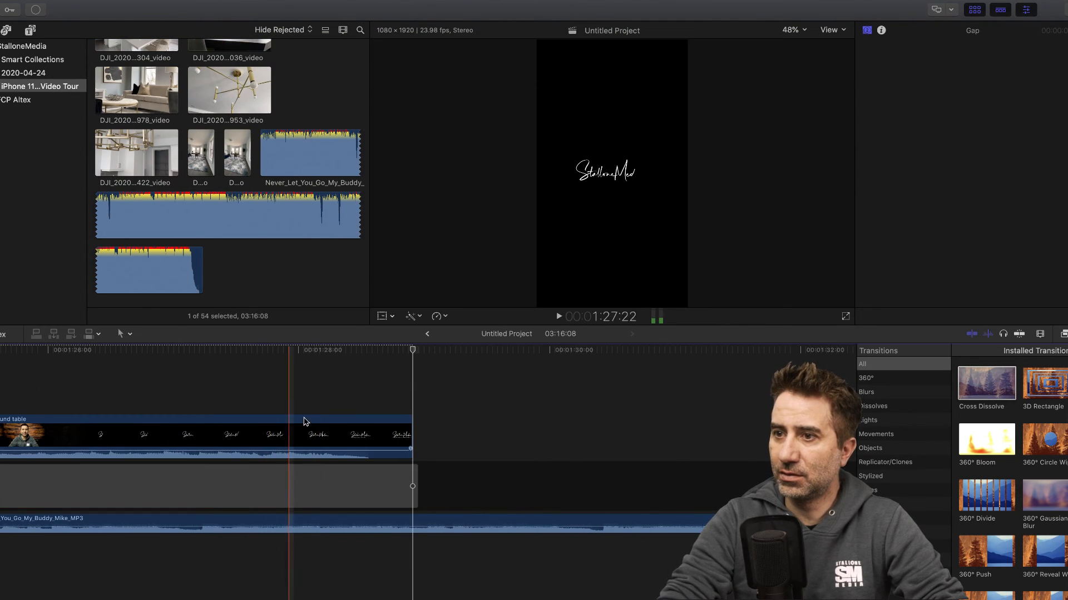
- Trim the presenter footage off the start of the pasted realtour round table clip, leaving the logo part
{"action": "scroll", "coordinate": [304, 418], "scroll_direction": "left", "scroll_amount": 14}
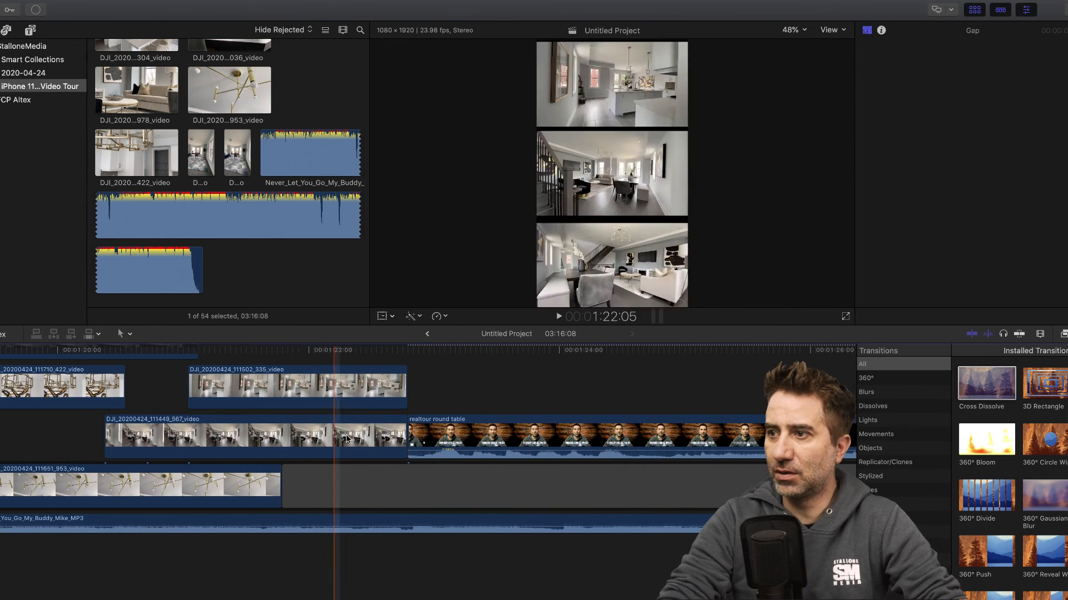
{"action": "scroll", "coordinate": [416, 429], "scroll_direction": "left", "scroll_amount": 1}
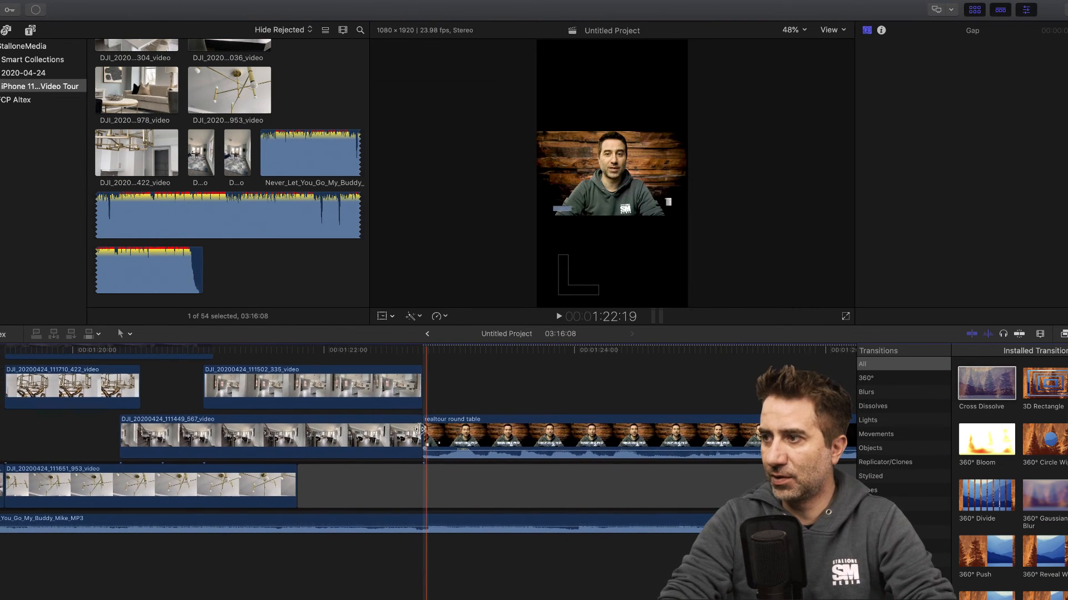
{"action": "left_click_drag", "start_coordinate": [422, 429], "coordinate": [807, 435]}
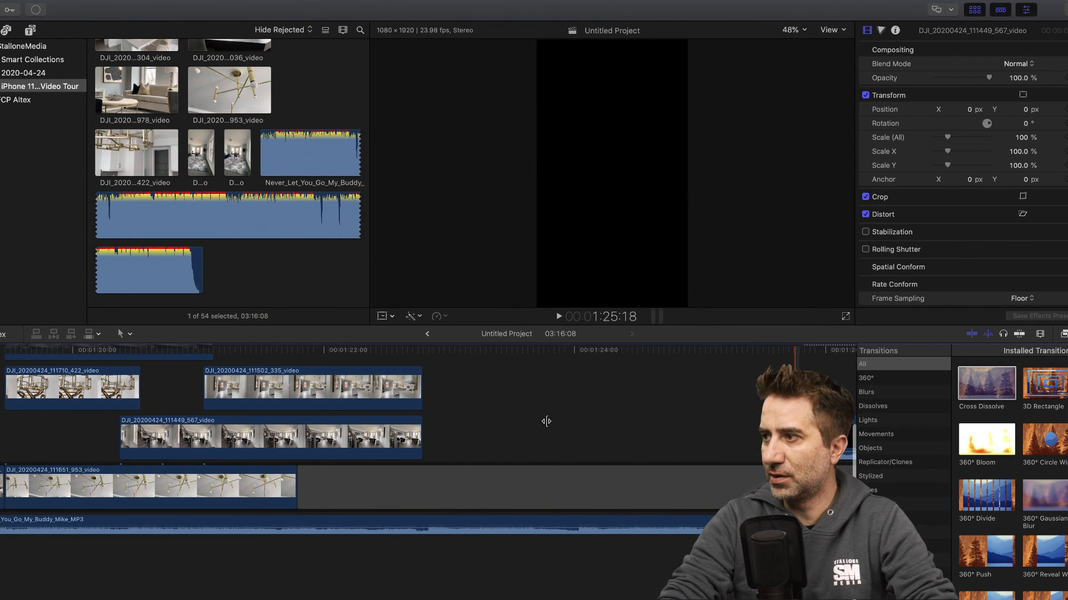
- Move the realtour round table logo clip so it starts directly after the DJI_20200424_111449_567_video connected clip
{"action": "scroll", "coordinate": [545, 421], "scroll_direction": "right", "scroll_amount": 3}
{"action": "scroll", "coordinate": [543, 422], "scroll_direction": "right", "scroll_amount": 2}
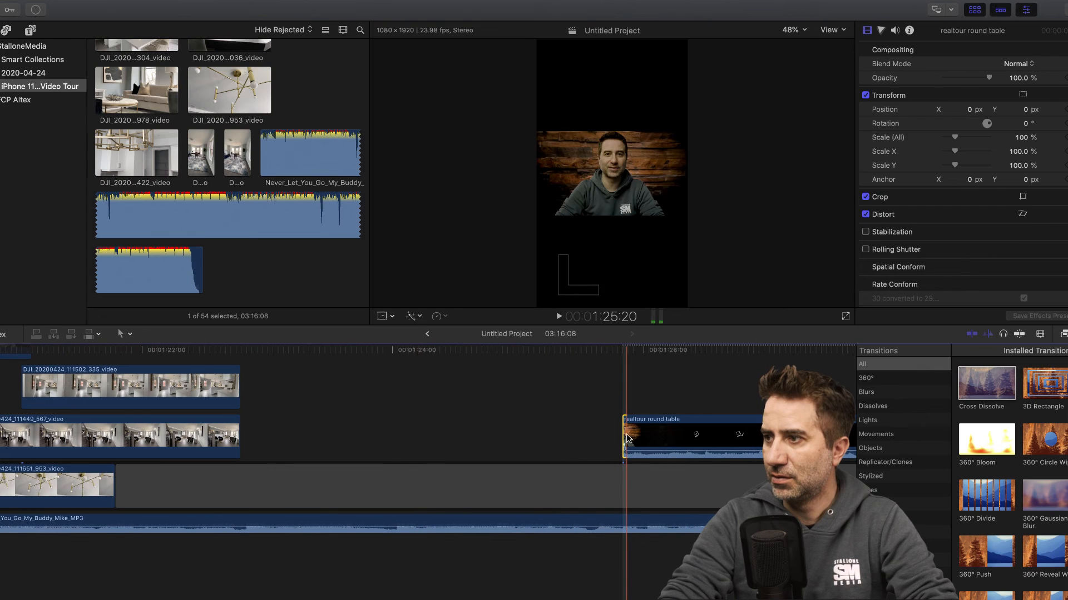
{"action": "left_click_drag", "start_coordinate": [626, 434], "coordinate": [293, 427]}
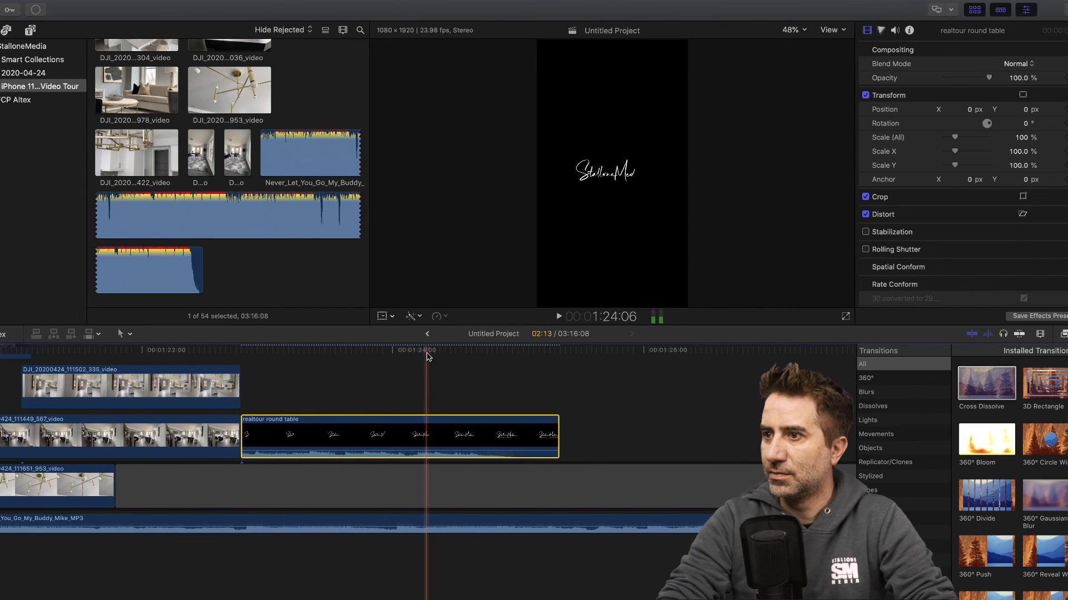
- Detach the audio from the realtour round table logo clip and delete it
{"action": "right_click", "coordinate": [334, 428]}
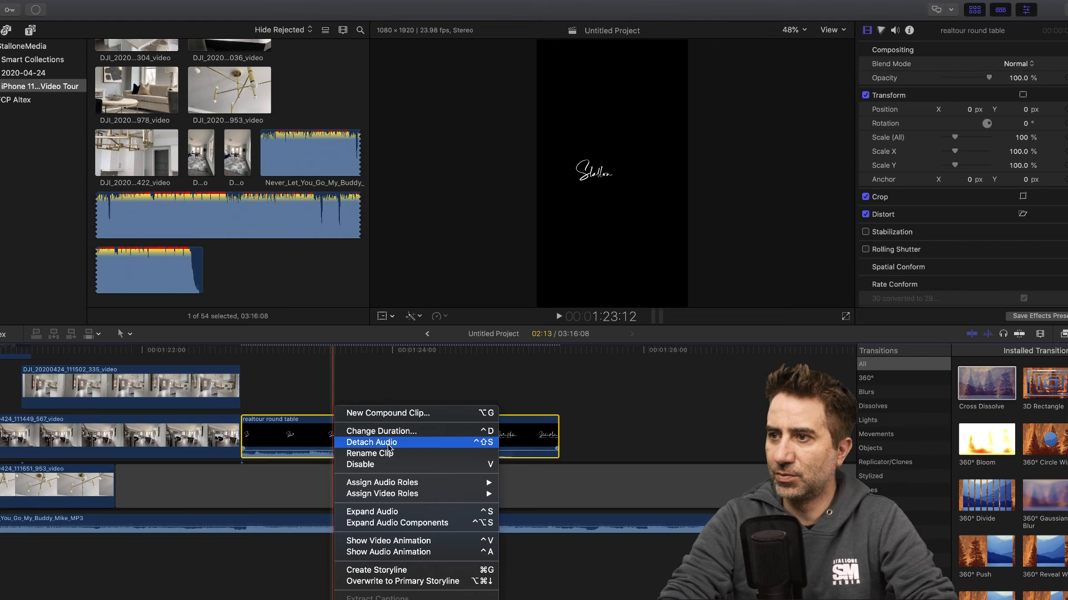
{"action": "left_click", "coordinate": [388, 443]}
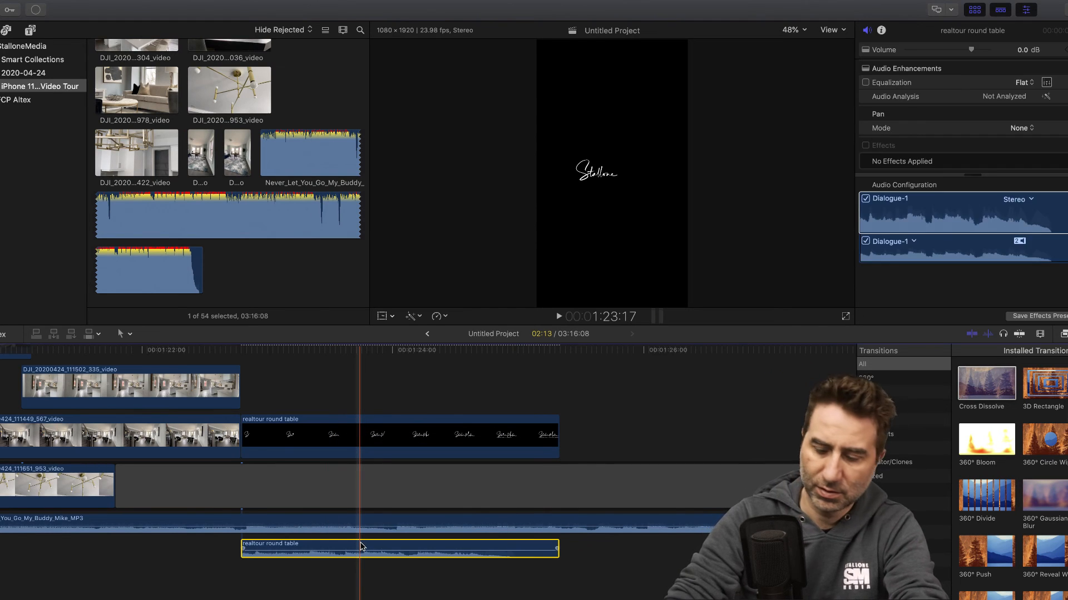
{"action": "key", "text": "Delete"}
- Cut the gap in the primary storyline at the end of the logo clip and delete the portion after the cut
{"action": "left_click", "coordinate": [559, 477]}
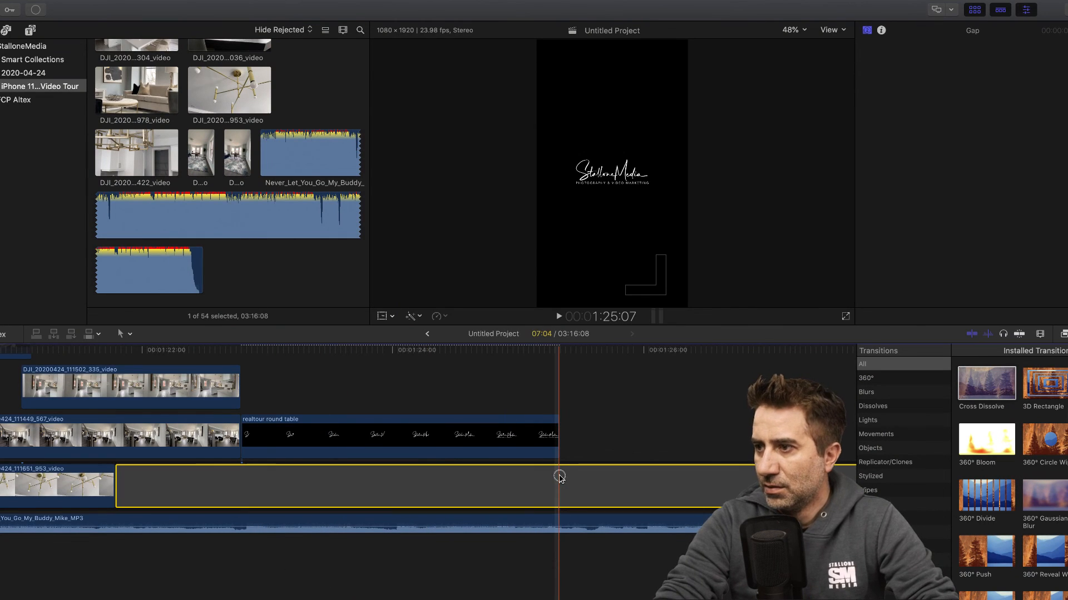
{"action": "key", "text": "b"}
{"action": "left_click", "coordinate": [559, 477]}
{"action": "key", "text": "a"}
{"action": "left_click", "coordinate": [609, 476]}
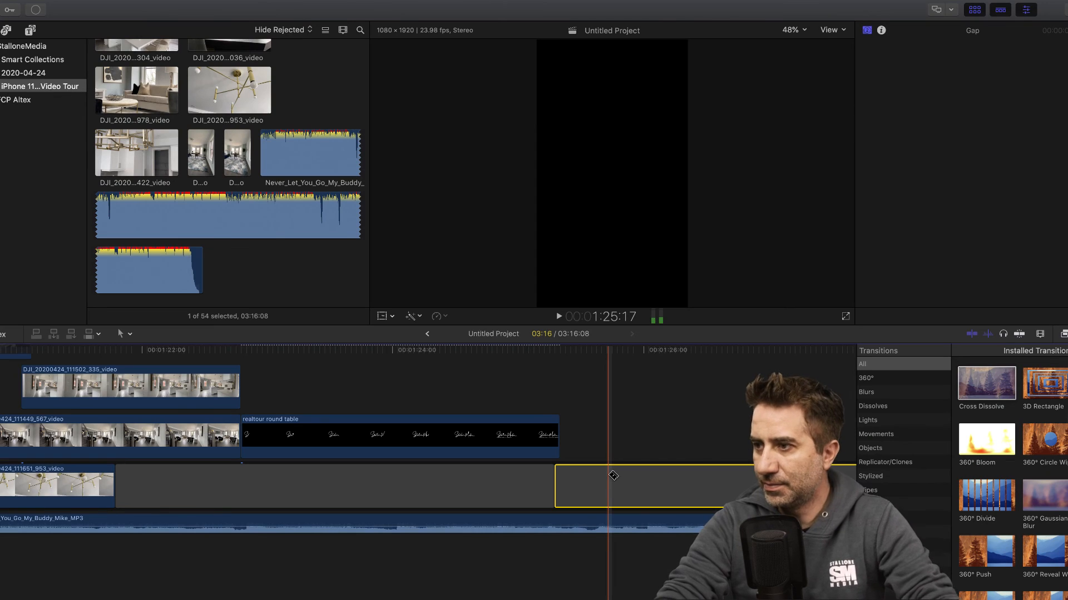
{"action": "key", "text": "Delete"}
- Apply a Cross Dissolve to the realtour round table logo clip, keeping only the transition at its end
{"action": "left_click_drag", "start_coordinate": [972, 391], "coordinate": [538, 438]}
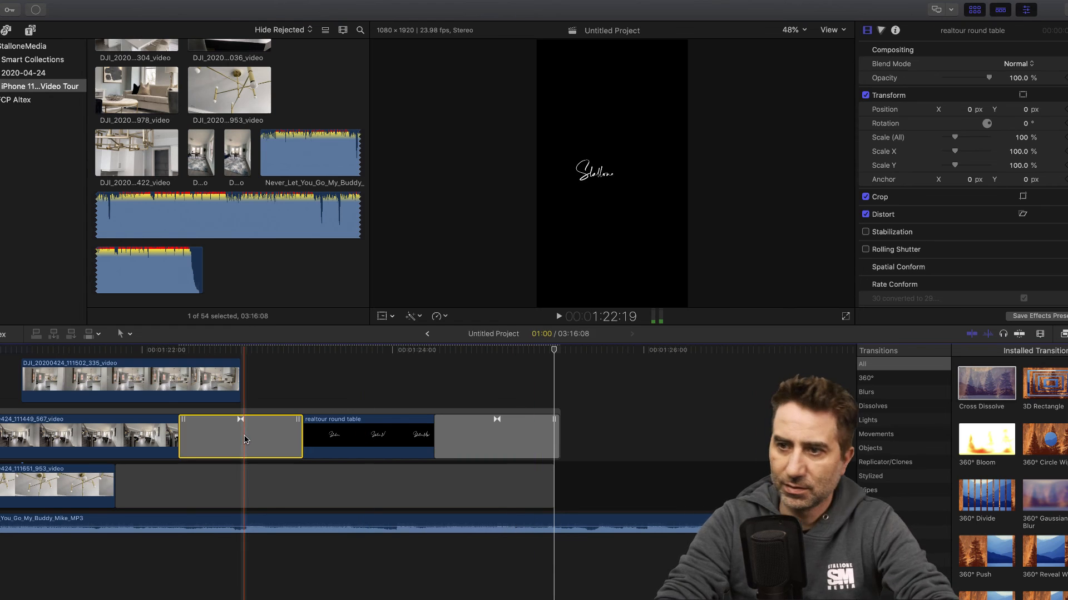
{"action": "key", "text": "Delete"}
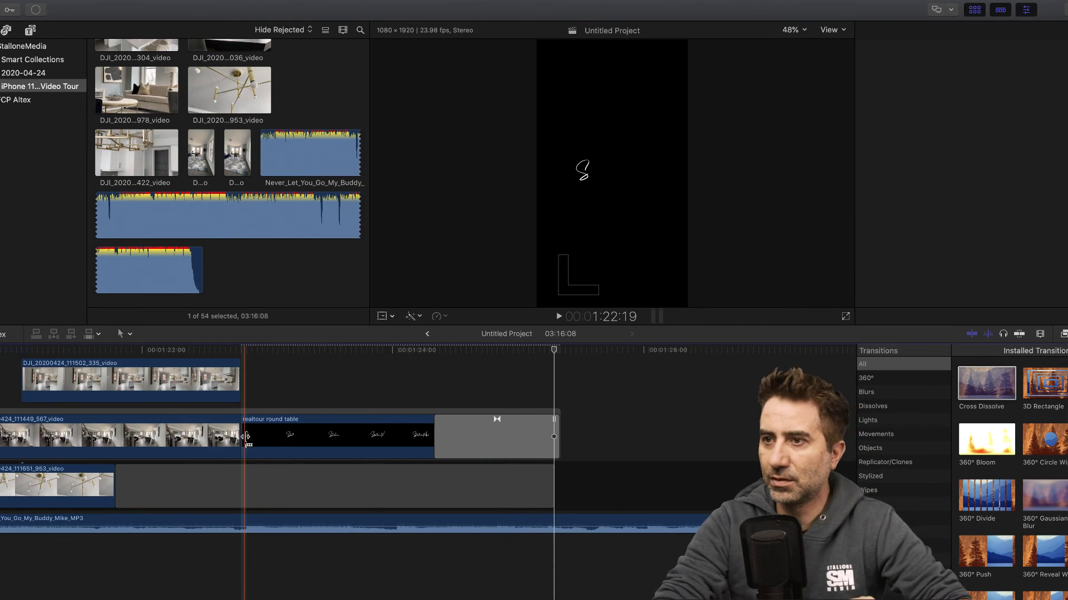
{"action": "left_click", "coordinate": [156, 350]}
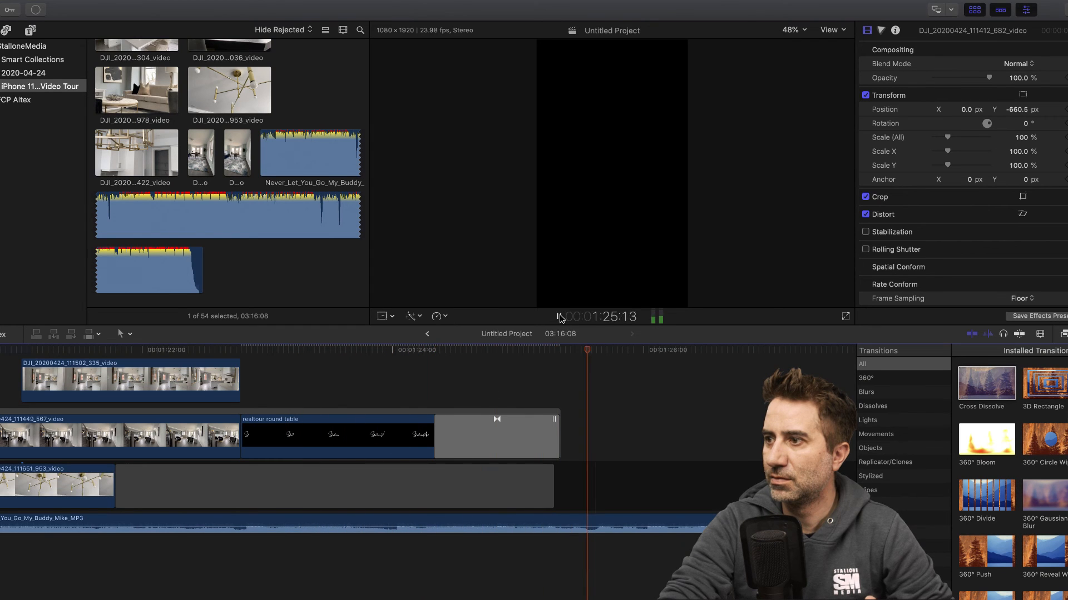
{"action": "left_click", "coordinate": [560, 318]}
- Cut the Never_Let_You_Go_My_Buddy_Mike_MP3 music at the end of the logo clip and delete the remainder
{"action": "left_click", "coordinate": [578, 524]}
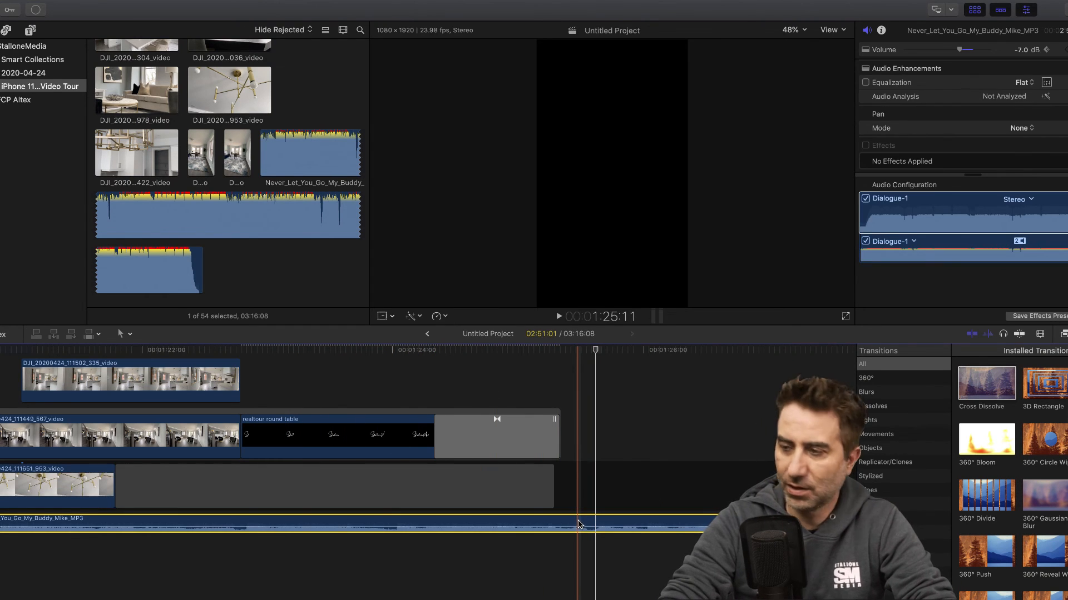
{"action": "key", "text": "r"}
{"action": "left_click", "coordinate": [559, 520]}
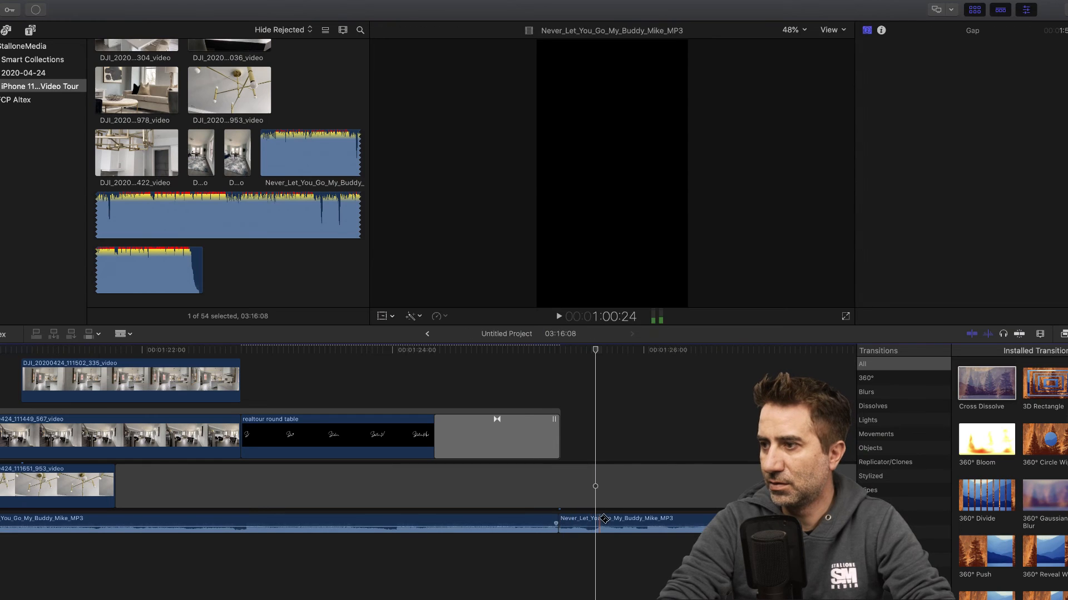
{"action": "key", "text": "a"}
{"action": "left_click", "coordinate": [604, 521]}
{"action": "key", "text": "Delete"}
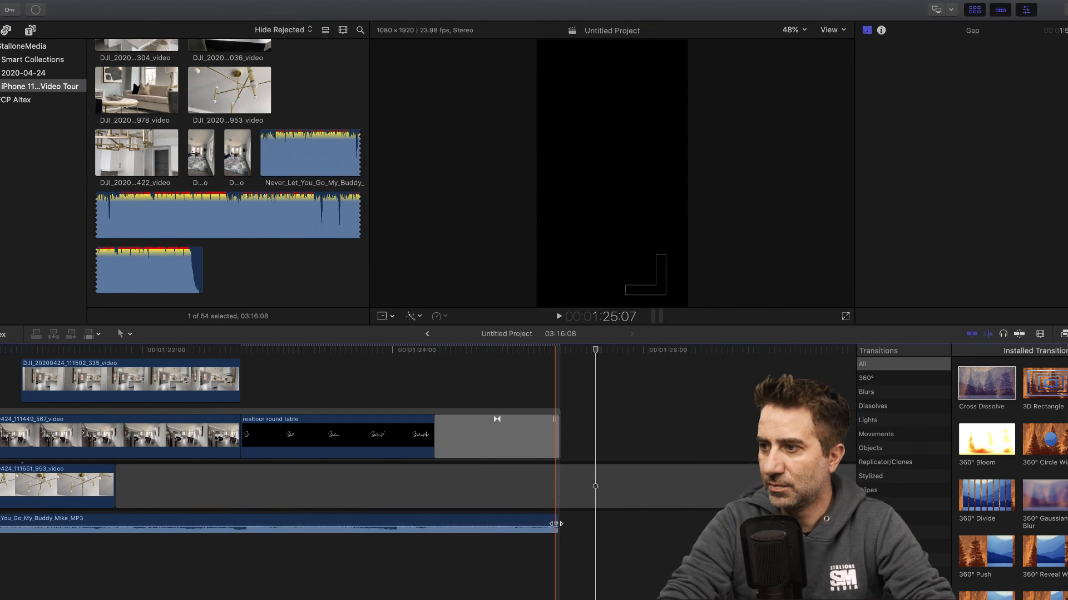
- Extend the music slightly past the end of the logo clip and add a fade-out to its end
{"action": "left_click_drag", "start_coordinate": [556, 524], "coordinate": [565, 522]}
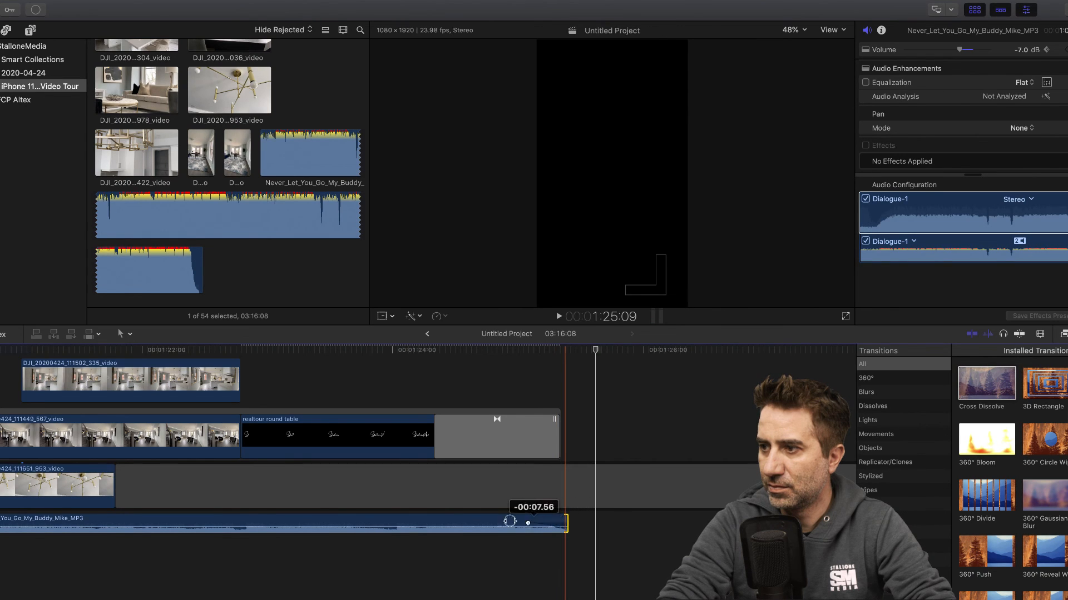
{"action": "left_click_drag", "start_coordinate": [465, 519], "coordinate": [465, 519]}
{"action": "scroll", "coordinate": [476, 394], "scroll_direction": "left", "scroll_amount": 20}
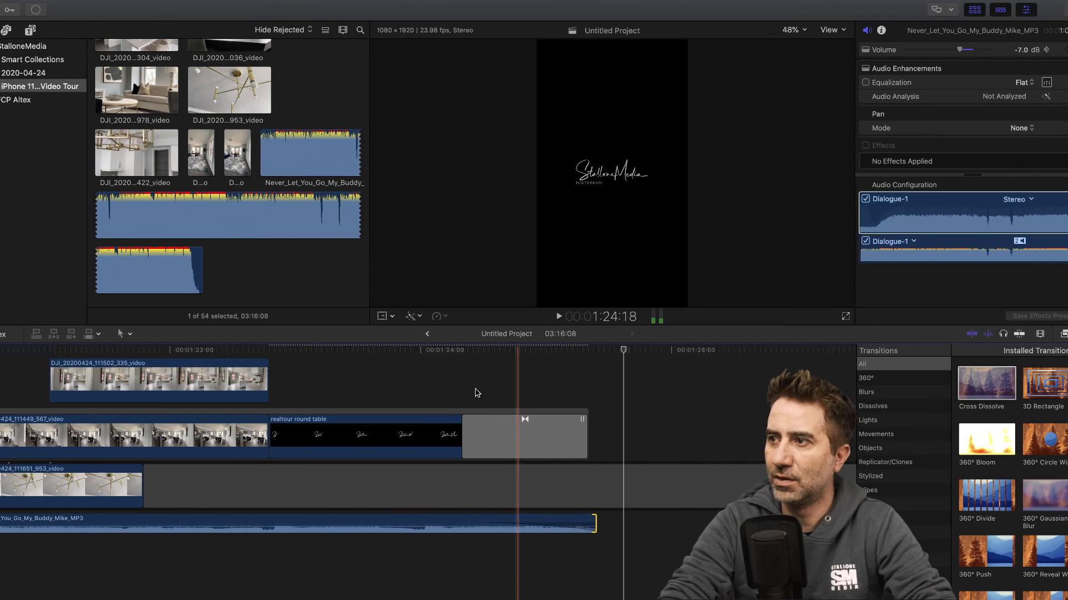
- Shorten and delete the leftover gap at the end of the primary storyline, and return to the start of the project
{"action": "scroll", "coordinate": [472, 393], "scroll_direction": "left", "scroll_amount": 20}
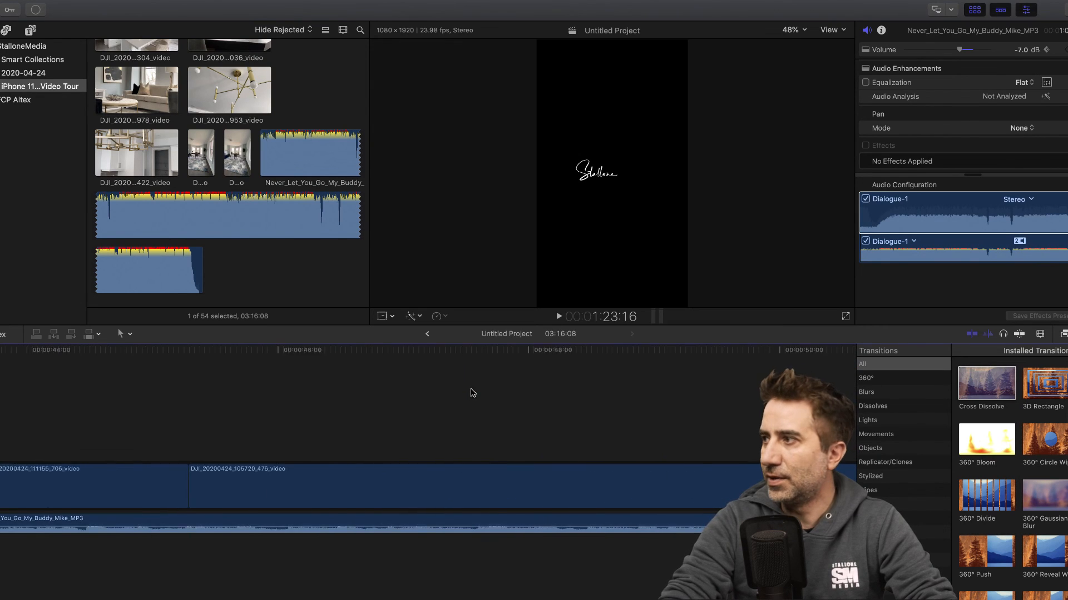
{"action": "left_click", "coordinate": [1040, 334]}
{"action": "left_click_drag", "start_coordinate": [1045, 360], "coordinate": [1004, 360]}
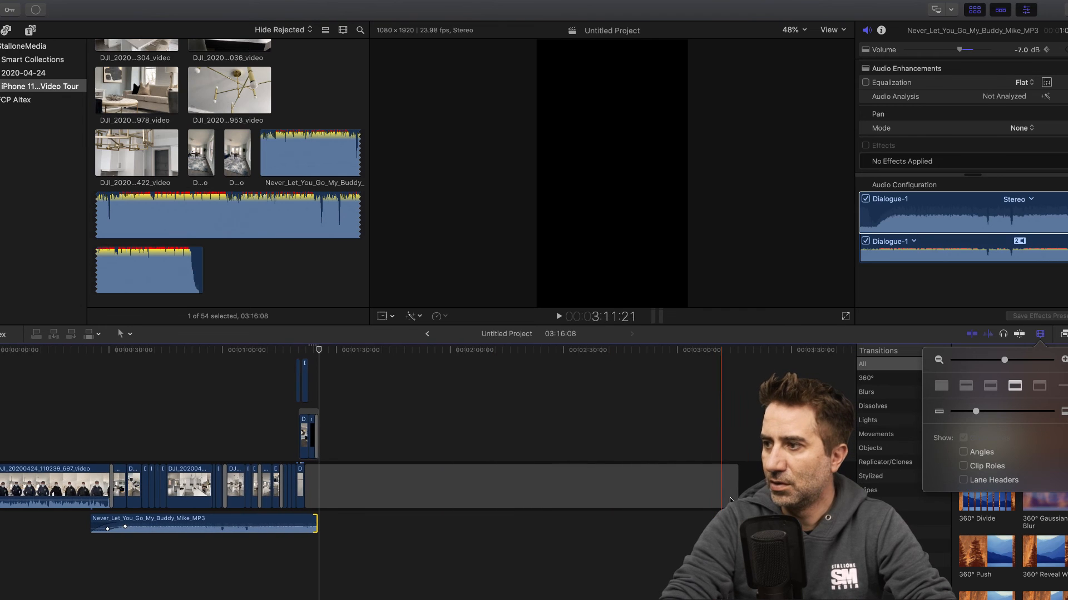
{"action": "left_click_drag", "start_coordinate": [739, 490], "coordinate": [321, 484]}
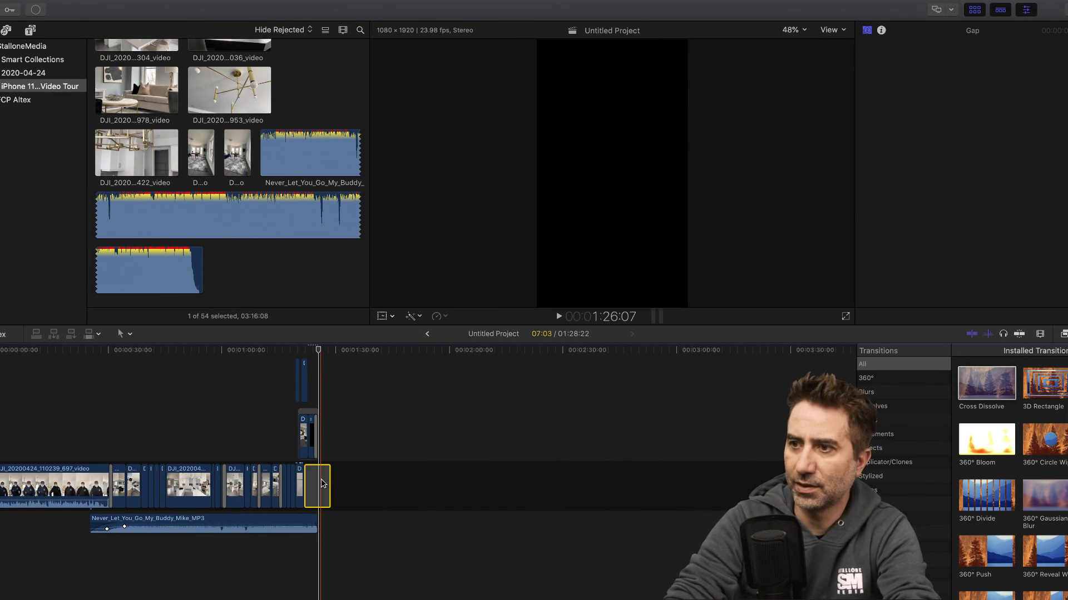
{"action": "key", "text": "Delete"}
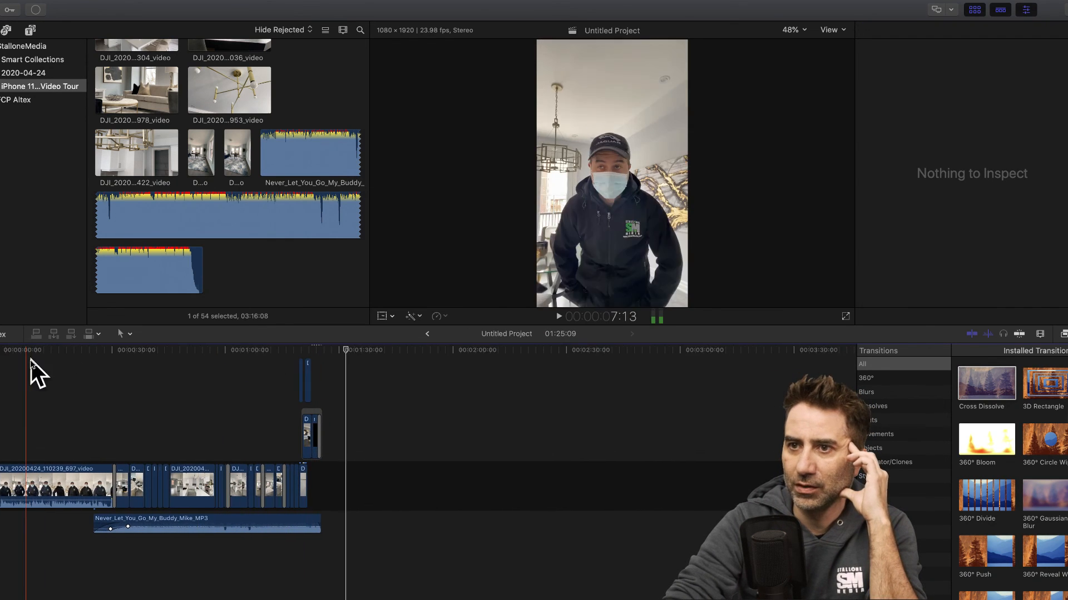
{"action": "key", "text": "Home"}
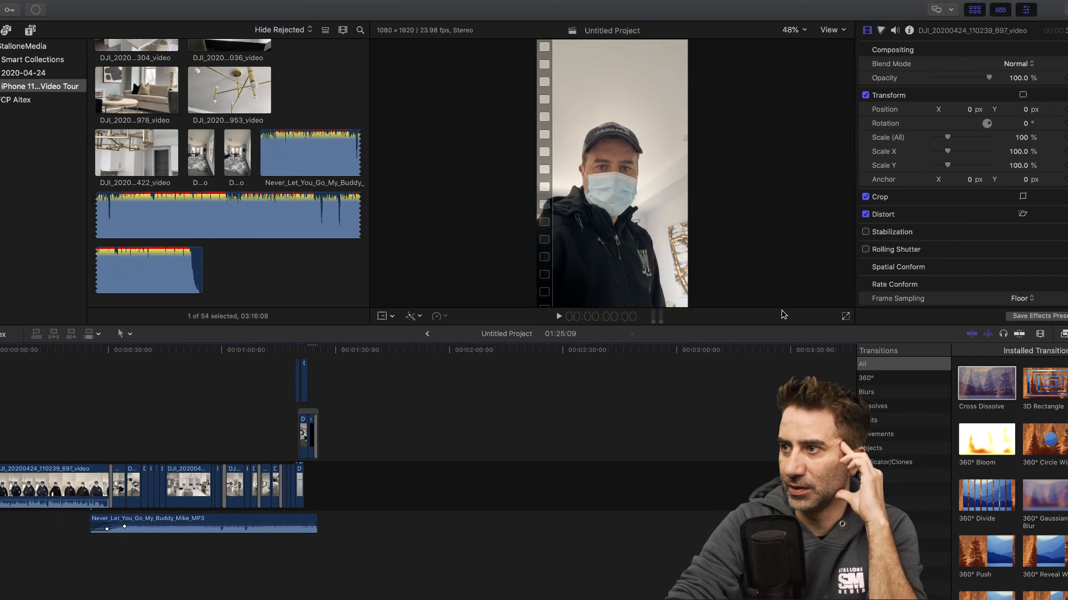